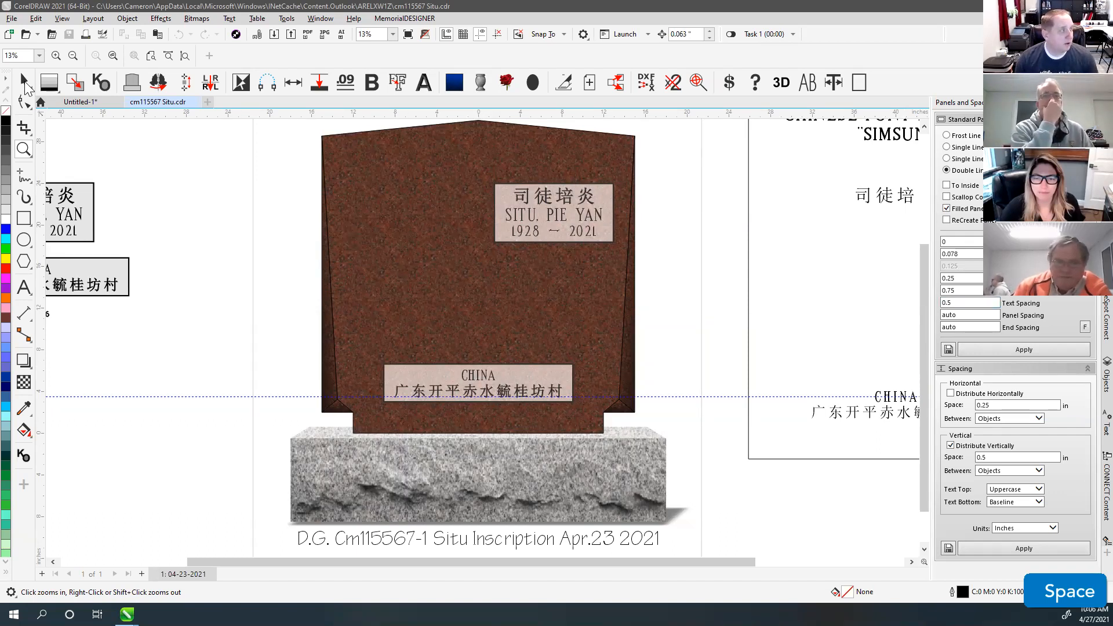
Step: Select each inscription text in turn and read the romanized name's font in the font box
{"action": "left_click", "coordinate": [24, 80]}
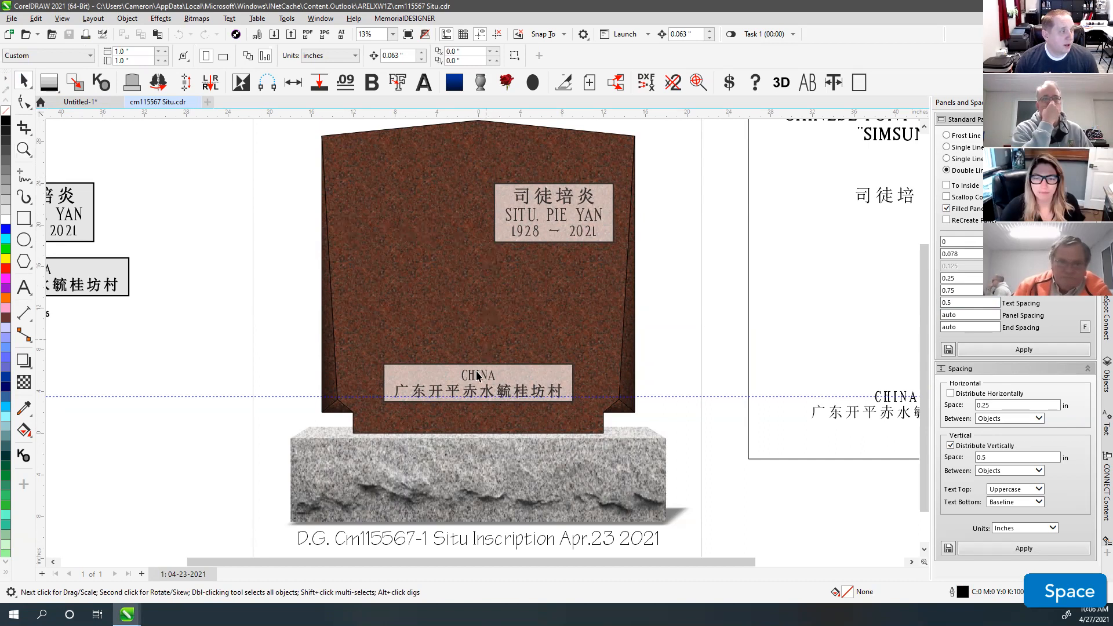
{"action": "left_click", "coordinate": [458, 392]}
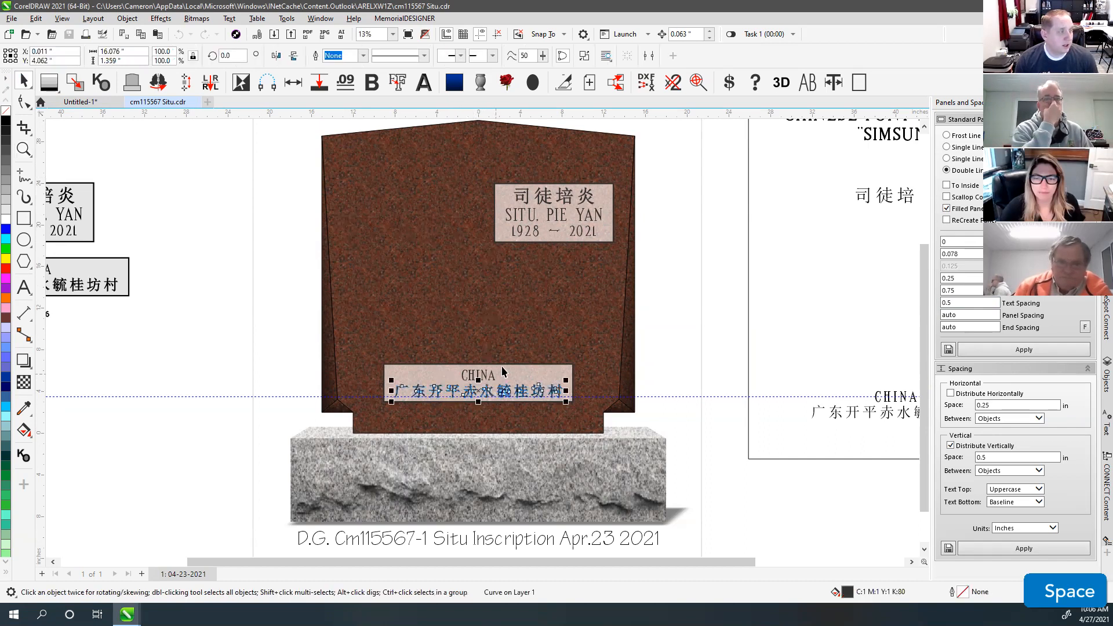
{"action": "left_click", "coordinate": [531, 213]}
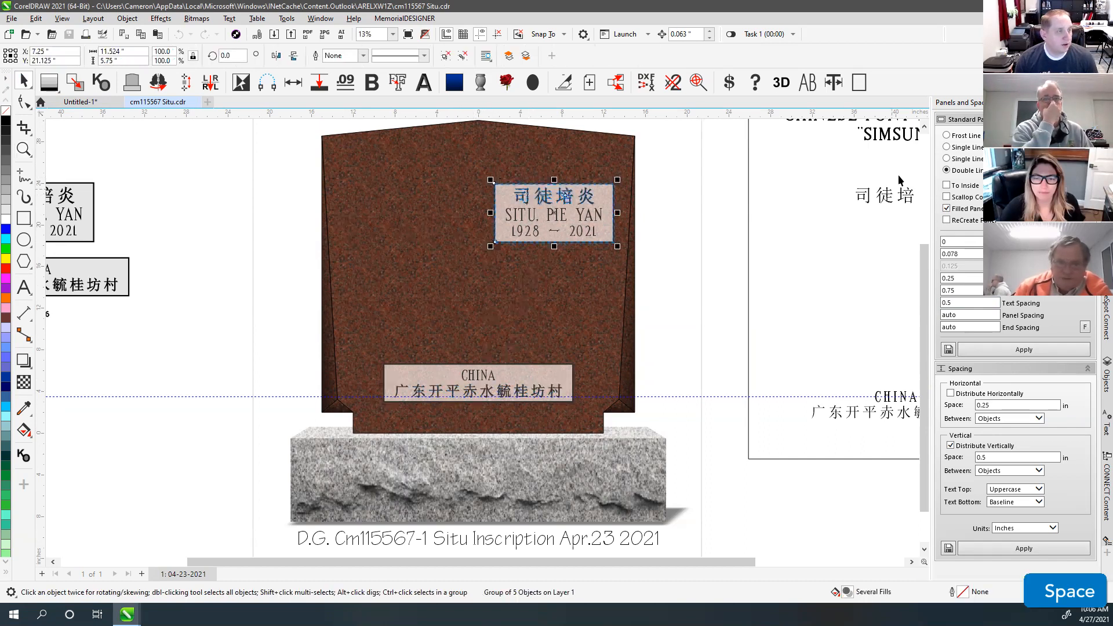
{"action": "left_click", "coordinate": [879, 202]}
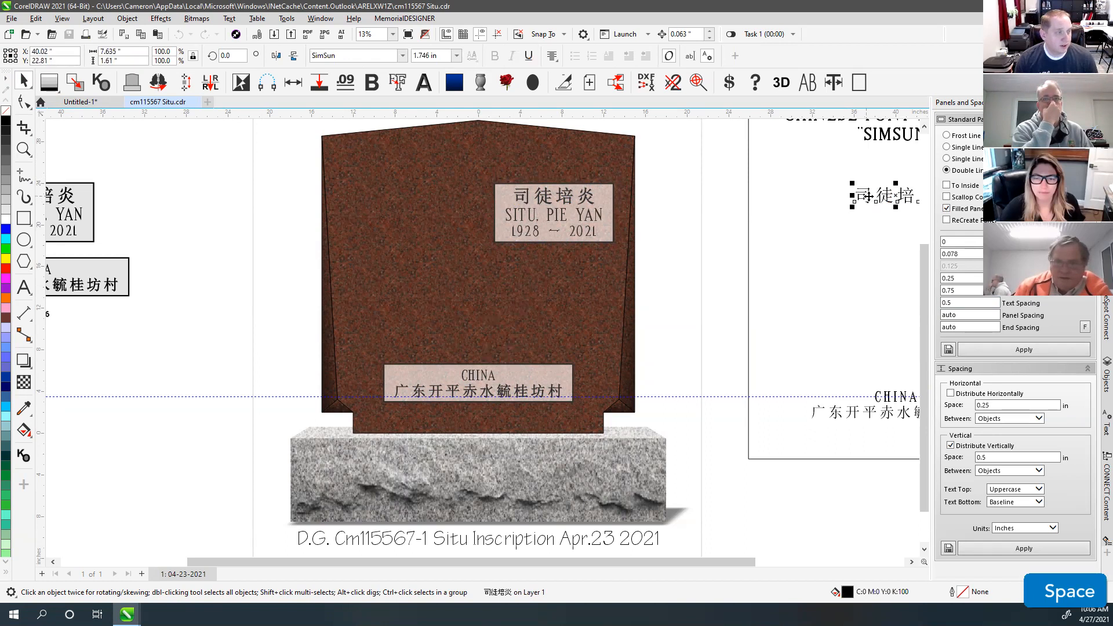
{"action": "left_click", "coordinate": [871, 412]}
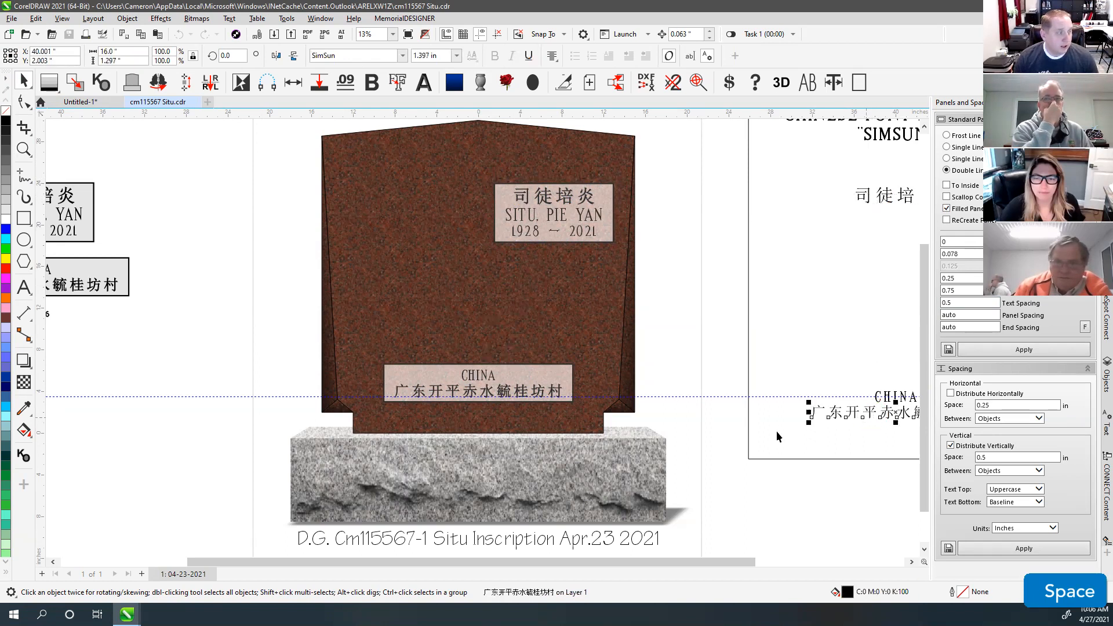
{"action": "left_click", "coordinate": [71, 216]}
{"action": "left_click", "coordinate": [335, 55]}
{"action": "left_click_drag", "start_coordinate": [349, 56], "coordinate": [378, 67]}
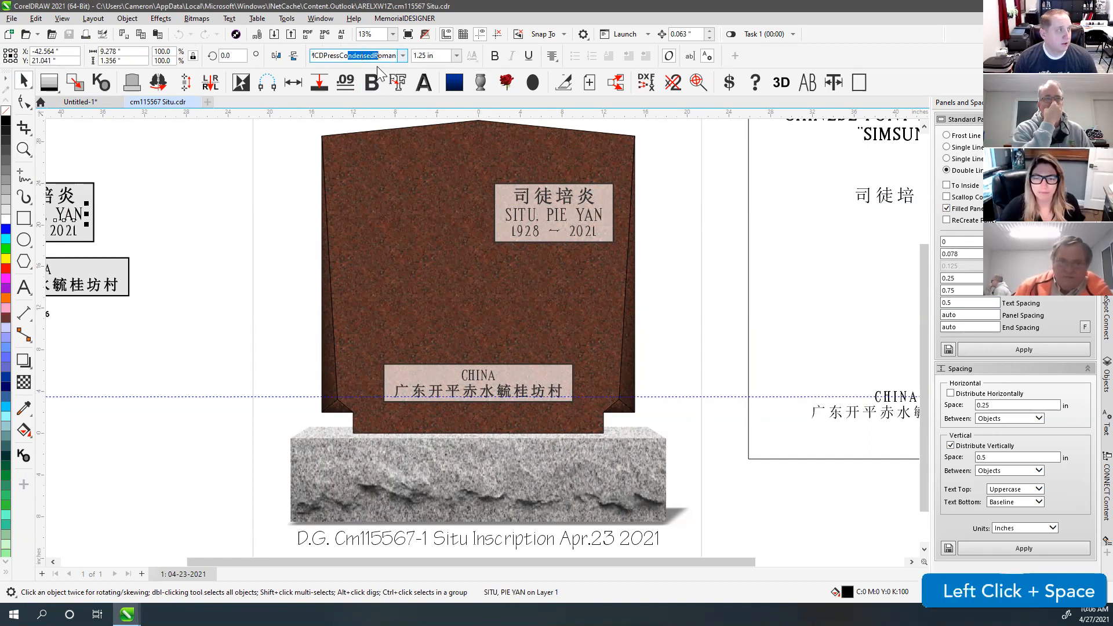
Step: Check the caption and the Chinese name text's font, then bring up the File menu
{"action": "left_click", "coordinate": [412, 543]}
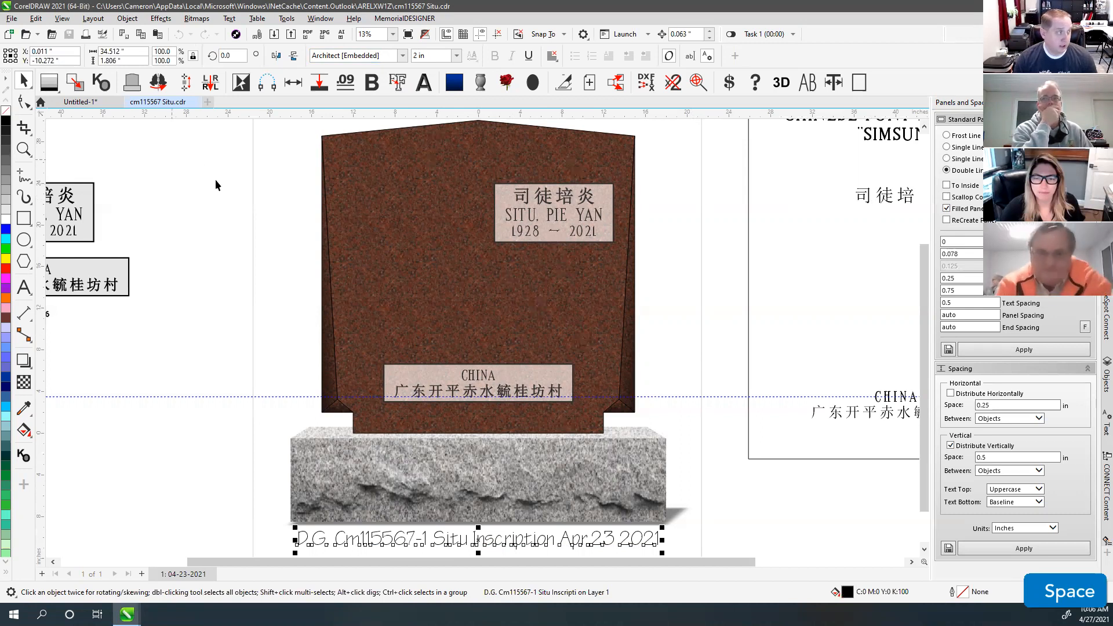
{"action": "left_click", "coordinate": [869, 194]}
{"action": "left_click", "coordinate": [347, 55]}
{"action": "left_click", "coordinate": [346, 56]}
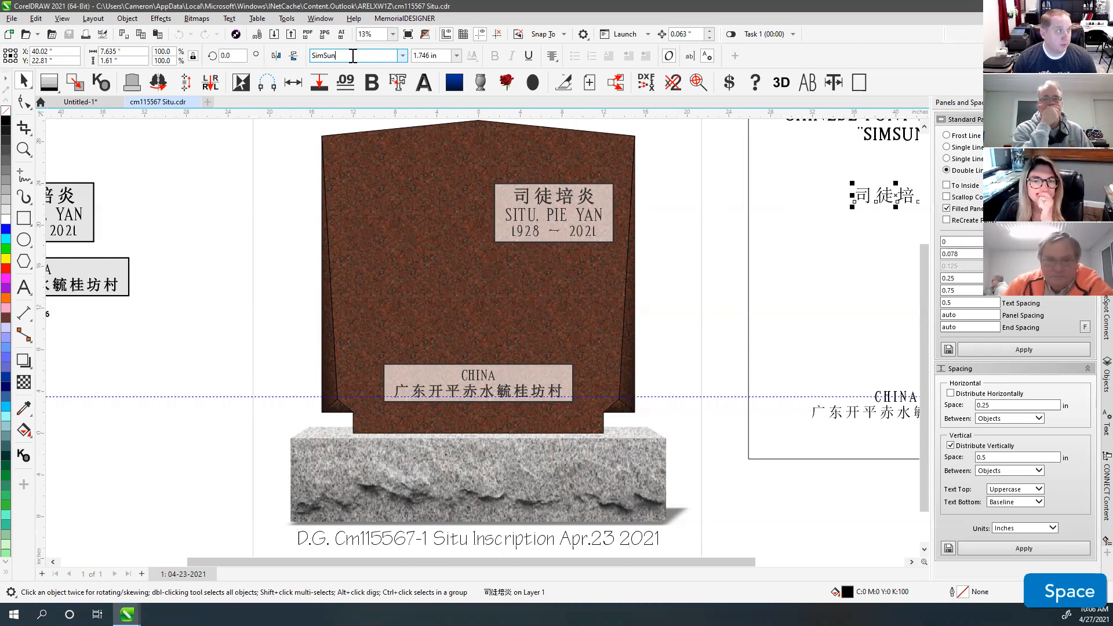
{"action": "left_click", "coordinate": [11, 18]}
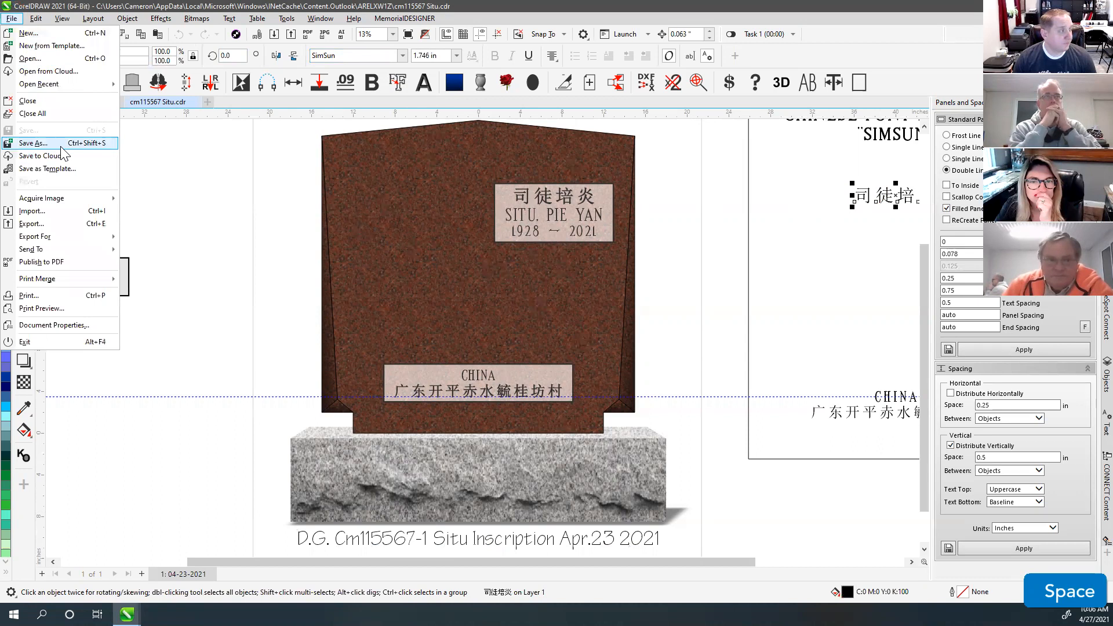
Step: Begin Save As with Embed color profiles and Embed fonts unchecked, browsing Documents
{"action": "left_click", "coordinate": [60, 145]}
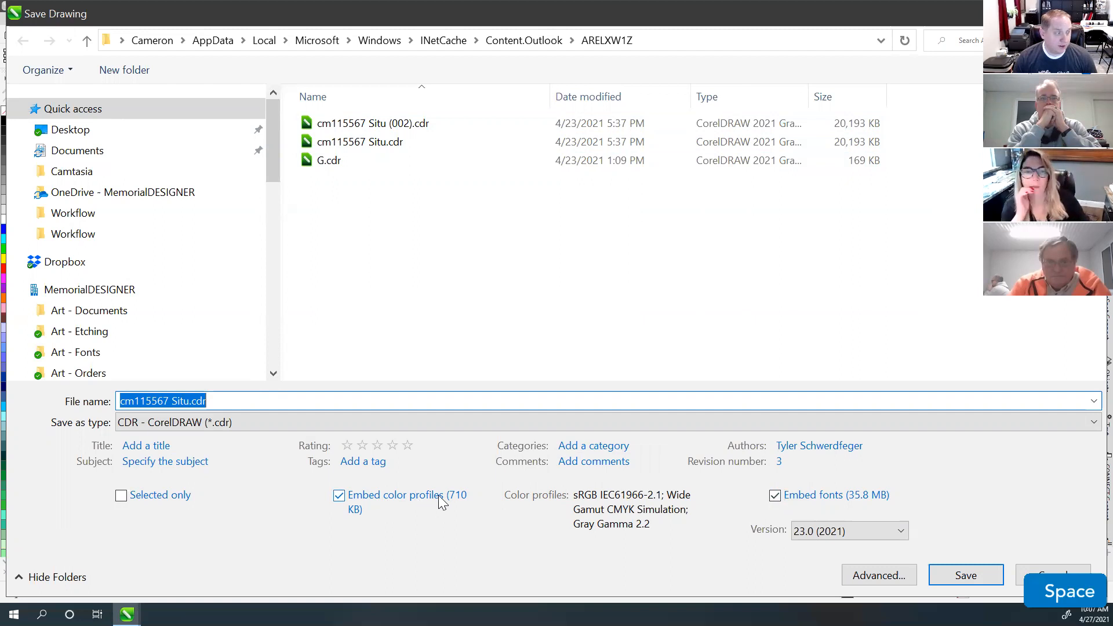
{"action": "left_click", "coordinate": [340, 497]}
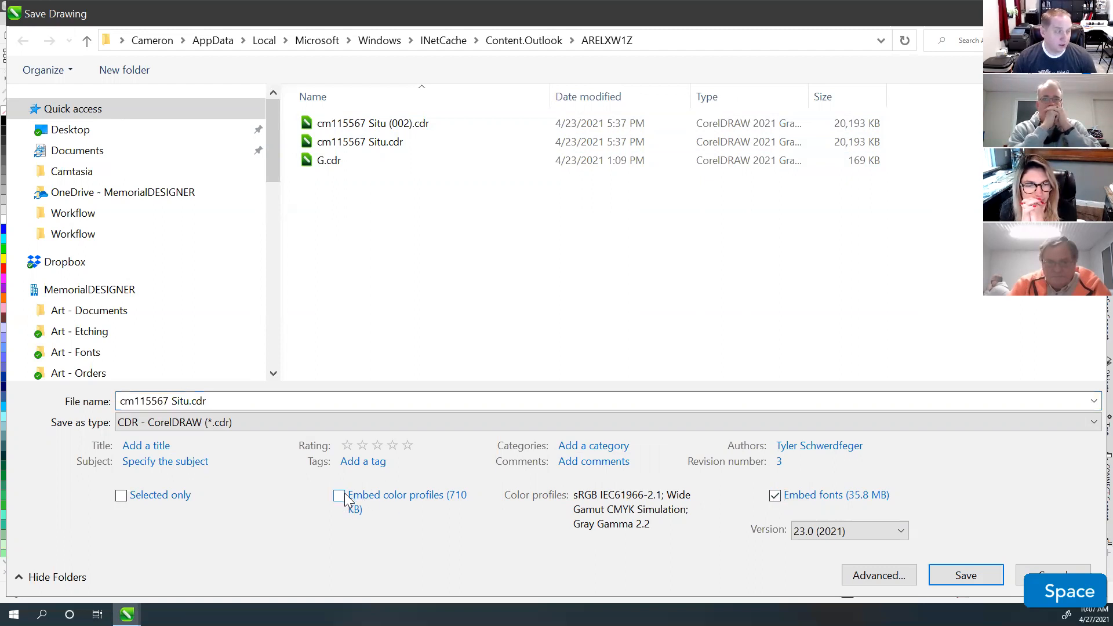
{"action": "left_click", "coordinate": [775, 497]}
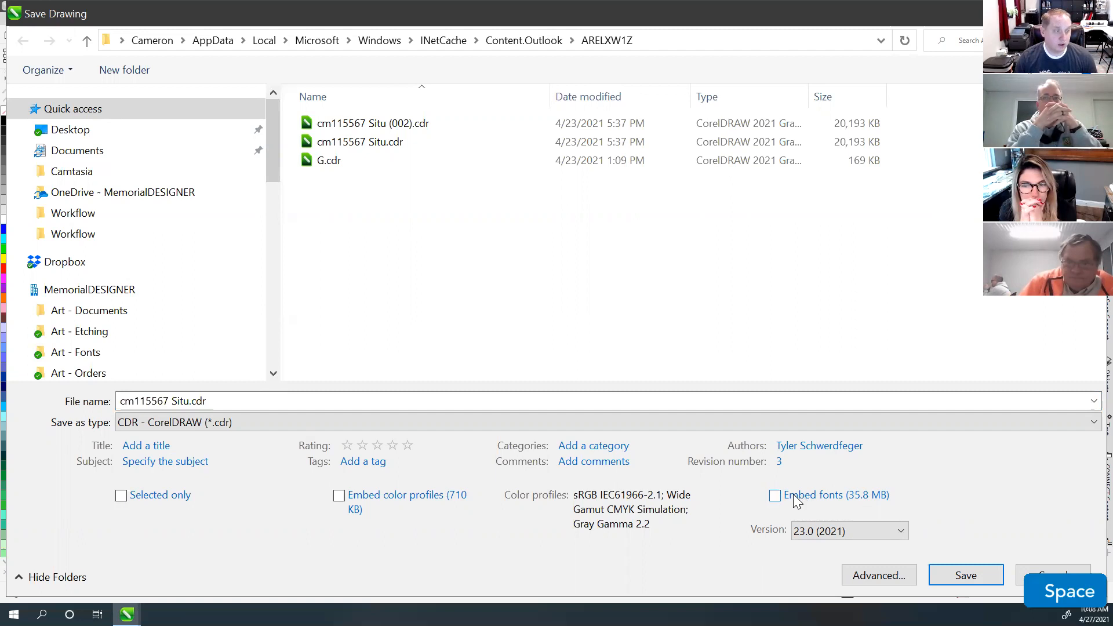
{"action": "left_click", "coordinate": [85, 155]}
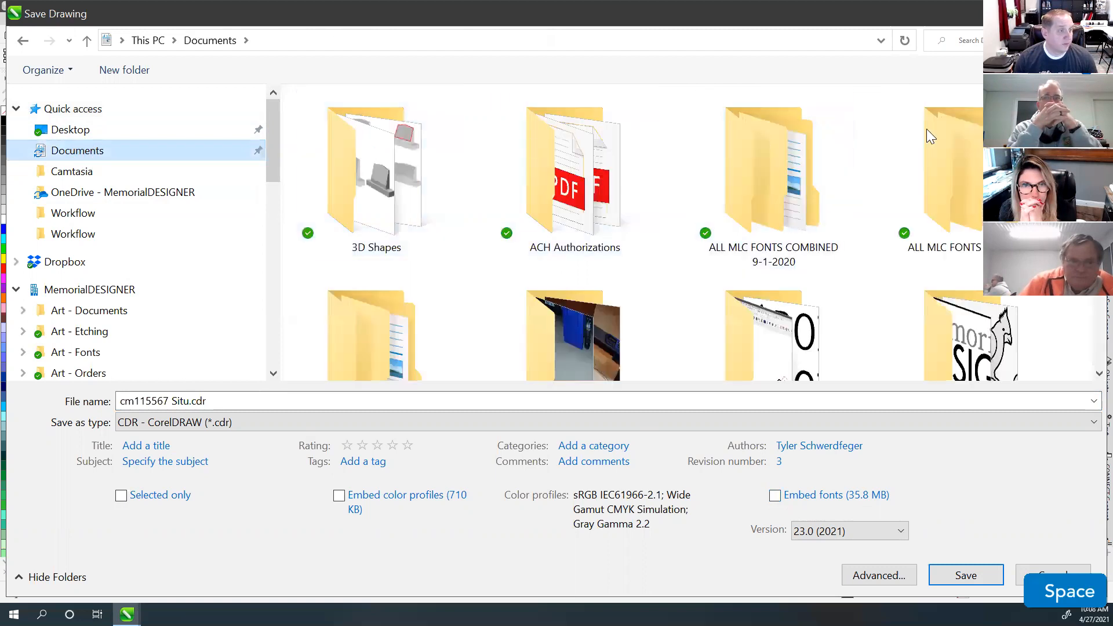
Step: Search for 'user group' and open the Users Group folder
{"action": "left_click", "coordinate": [969, 41]}
{"action": "type", "text": "user "}
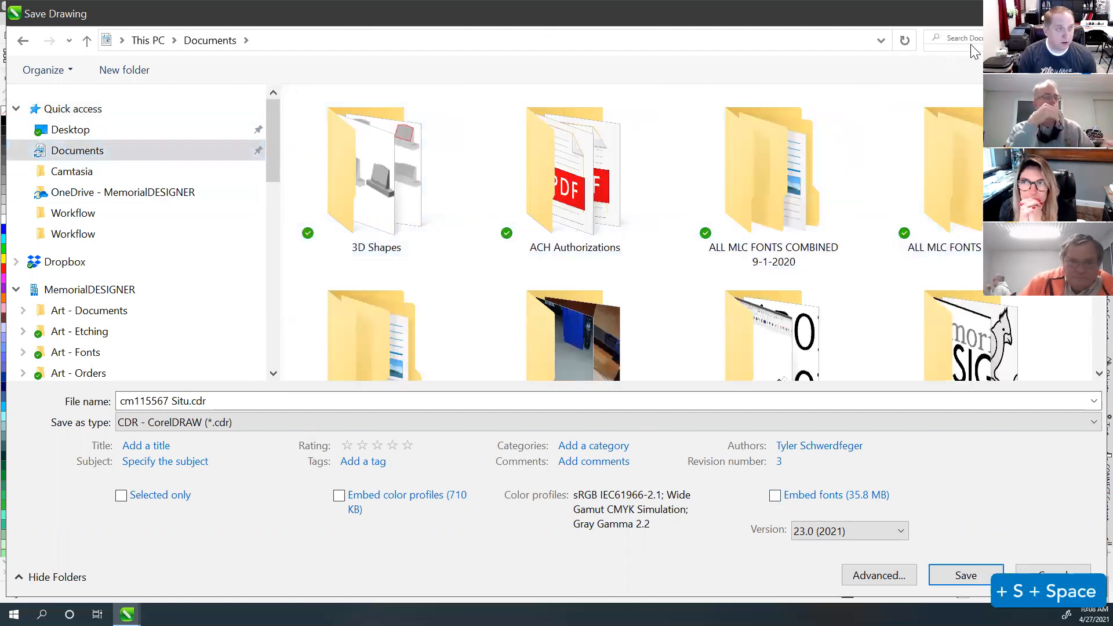
{"action": "type", "text": "group"}
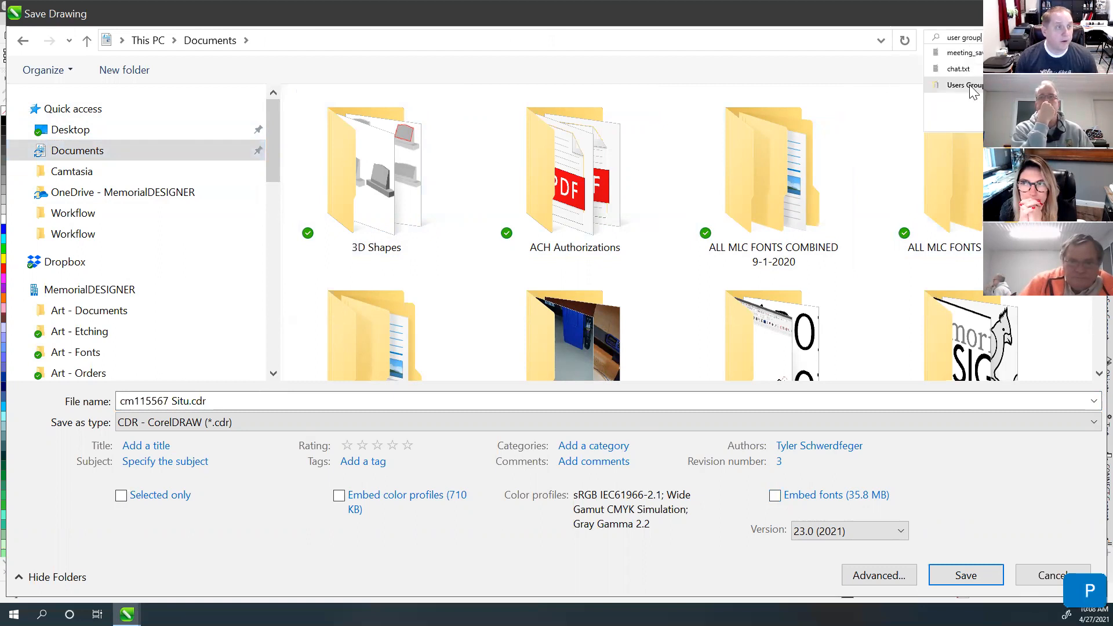
{"action": "left_click", "coordinate": [970, 86]}
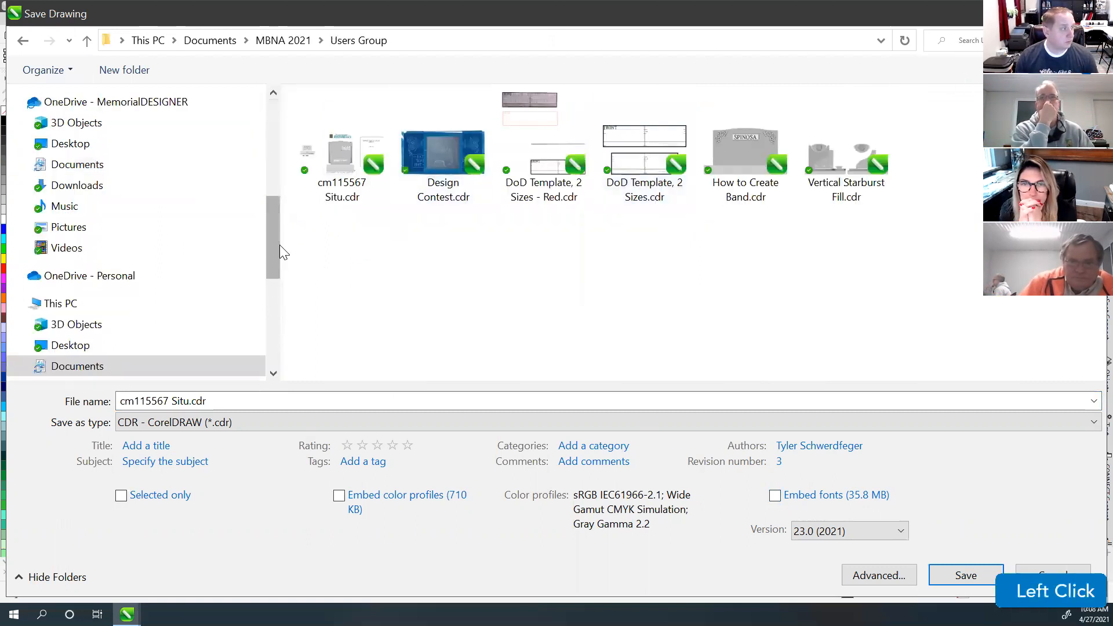
{"action": "left_click", "coordinate": [231, 403]}
{"action": "left_click", "coordinate": [231, 405]}
{"action": "type", "text": "no"}
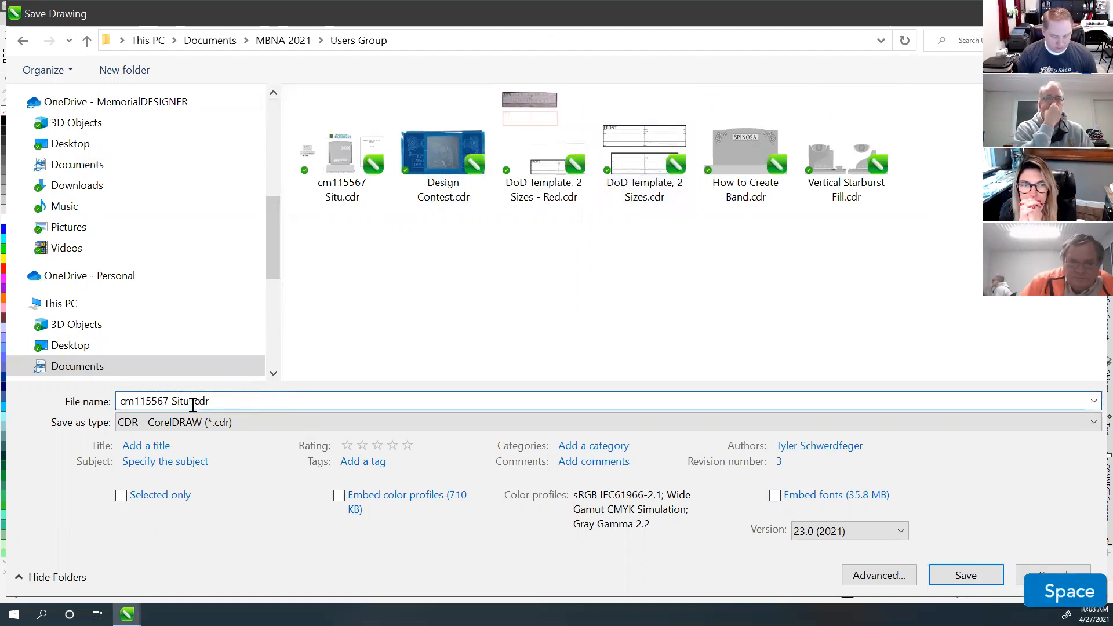
{"action": "type", "text": "t embedded"}
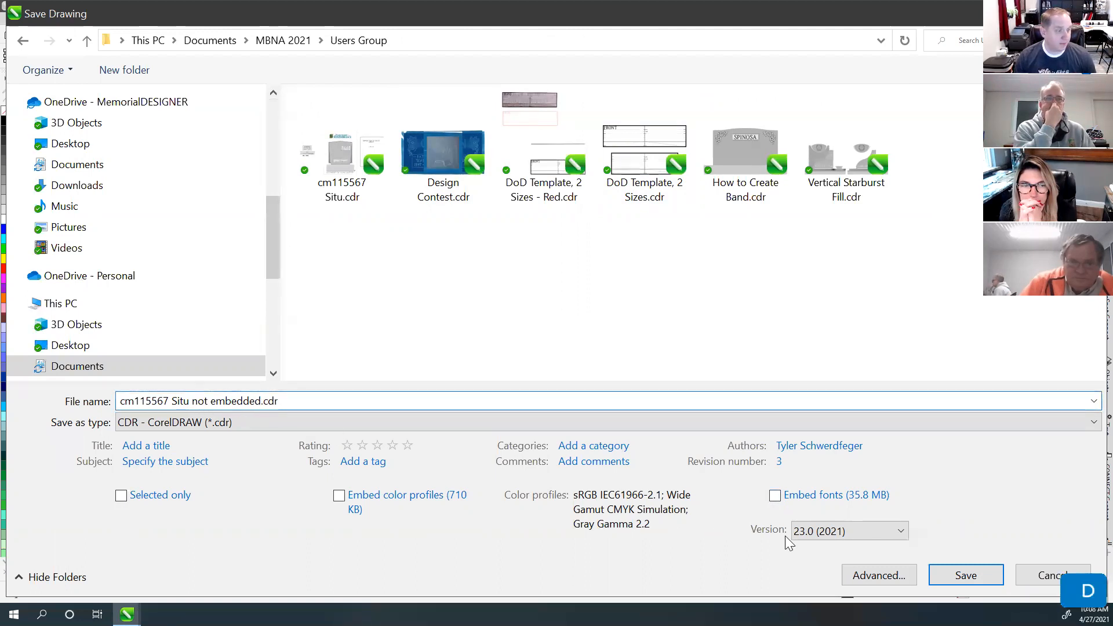
{"action": "left_click", "coordinate": [966, 583]}
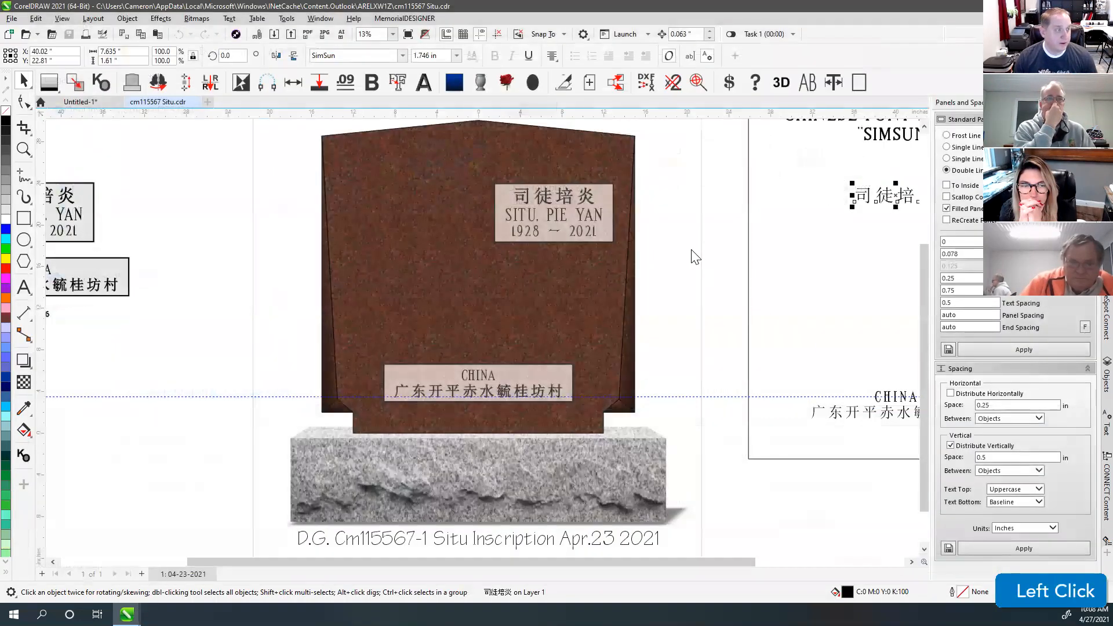
Step: Clear the drawing selection and search for the Users Group folder
{"action": "left_click", "coordinate": [693, 255]}
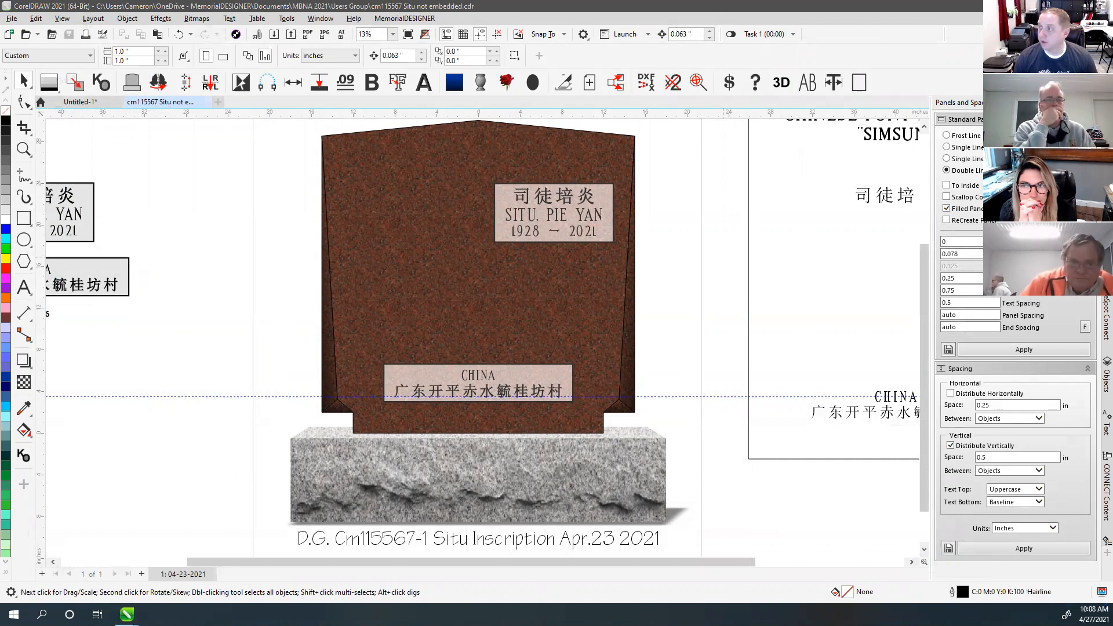
{"action": "type", "text": "users"}
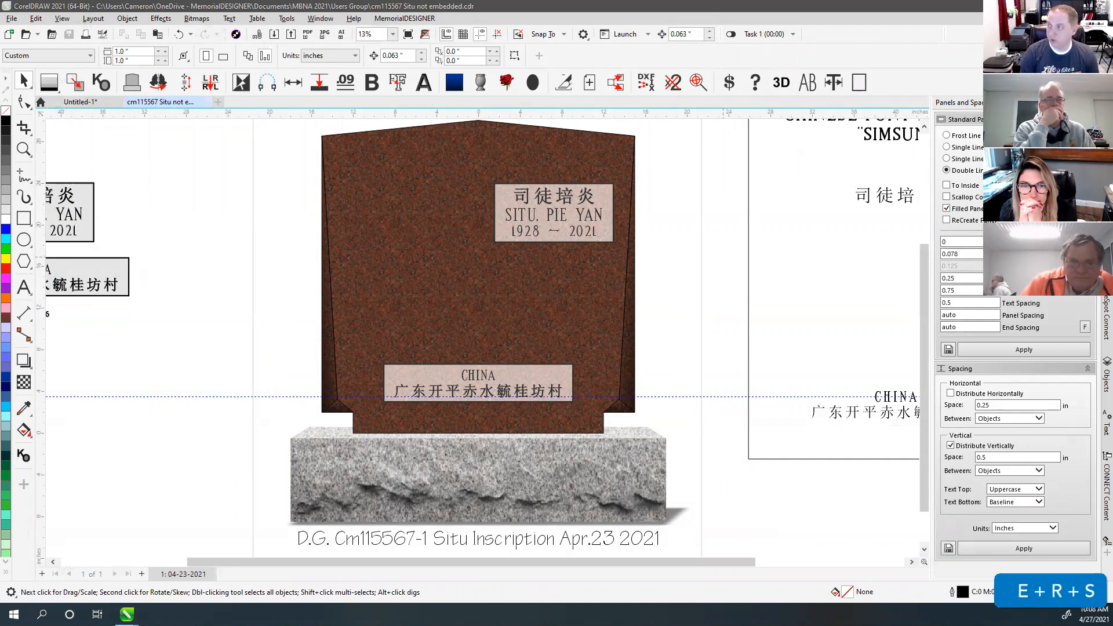
{"action": "key", "text": "BackSpace"}
{"action": "key", "text": "BackSpace"}
{"action": "key", "text": "Delete"}
{"action": "key", "text": "Delete"}
{"action": "key", "text": "Delete"}
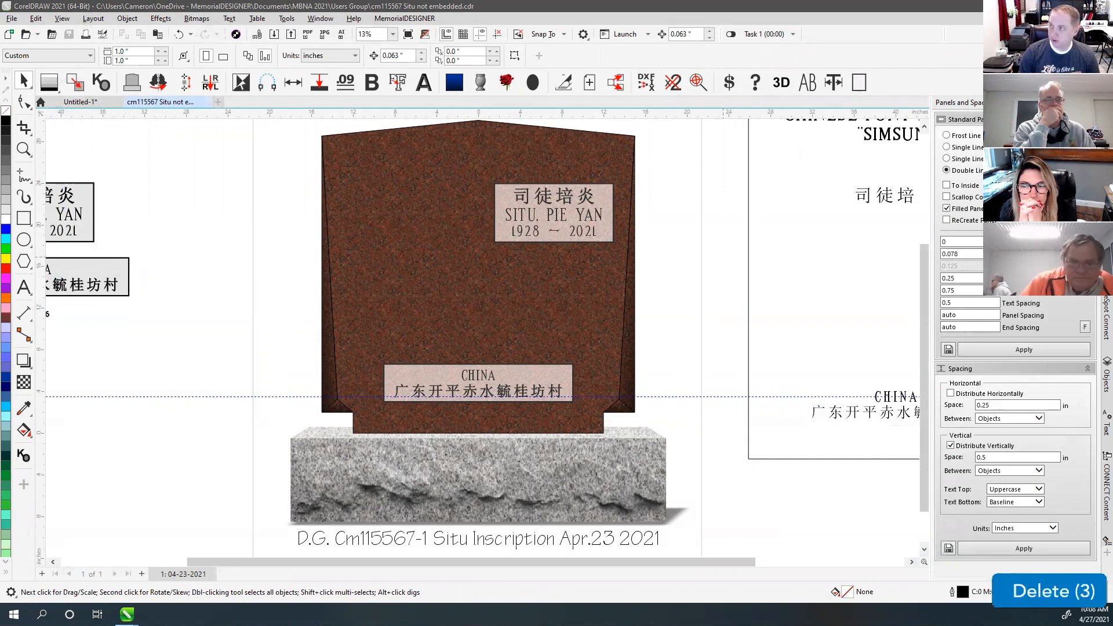
{"action": "type", "text": "rs oru"}
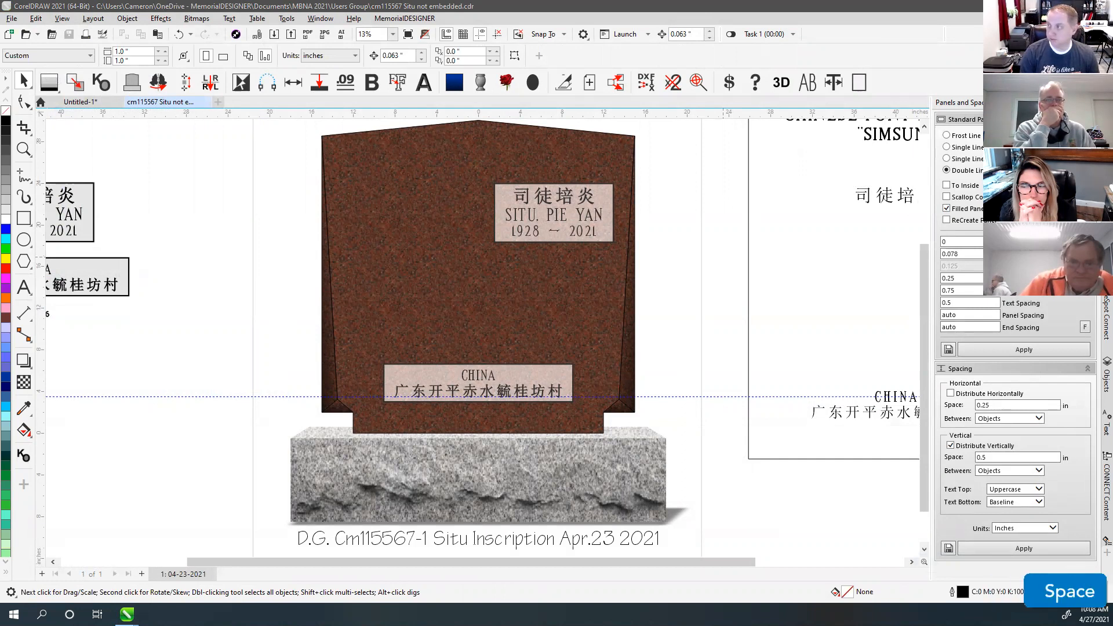
{"action": "key", "text": "Return"}
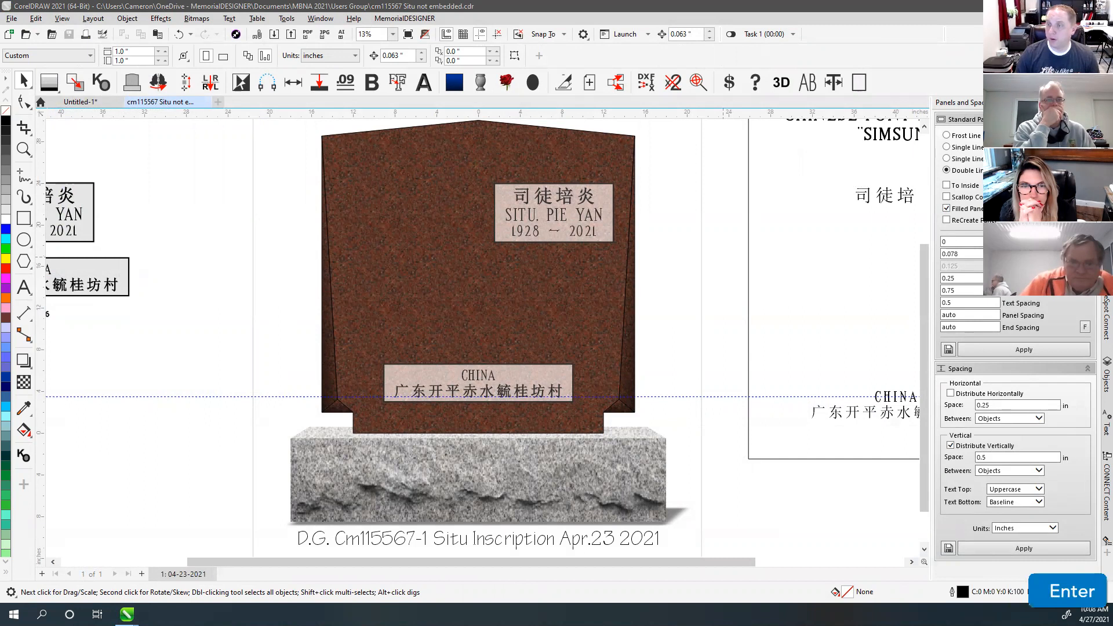
Step: Bring the Users Group File Explorer window over CorelDRAW and maximize it
{"action": "left_click", "coordinate": [723, 257]}
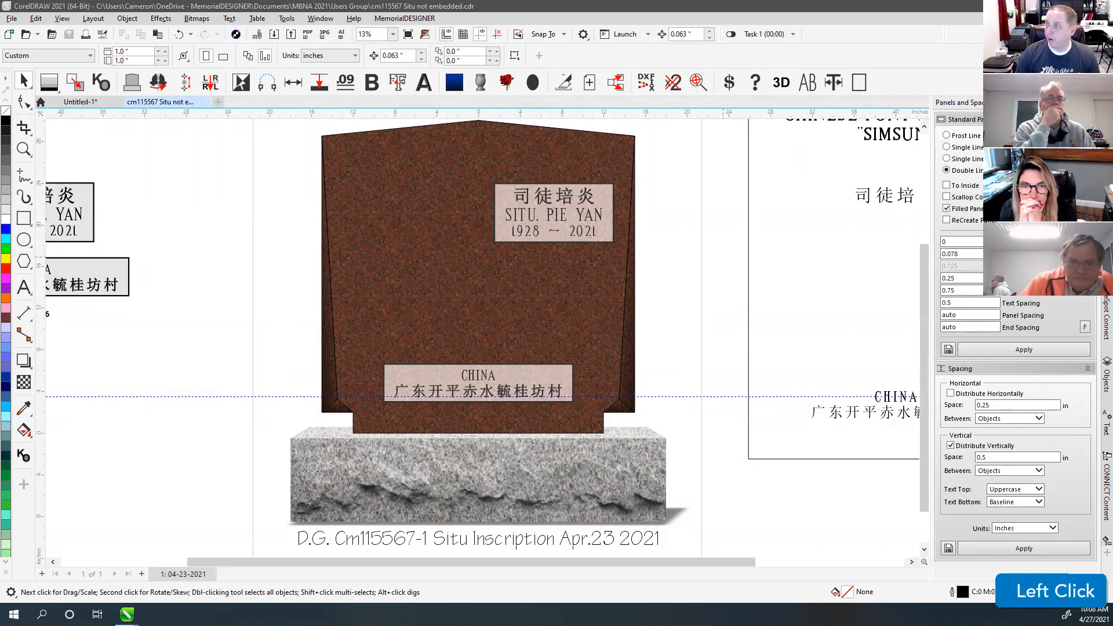
{"action": "type", "text": "["}
{"action": "key", "text": "Return"}
{"action": "type", "text": "]"}
{"action": "key", "text": "Return"}
{"action": "left_click", "coordinate": [723, 257]}
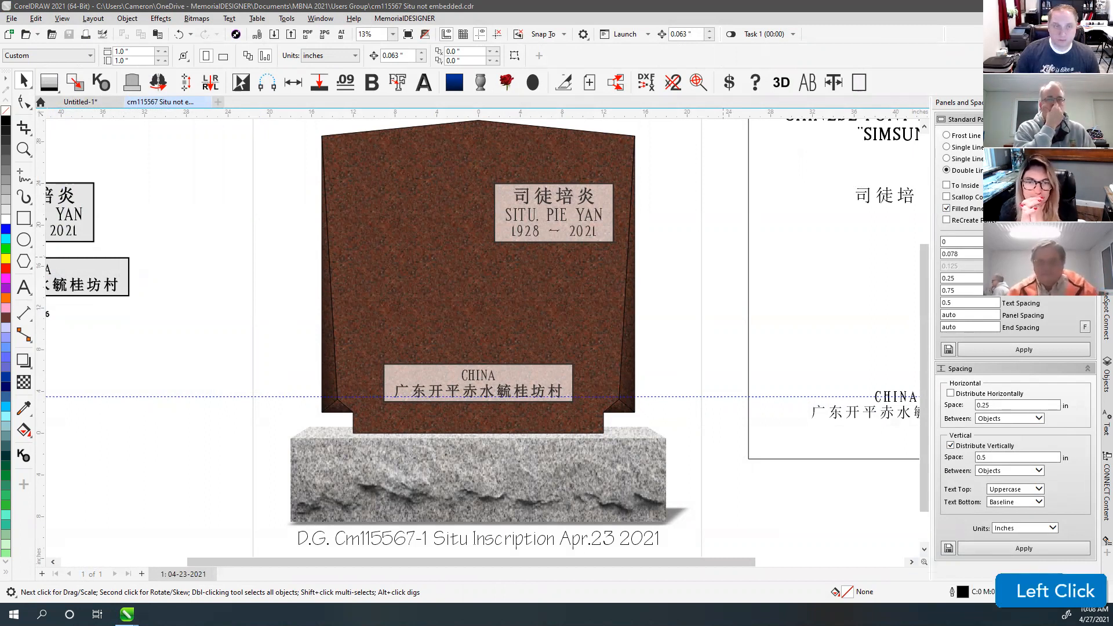
{"action": "left_click_drag", "start_coordinate": [1112, 58], "coordinate": [697, 4]}
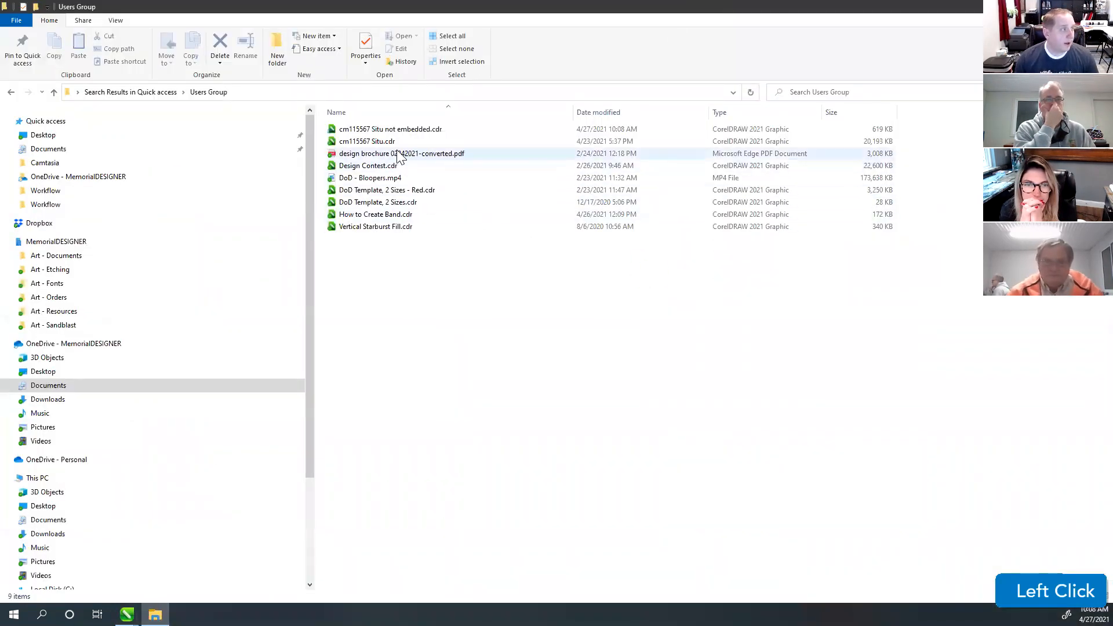
Step: Rename the original cm115567 Situ.cdr to cm115567 Situ.zip, accepting the extension-change warning
{"action": "left_click", "coordinate": [410, 130]}
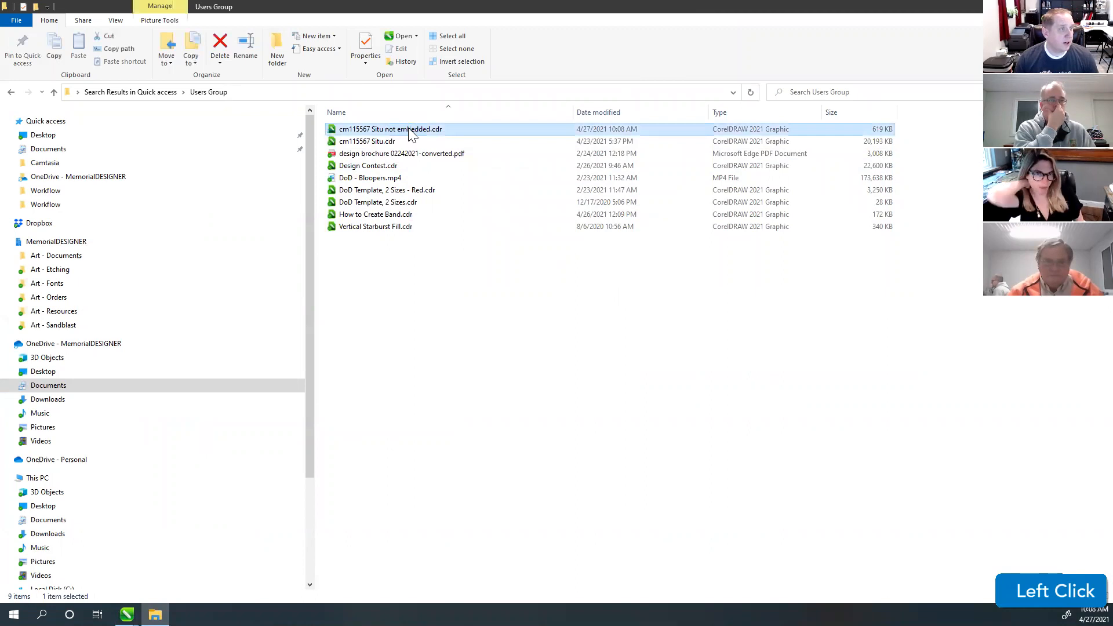
{"action": "left_click", "coordinate": [882, 143]}
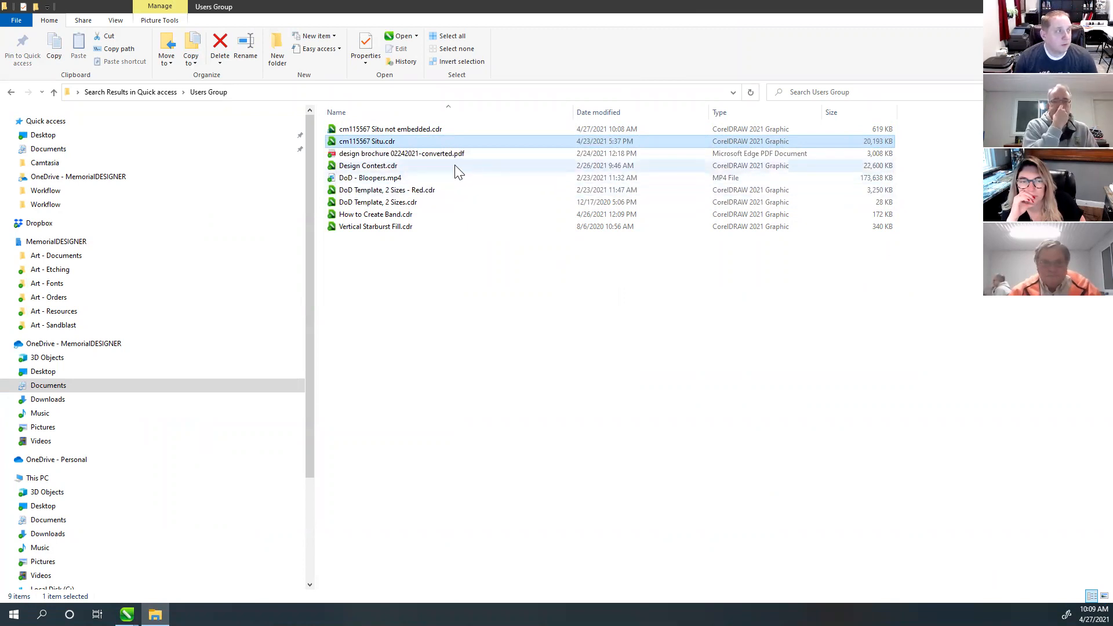
{"action": "right_click", "coordinate": [395, 149]}
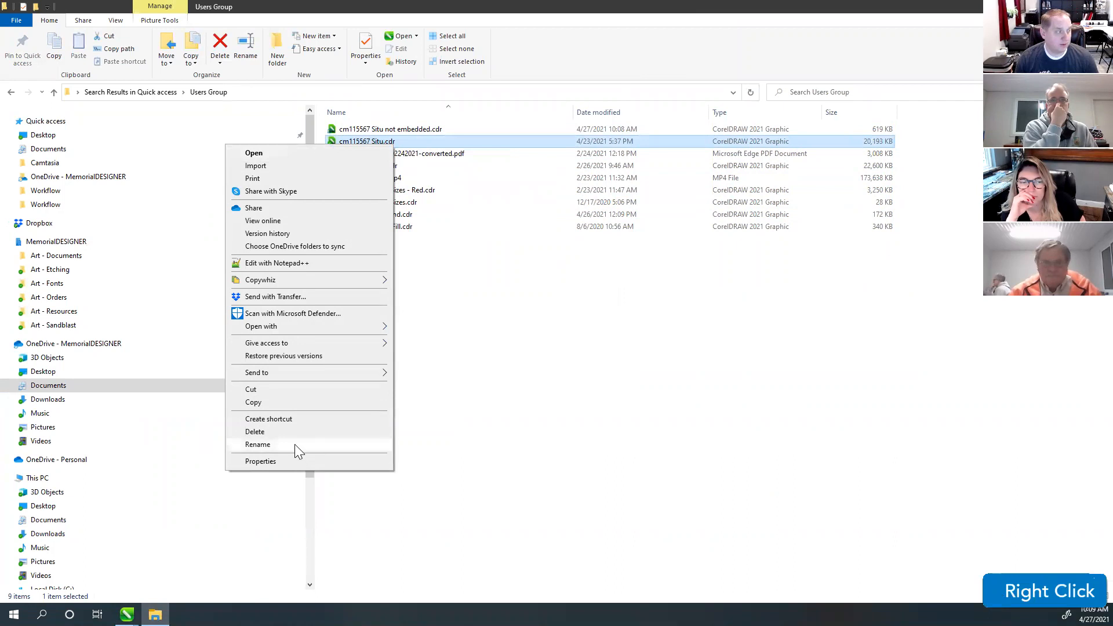
{"action": "left_click", "coordinate": [294, 444]}
{"action": "left_click", "coordinate": [406, 142]}
{"action": "key", "text": "BackSpace"}
{"action": "key", "text": "BackSpace"}
{"action": "key", "text": "BackSpace"}
{"action": "type", "text": "zip"}
{"action": "key", "text": "Return"}
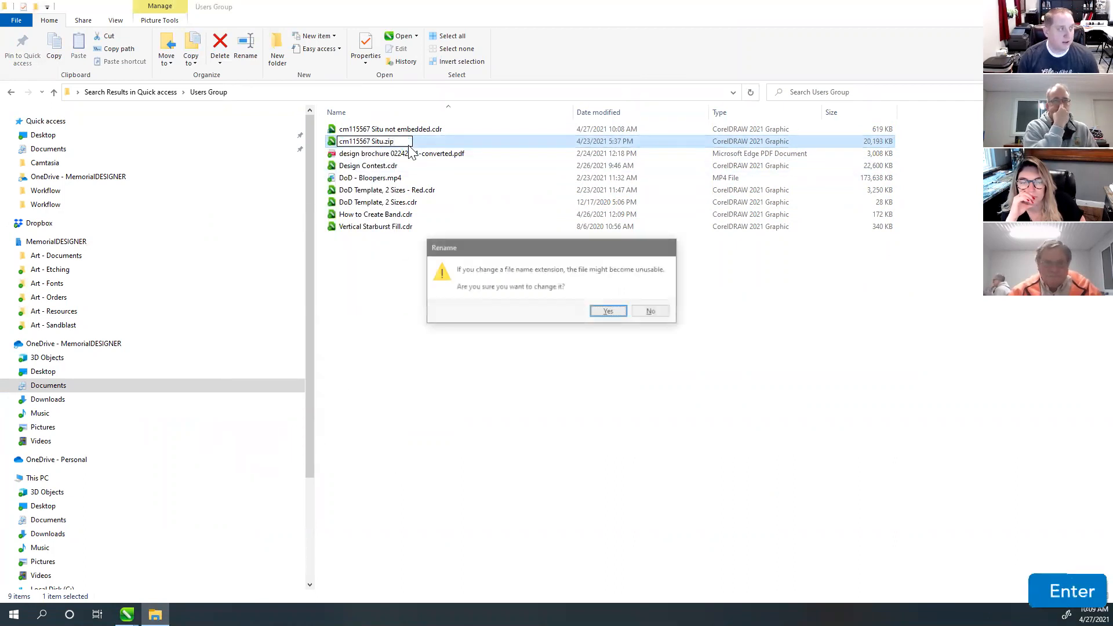
{"action": "left_click", "coordinate": [616, 311]}
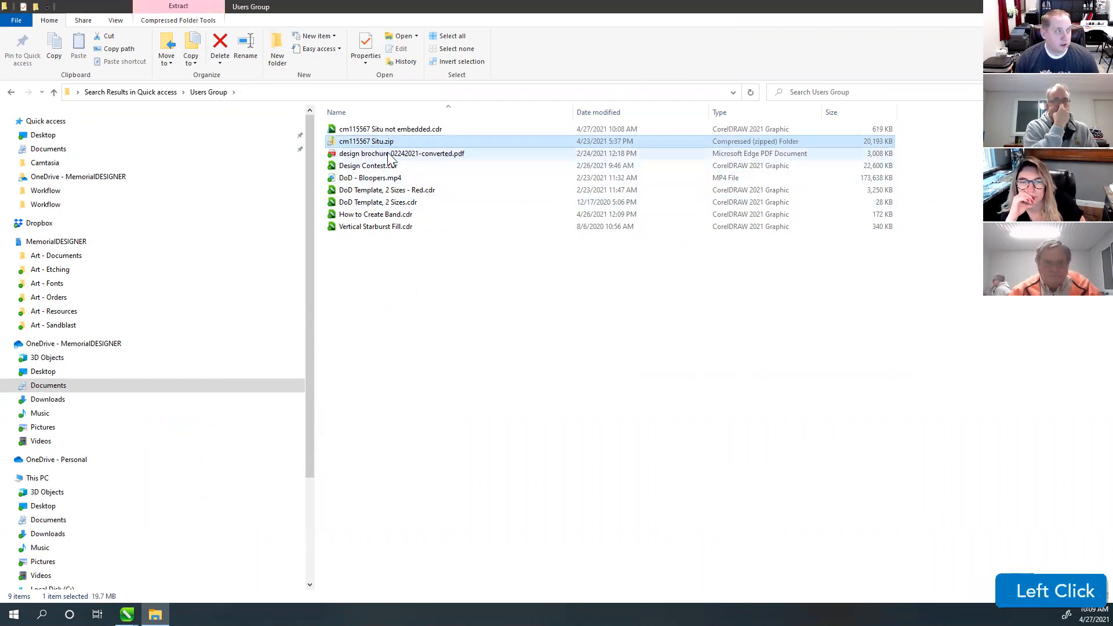
{"action": "left_click", "coordinate": [353, 142]}
{"action": "double_click", "coordinate": [353, 142]}
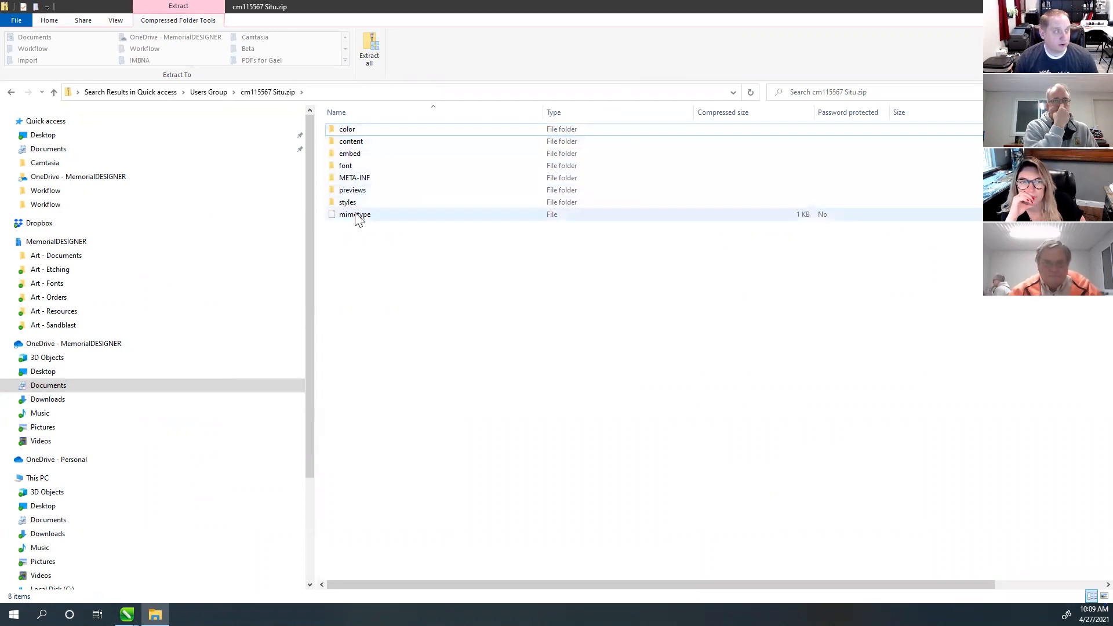
{"action": "left_click", "coordinate": [355, 155]}
{"action": "double_click", "coordinate": [356, 158]}
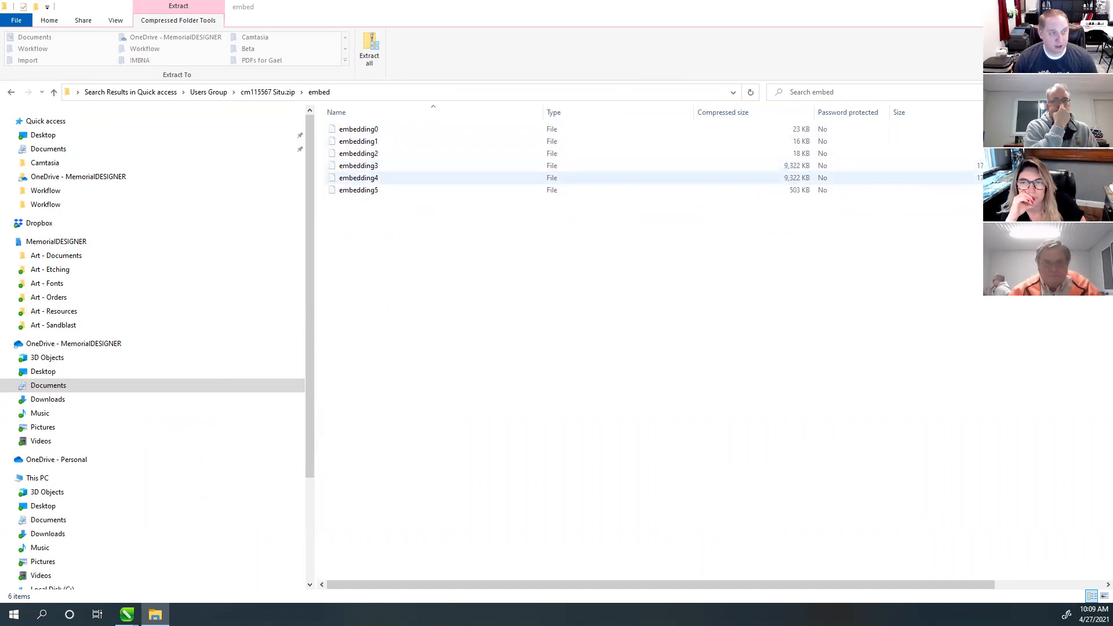
{"action": "left_click", "coordinate": [260, 92]}
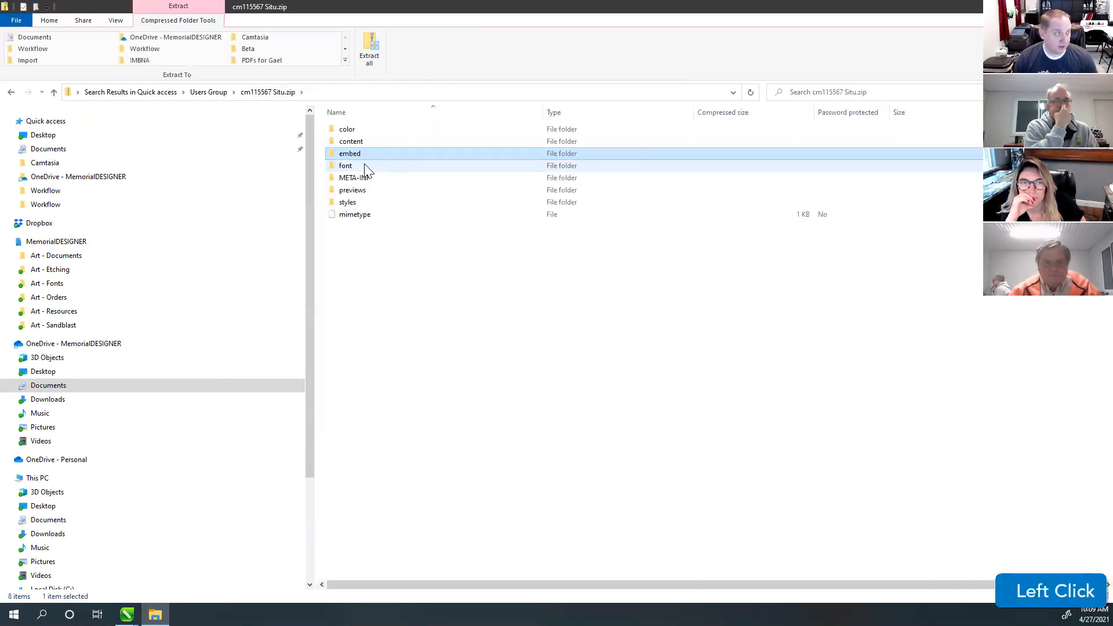
{"action": "double_click", "coordinate": [352, 201]}
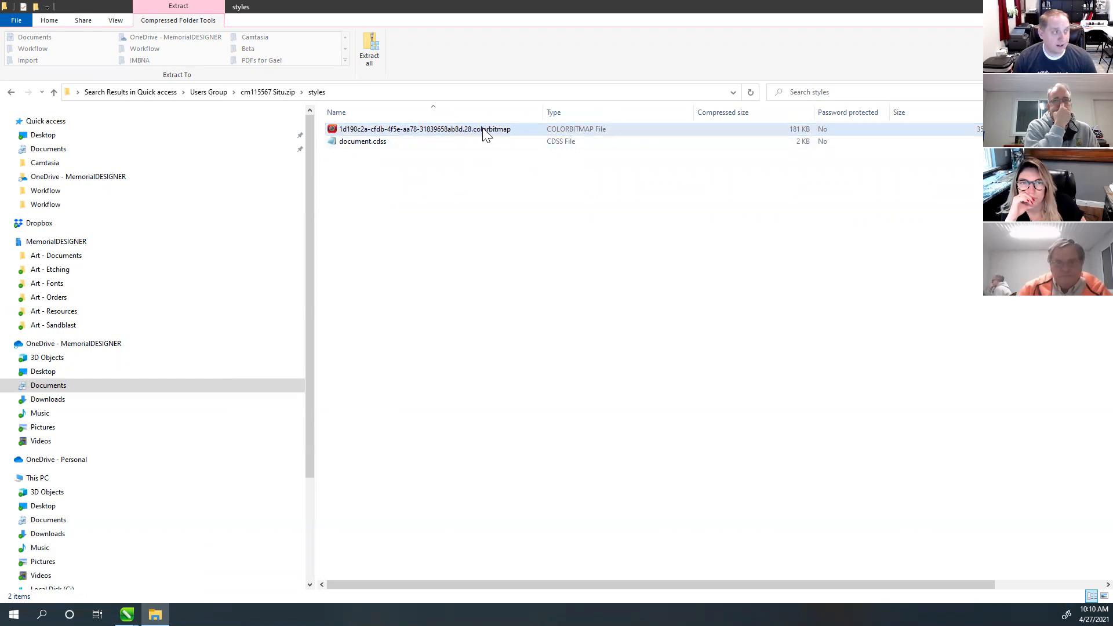
{"action": "left_click", "coordinate": [748, 130]}
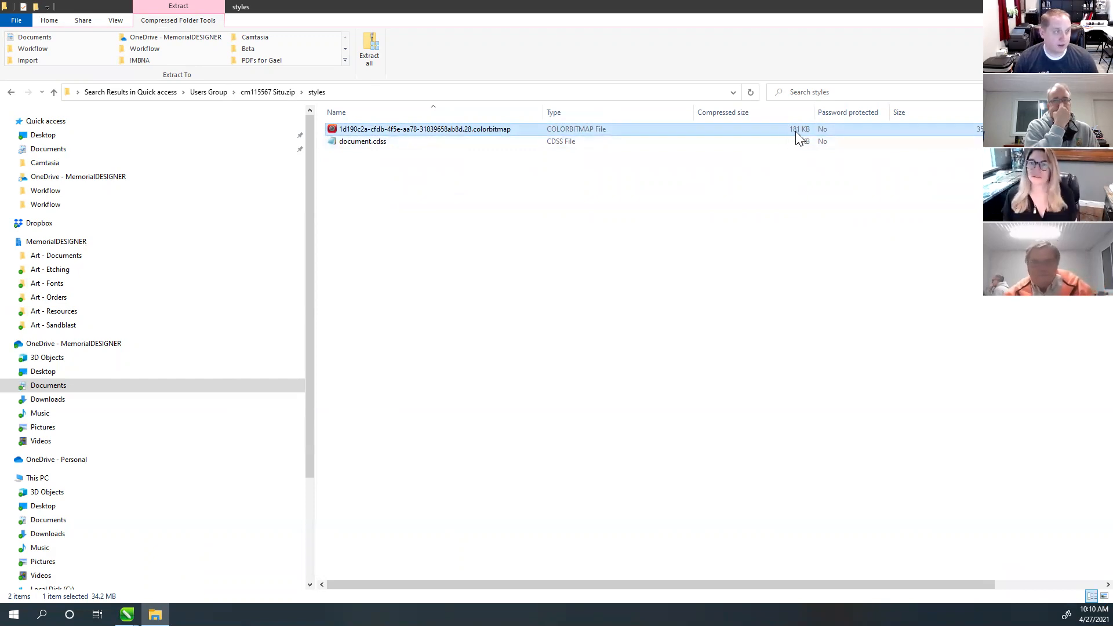
{"action": "left_click", "coordinate": [266, 92]}
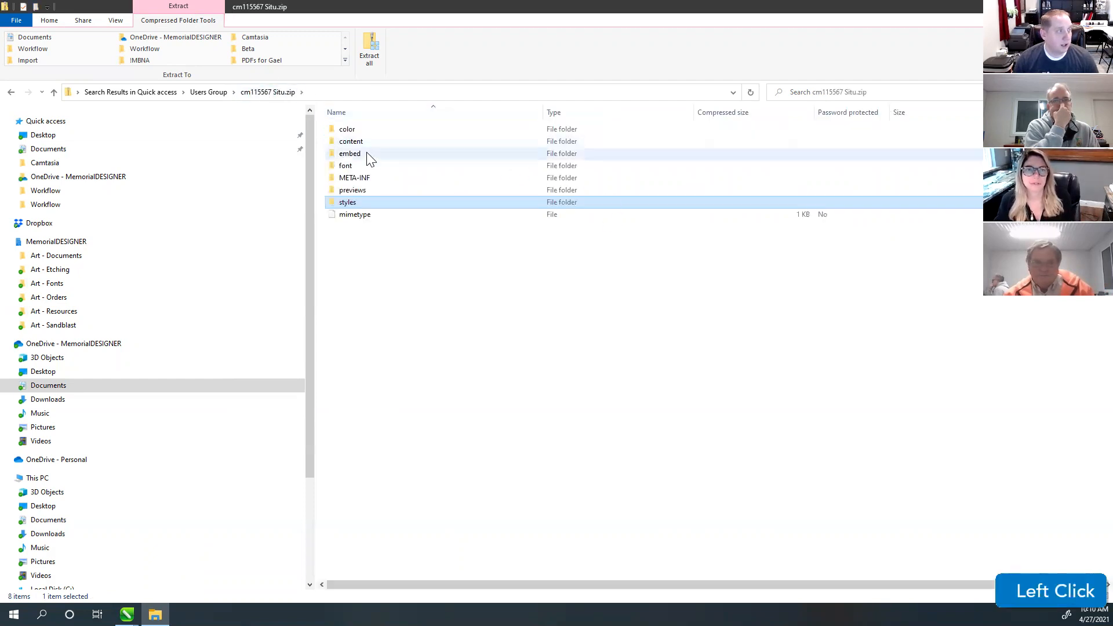
{"action": "left_click", "coordinate": [355, 142]}
{"action": "double_click", "coordinate": [357, 142]}
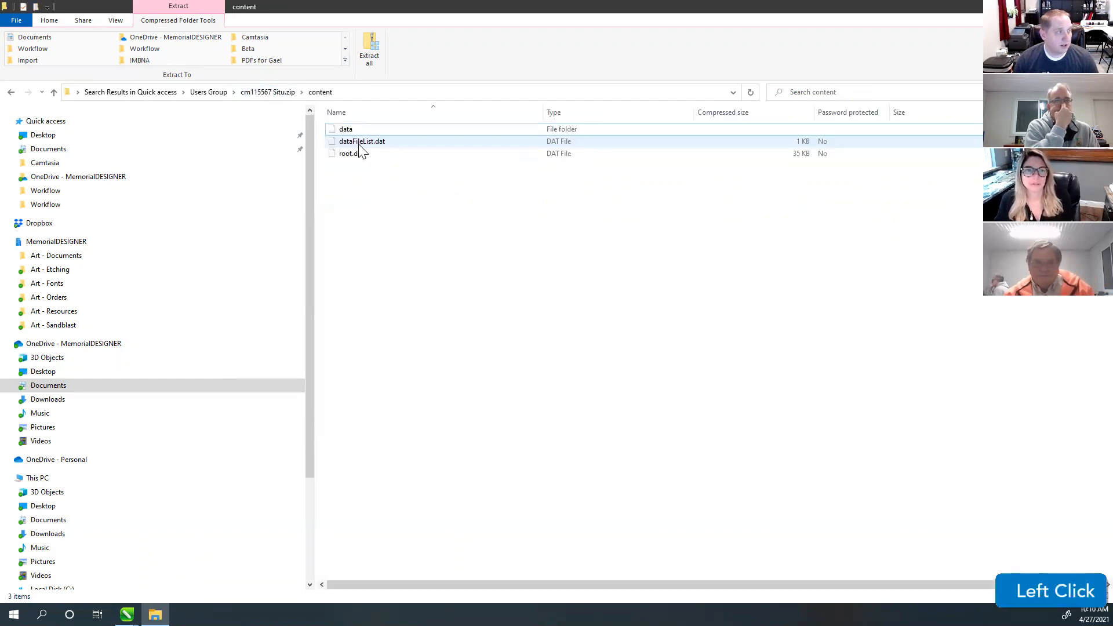
{"action": "double_click", "coordinate": [347, 132]}
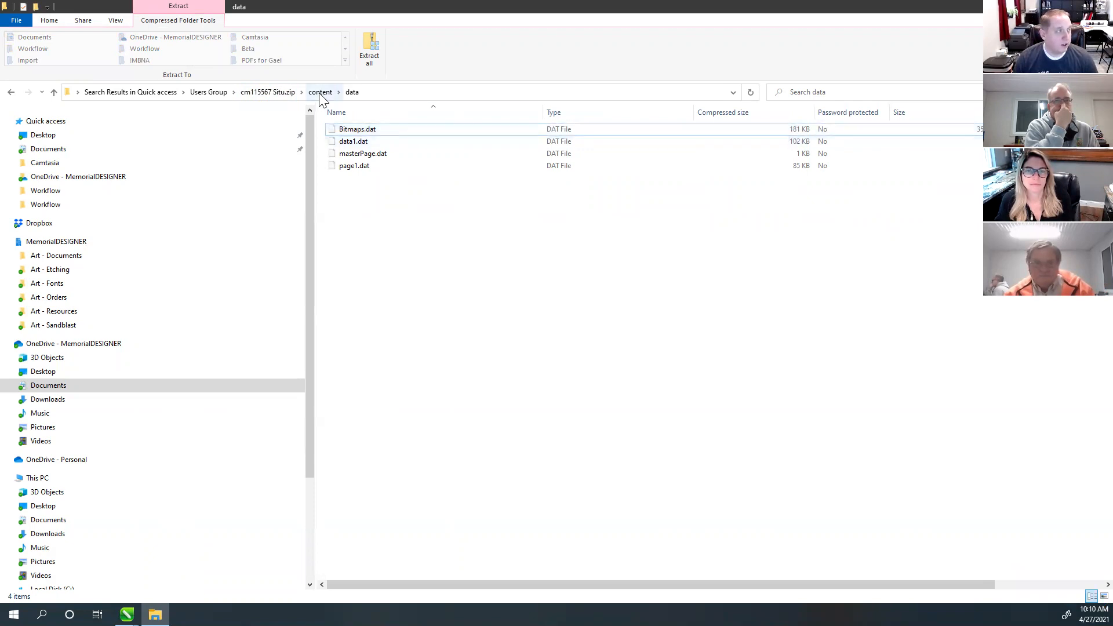
{"action": "left_click", "coordinate": [283, 93]}
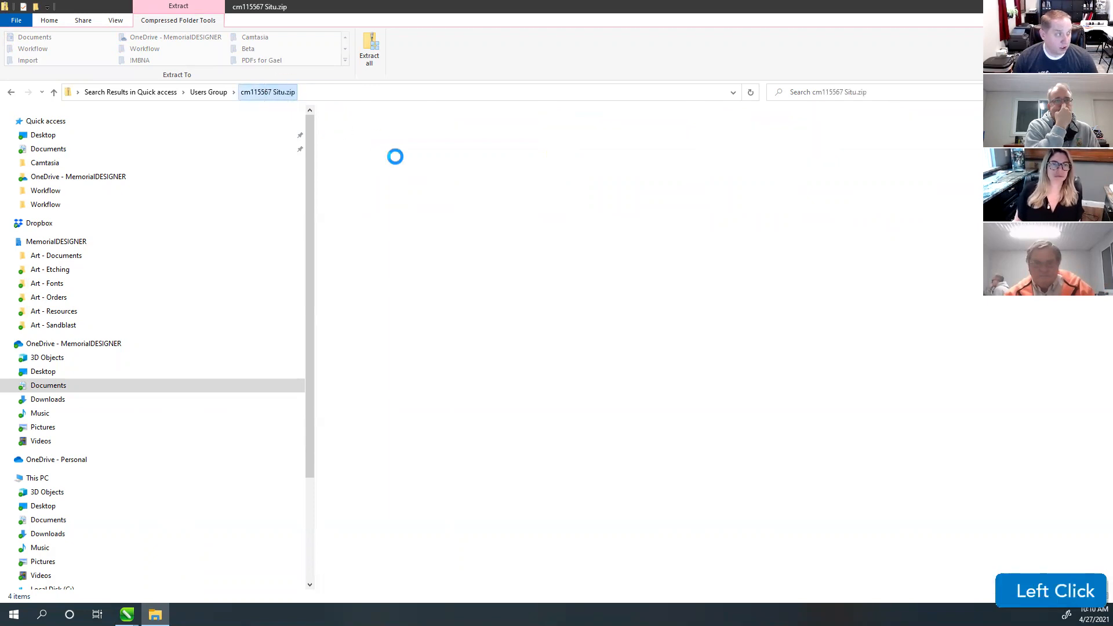
{"action": "double_click", "coordinate": [351, 154]}
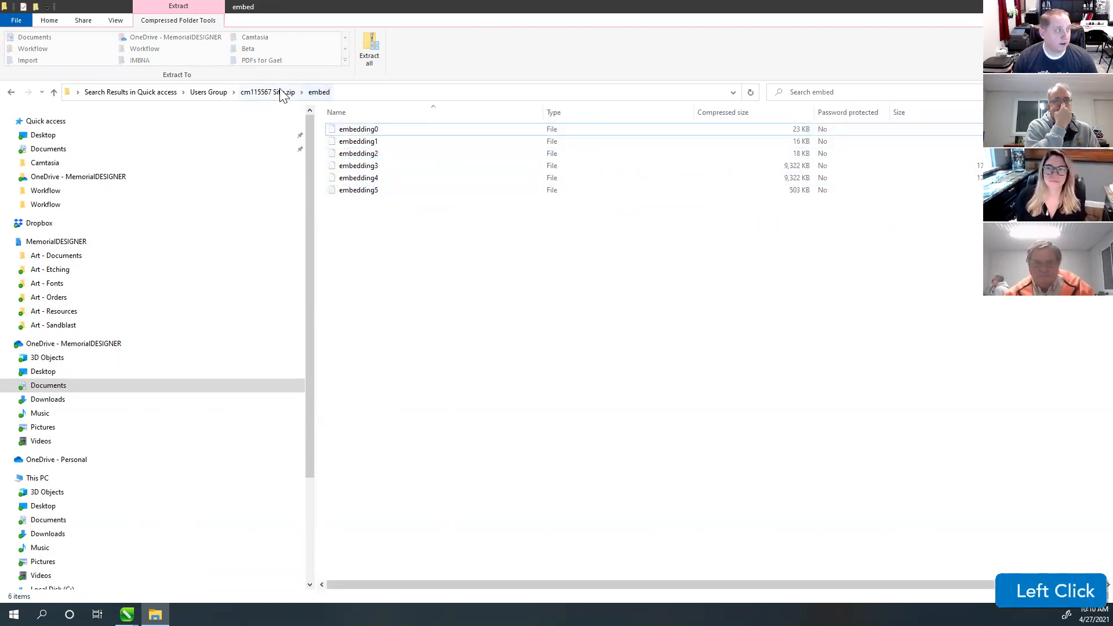
{"action": "left_click", "coordinate": [248, 94]}
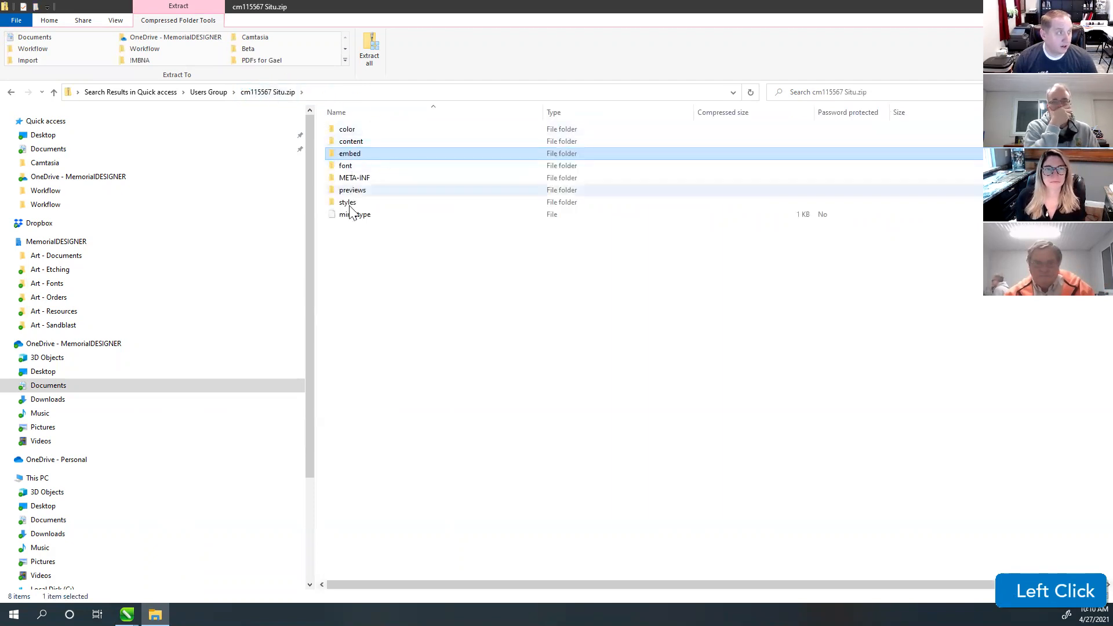
{"action": "left_click", "coordinate": [215, 94]}
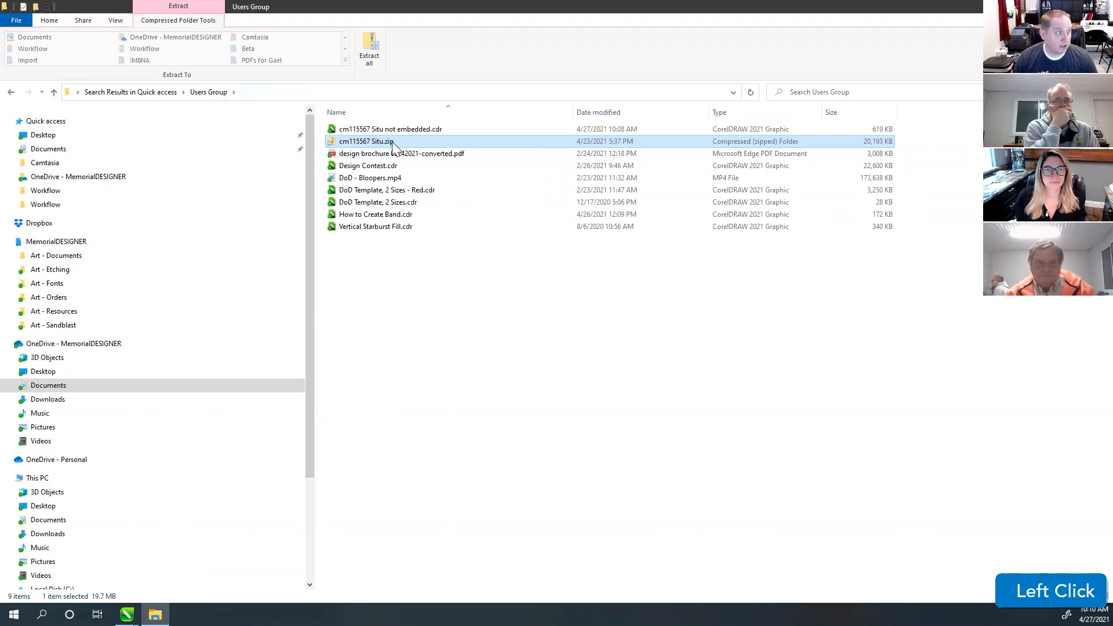
Step: Rename cm115567 Situ.zip back to cm115567 Situ.cdr, confirm, and adjust the volume
{"action": "right_click", "coordinate": [393, 147]}
{"action": "left_click", "coordinate": [287, 463]}
{"action": "left_click", "coordinate": [411, 141]}
{"action": "key", "text": "BackSpace"}
{"action": "key", "text": "BackSpace"}
{"action": "key", "text": "BackSpace"}
{"action": "type", "text": "cdr"}
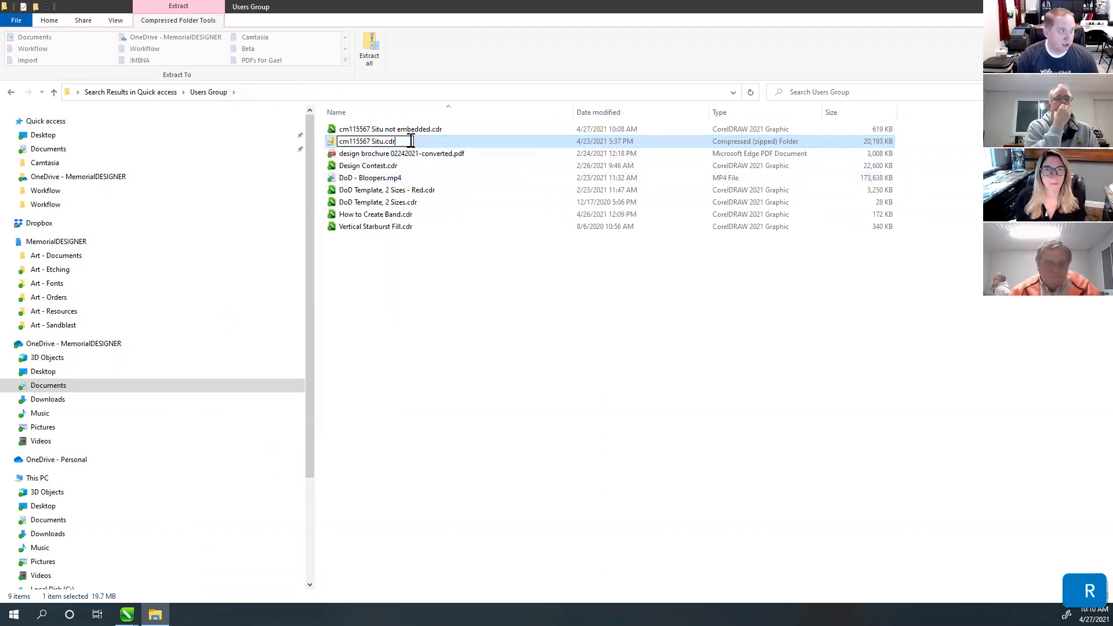
{"action": "key", "text": "Return"}
{"action": "left_click", "coordinate": [610, 312]}
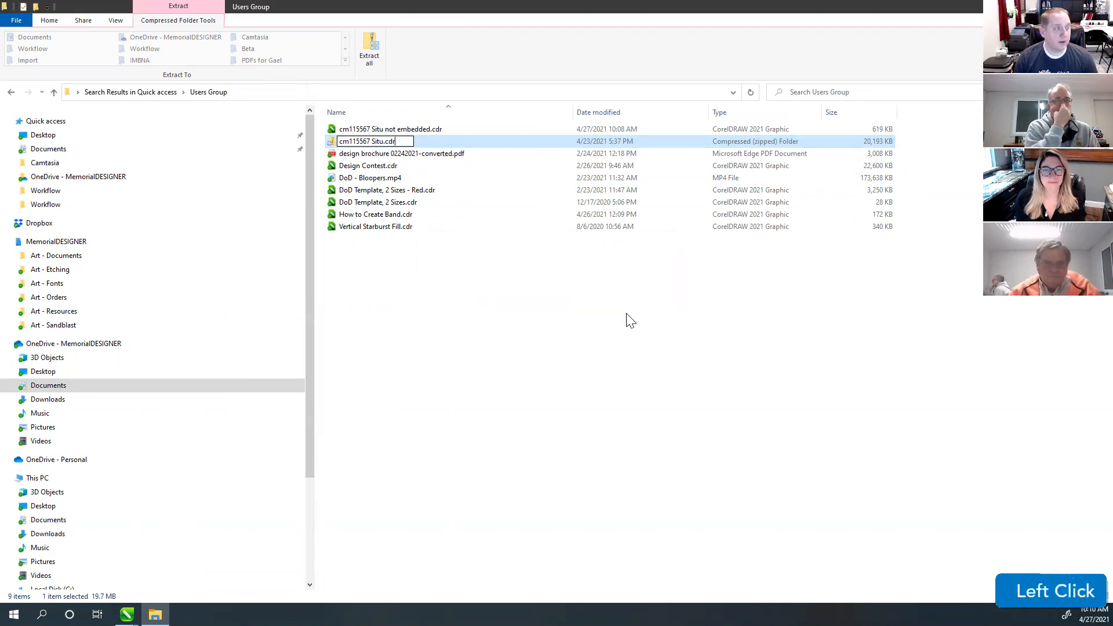
{"action": "left_click", "coordinate": [686, 266]}
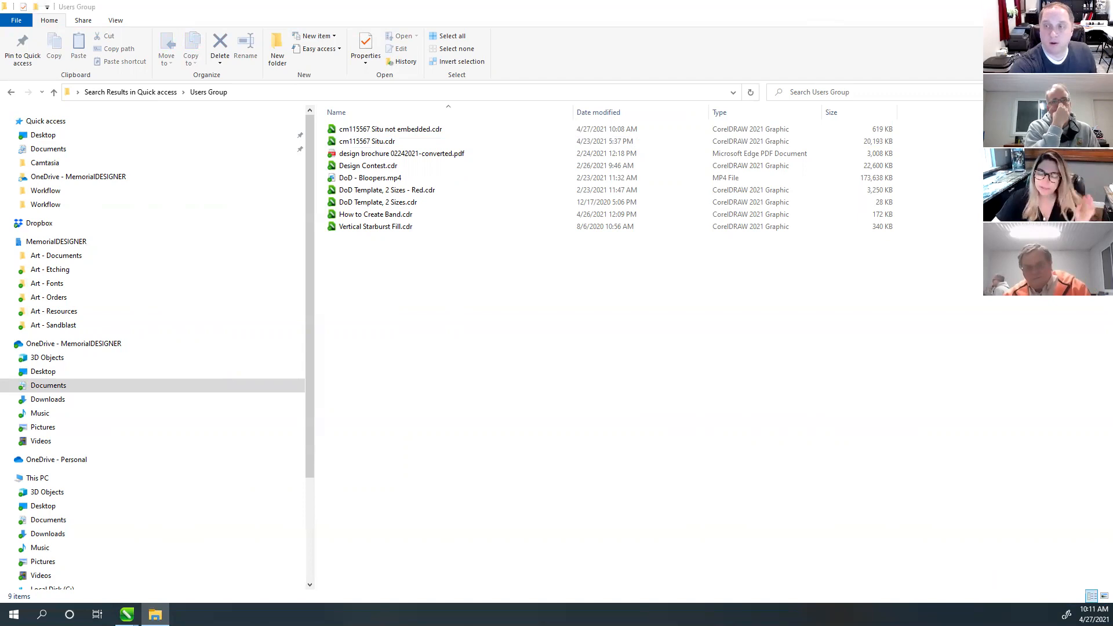
{"action": "key", "text": "XF86AudioRaiseVolume"}
{"action": "key", "text": "XF86AudioLowerVolume"}
{"action": "key", "text": "XF86AudioRaiseVolume"}
{"action": "key", "text": "XF86AudioRaiseVolume"}
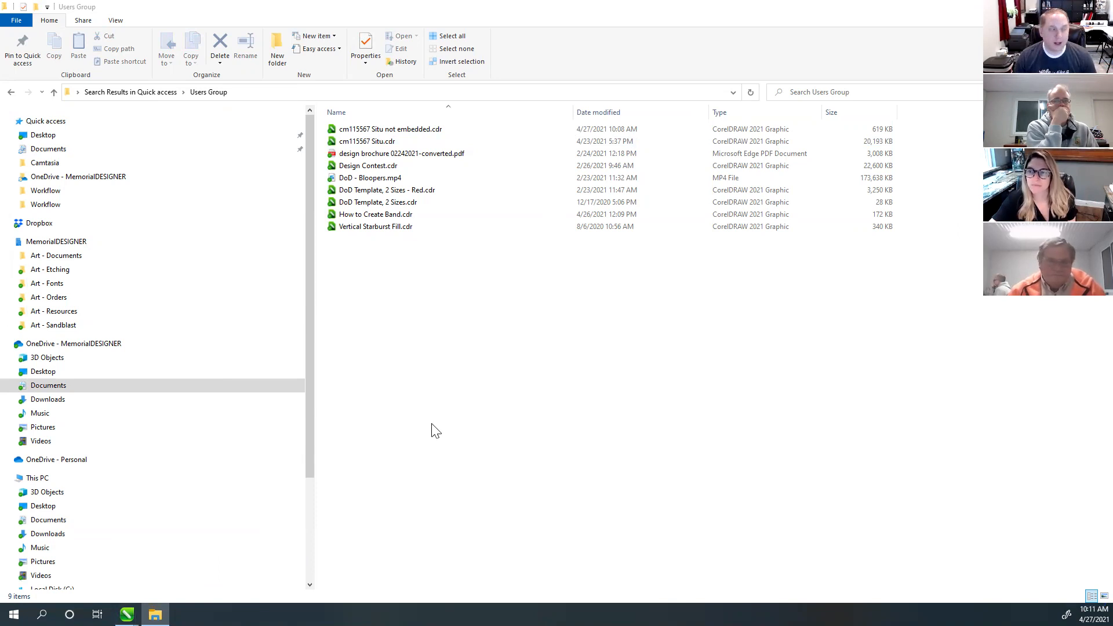
{"action": "mouse_move", "coordinate": [127, 615]}
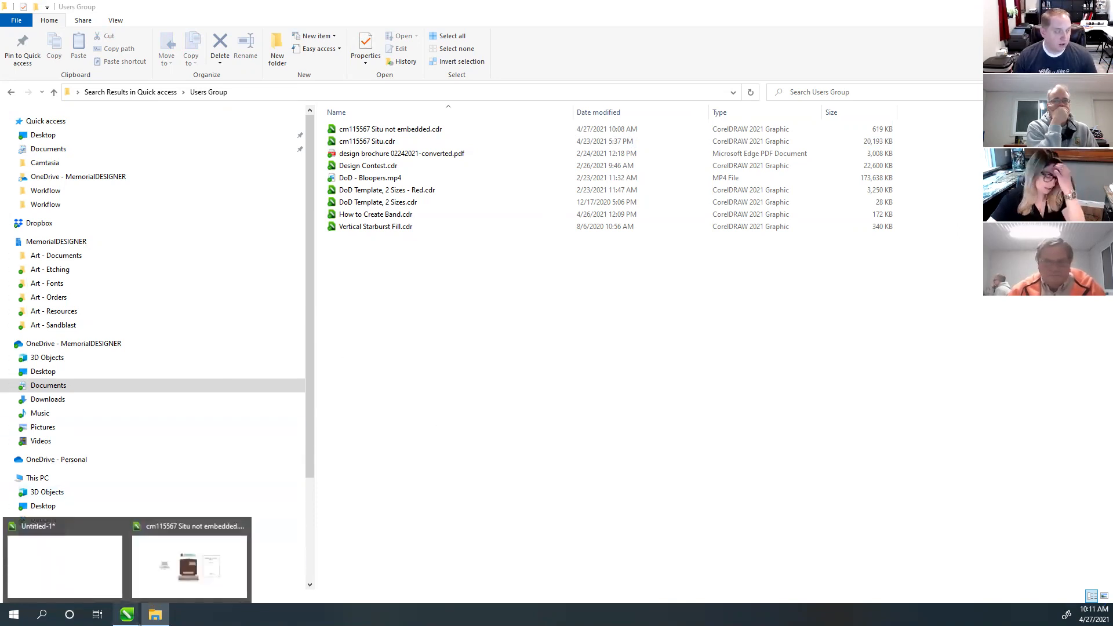
Step: In the 'Situ not embedded' drawing, select the whole headstone and generate its outline Plot page
{"action": "left_click", "coordinate": [187, 574]}
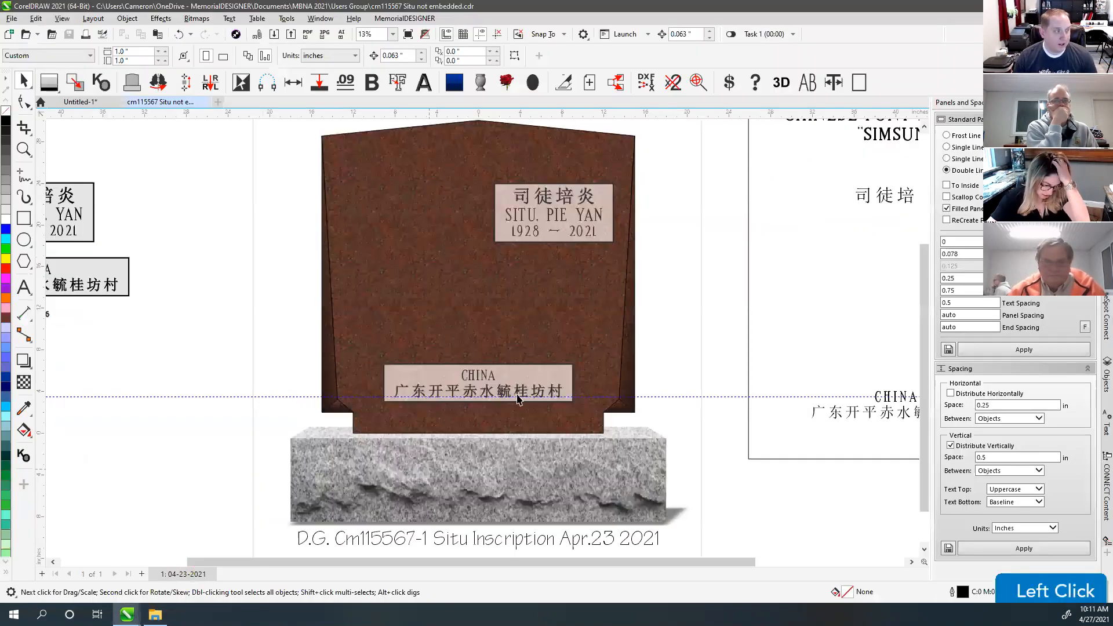
{"action": "left_click", "coordinate": [666, 189]}
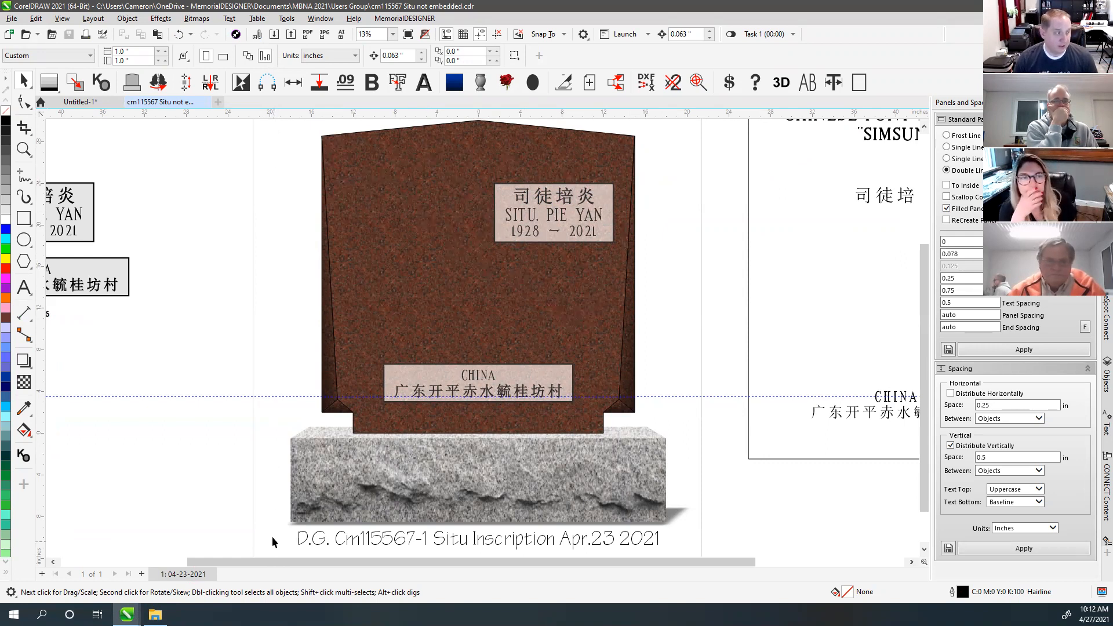
{"action": "left_click_drag", "start_coordinate": [273, 533], "coordinate": [691, 349]}
{"action": "left_click_drag", "start_coordinate": [691, 443], "coordinate": [299, 147]}
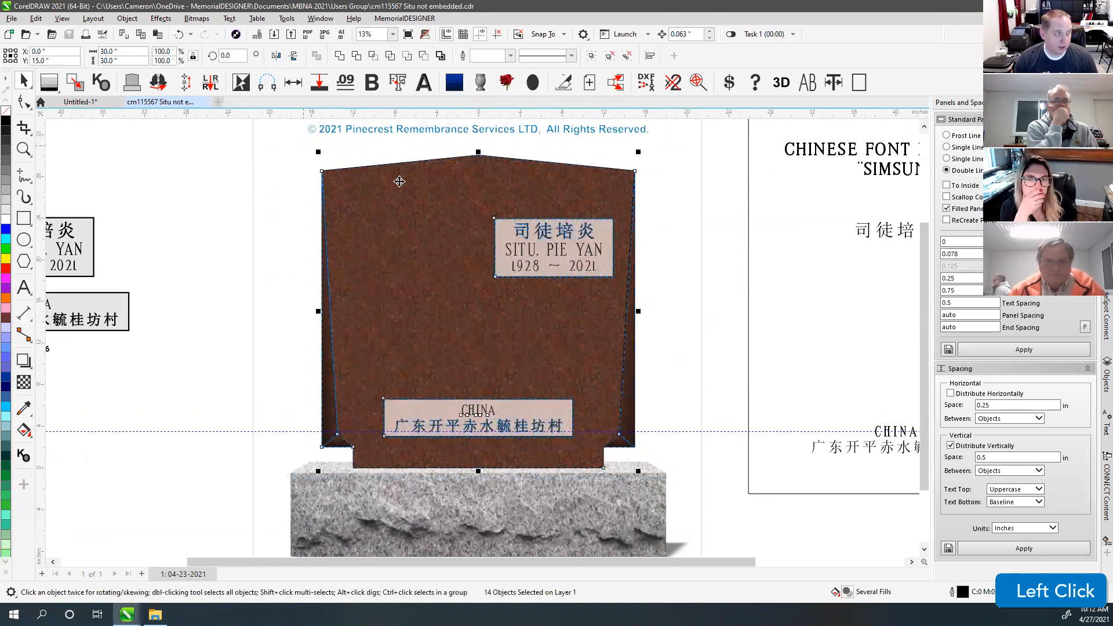
{"action": "left_click", "coordinate": [565, 83]}
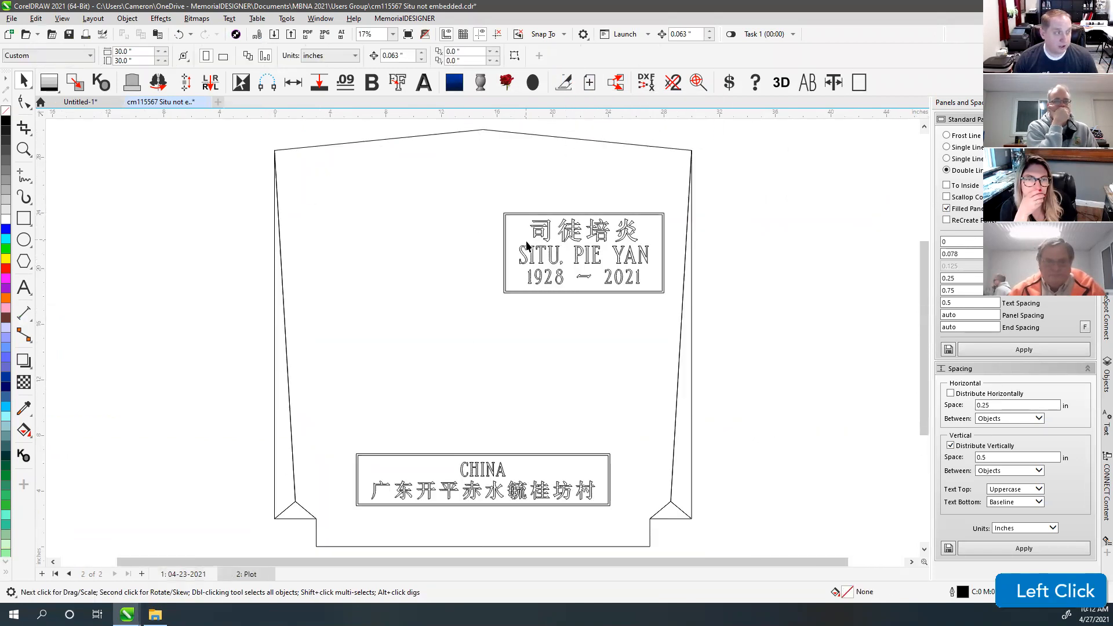
{"action": "left_click_drag", "start_coordinate": [645, 298], "coordinate": [659, 311]}
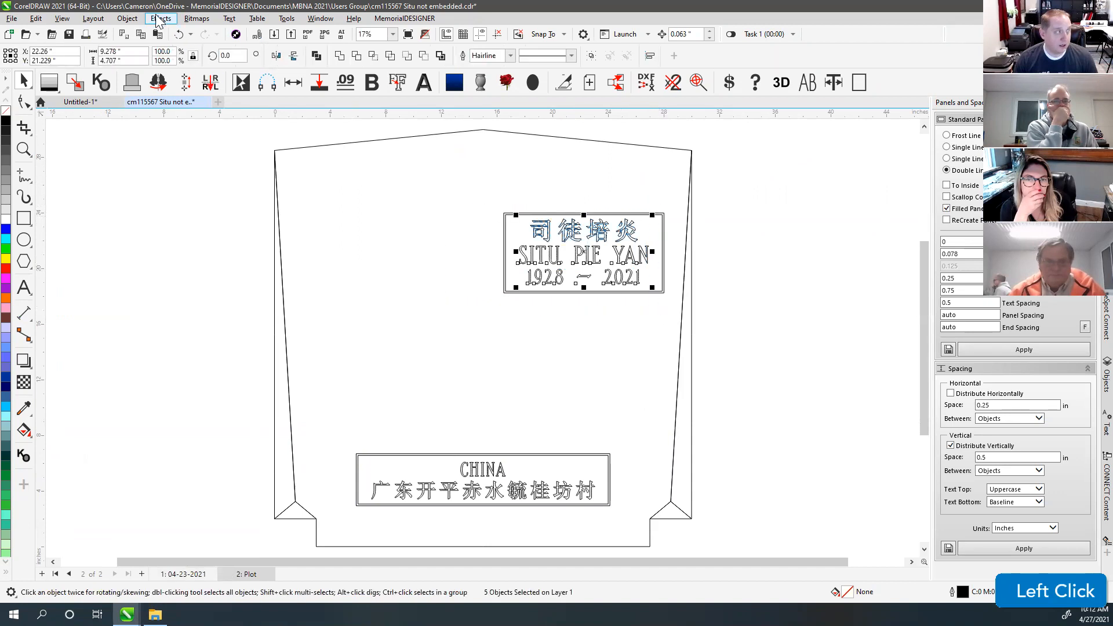
{"action": "left_click", "coordinate": [116, 19]}
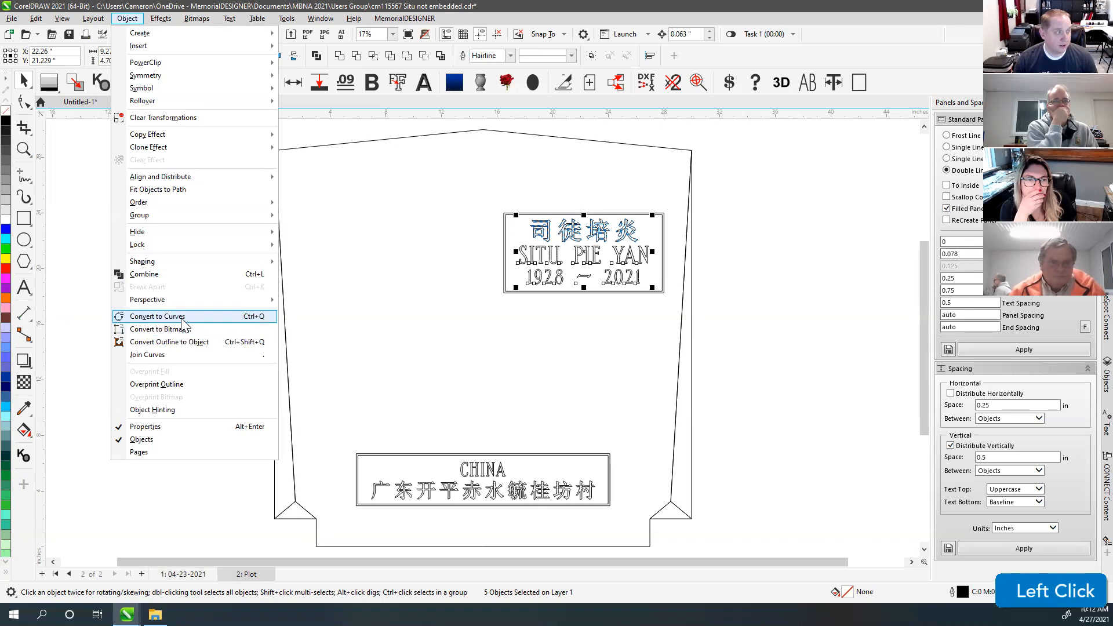
{"action": "left_click", "coordinate": [177, 316]}
{"action": "left_click_drag", "start_coordinate": [330, 434], "coordinate": [601, 530]}
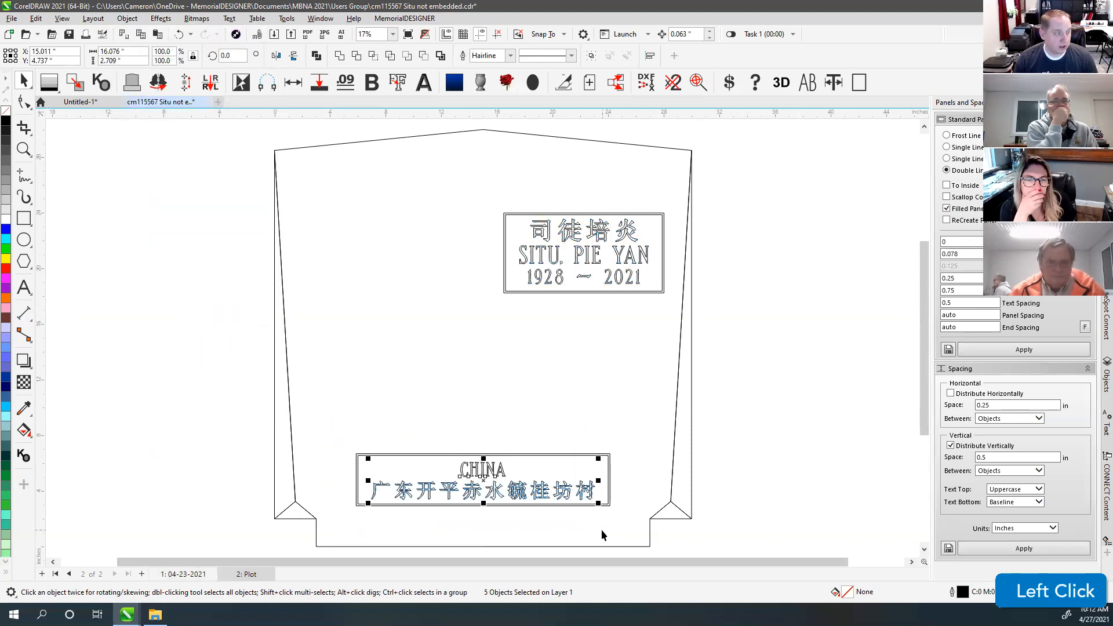
{"action": "left_click", "coordinate": [126, 18]}
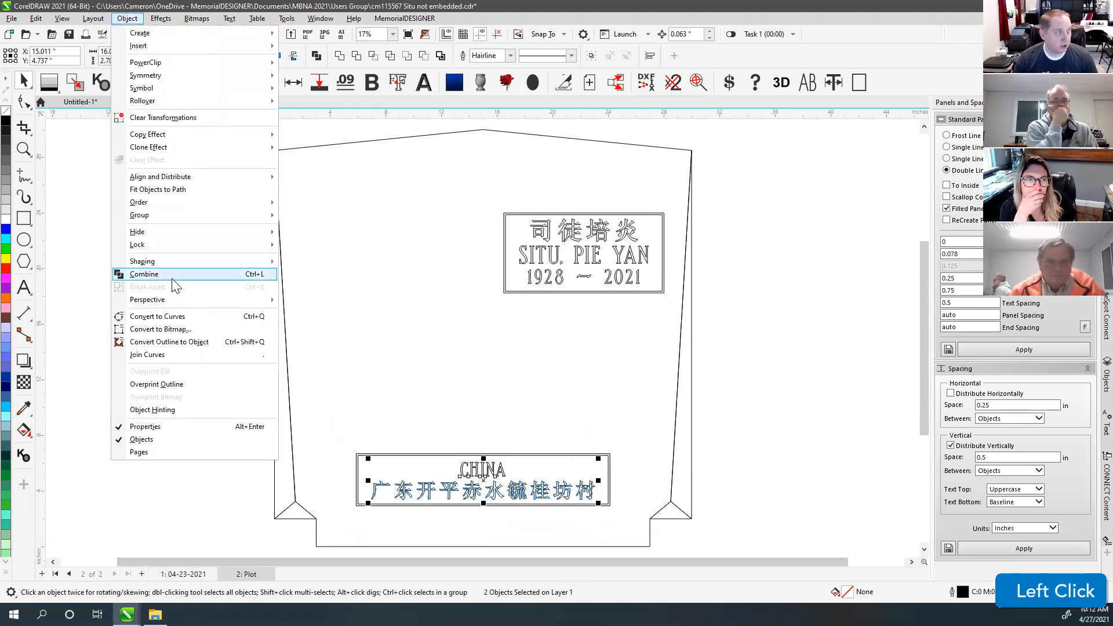
{"action": "left_click", "coordinate": [183, 317]}
{"action": "left_click", "coordinate": [434, 364]}
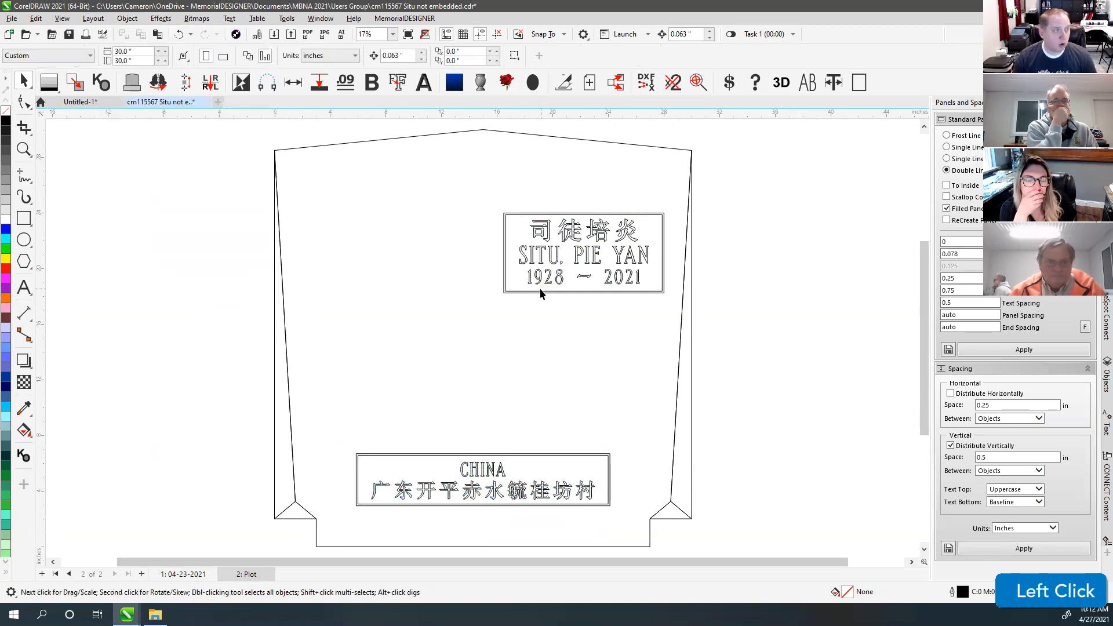
Step: Select all text, delete the left and right edge curves, and restore the wrongly deleted side piece
{"action": "left_click", "coordinate": [36, 18]}
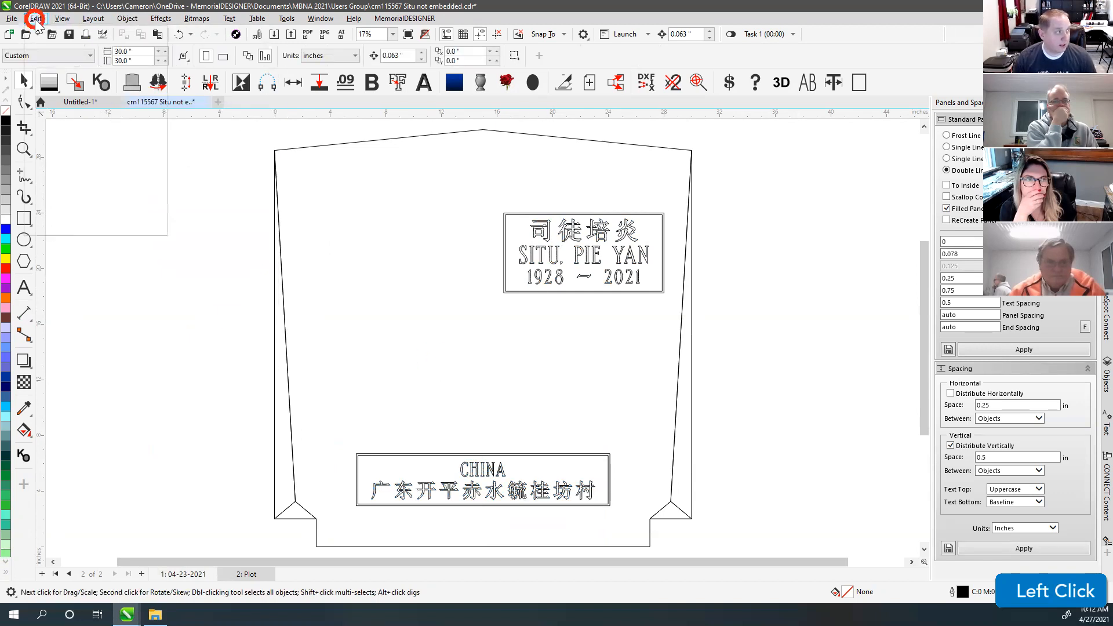
{"action": "mouse_move", "coordinate": [86, 195]}
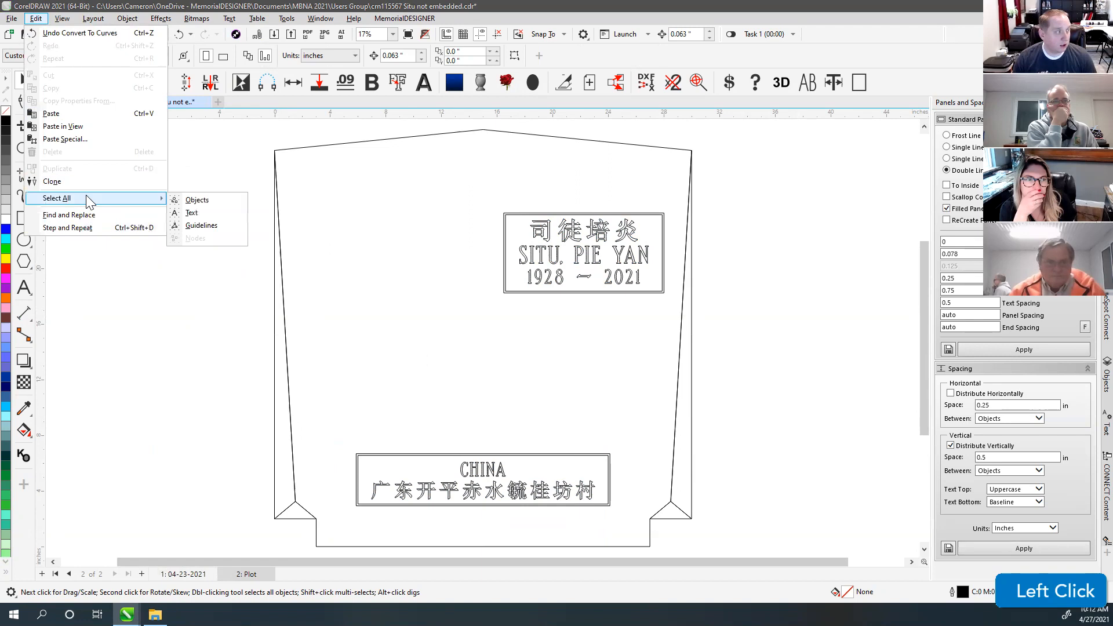
{"action": "left_click", "coordinate": [202, 212]}
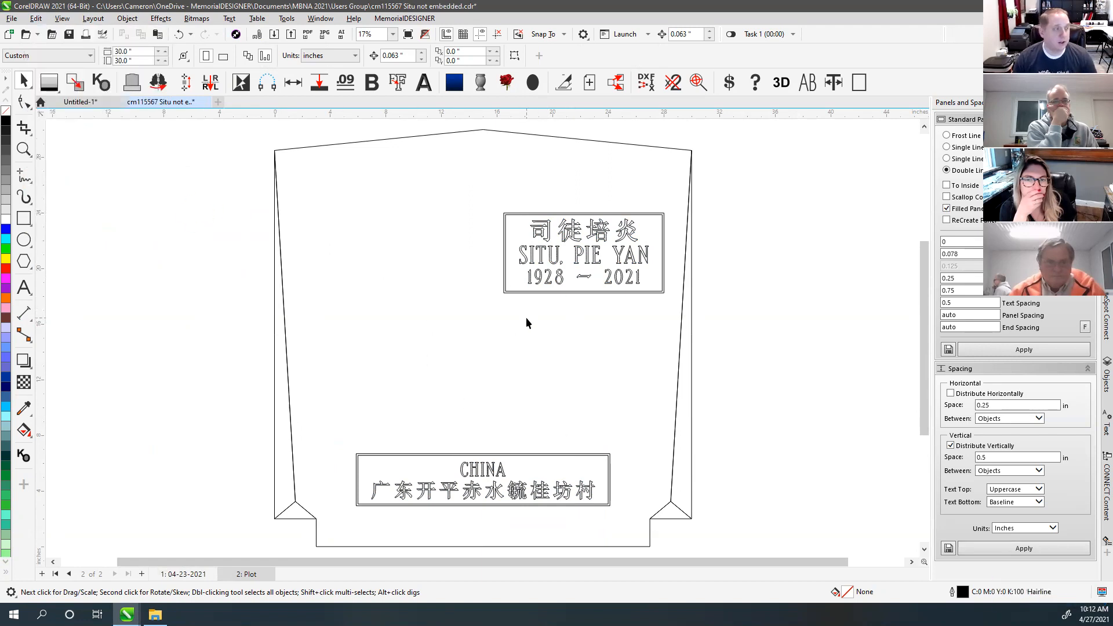
{"action": "left_click", "coordinate": [280, 277]}
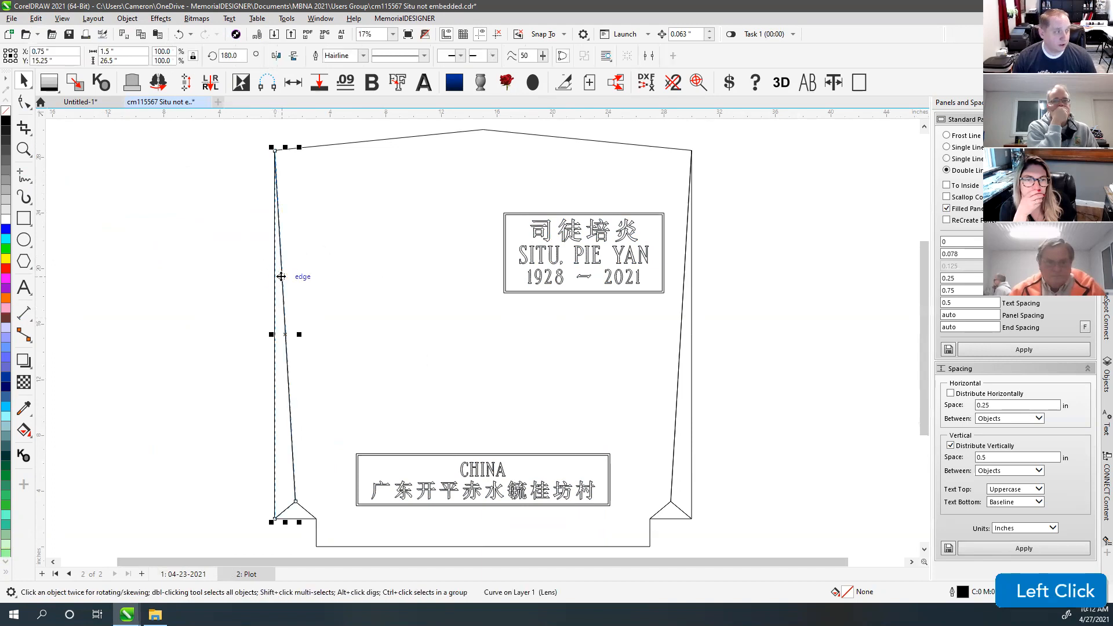
{"action": "key", "text": "Delete"}
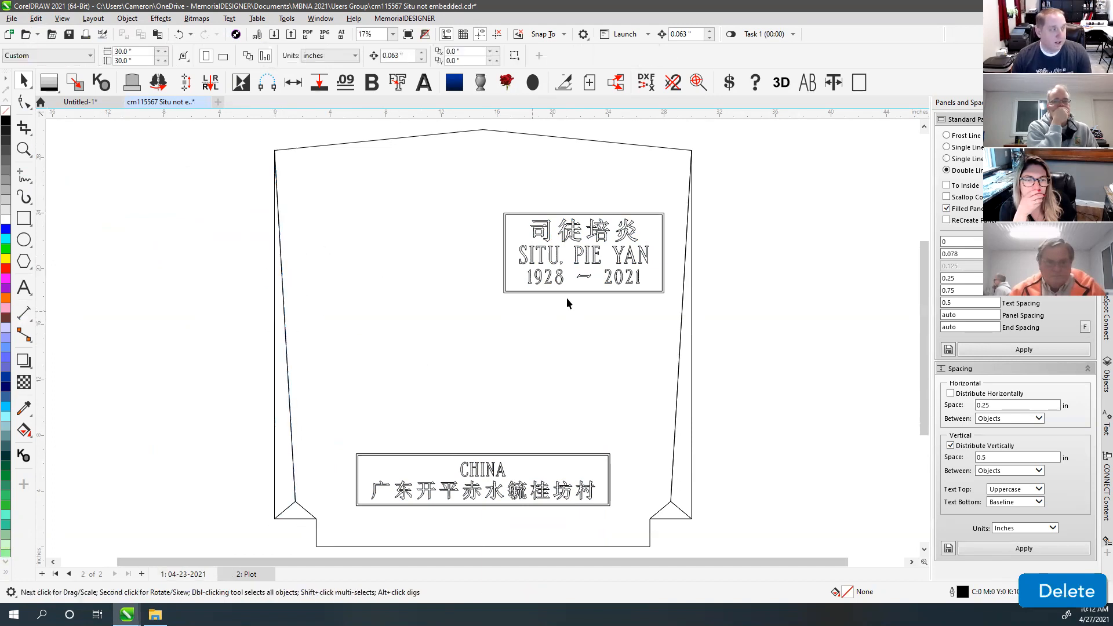
{"action": "left_click", "coordinate": [681, 325]}
{"action": "key", "text": "Delete"}
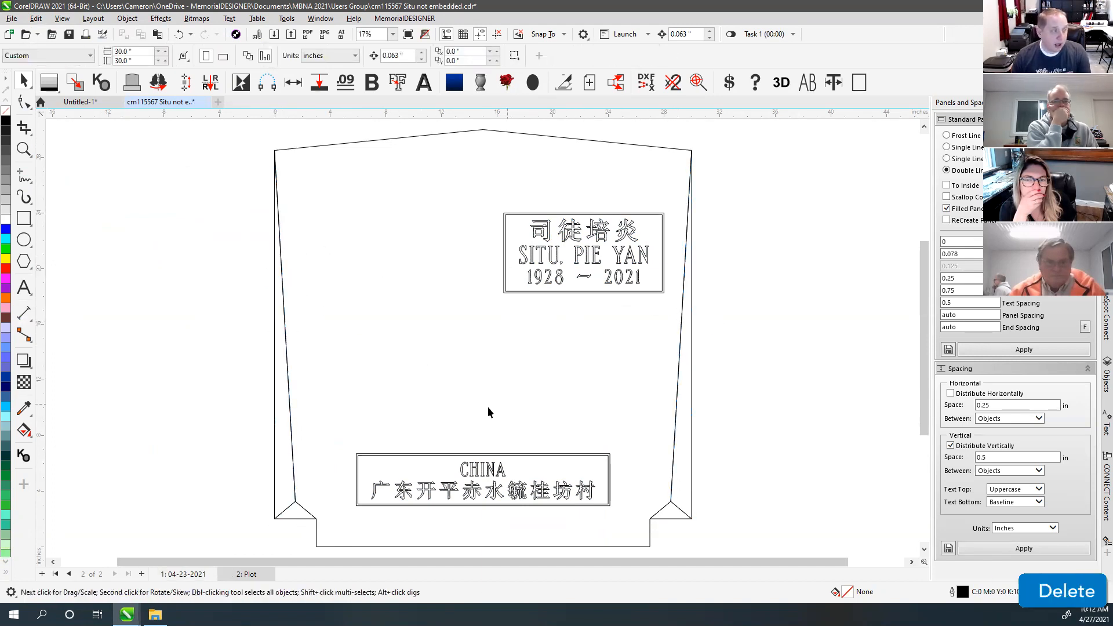
{"action": "left_click", "coordinate": [295, 496]}
{"action": "key", "text": "Delete"}
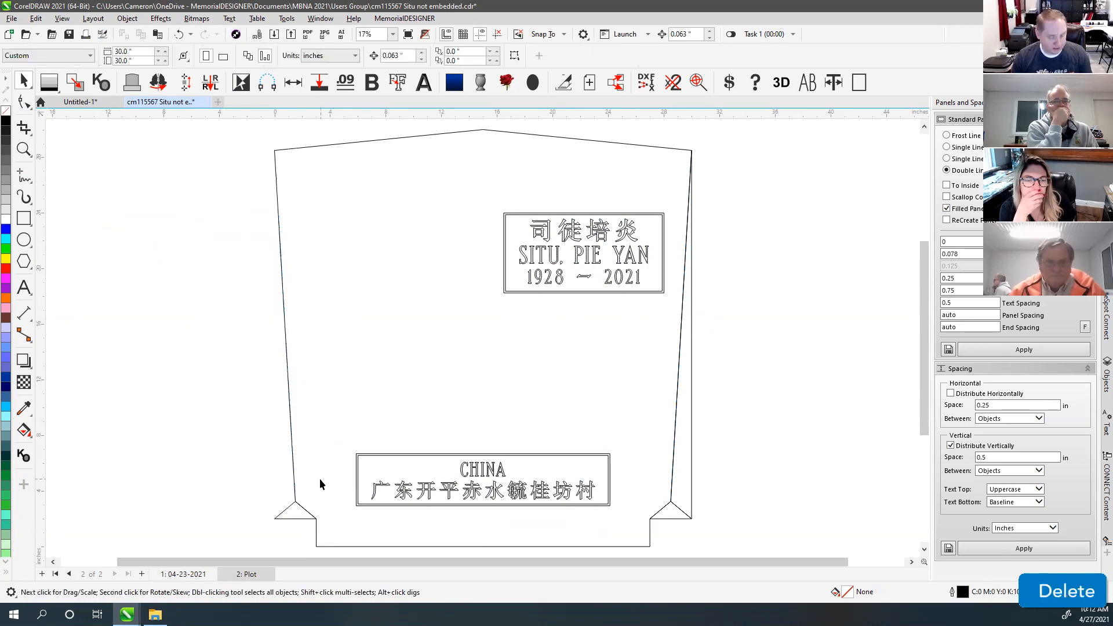
{"action": "key", "text": "ctrl+z"}
{"action": "left_click", "coordinate": [435, 335]}
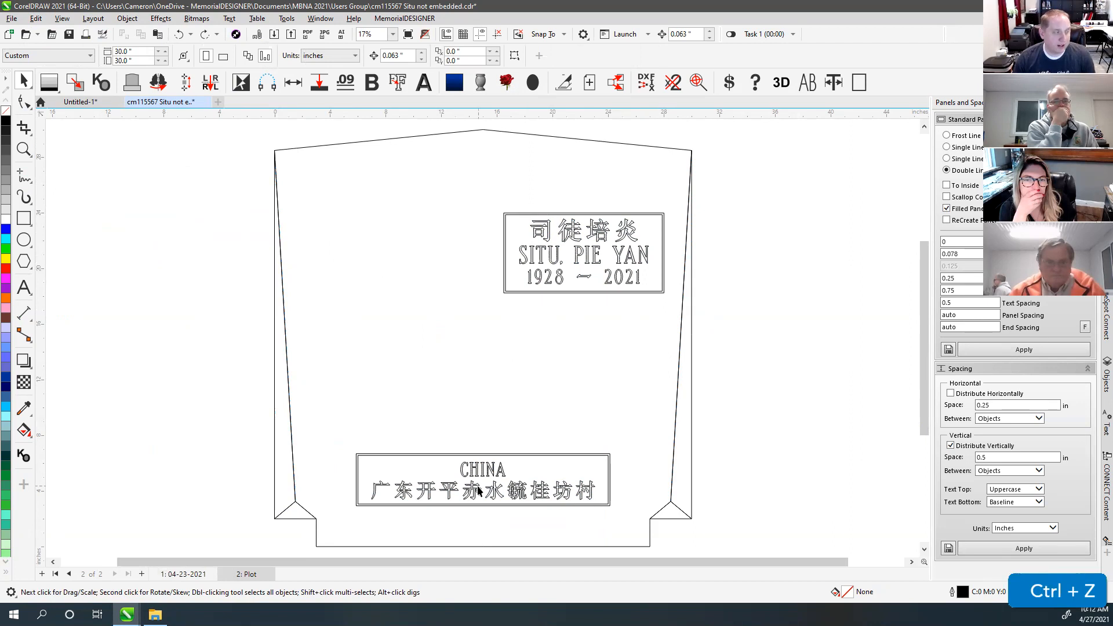
Step: Look over the Plot page drawing, then return to page 1: 04-23-2021 with the coloured proof
{"action": "left_click", "coordinate": [184, 574]}
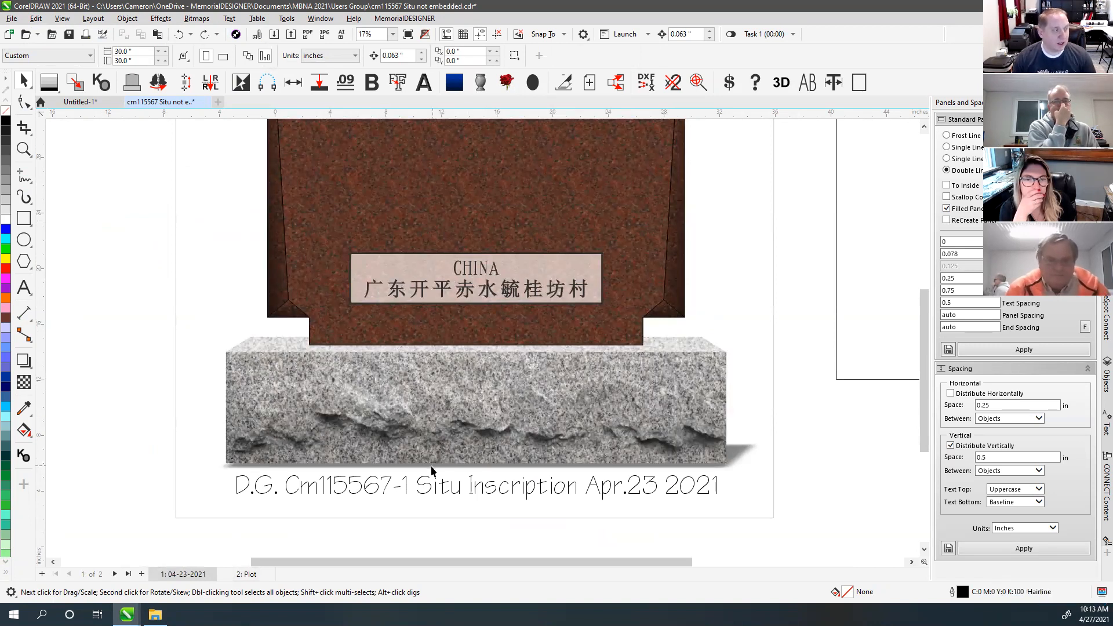
{"action": "left_click", "coordinate": [246, 574]}
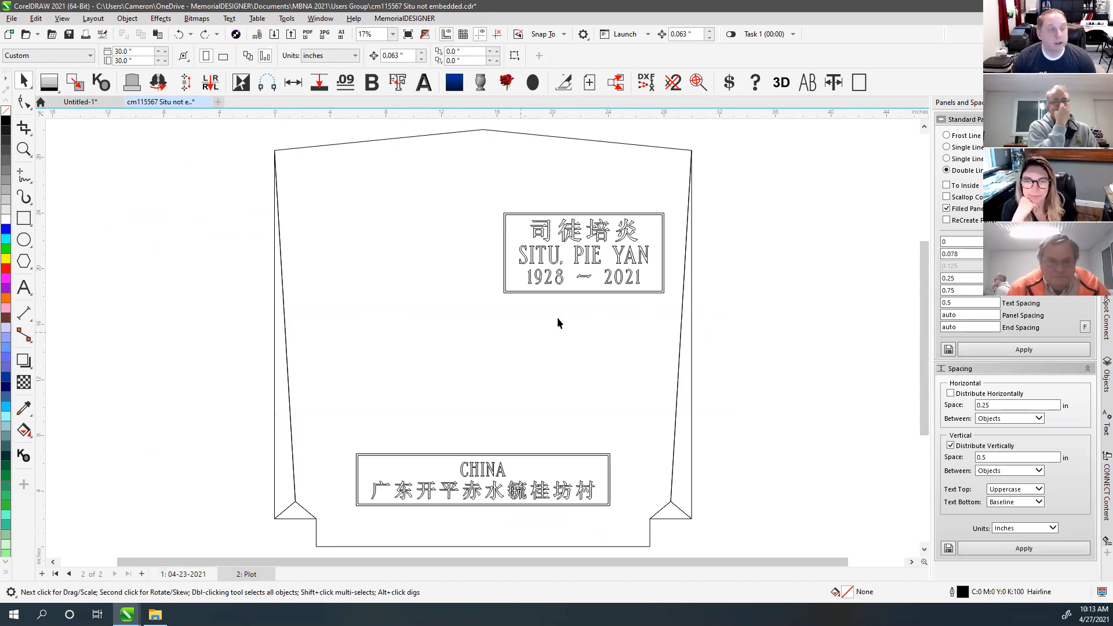
{"action": "left_click", "coordinate": [731, 256]}
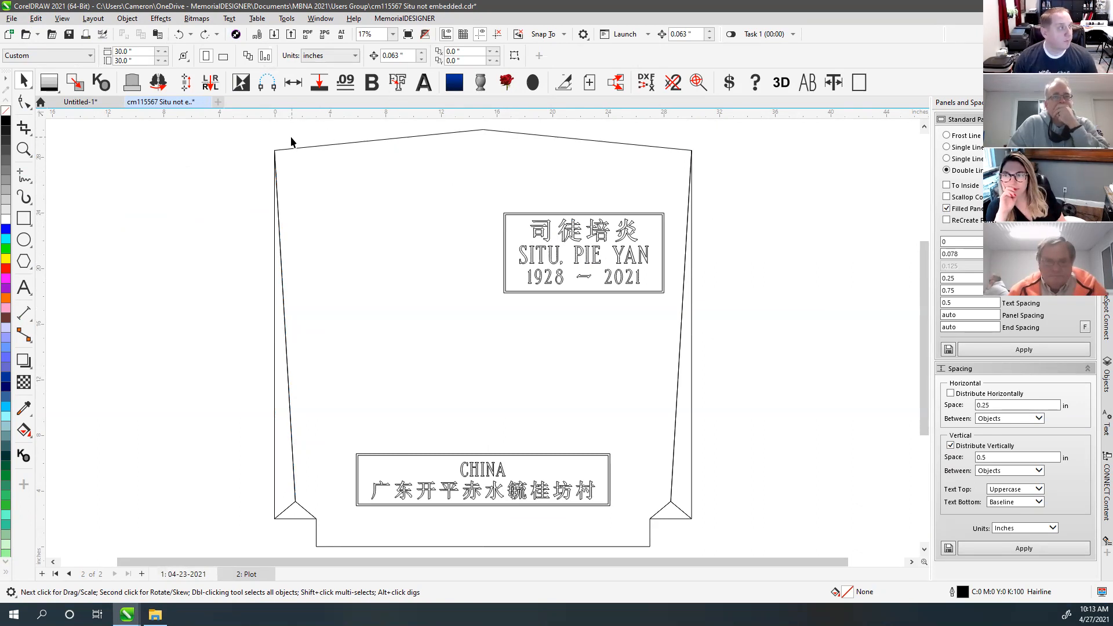
{"action": "left_click", "coordinate": [190, 98]}
{"action": "left_click", "coordinate": [771, 209]}
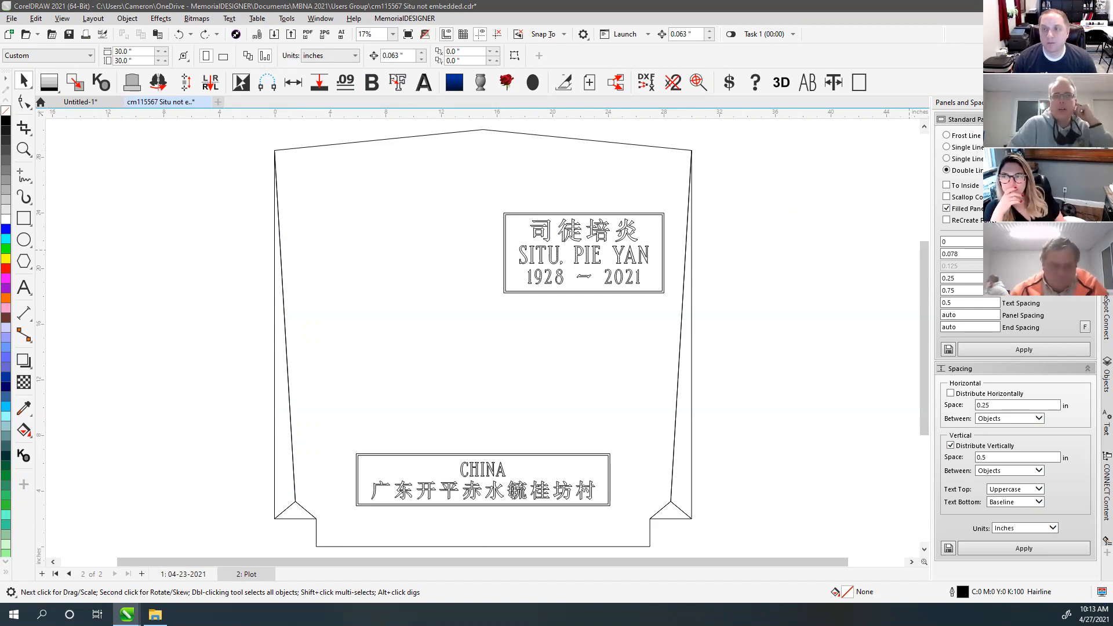
{"action": "left_click", "coordinate": [701, 178]}
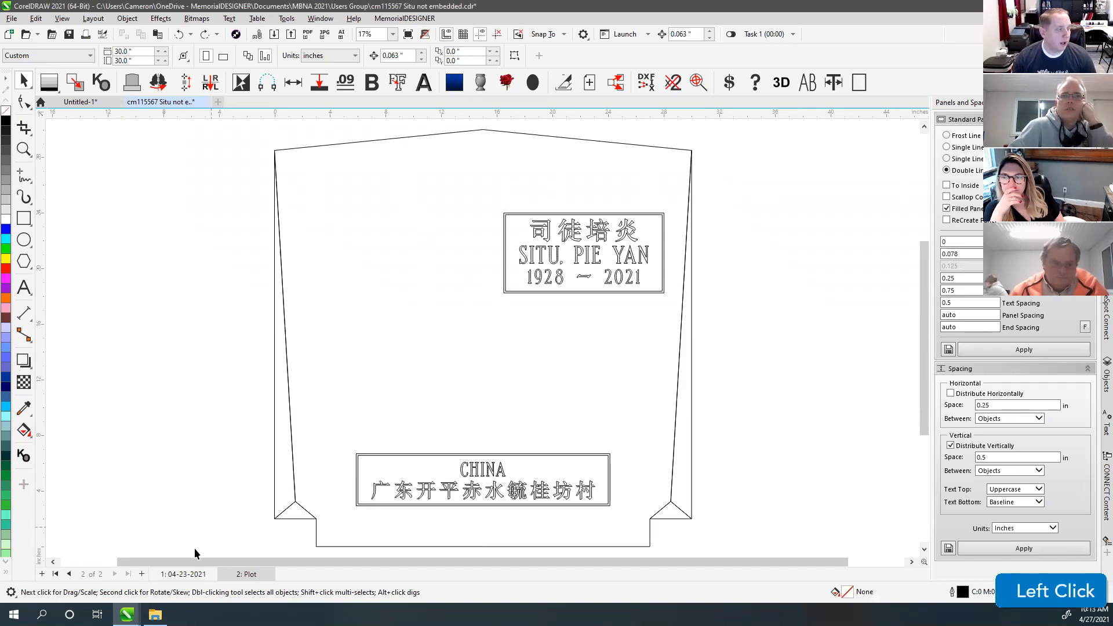
{"action": "left_click", "coordinate": [179, 575]}
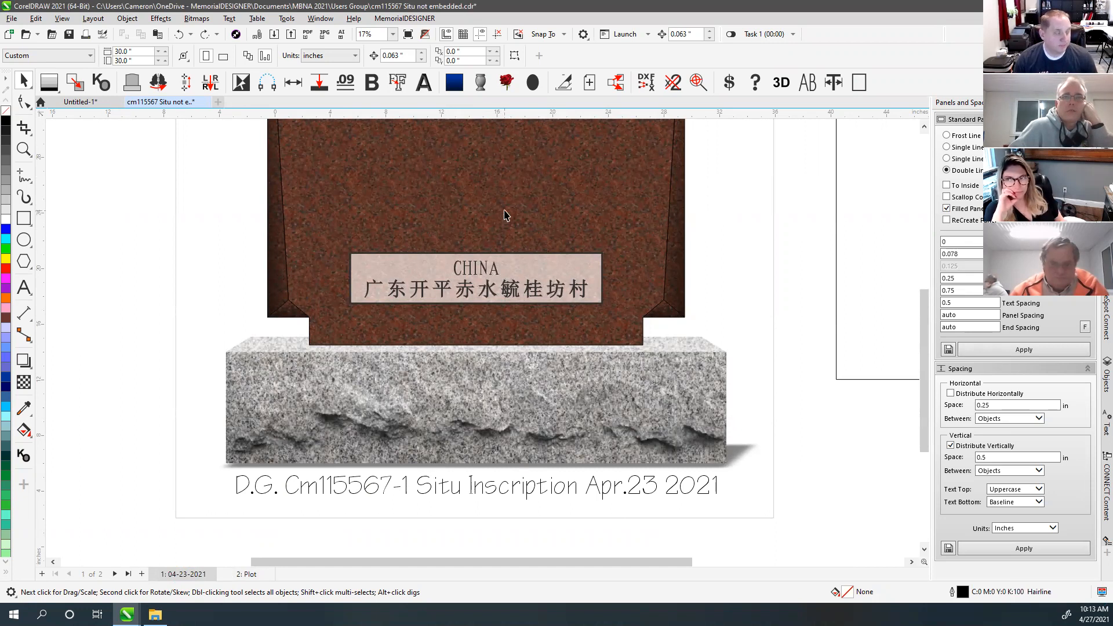
Step: Delete the logo, caption, labels and side panels, zoom to the monument, and open the Fills docker
{"action": "scroll", "coordinate": [504, 215], "scroll_direction": "down", "scroll_amount": 2}
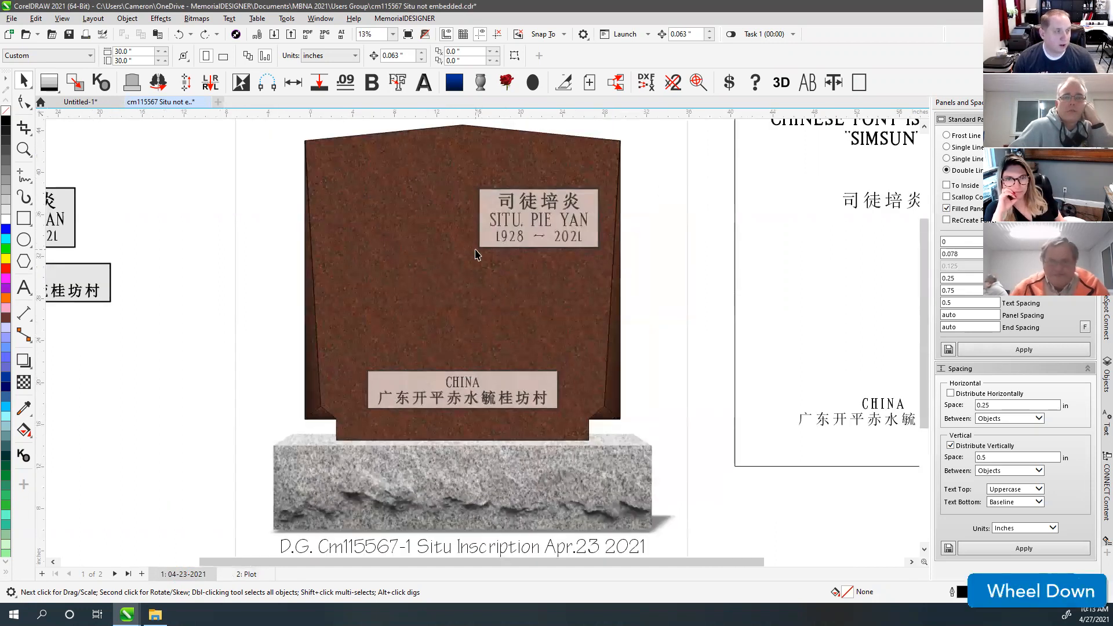
{"action": "scroll", "coordinate": [476, 255], "scroll_direction": "down", "scroll_amount": 2}
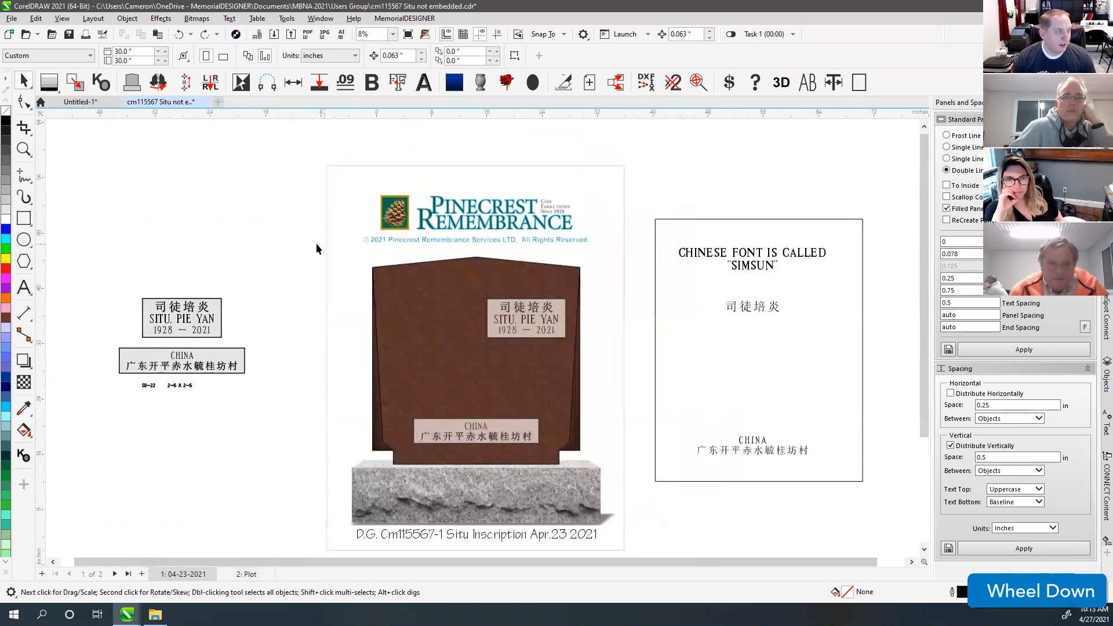
{"action": "left_click_drag", "start_coordinate": [337, 251], "coordinate": [635, 531]}
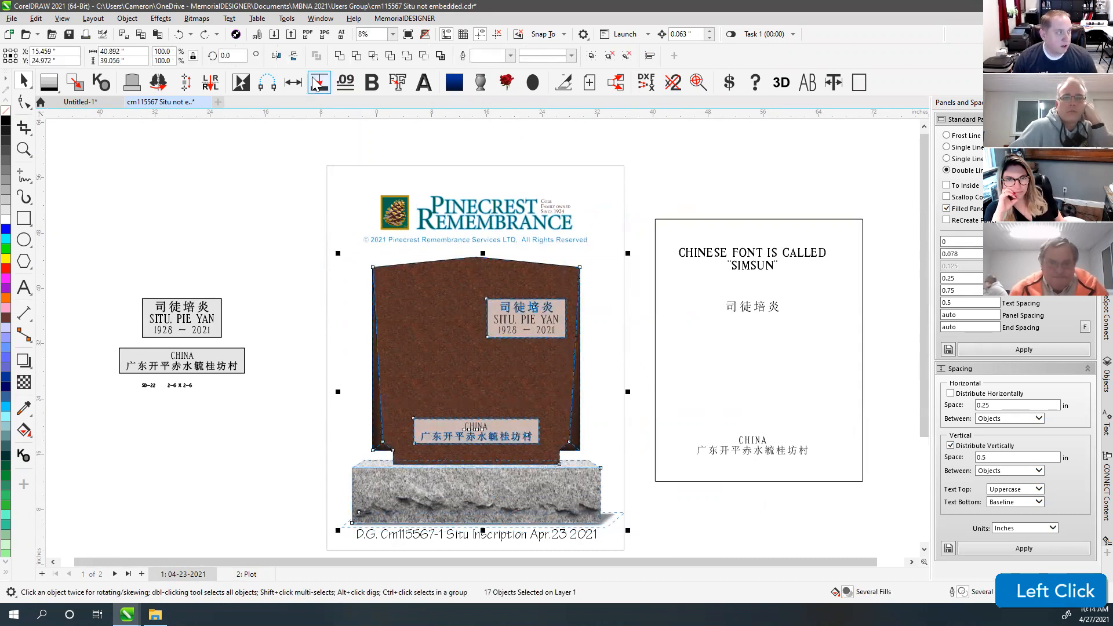
{"action": "left_click", "coordinate": [244, 85]}
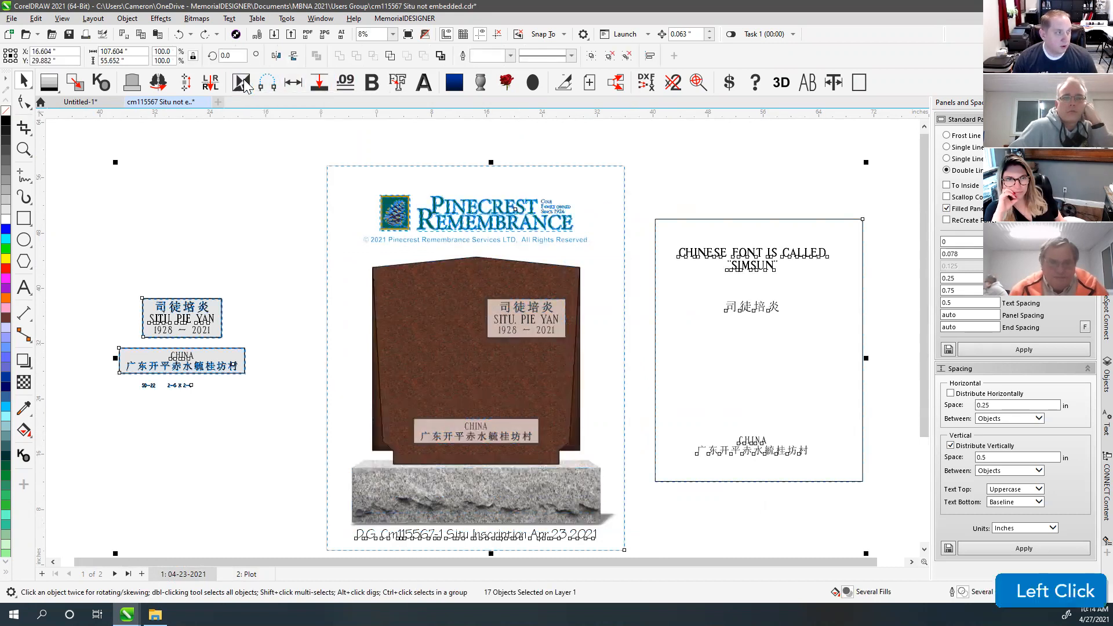
{"action": "key", "text": "Delete"}
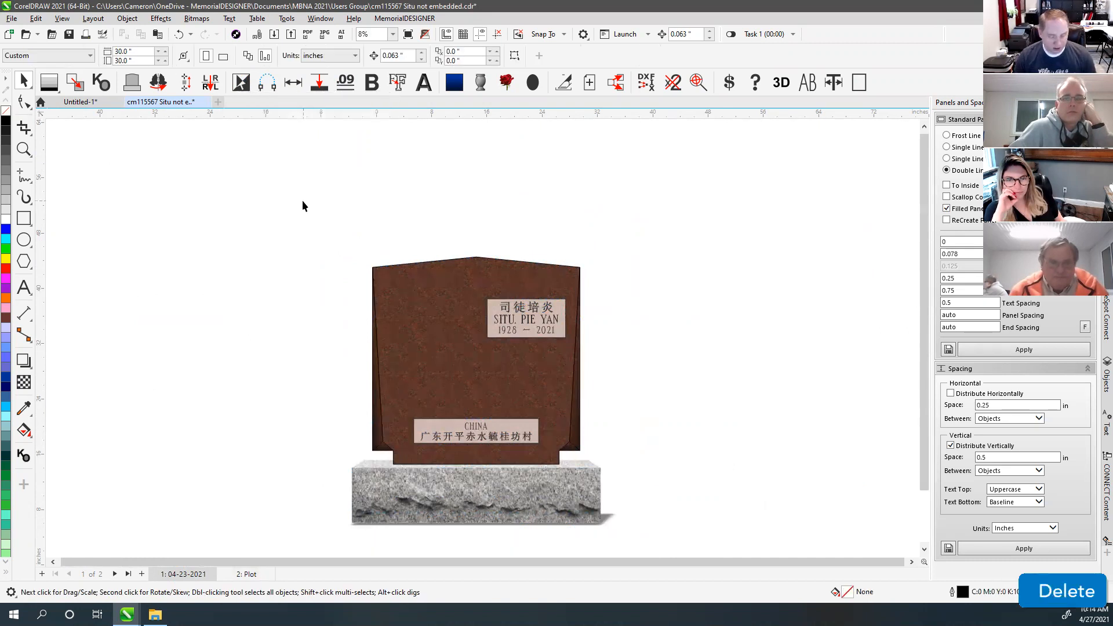
{"action": "key", "text": "F4"}
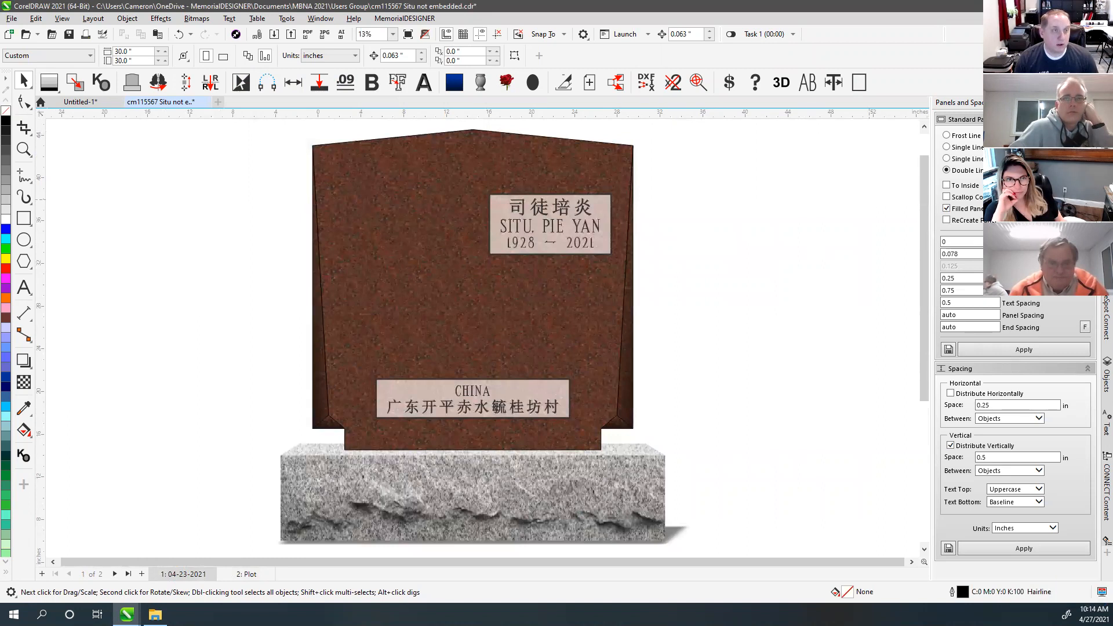
{"action": "left_click", "coordinate": [1107, 200]}
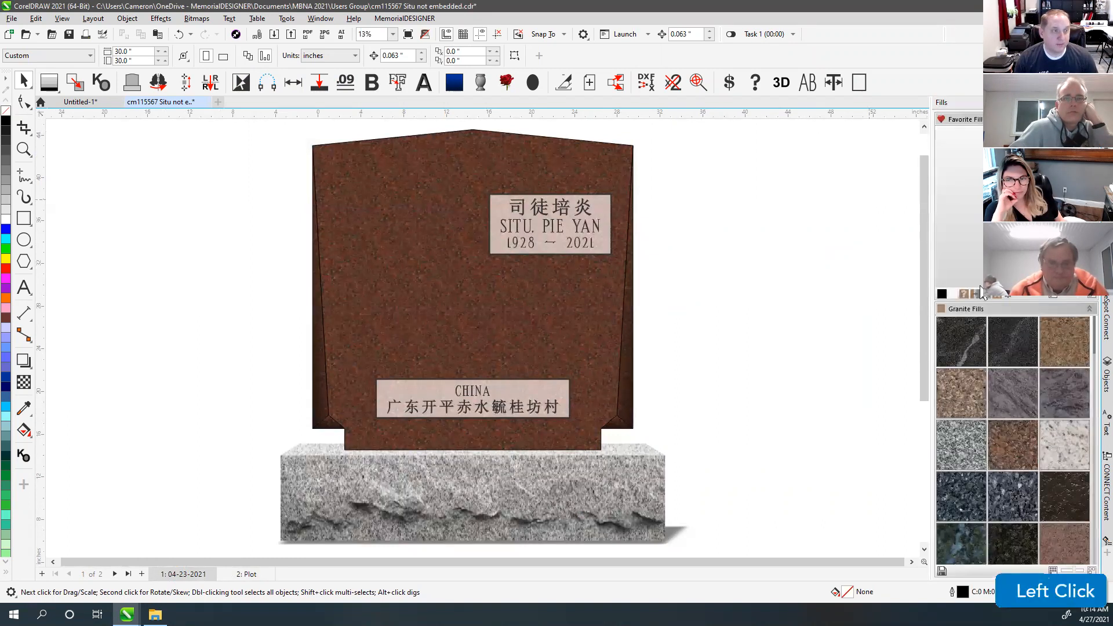
Step: Convert the headstone rendering to grayscale, undoing an accidental move of the face panel
{"action": "left_click", "coordinate": [975, 295]}
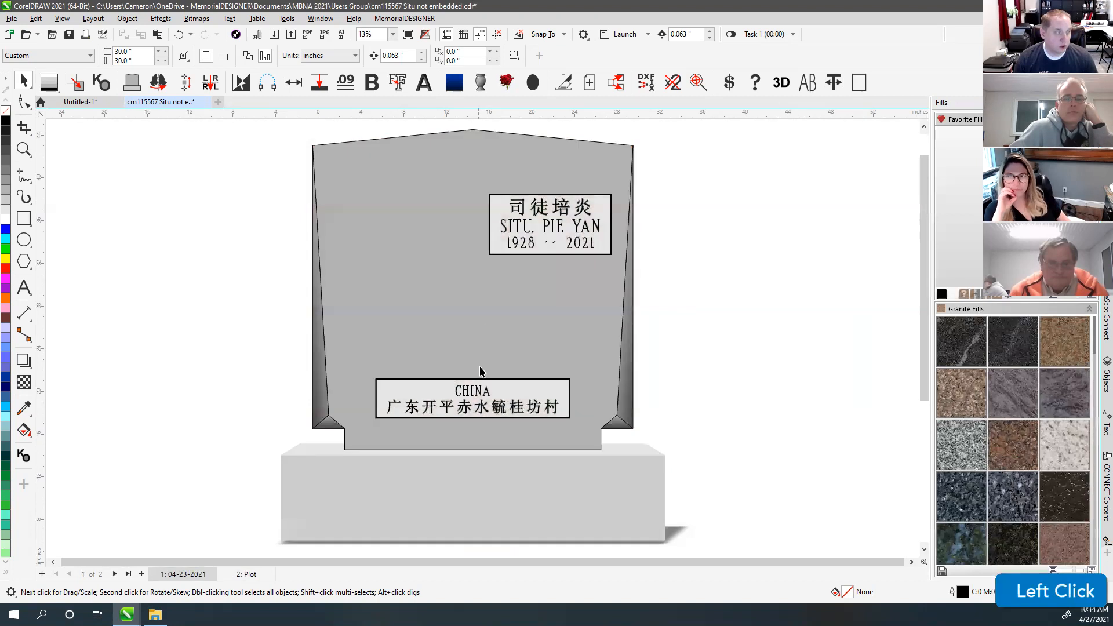
{"action": "left_click", "coordinate": [717, 274]}
{"action": "left_click_drag", "start_coordinate": [348, 141], "coordinate": [655, 180]}
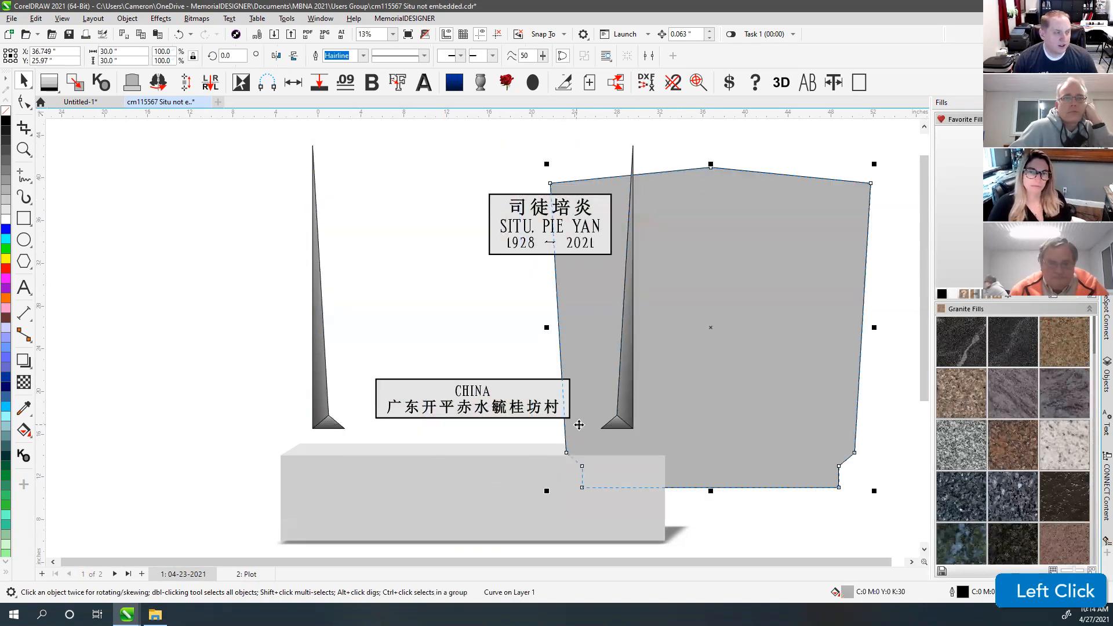
{"action": "key", "text": "ctrl+z"}
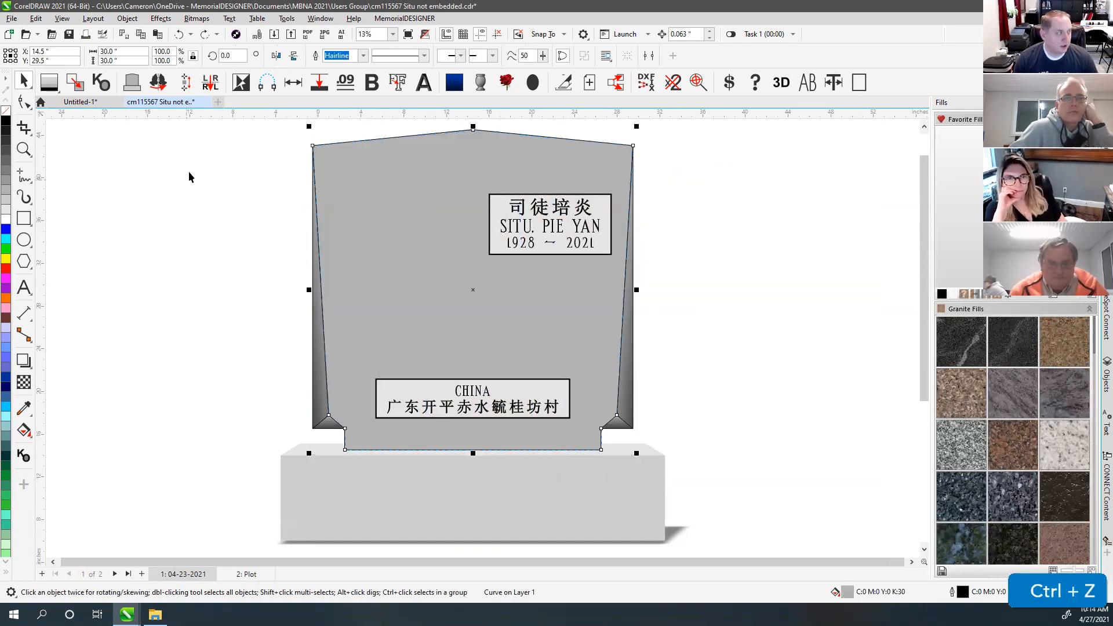
{"action": "double_click", "coordinate": [24, 82]}
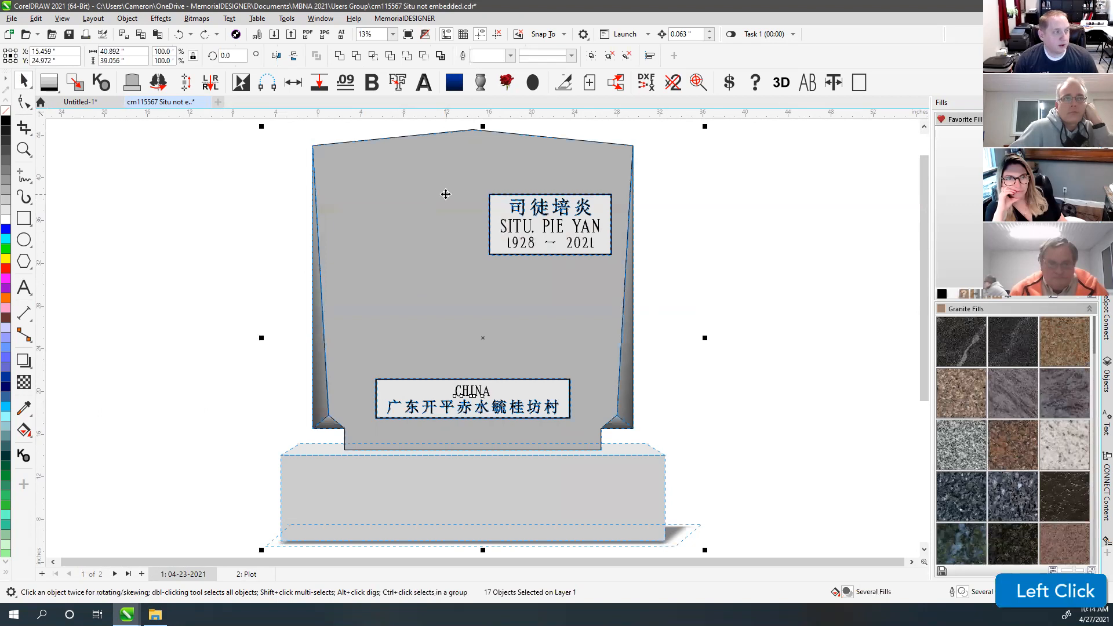
{"action": "right_click", "coordinate": [6, 116]}
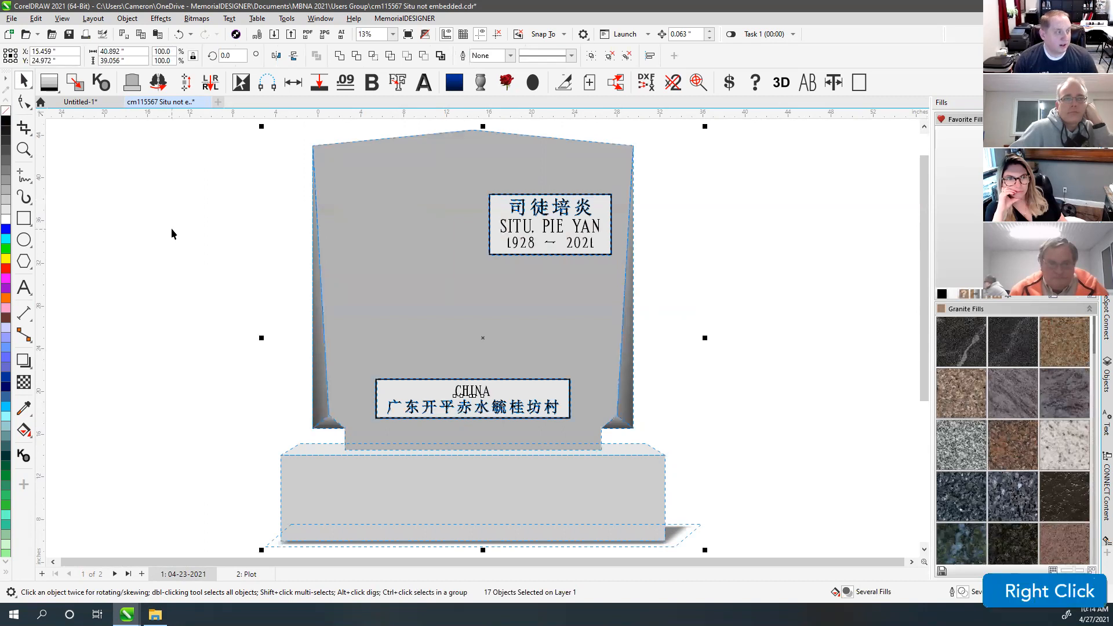
{"action": "left_click", "coordinate": [171, 229]}
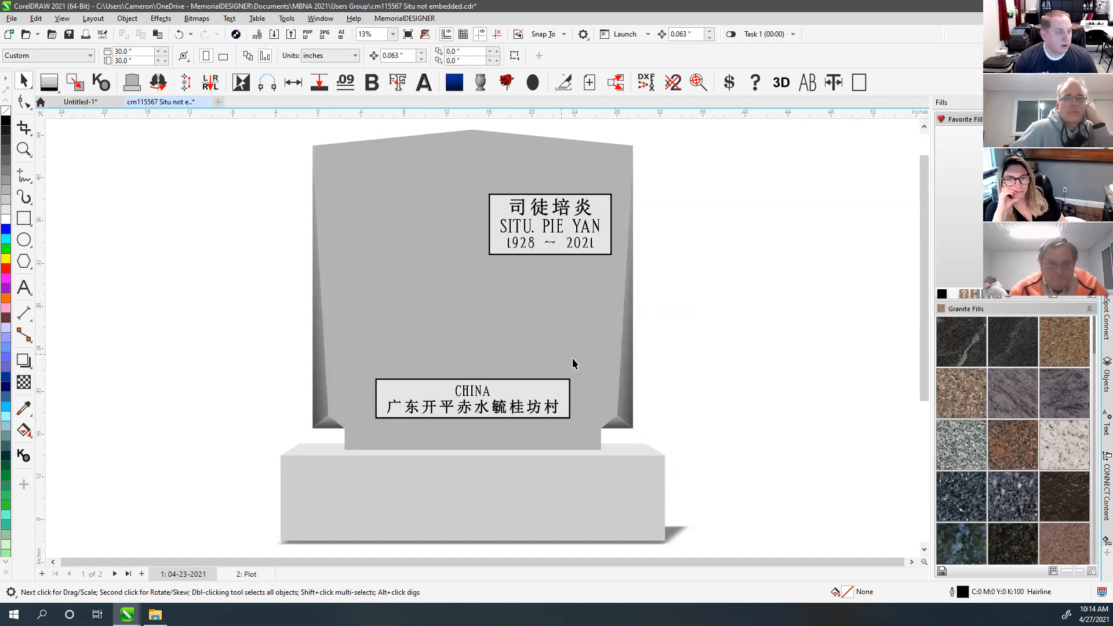
{"action": "left_click", "coordinate": [749, 327]}
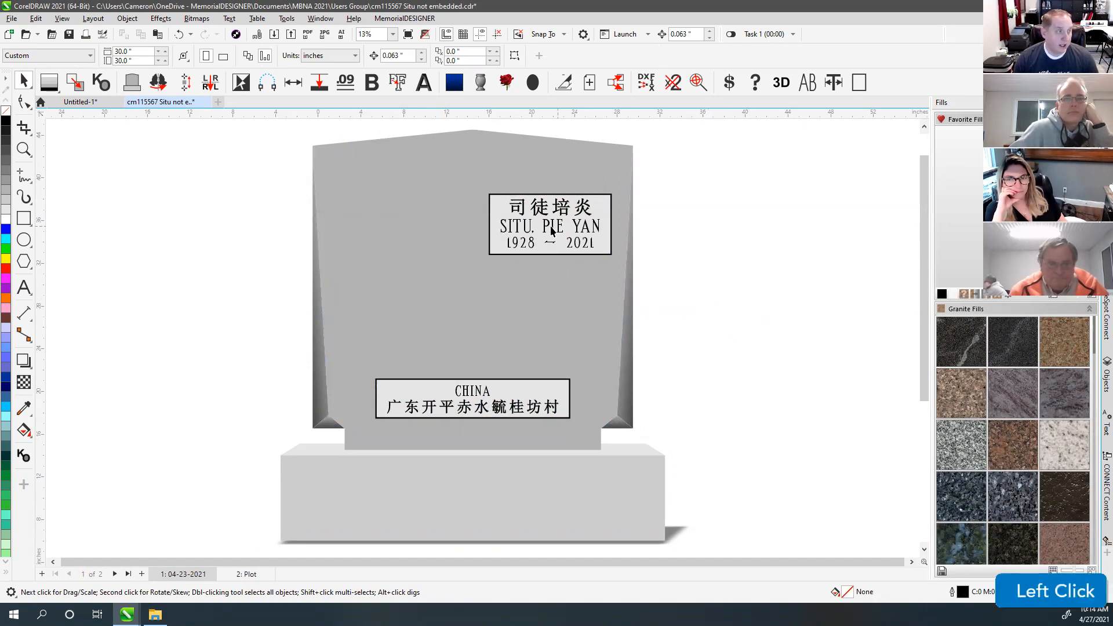
{"action": "left_click", "coordinate": [526, 226]}
{"action": "left_click", "coordinate": [522, 210]}
{"action": "left_click", "coordinate": [755, 201]}
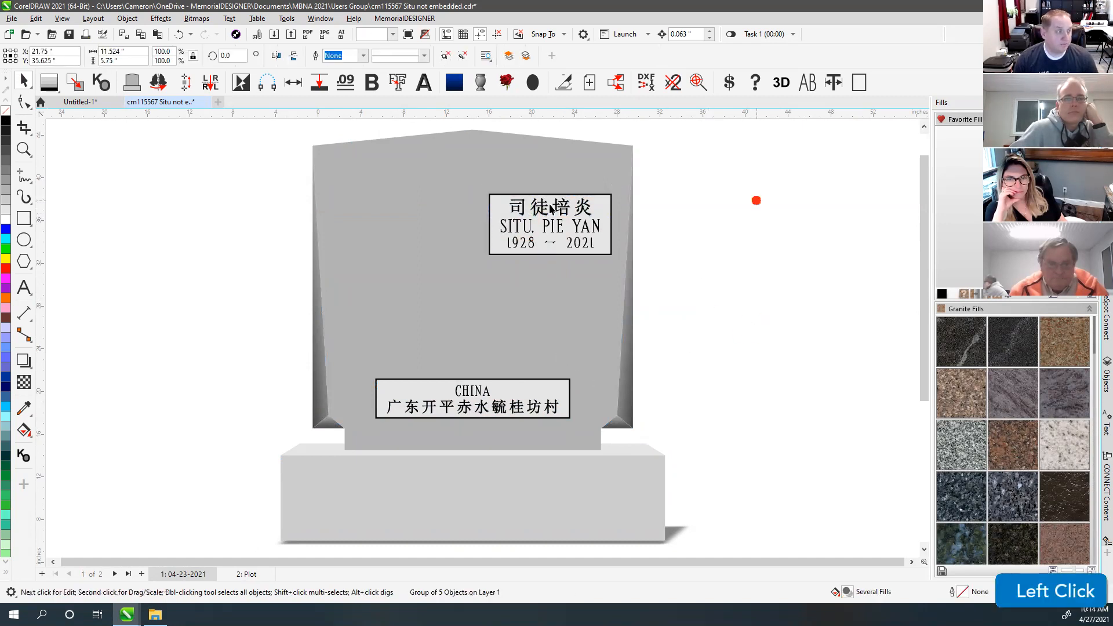
{"action": "left_click", "coordinate": [518, 211]}
{"action": "left_click", "coordinate": [740, 222]}
{"action": "left_click", "coordinate": [540, 212], "text": "ctrl"}
{"action": "left_click", "coordinate": [517, 227], "text": "ctrl"}
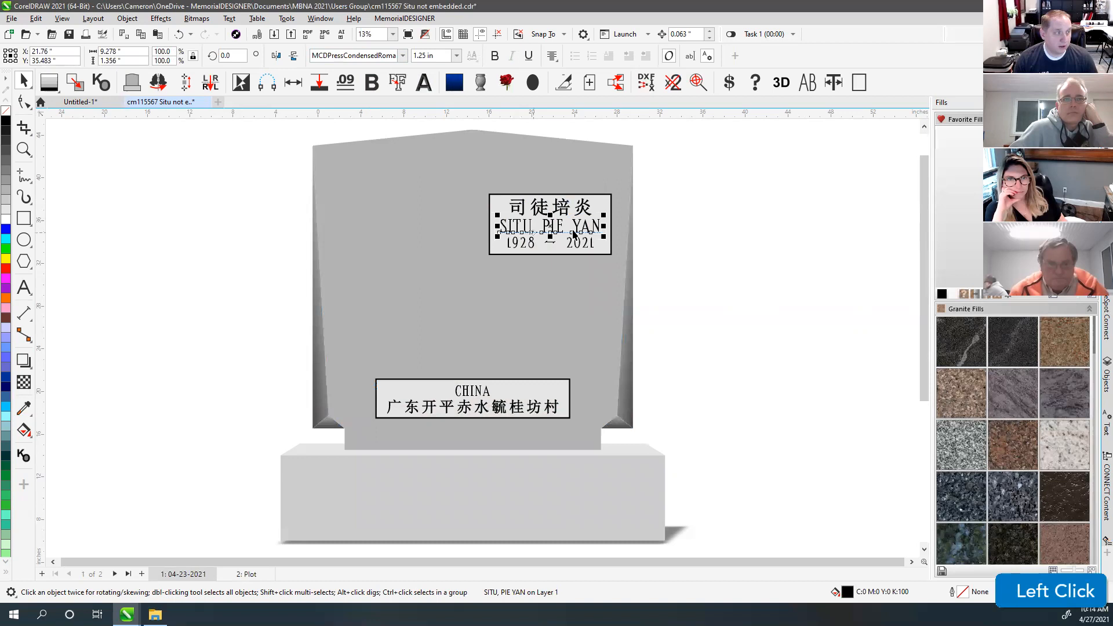
Step: Check the 1928 date and CHINA text, then bring up the File menu
{"action": "left_click", "coordinate": [531, 247]}
{"action": "left_click", "coordinate": [553, 226]}
{"action": "left_click", "coordinate": [474, 391]}
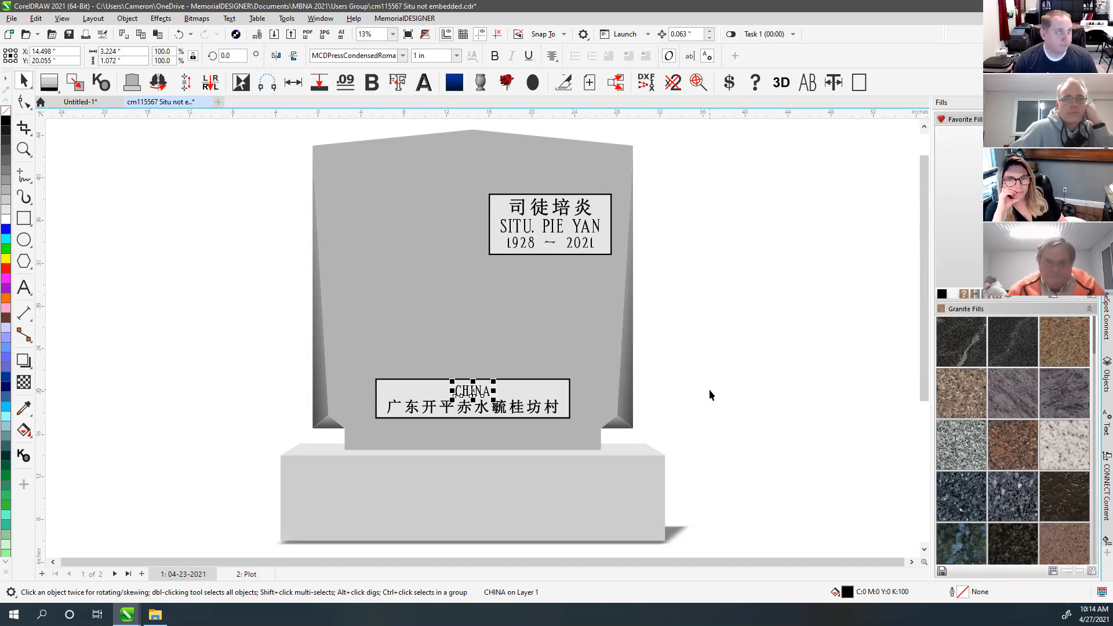
{"action": "left_click", "coordinate": [705, 363]}
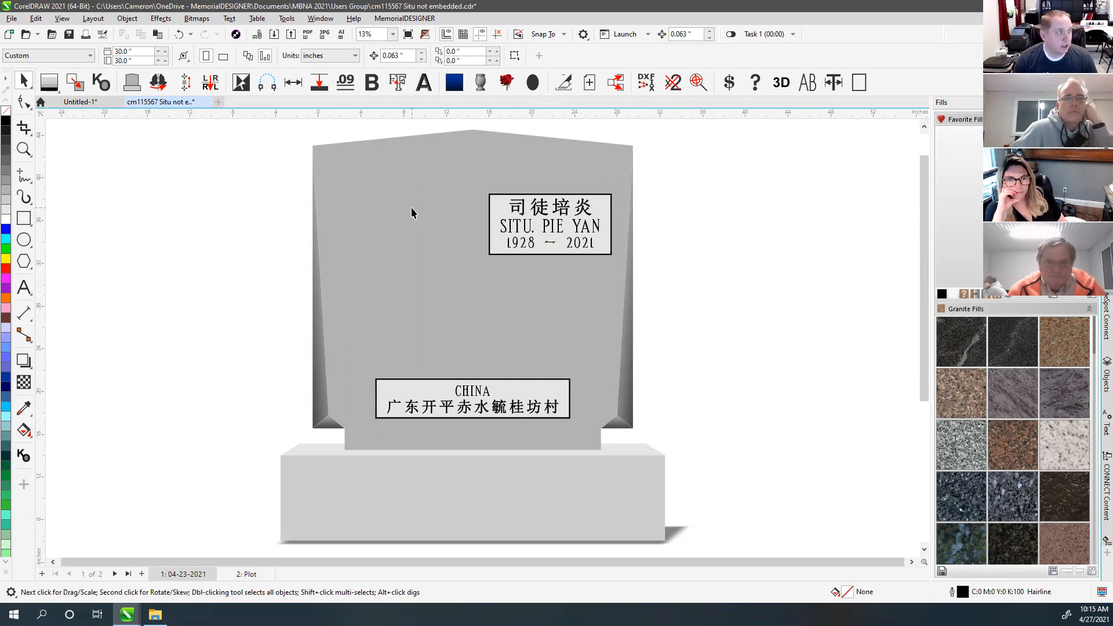
{"action": "left_click", "coordinate": [11, 19]}
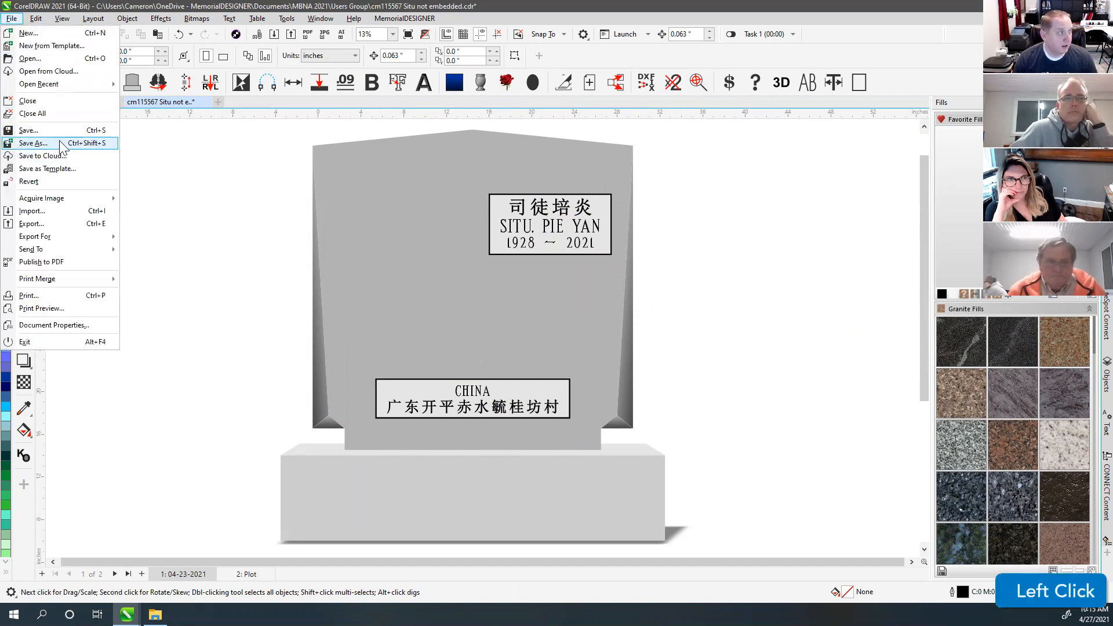
Step: Start Save As and go to the OneDrive Documents folder, briefly searching for 'memoria'
{"action": "left_click", "coordinate": [62, 143]}
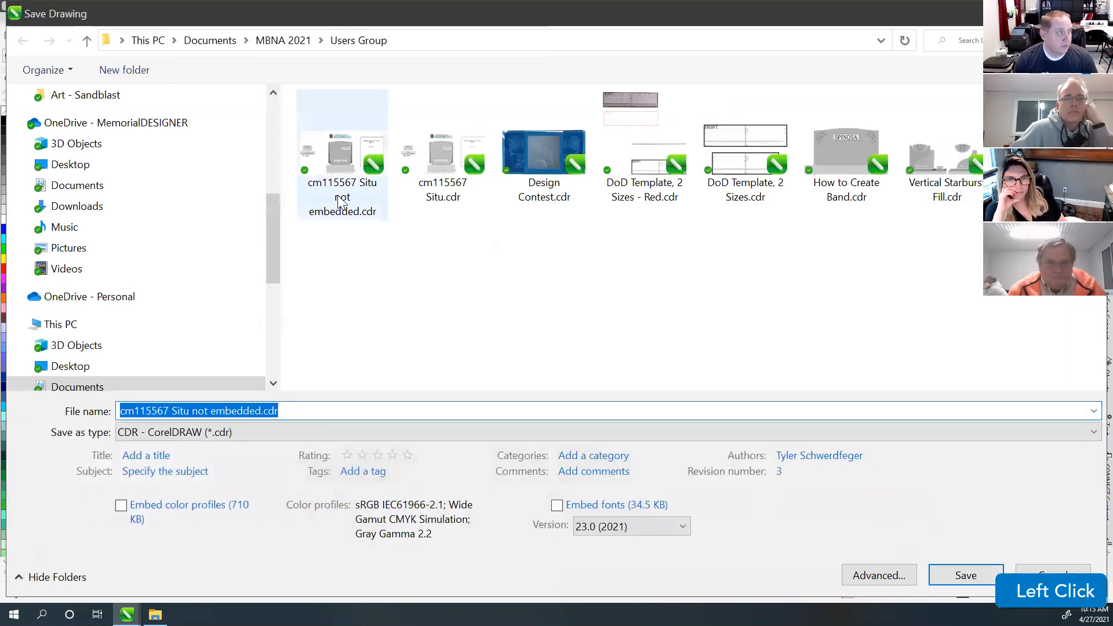
{"action": "left_click_drag", "start_coordinate": [275, 230], "coordinate": [272, 187]}
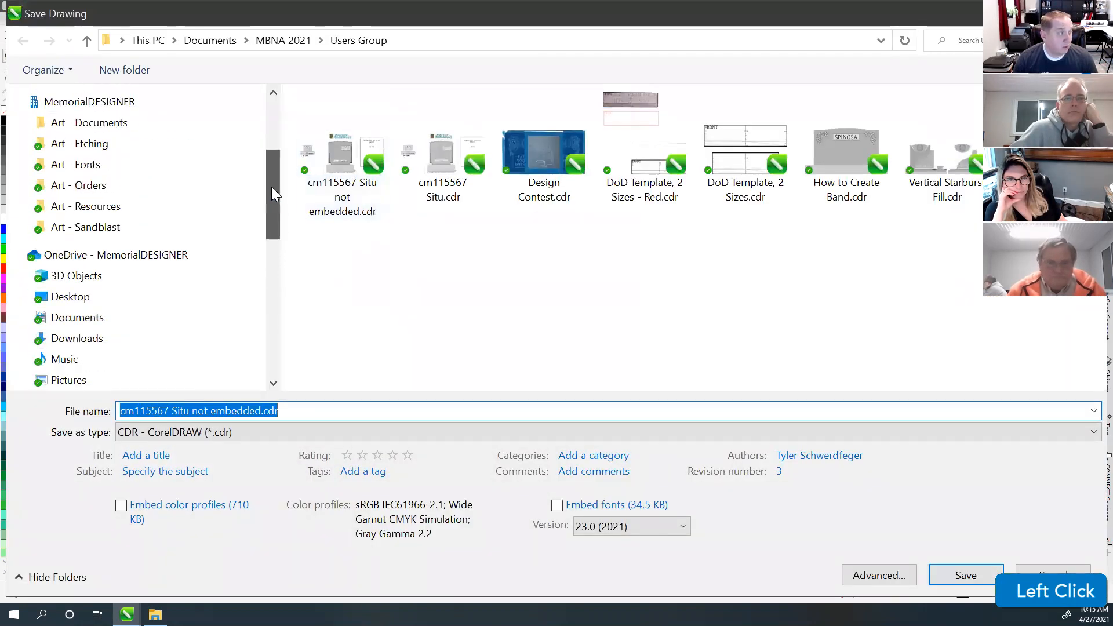
{"action": "left_click", "coordinate": [75, 321]}
{"action": "left_click", "coordinate": [964, 43]}
{"action": "type", "text": "memoria"}
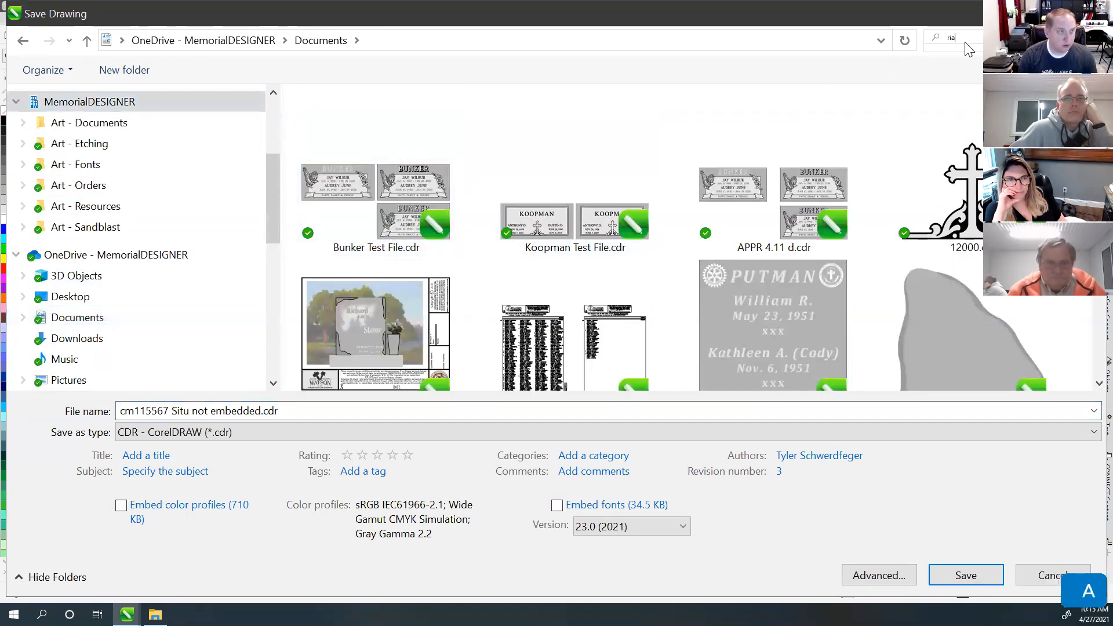
{"action": "key", "text": "BackSpace"}
{"action": "key", "text": "BackSpace"}
{"action": "key", "text": "BackSpace"}
{"action": "key", "text": "BackSpace"}
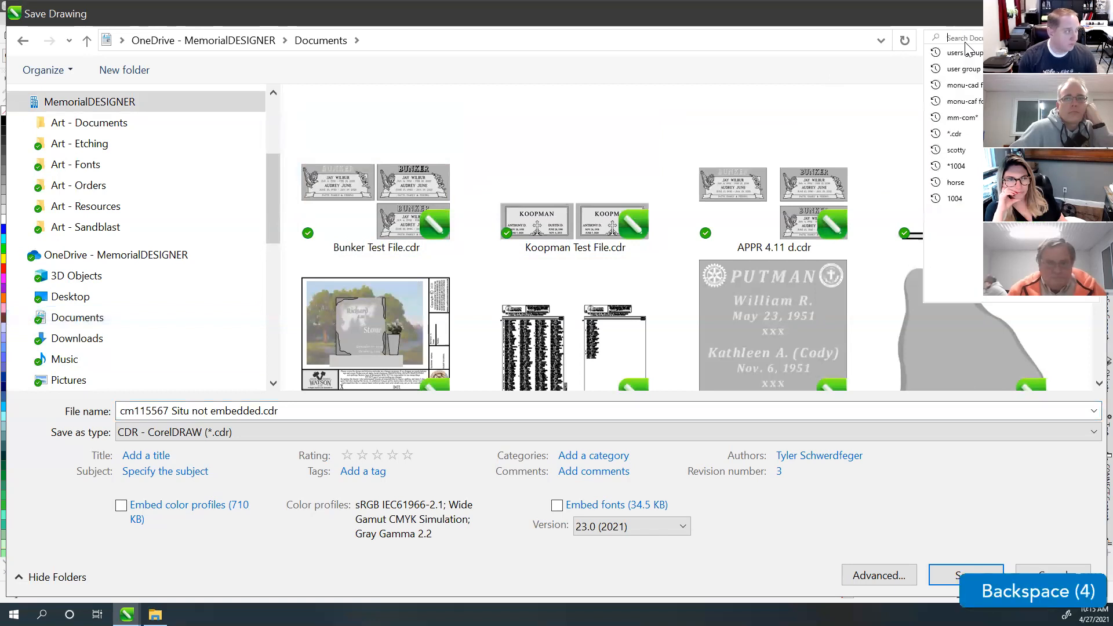
Step: Expand Documents > MemorialDESIGNER and open the Current Work folder
{"action": "left_click", "coordinate": [24, 318]}
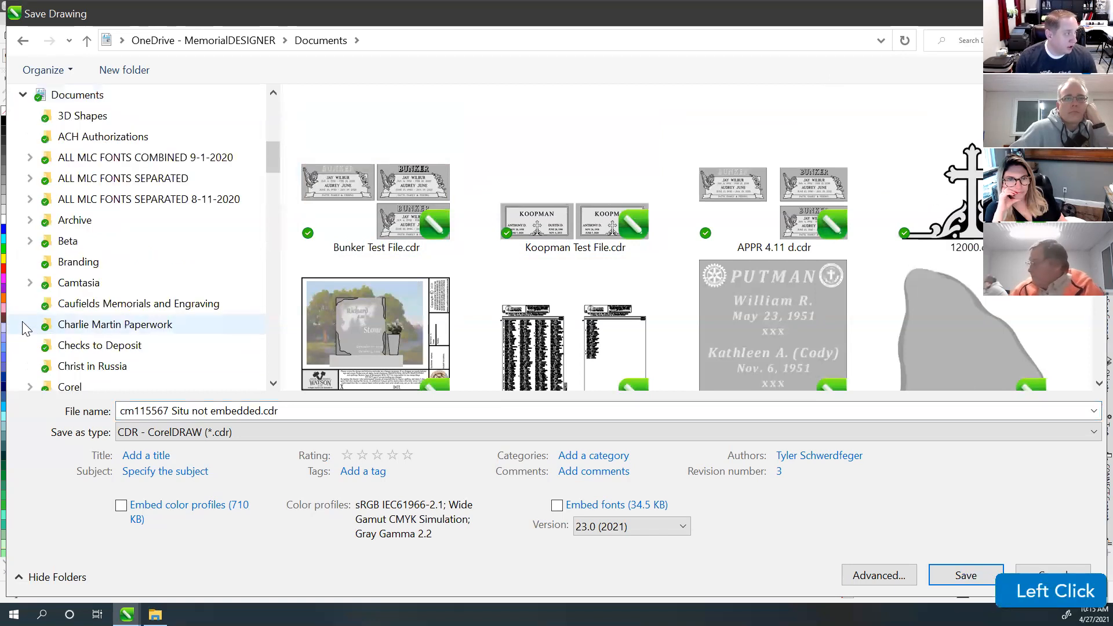
{"action": "scroll", "coordinate": [40, 331], "scroll_direction": "down", "scroll_amount": 9}
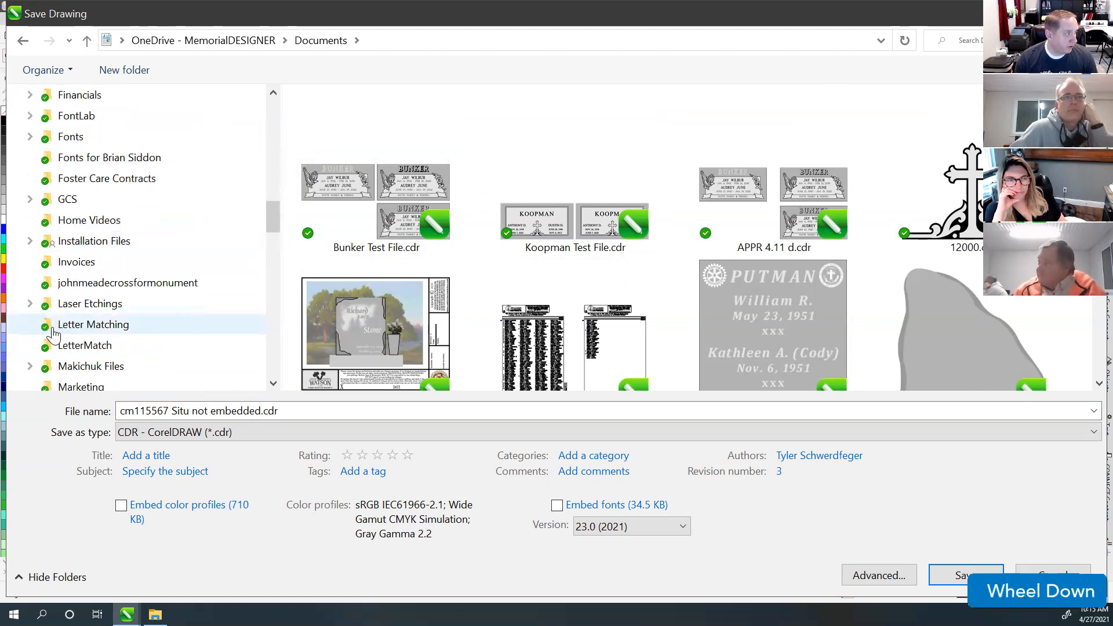
{"action": "scroll", "coordinate": [53, 334], "scroll_direction": "down", "scroll_amount": 3}
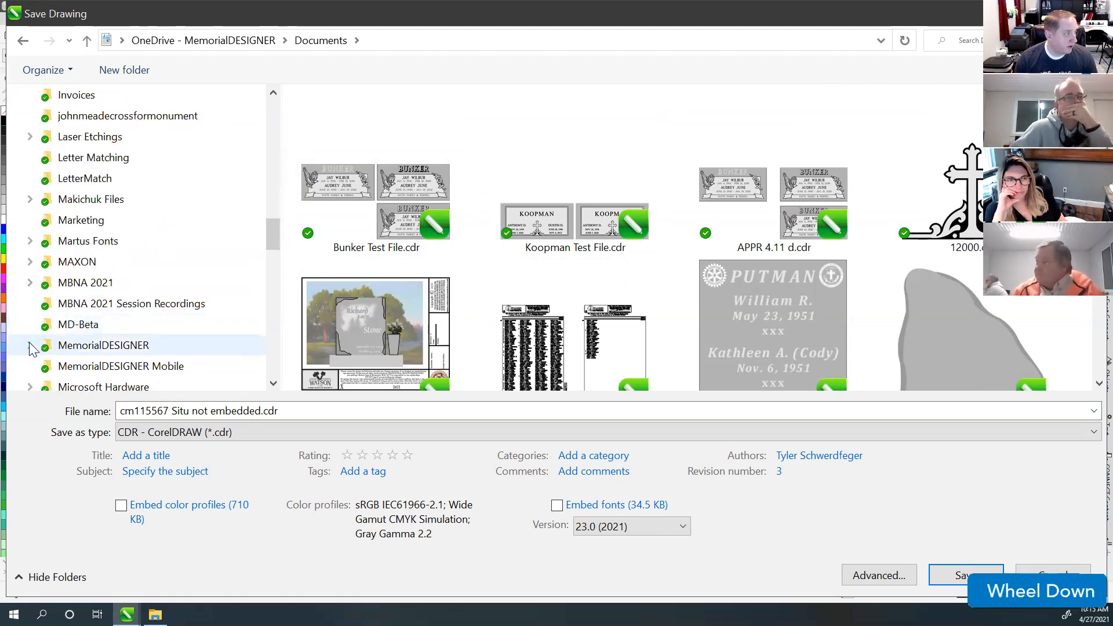
{"action": "left_click", "coordinate": [30, 346]}
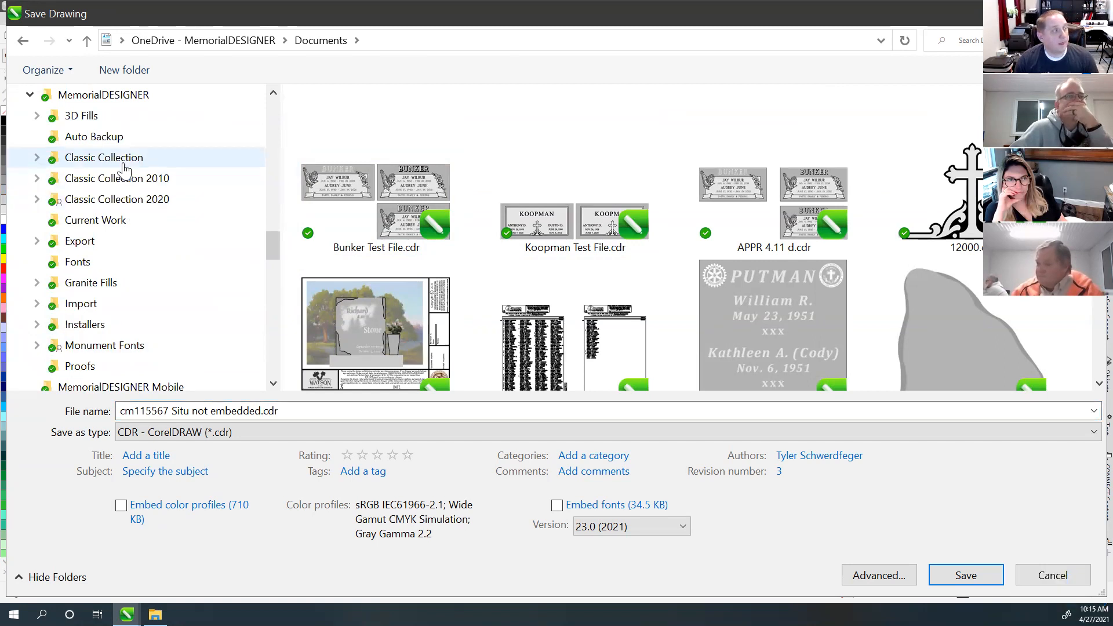
{"action": "left_click", "coordinate": [107, 225]}
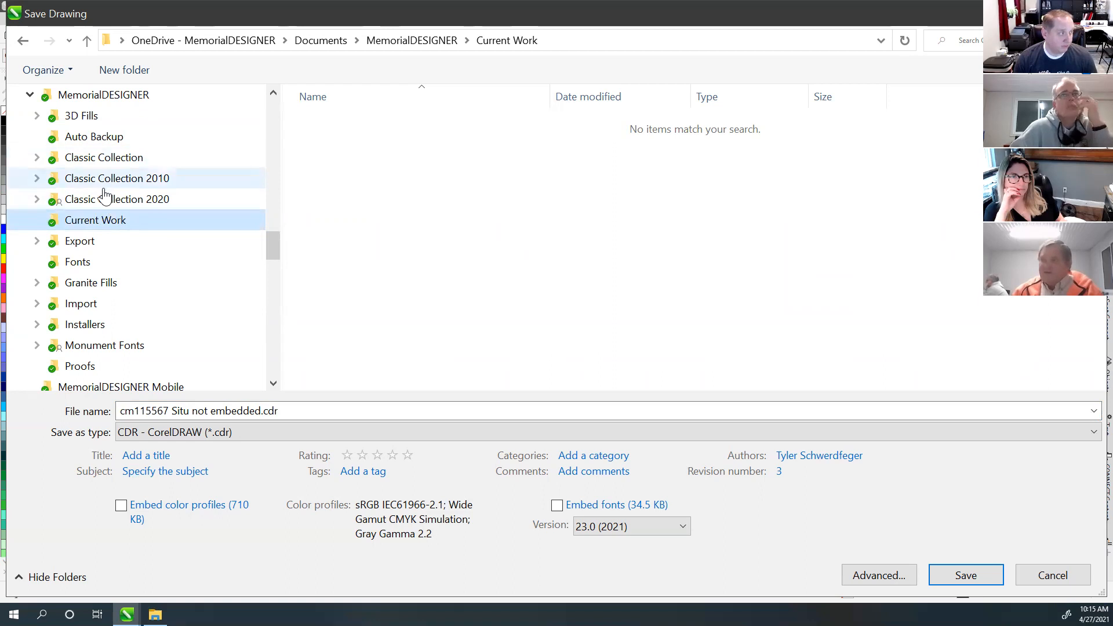
Step: Navigate to Classic Collection > Brown Memorials and select the file name for editing
{"action": "left_click", "coordinate": [91, 162]}
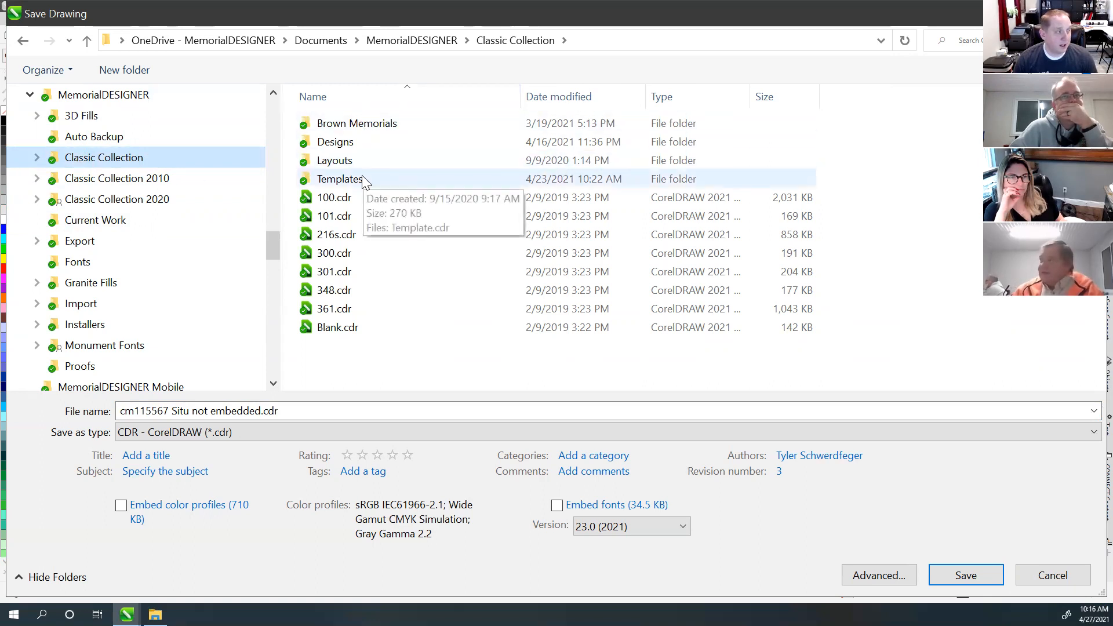
{"action": "double_click", "coordinate": [361, 124]}
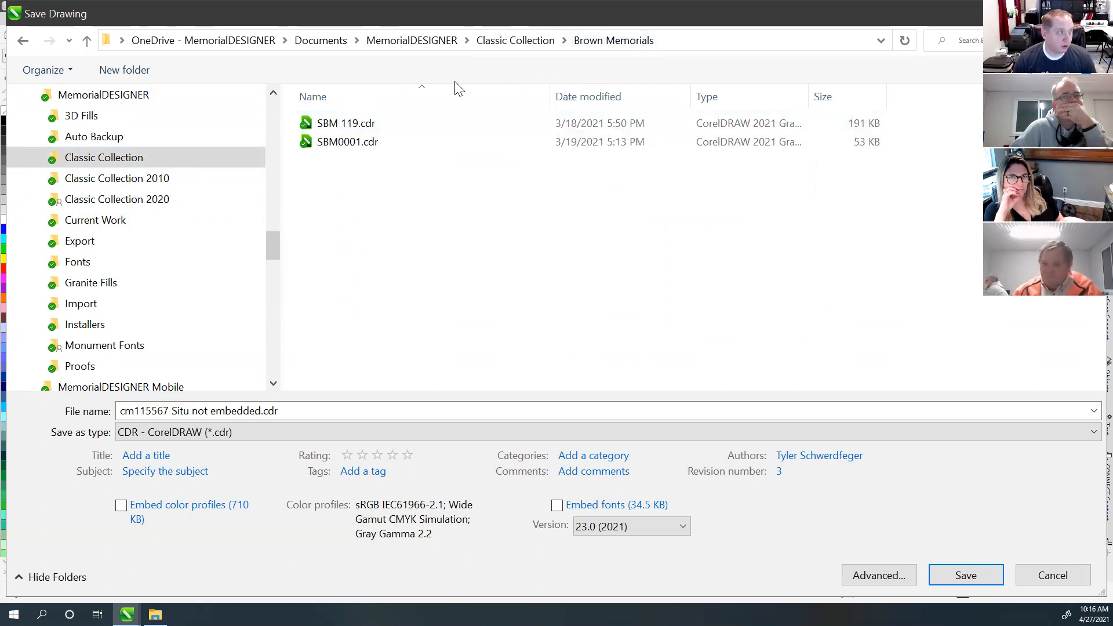
{"action": "left_click", "coordinate": [229, 412]}
Step: Rename the file to SBM0002.cdr, dropping the cm prefix and extra words, then start tagging
{"action": "left_click_drag", "start_coordinate": [169, 413], "coordinate": [261, 414]}
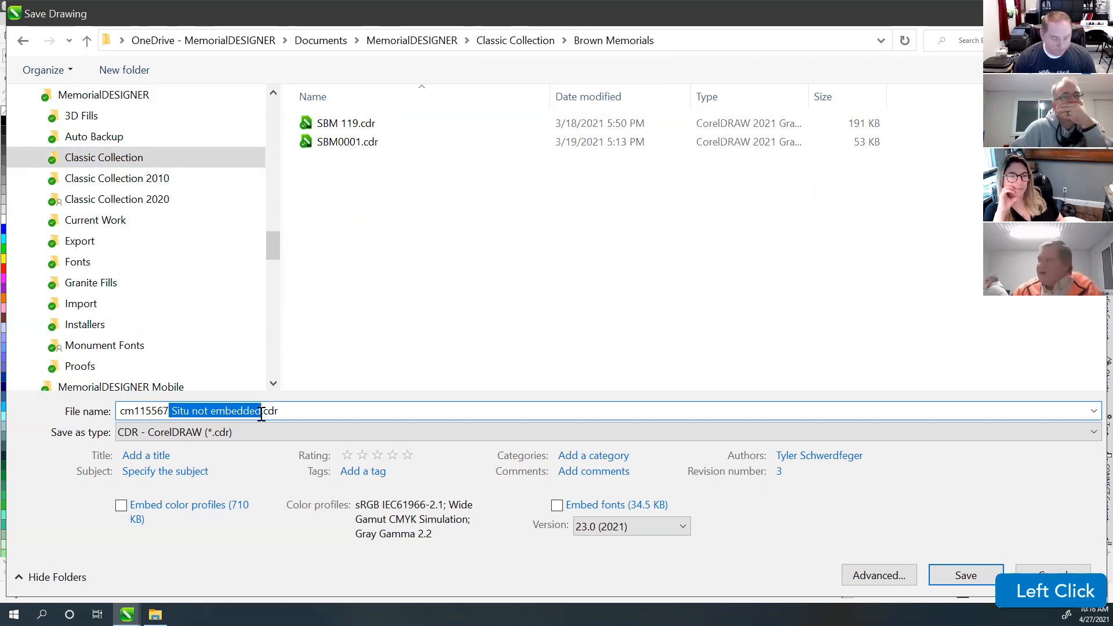
{"action": "key", "text": "Delete"}
{"action": "left_click_drag", "start_coordinate": [137, 412], "coordinate": [91, 418]}
{"action": "key", "text": "Delete"}
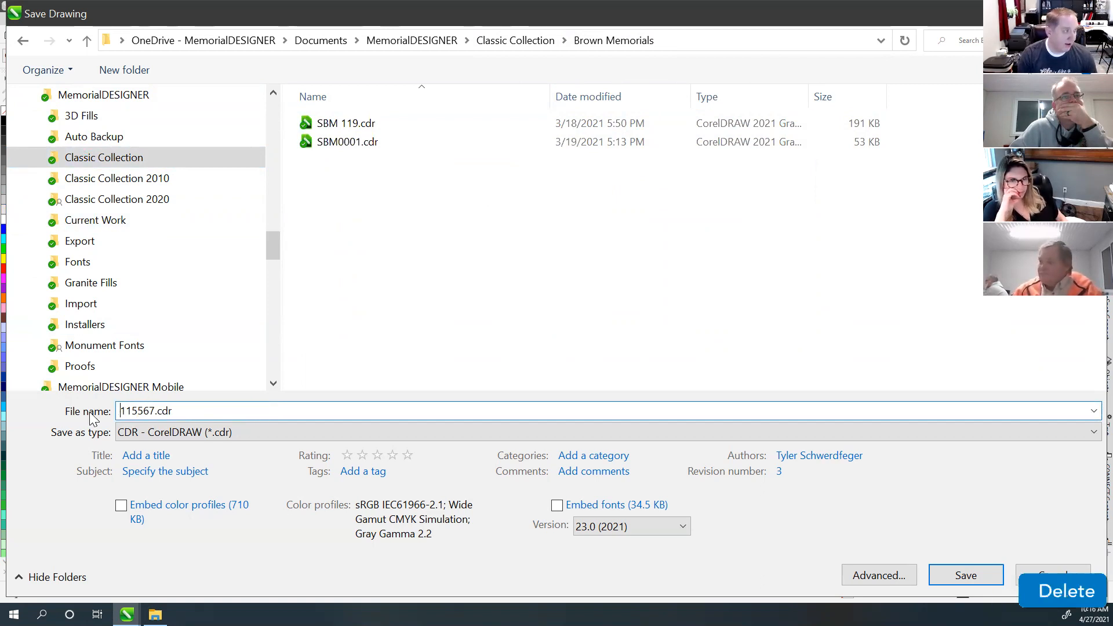
{"action": "key", "text": "shift"}
{"action": "type", "text": "S"}
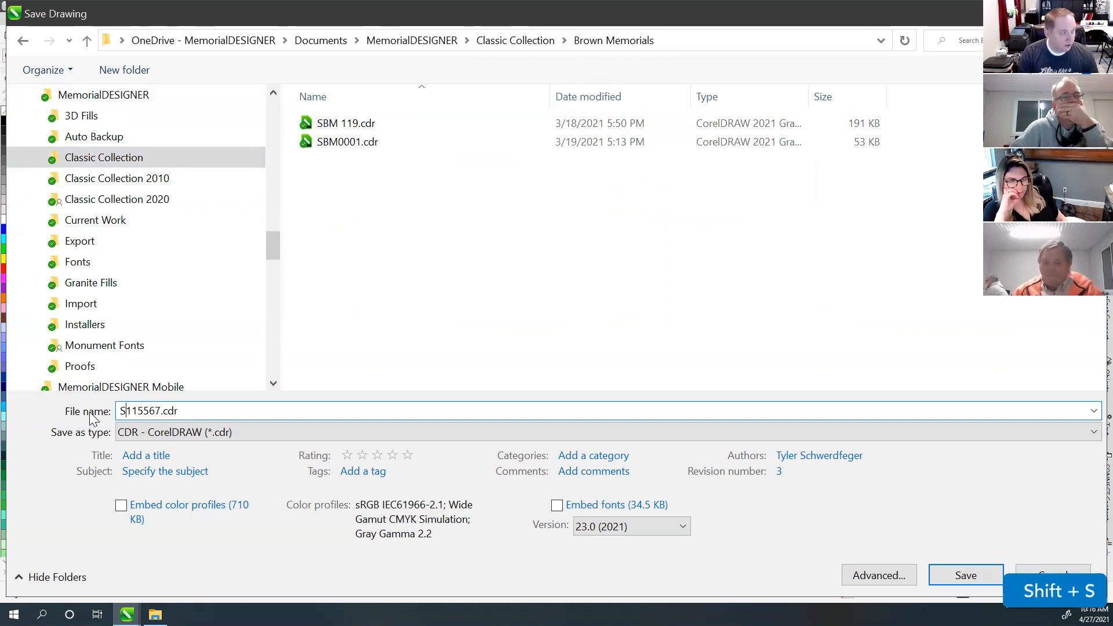
{"action": "type", "text": "BM"}
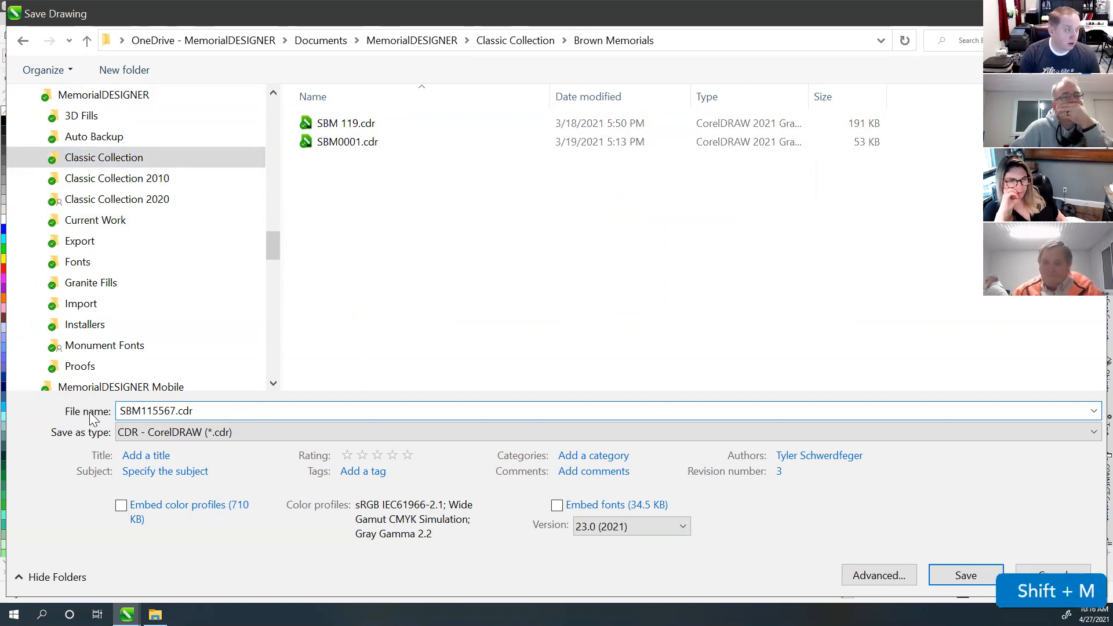
{"action": "left_click_drag", "start_coordinate": [177, 409], "coordinate": [149, 409]}
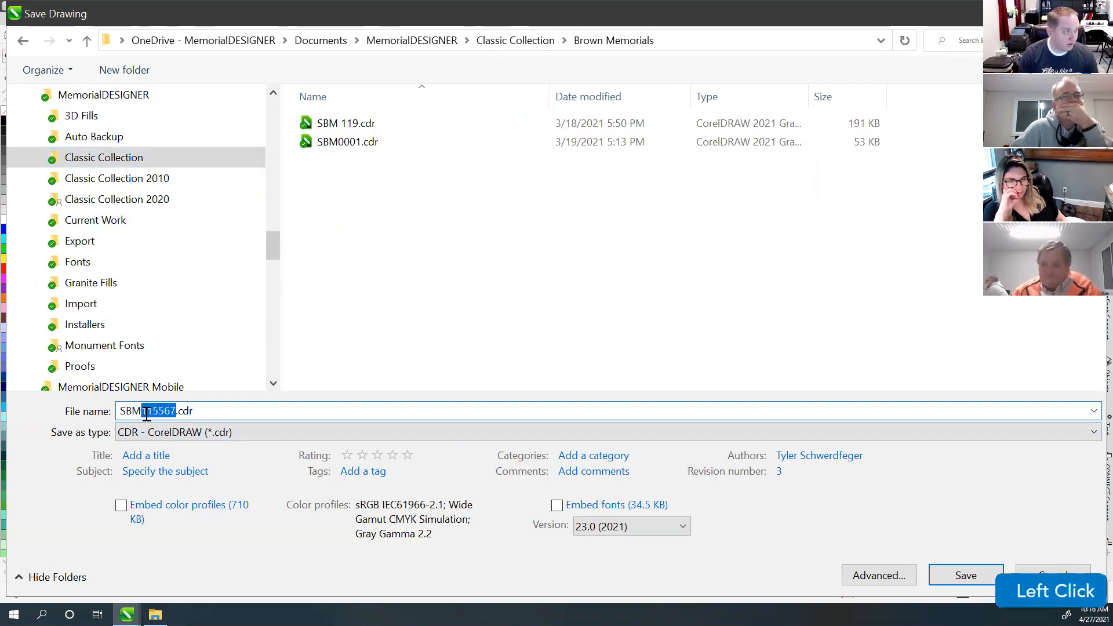
{"action": "type", "text": "0002"}
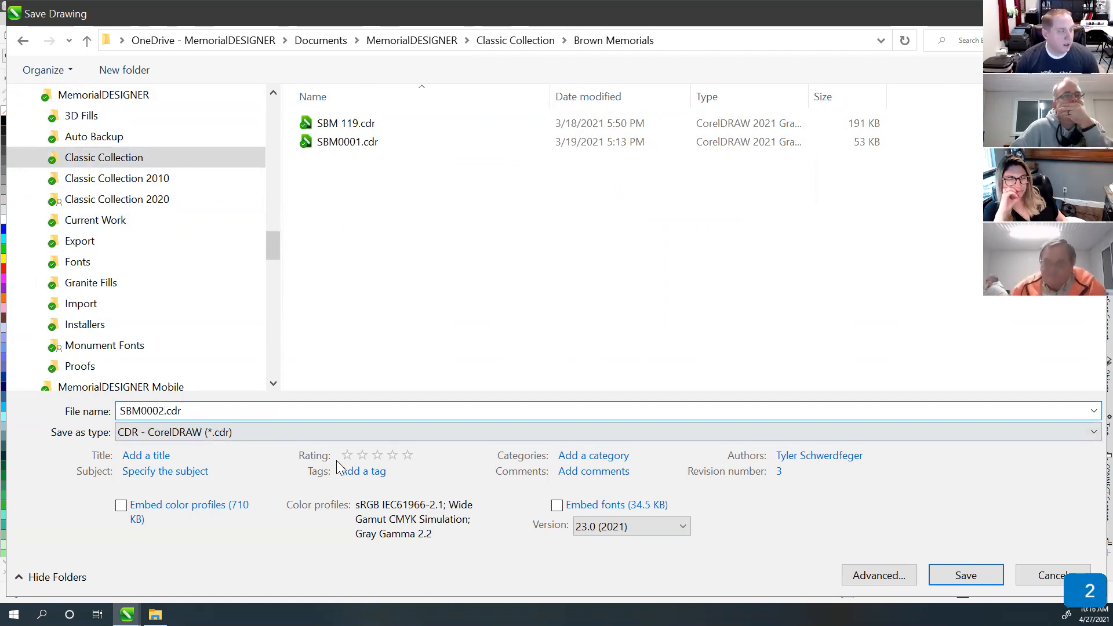
{"action": "left_click", "coordinate": [369, 475]}
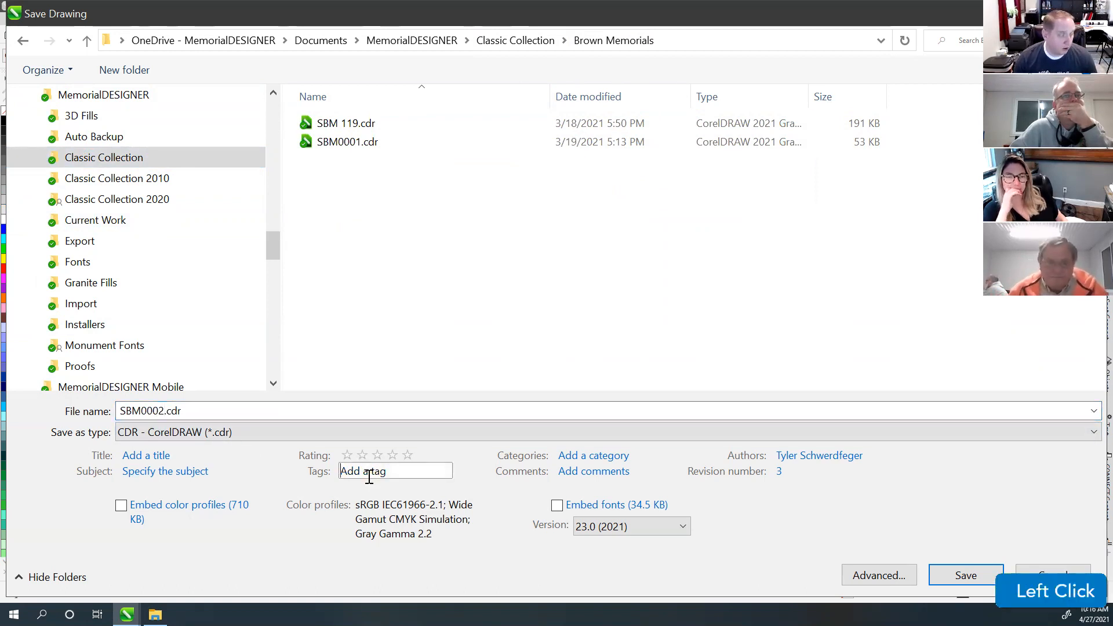
Step: Move the save window aside and add tags Special Shape; Die; Vanishing Chamfer
{"action": "double_click", "coordinate": [280, 15]}
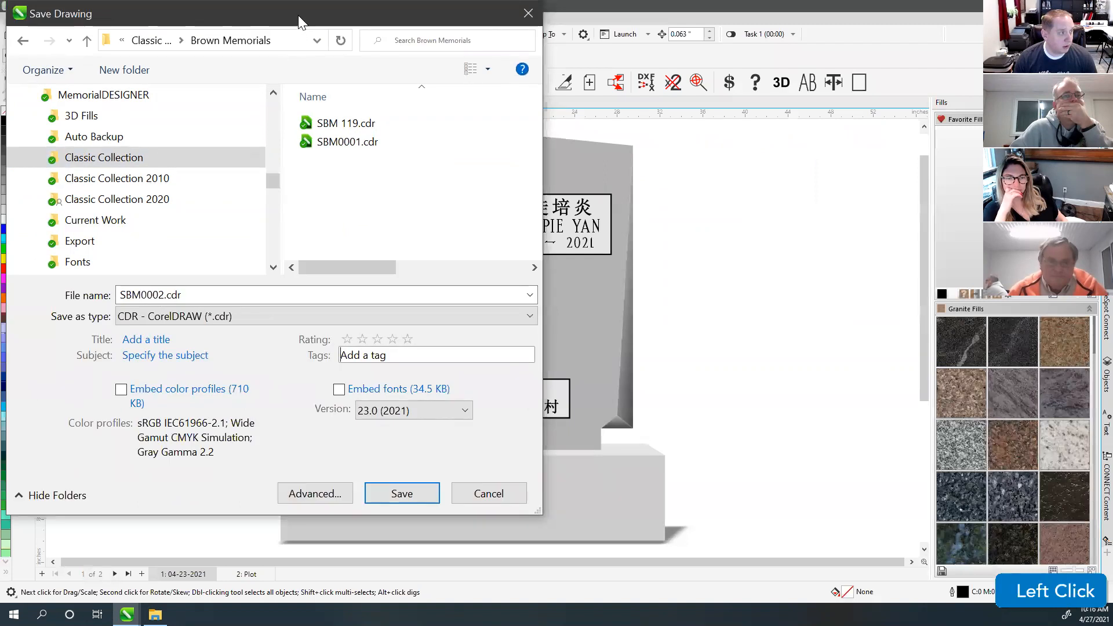
{"action": "left_click_drag", "start_coordinate": [298, 15], "coordinate": [813, 40]}
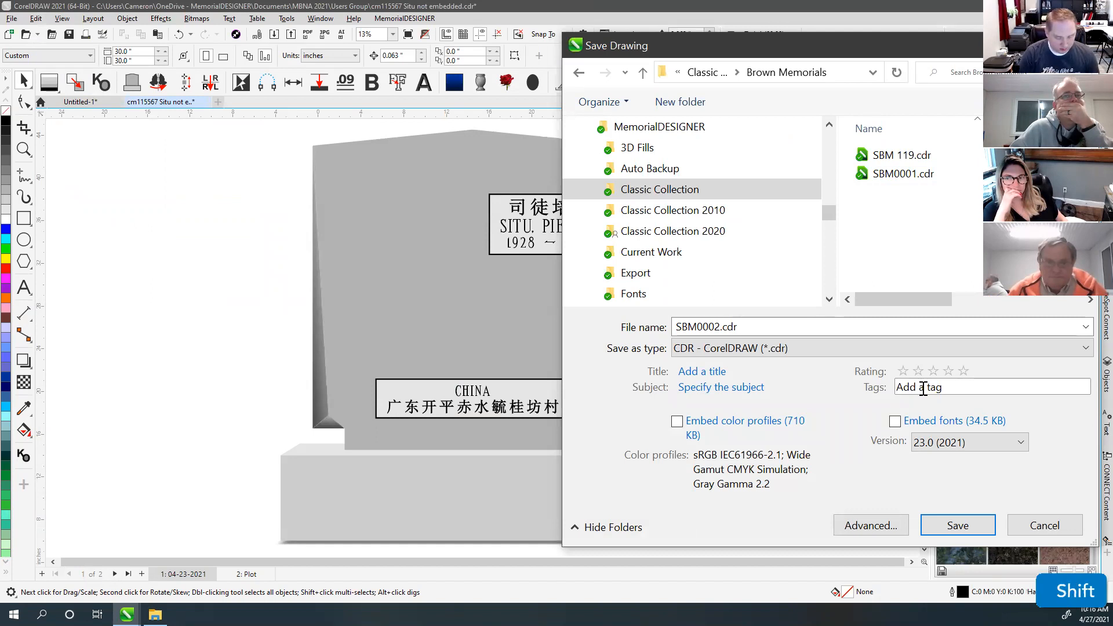
{"action": "type", "text": "Special"}
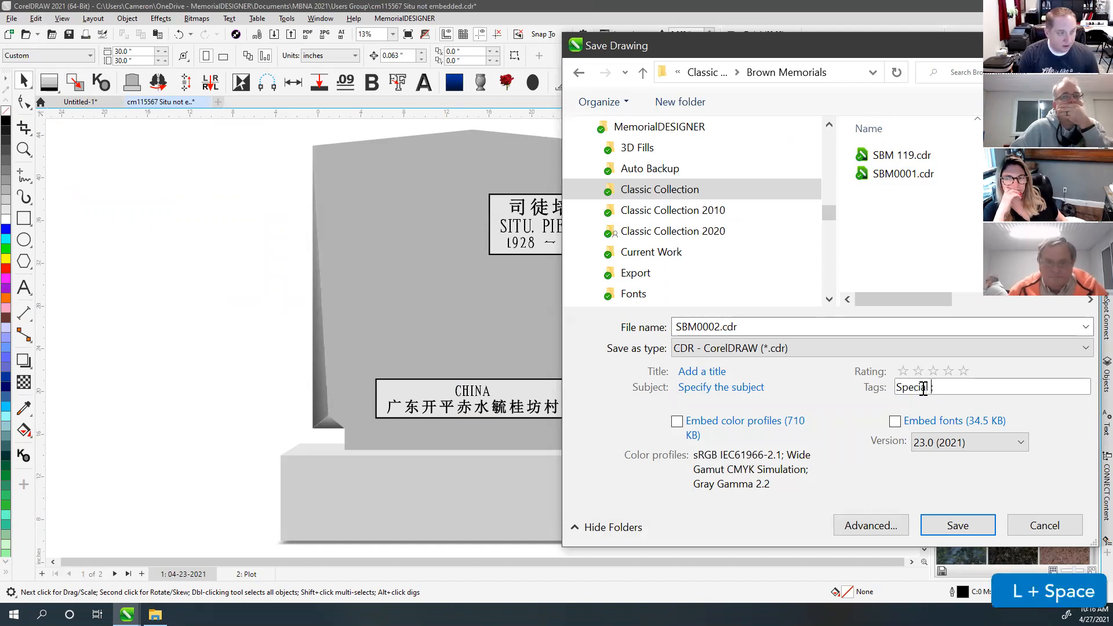
{"action": "type", "text": " Shape; "}
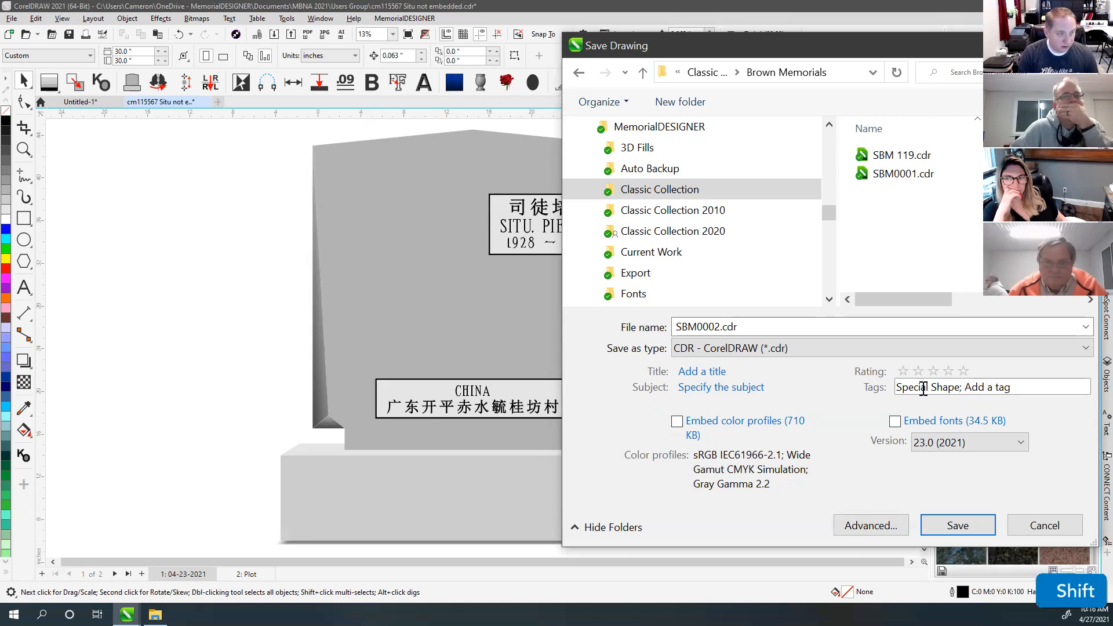
{"action": "type", "text": "Die; Vanis"}
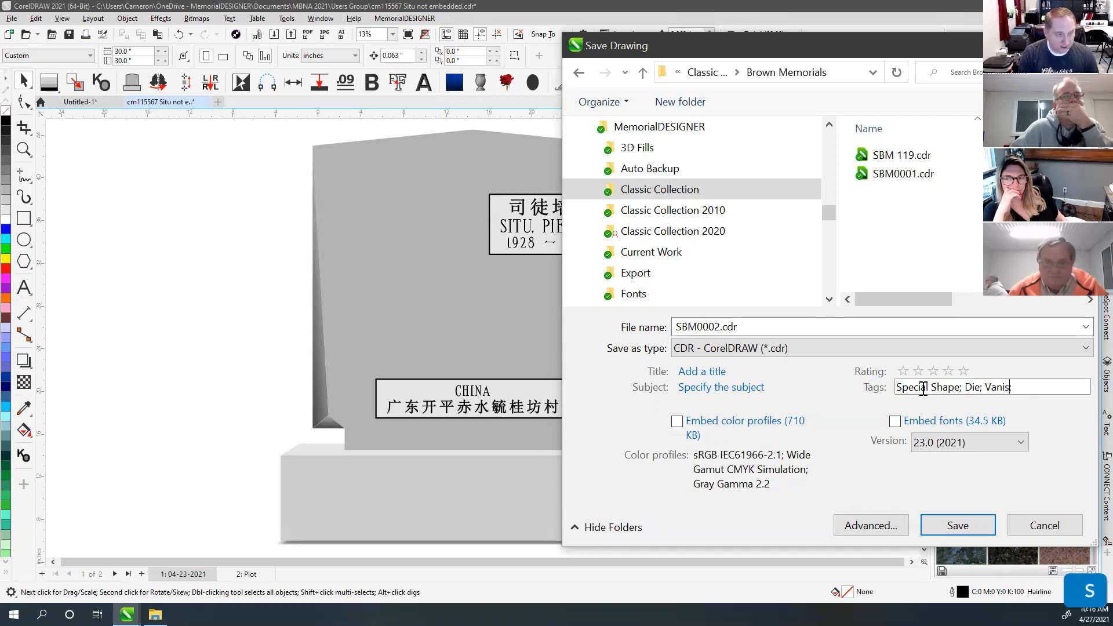
{"action": "type", "text": "hing Chamfer;"}
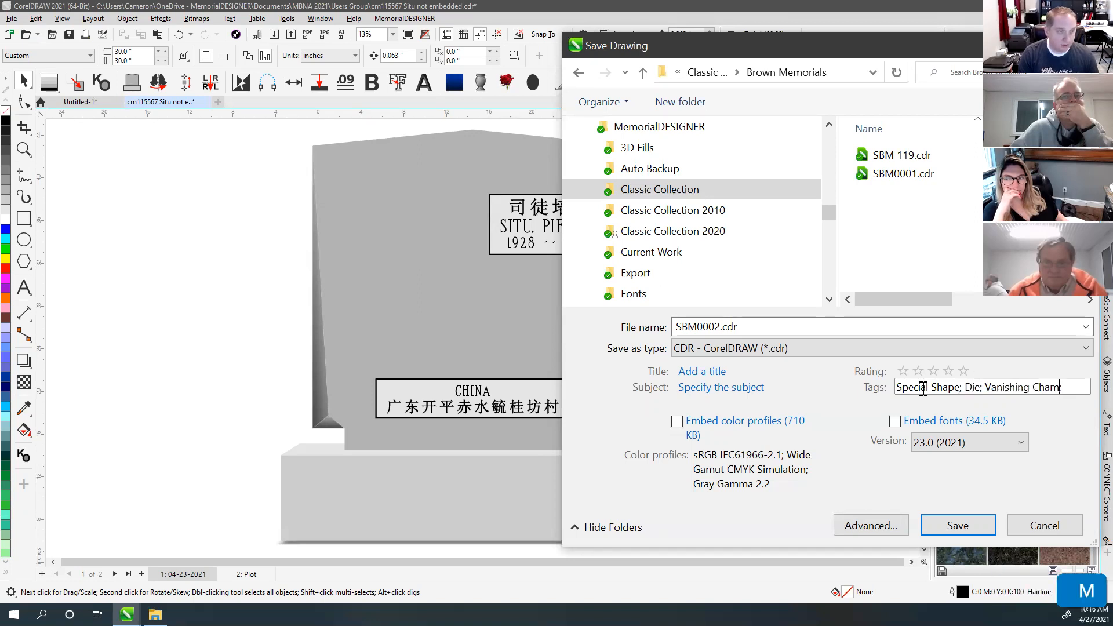
{"action": "key", "text": "BackSpace"}
{"action": "key", "text": "BackSpace"}
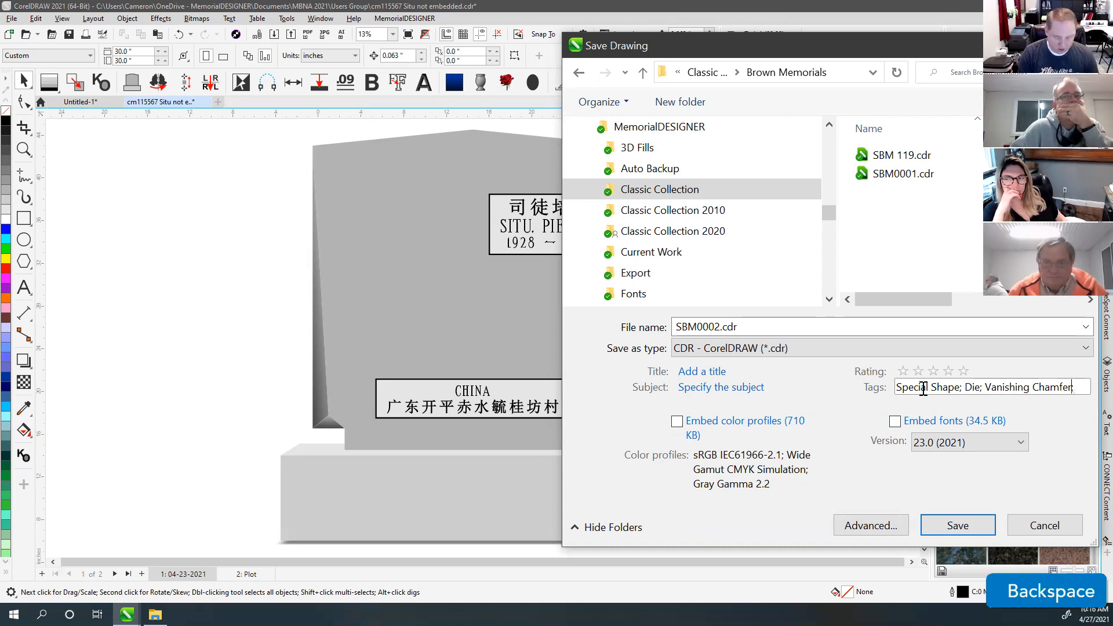
{"action": "type", "text": ";"}
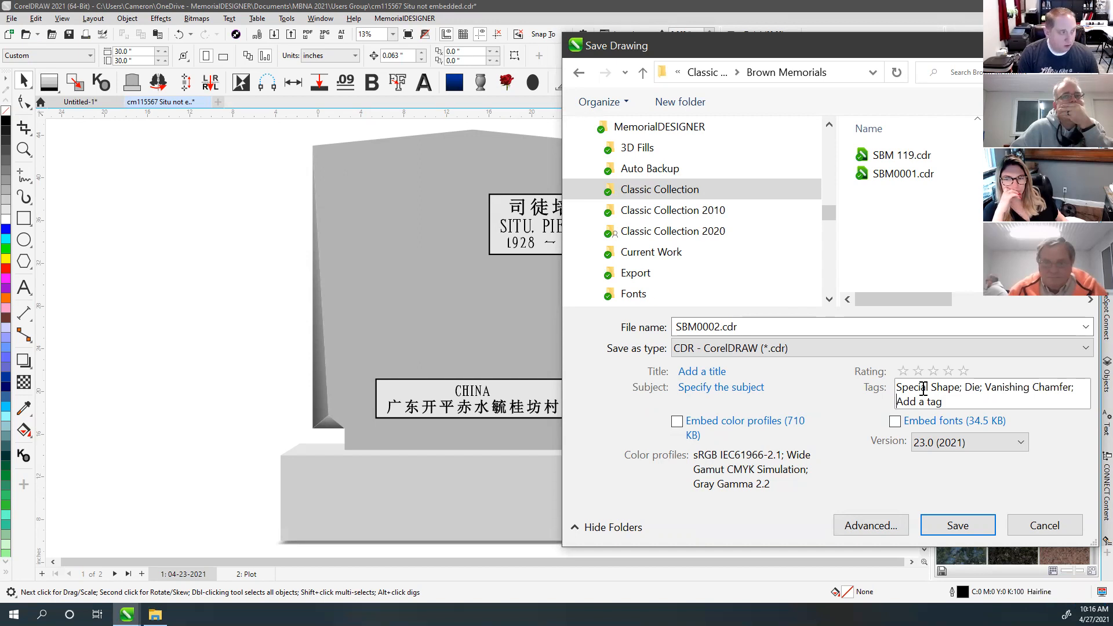
Step: Add the tags 30x30, Apex Top and Roof Top, then save the drawing
{"action": "type", "text": "30x30;"}
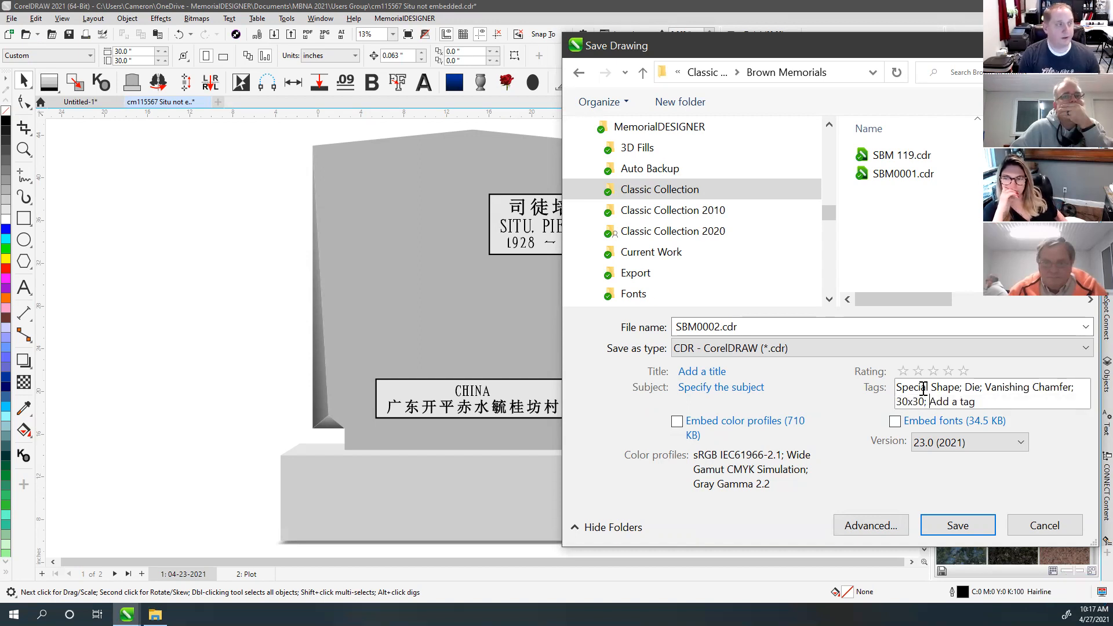
{"action": "key", "text": "shift"}
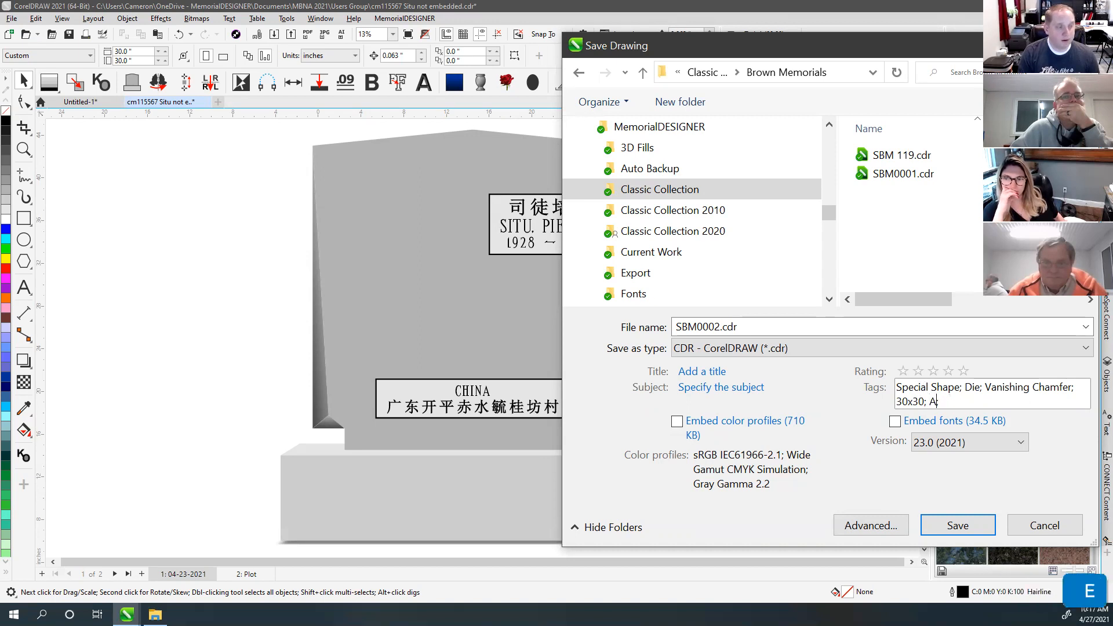
{"action": "type", "text": "Apex Top"}
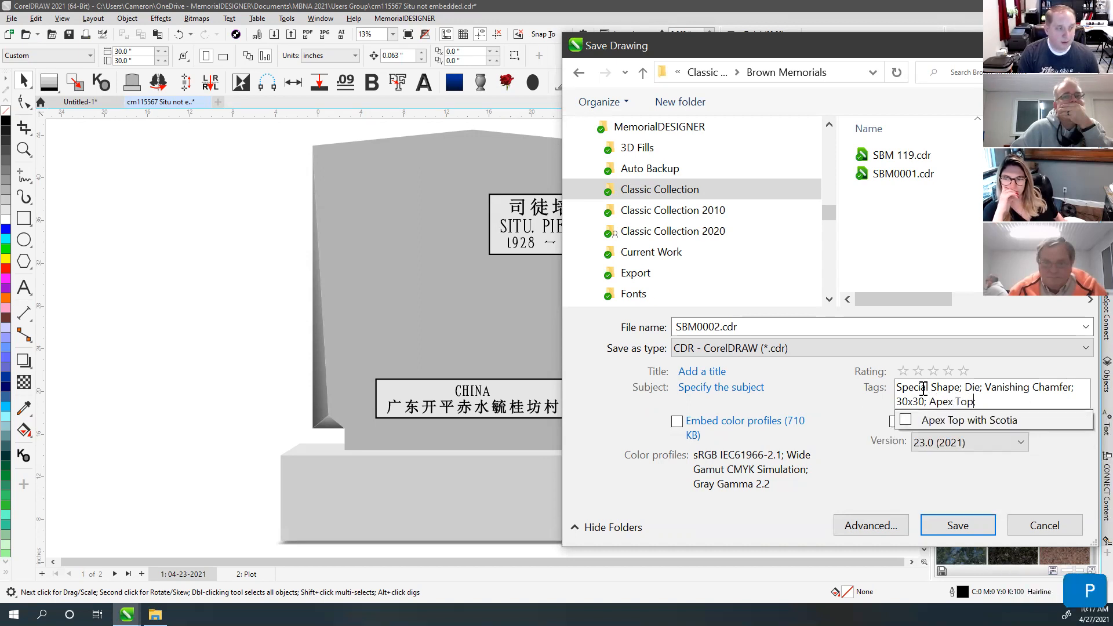
{"action": "type", "text": "; Roo"}
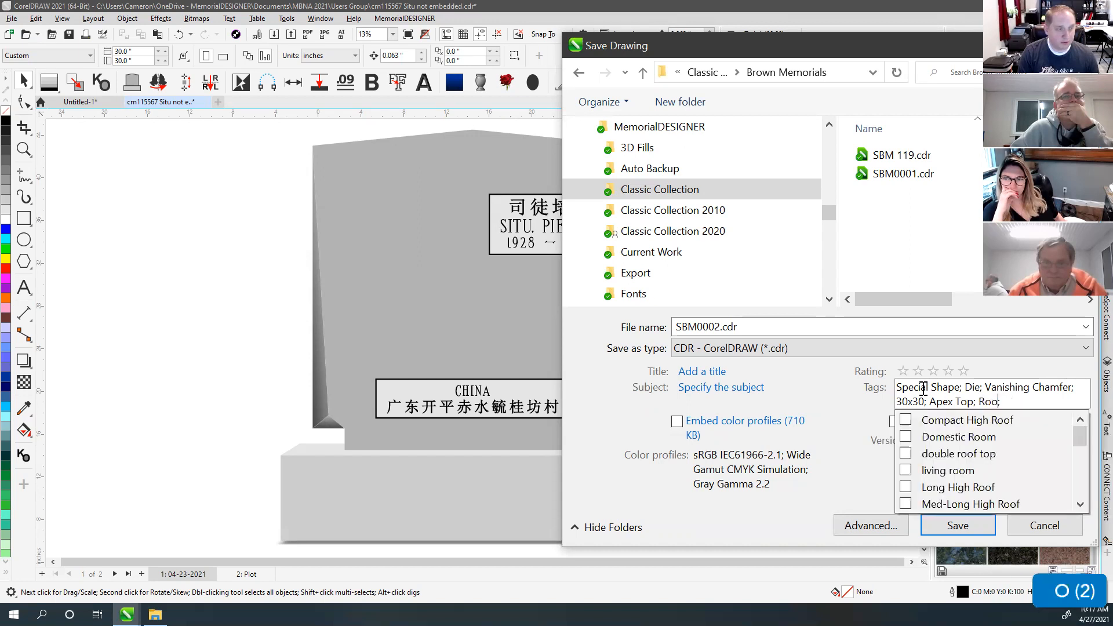
{"action": "type", "text": "f Top"}
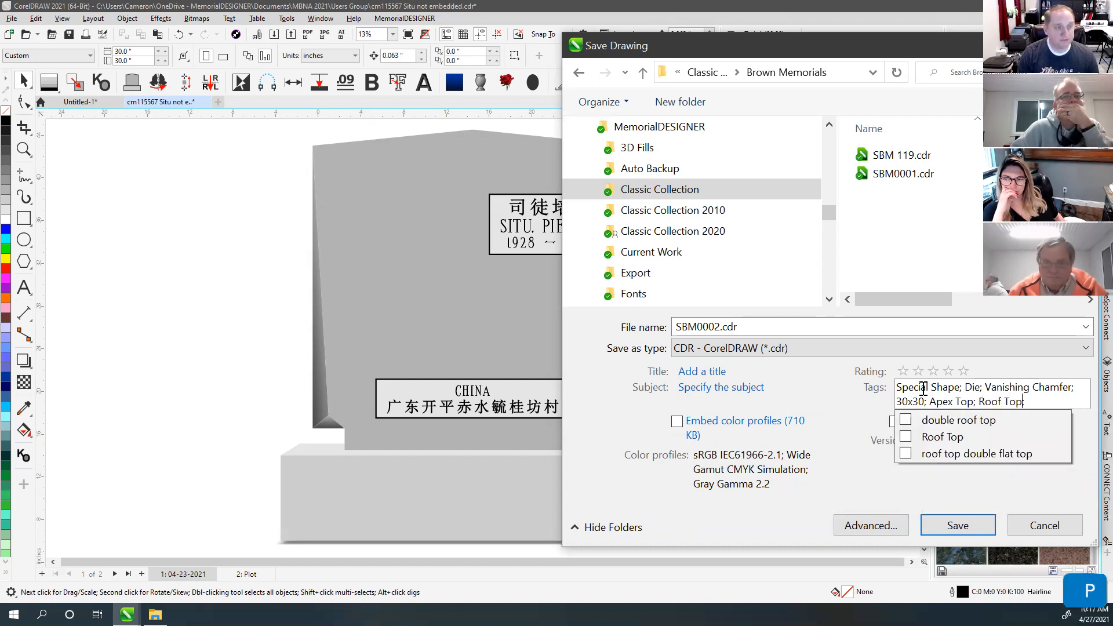
{"action": "left_click", "coordinate": [860, 450]}
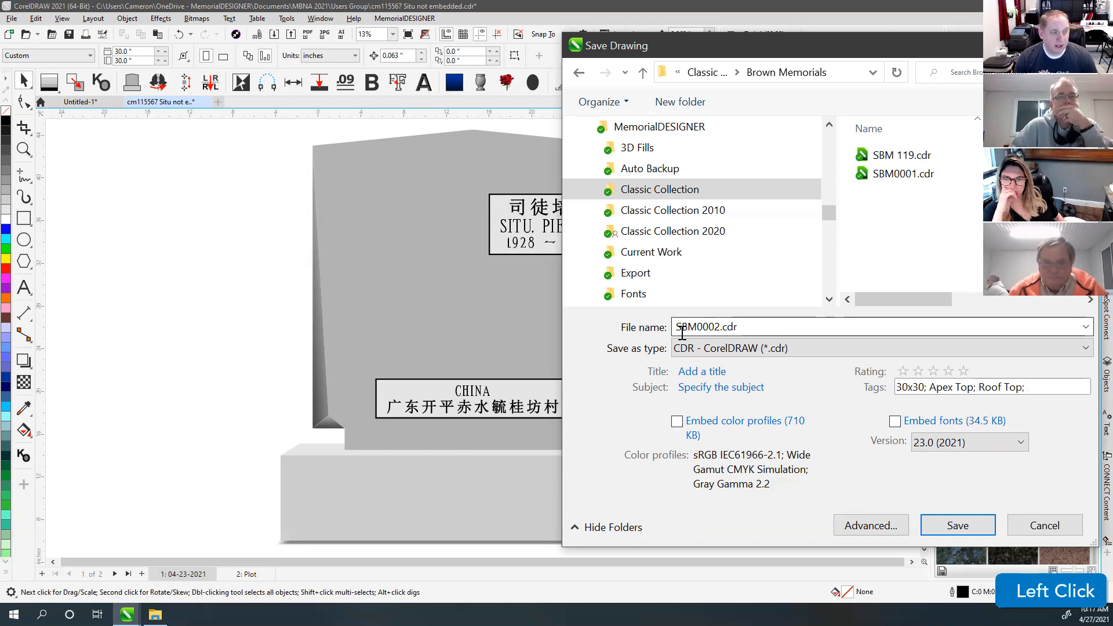
{"action": "left_click", "coordinate": [960, 525]}
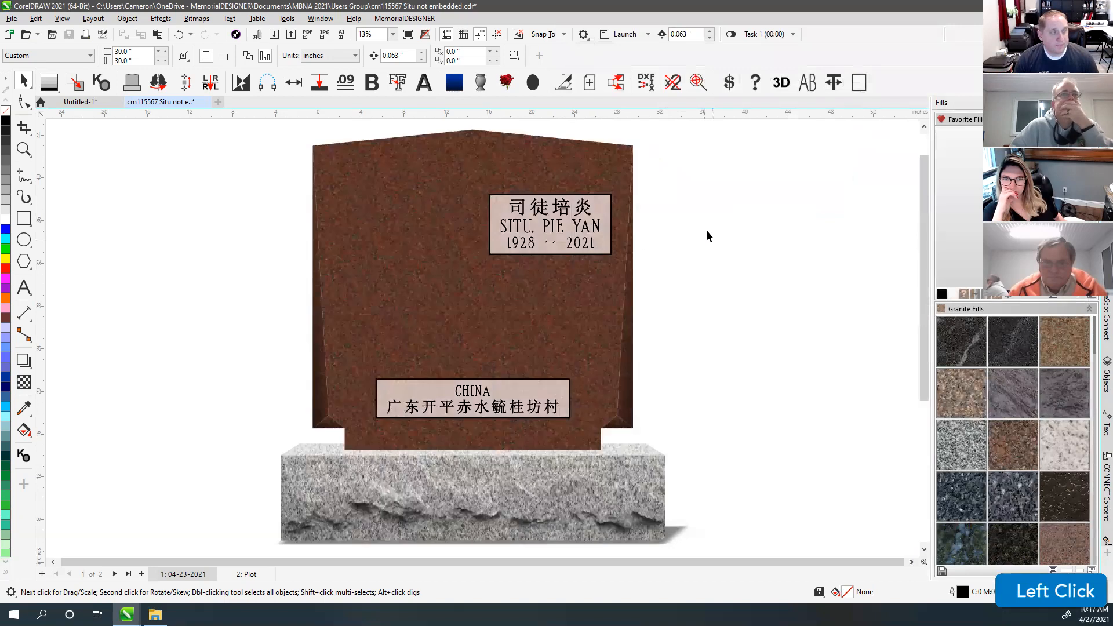
Step: Select all objects and forget their granite fills, confirming, so the monument is plain grey
{"action": "left_click", "coordinate": [739, 231]}
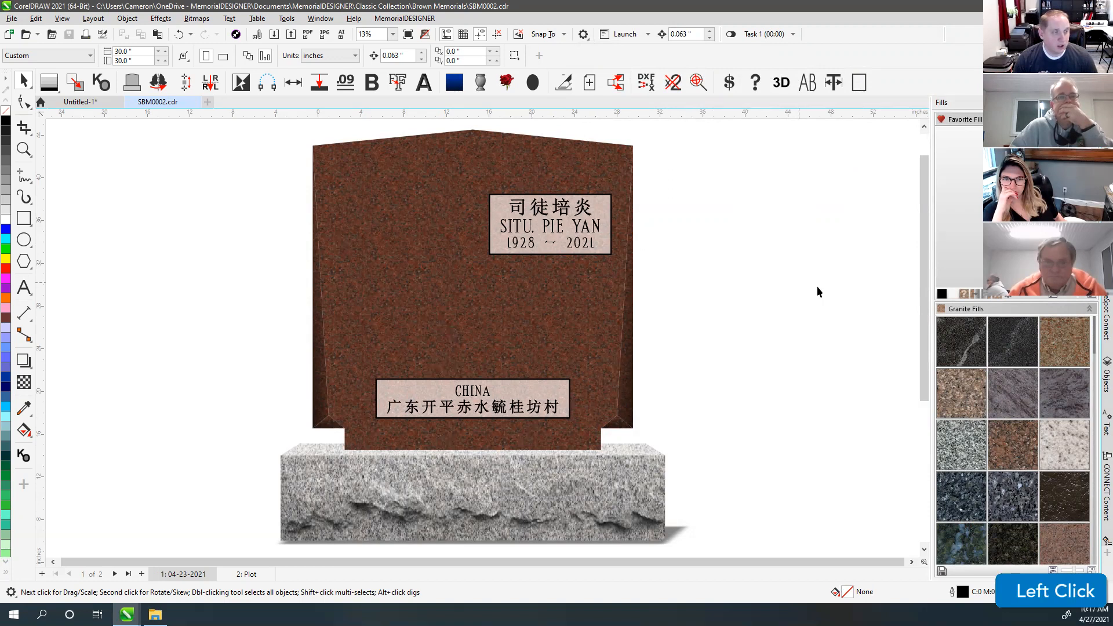
{"action": "left_click", "coordinate": [974, 294]}
{"action": "key", "text": "ctrl+a"}
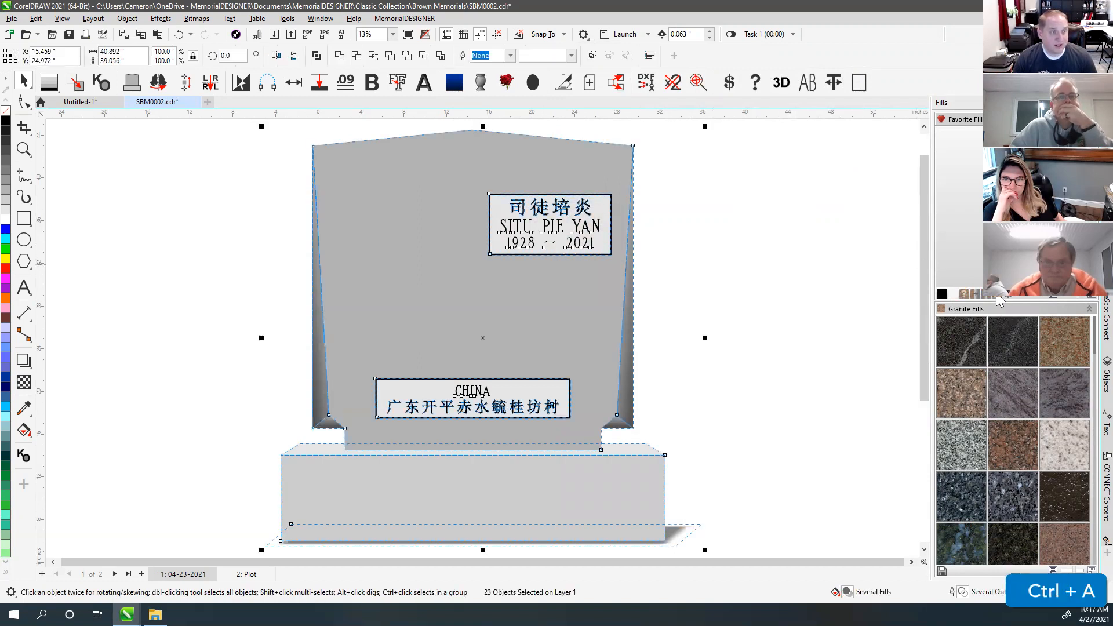
{"action": "left_click", "coordinate": [998, 314]}
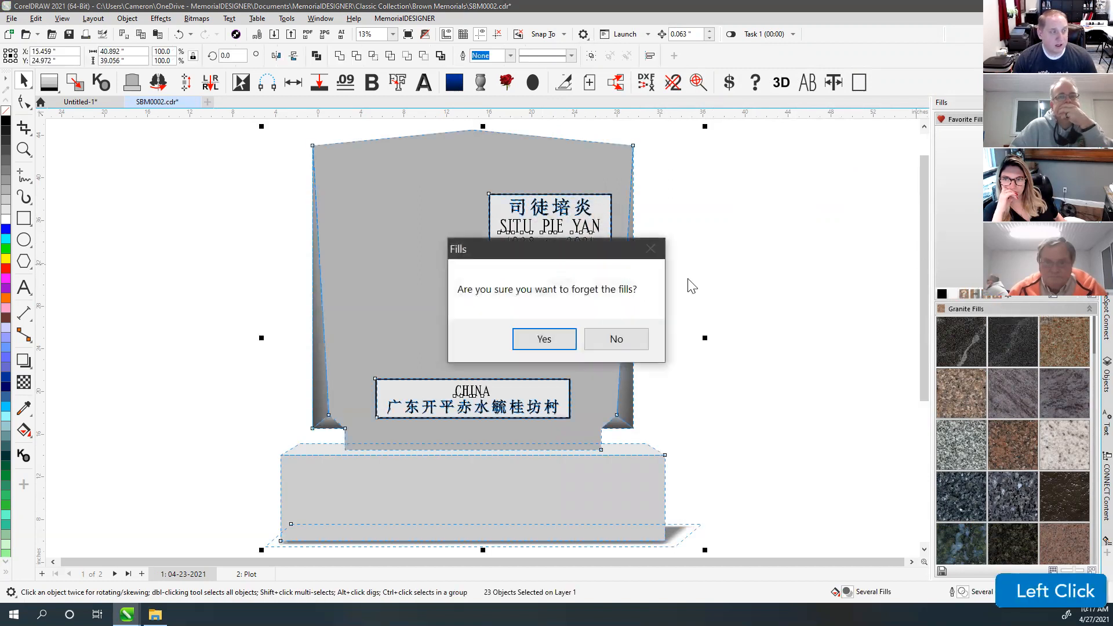
{"action": "left_click", "coordinate": [545, 339]}
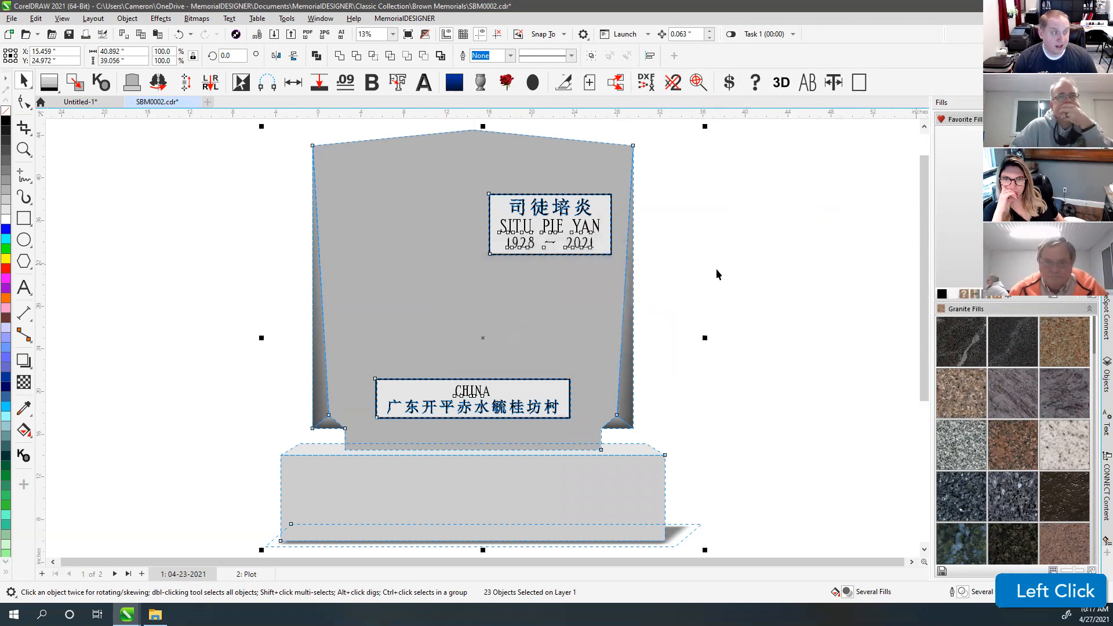
{"action": "left_click", "coordinate": [726, 242]}
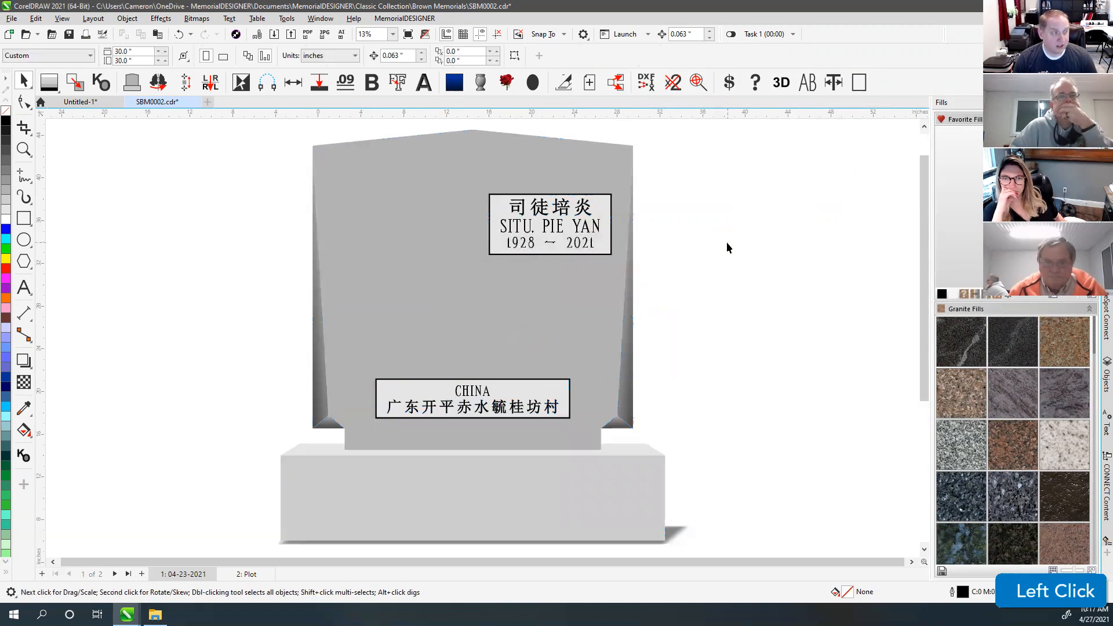
Step: Delete the 2: Plot page and save SBM0002.cdr as a single-page drawing
{"action": "left_click", "coordinate": [69, 36]}
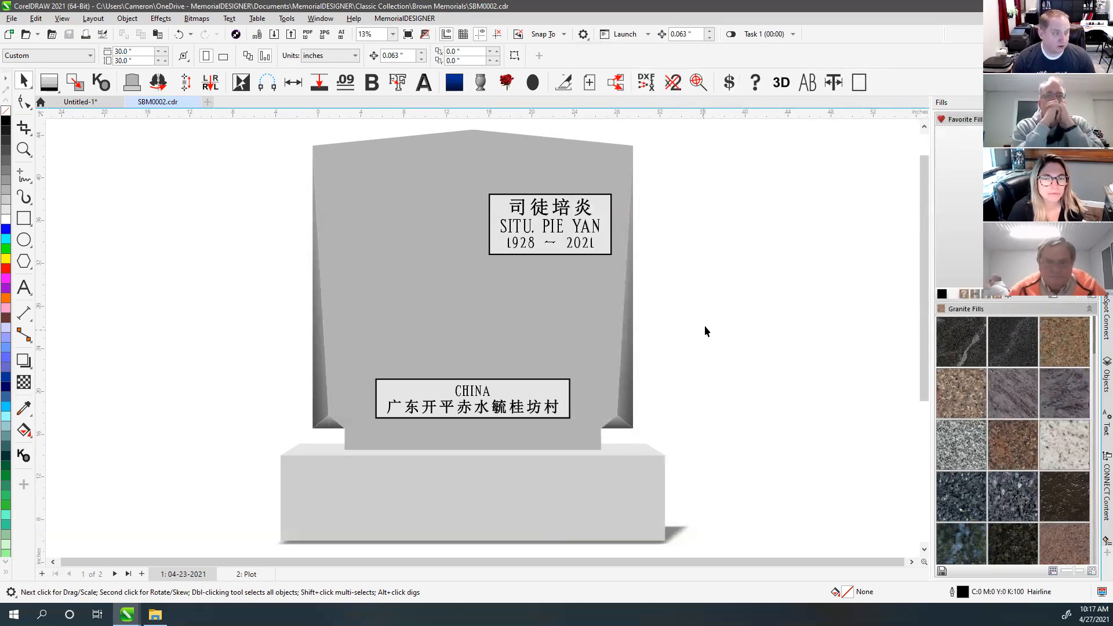
{"action": "left_click", "coordinate": [709, 264]}
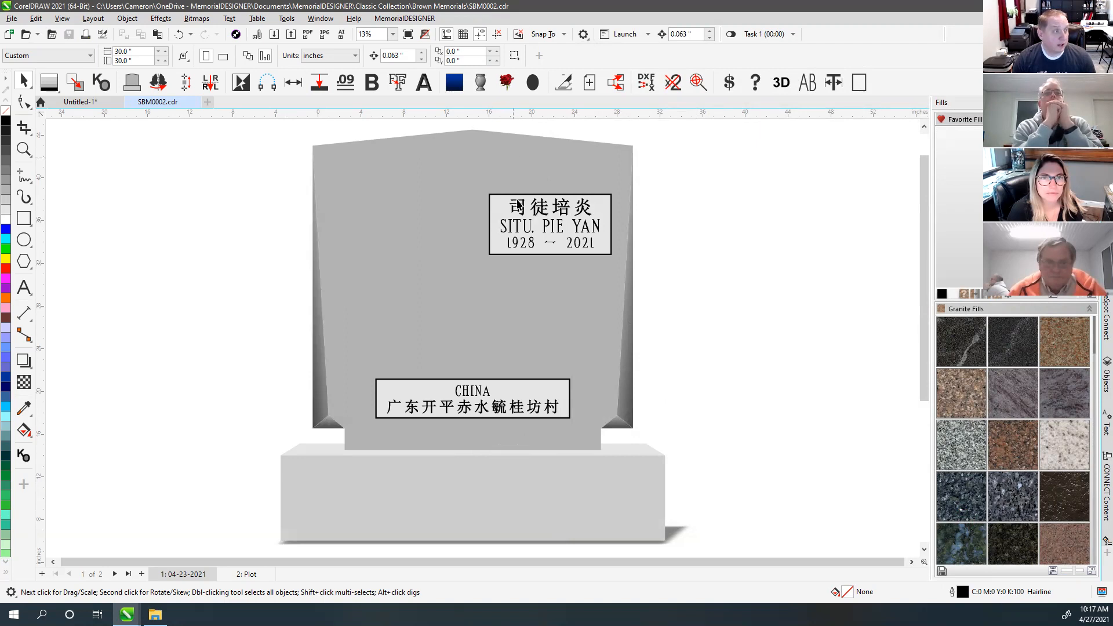
{"action": "right_click", "coordinate": [238, 577]}
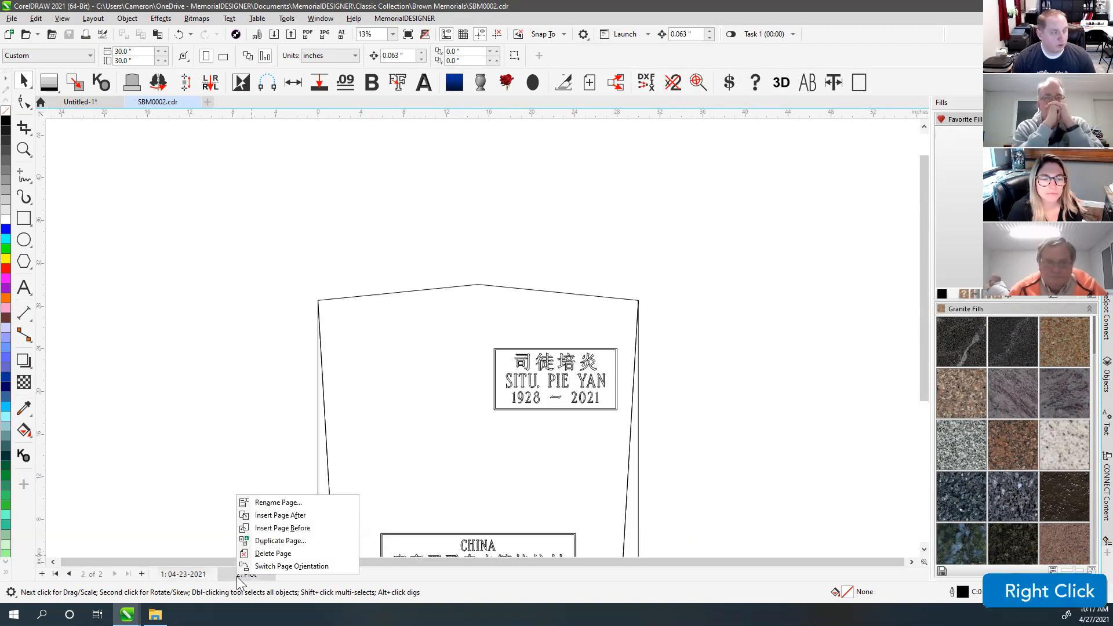
{"action": "left_click", "coordinate": [283, 554]}
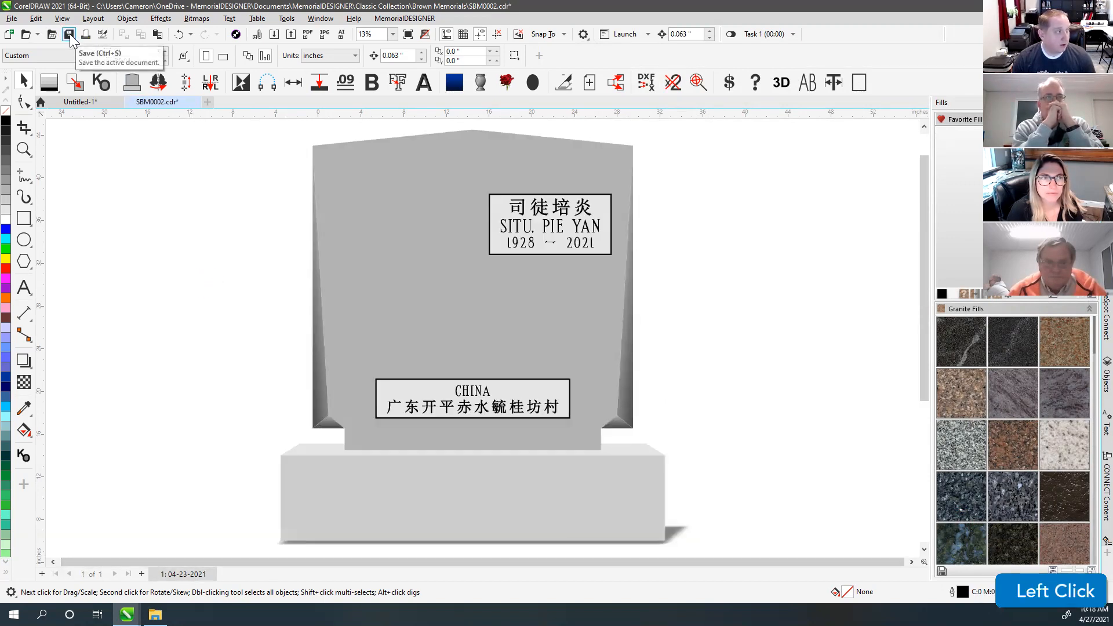
{"action": "left_click", "coordinate": [69, 35]}
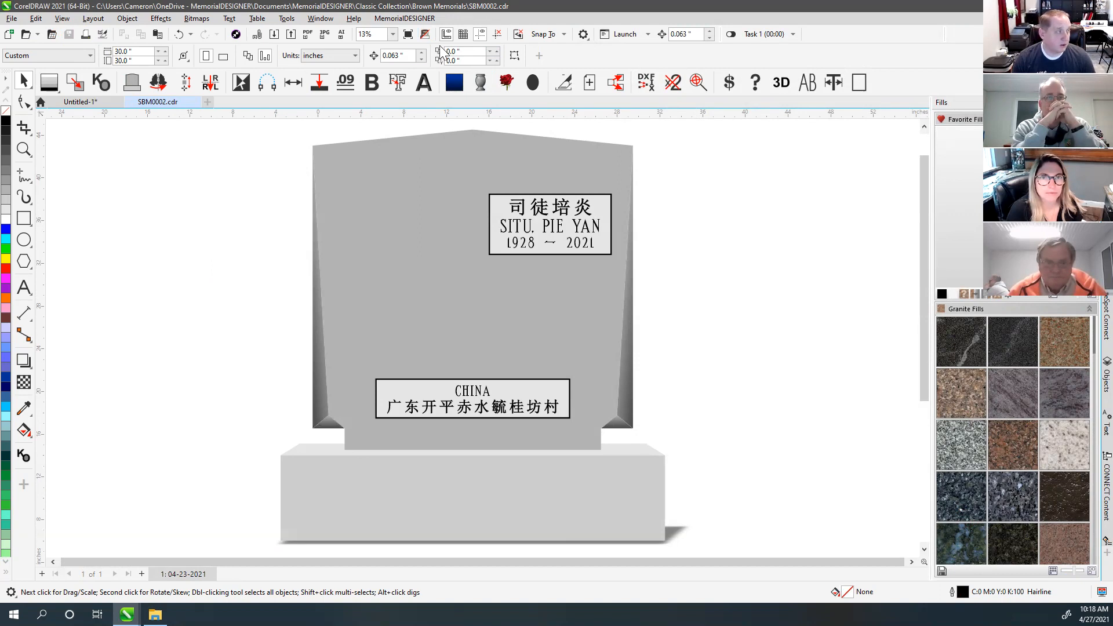
Step: Close SBM0002.cdr and review the Open By Number folder settings without changing them
{"action": "left_click", "coordinate": [196, 102]}
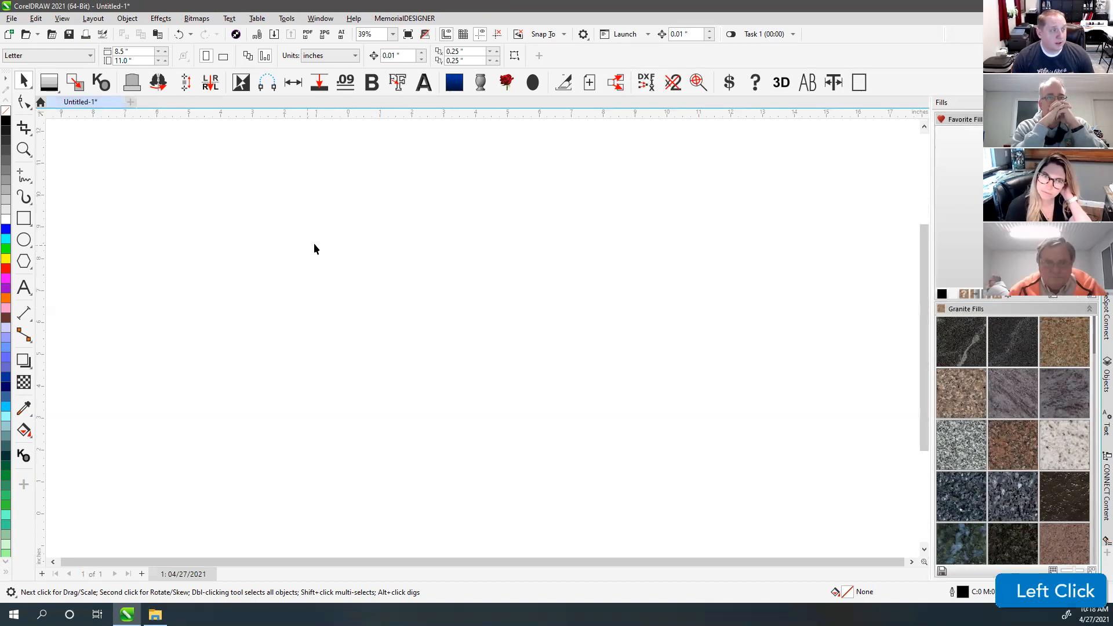
{"action": "left_click", "coordinate": [367, 236]}
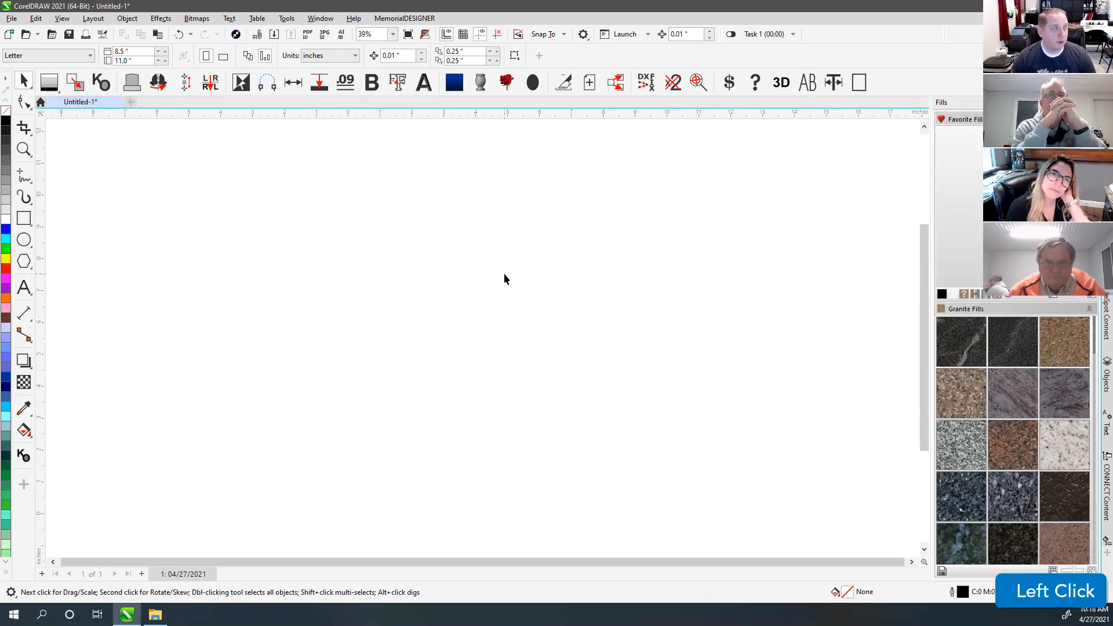
{"action": "left_click", "coordinate": [53, 34]}
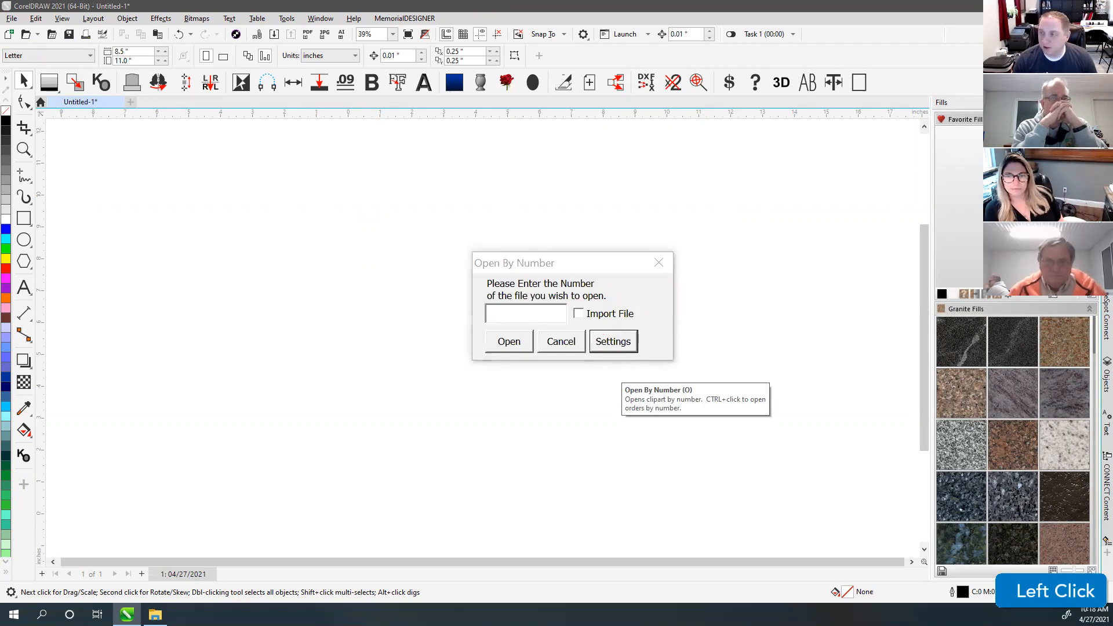
{"action": "left_click_drag", "start_coordinate": [450, 165], "coordinate": [626, 172]}
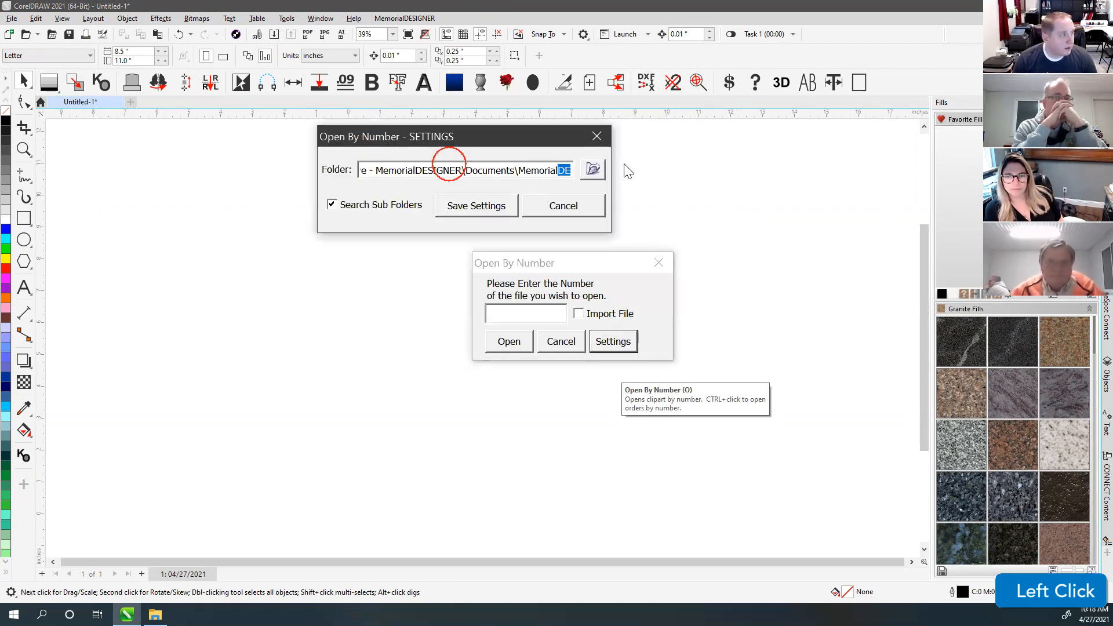
{"action": "left_click_drag", "start_coordinate": [377, 172], "coordinate": [597, 172]}
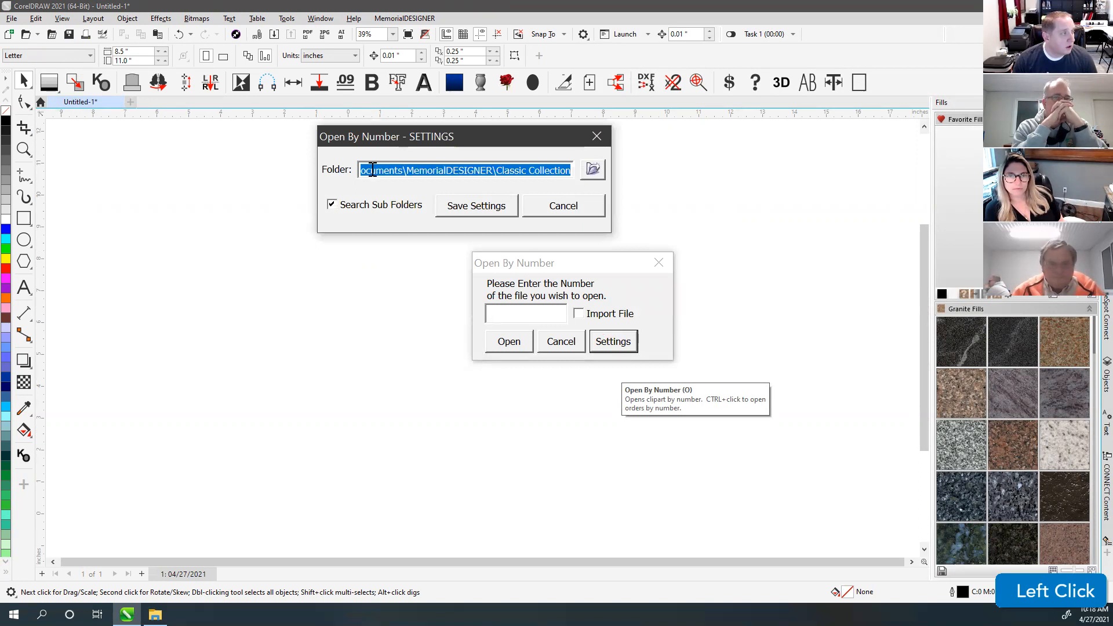
{"action": "left_click_drag", "start_coordinate": [372, 170], "coordinate": [484, 164]}
{"action": "left_click", "coordinate": [552, 206]}
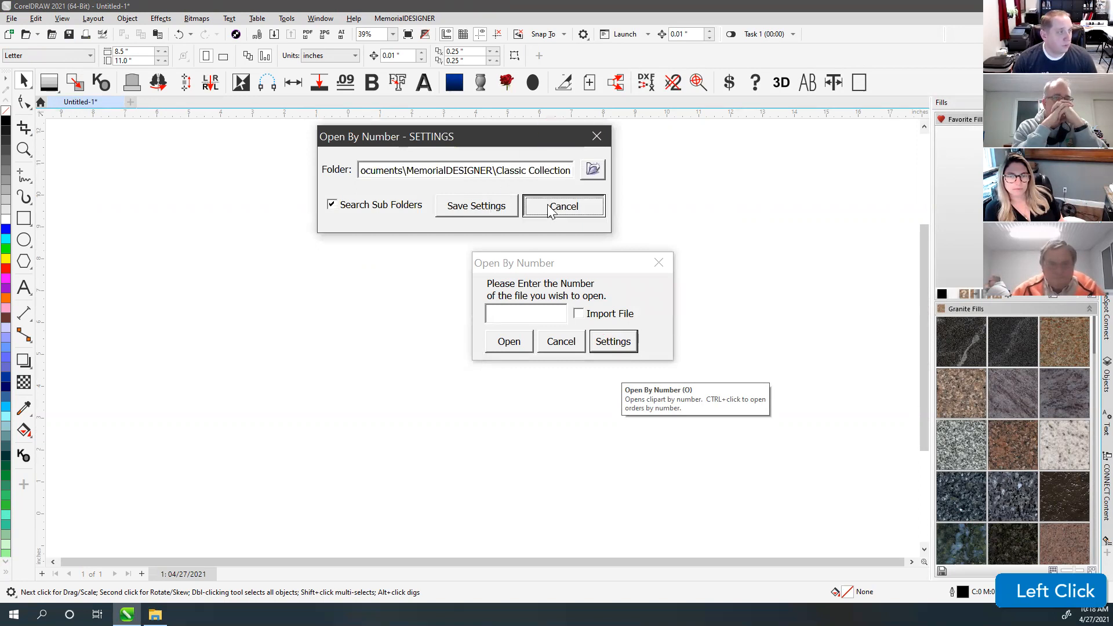
Step: Reopen the drawing by entering file number SBM0002
{"action": "left_click", "coordinate": [523, 311]}
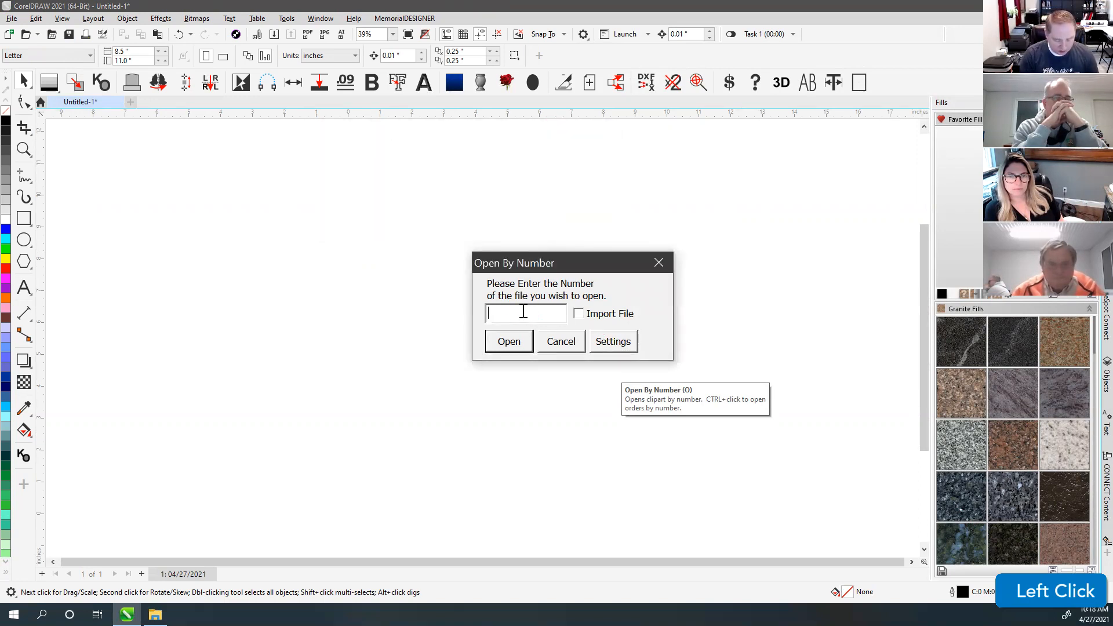
{"action": "type", "text": "SBM0002"}
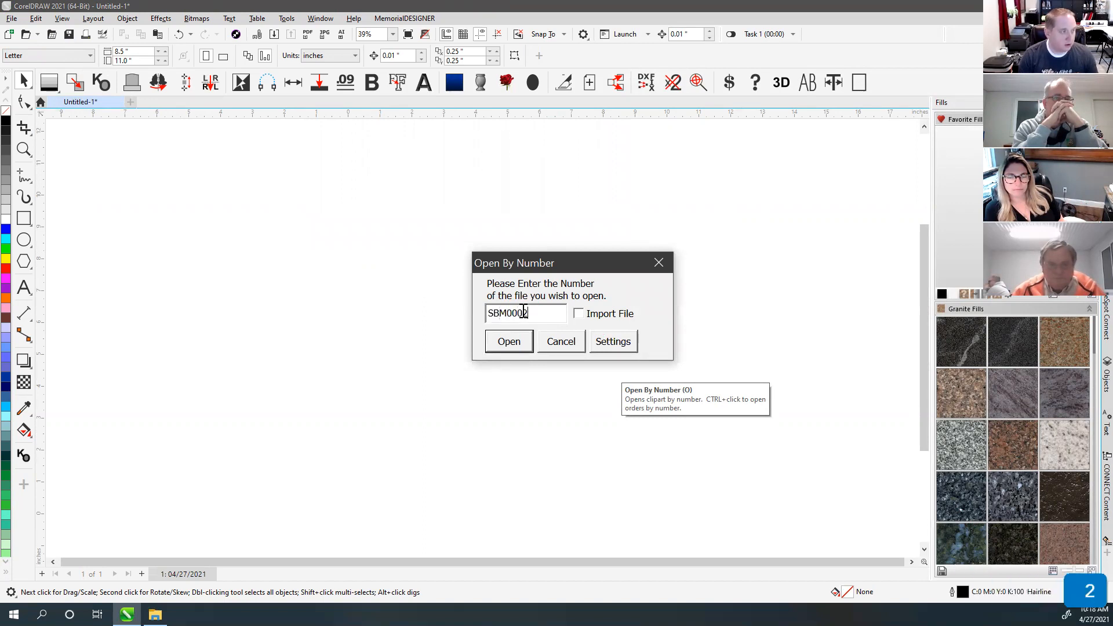
{"action": "left_click", "coordinate": [509, 342]}
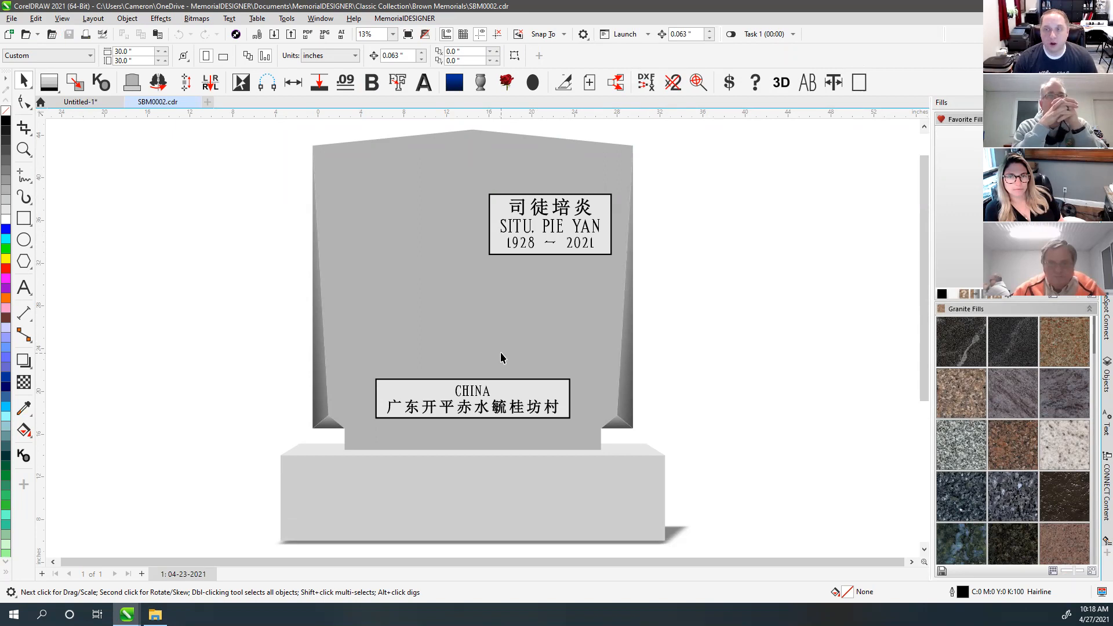
Step: Show the Open Drawing dialog listing the Brown Memorials files
{"action": "left_click", "coordinate": [680, 168]}
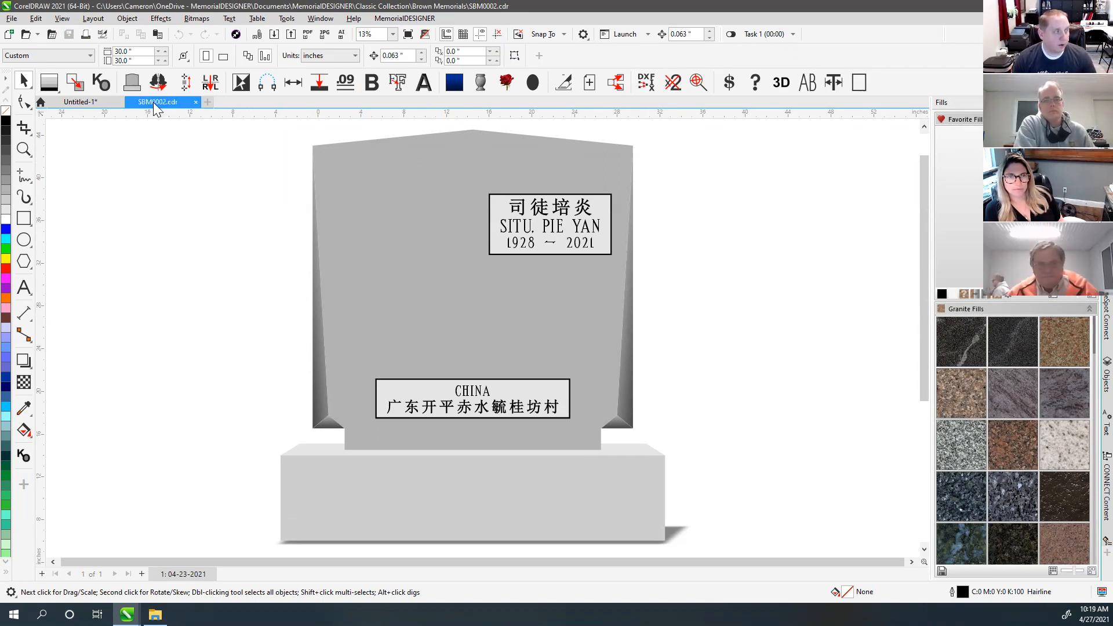
{"action": "left_click", "coordinate": [192, 206]}
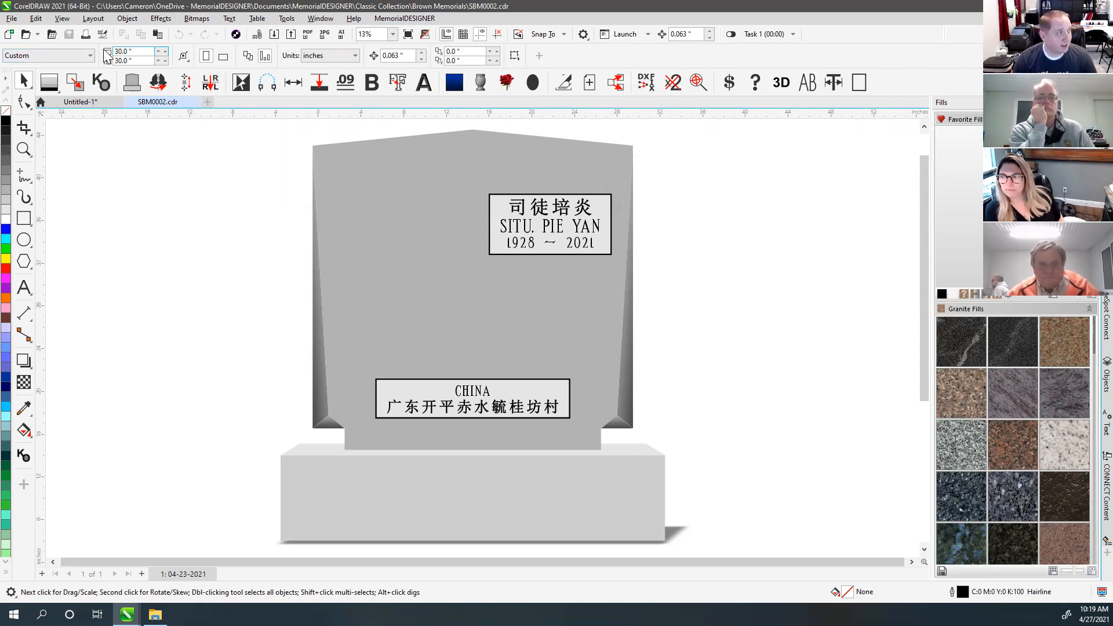
{"action": "left_click", "coordinate": [26, 35]}
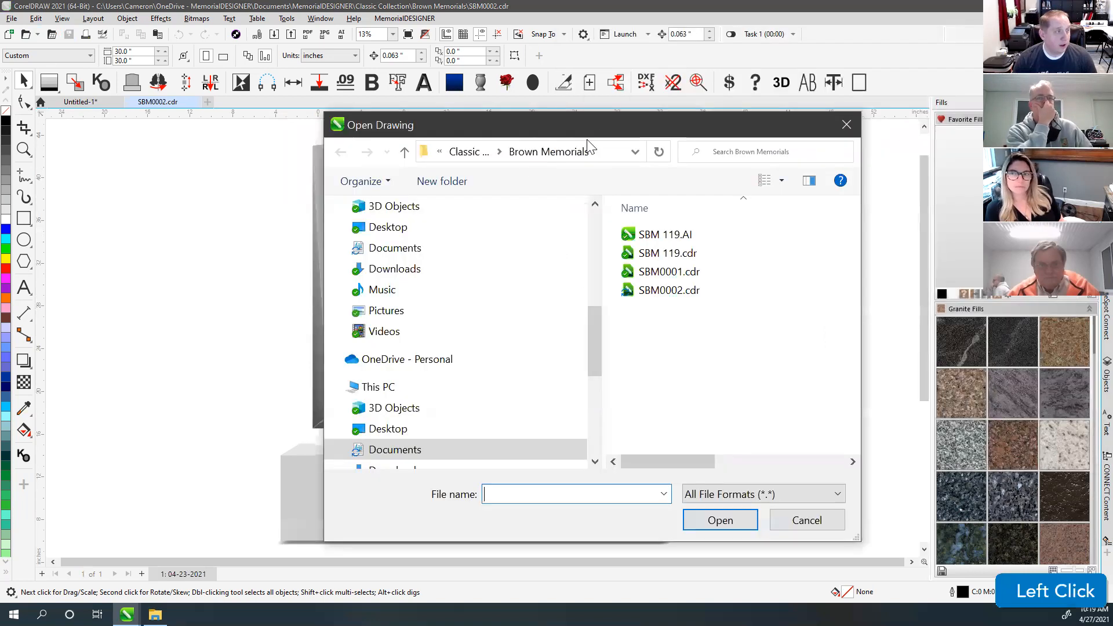
Step: Search the Classic Collection folder for 'apex top' drawings
{"action": "left_click", "coordinate": [464, 152]}
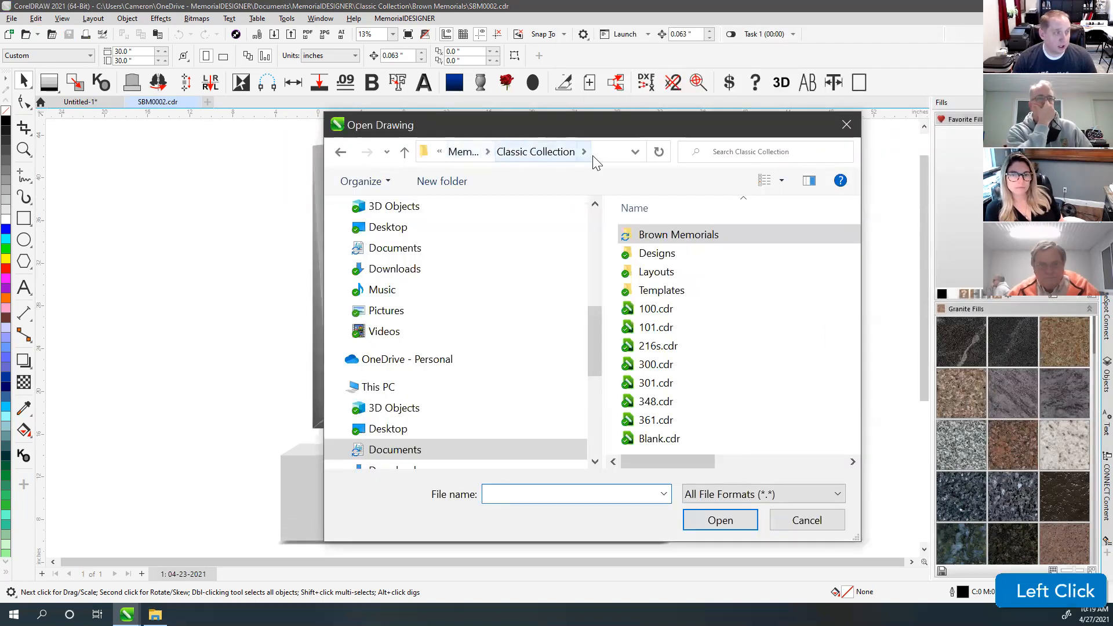
{"action": "left_click", "coordinate": [757, 151]}
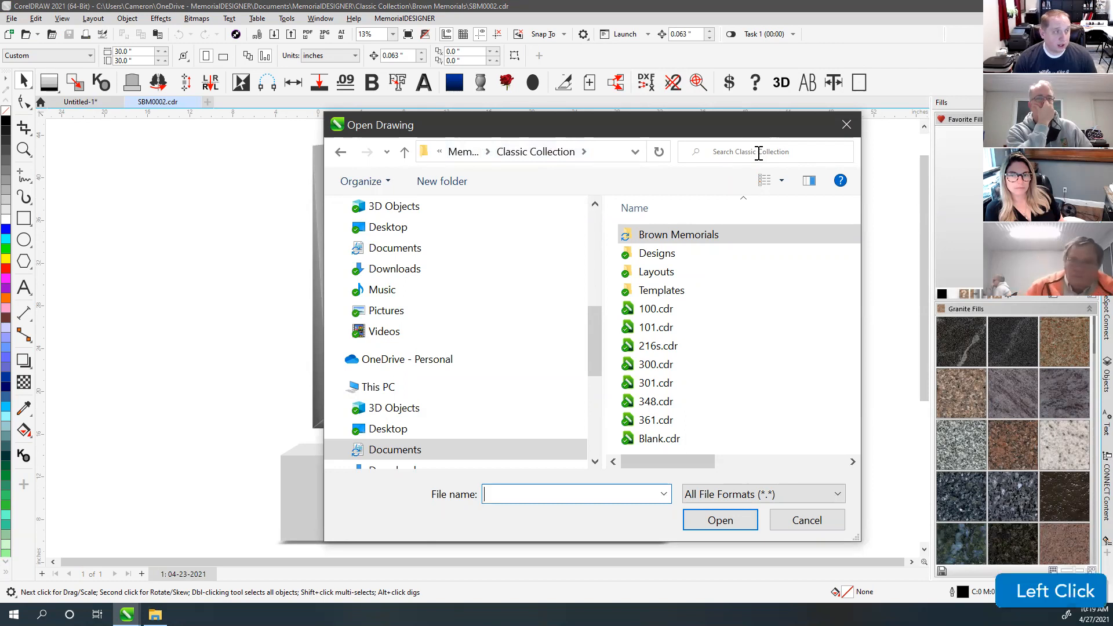
{"action": "type", "text": "apex top"}
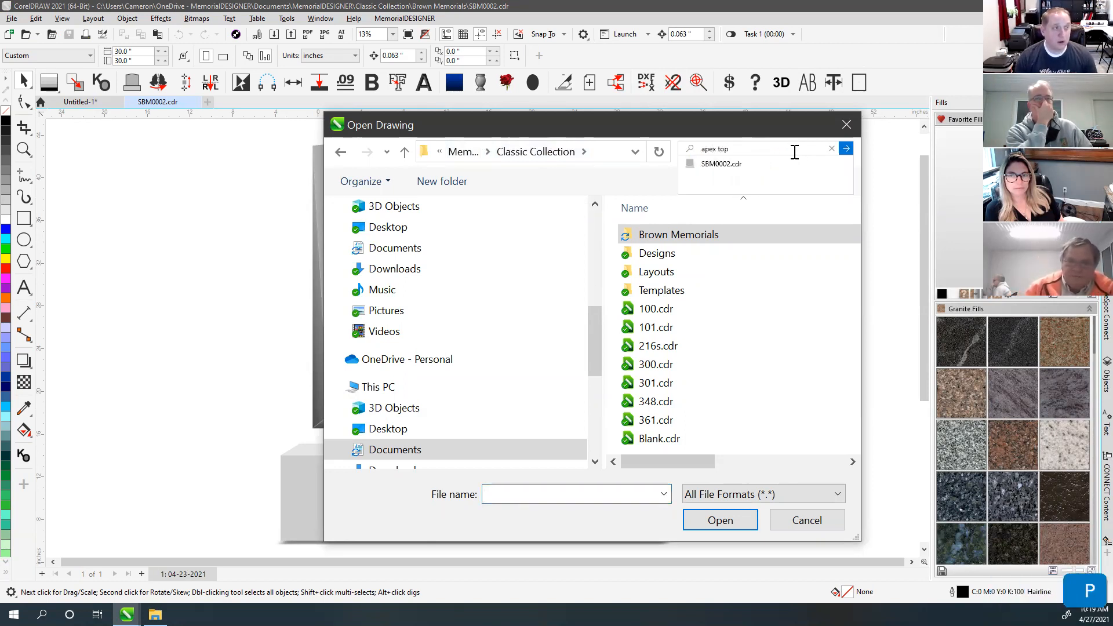
{"action": "left_click", "coordinate": [847, 147]}
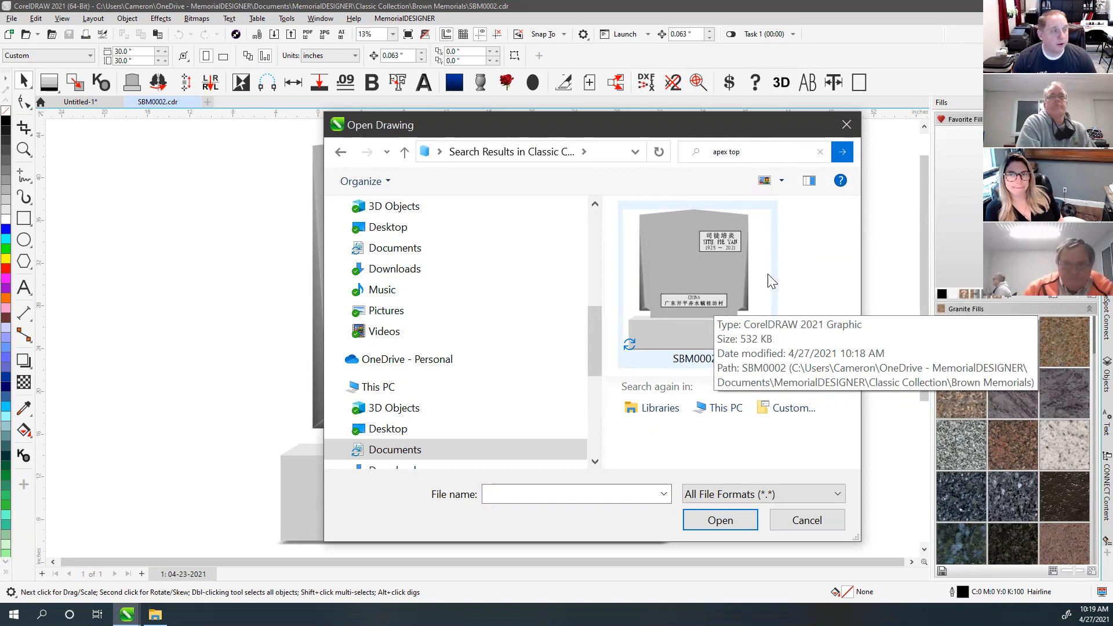
Step: Pick SBM0002.cdr in the results, then cancel the Open Drawing dialog without opening it
{"action": "left_click", "coordinate": [778, 257]}
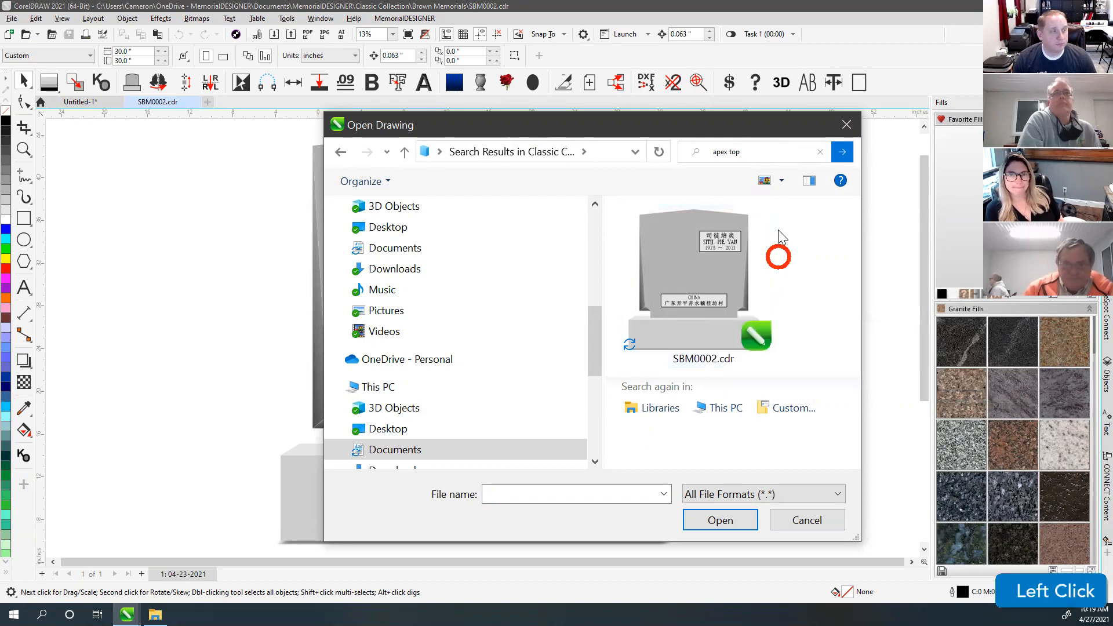
{"action": "left_click", "coordinate": [748, 133]}
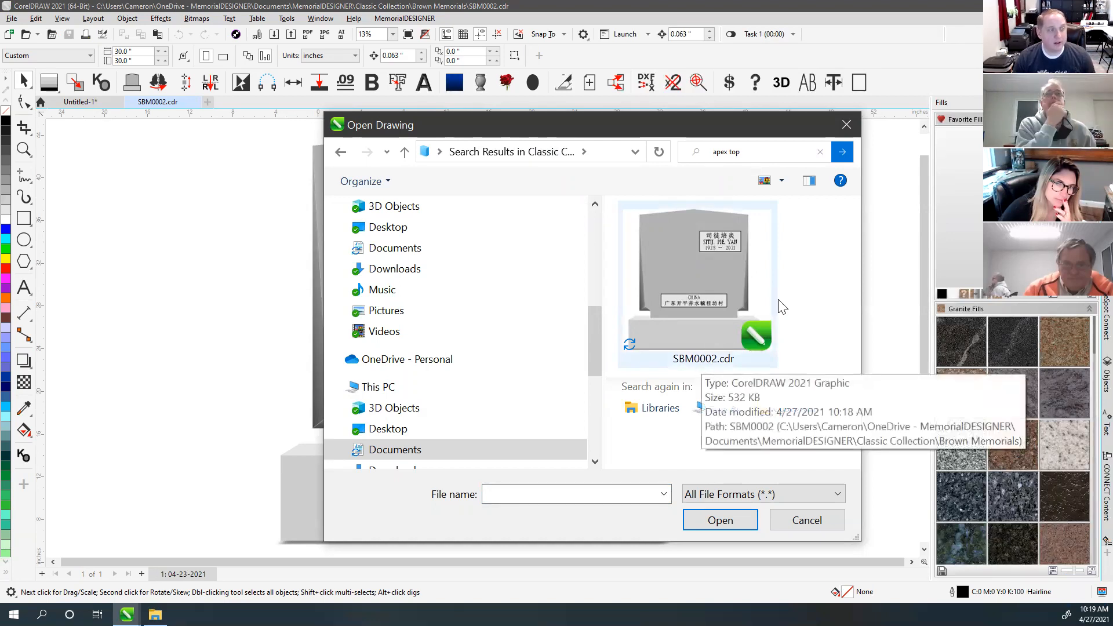
{"action": "left_click", "coordinate": [810, 262]}
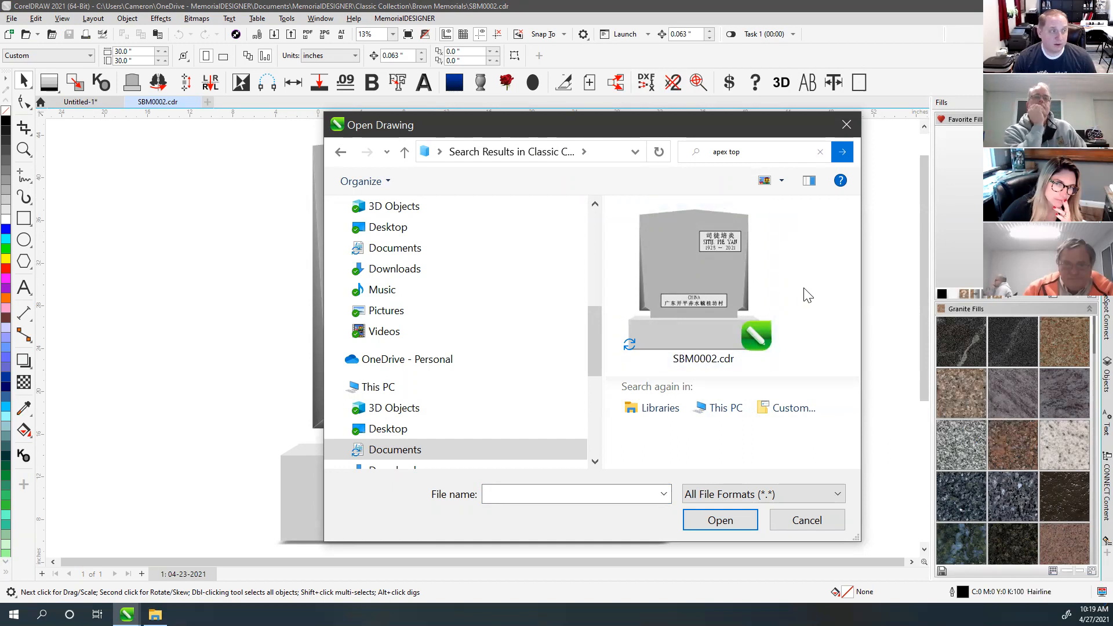
{"action": "left_click", "coordinate": [705, 283]}
{"action": "left_click", "coordinate": [815, 559]}
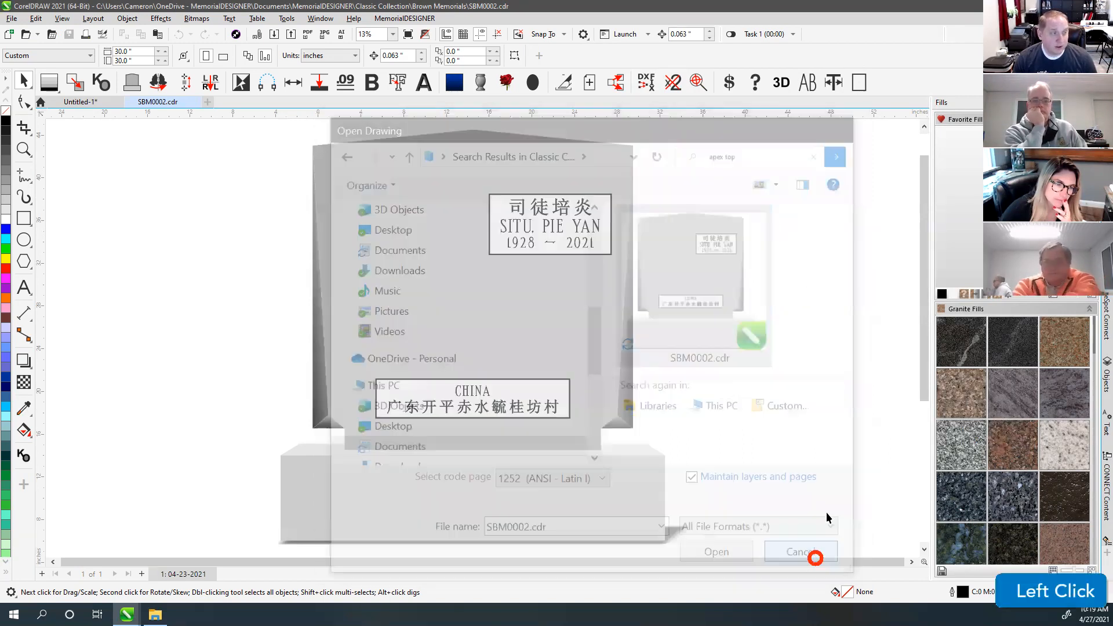
Step: Rename the tablet's romanized name text object to MD_FirstName_1 in the Objects docker
{"action": "left_click", "coordinate": [552, 234]}
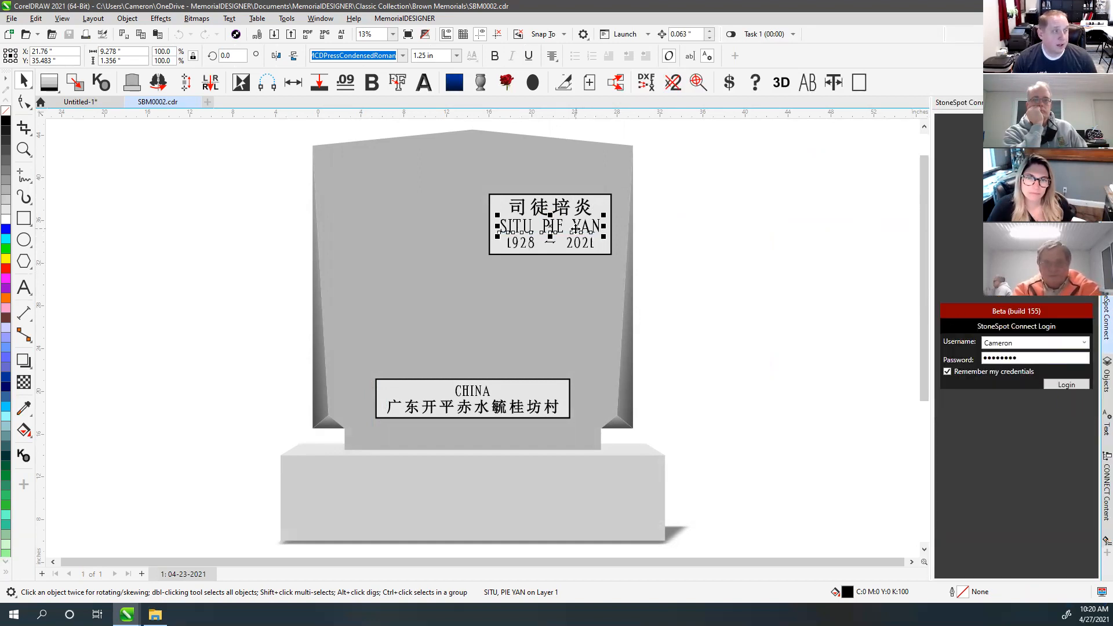
{"action": "left_click", "coordinate": [1106, 378]}
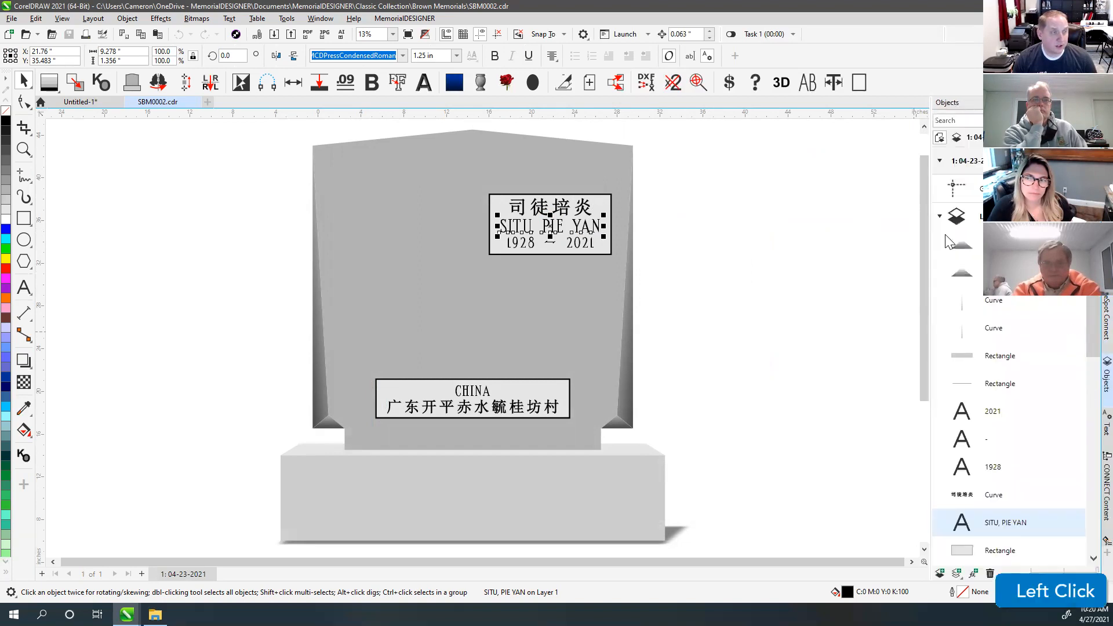
{"action": "right_click", "coordinate": [995, 524]}
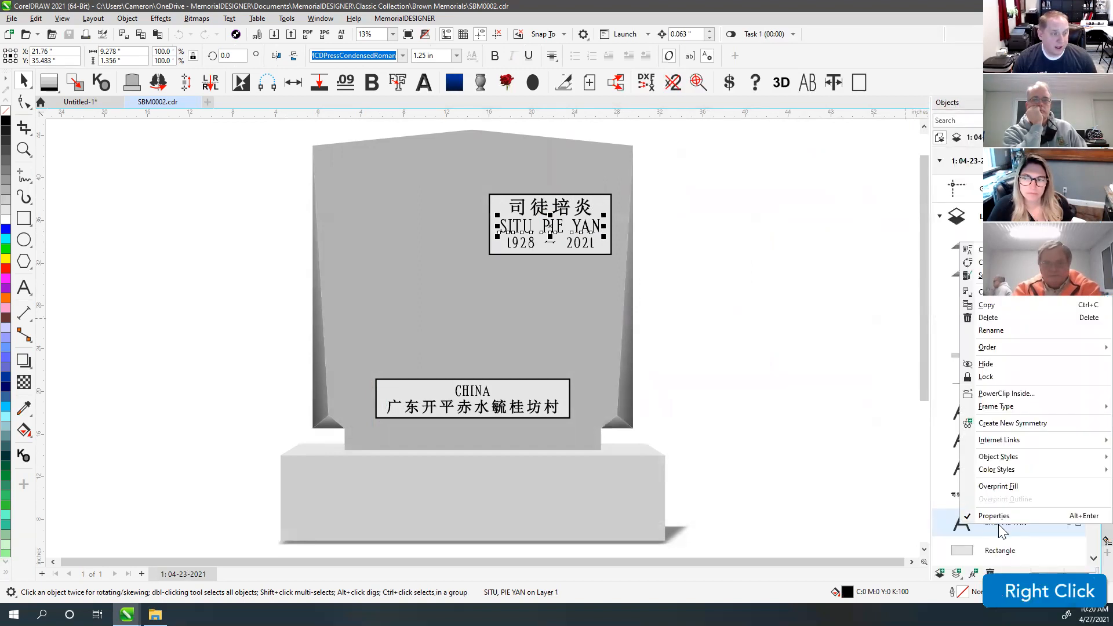
{"action": "left_click", "coordinate": [993, 330]}
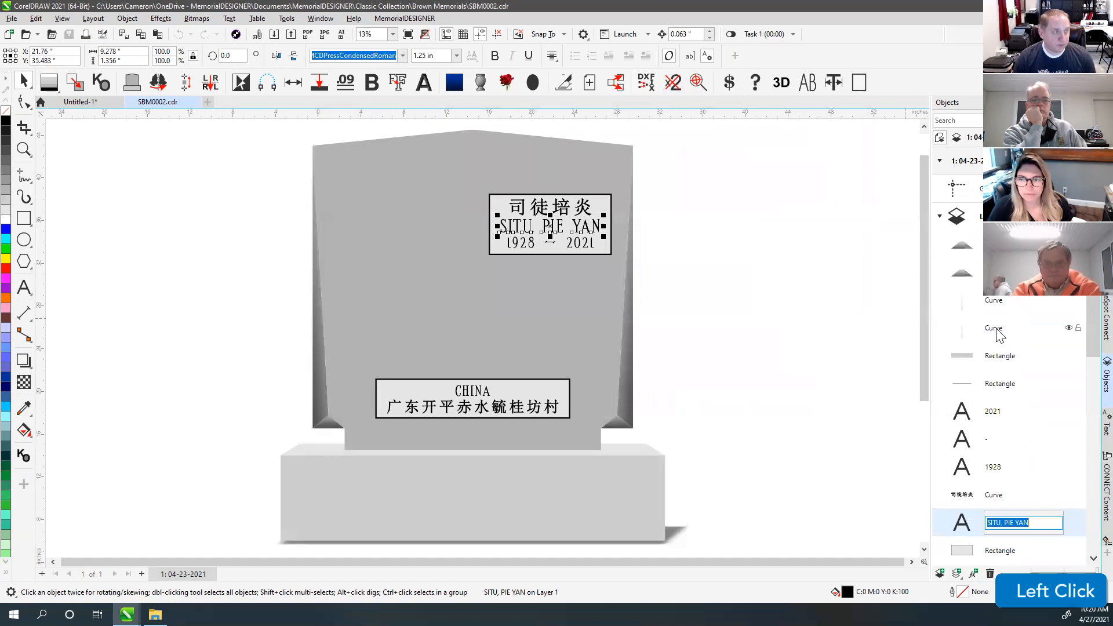
{"action": "type", "text": "MD_"}
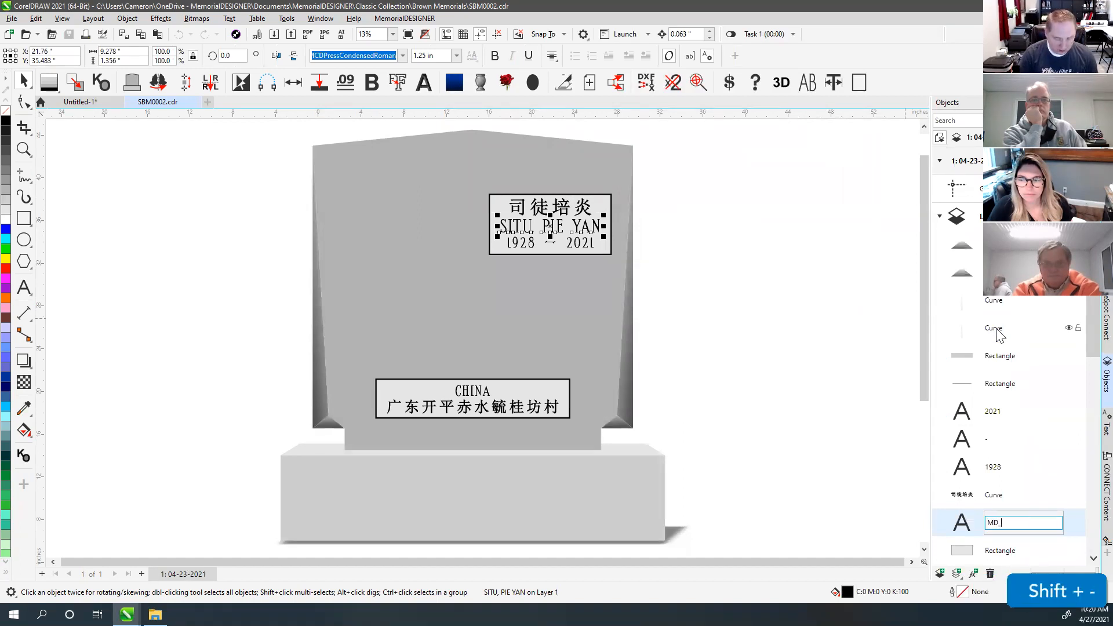
{"action": "type", "text": "FirstName_1"}
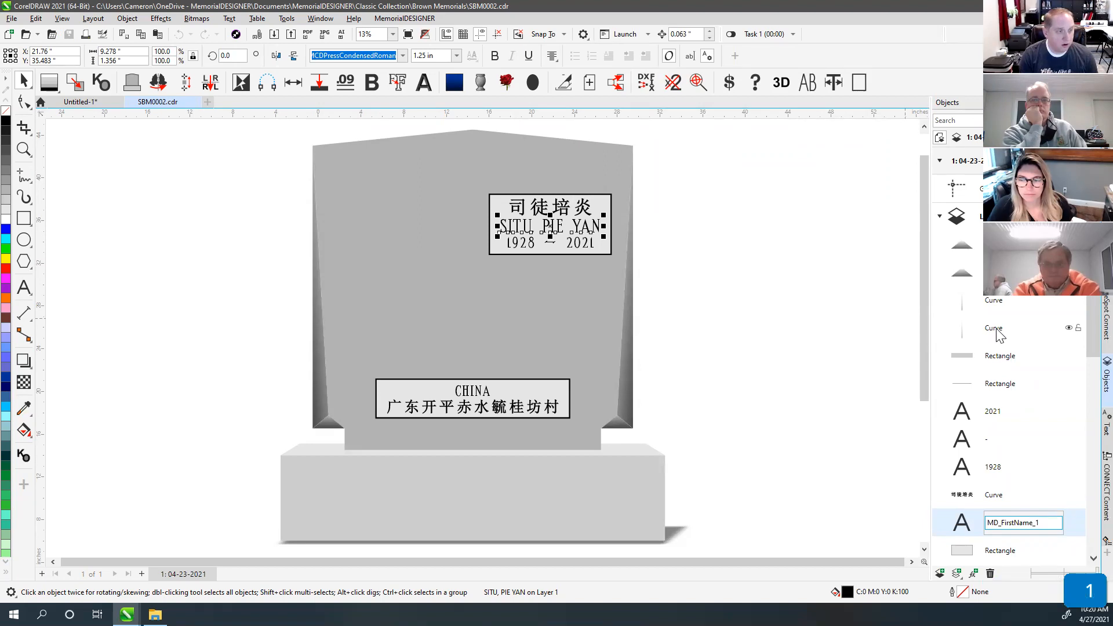
{"action": "key", "text": "Return"}
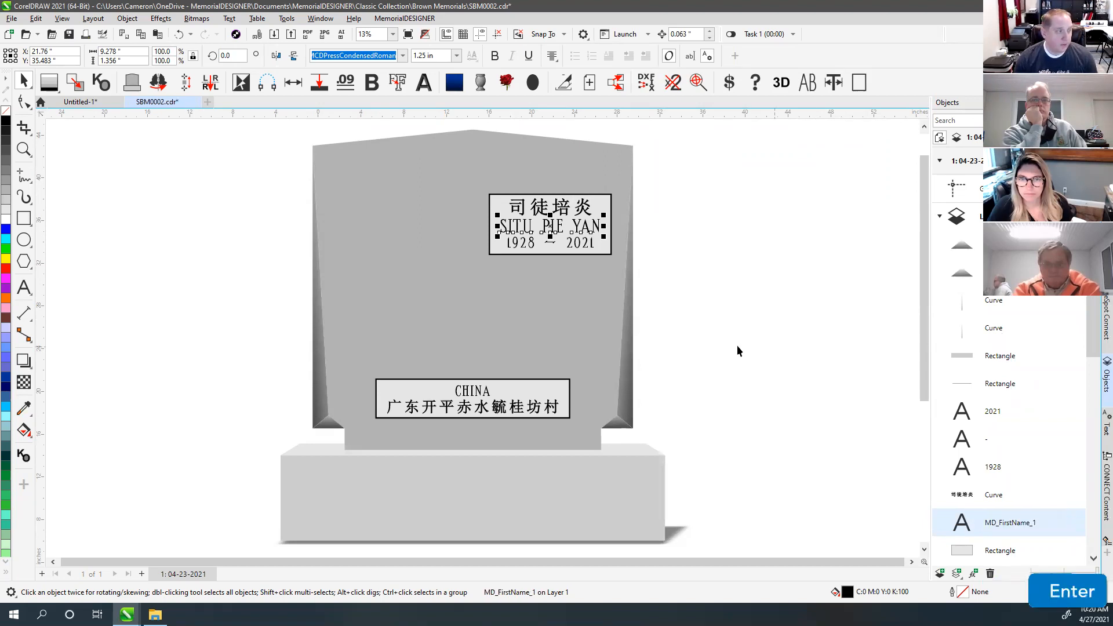
Step: Rename the 1928 date text object to MD_DateOfBirth_1
{"action": "left_click", "coordinate": [531, 244]}
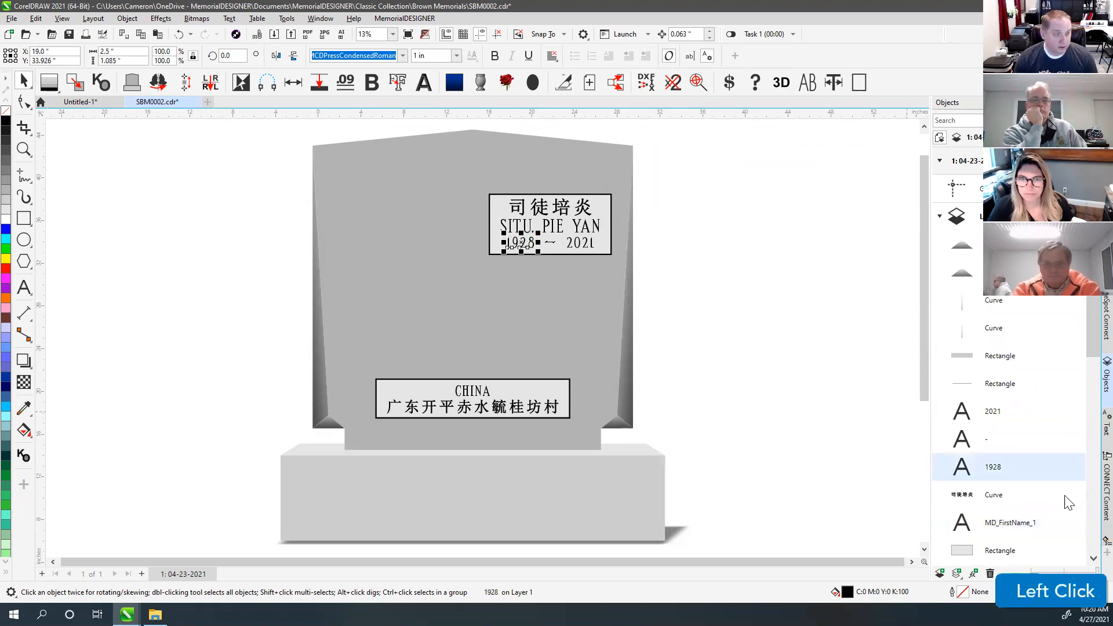
{"action": "right_click", "coordinate": [1000, 472]}
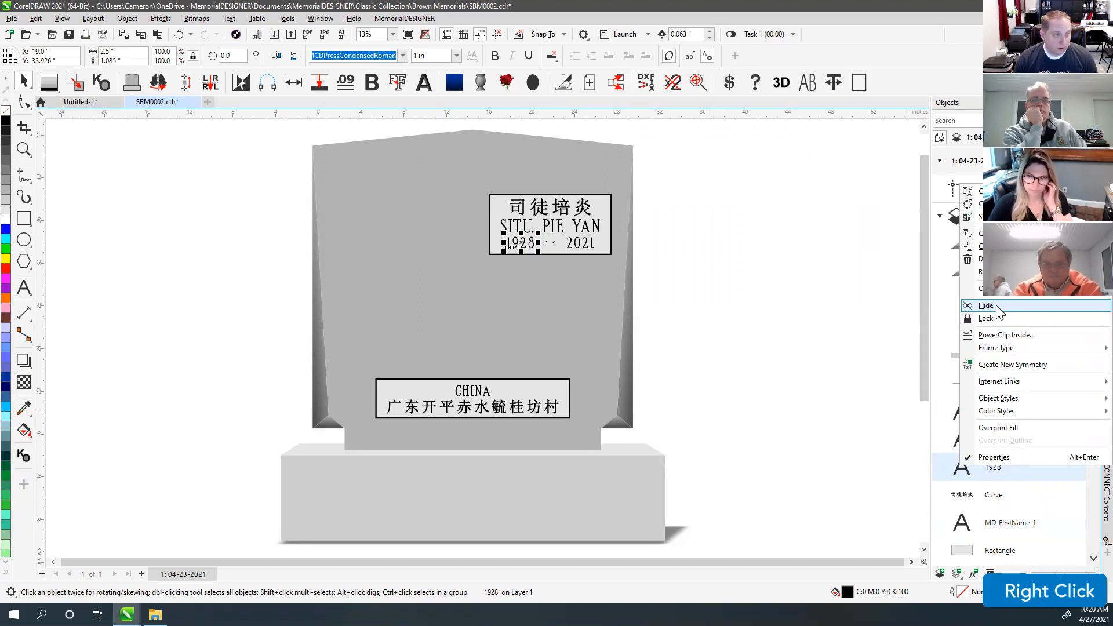
{"action": "left_click", "coordinate": [980, 272]}
{"action": "type", "text": "MD"}
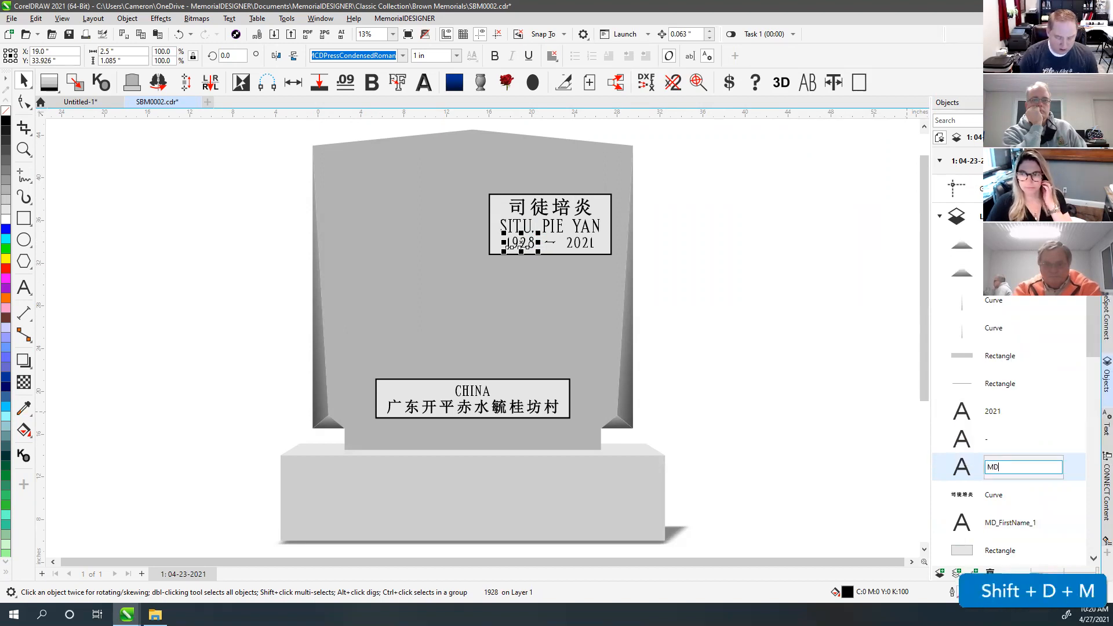
{"action": "type", "text": "_Date"}
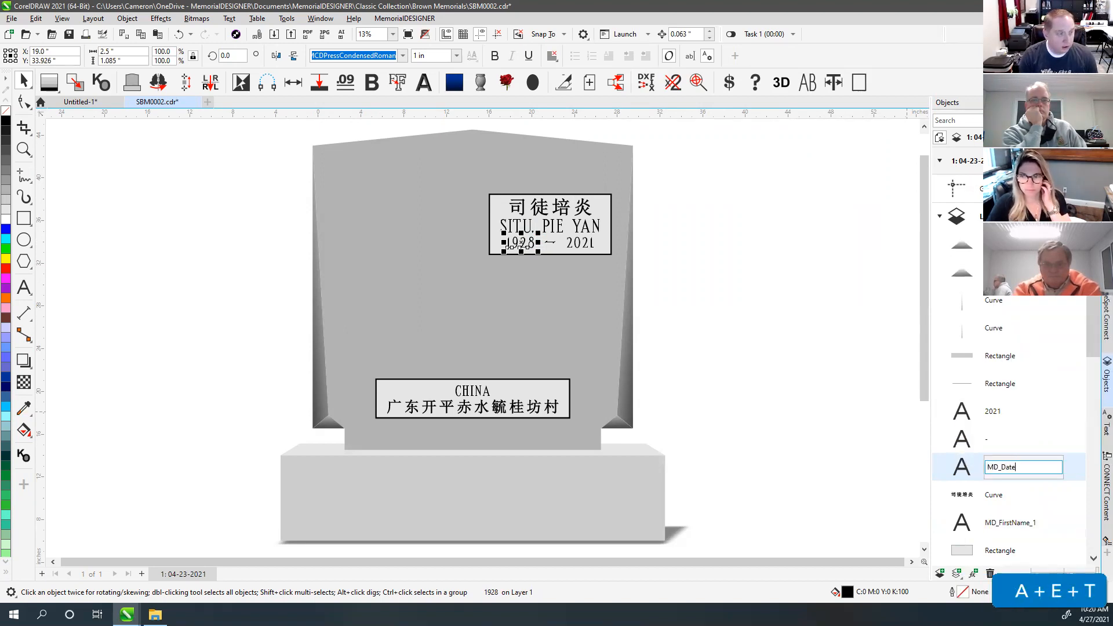
{"action": "type", "text": "OfBir"}
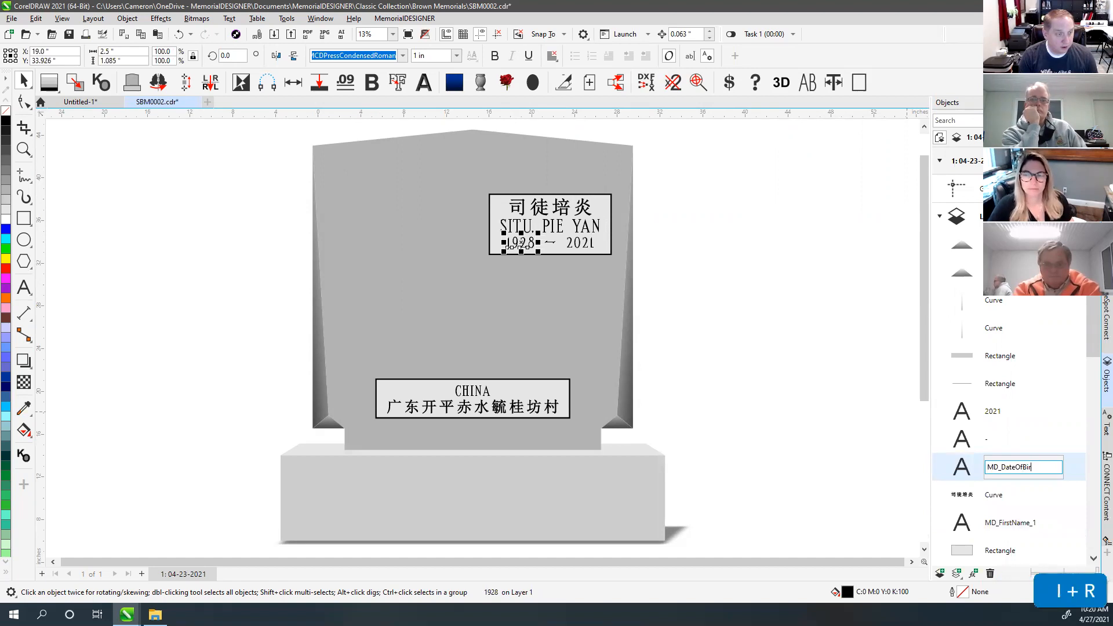
{"action": "type", "text": "th_1"}
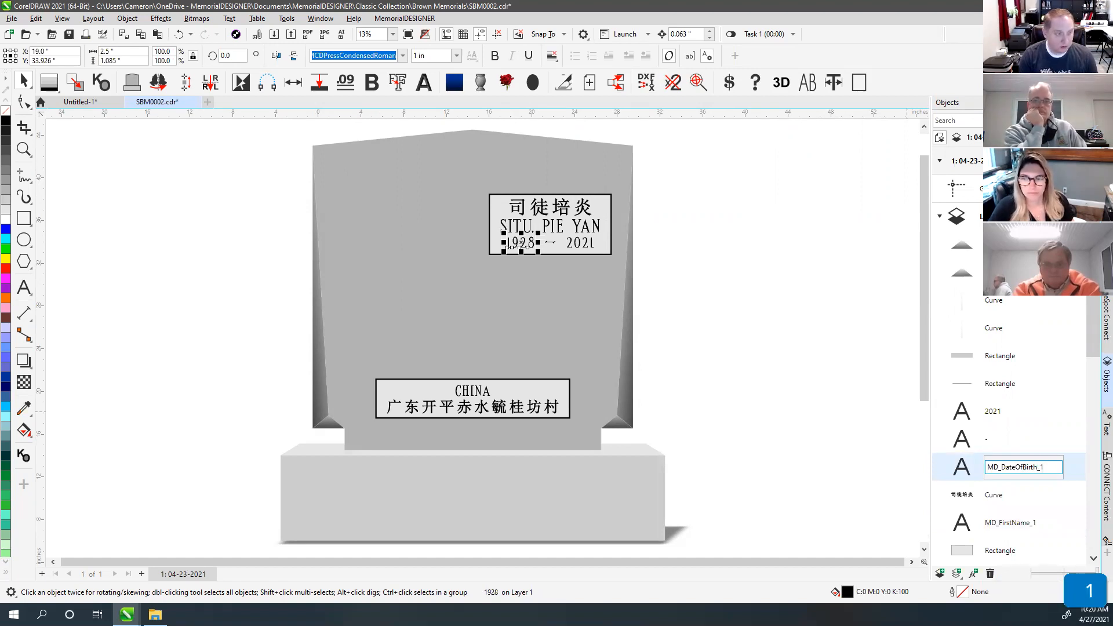
{"action": "key", "text": "Return"}
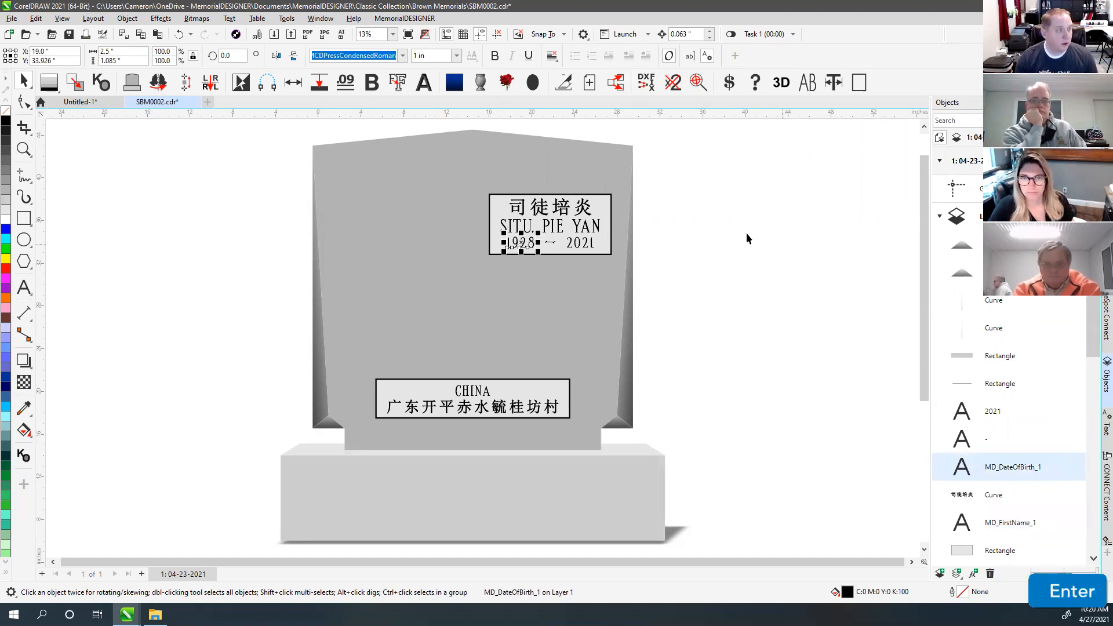
Step: Rename the 2021 date text object to MD_DateOfPassing_1
{"action": "left_click", "coordinate": [576, 244]}
{"action": "right_click", "coordinate": [995, 411]}
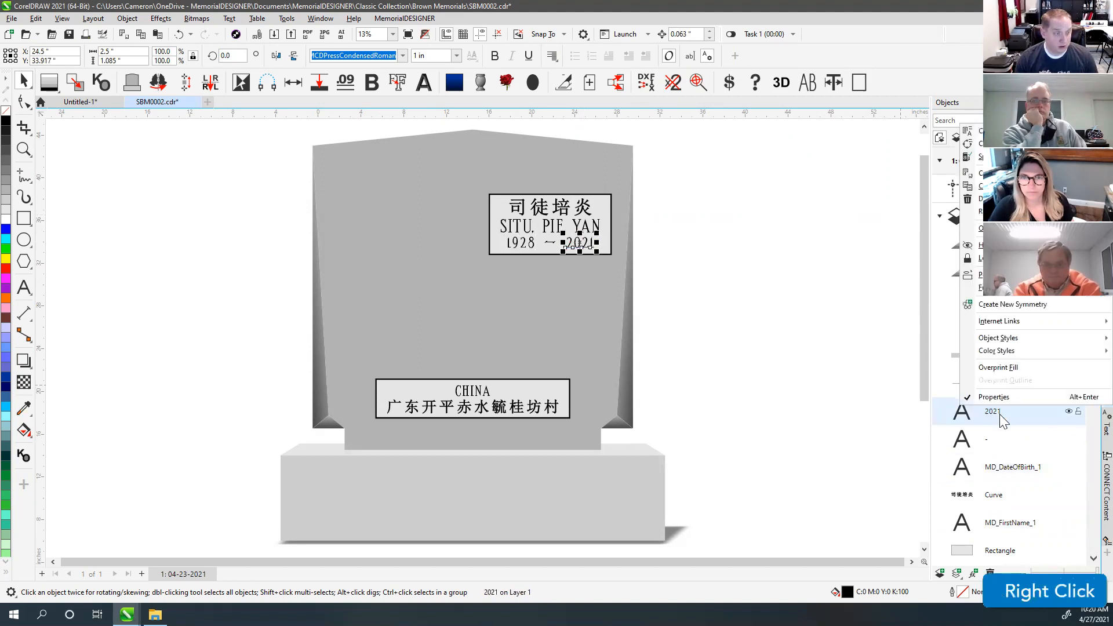
{"action": "left_click", "coordinate": [985, 211]}
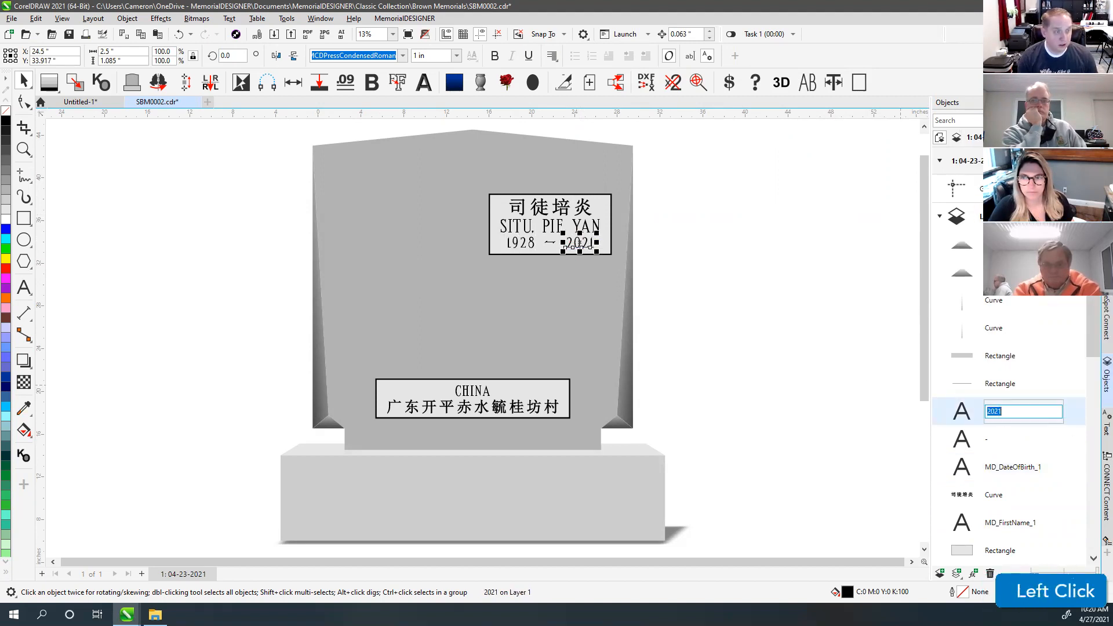
{"action": "type", "text": "MD_Da"}
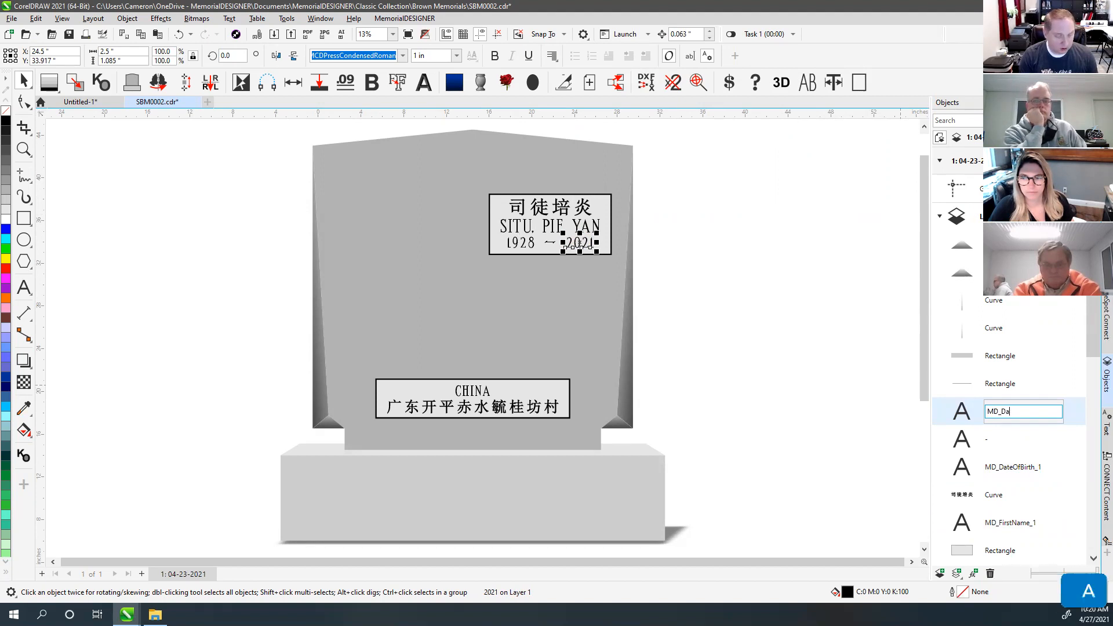
{"action": "type", "text": "teOfPas"}
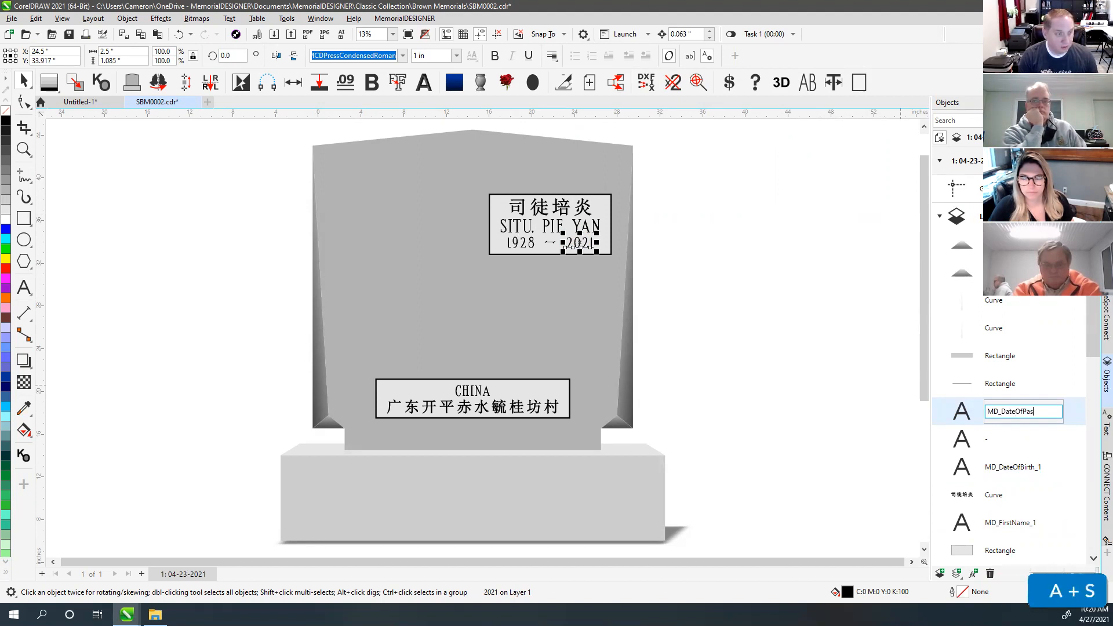
{"action": "type", "text": "sing_1"}
{"action": "key", "text": "Return"}
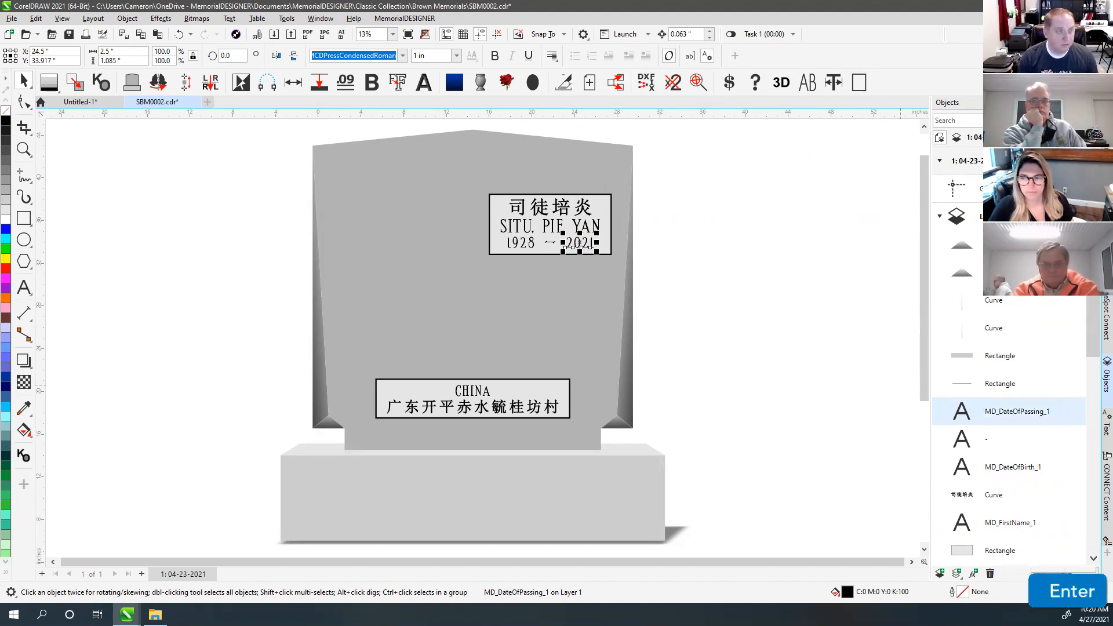
Step: Select and deselect the name text a few times to check its object label
{"action": "left_click", "coordinate": [710, 345]}
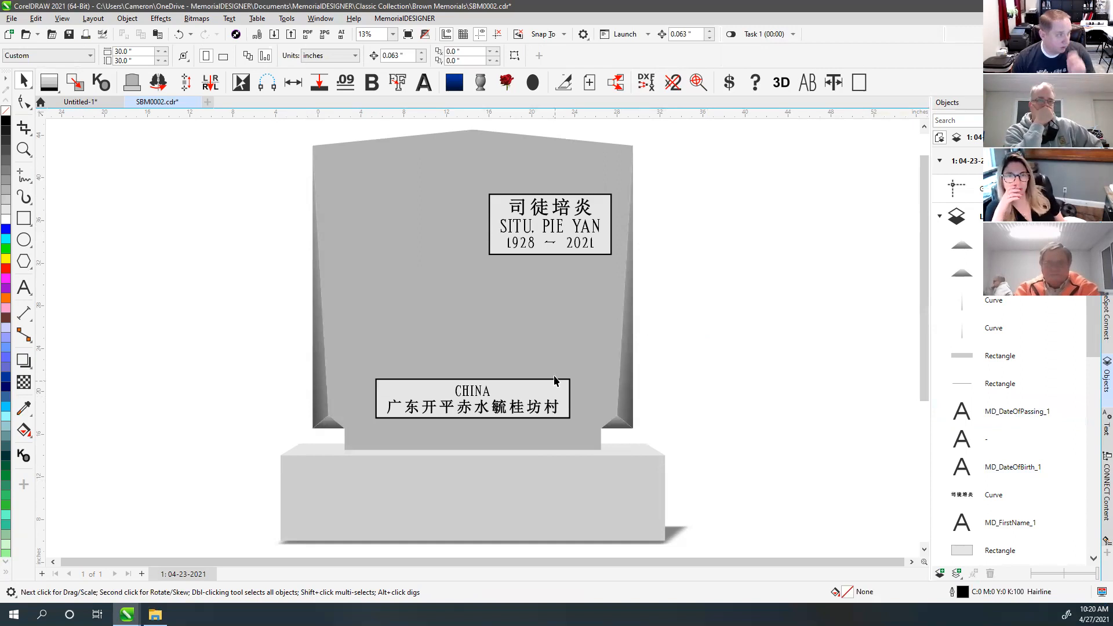
{"action": "left_click", "coordinate": [520, 232]}
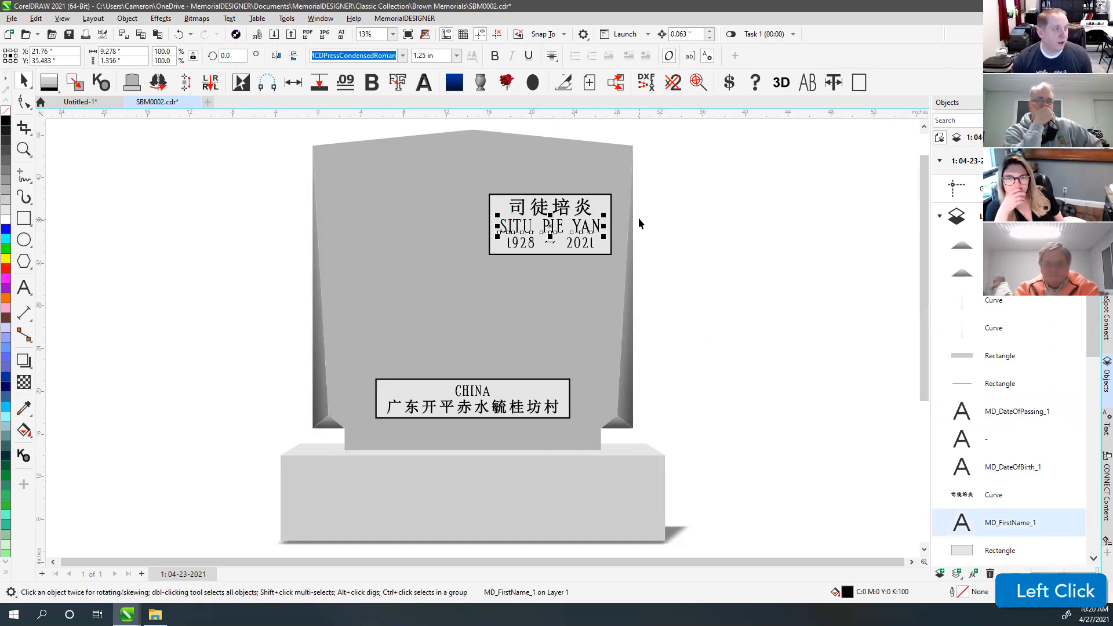
{"action": "left_click", "coordinate": [624, 214]}
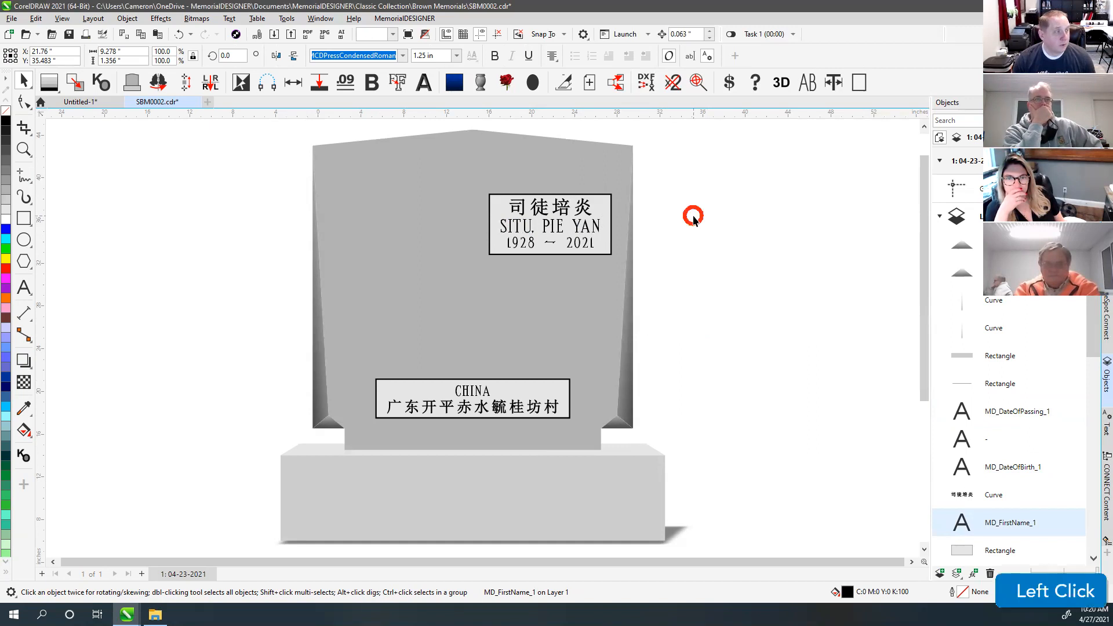
{"action": "left_click", "coordinate": [548, 229]}
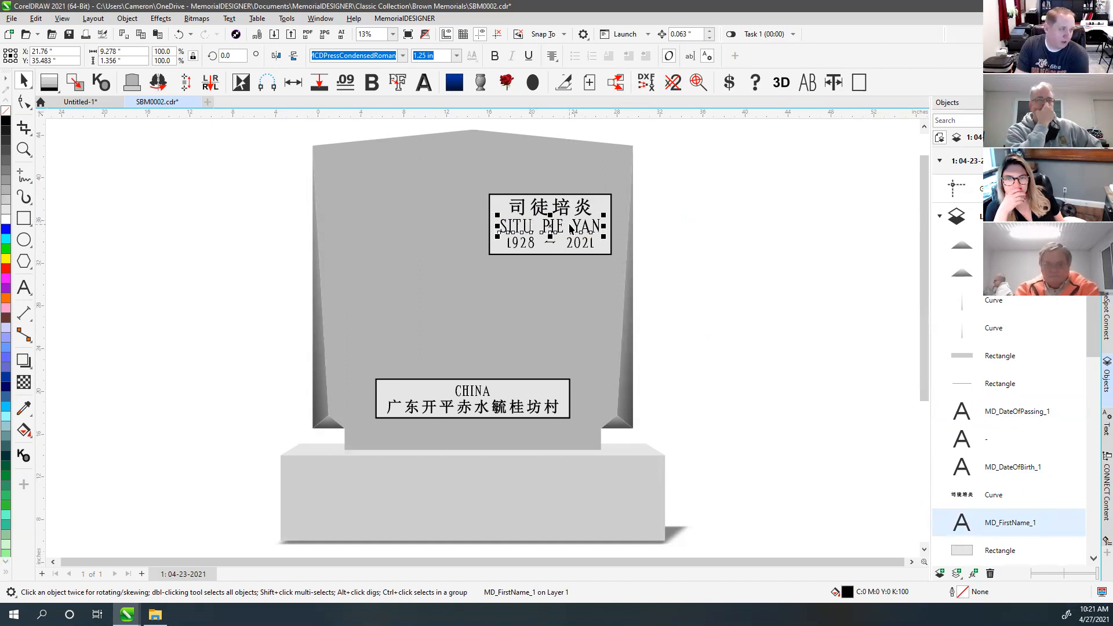
{"action": "left_click", "coordinate": [689, 239]}
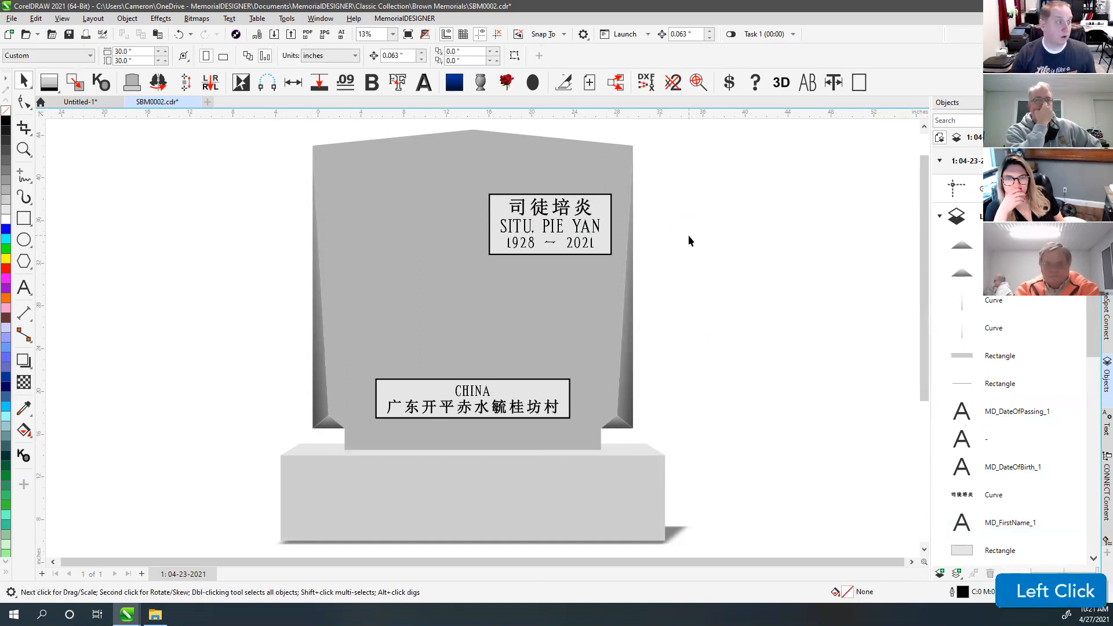
{"action": "left_click", "coordinate": [519, 234]}
Step: Clear the selection, save the SBM0002 memorial drawing and close it
{"action": "left_click", "coordinate": [650, 238]}
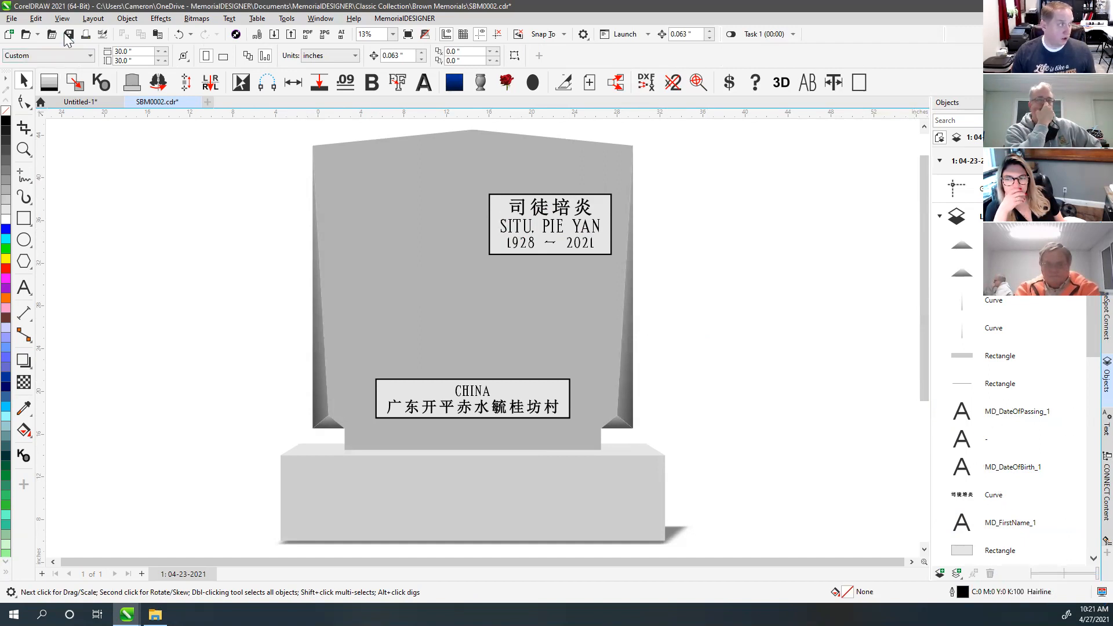
{"action": "left_click", "coordinate": [69, 33]}
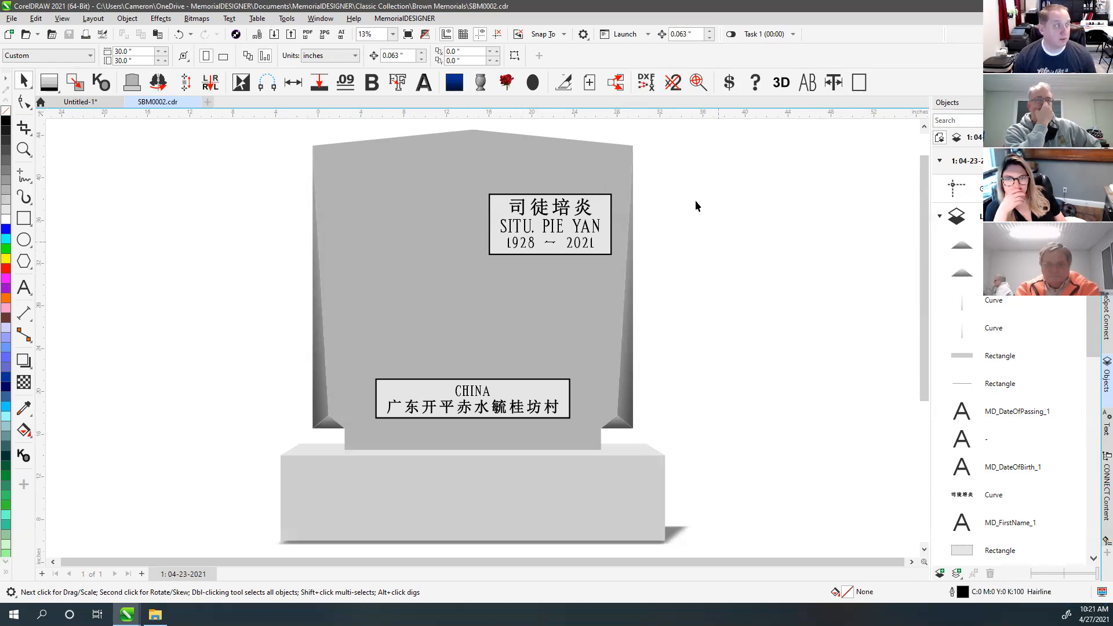
{"action": "left_click", "coordinate": [195, 102]}
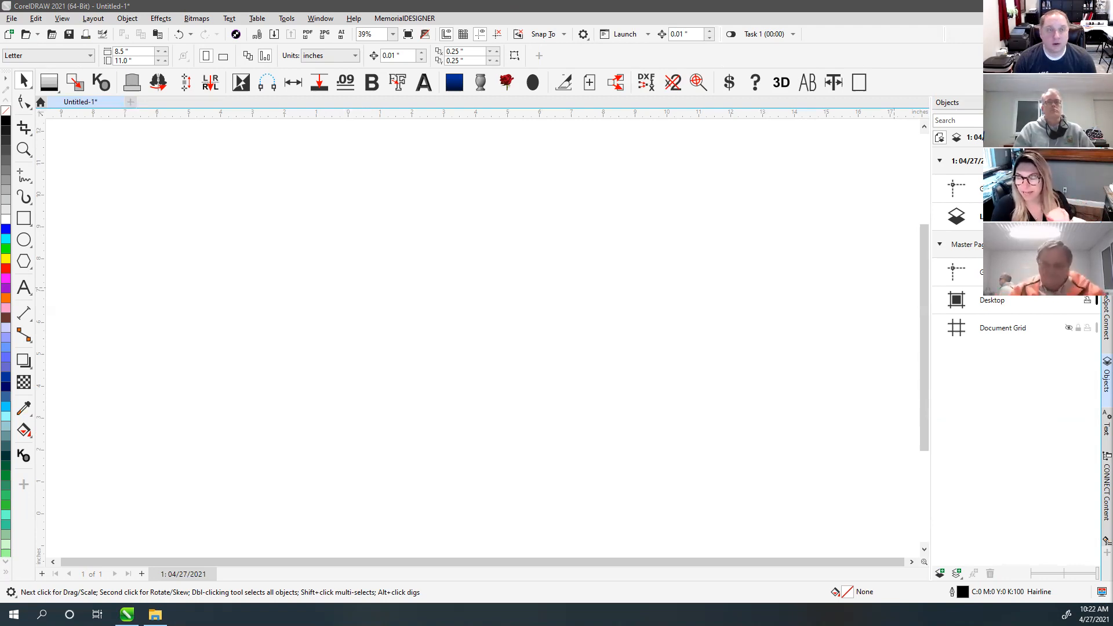
{"action": "left_click", "coordinate": [737, 201]}
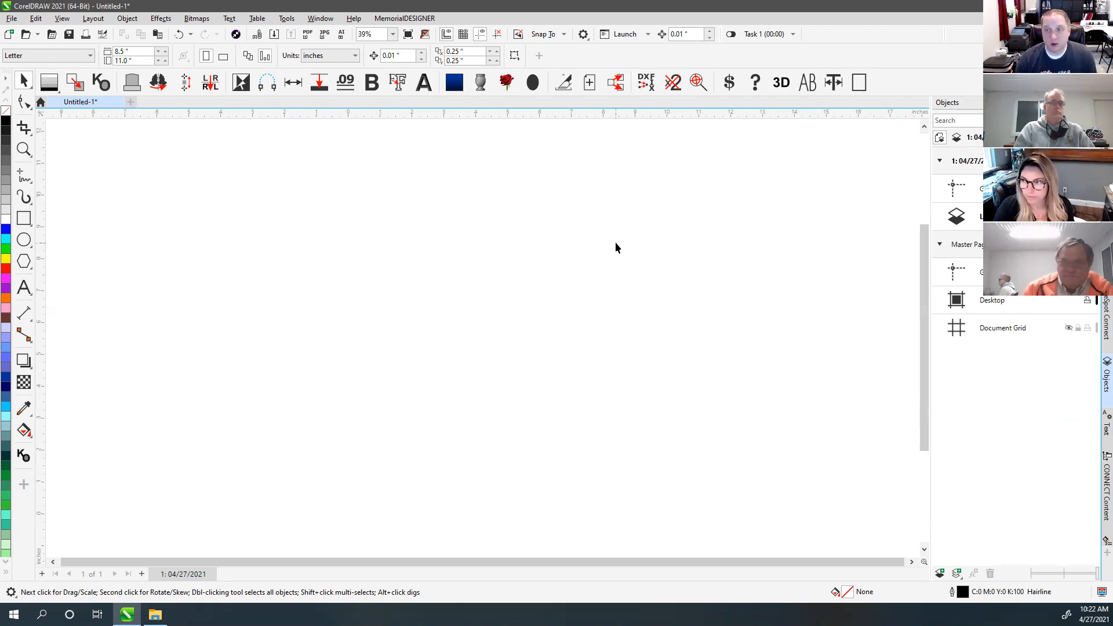
Step: Start Save As for Untitled-1 in the Classic Collection folder and maximize the dialog
{"action": "left_click", "coordinate": [15, 21]}
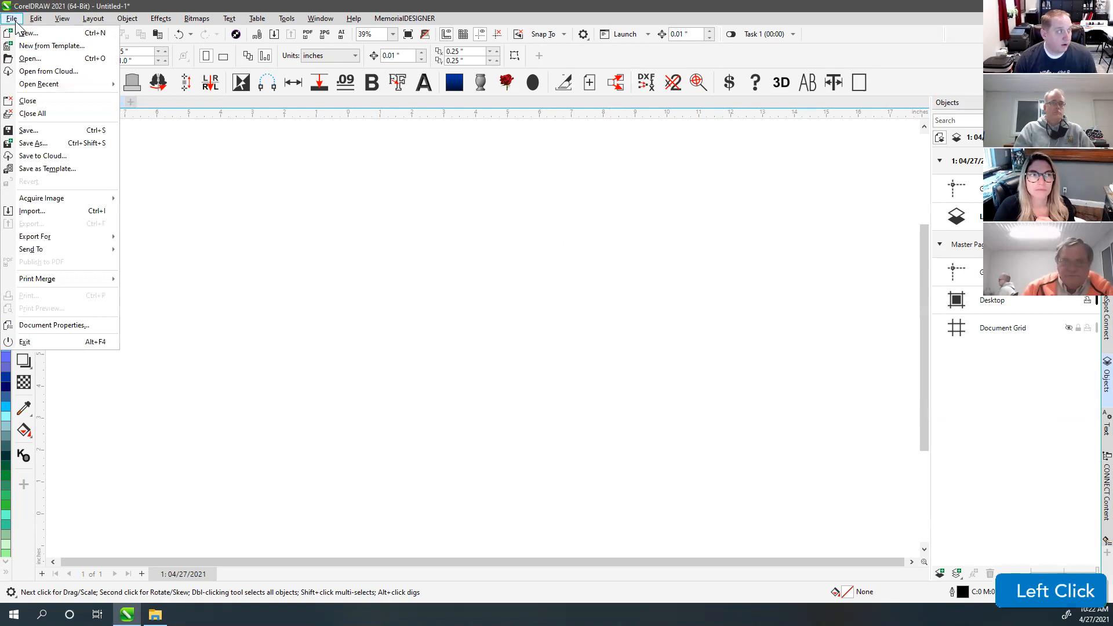
{"action": "left_click", "coordinate": [57, 149]}
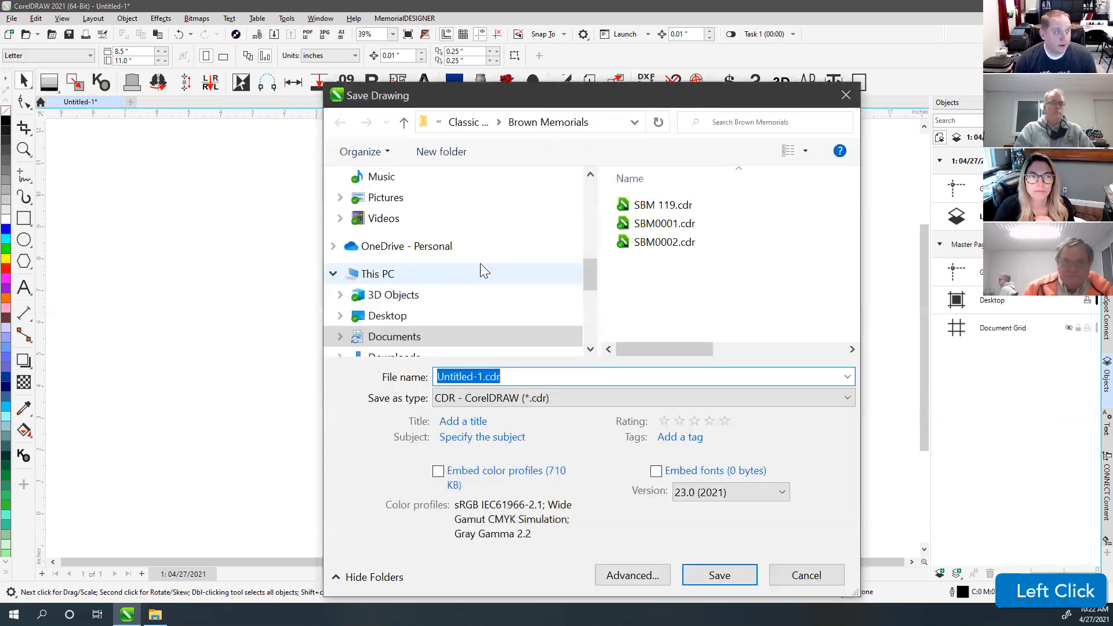
{"action": "left_click", "coordinate": [463, 119]}
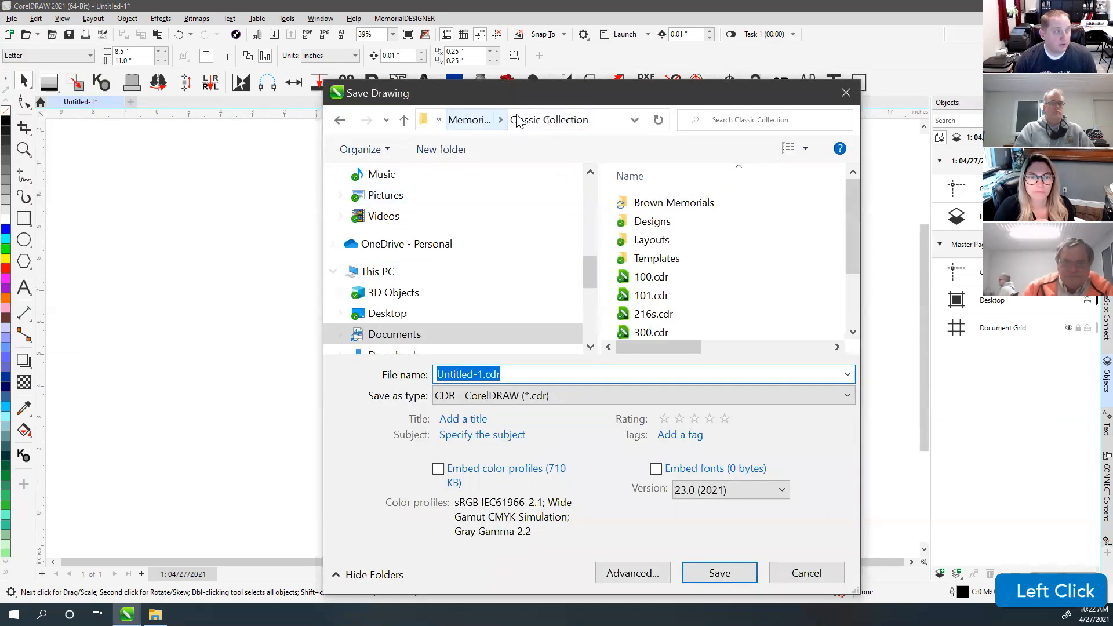
{"action": "double_click", "coordinate": [466, 86]}
Step: Inspect the address path, highlighting its OneDrive - MemorialDESIGNER portion
{"action": "left_click", "coordinate": [507, 40]}
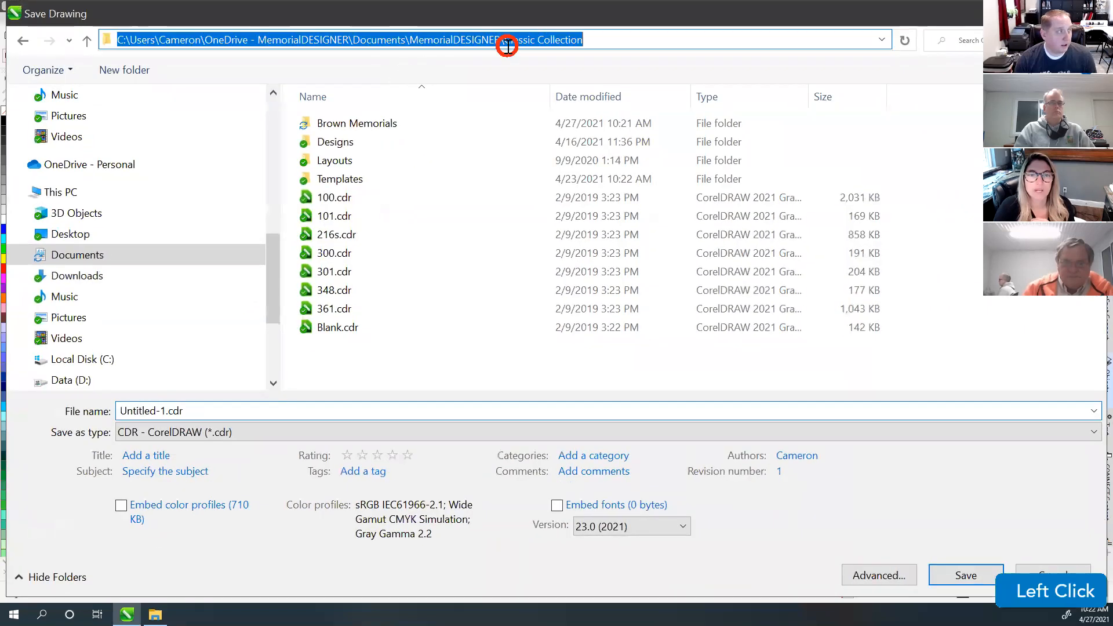
{"action": "left_click_drag", "start_coordinate": [204, 40], "coordinate": [359, 41]}
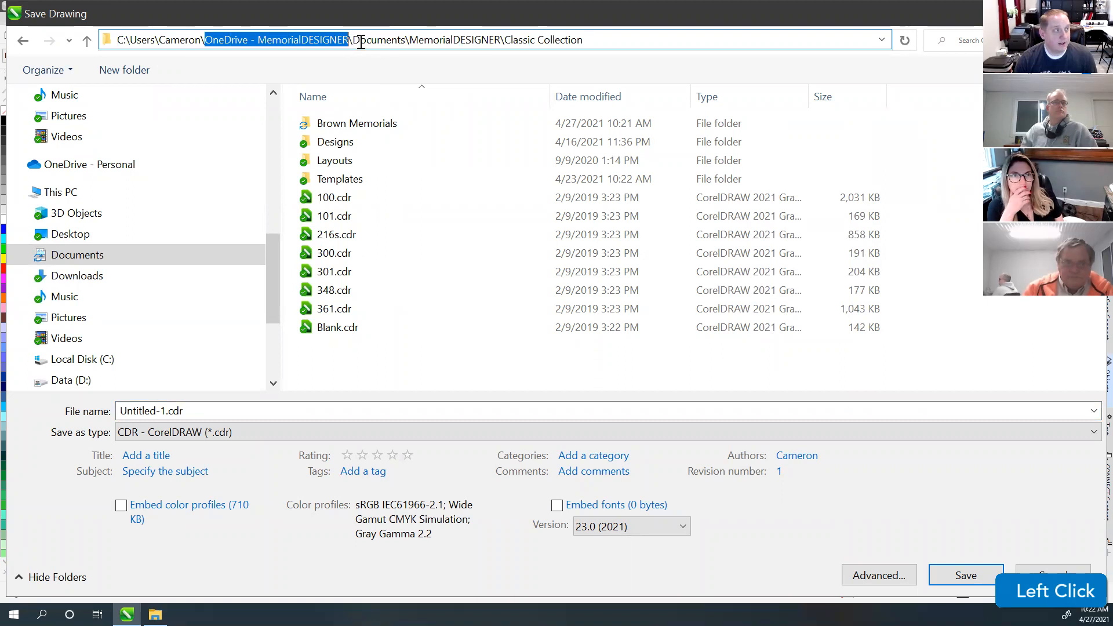
{"action": "left_click", "coordinate": [581, 44]}
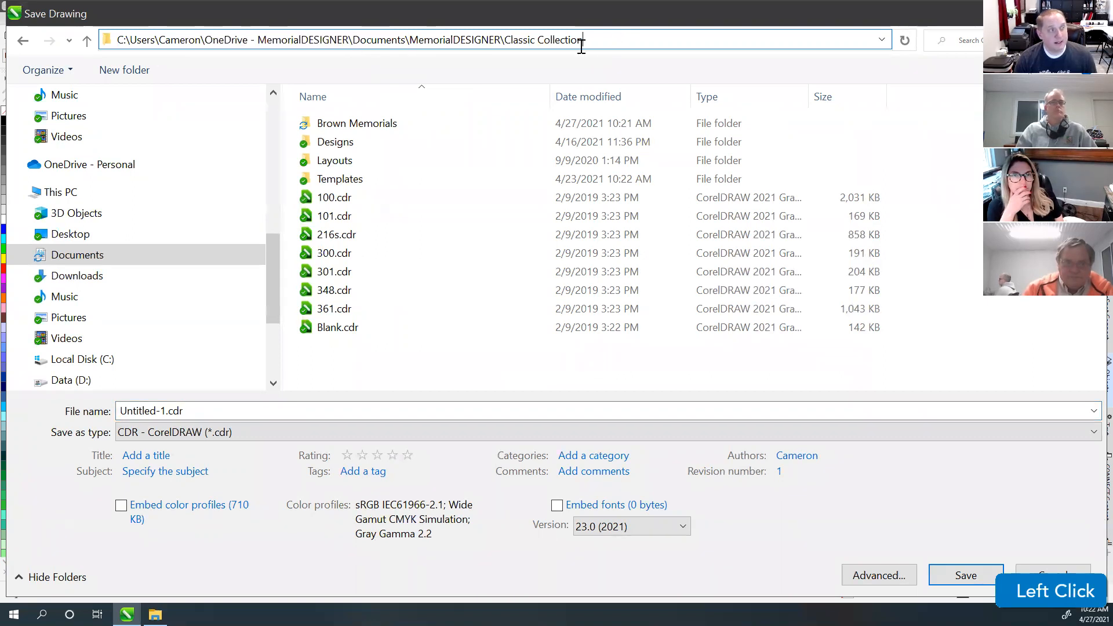
{"action": "left_click_drag", "start_coordinate": [273, 290], "coordinate": [271, 185]}
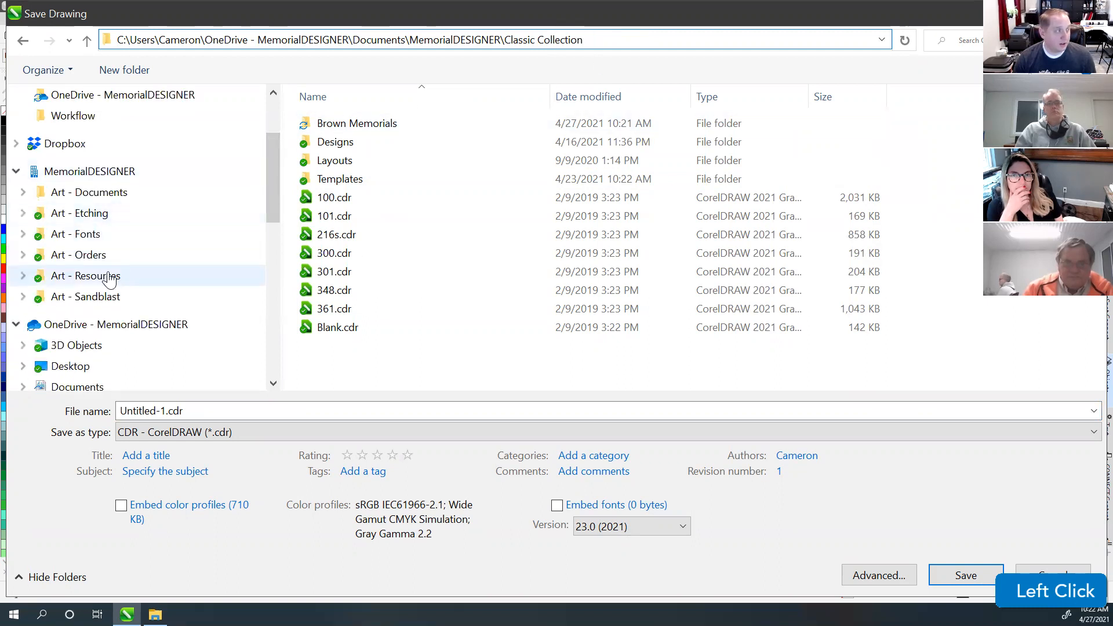
Step: Browse MemorialDESIGNER, expanding Art - Sandblast and opening Classic Collection 2021
{"action": "left_click", "coordinate": [93, 177]}
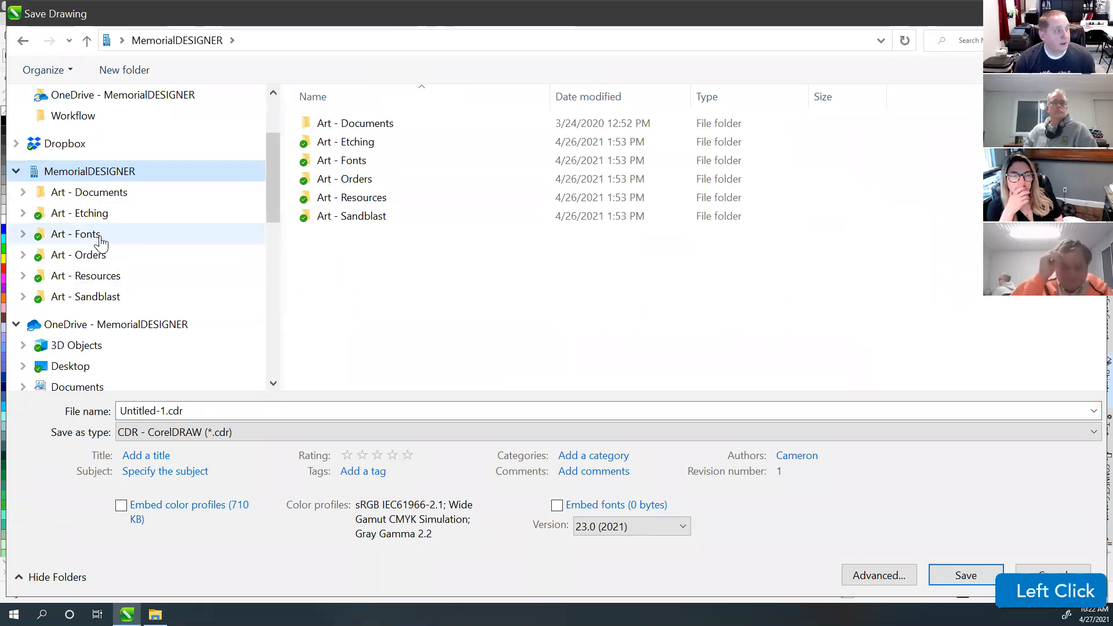
{"action": "left_click", "coordinate": [22, 296]}
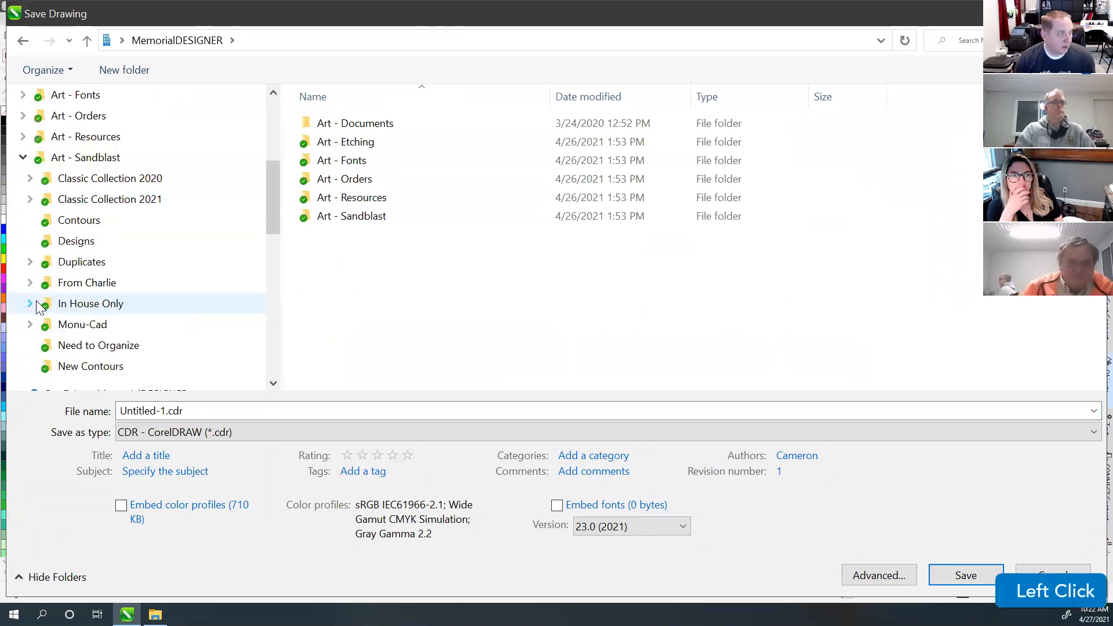
{"action": "left_click", "coordinate": [113, 199]}
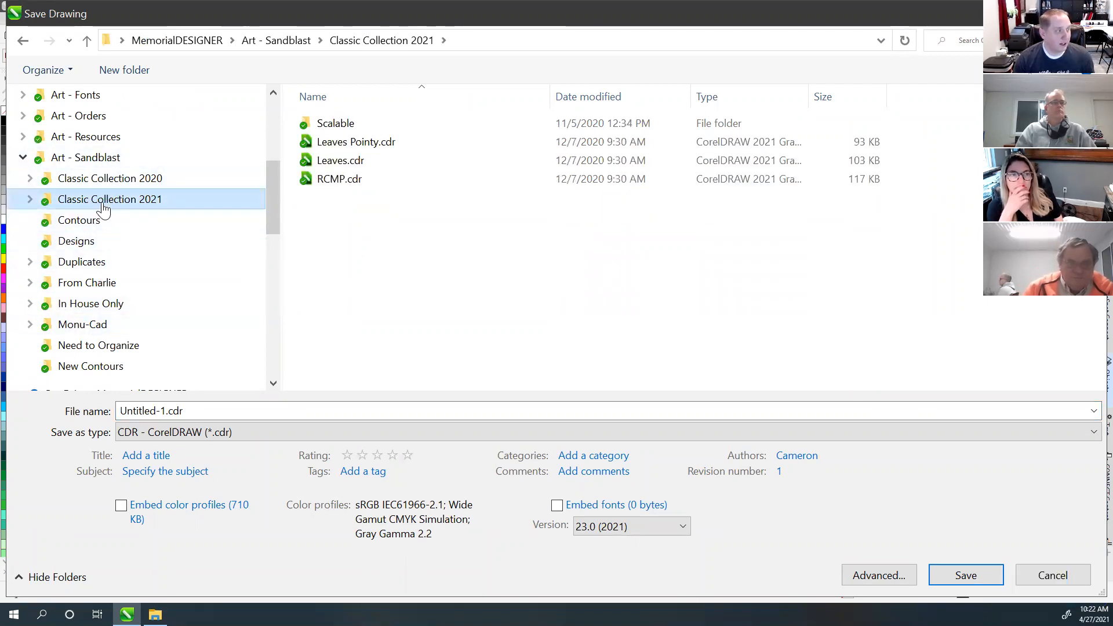
{"action": "left_click", "coordinate": [23, 157]}
{"action": "scroll", "coordinate": [87, 200], "scroll_direction": "up", "scroll_amount": 2}
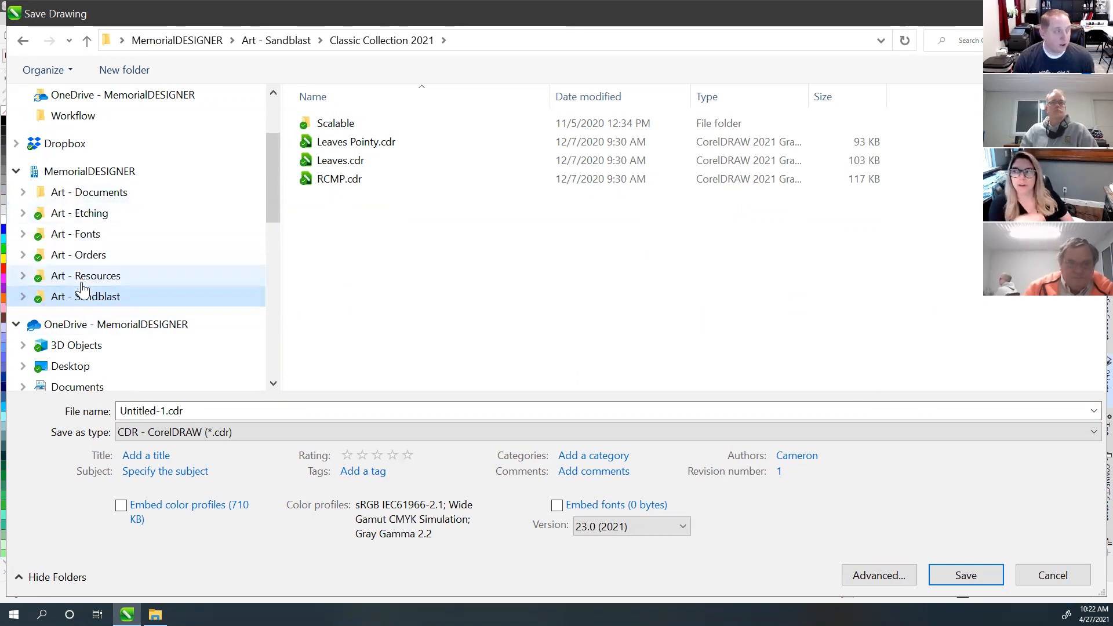
Step: Move through OneDrive - MemorialDESIGNER to the OneDrive - Personal folder and browse it
{"action": "left_click", "coordinate": [113, 174]}
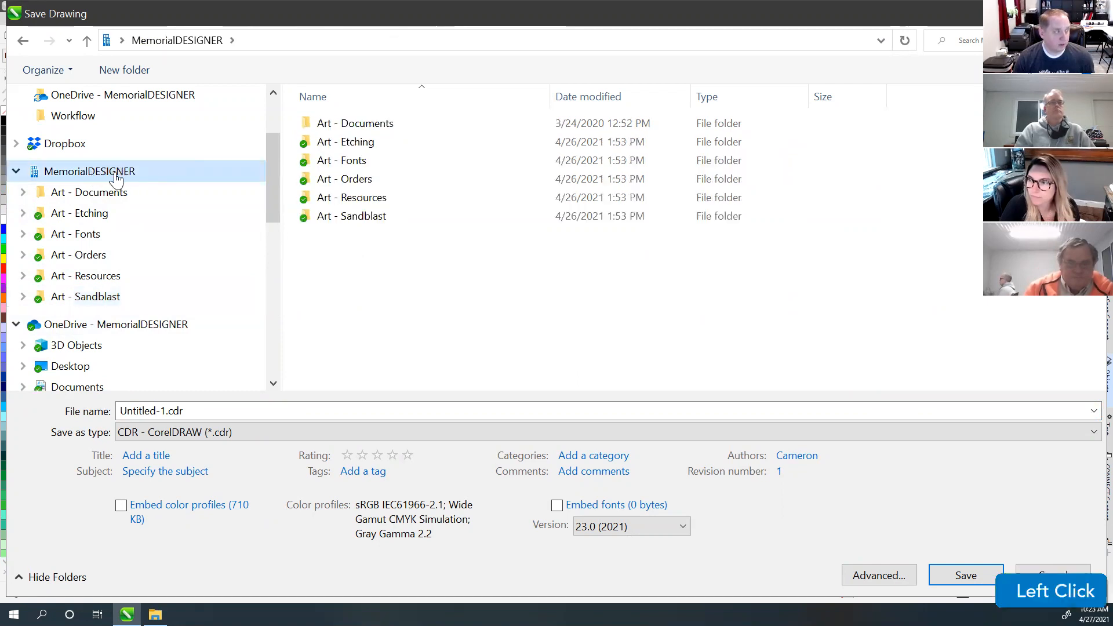
{"action": "scroll", "coordinate": [103, 267], "scroll_direction": "down", "scroll_amount": 1}
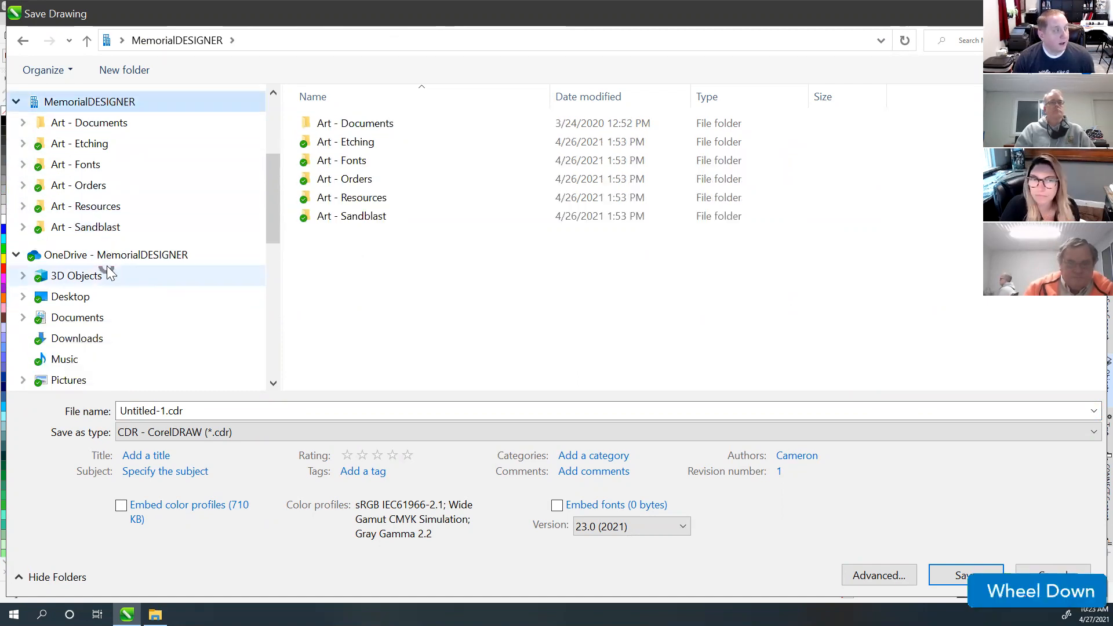
{"action": "left_click", "coordinate": [102, 261]}
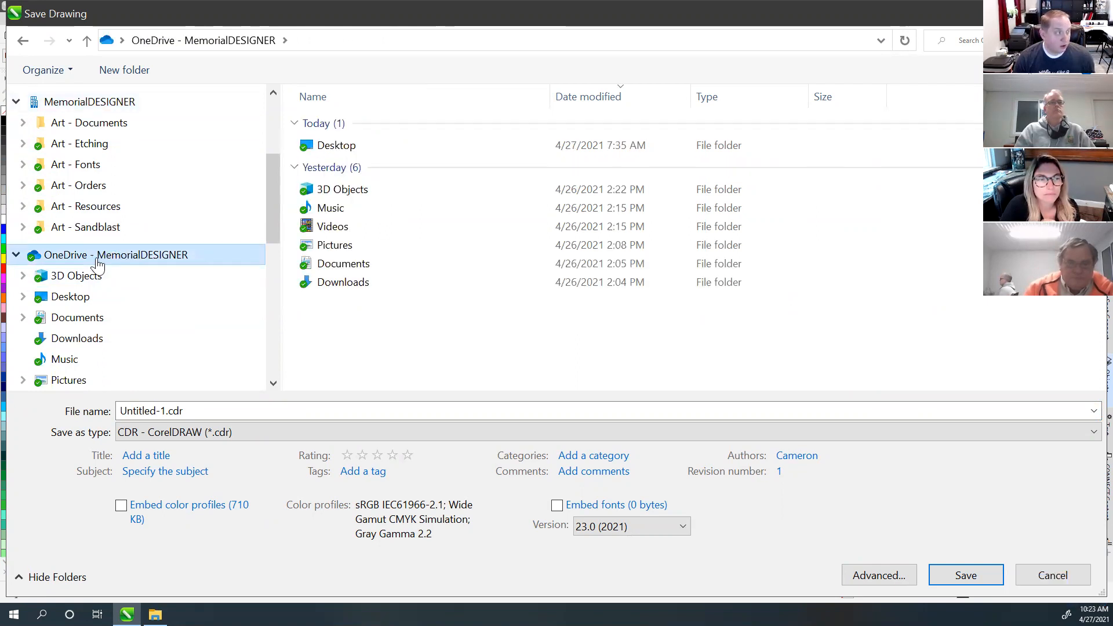
{"action": "scroll", "coordinate": [97, 264], "scroll_direction": "down", "scroll_amount": 1}
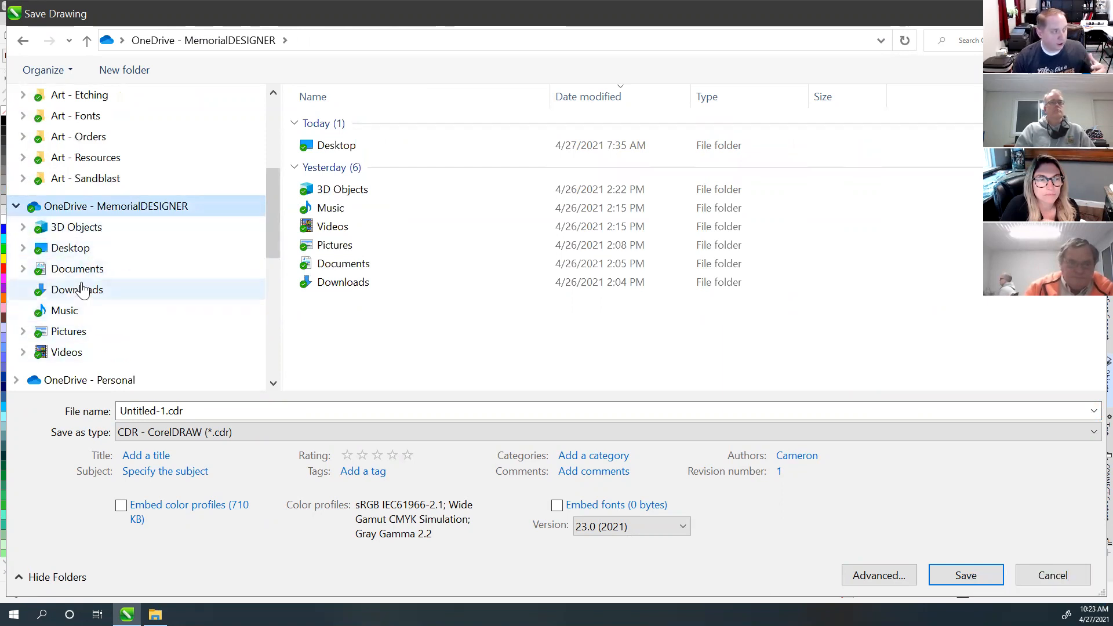
{"action": "scroll", "coordinate": [100, 255], "scroll_direction": "down", "scroll_amount": 1}
{"action": "left_click", "coordinate": [71, 297]}
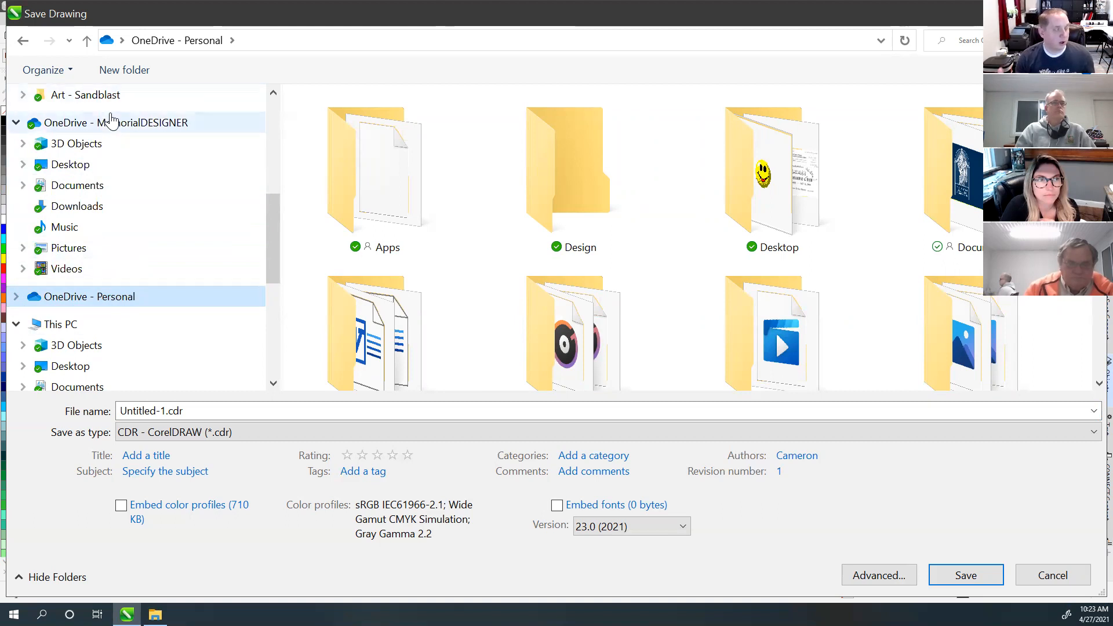
{"action": "scroll", "coordinate": [112, 127], "scroll_direction": "up", "scroll_amount": 3}
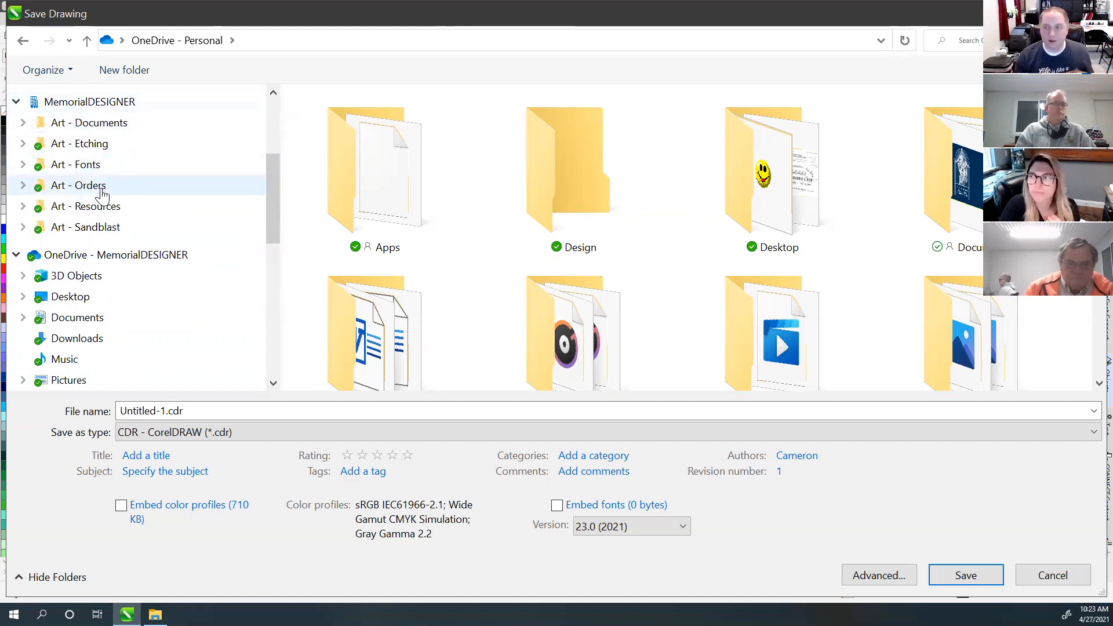
{"action": "scroll", "coordinate": [101, 195], "scroll_direction": "down", "scroll_amount": 2}
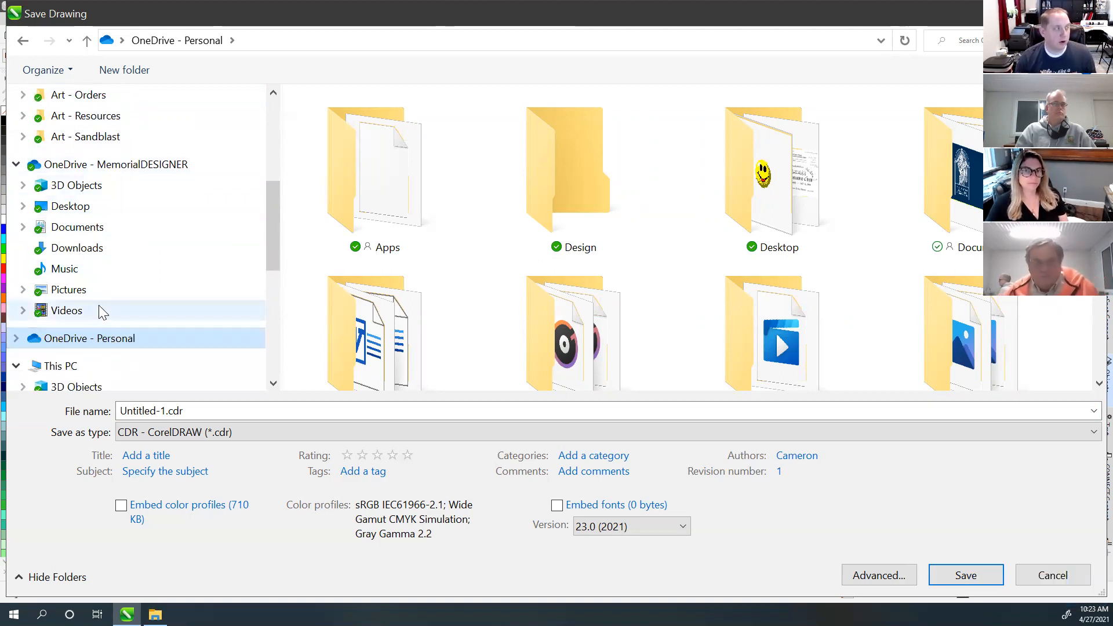
{"action": "scroll", "coordinate": [100, 304], "scroll_direction": "up", "scroll_amount": 2}
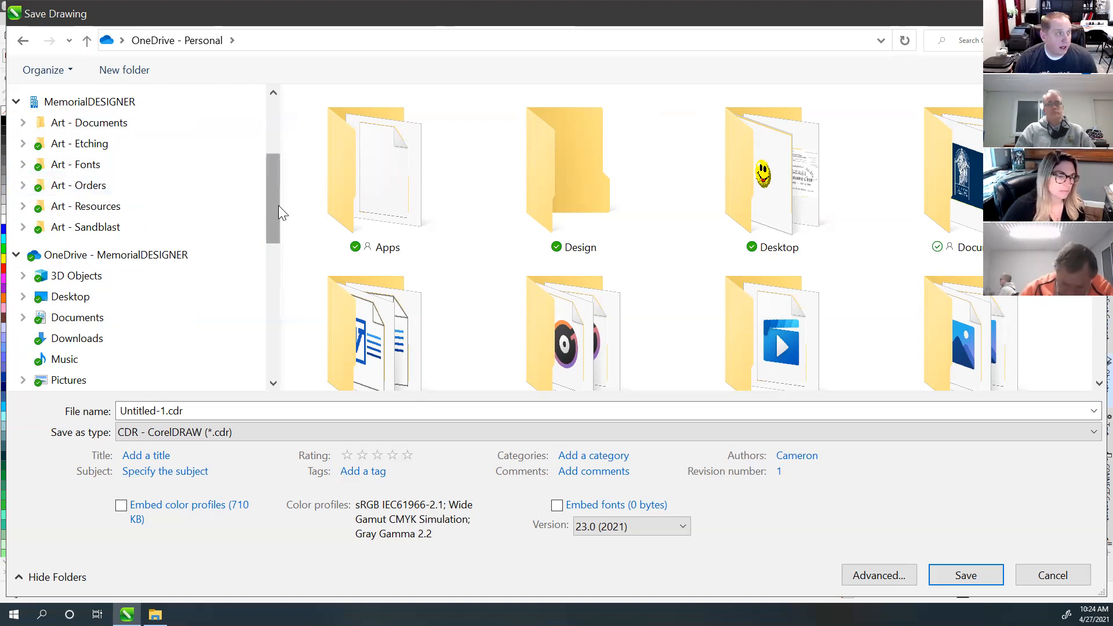
{"action": "left_click_drag", "start_coordinate": [278, 205], "coordinate": [277, 188]}
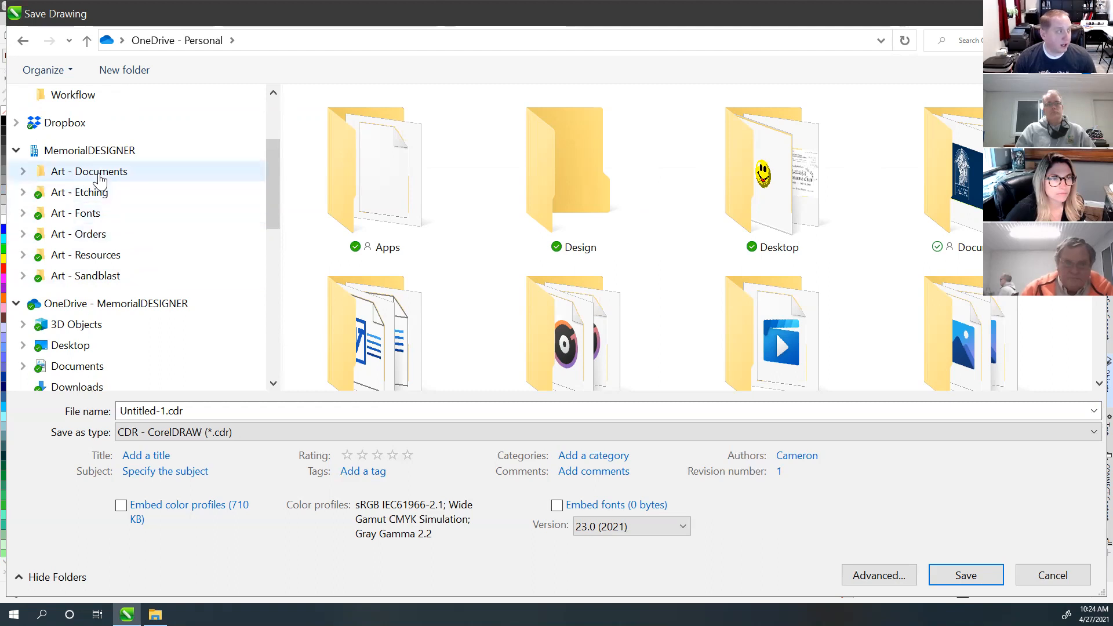
{"action": "scroll", "coordinate": [100, 178], "scroll_direction": "down", "scroll_amount": 1}
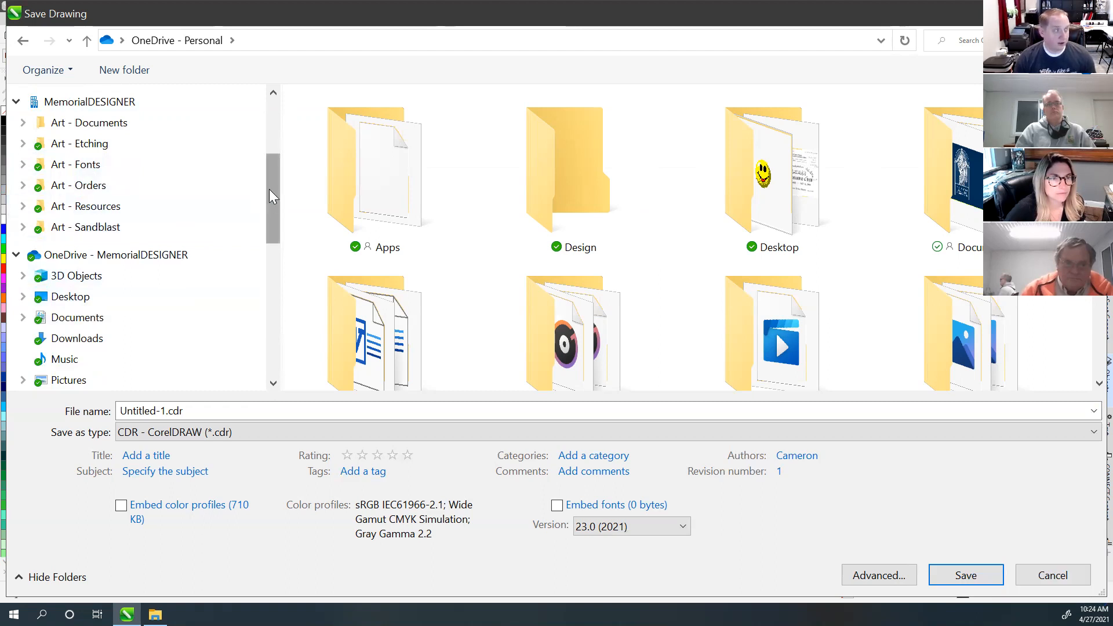
{"action": "mouse_move", "coordinate": [269, 189]}
{"action": "left_mouse_down"}
{"action": "mouse_move", "coordinate": [271, 205]}
{"action": "mouse_move", "coordinate": [272, 175]}
{"action": "left_mouse_up"}
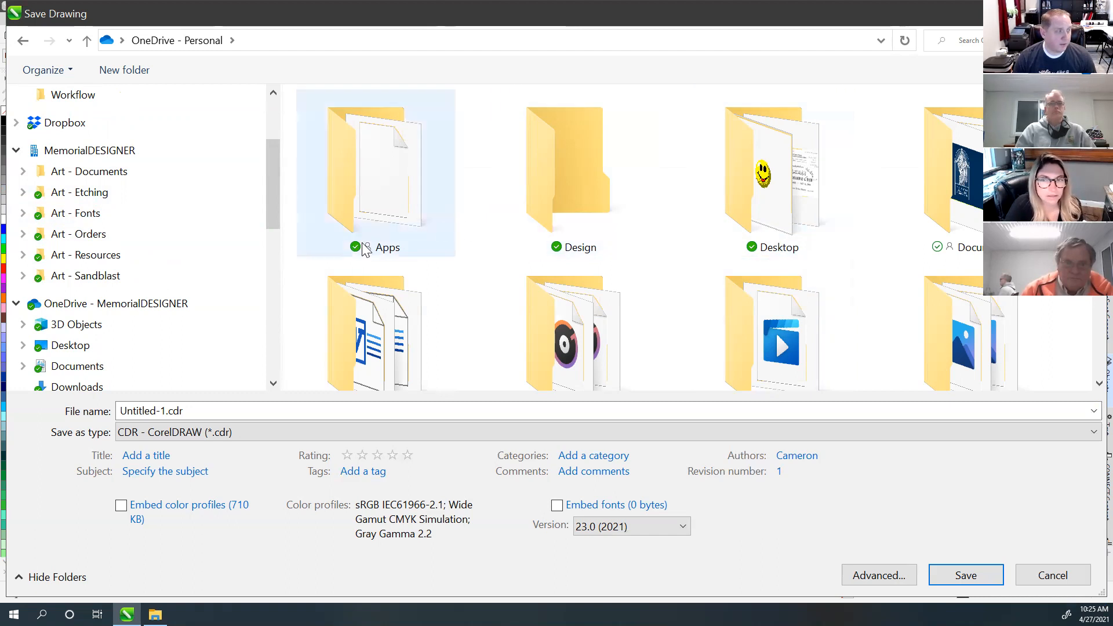
Step: Step through Art - Etching and Art - Fonts to the Art - Orders folder of company folders
{"action": "left_click", "coordinate": [52, 191]}
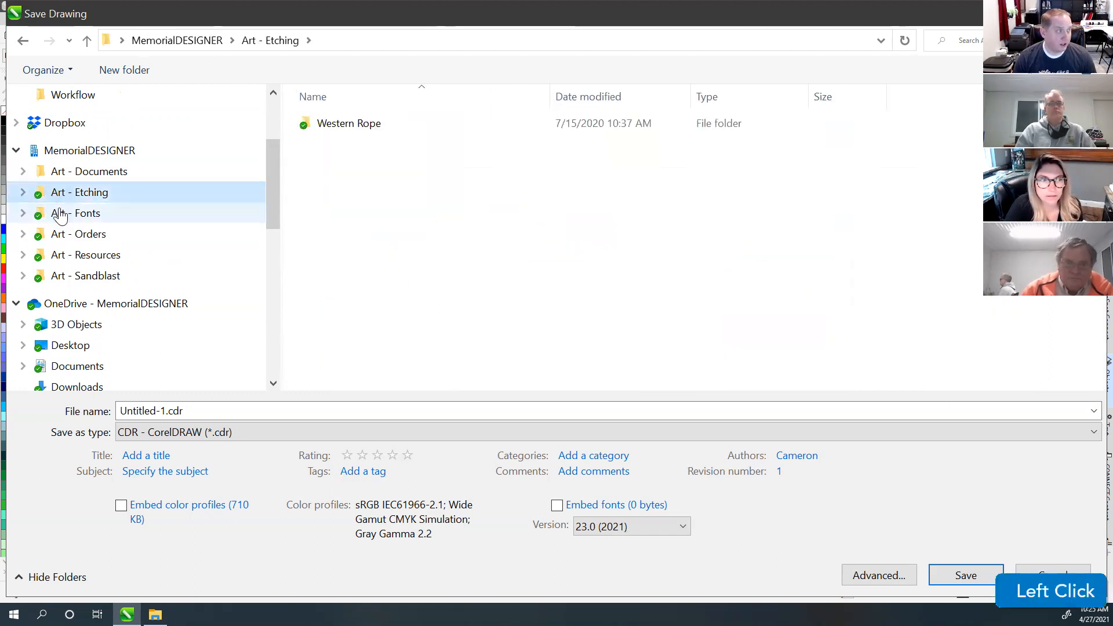
{"action": "left_click", "coordinate": [65, 213]}
{"action": "left_click", "coordinate": [68, 234]}
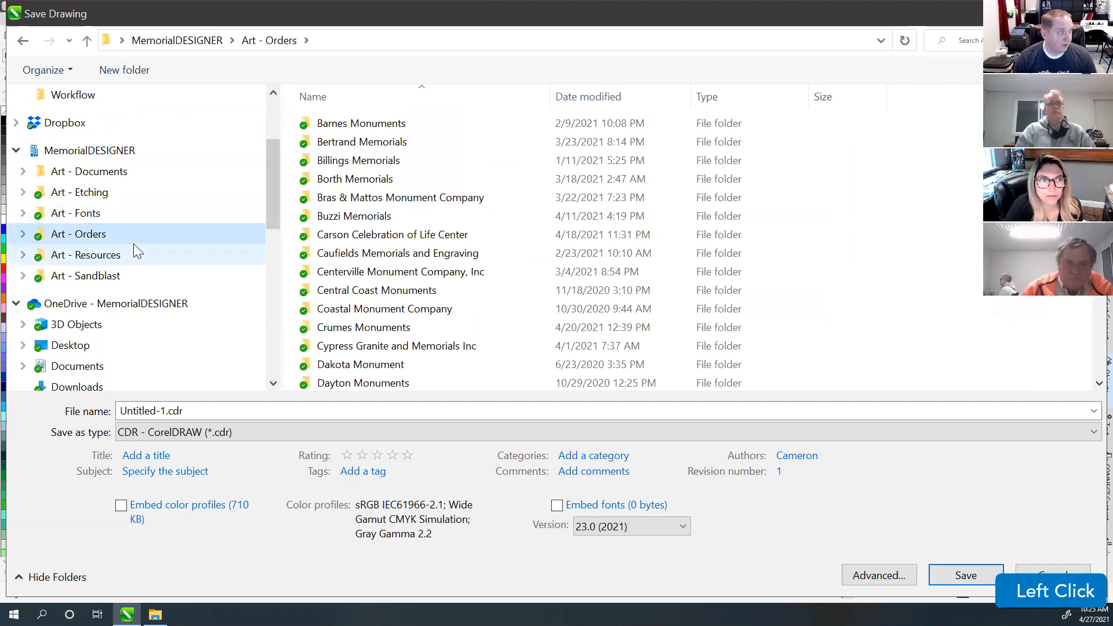
{"action": "scroll", "coordinate": [143, 222], "scroll_direction": "down", "scroll_amount": 2}
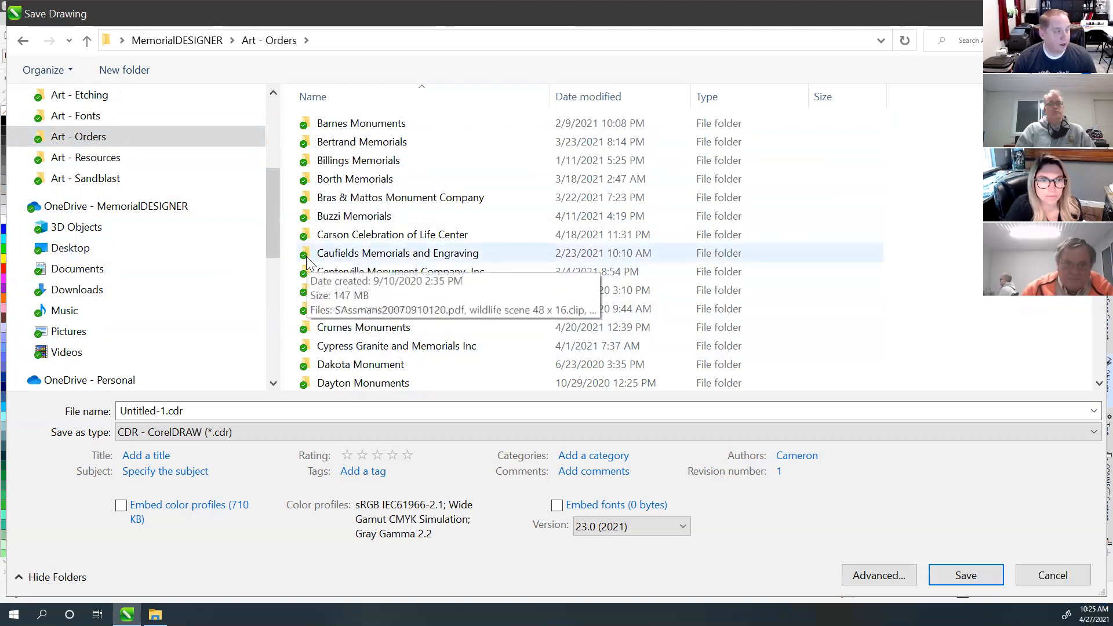
{"action": "left_click", "coordinate": [1053, 575]}
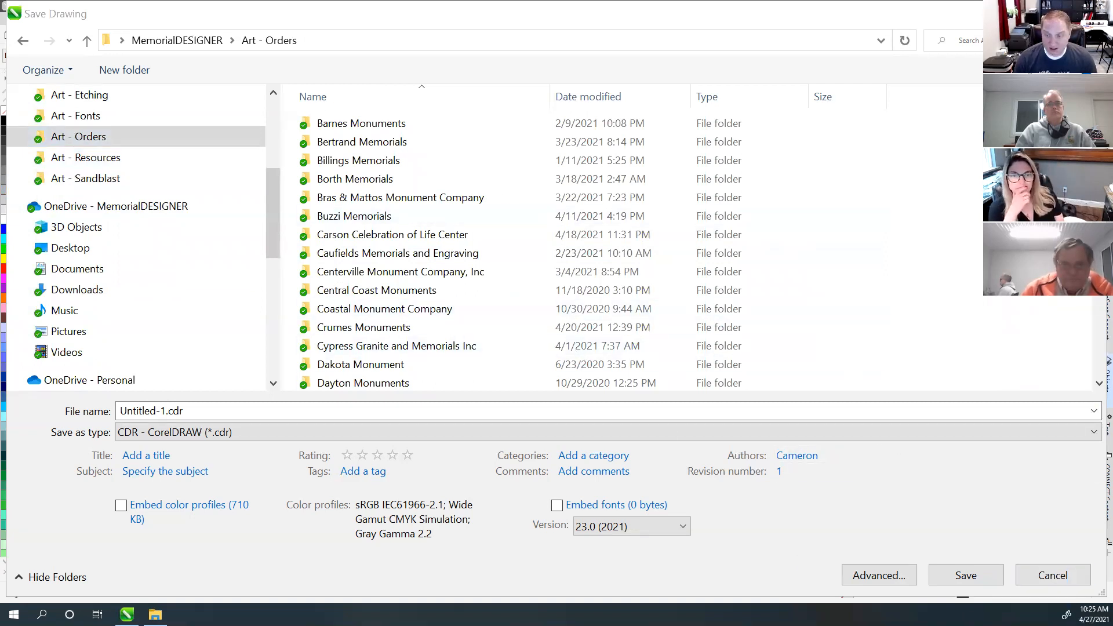
{"action": "right_click", "coordinate": [939, 278]}
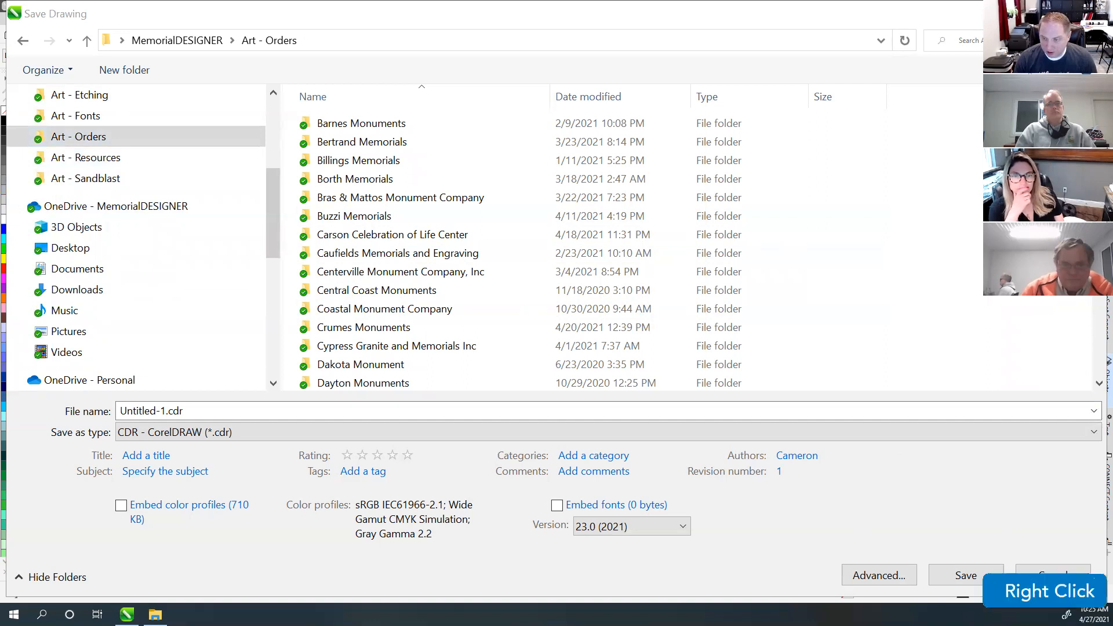
Step: Close the OneDrive settings window and cancel the Save Drawing dialog with Esc
{"action": "left_click", "coordinate": [939, 278]}
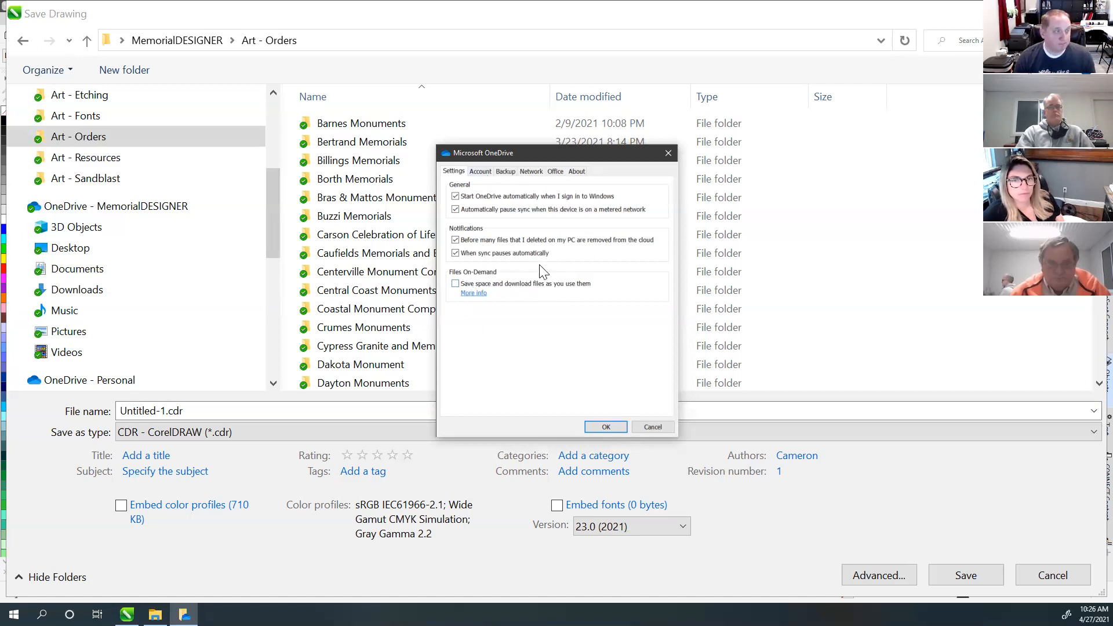
{"action": "left_click", "coordinate": [653, 427]}
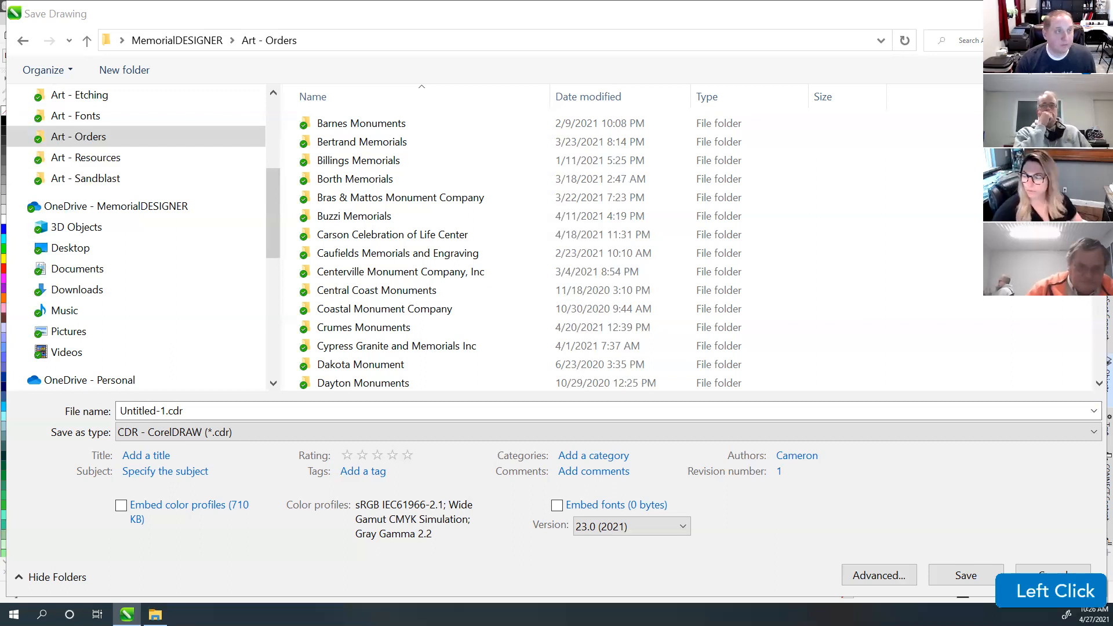
{"action": "key", "text": "Escape"}
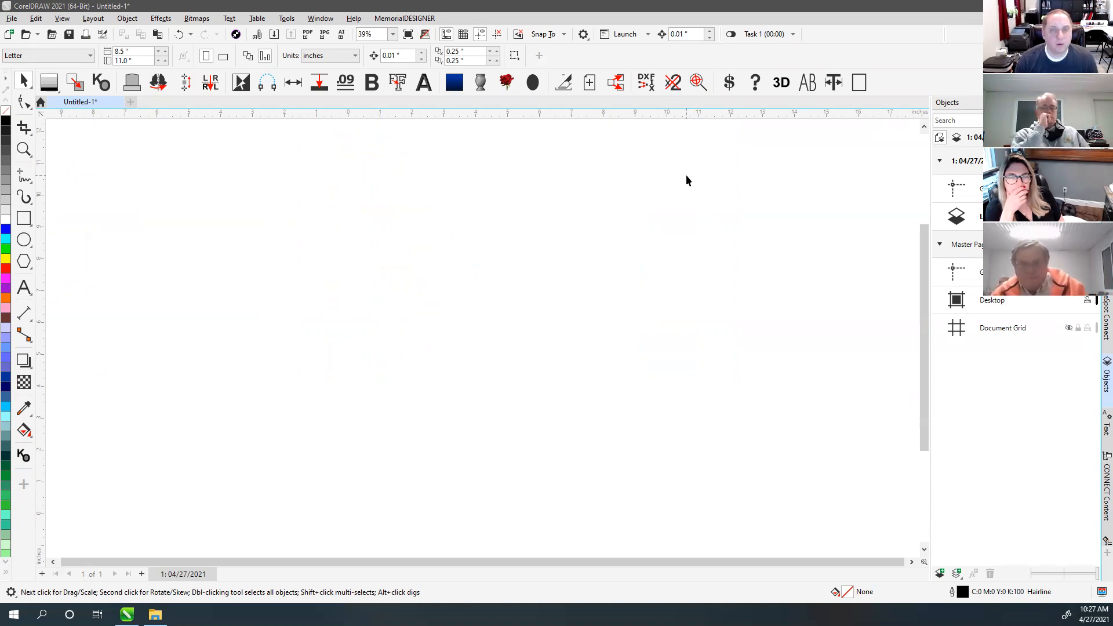
Step: Bring the drawing window forward and select the Rectangle tool
{"action": "left_click", "coordinate": [375, 207]}
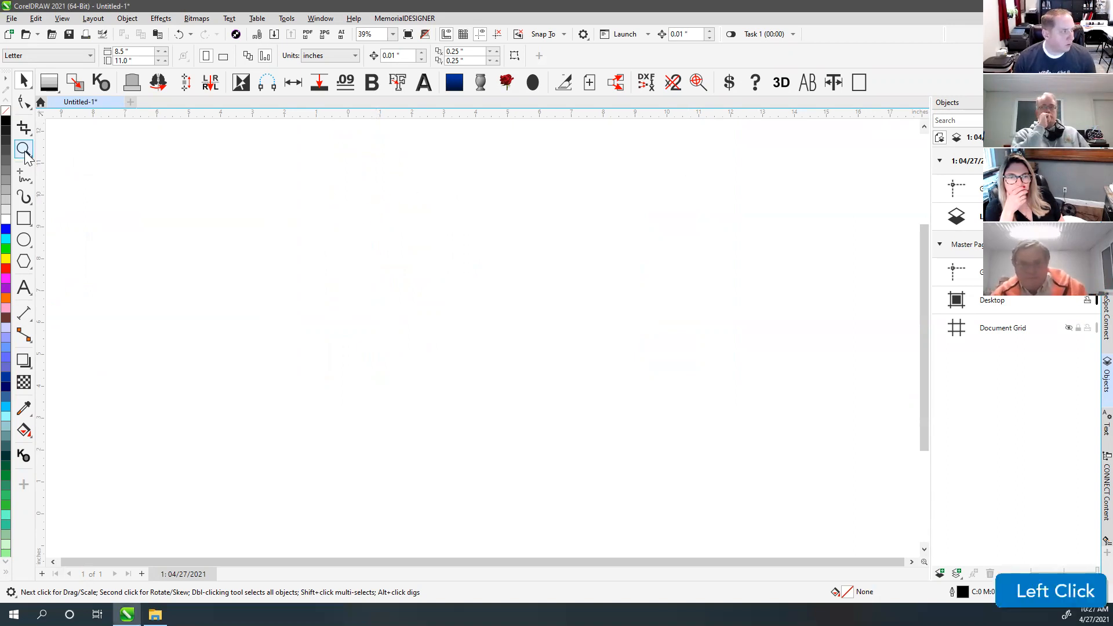
{"action": "left_click", "coordinate": [24, 218]}
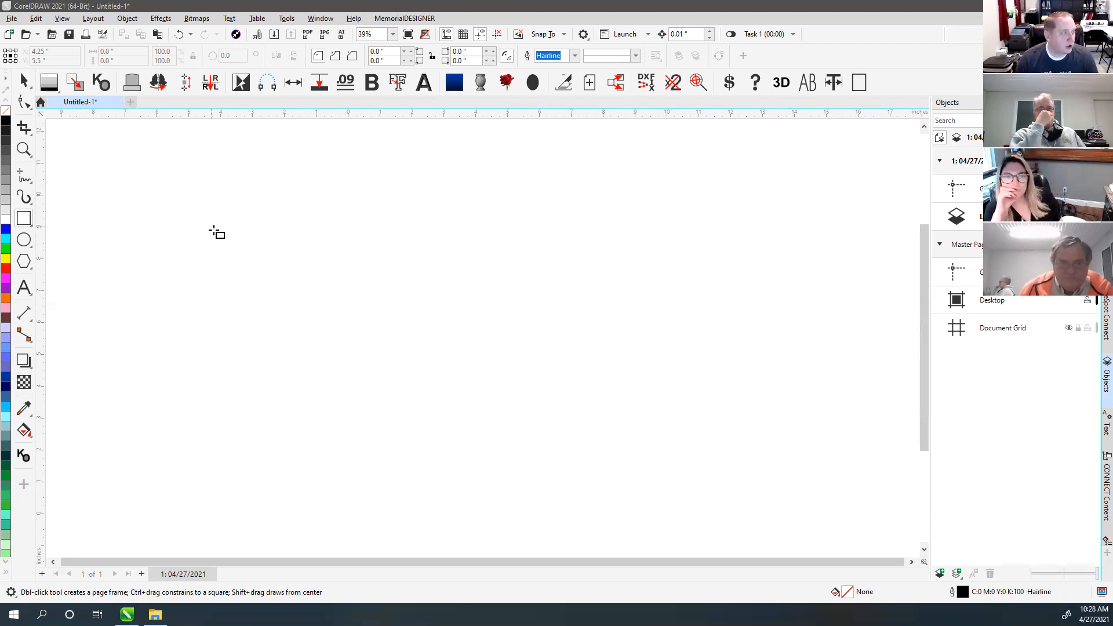
Step: Drag out a rectangle across the middle of the page
{"action": "left_click", "coordinate": [24, 219]}
{"action": "left_click_drag", "start_coordinate": [190, 200], "coordinate": [625, 416]}
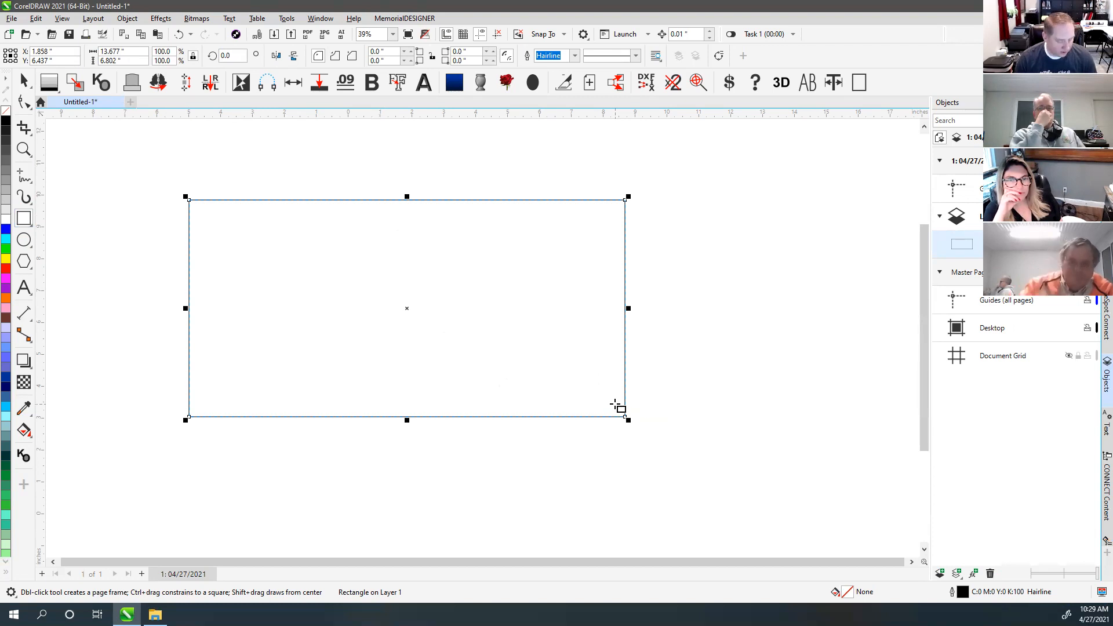
{"action": "key", "text": "ctrl+shift+x"}
{"action": "key", "text": "ctrl+x"}
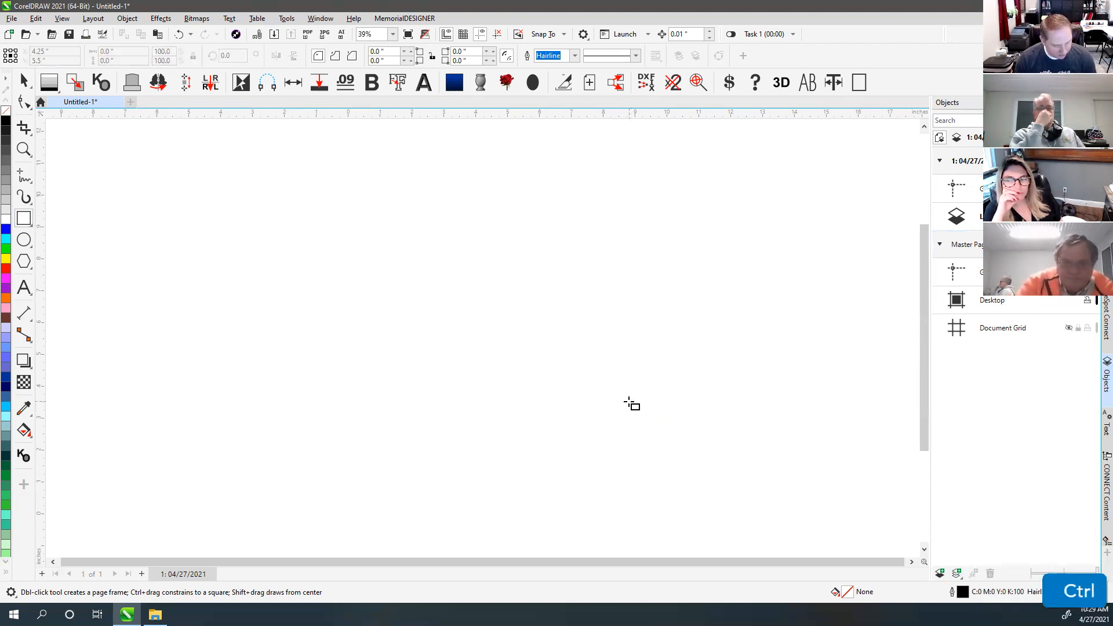
{"action": "key", "text": "ctrl+z"}
{"action": "key", "text": "ctrl+shift+x"}
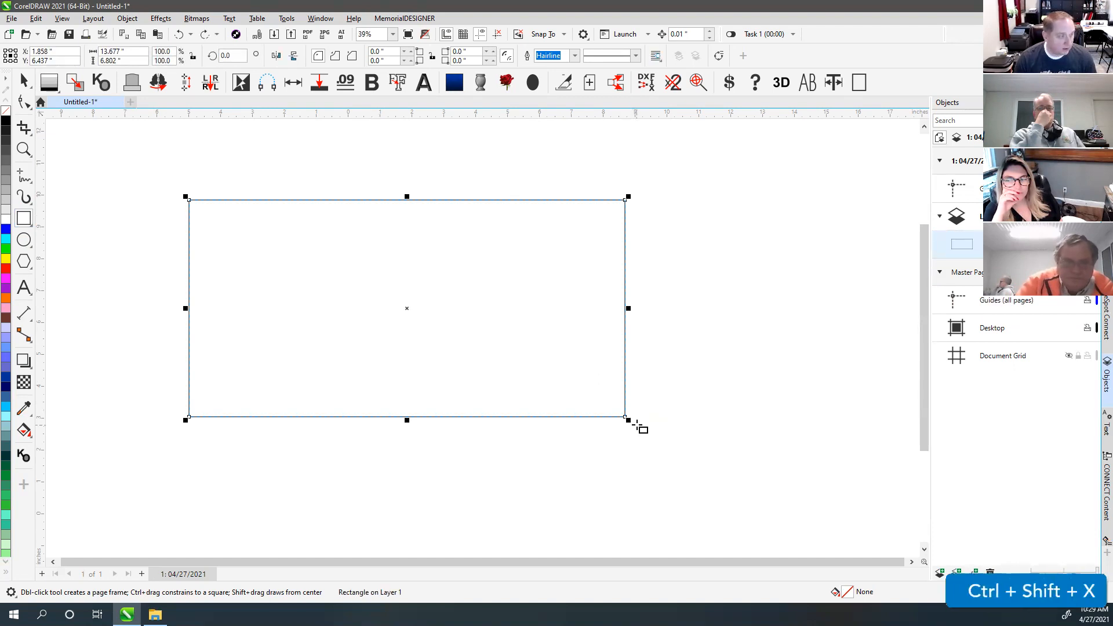
{"action": "key", "text": "ctrl+x"}
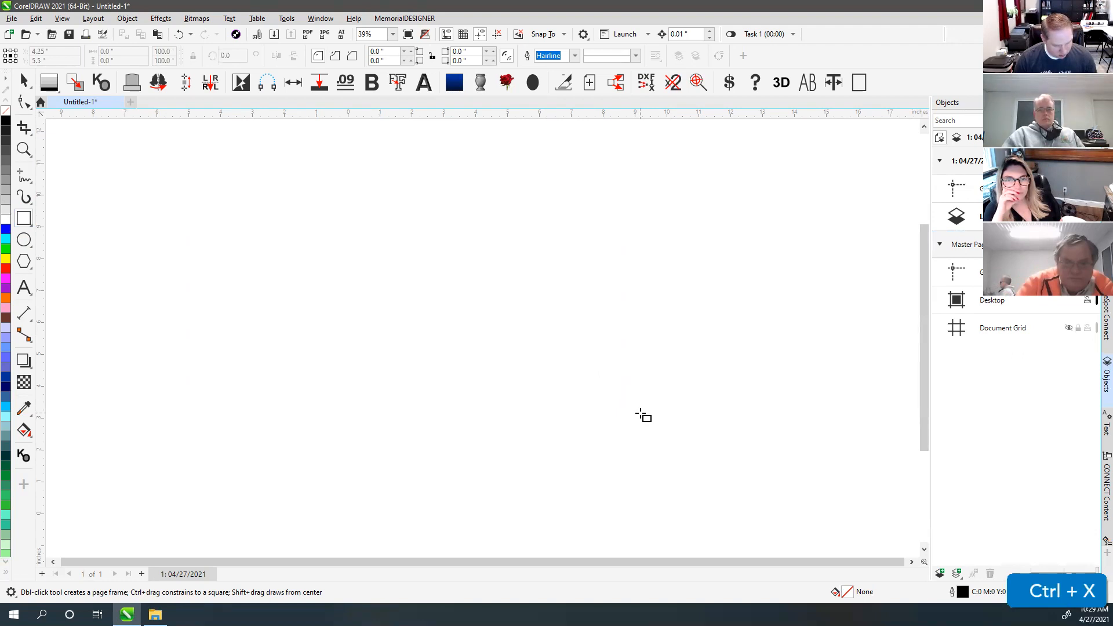
{"action": "key", "text": "shift+x"}
{"action": "left_click_drag", "start_coordinate": [642, 413], "coordinate": [641, 414]}
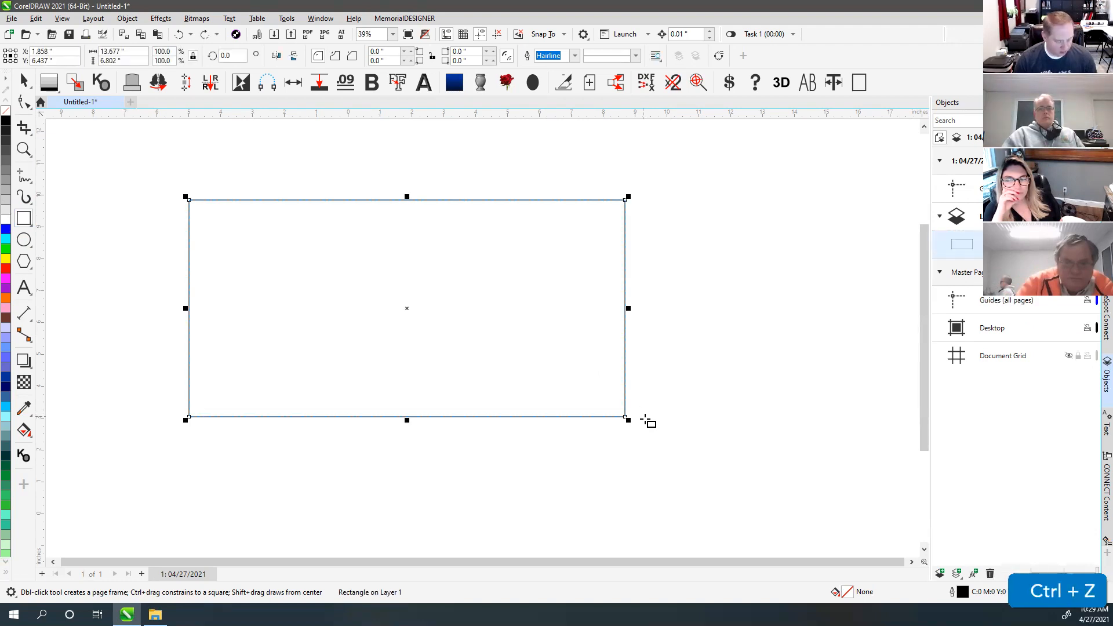
{"action": "key", "text": "shift+x"}
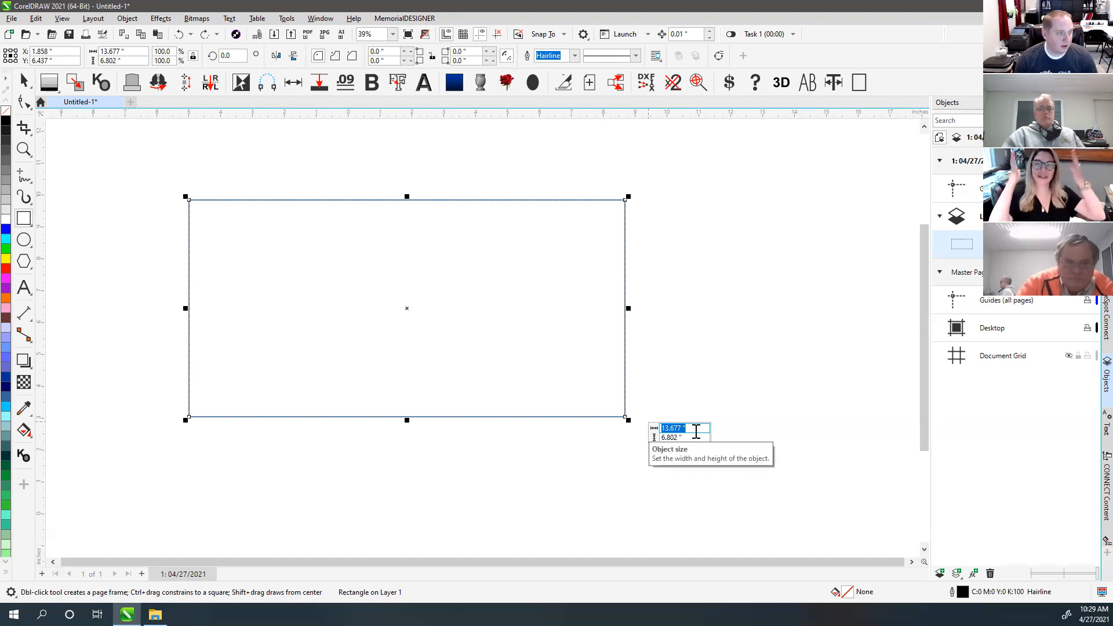
Step: Size the rectangle to 24 by 12 inches and zoom to fit it with F4
{"action": "type", "text": "24"}
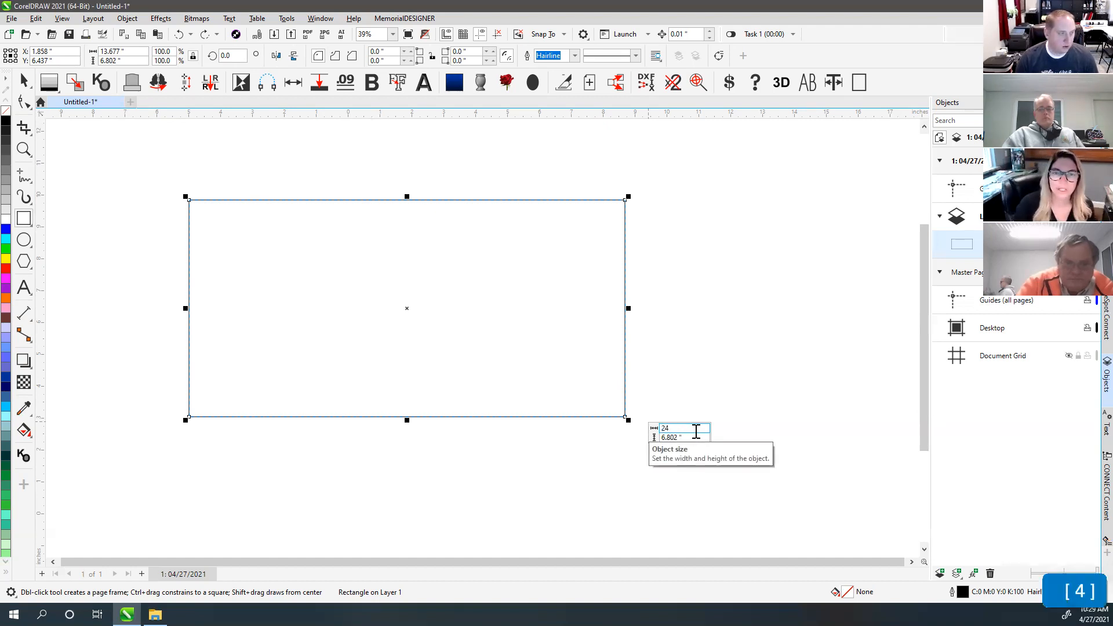
{"action": "key", "text": "Tab"}
{"action": "type", "text": "1"}
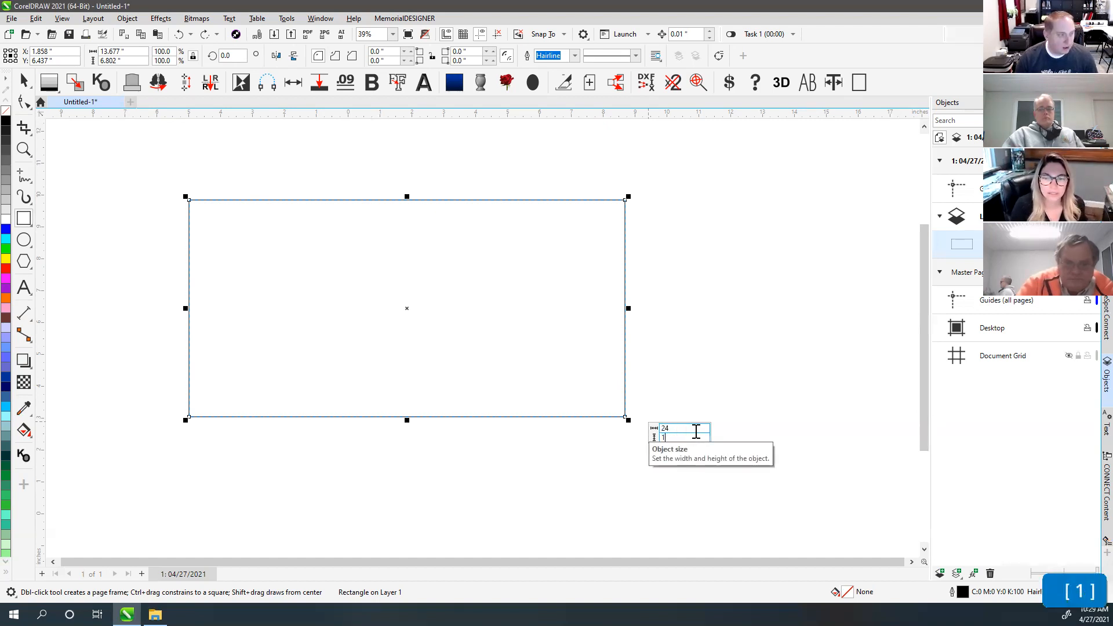
{"action": "key", "text": "Return"}
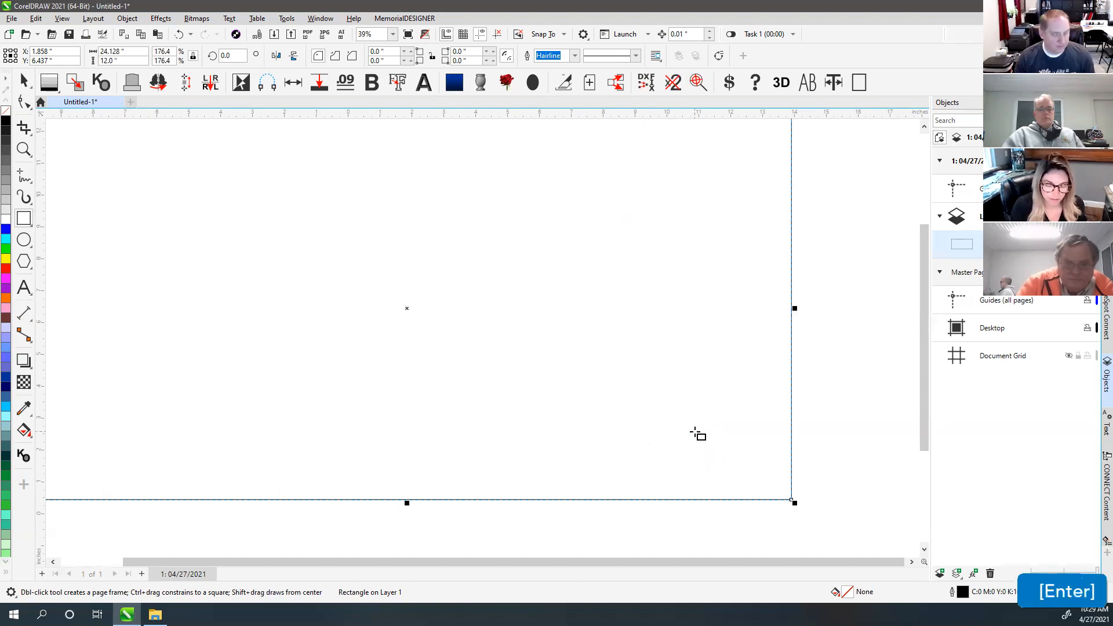
{"action": "key", "text": "F4"}
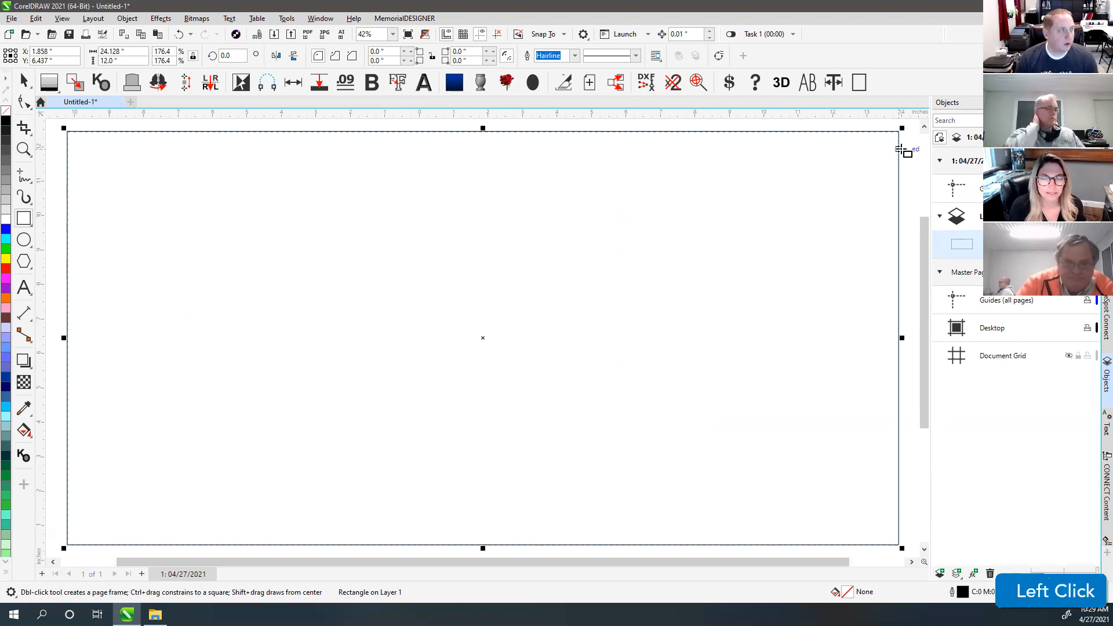
Step: Apply scalloped corners with 0.75-inch radii on the top-left and bottom-left corners
{"action": "left_click", "coordinate": [336, 56]}
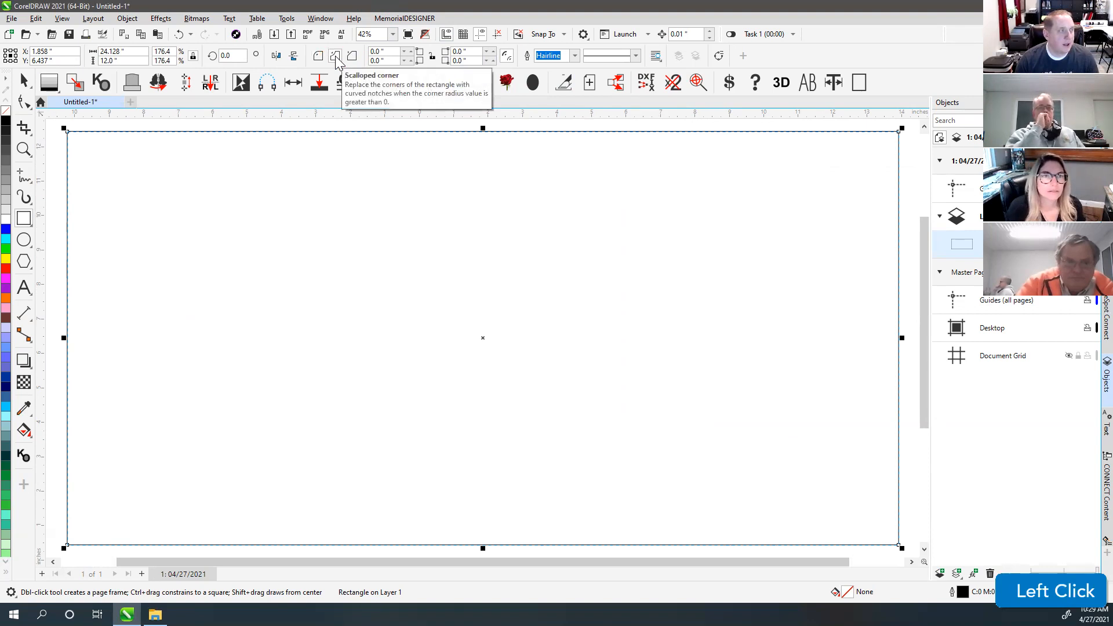
{"action": "left_click", "coordinate": [391, 52]}
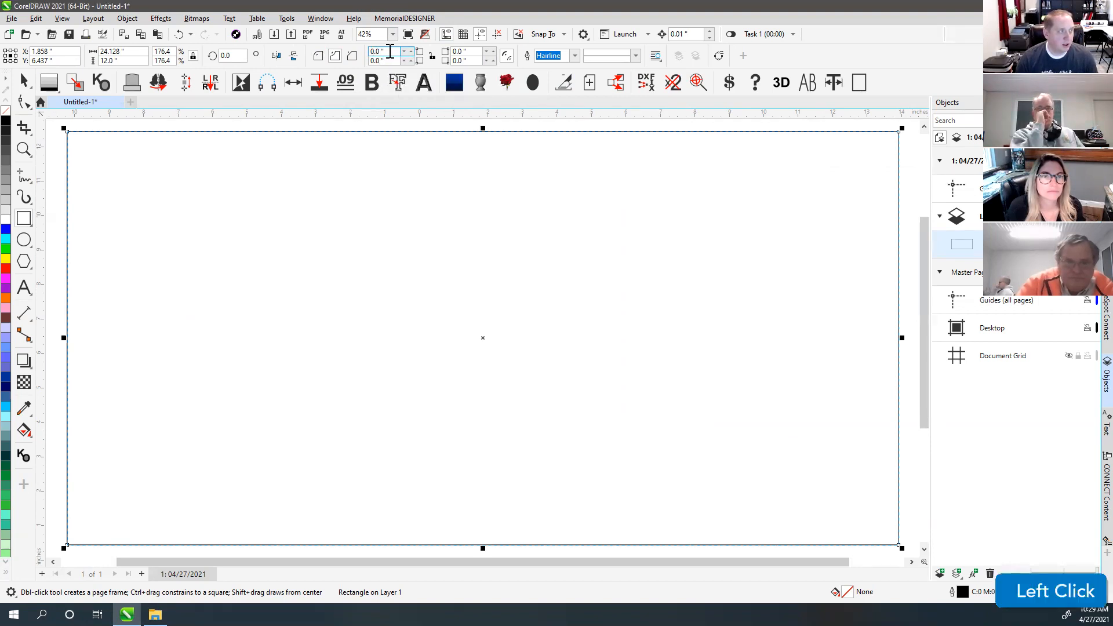
{"action": "key", "text": "ctrl+a"}
{"action": "type", "text": ".75"}
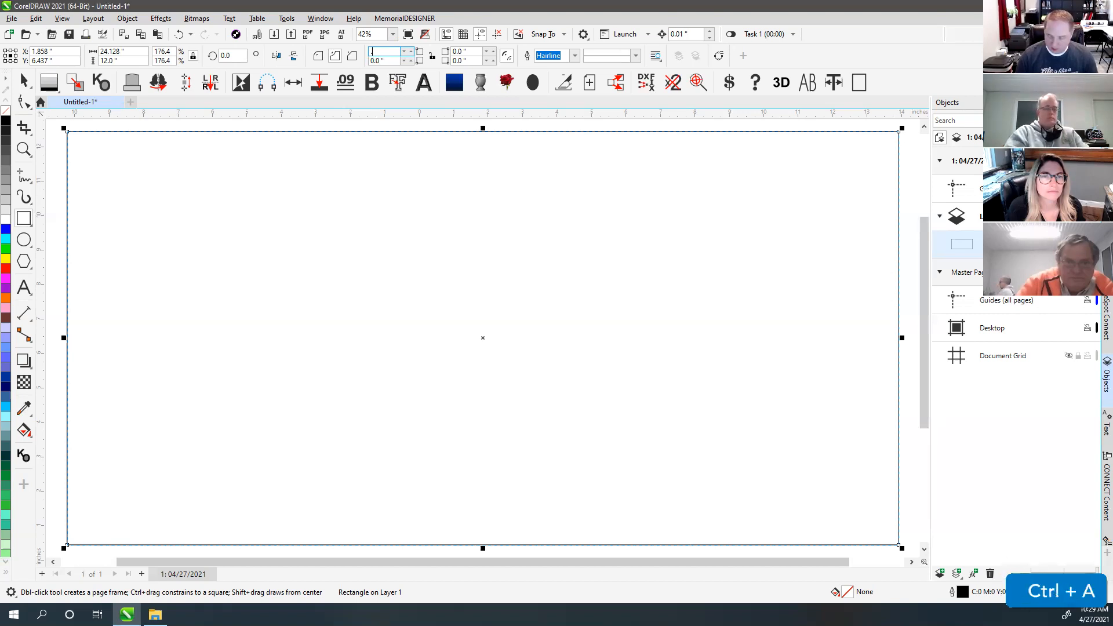
{"action": "key", "text": "Tab"}
{"action": "type", "text": ".75"}
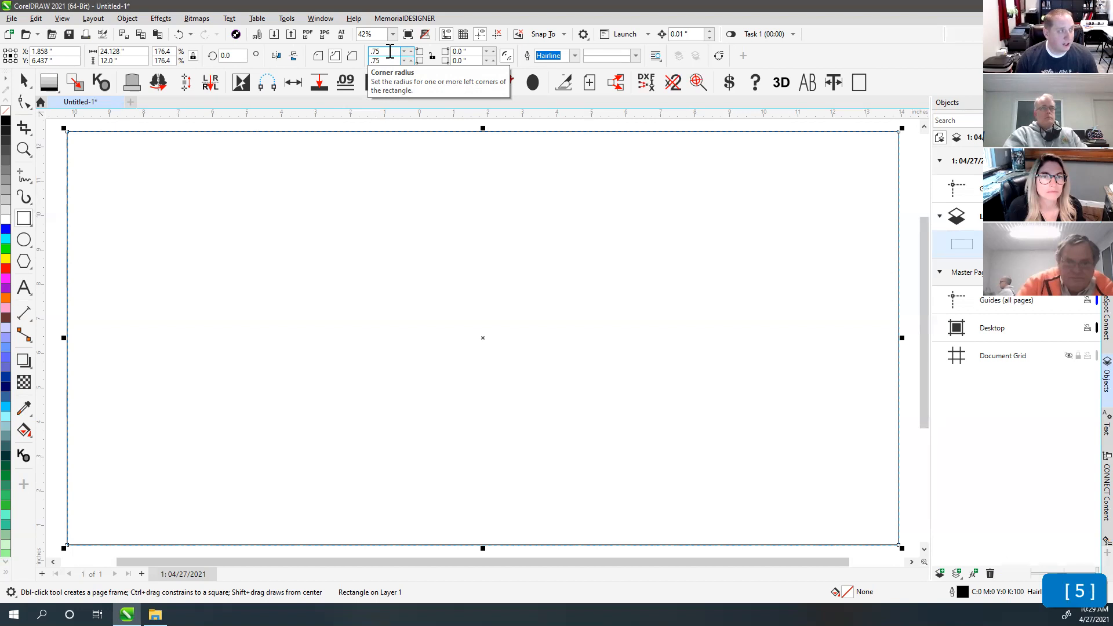
{"action": "key", "text": "Tab"}
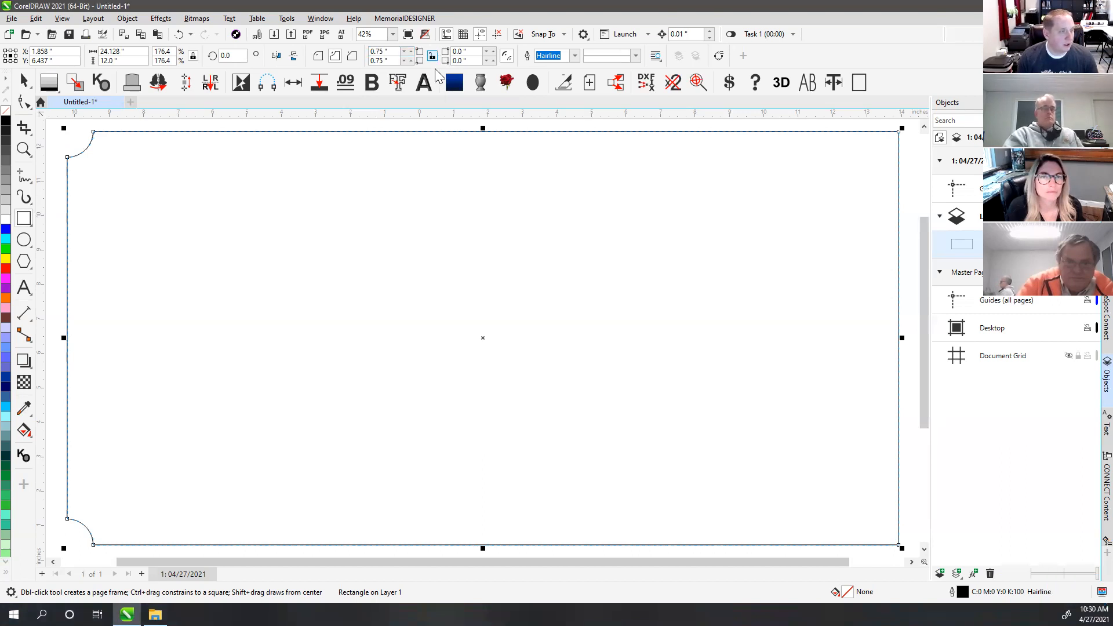
{"action": "left_click", "coordinate": [467, 52]}
Step: Apply a 0.75-inch radius to the right corners, then reset all four corners to 0
{"action": "type", "text": ".75"}
{"action": "key", "text": "Return"}
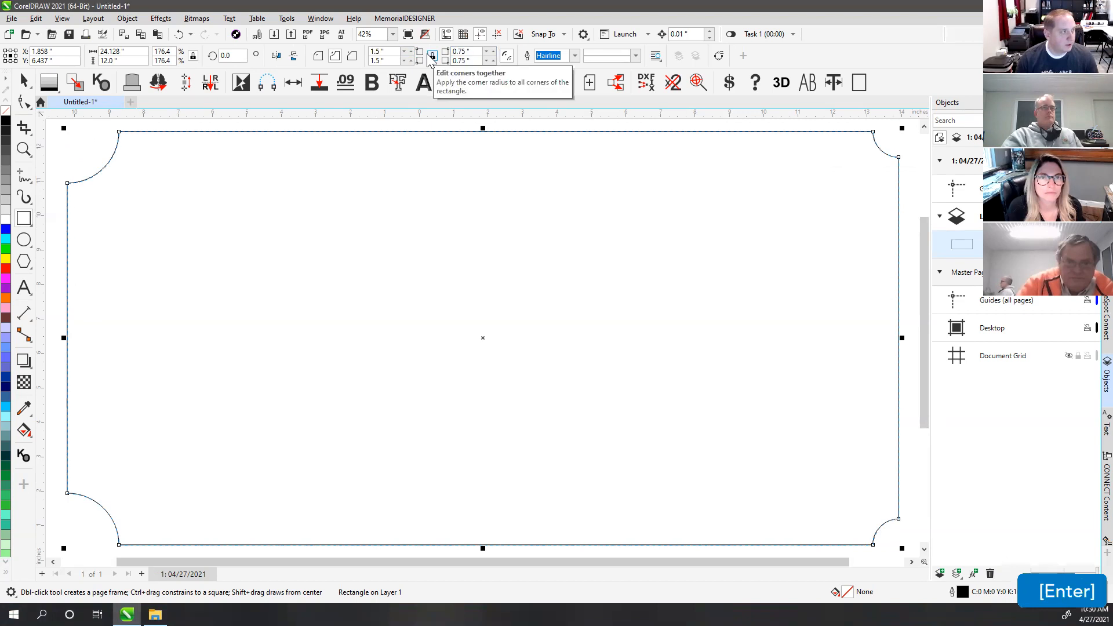
{"action": "left_click", "coordinate": [390, 51]}
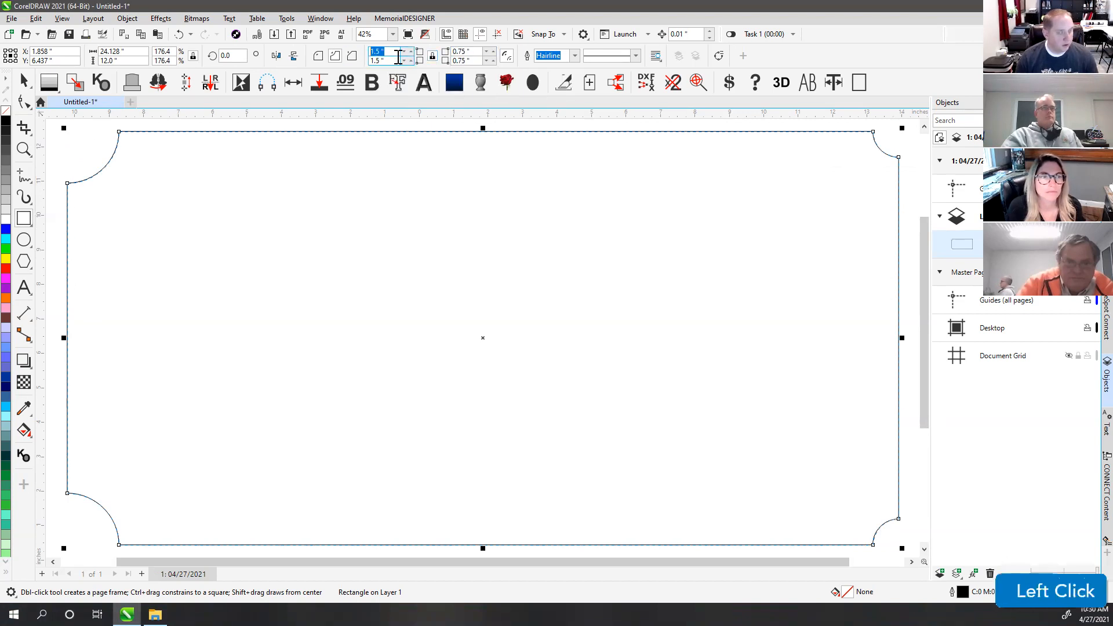
{"action": "type", "text": "0"}
{"action": "key", "text": "Tab"}
{"action": "key", "text": "Return"}
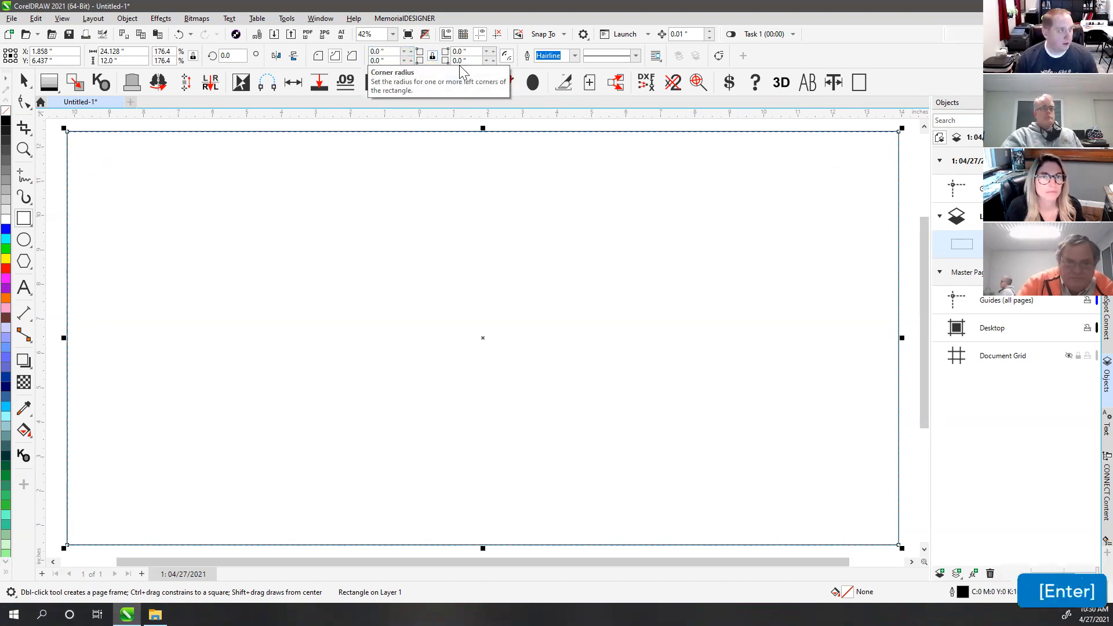
Step: Enter one 0.75-inch radius so all four corners get matching scallops
{"action": "left_click", "coordinate": [390, 52]}
{"action": "type", "text": ".75"}
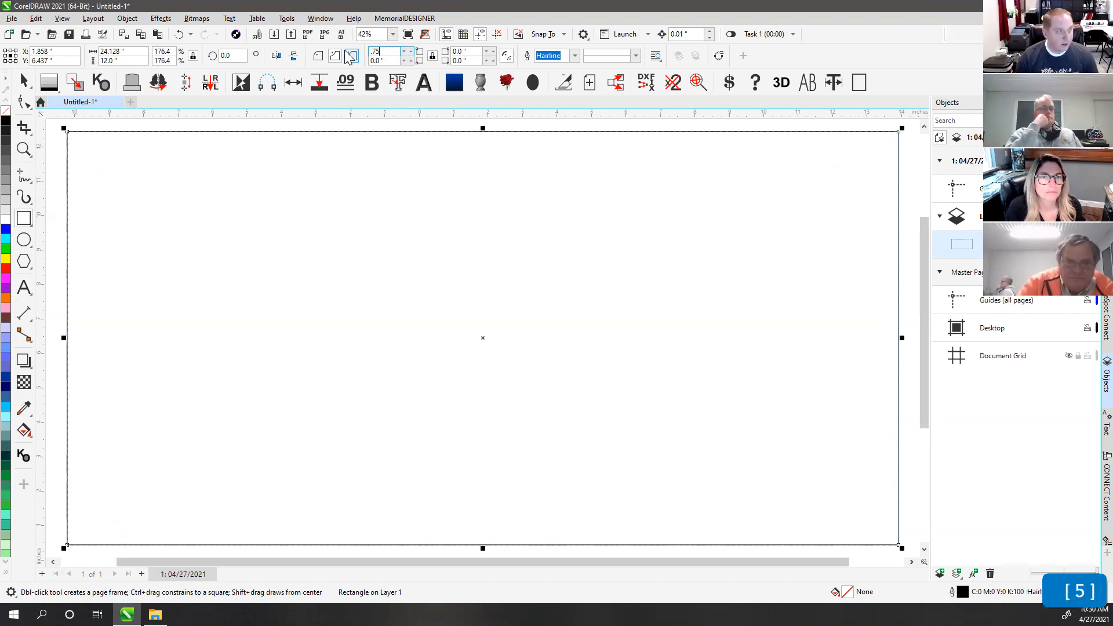
{"action": "key", "text": "Tab"}
{"action": "key", "text": "Return"}
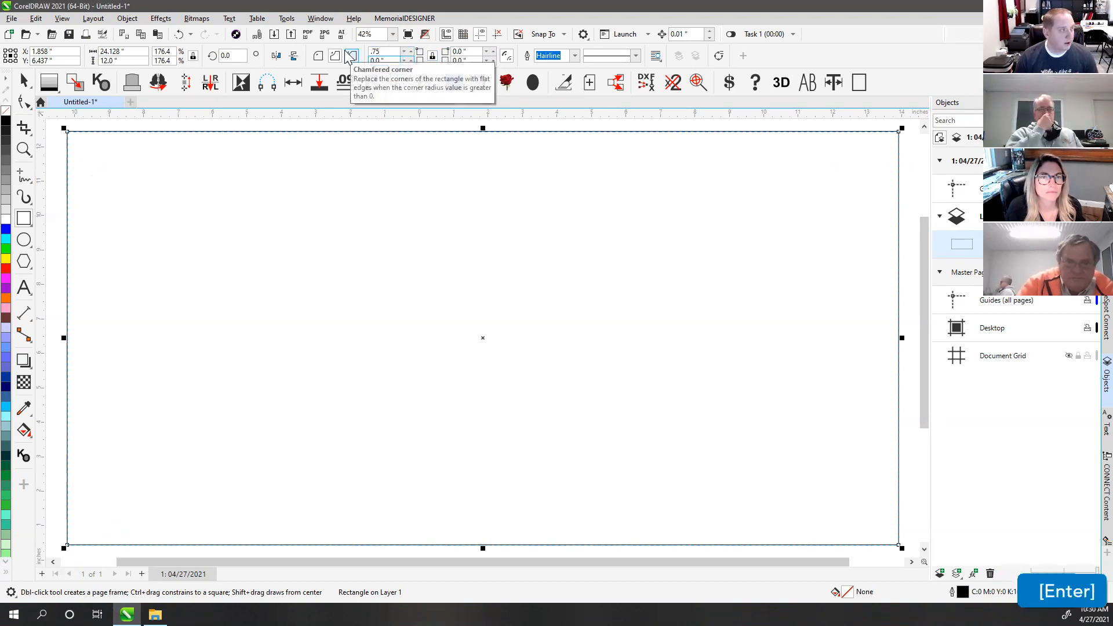
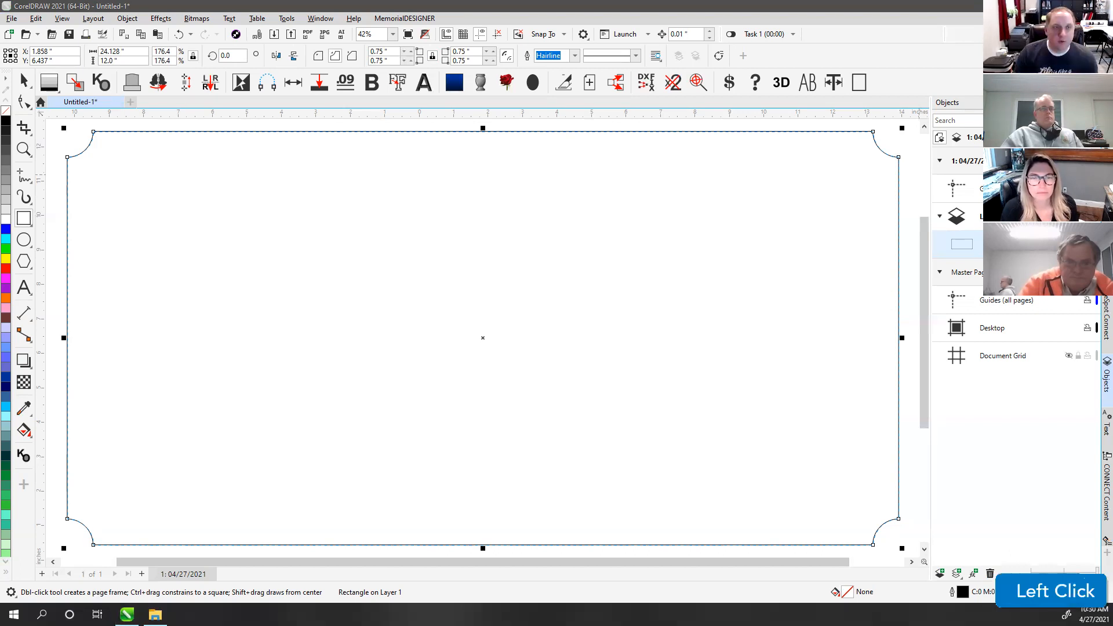
Step: Leave the inverted-corner panel in CorelDRAW and switch to the Google Translate page in Chrome
{"action": "type", "text": "rn"}
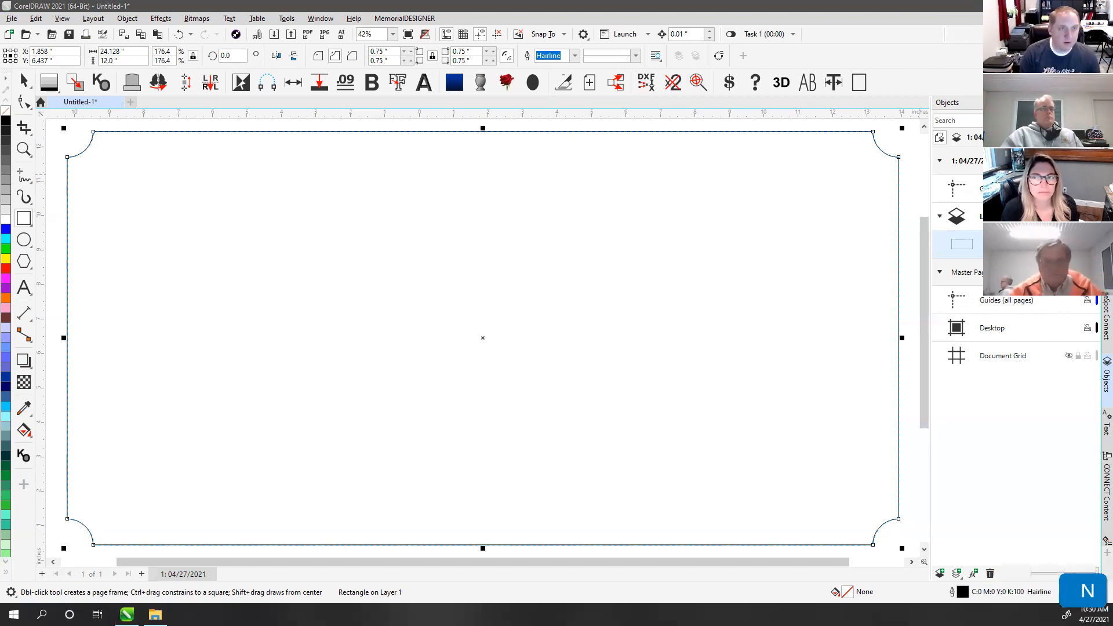
{"action": "key", "text": "Return"}
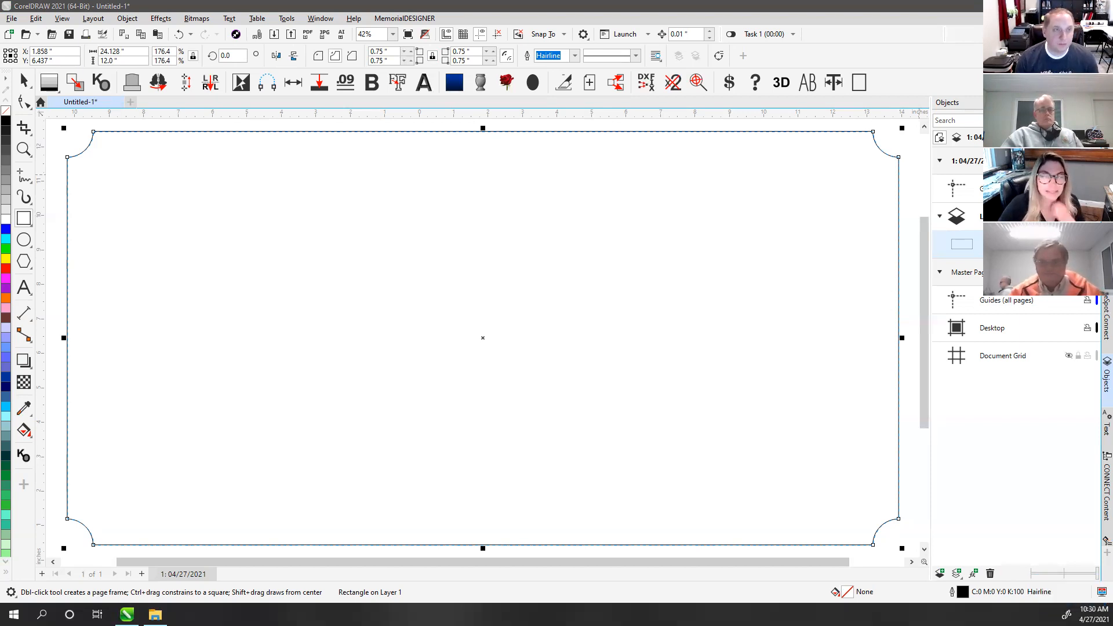
{"action": "left_click", "coordinate": [454, 69]}
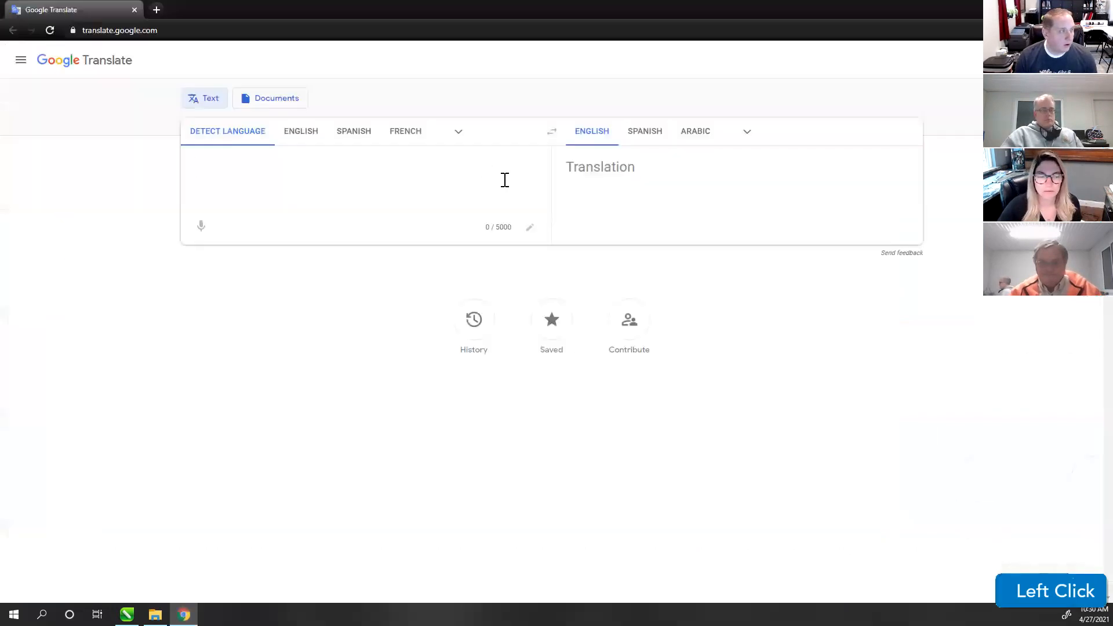
{"action": "left_click", "coordinate": [296, 162]}
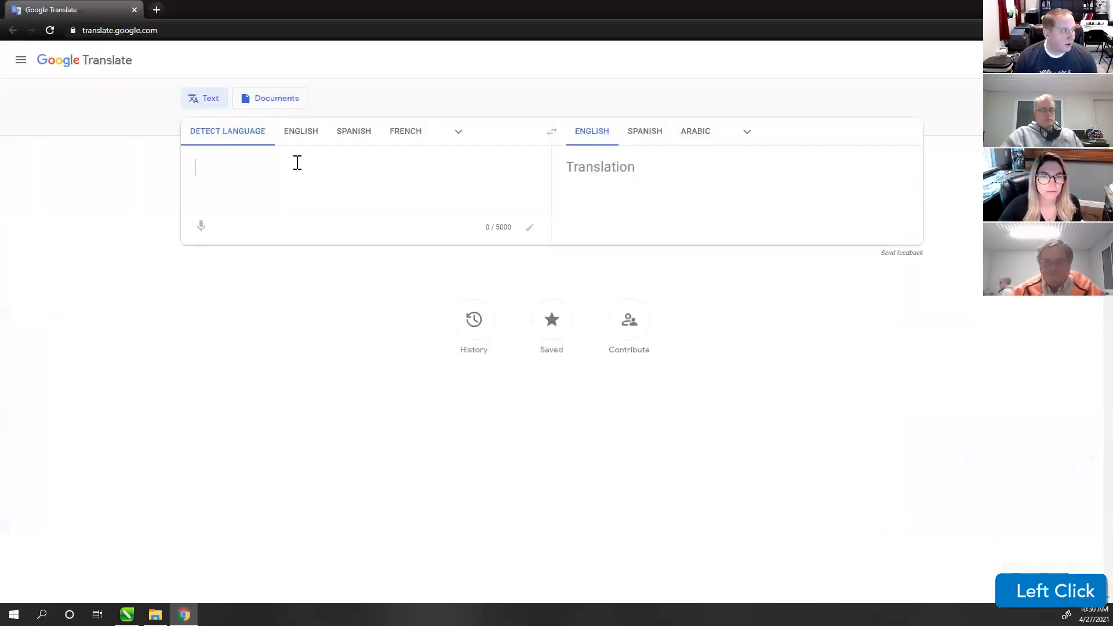
Step: Translate 'jusque la ca va' to English ('until it goes'), then minimize Chrome back to CorelDRAW
{"action": "type", "text": "jusque la ca va"}
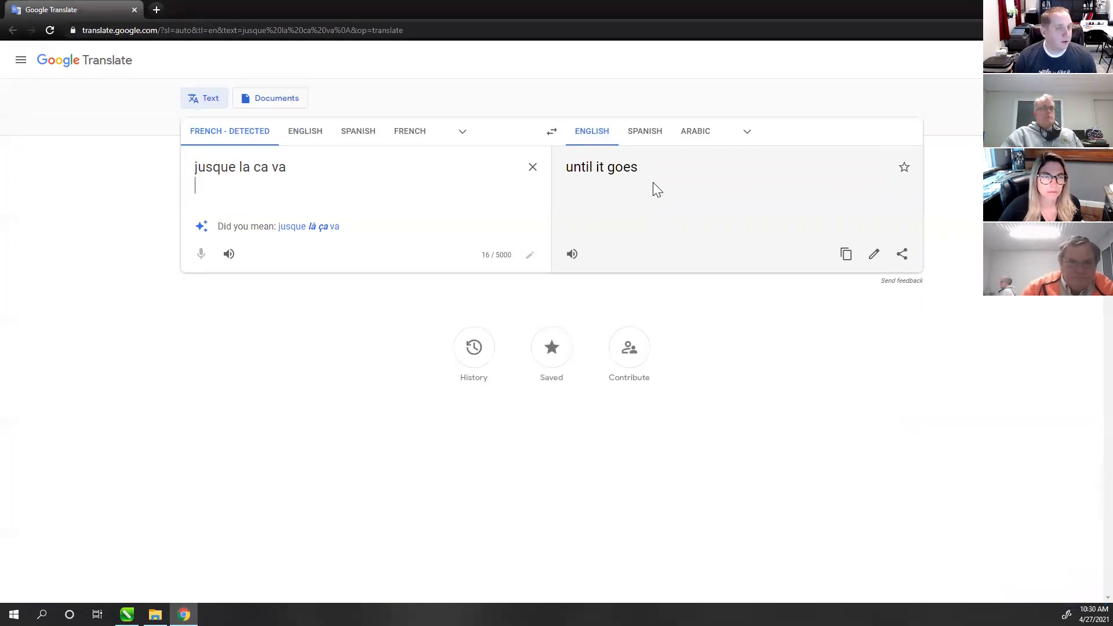
{"action": "left_click", "coordinate": [902, 11]}
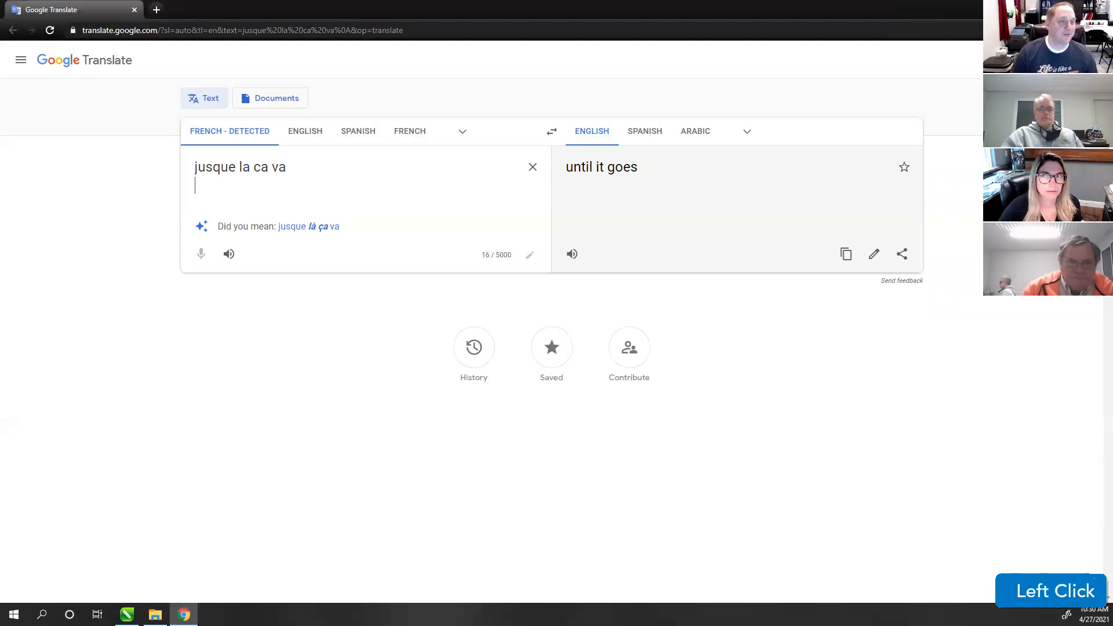
{"action": "left_click", "coordinate": [1045, 8]}
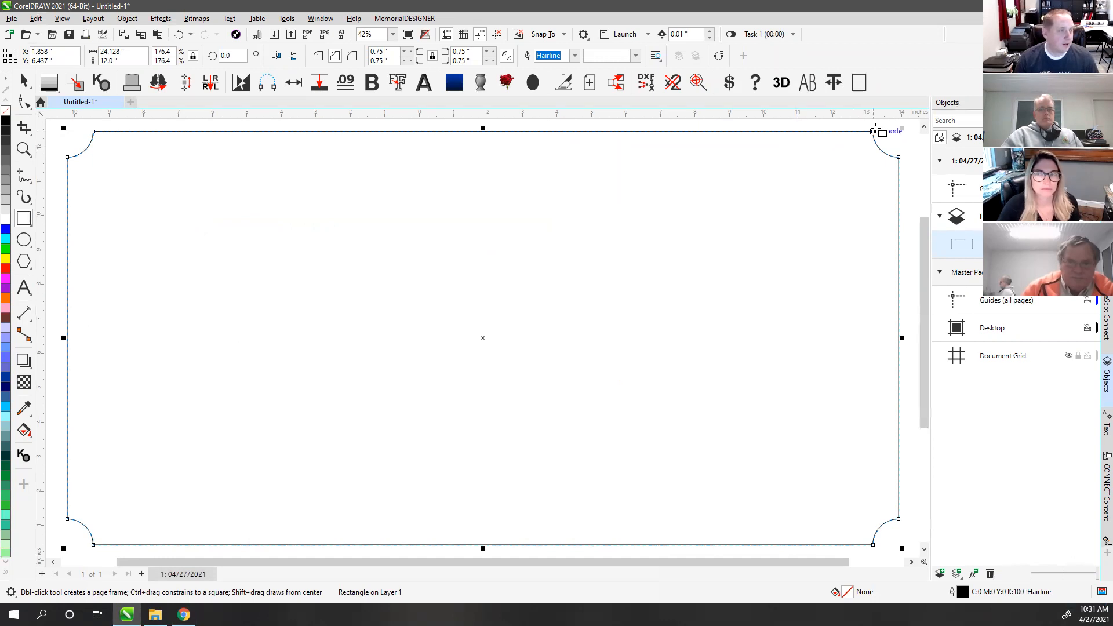
{"action": "scroll", "coordinate": [530, 251], "scroll_direction": "down", "scroll_amount": 2}
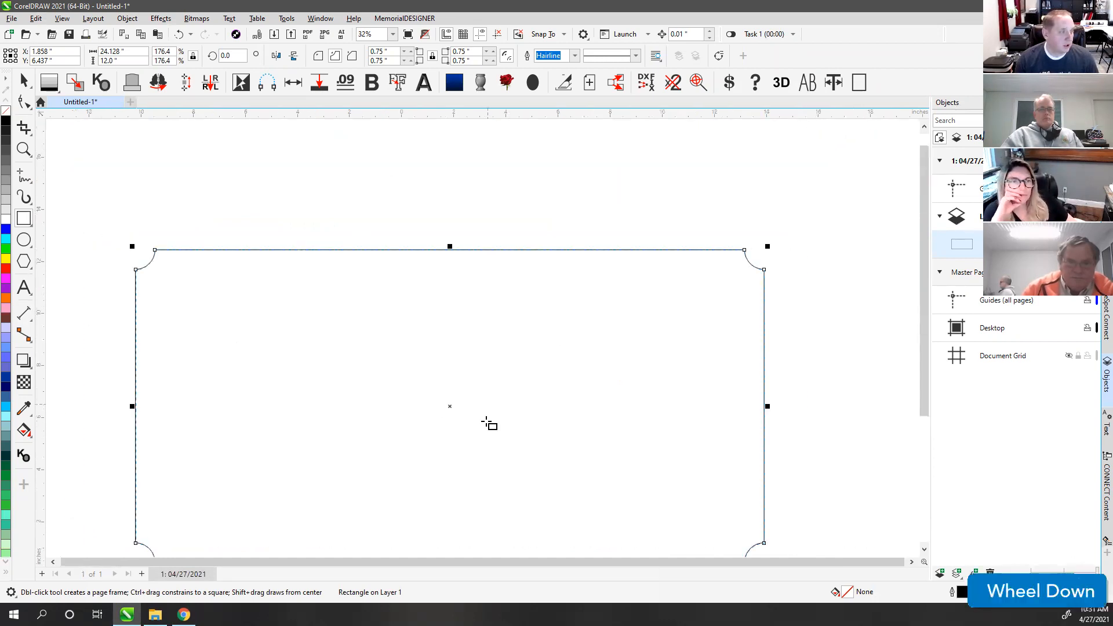
{"action": "left_click", "coordinate": [29, 366]}
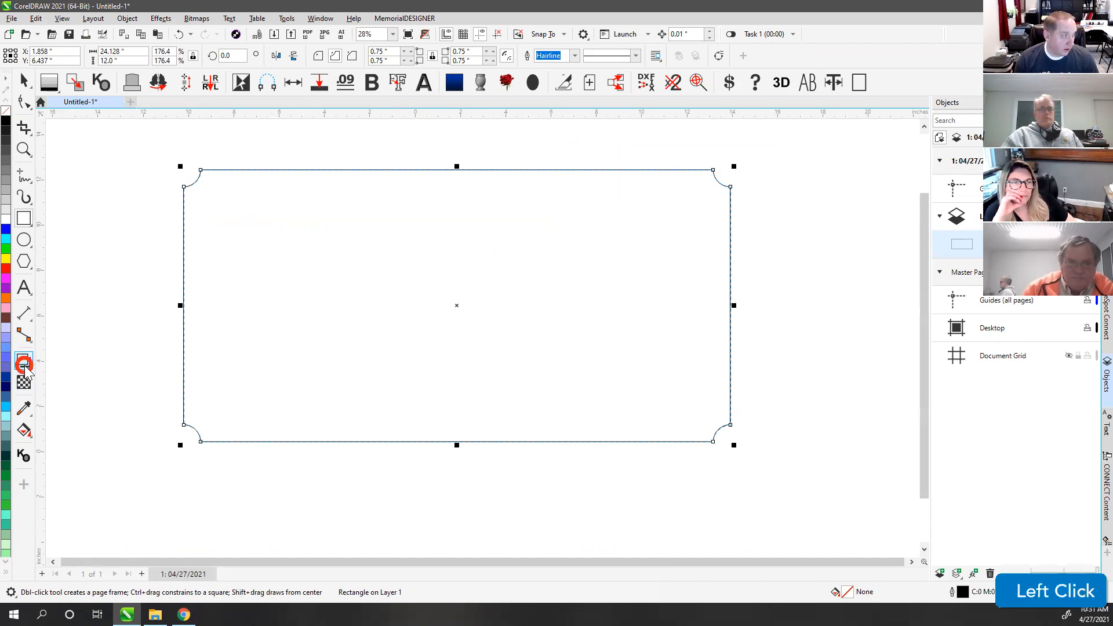
{"action": "left_click", "coordinate": [66, 378]}
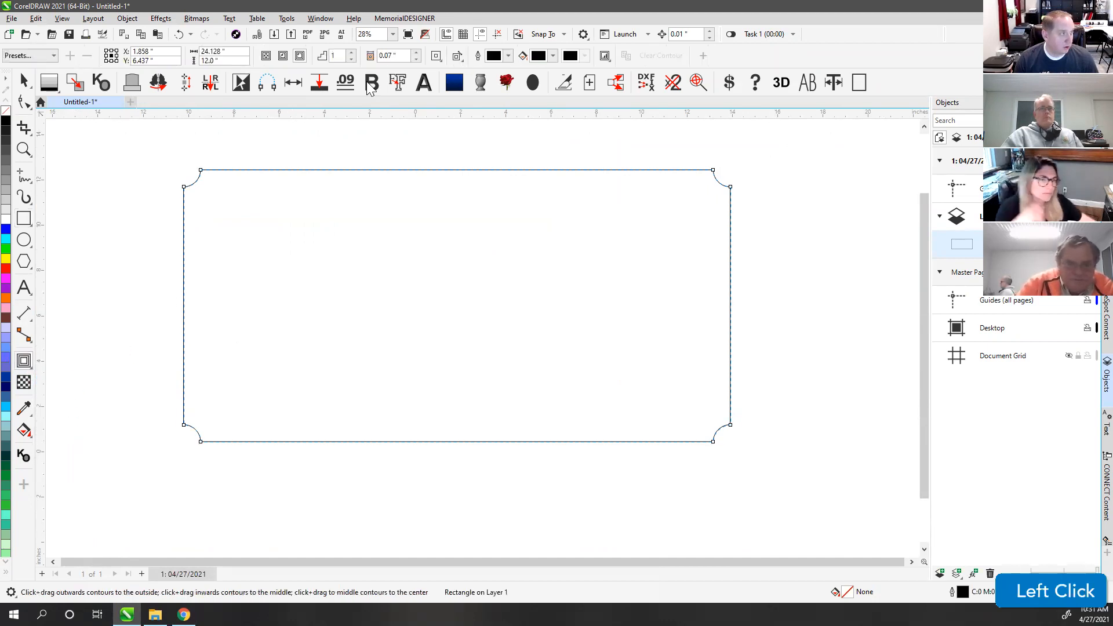
{"action": "left_click", "coordinate": [408, 55]}
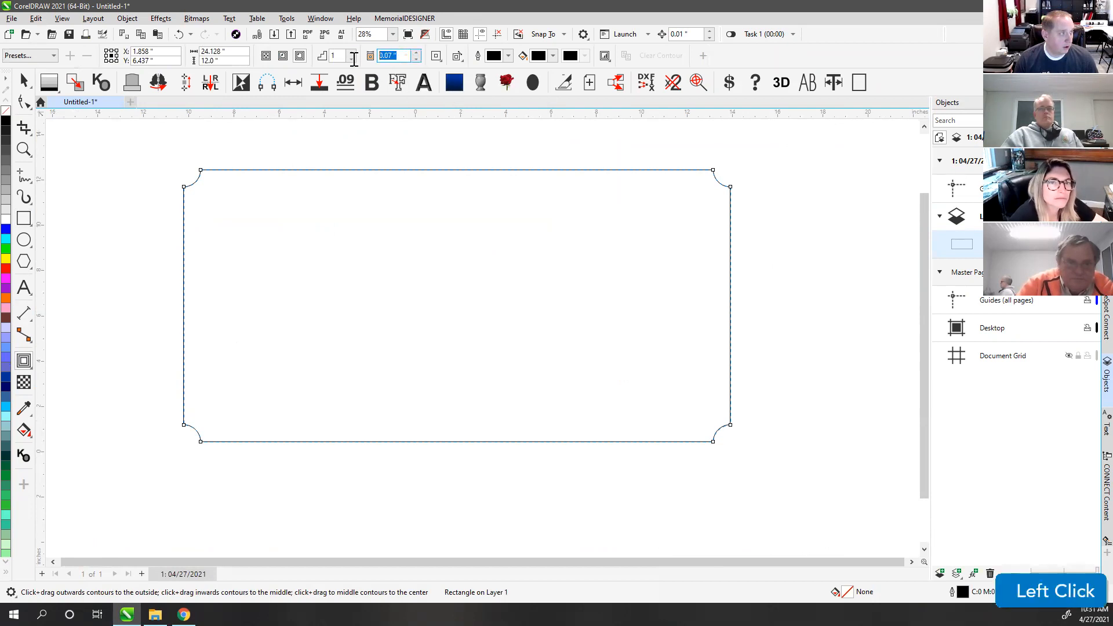
{"action": "type", "text": ".09"}
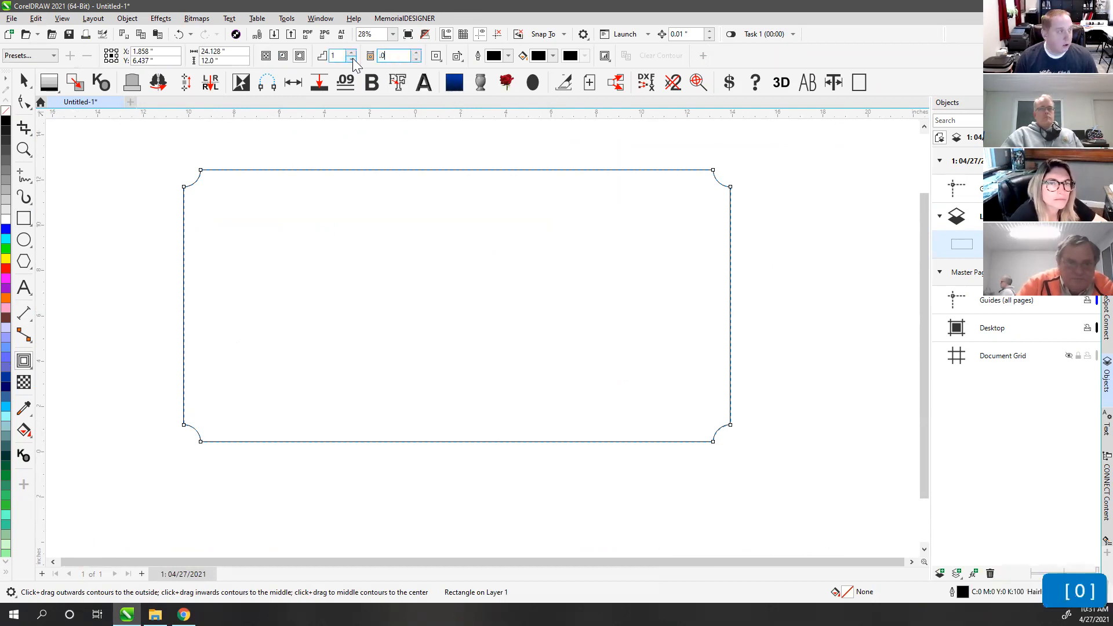
{"action": "left_click", "coordinate": [301, 55]}
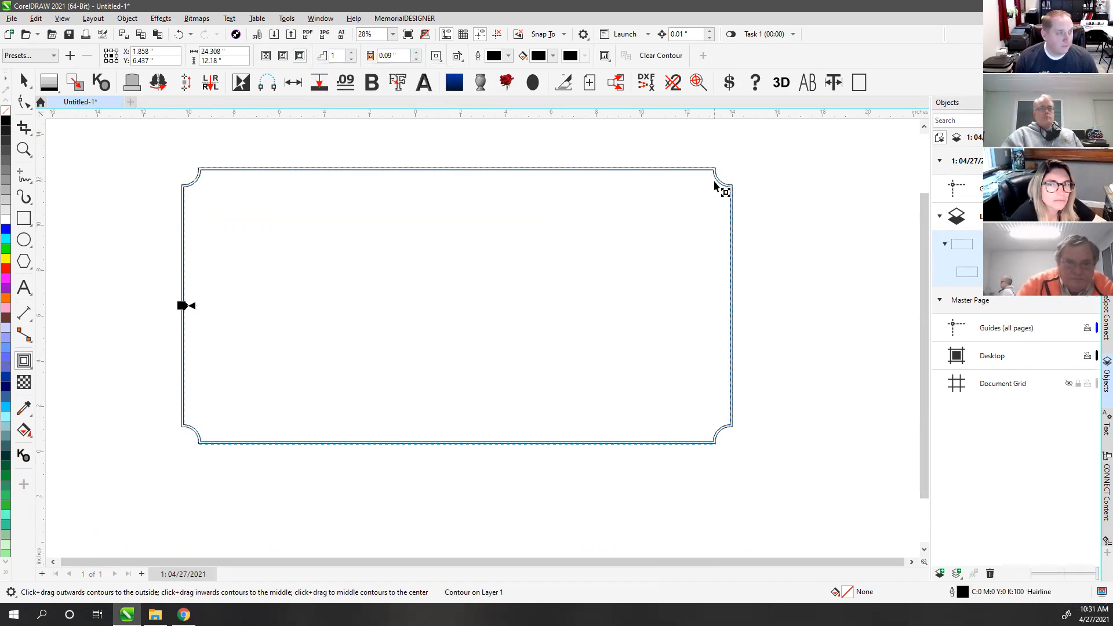
{"action": "scroll", "coordinate": [715, 208], "scroll_direction": "up", "scroll_amount": 3}
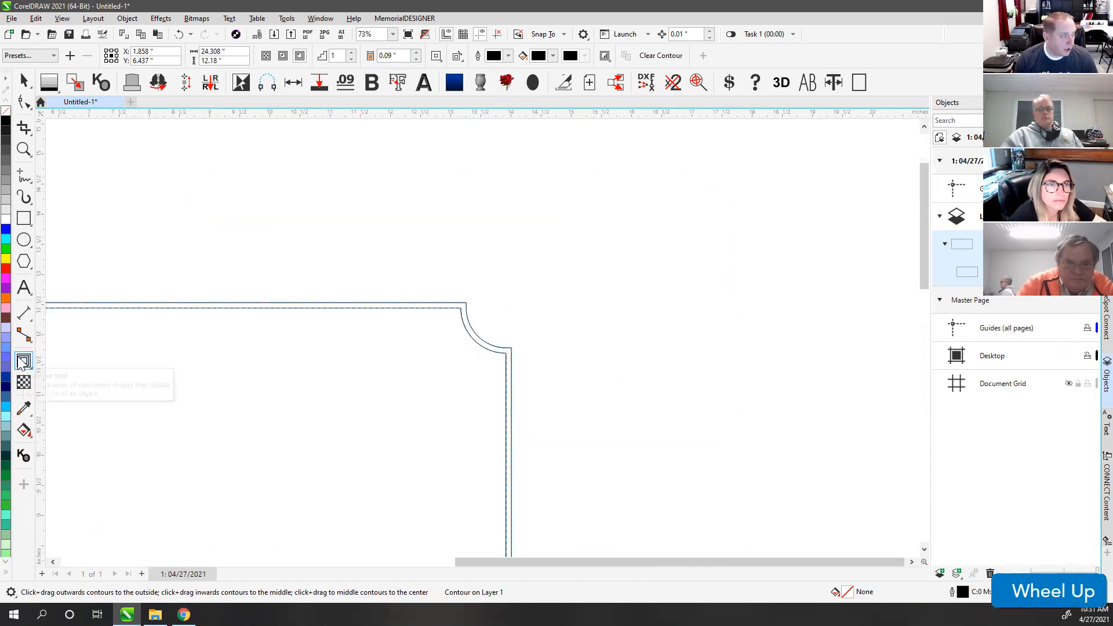
{"action": "left_click", "coordinate": [24, 82]}
{"action": "scroll", "coordinate": [562, 385], "scroll_direction": "down", "scroll_amount": 2}
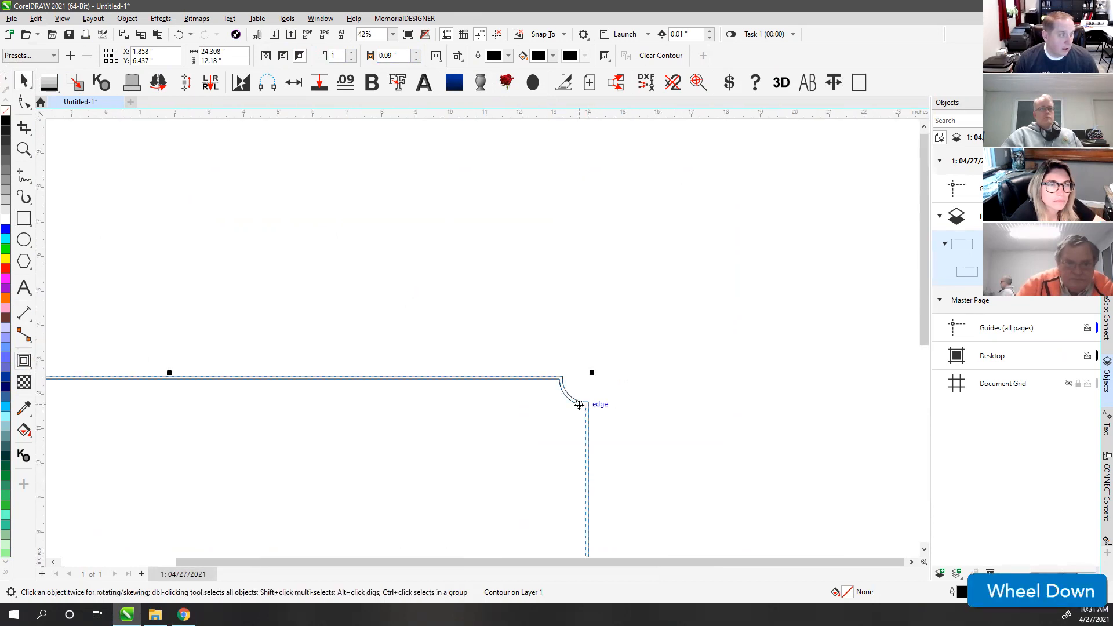
{"action": "scroll", "coordinate": [579, 405], "scroll_direction": "up", "scroll_amount": 2}
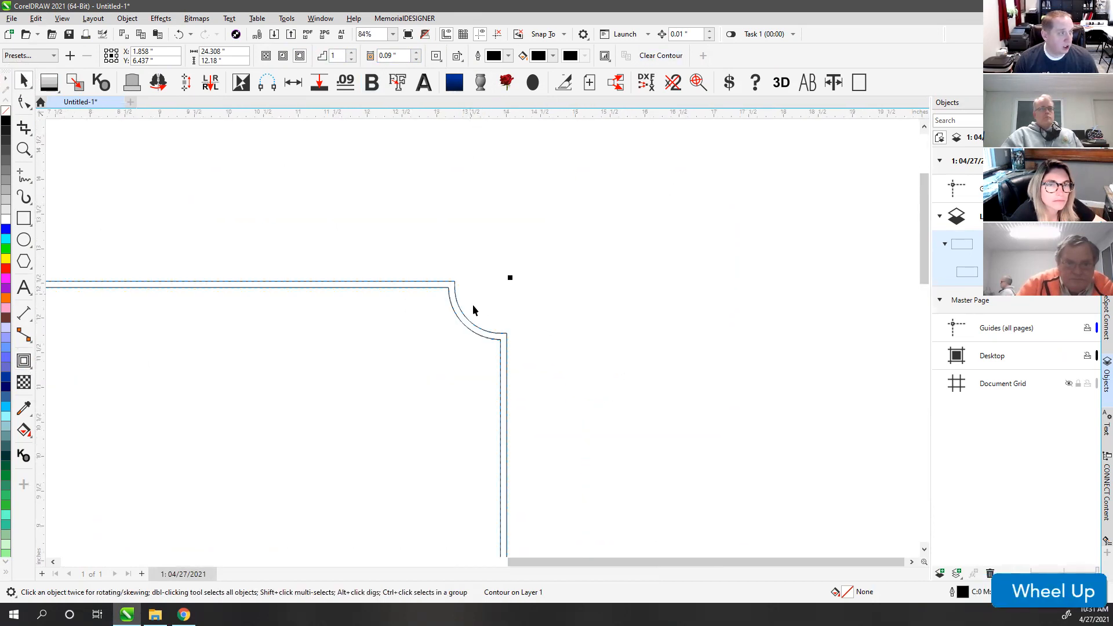
{"action": "scroll", "coordinate": [460, 332], "scroll_direction": "up", "scroll_amount": 2}
{"action": "left_click", "coordinate": [473, 247]}
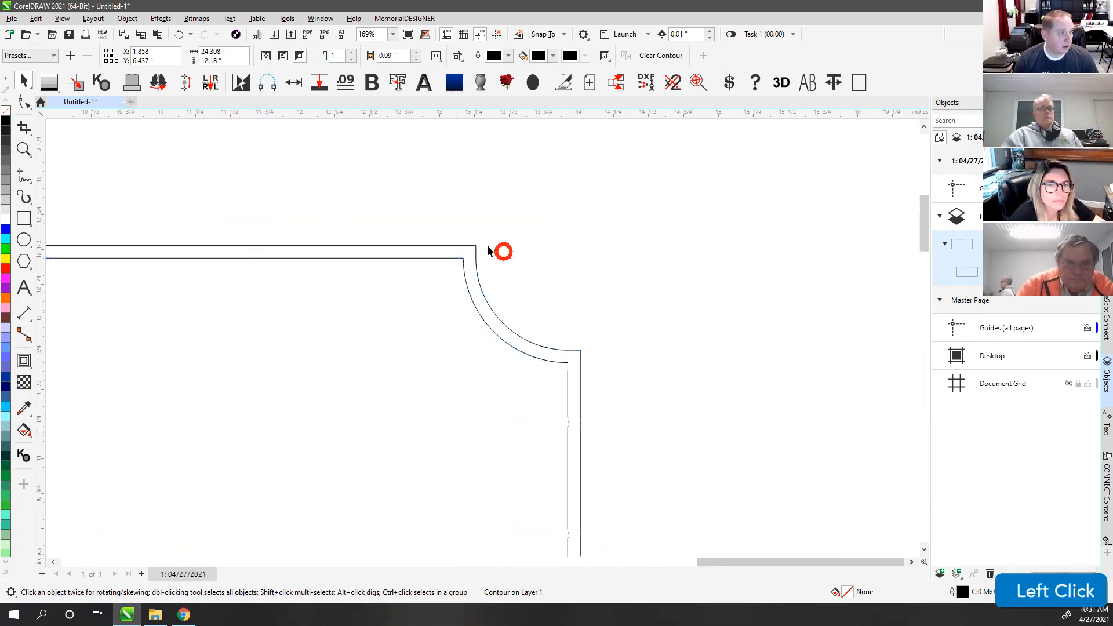
{"action": "scroll", "coordinate": [482, 342], "scroll_direction": "down", "scroll_amount": 2}
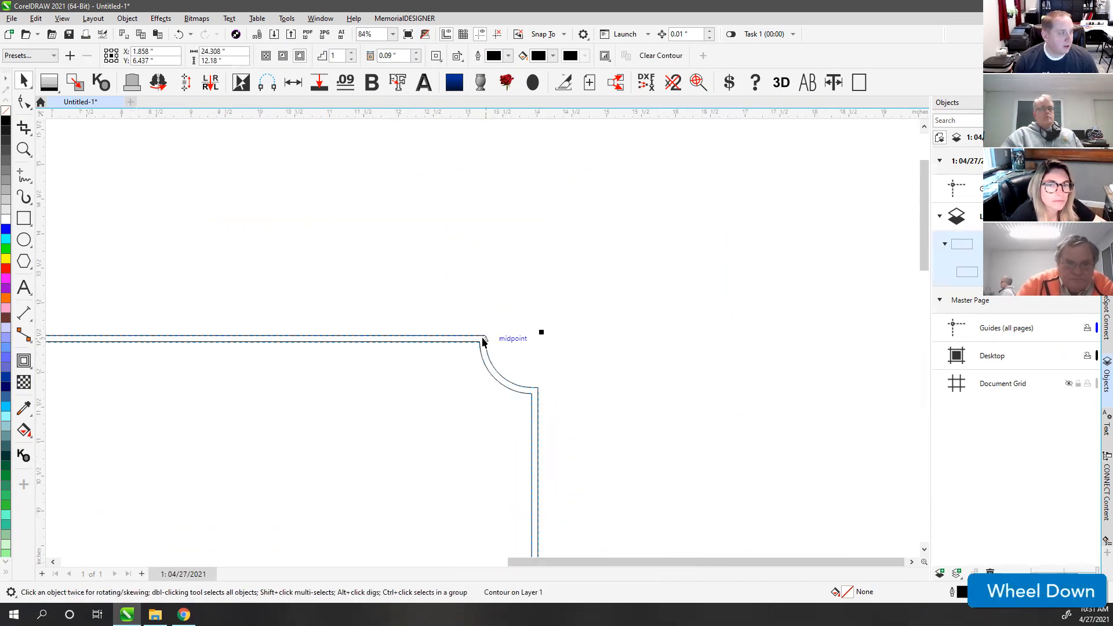
{"action": "left_click", "coordinate": [462, 309]}
{"action": "left_click", "coordinate": [489, 355]}
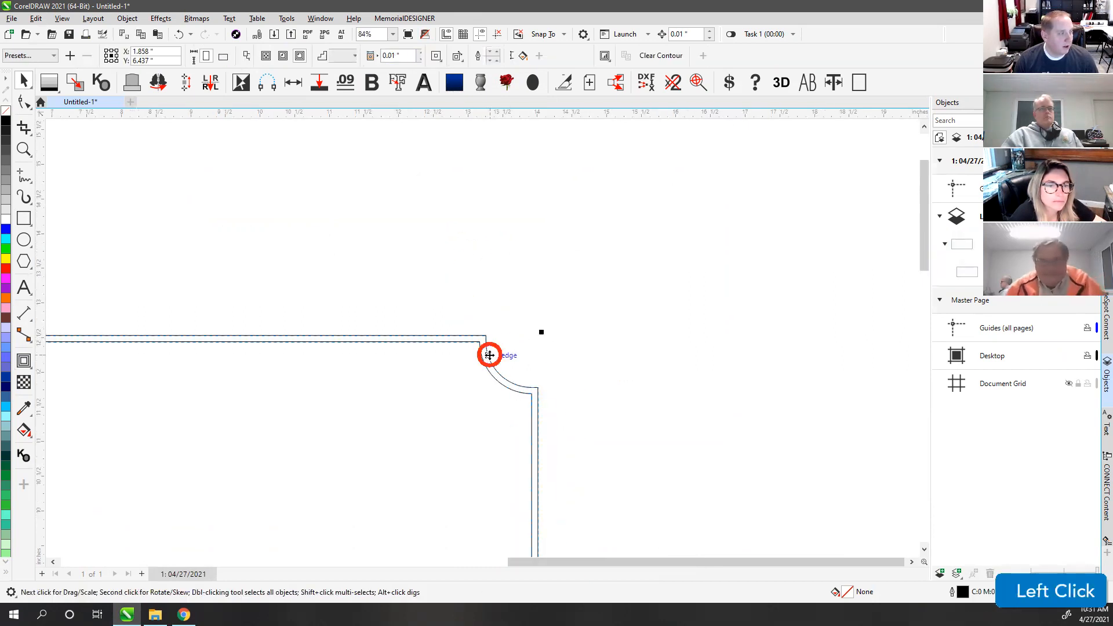
{"action": "left_click", "coordinate": [648, 58]}
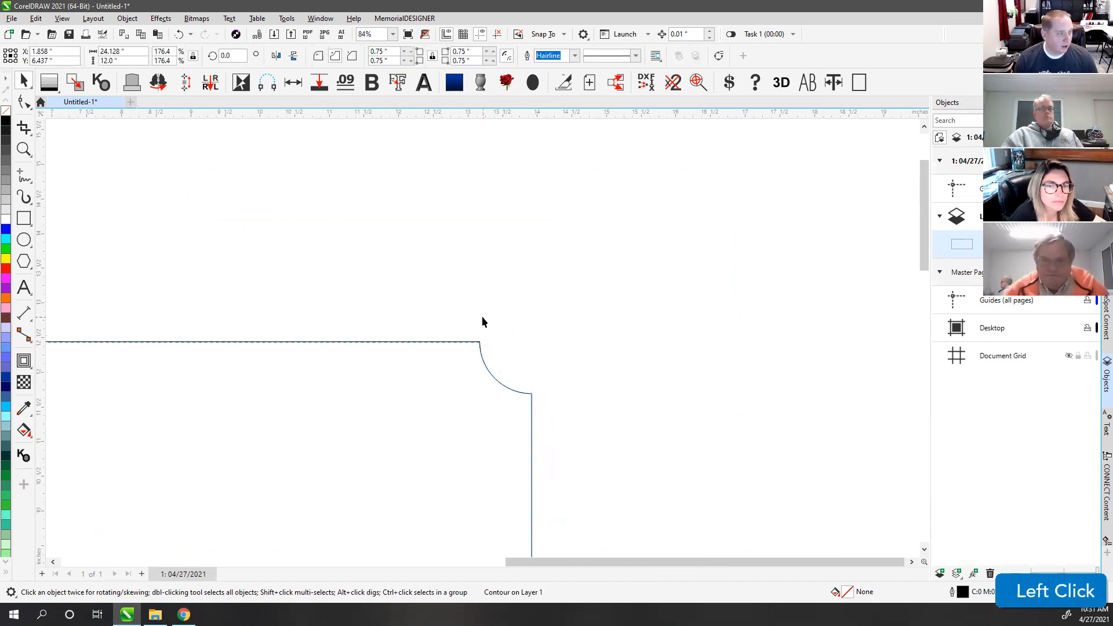
{"action": "left_click", "coordinate": [488, 373]}
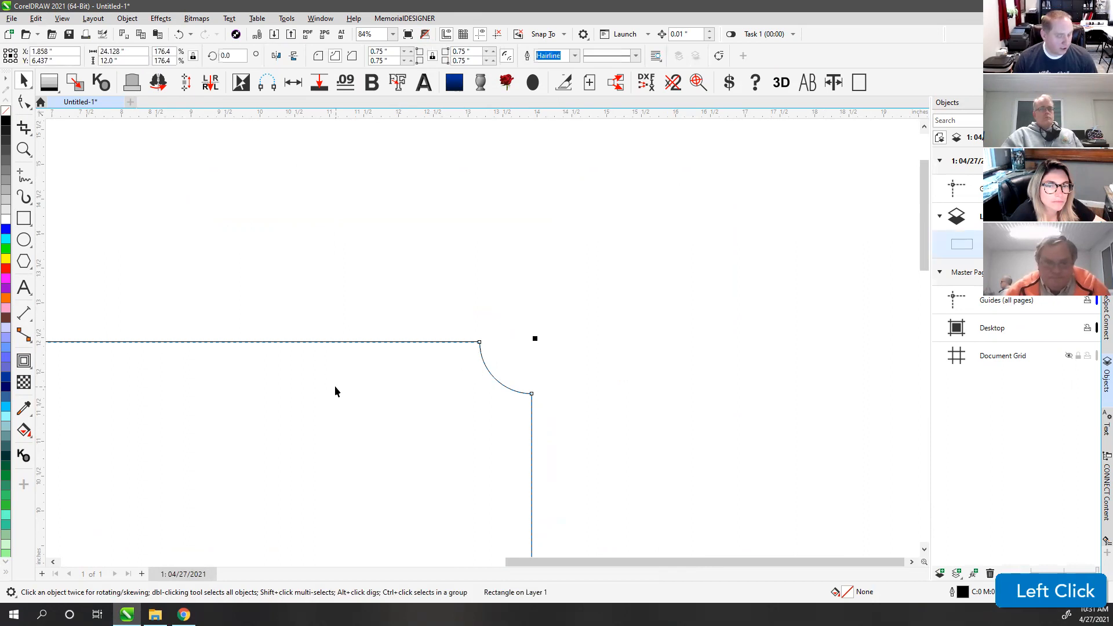
Step: Duplicate the frame rectangle in place and enlarge the copy slightly from its centre
{"action": "key", "text": "F4"}
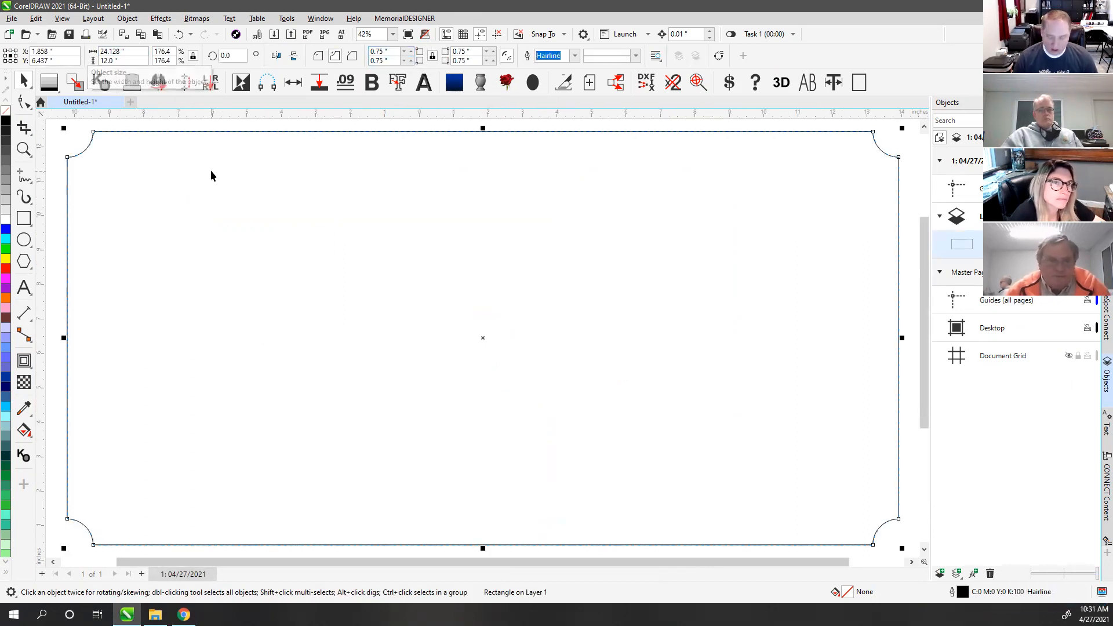
{"action": "key", "text": "KP_Add"}
{"action": "scroll", "coordinate": [482, 336], "scroll_direction": "down", "scroll_amount": 2}
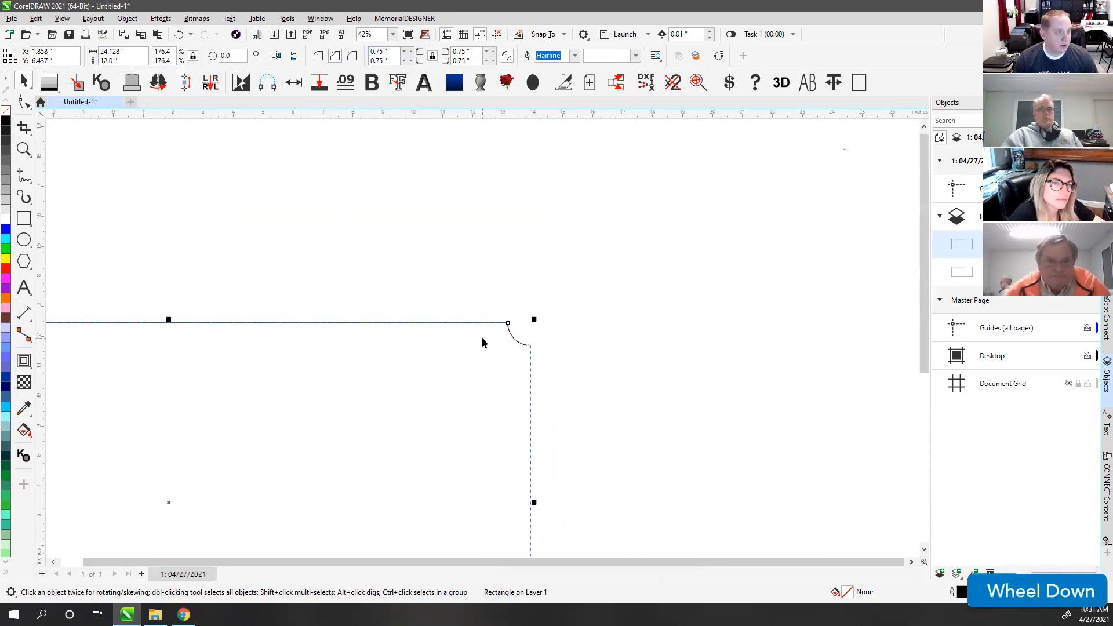
{"action": "left_click", "coordinate": [537, 317]}
{"action": "left_click_drag", "start_coordinate": [537, 317], "coordinate": [539, 312]}
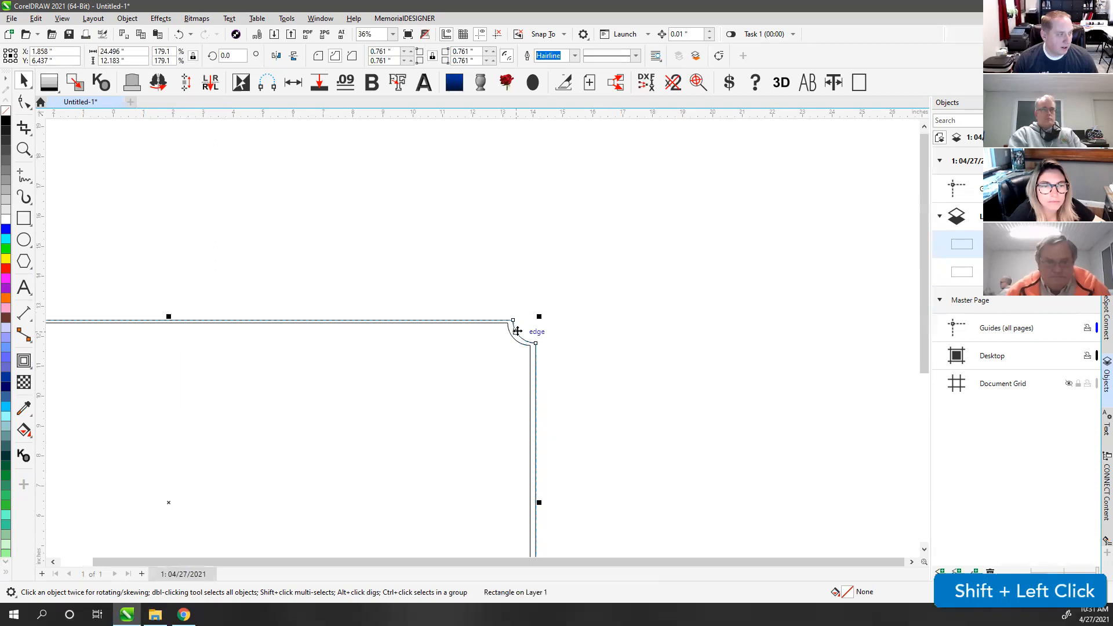
{"action": "left_click", "coordinate": [509, 334], "text": "shift"}
{"action": "left_click", "coordinate": [511, 301]}
{"action": "scroll", "coordinate": [481, 338], "scroll_direction": "up", "scroll_amount": 5}
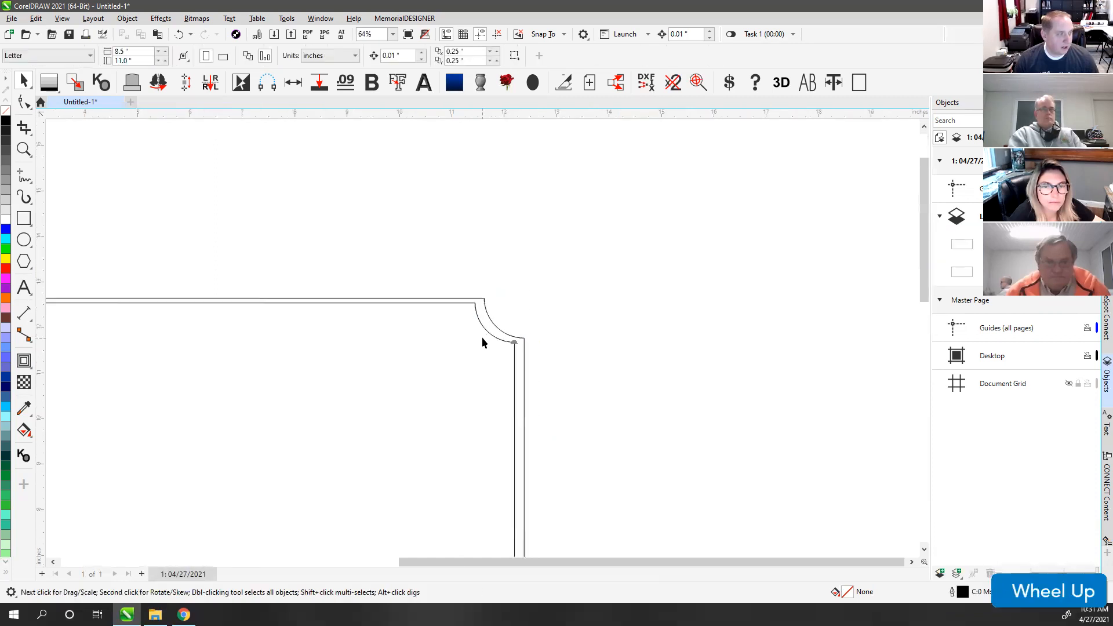
{"action": "left_click", "coordinate": [494, 310]}
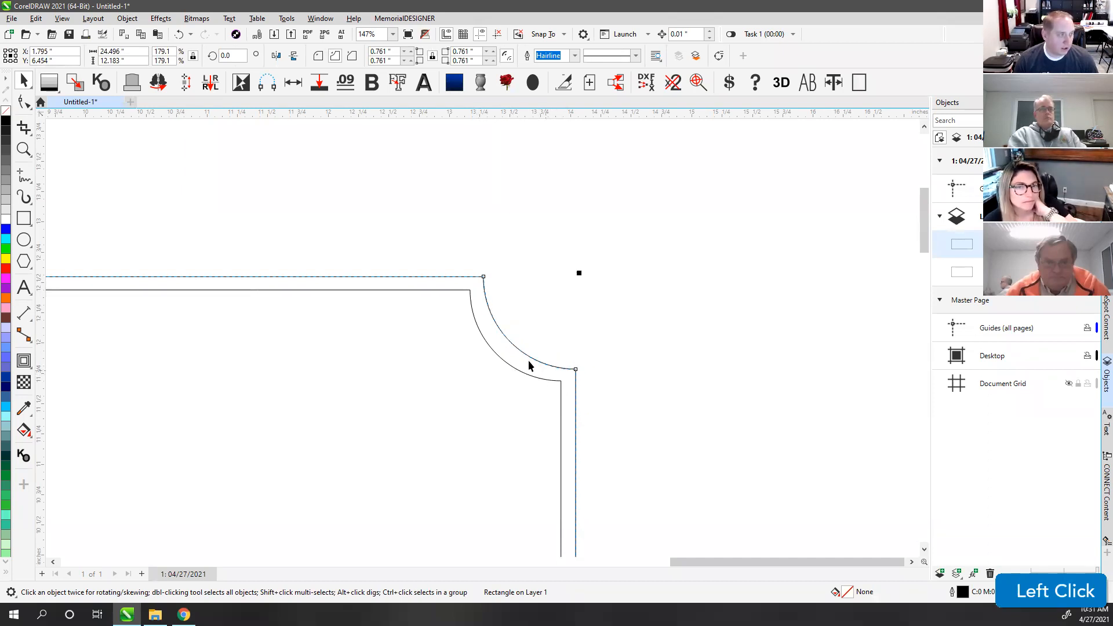
Step: Centre the frames on each other, enlarge the outer frame and duplicate it again
{"action": "scroll", "coordinate": [482, 342], "scroll_direction": "down", "scroll_amount": 2}
{"action": "scroll", "coordinate": [482, 342], "scroll_direction": "down", "scroll_amount": 3}
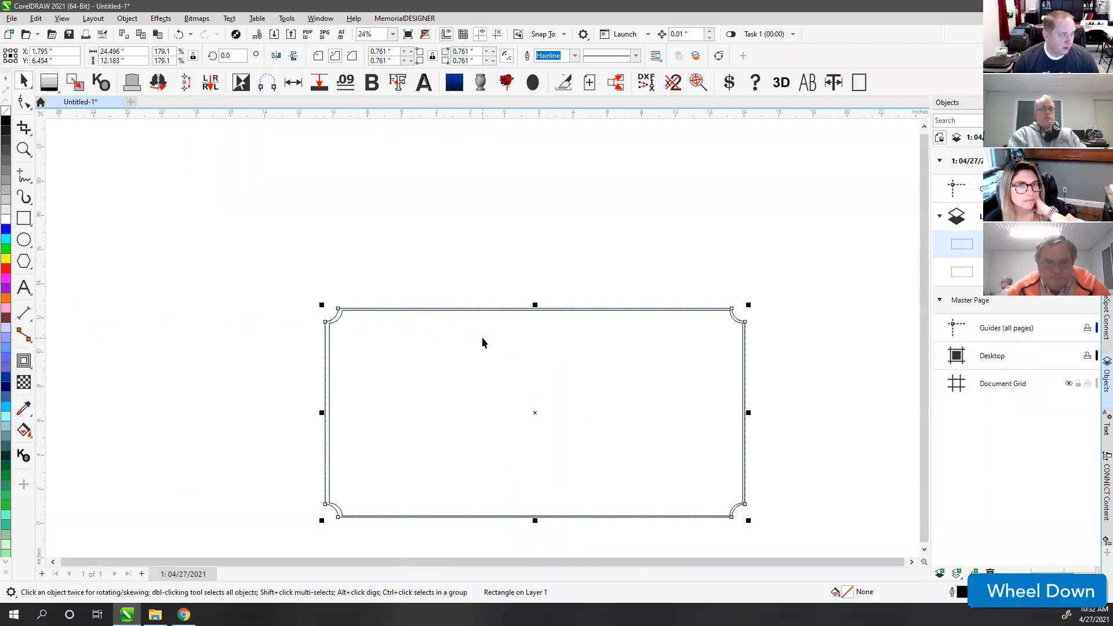
{"action": "scroll", "coordinate": [375, 331], "scroll_direction": "up", "scroll_amount": 3}
{"action": "left_click", "coordinate": [453, 316], "text": "shift"}
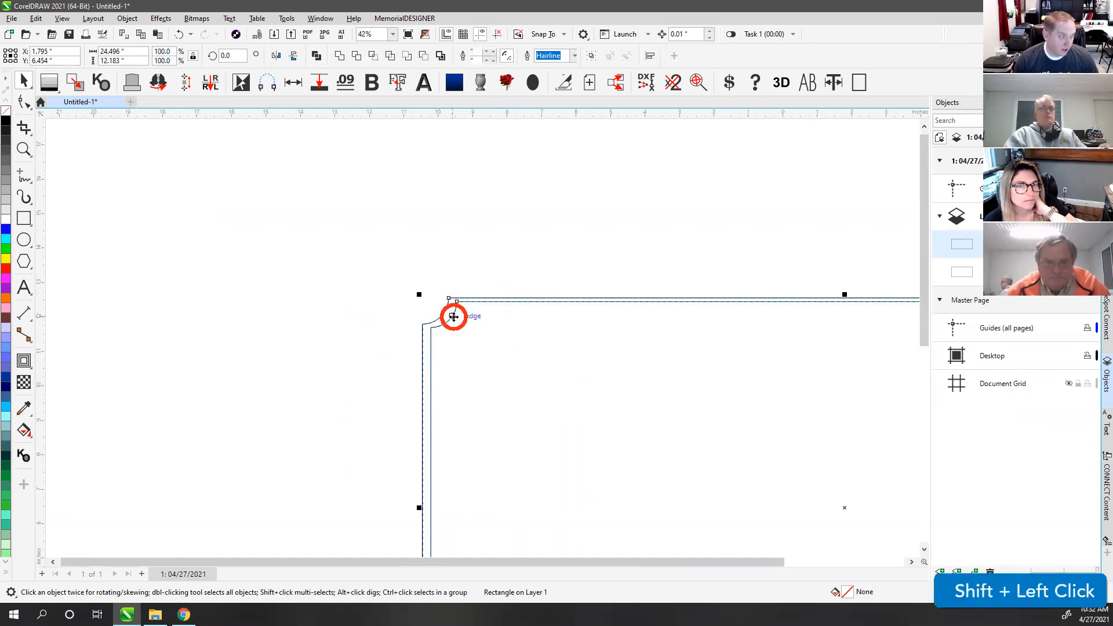
{"action": "key", "text": "c"}
{"action": "left_click", "coordinate": [507, 262]}
{"action": "left_click", "coordinate": [447, 312]}
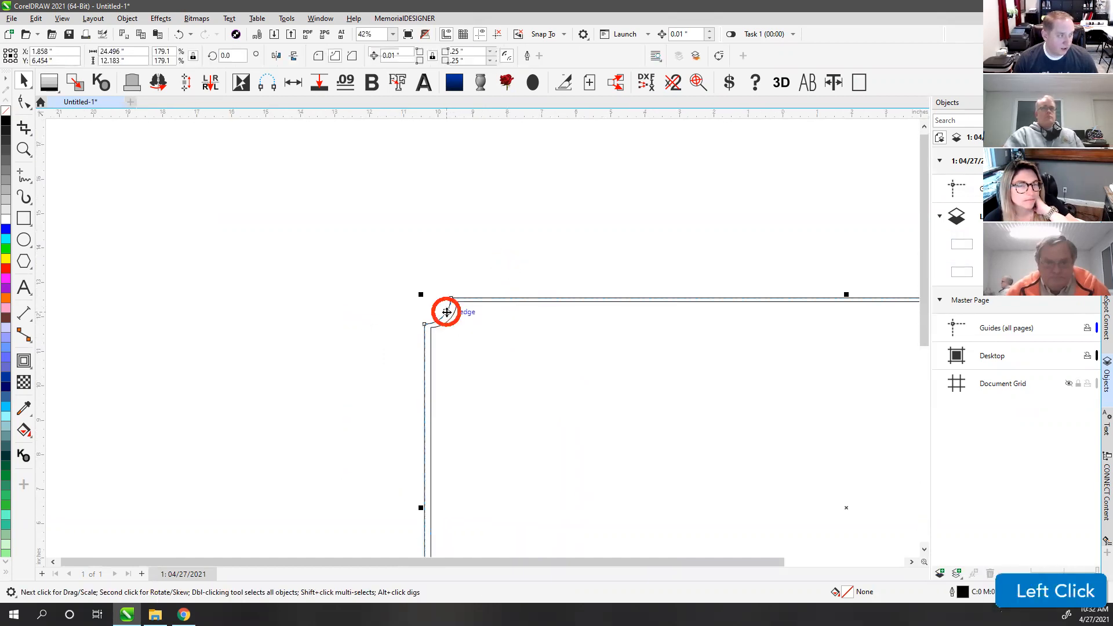
{"action": "left_click_drag", "start_coordinate": [418, 291], "coordinate": [397, 278]}
{"action": "key", "text": "KP_Add"}
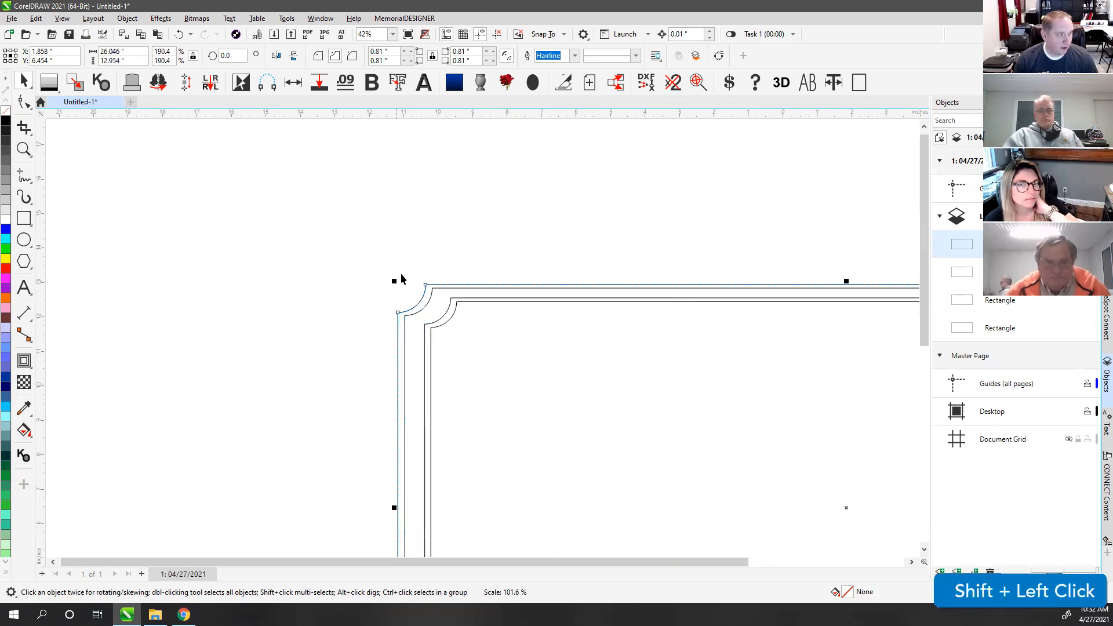
{"action": "left_click", "coordinate": [454, 318]}
{"action": "key", "text": "F4"}
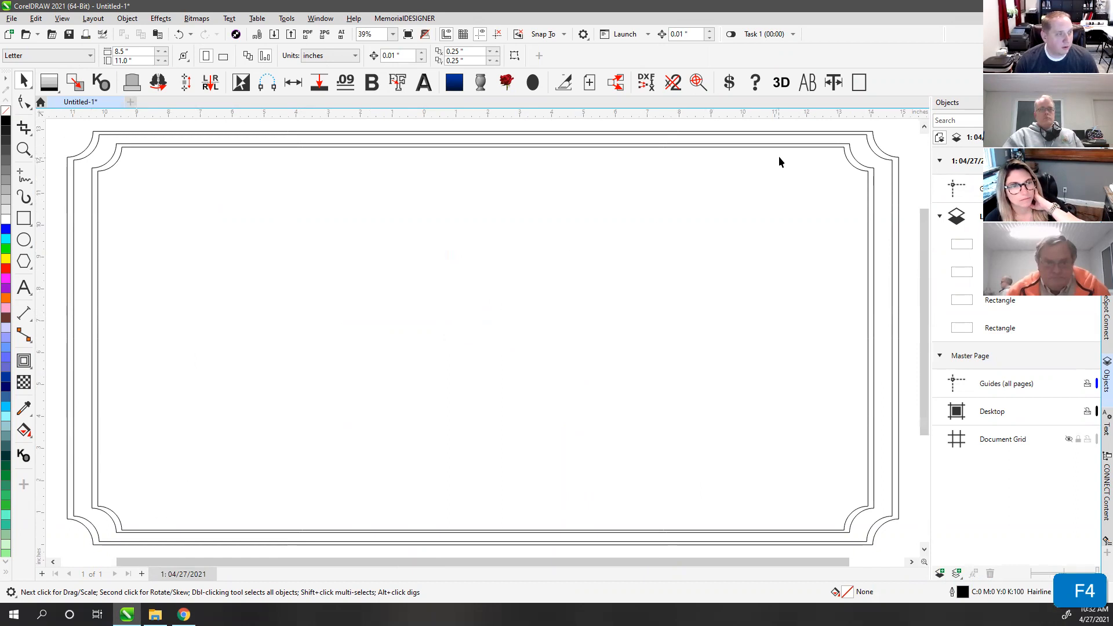
Step: Delete the two extra frame outlines, leaving only the single scalloped-corner rectangle selected
{"action": "left_click", "coordinate": [856, 167]}
{"action": "key", "text": "Delete"}
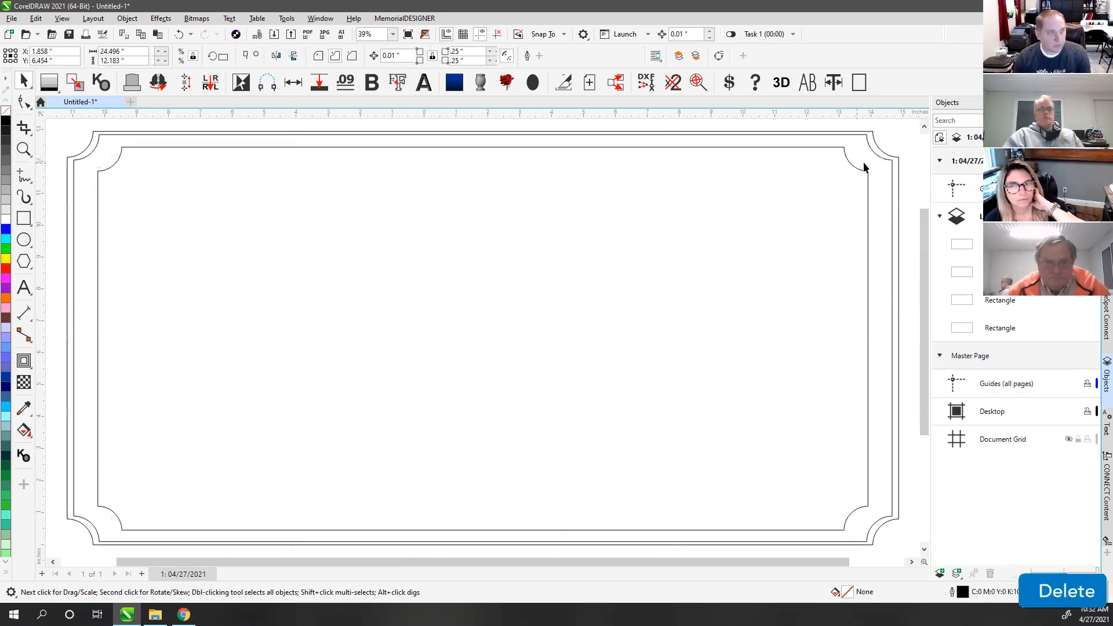
{"action": "left_click", "coordinate": [873, 152]}
{"action": "key", "text": "Delete"}
{"action": "key", "text": "Delete"}
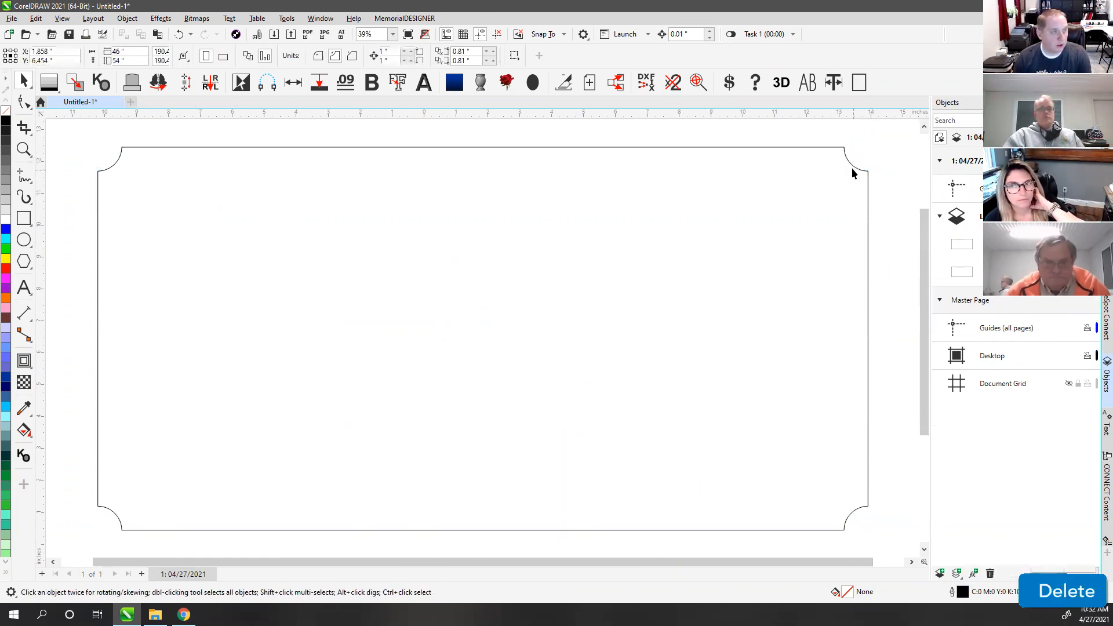
{"action": "left_click", "coordinate": [848, 168]}
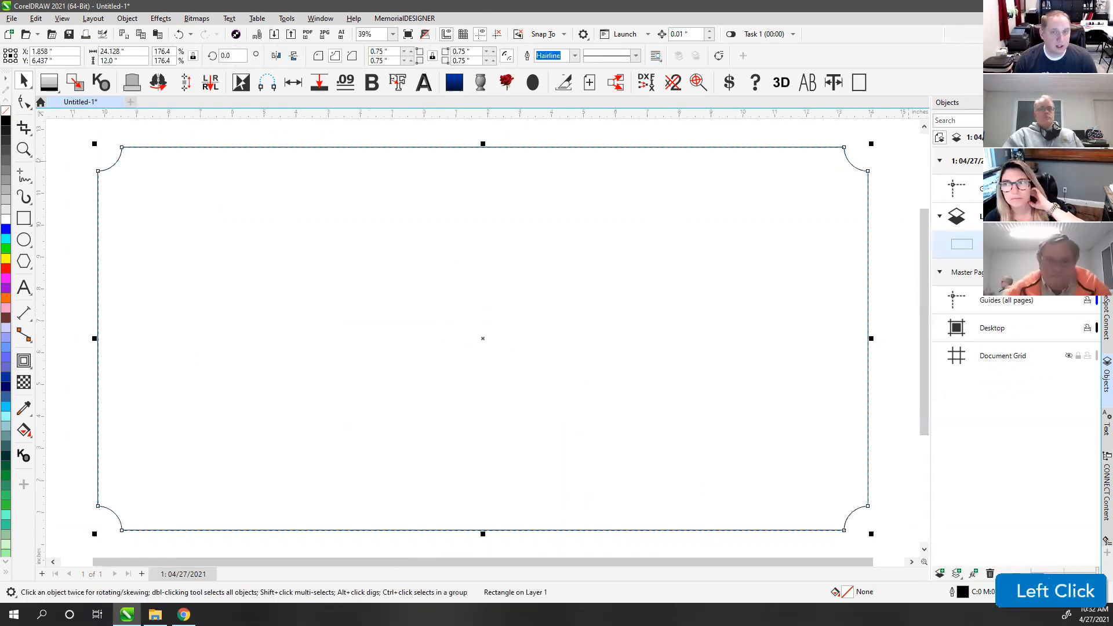
Step: Set Panels and Spacing to a filled single-line panel at .09 width, apply it, then undo
{"action": "left_click", "coordinate": [1107, 232]}
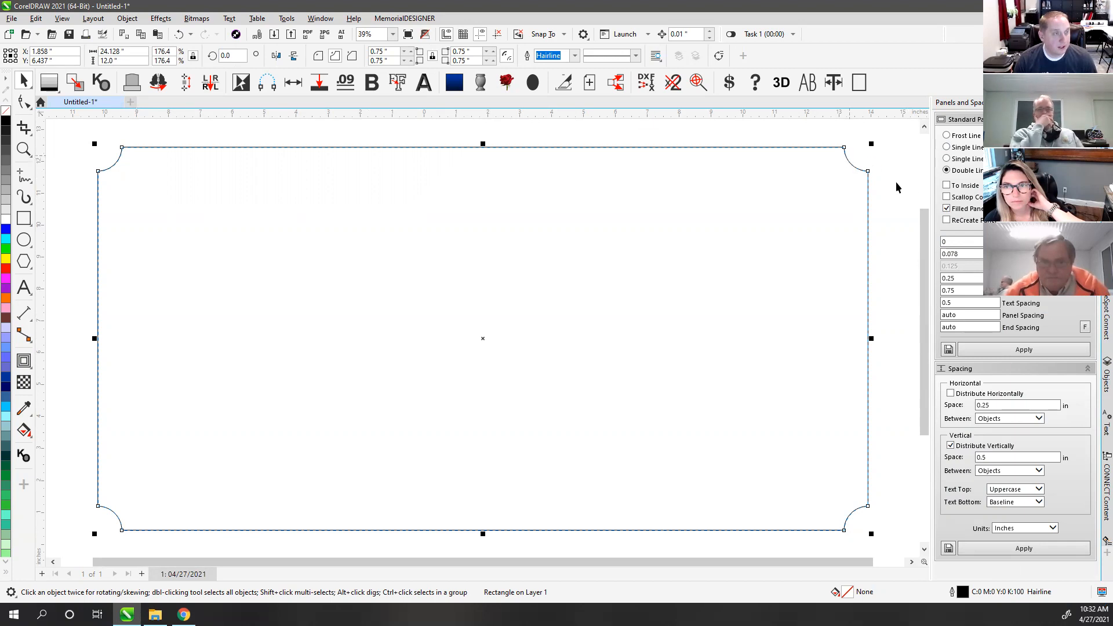
{"action": "left_click", "coordinate": [953, 198]}
{"action": "left_click", "coordinate": [948, 208]}
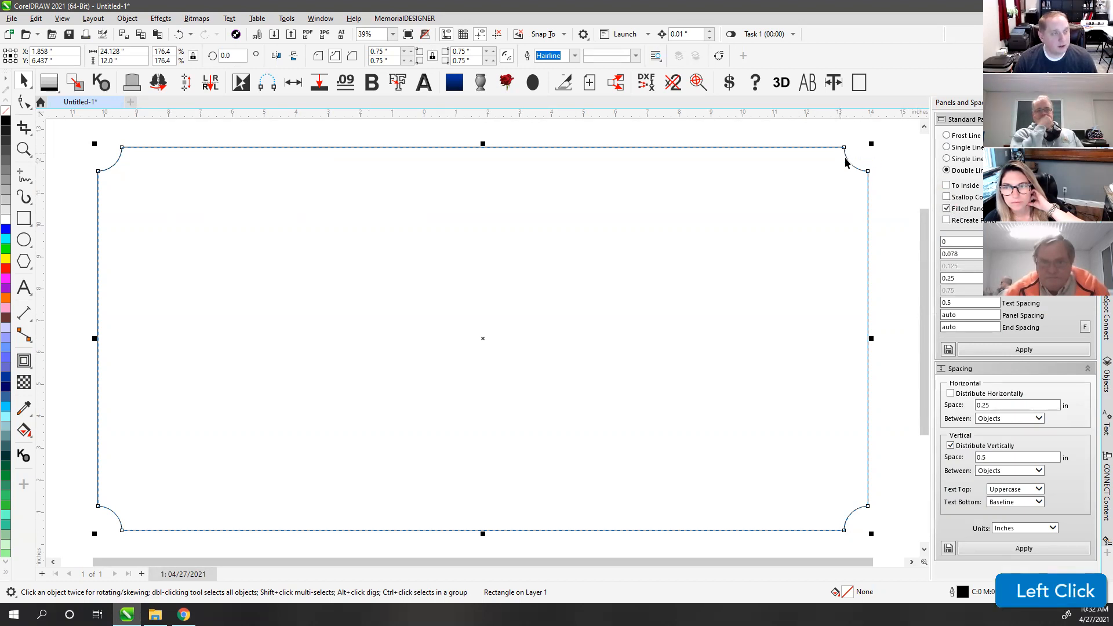
{"action": "left_click", "coordinate": [947, 136]}
{"action": "left_click", "coordinate": [947, 147]}
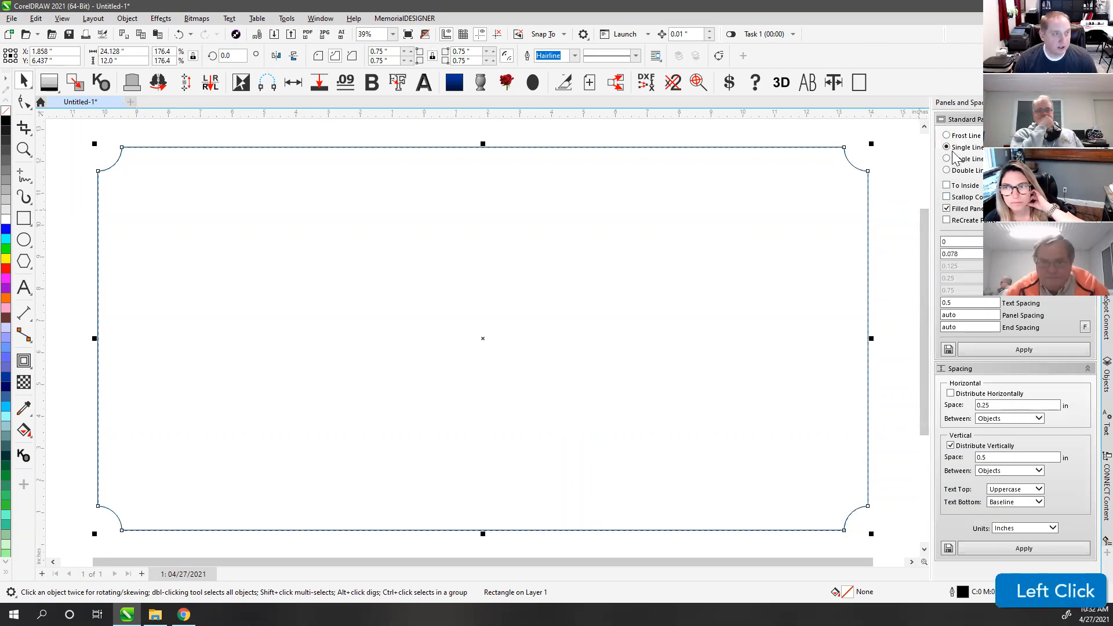
{"action": "double_click", "coordinate": [966, 255]}
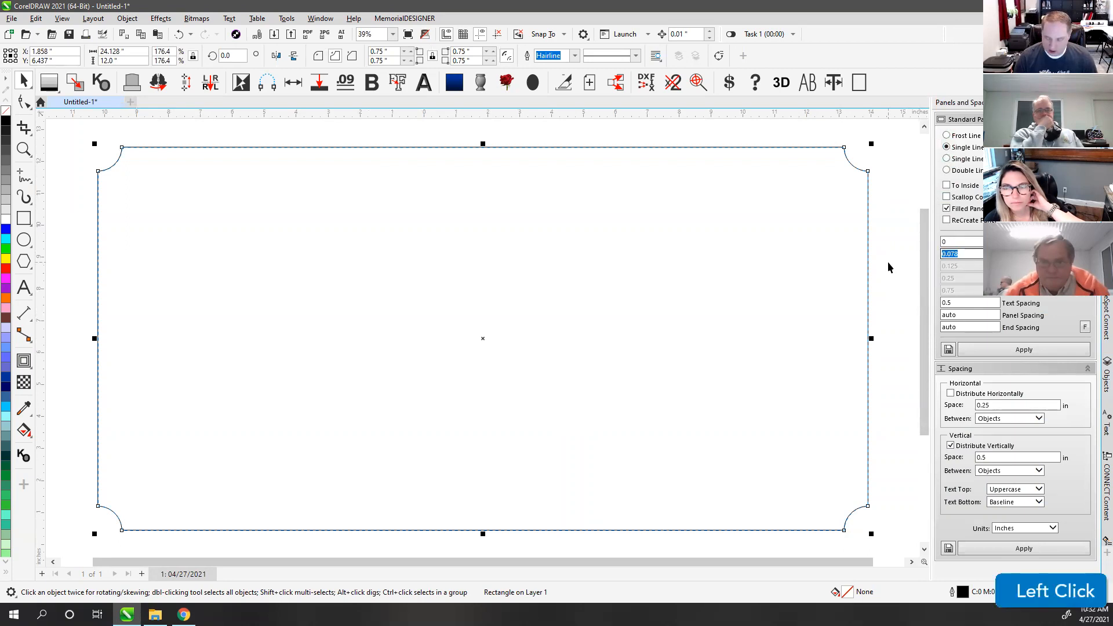
{"action": "type", "text": ".09"}
{"action": "left_click", "coordinate": [1011, 351]}
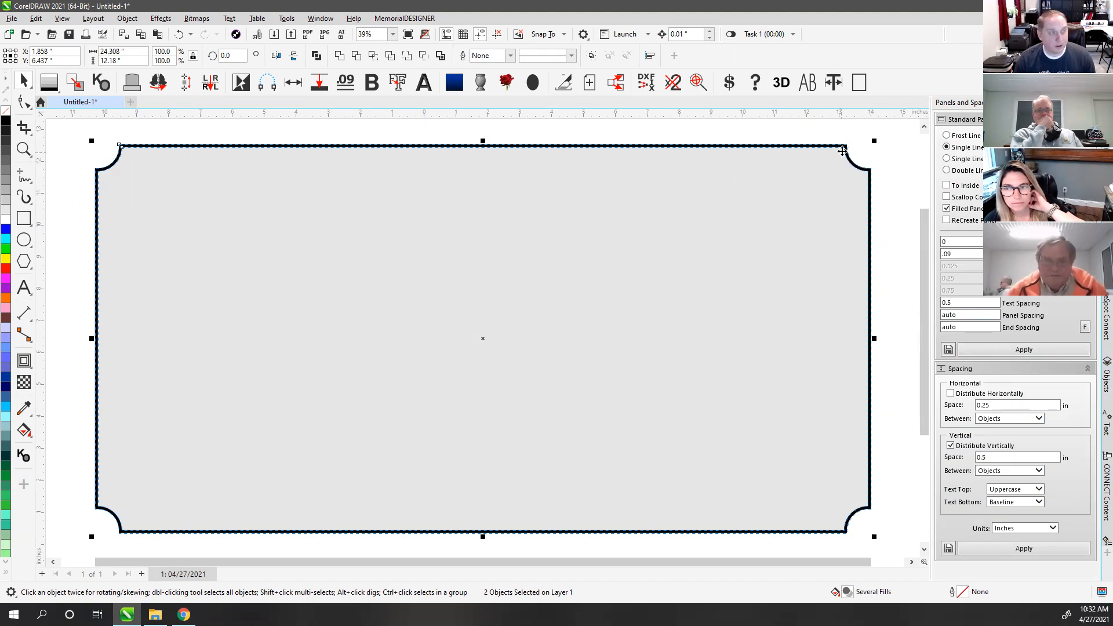
{"action": "left_click", "coordinate": [881, 176]}
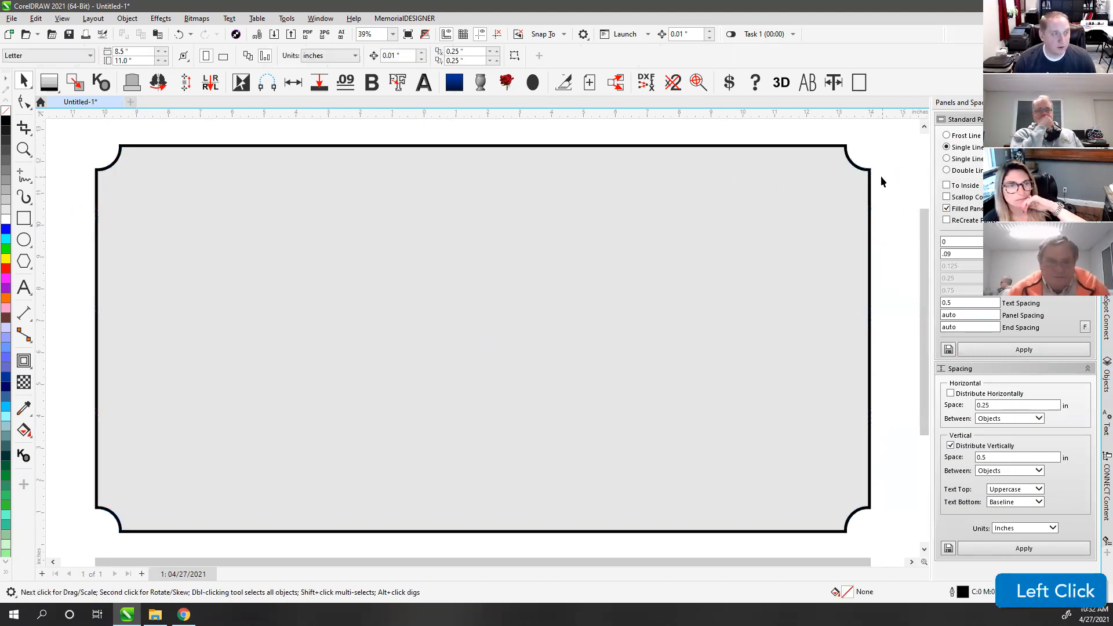
{"action": "key", "text": "ctrl+z"}
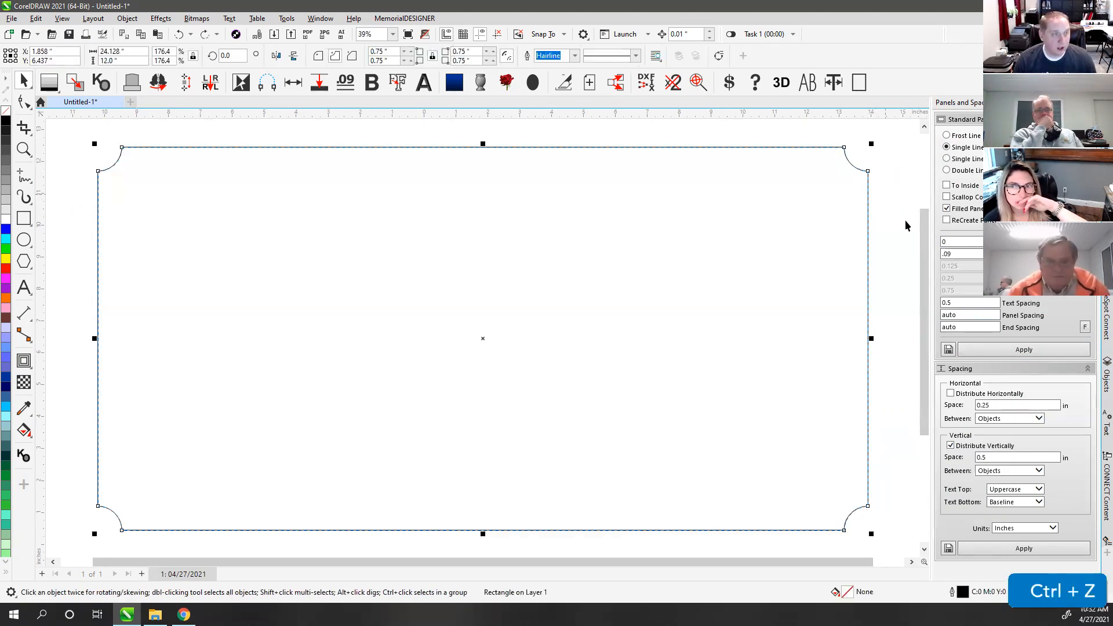
Step: Enable ReCreate Panel, preview the grey filled panel, then undo it
{"action": "left_click", "coordinate": [947, 221]}
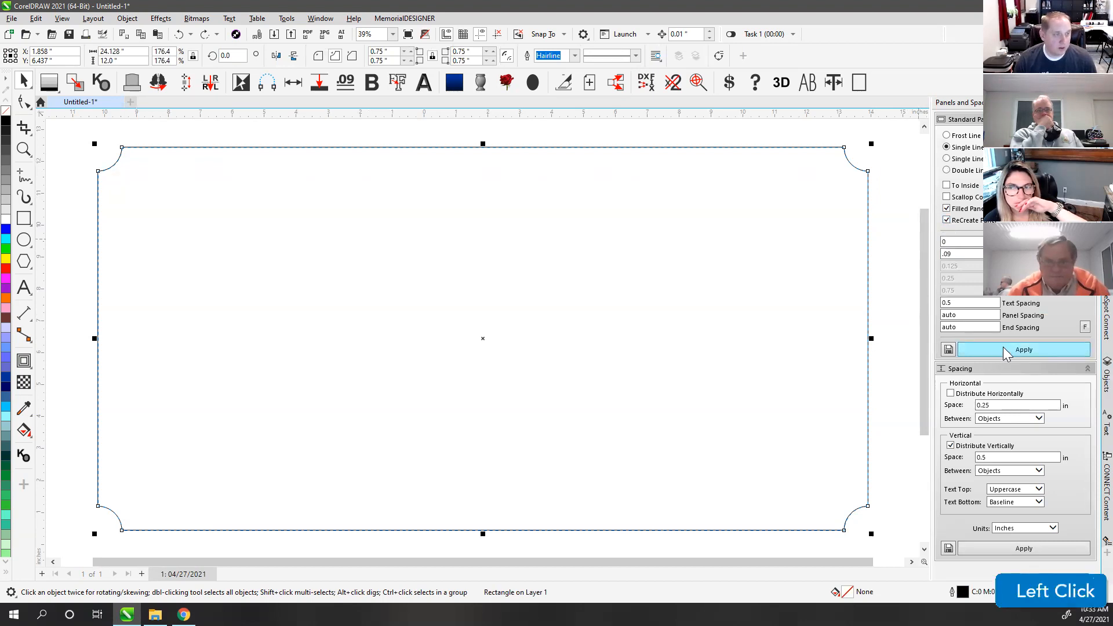
{"action": "left_click", "coordinate": [1003, 348]}
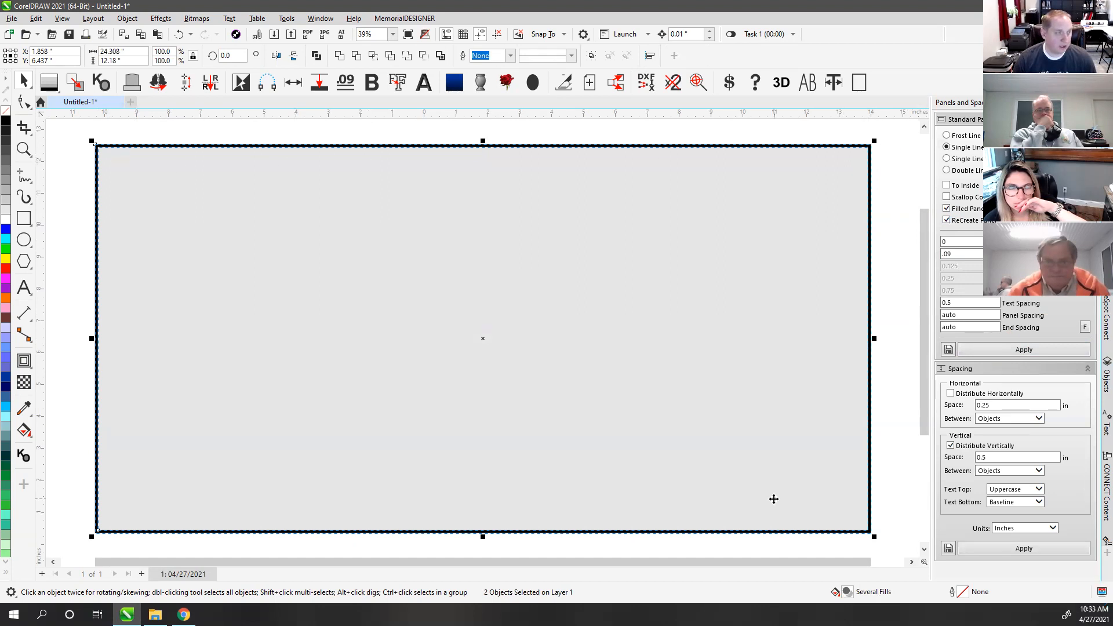
{"action": "key", "text": "ctrl+z"}
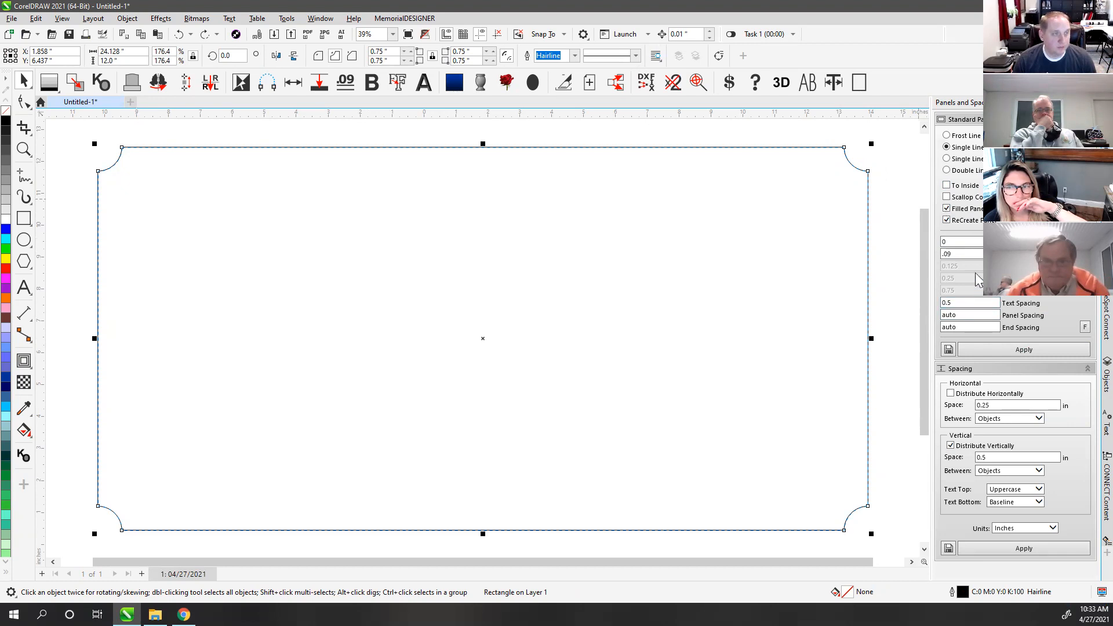
Step: Preview a scalloped double-line panel, undo it, and reselect the scalloped rectangle
{"action": "left_click", "coordinate": [948, 197]}
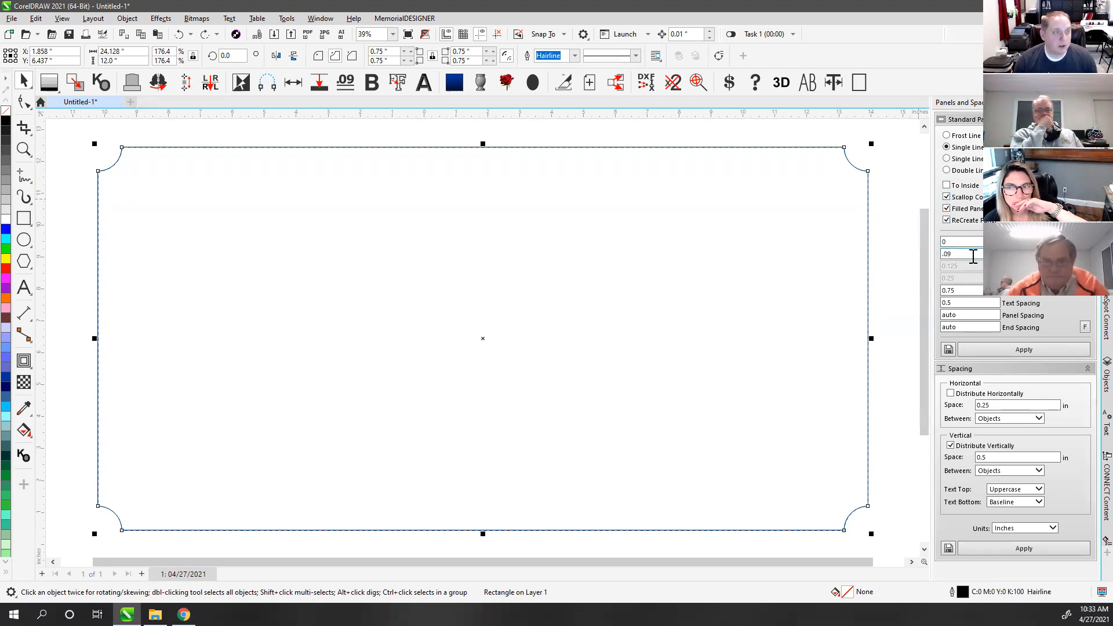
{"action": "left_click", "coordinate": [946, 170]}
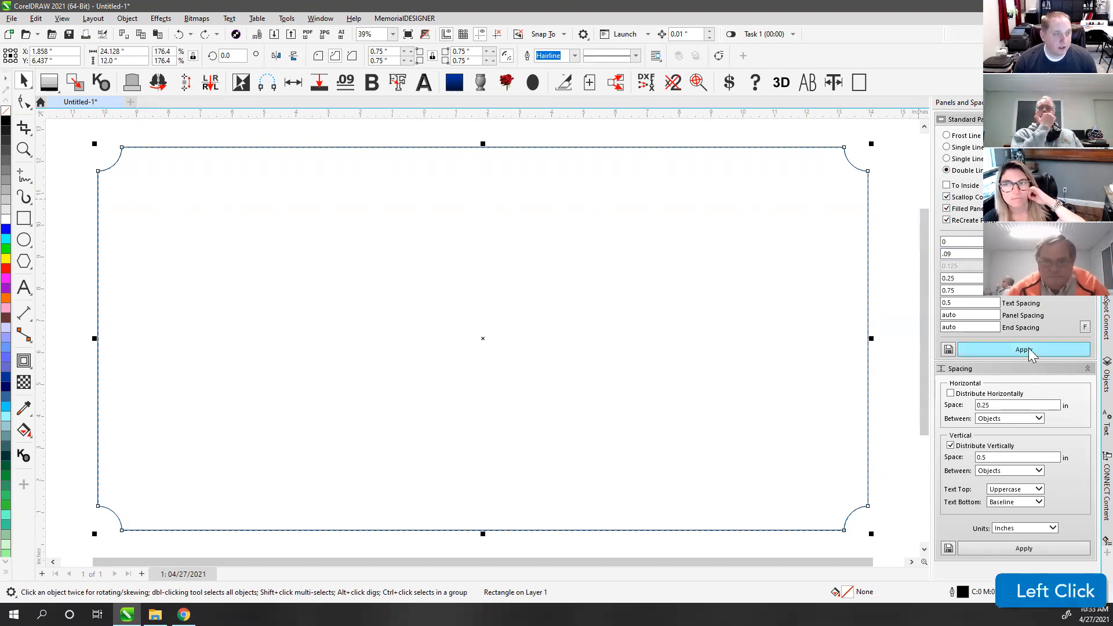
{"action": "left_click", "coordinate": [1023, 350]}
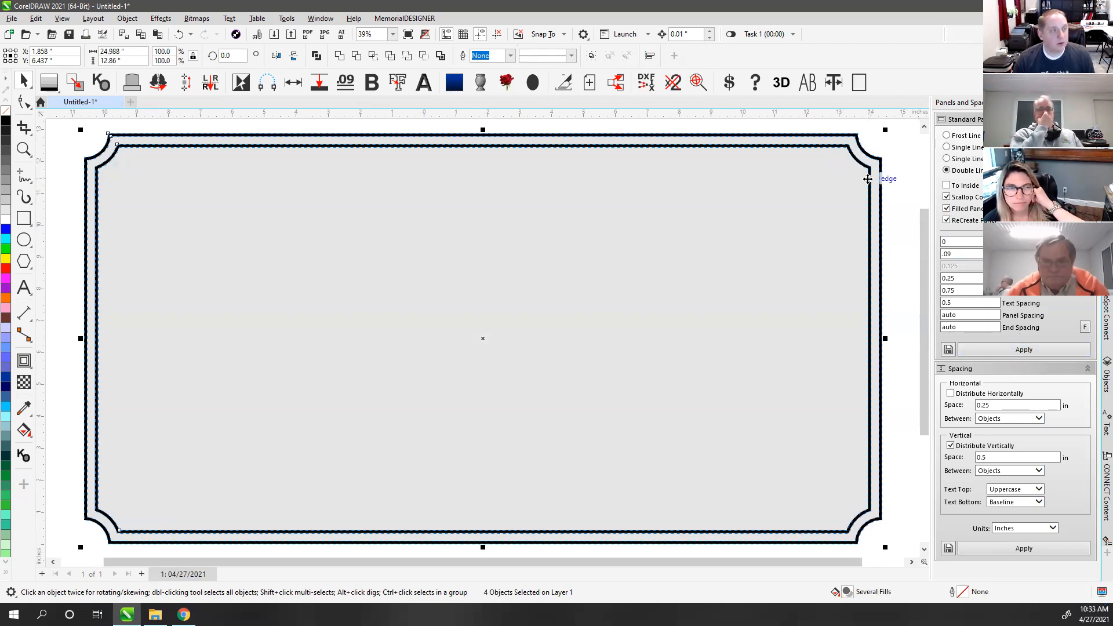
{"action": "key", "text": "ctrl+z"}
{"action": "left_click", "coordinate": [885, 168]}
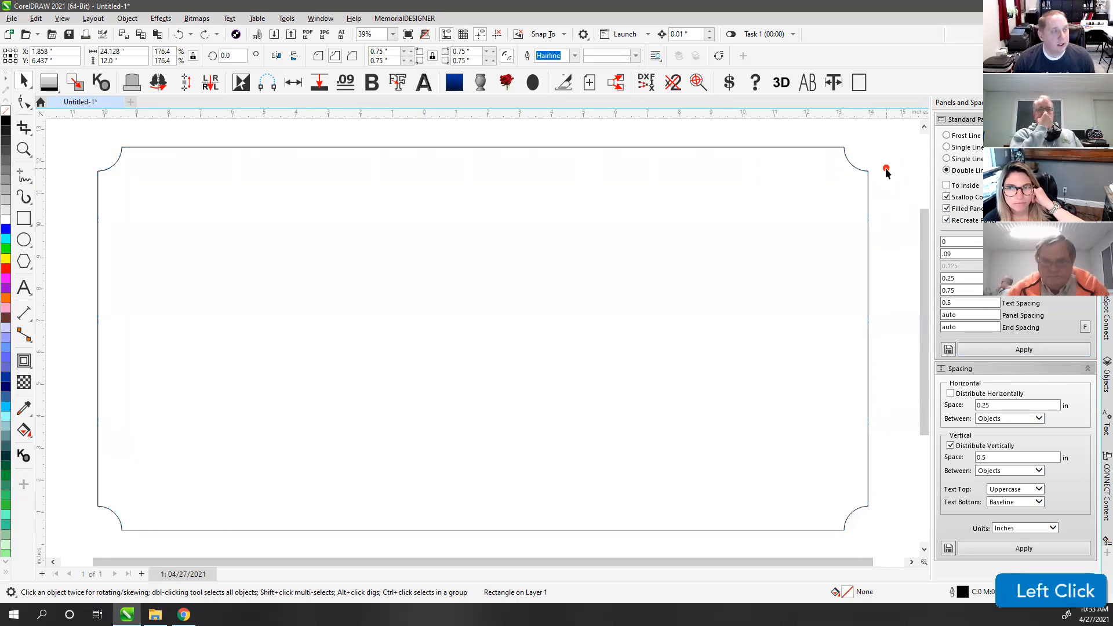
{"action": "left_click", "coordinate": [847, 160]}
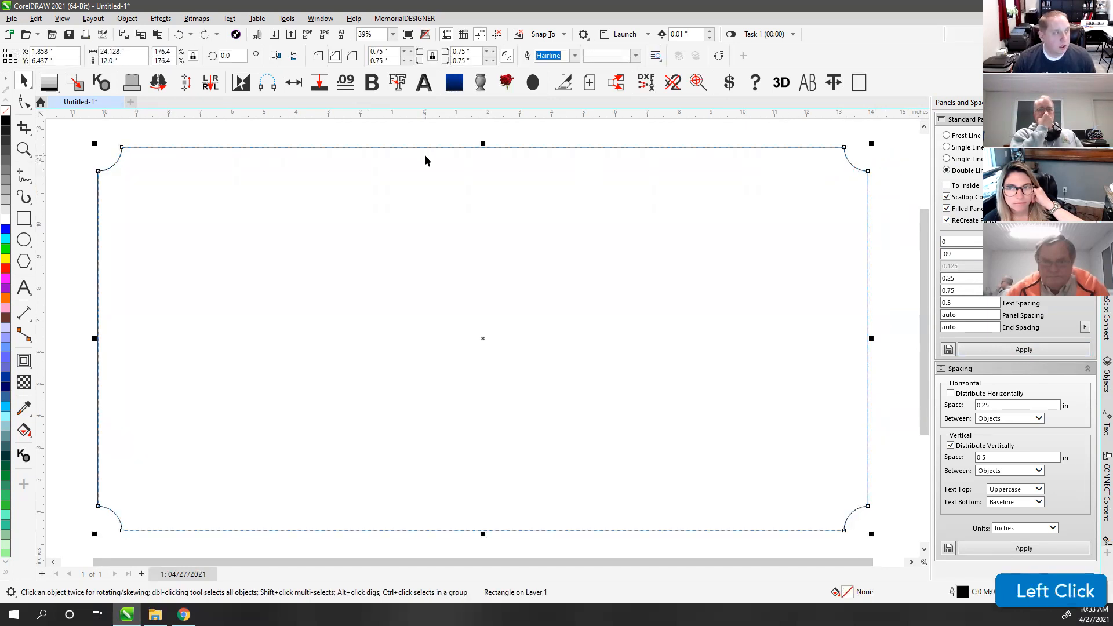
{"action": "left_click", "coordinate": [24, 103]}
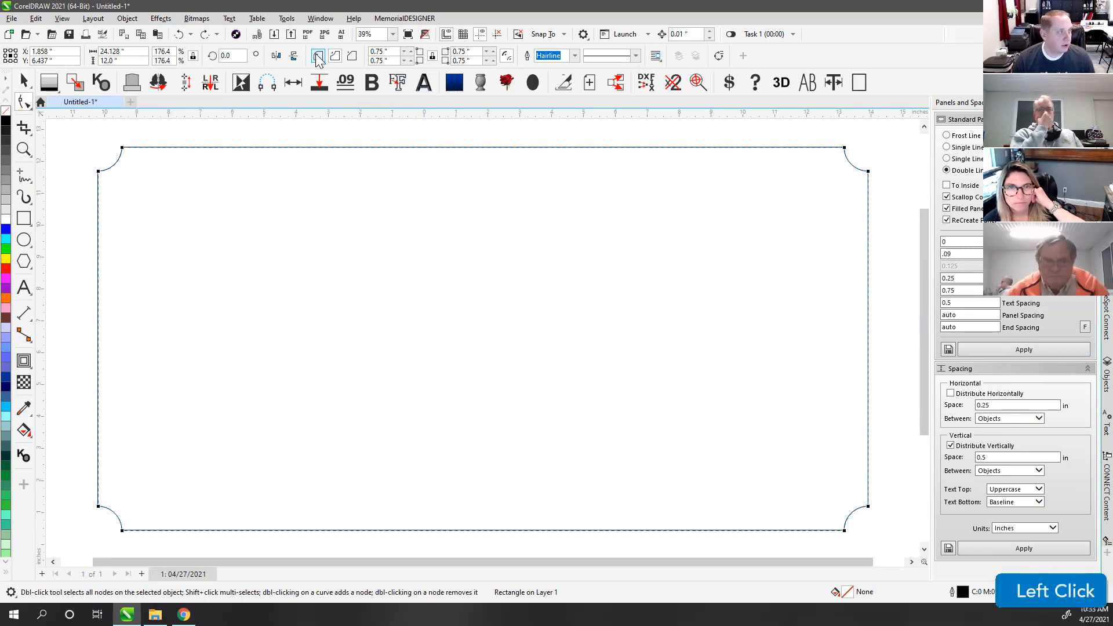
Step: Change the frame rectangle's corners to Round and reselect it
{"action": "left_click", "coordinate": [317, 56]}
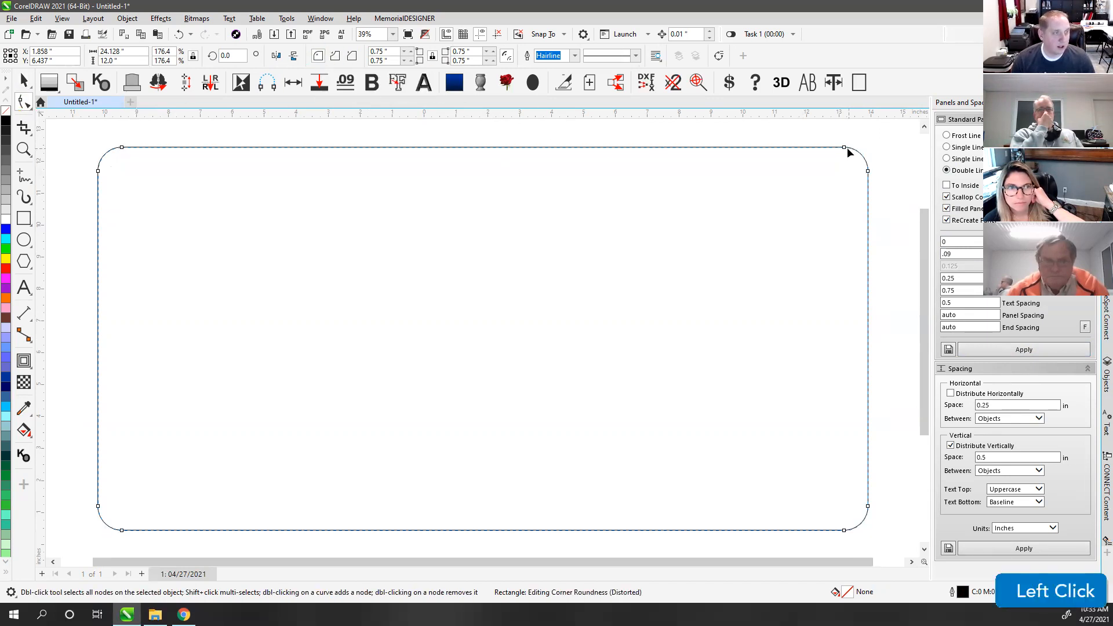
{"action": "left_click", "coordinate": [23, 82]}
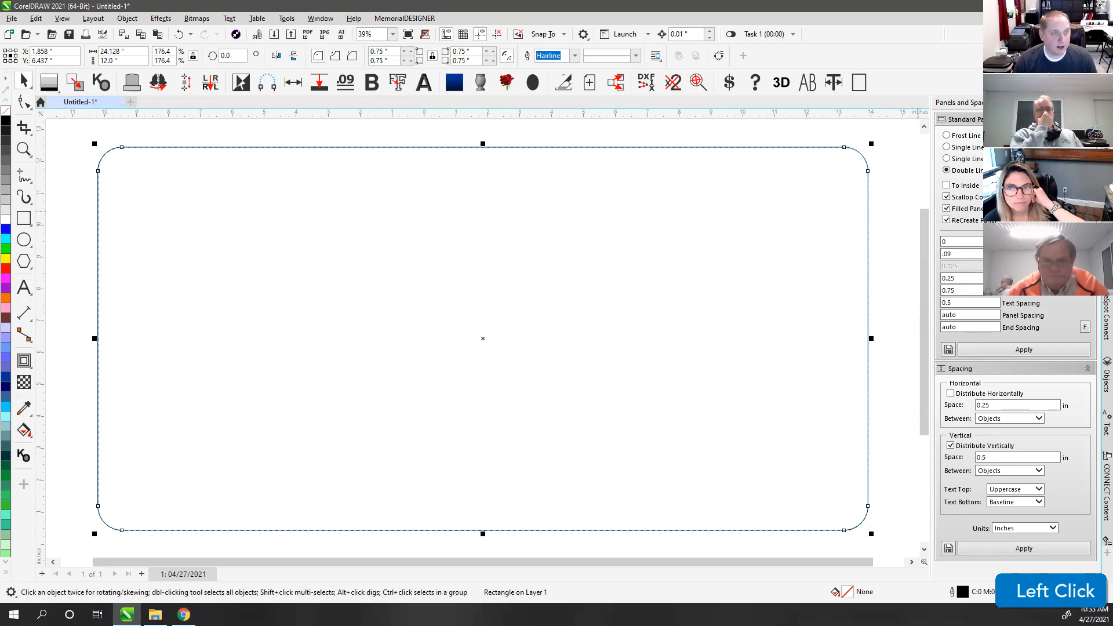
{"action": "left_click", "coordinate": [881, 150]}
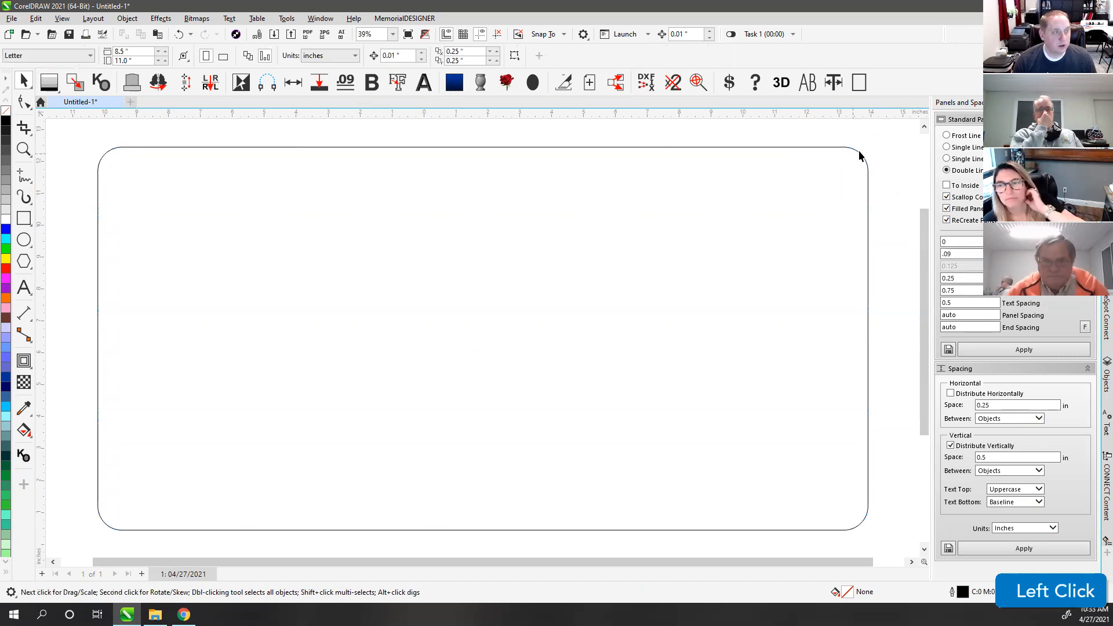
{"action": "left_click", "coordinate": [832, 146]}
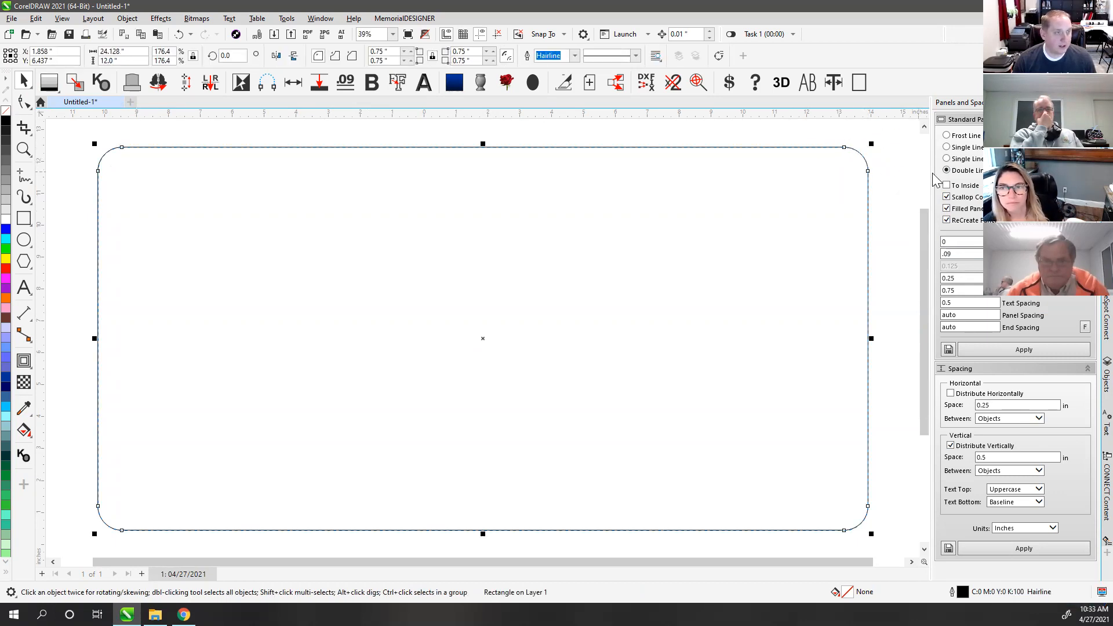
Step: Turn off ReCreate Panel and Scallop Corners, preview double-line panels, and undo them
{"action": "left_click", "coordinate": [953, 222]}
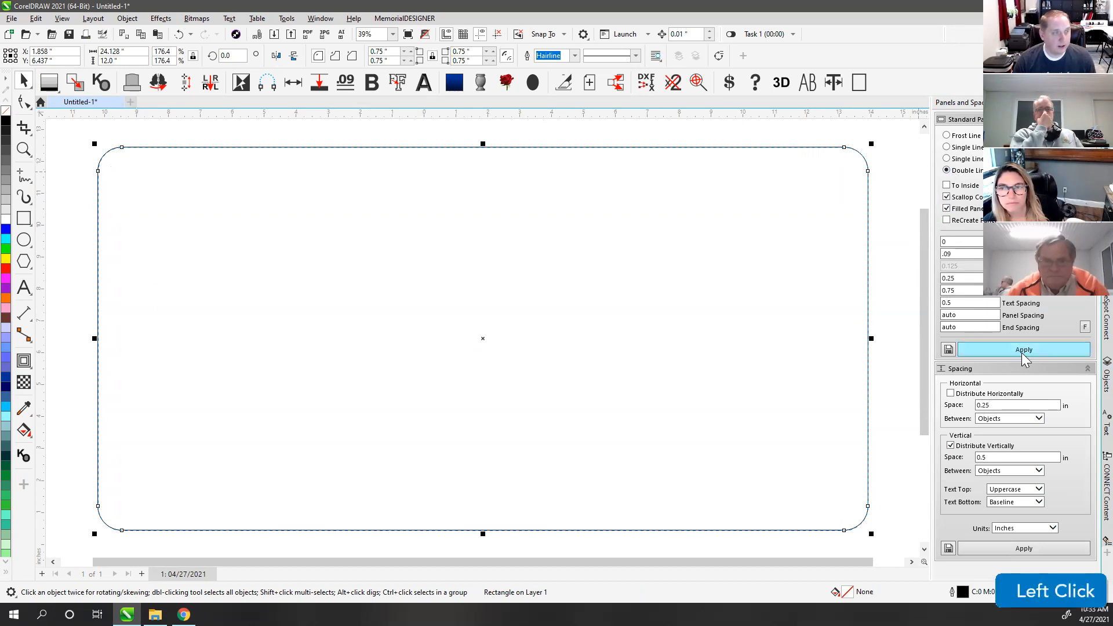
{"action": "left_click", "coordinate": [1023, 351]}
{"action": "key", "text": "ctrl+z"}
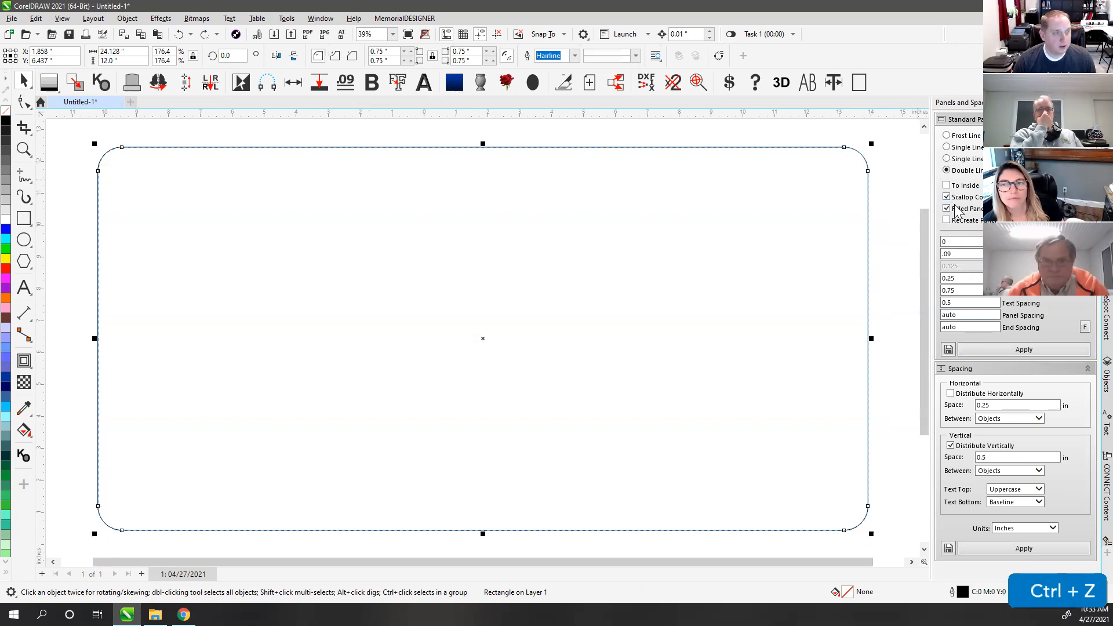
{"action": "left_click", "coordinate": [955, 197]}
{"action": "left_click", "coordinate": [1025, 350]}
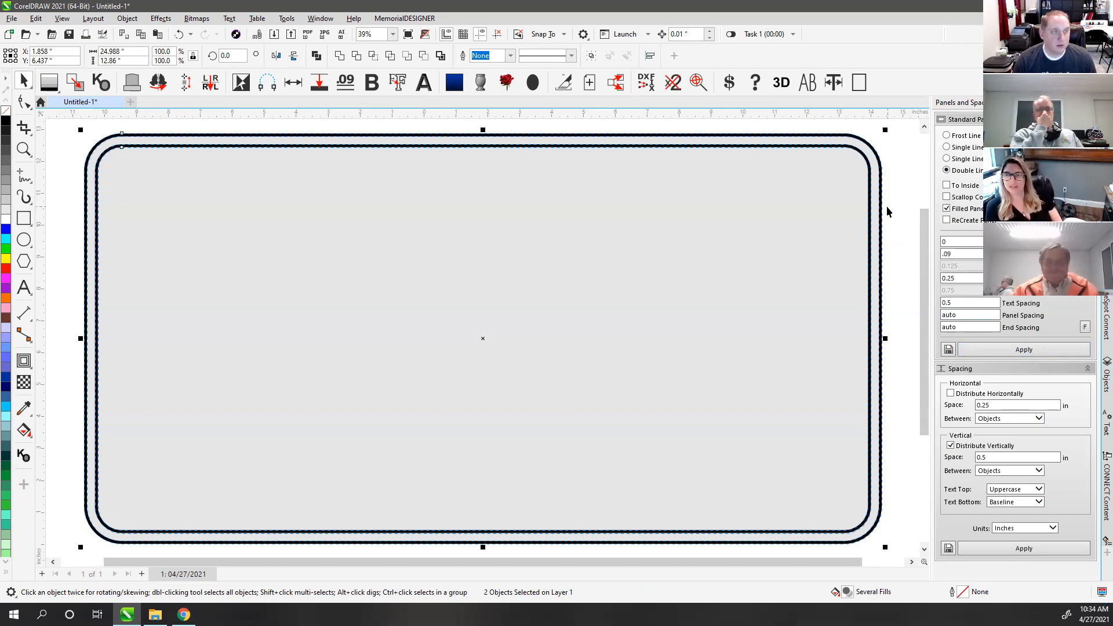
{"action": "left_click", "coordinate": [895, 174]}
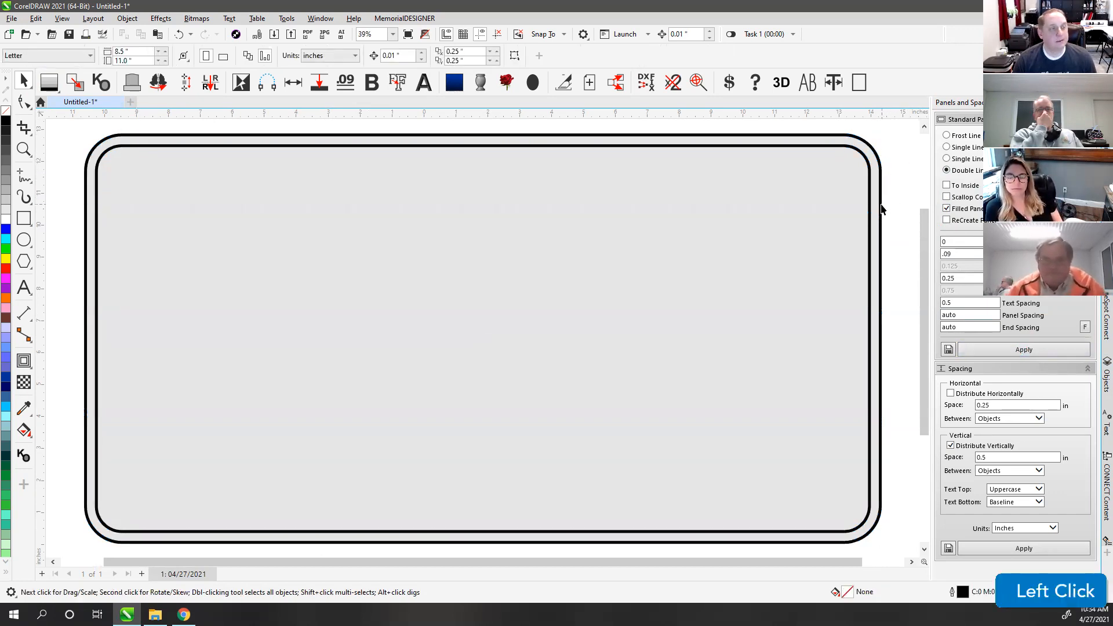
{"action": "key", "text": "ctrl+z"}
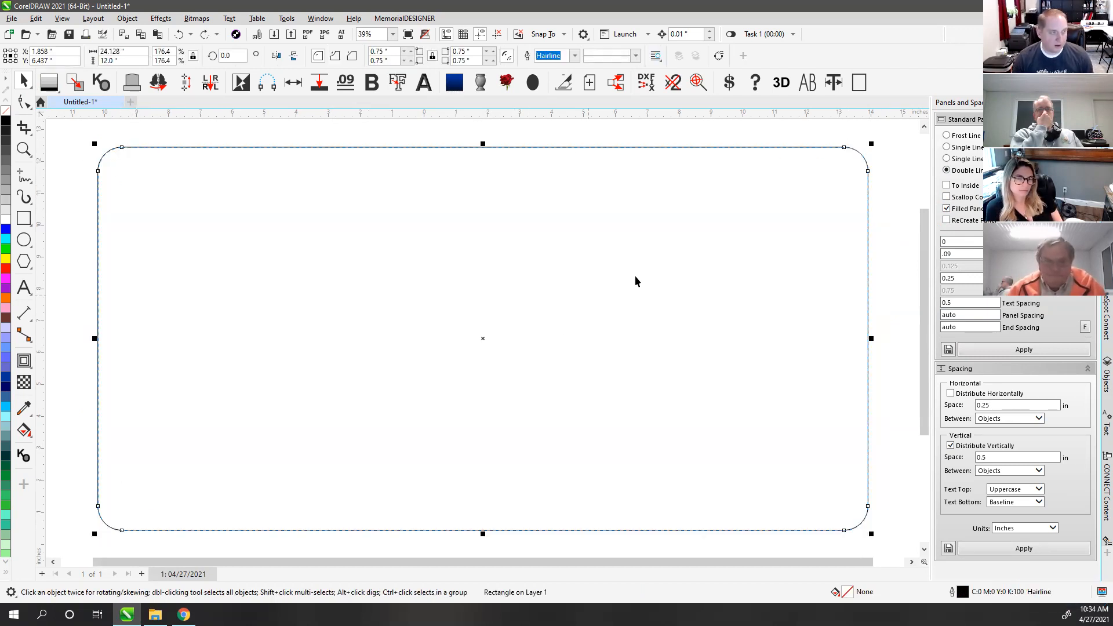
Step: Convert the rounded rectangle to an editable curve with Ctrl+Q and deselect it
{"action": "left_click", "coordinate": [23, 102]}
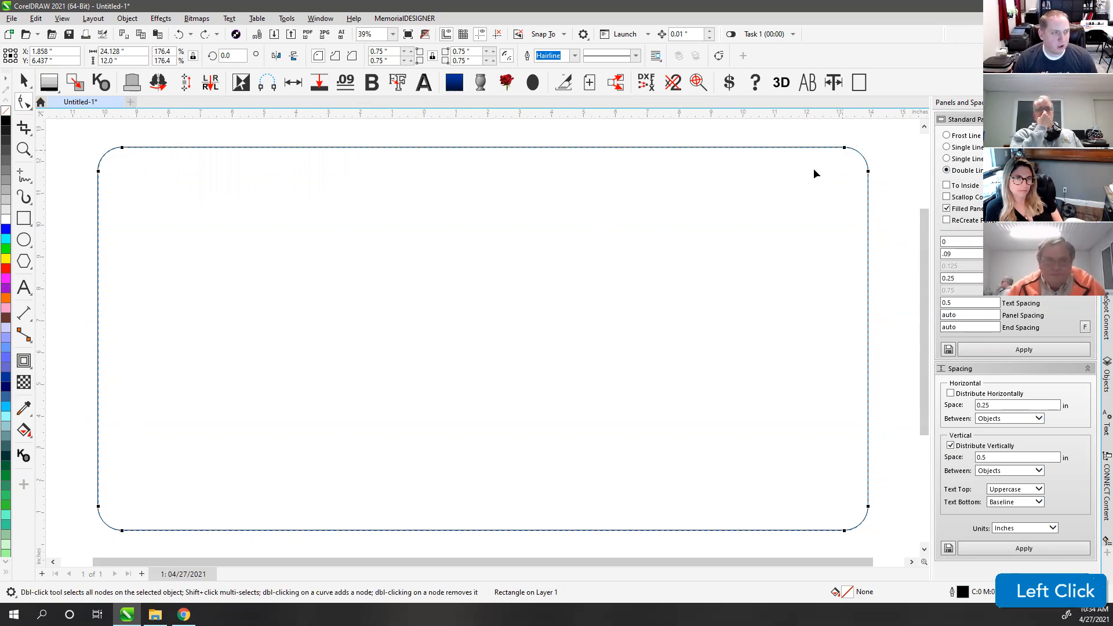
{"action": "key", "text": "ctrl+q"}
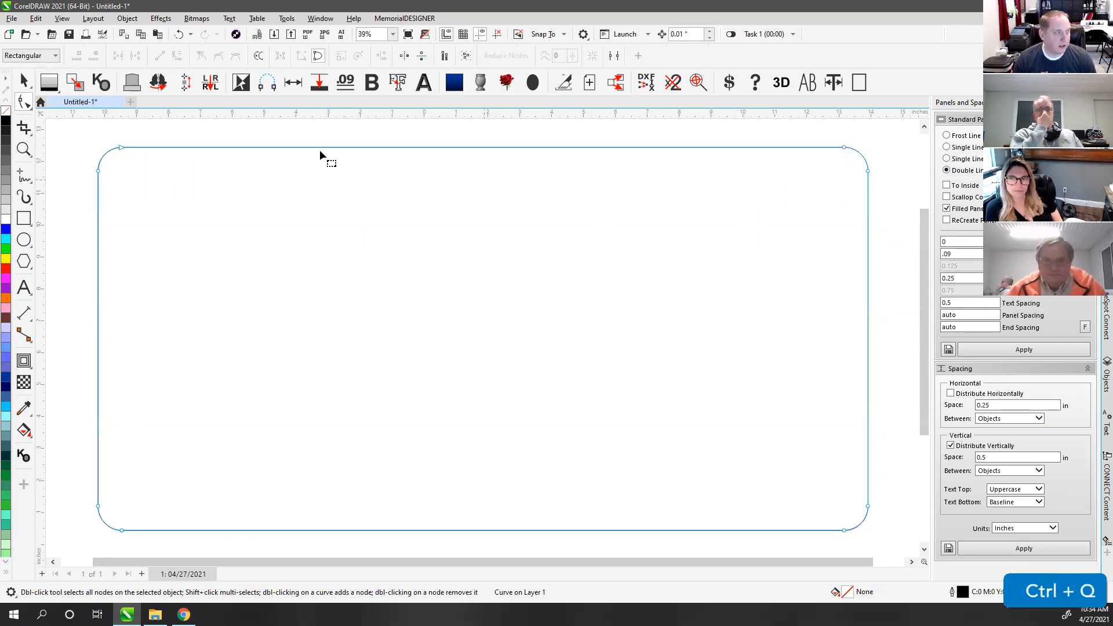
{"action": "left_click", "coordinate": [24, 80]}
{"action": "left_click", "coordinate": [339, 138]}
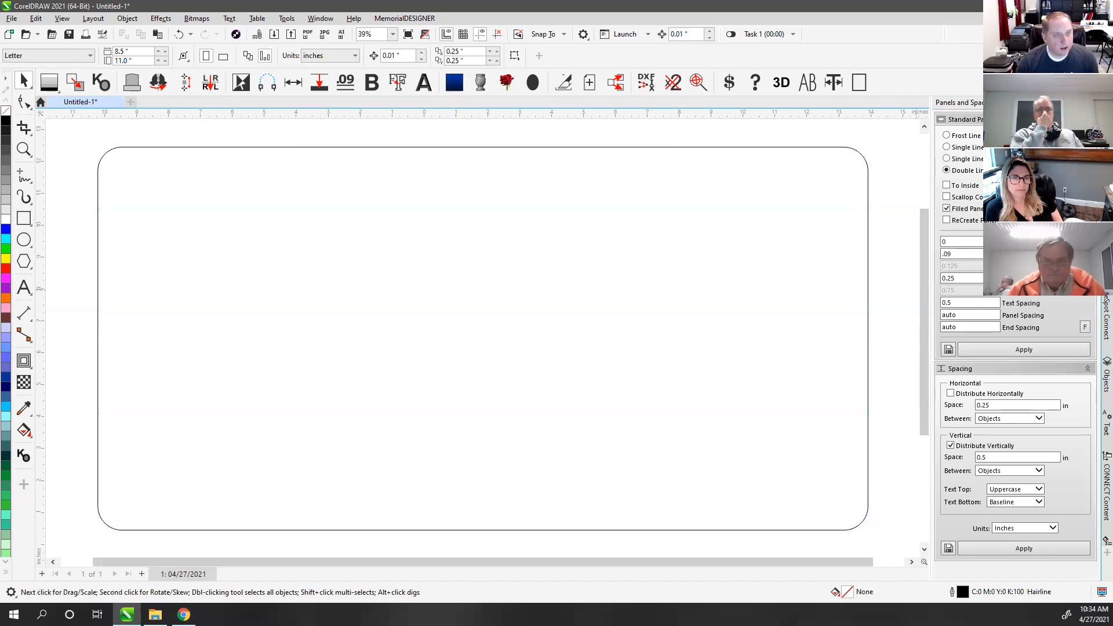
Step: Bring up the Open Drawing dialog, showing the Brown Memorials folder of SBM files
{"action": "left_click", "coordinate": [992, 241]}
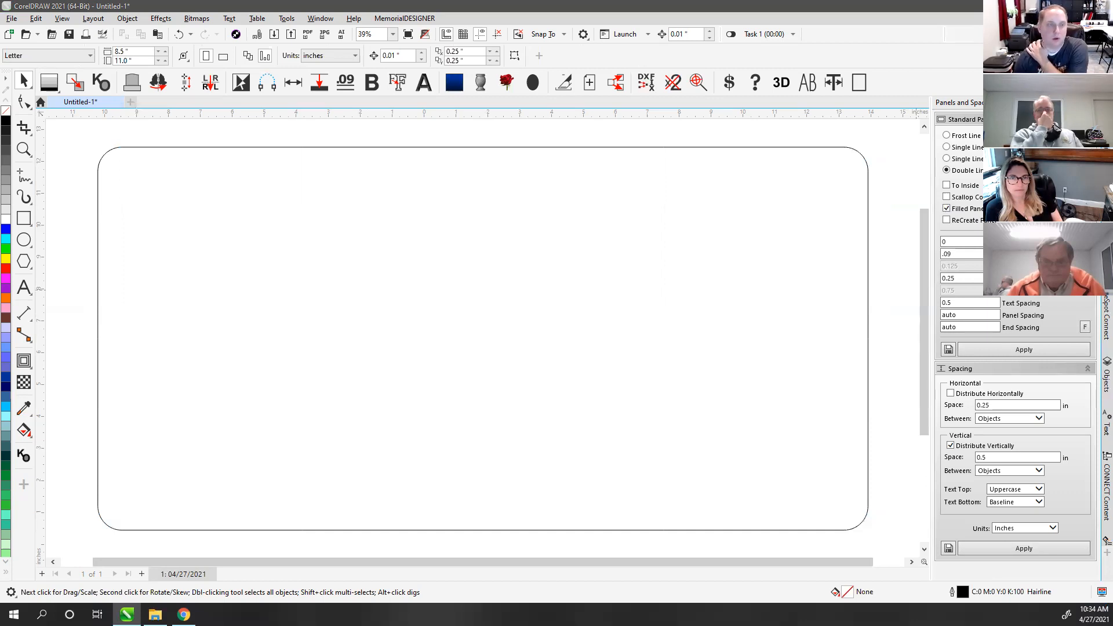
{"action": "left_click", "coordinate": [992, 242]}
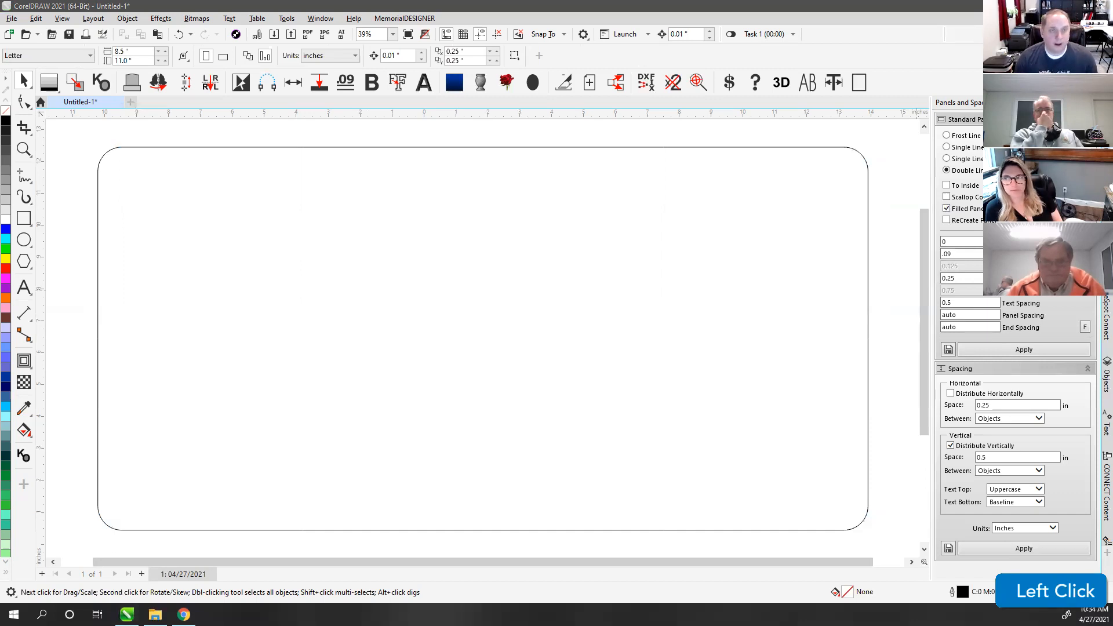
{"action": "left_click", "coordinate": [385, 204]}
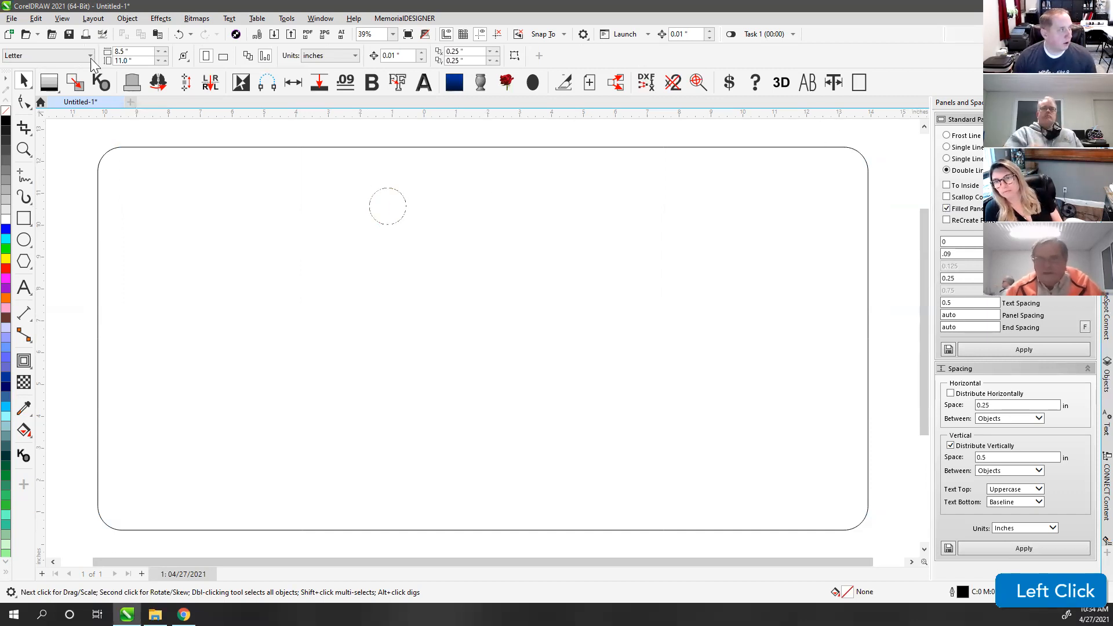
{"action": "left_click", "coordinate": [26, 35]}
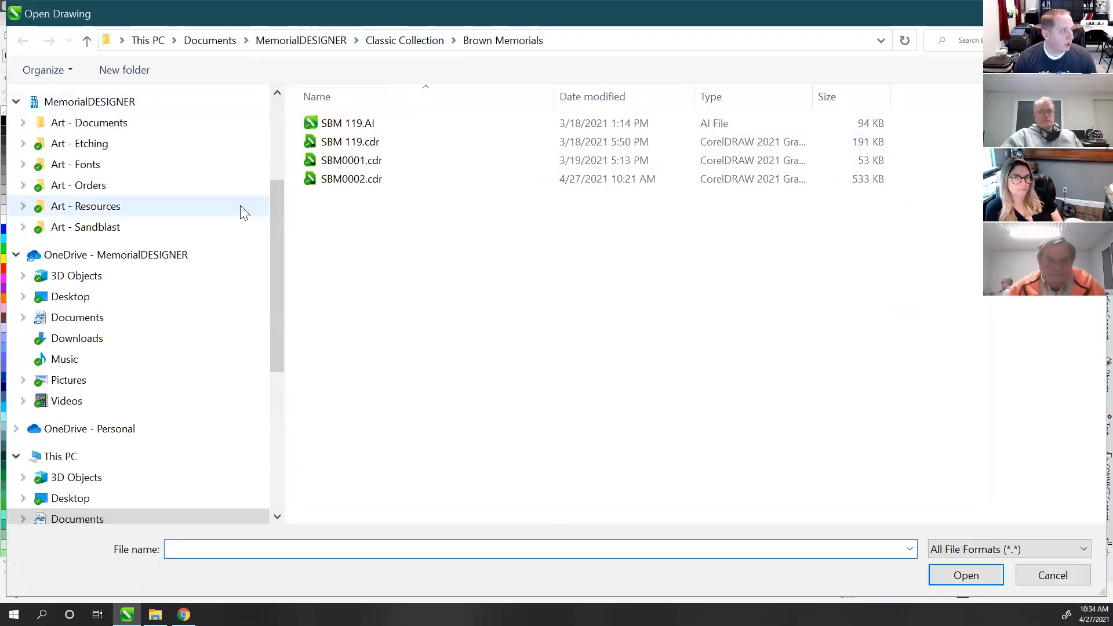
Step: Search the Documents folder for 'users group' and pick How to Create Band.cdr
{"action": "scroll", "coordinate": [223, 140], "scroll_direction": "up", "scroll_amount": 3}
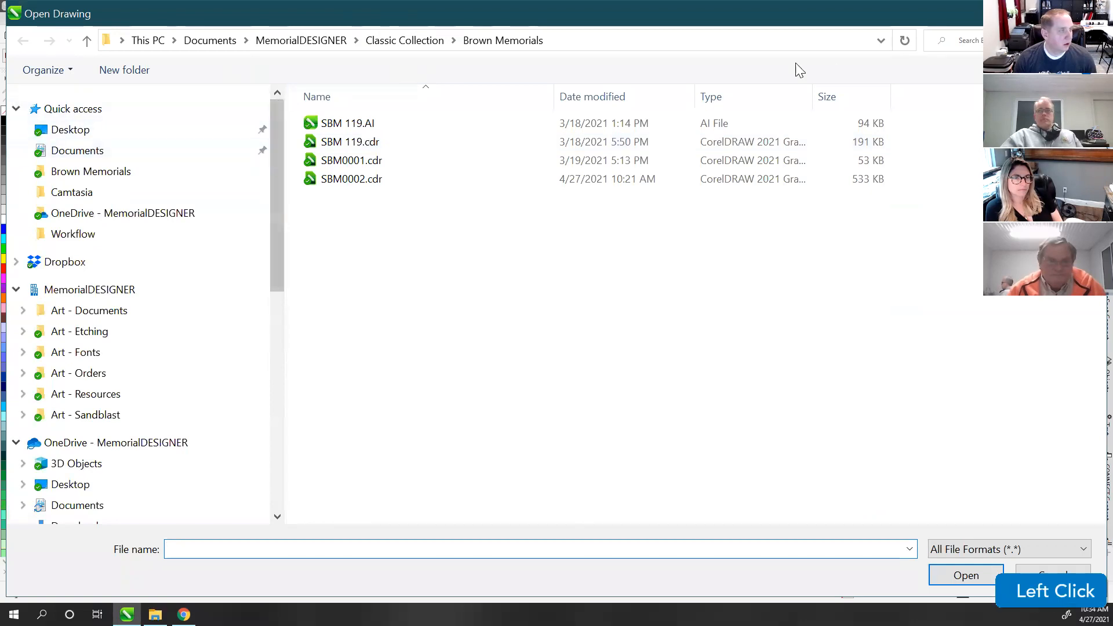
{"action": "left_click", "coordinate": [280, 40]}
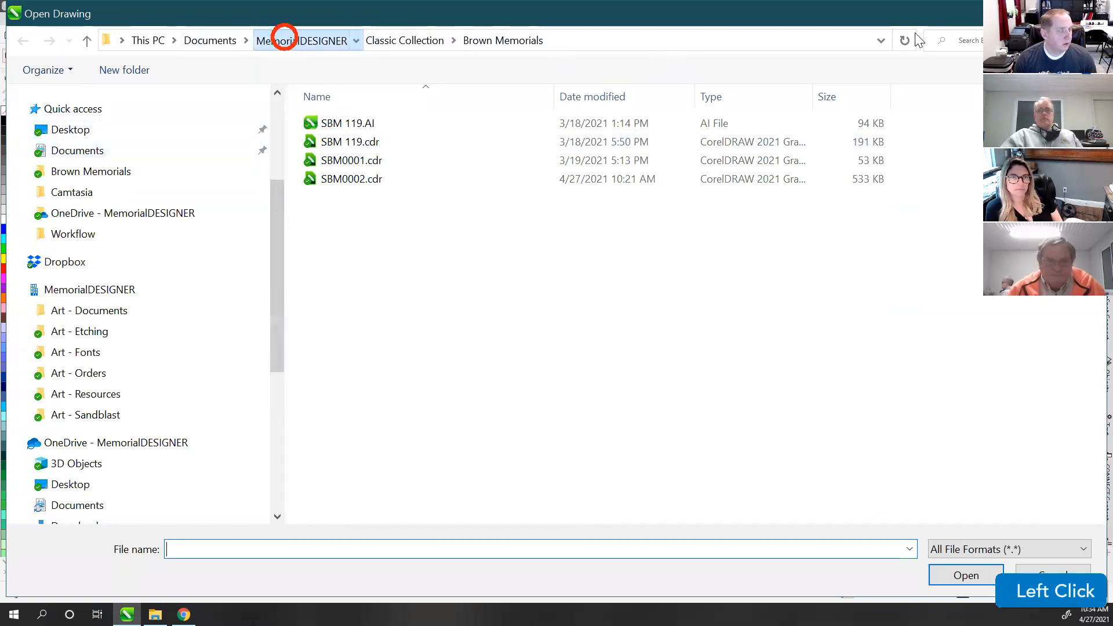
{"action": "left_click", "coordinate": [950, 40]}
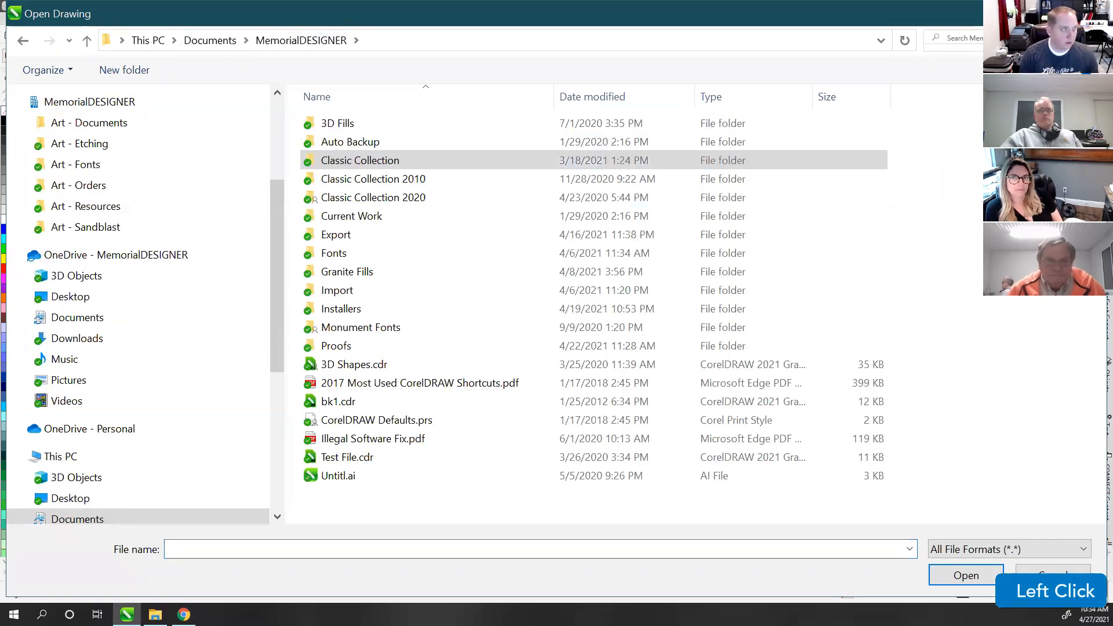
{"action": "left_click", "coordinate": [209, 40]}
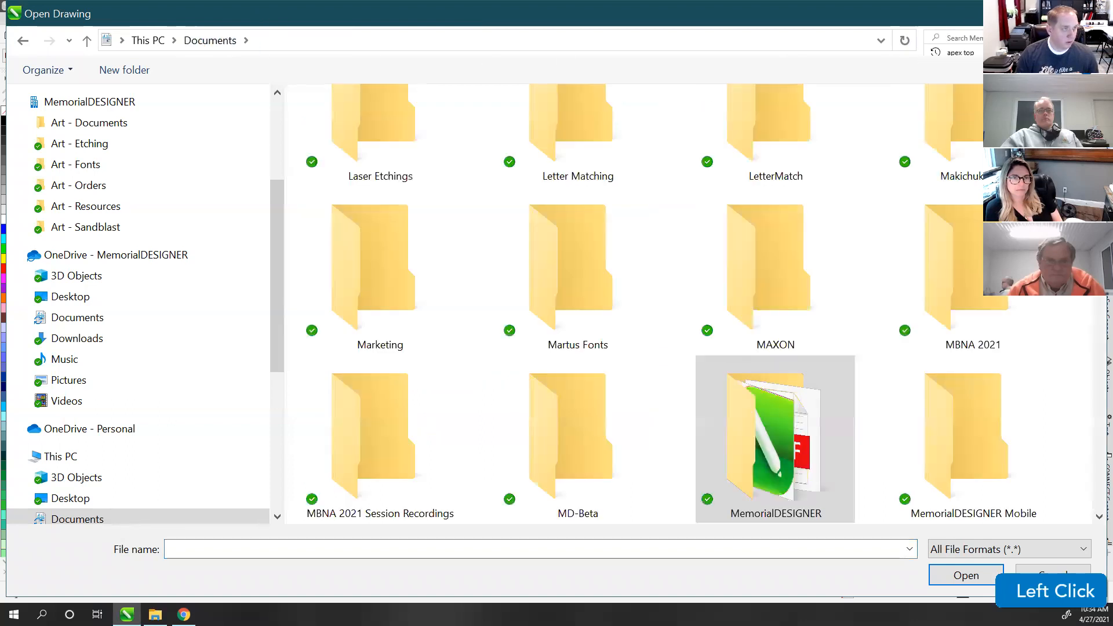
{"action": "type", "text": "user group"}
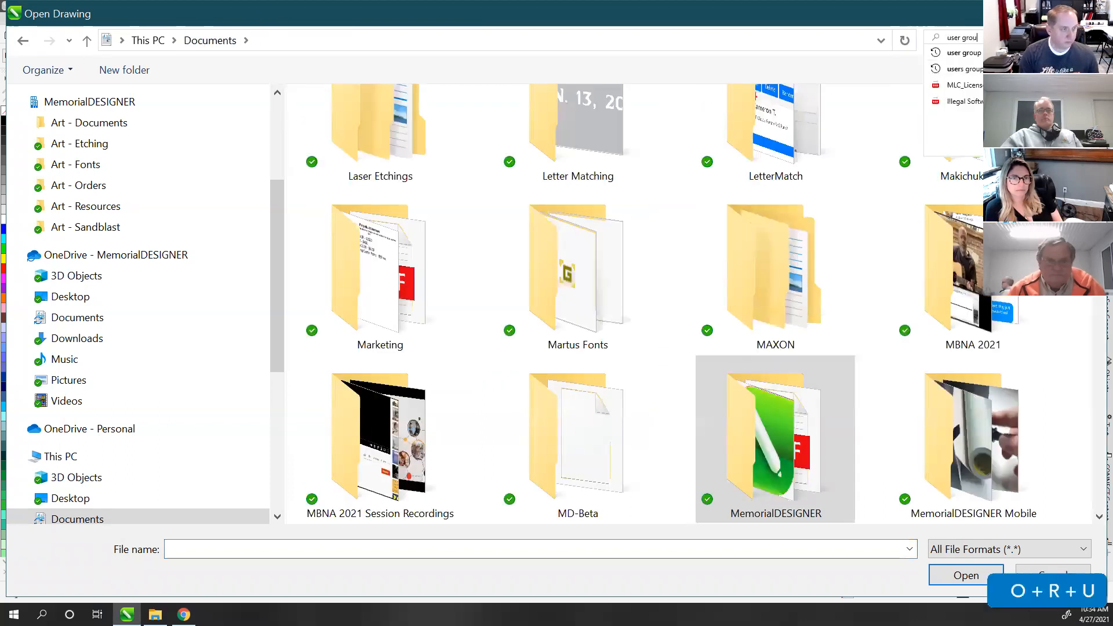
{"action": "left_click", "coordinate": [960, 38]}
{"action": "type", "text": "s"}
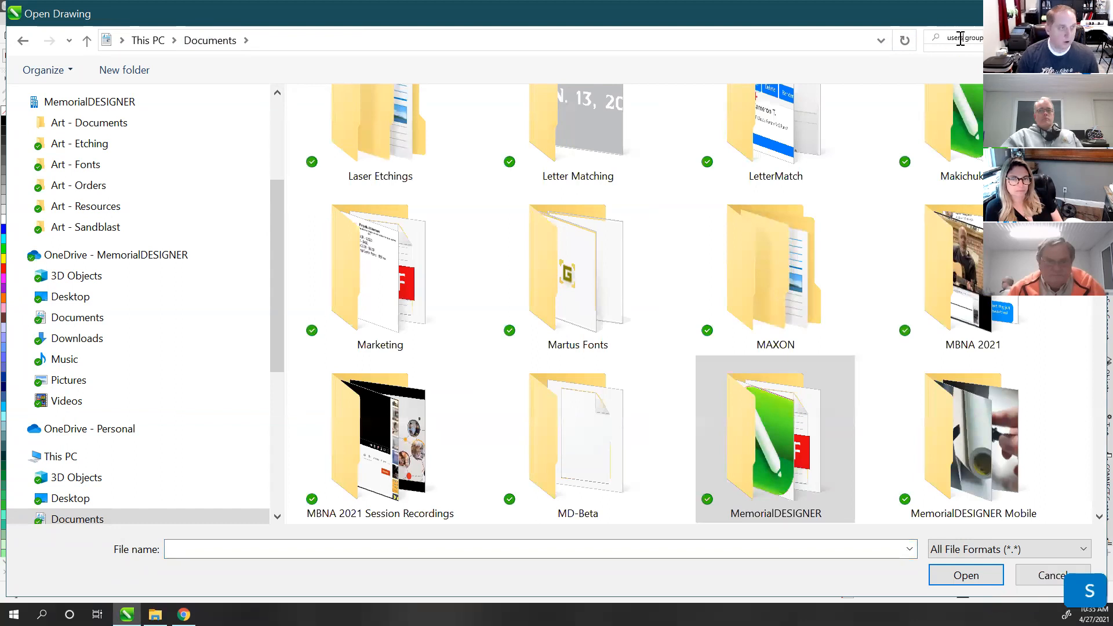
{"action": "key", "text": "Return"}
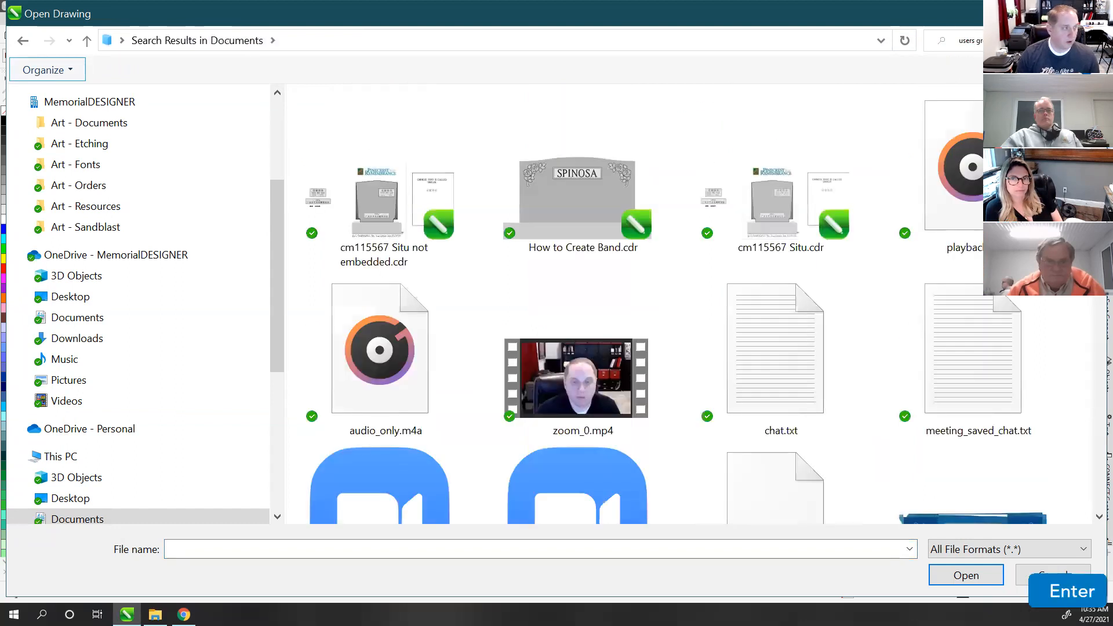
{"action": "left_click", "coordinate": [615, 181]}
Step: Open How to Create Band.cdr and select the headstone in wireframe view
{"action": "left_click", "coordinate": [965, 577]}
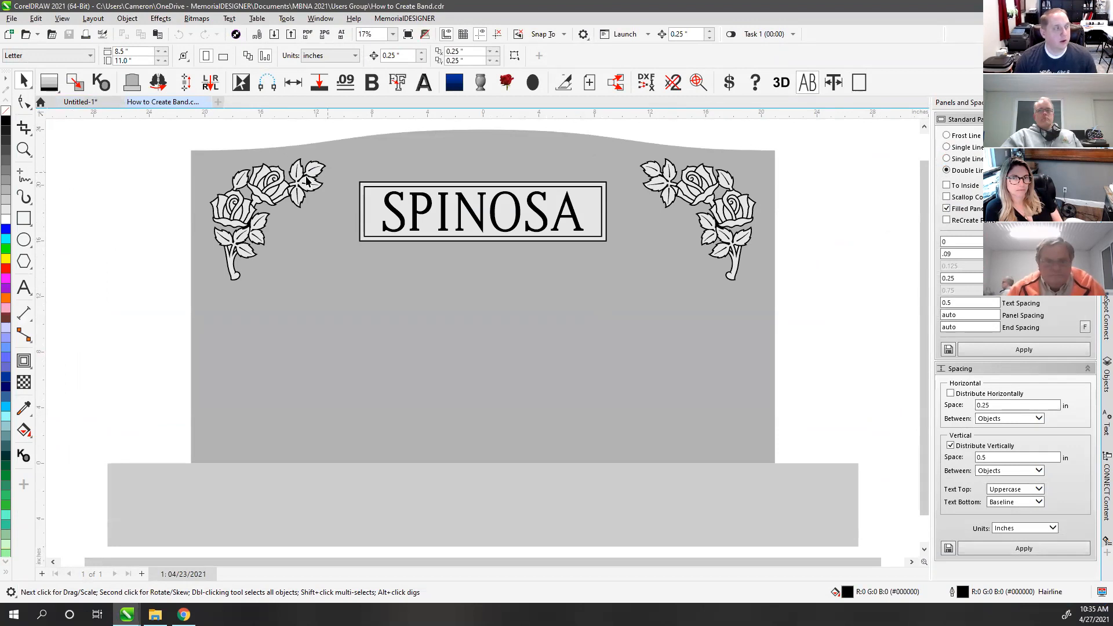
{"action": "key", "text": "v"}
{"action": "key", "text": "v"}
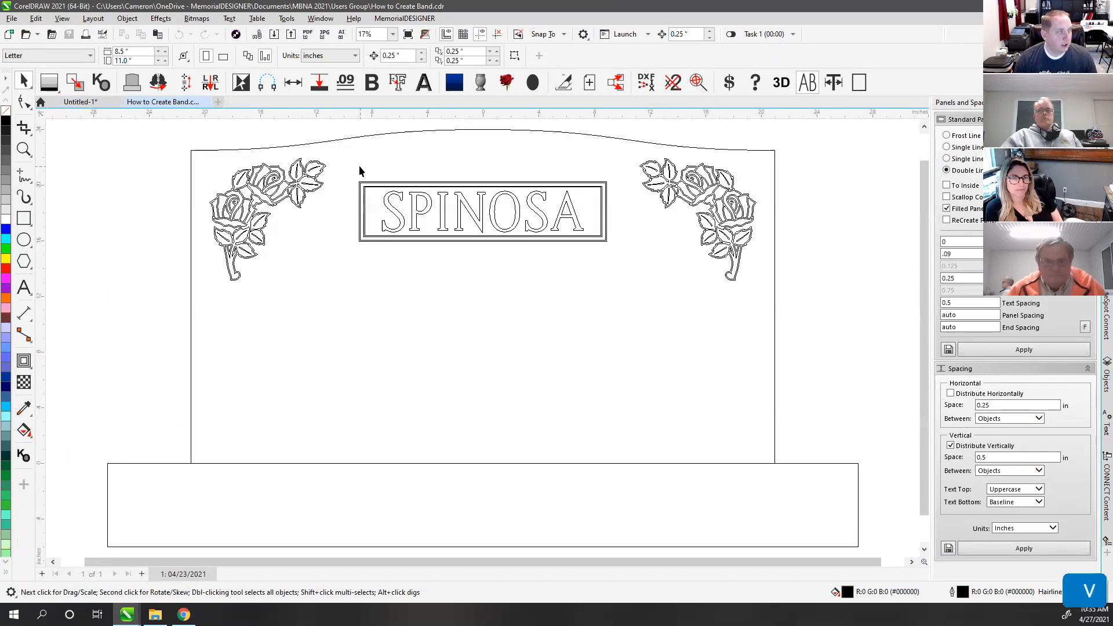
{"action": "left_click", "coordinate": [368, 137]}
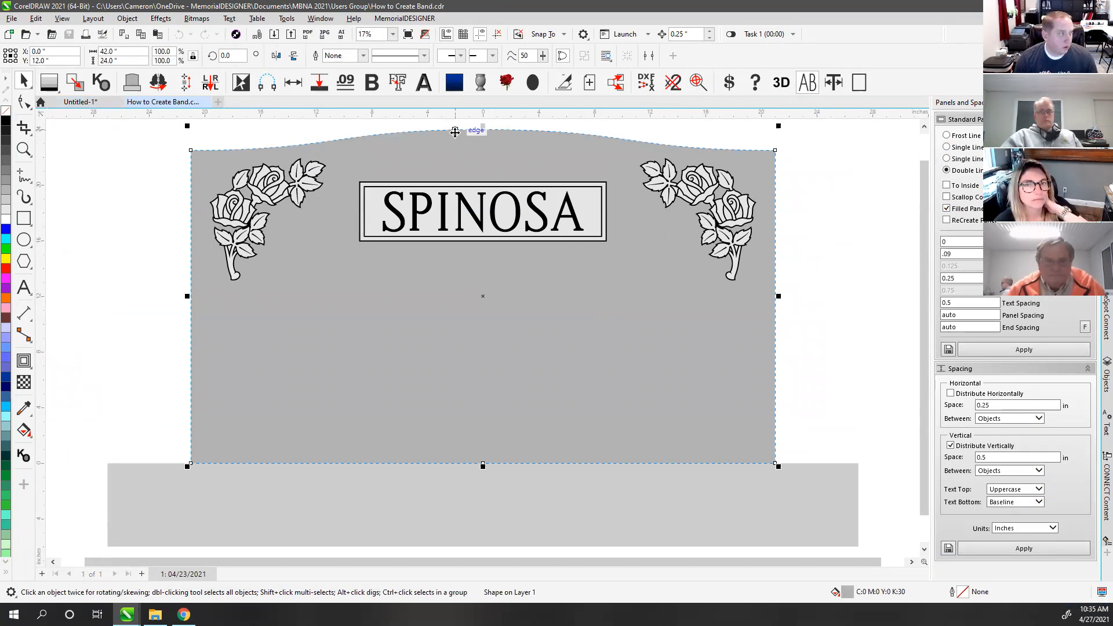
Step: Copy the headstone's arched top edge, paste it lower across the stone, and outline it black
{"action": "left_click", "coordinate": [24, 102]}
{"action": "left_click_drag", "start_coordinate": [854, 131], "coordinate": [812, 151]}
{"action": "key", "text": "ctrl+c"}
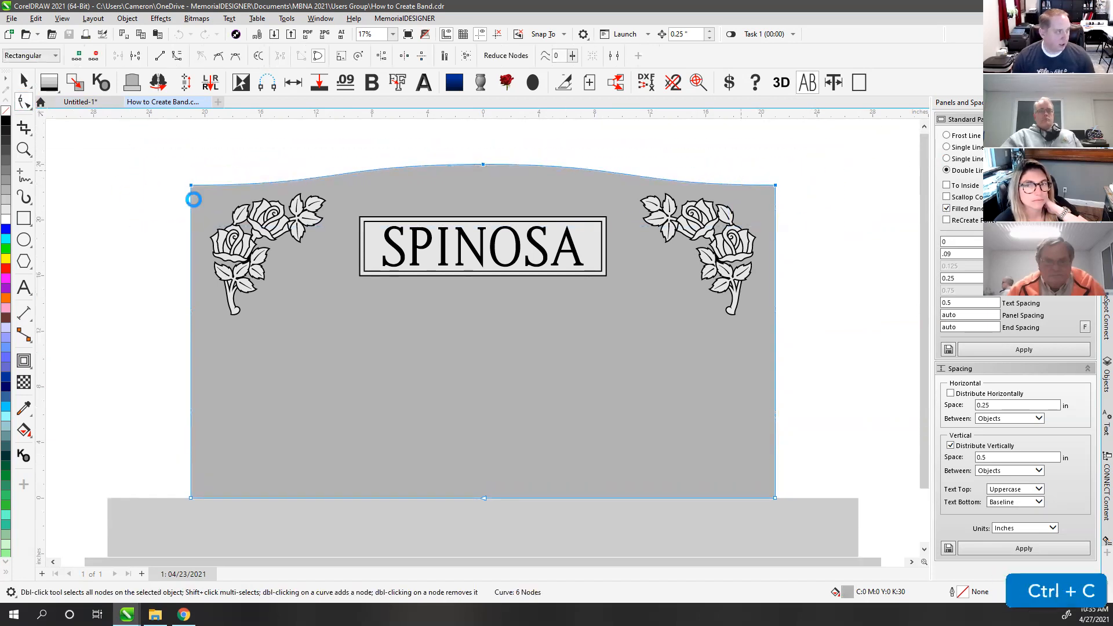
{"action": "key", "text": "ctrl+v"}
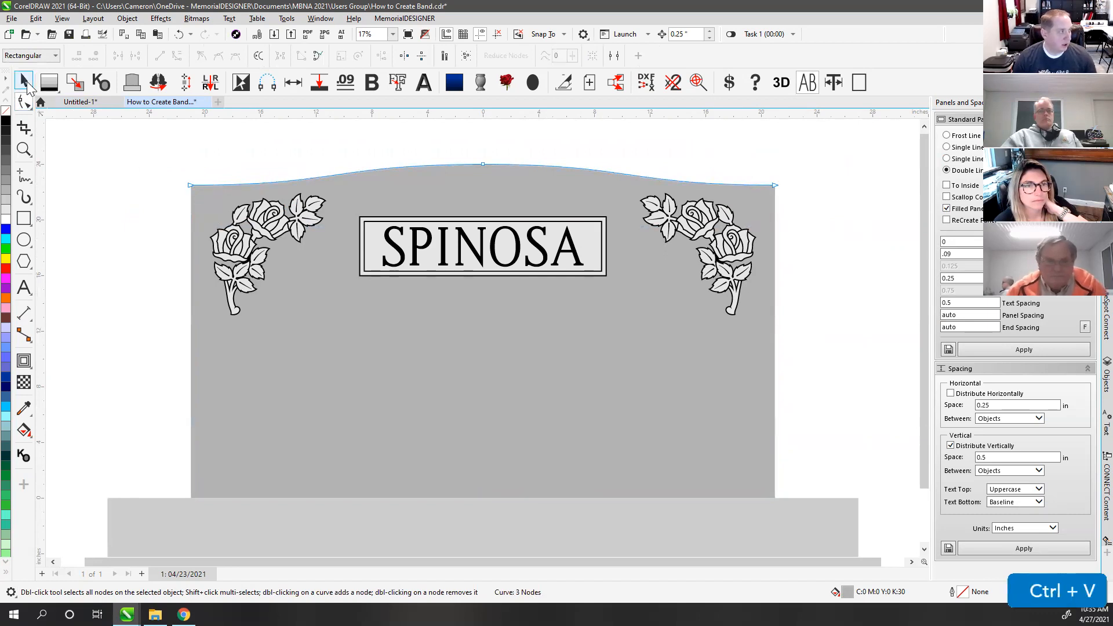
{"action": "left_click", "coordinate": [24, 81]}
{"action": "left_click_drag", "start_coordinate": [482, 174], "coordinate": [484, 202]}
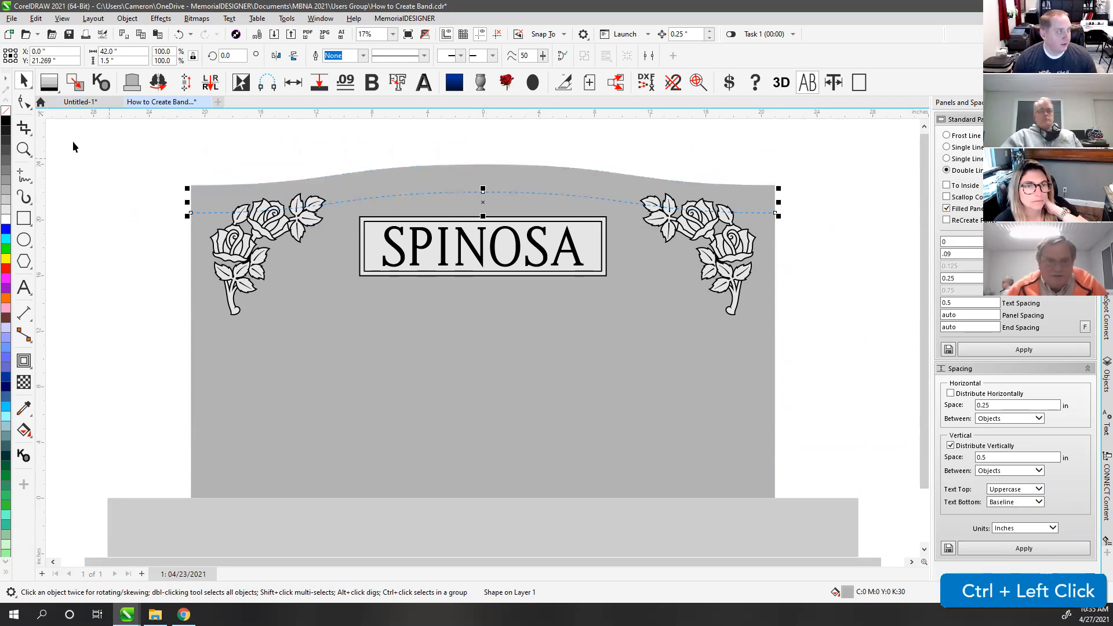
{"action": "right_click", "coordinate": [7, 122]}
Step: Select the copied arched curve and nudge it slightly lower on the headstone
{"action": "left_click", "coordinate": [425, 194]}
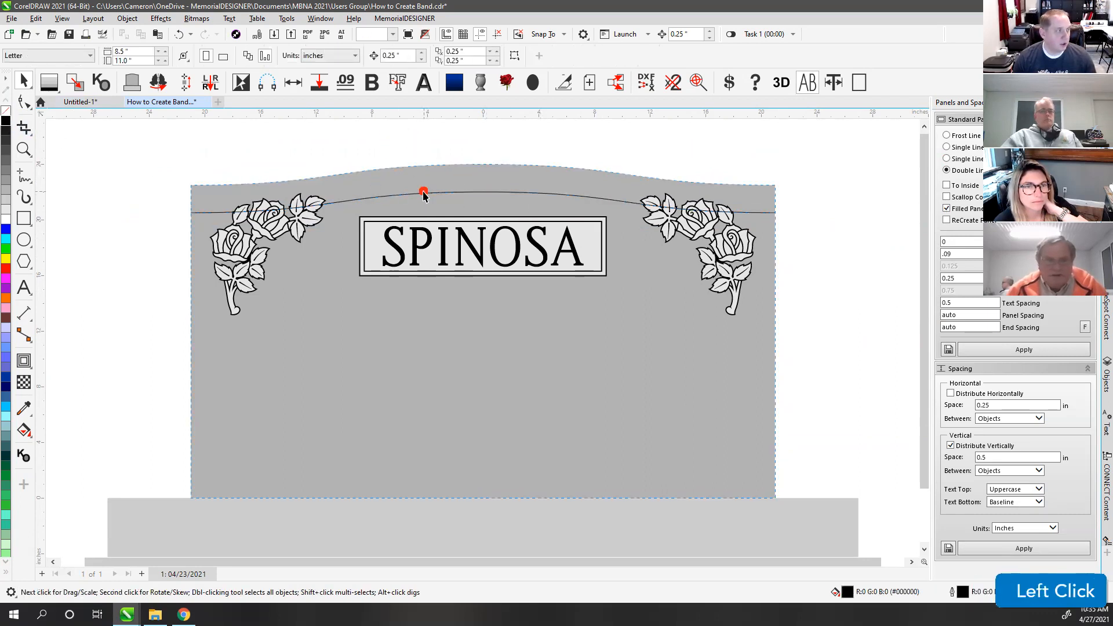
{"action": "left_click", "coordinate": [243, 161]}
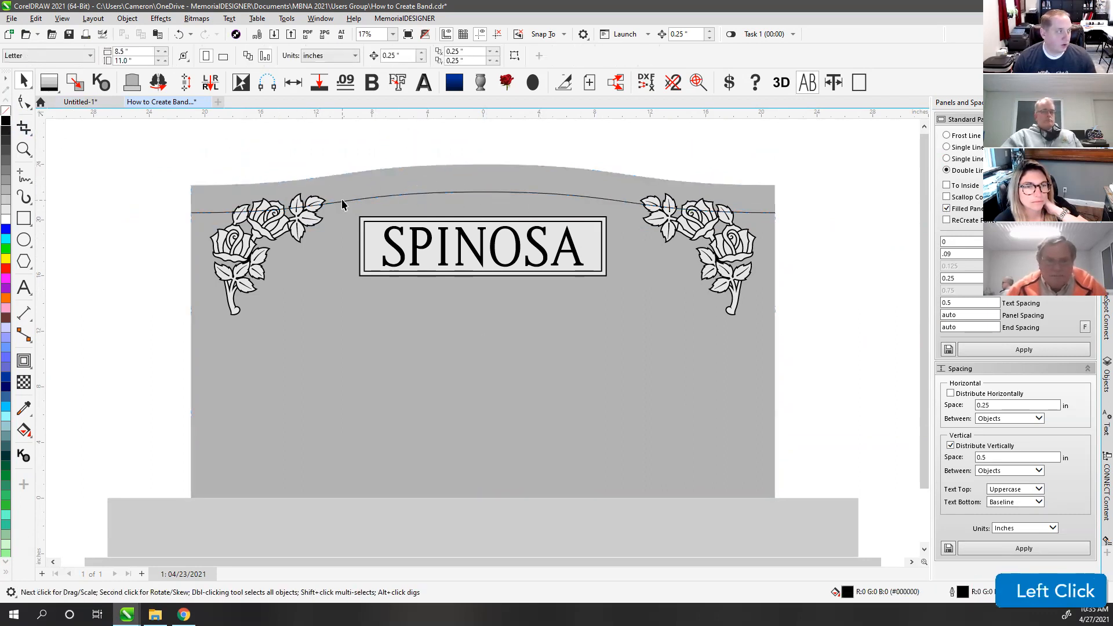
{"action": "left_click", "coordinate": [342, 200]}
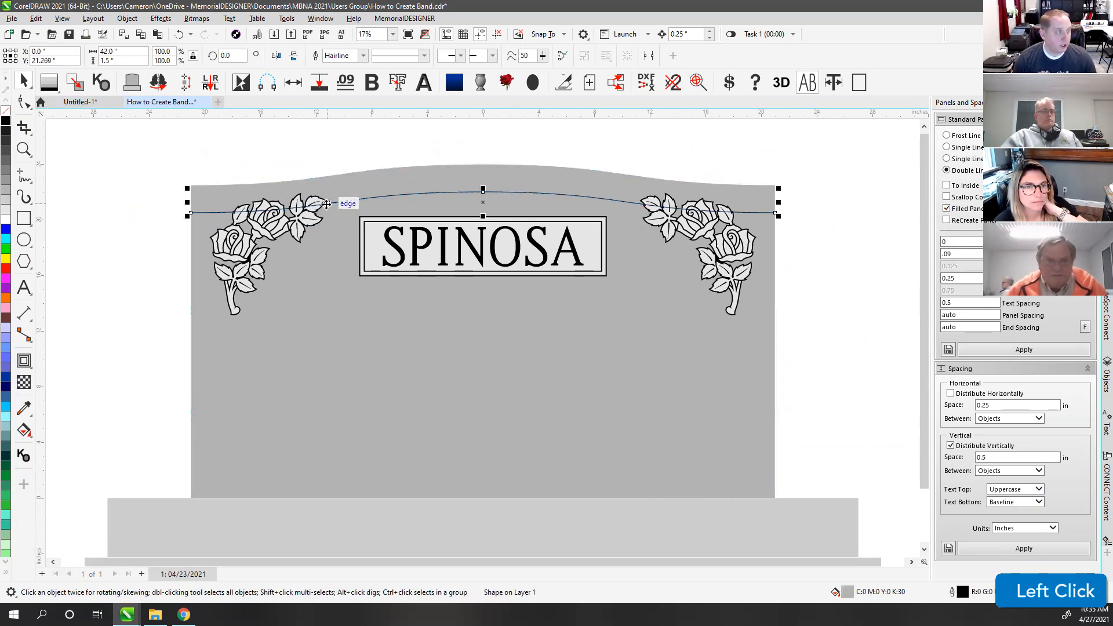
{"action": "scroll", "coordinate": [482, 333], "scroll_direction": "up", "scroll_amount": 2}
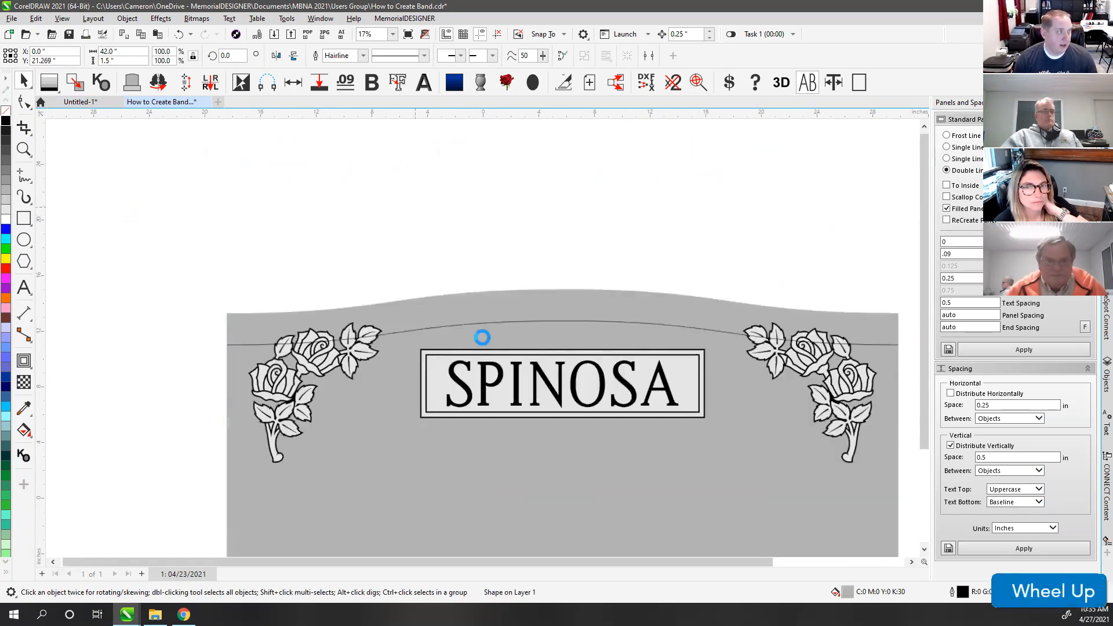
{"action": "scroll", "coordinate": [491, 389], "scroll_direction": "down", "scroll_amount": 1}
{"action": "scroll", "coordinate": [482, 343], "scroll_direction": "up", "scroll_amount": 1}
{"action": "scroll", "coordinate": [482, 343], "scroll_direction": "up", "scroll_amount": 2}
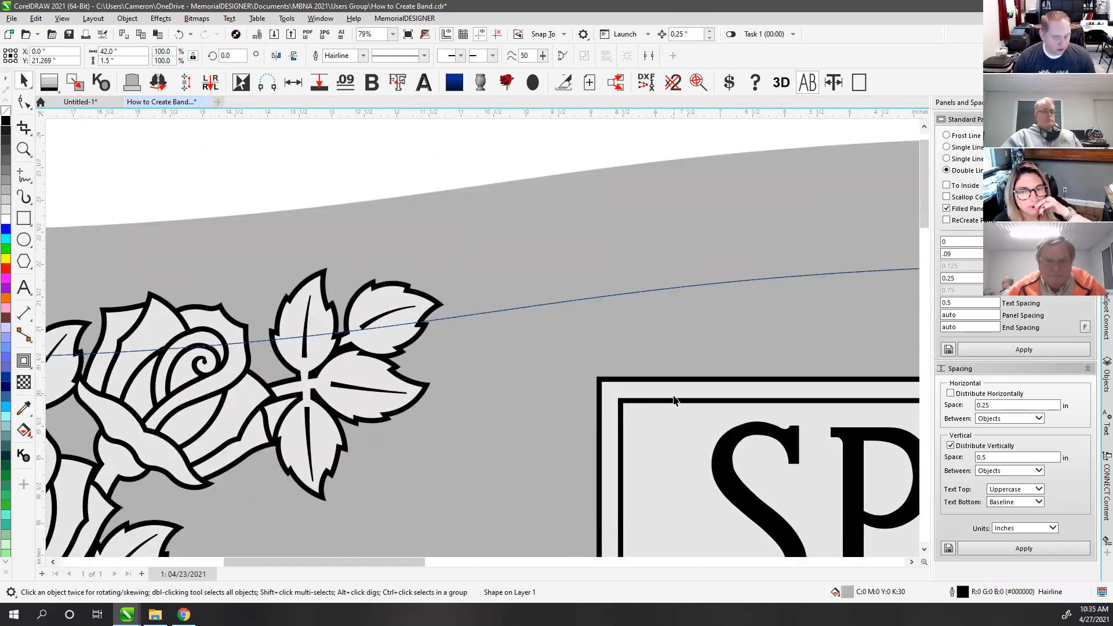
{"action": "left_click_drag", "start_coordinate": [491, 312], "coordinate": [490, 331]}
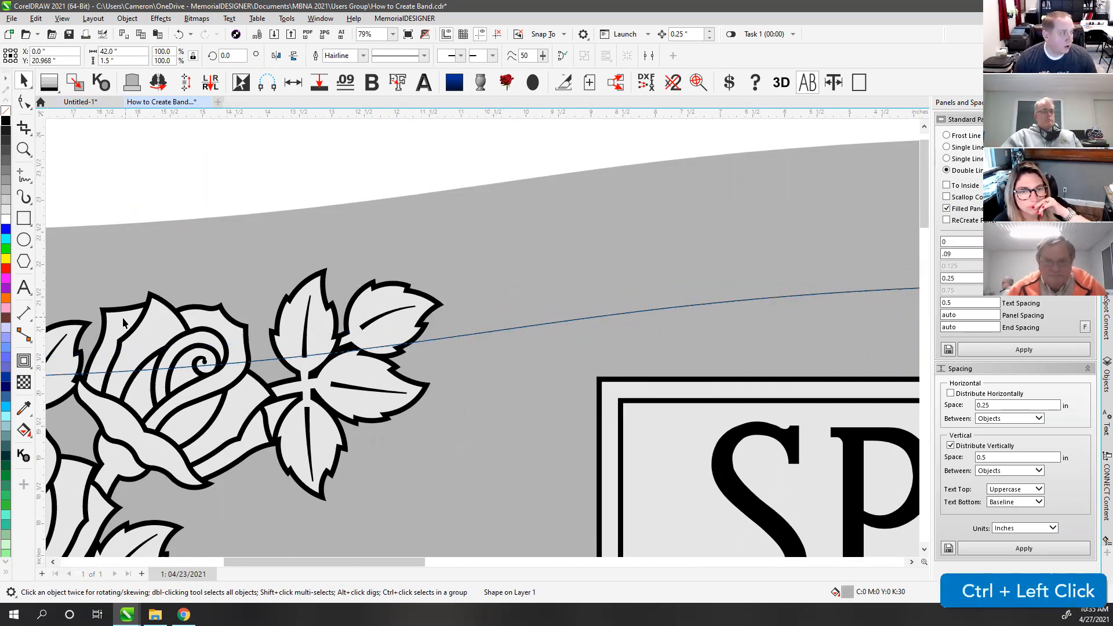
Step: Try an outside contour on the arched curve, undo it, and fit the memorial in view
{"action": "left_click", "coordinate": [26, 363]}
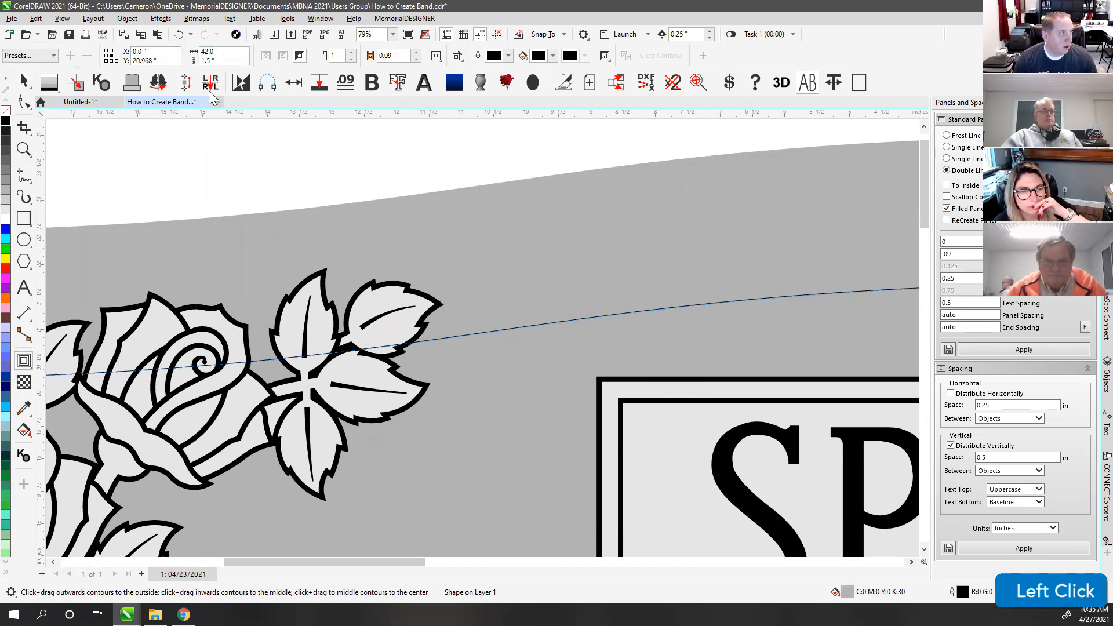
{"action": "left_click", "coordinate": [300, 56]}
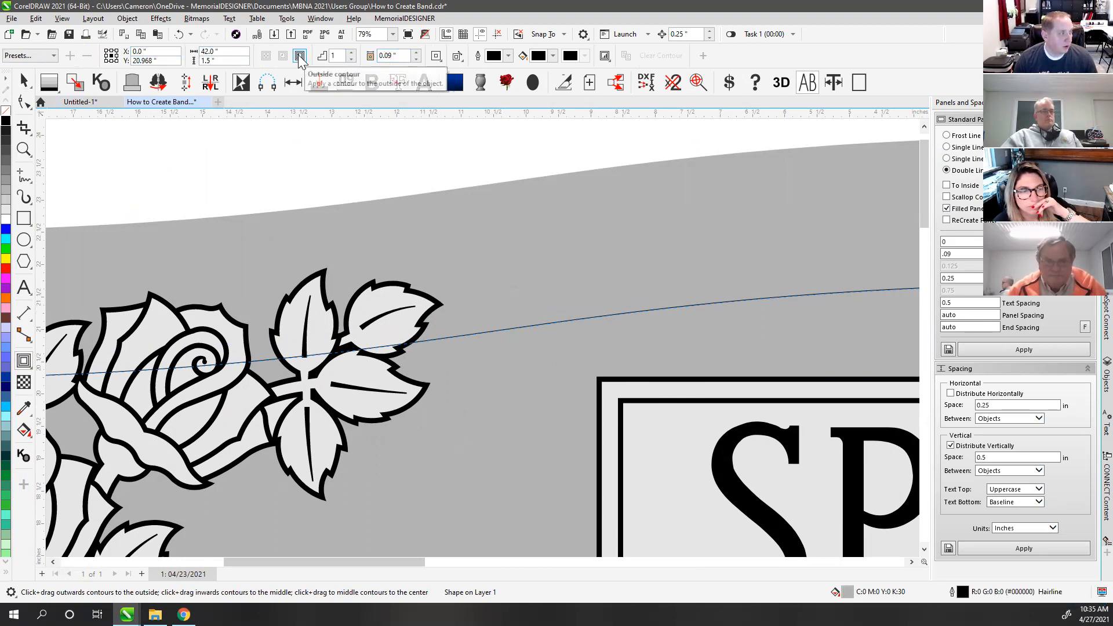
{"action": "scroll", "coordinate": [521, 331], "scroll_direction": "up", "scroll_amount": 3}
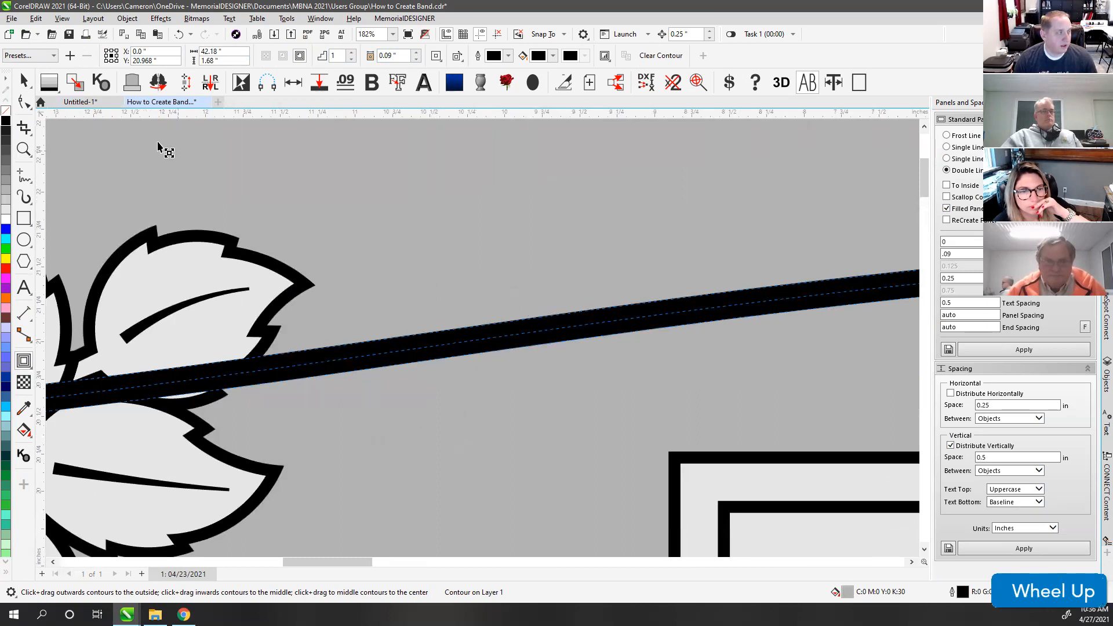
{"action": "left_click", "coordinate": [24, 81]}
{"action": "key", "text": "ctrl+z"}
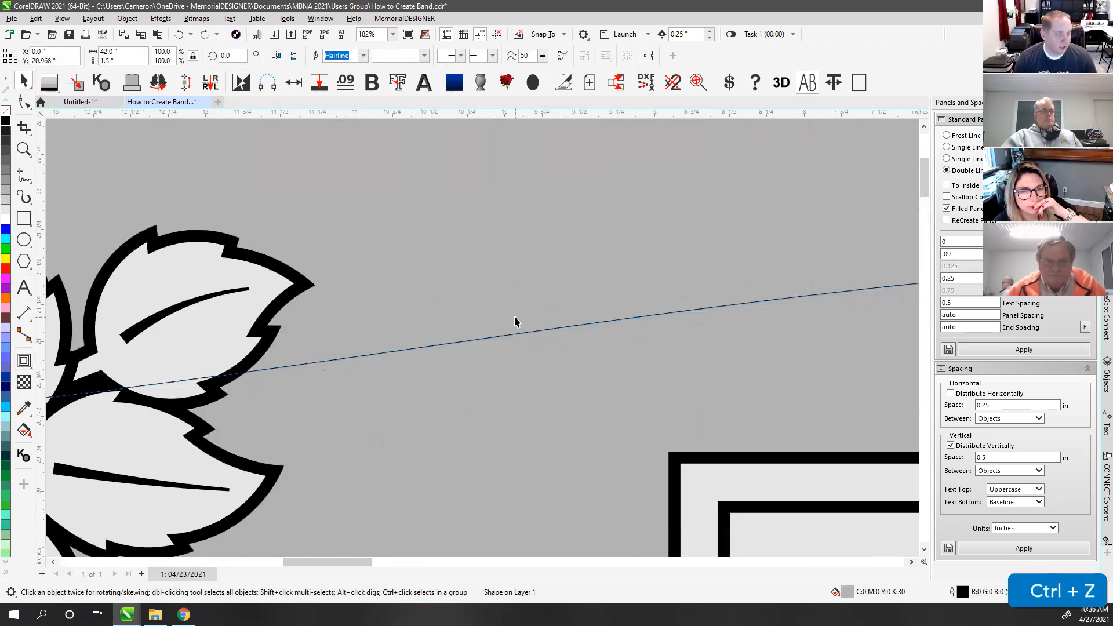
{"action": "key", "text": "F4"}
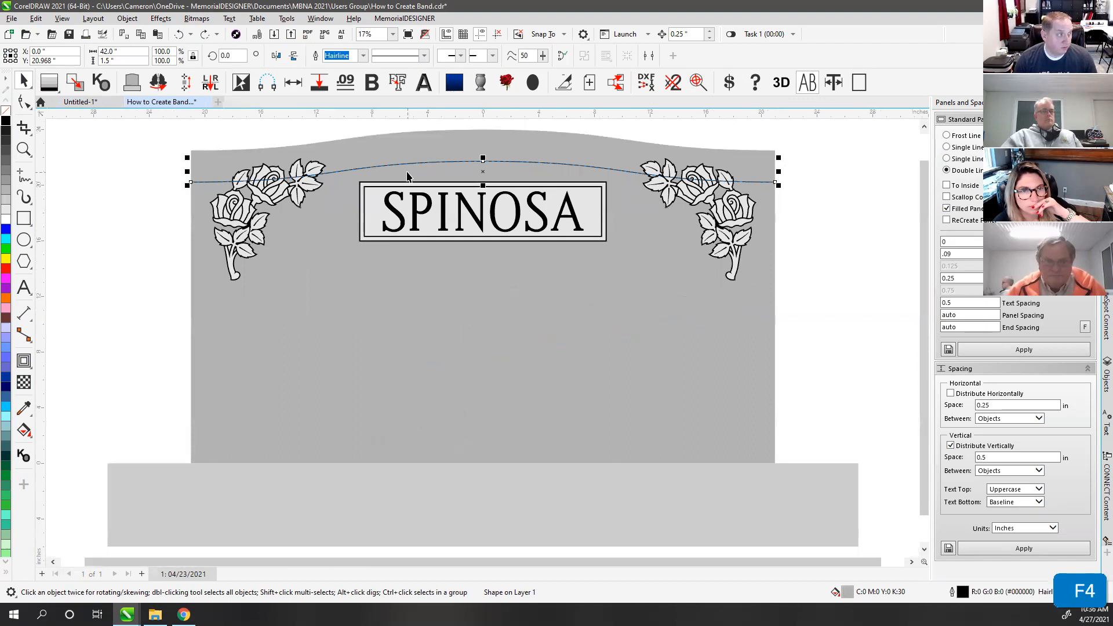
{"action": "scroll", "coordinate": [474, 343], "scroll_direction": "up", "scroll_amount": 1}
{"action": "scroll", "coordinate": [473, 344], "scroll_direction": "up", "scroll_amount": 1}
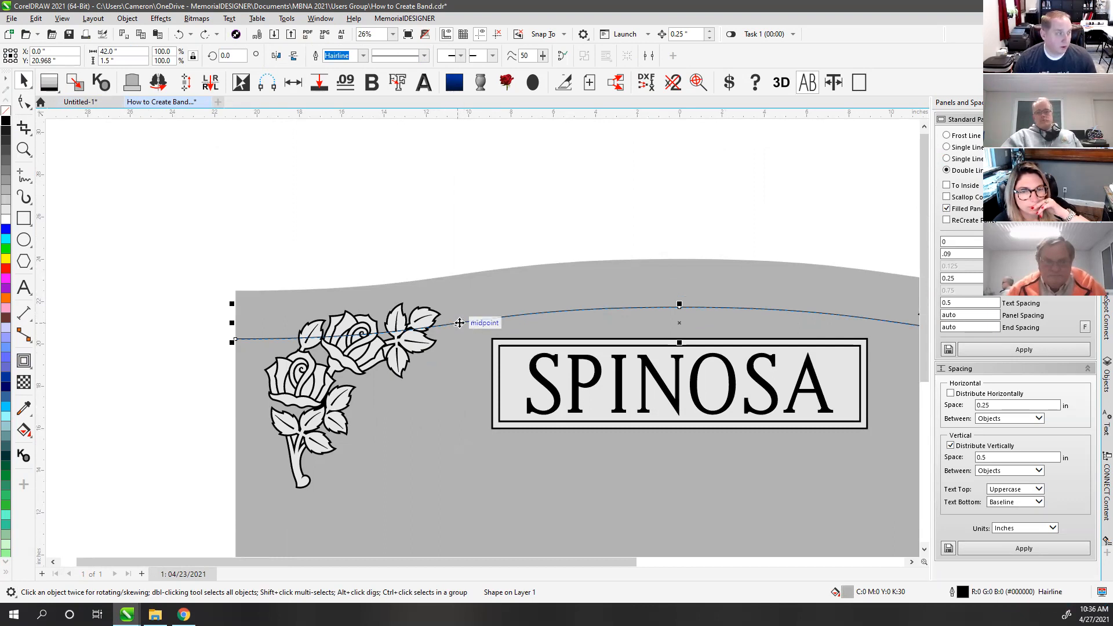
Step: Give the arched curve an outside 0.09" contour, break it apart, and select the band in wireframe
{"action": "left_click", "coordinate": [498, 221]}
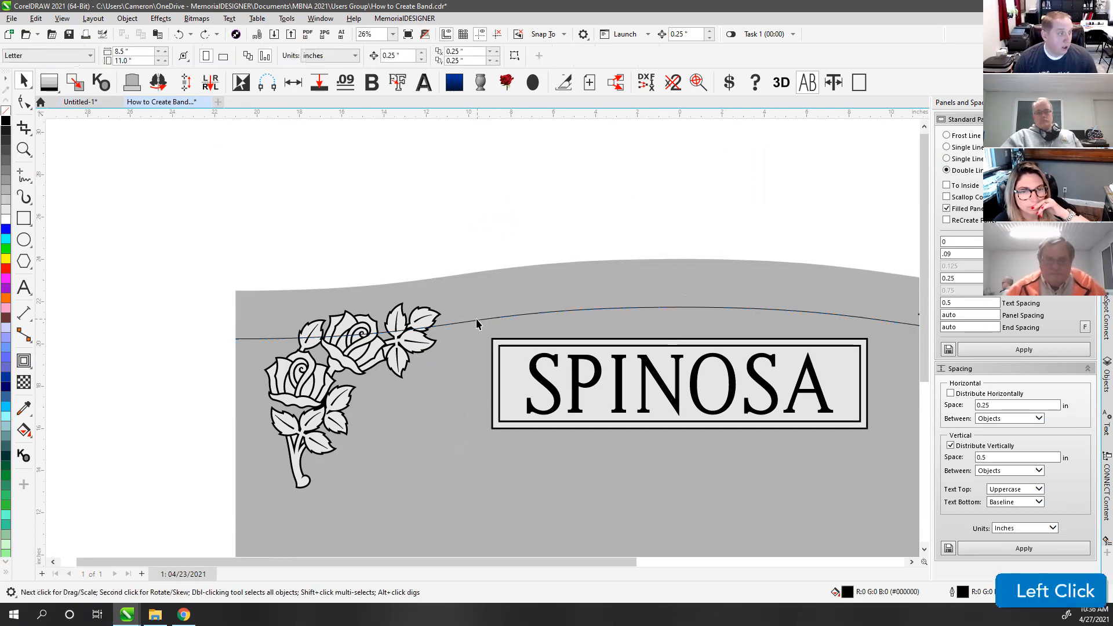
{"action": "left_click", "coordinate": [477, 319]}
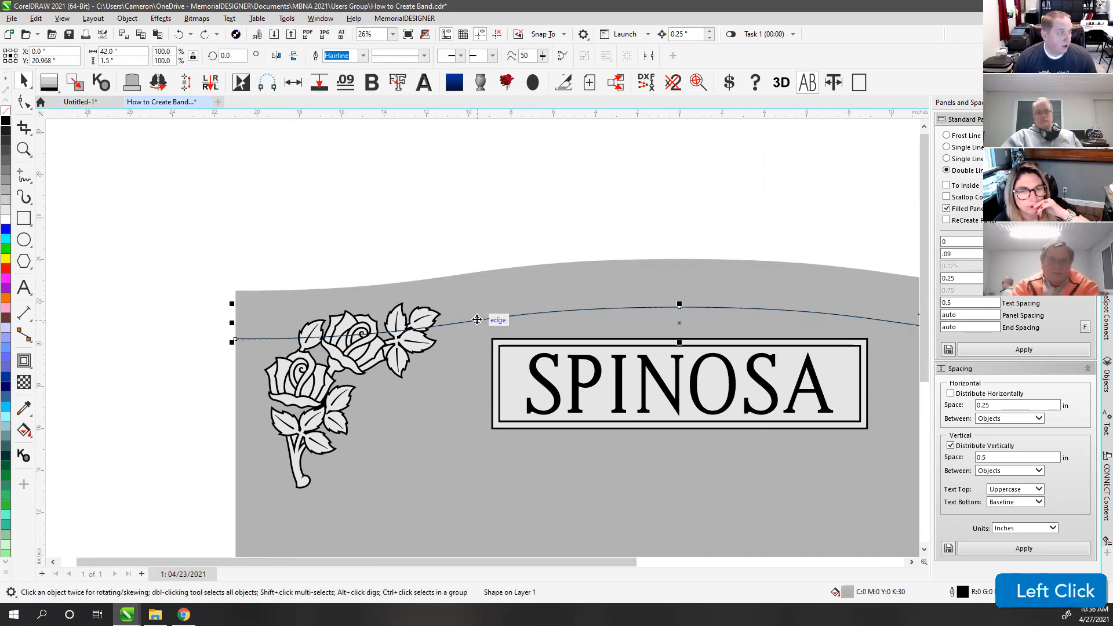
{"action": "left_click", "coordinate": [27, 359]}
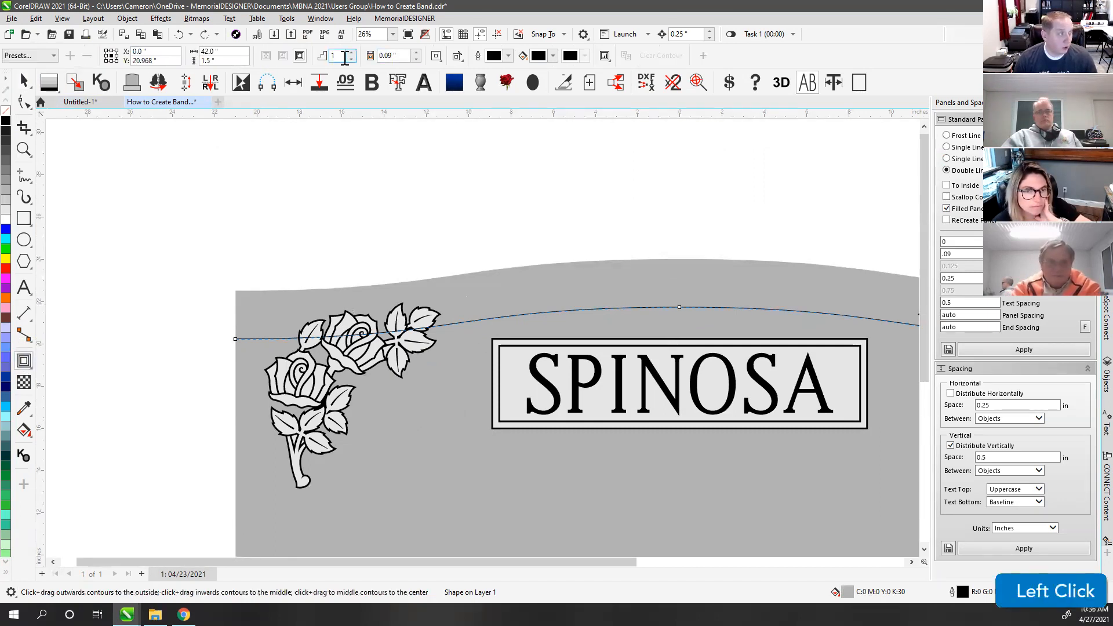
{"action": "left_click", "coordinate": [299, 56]}
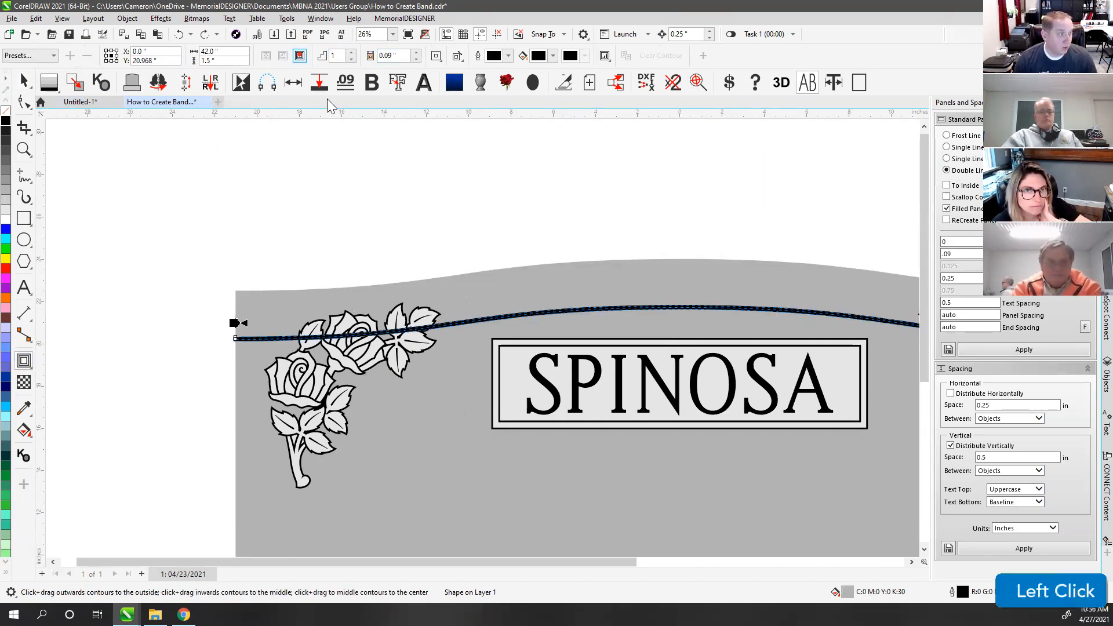
{"action": "scroll", "coordinate": [481, 341], "scroll_direction": "up", "scroll_amount": 4}
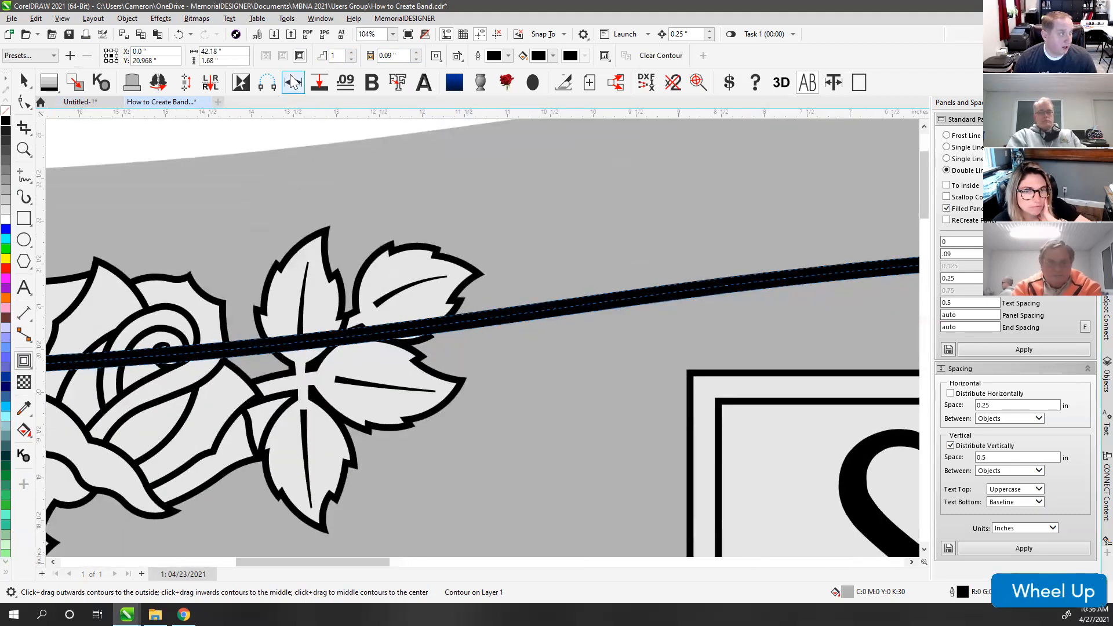
{"action": "left_click", "coordinate": [137, 24]}
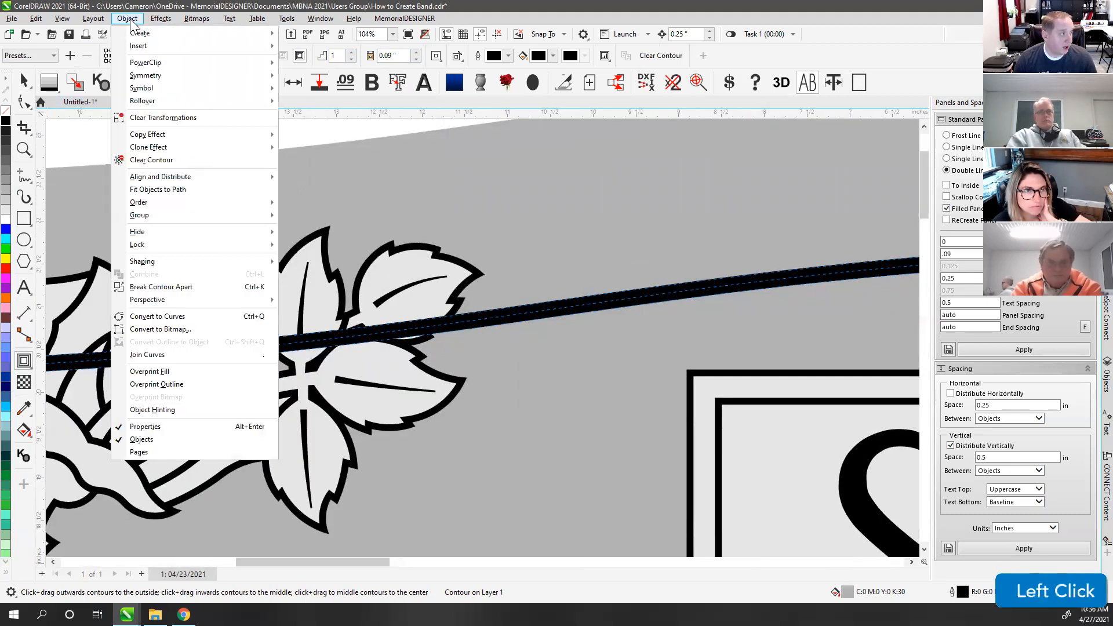
{"action": "left_click", "coordinate": [177, 286]}
{"action": "left_click", "coordinate": [24, 81]}
{"action": "left_click", "coordinate": [134, 133]}
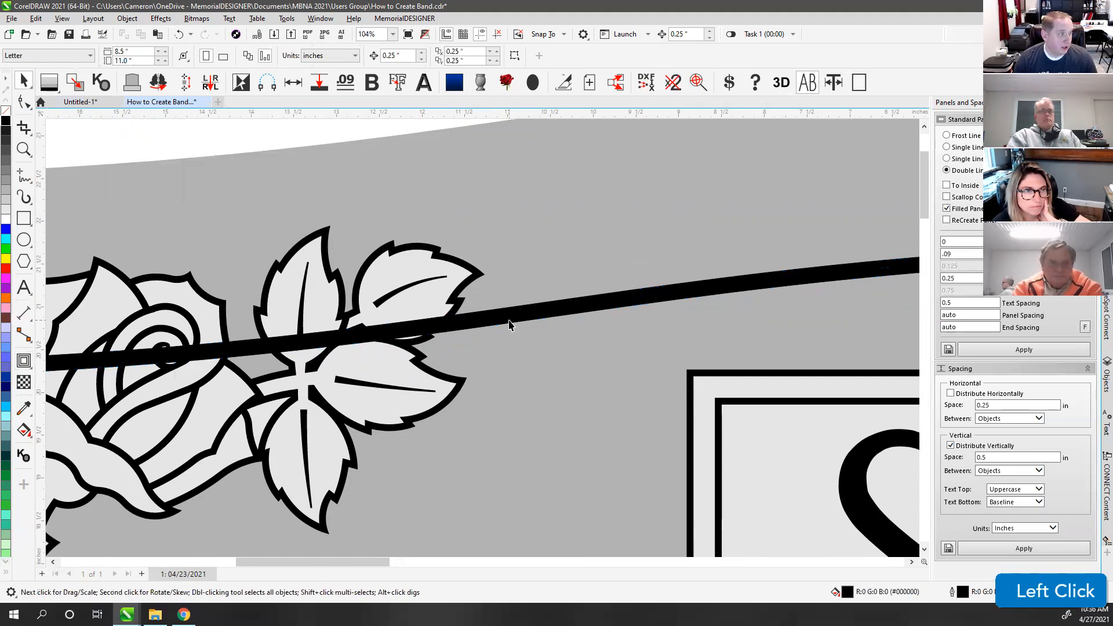
{"action": "left_click", "coordinate": [509, 320]}
{"action": "key", "text": "v"}
Step: Delete nodes from the band's lines, trimming the curve from 29 to 27 nodes
{"action": "left_click", "coordinate": [23, 102]}
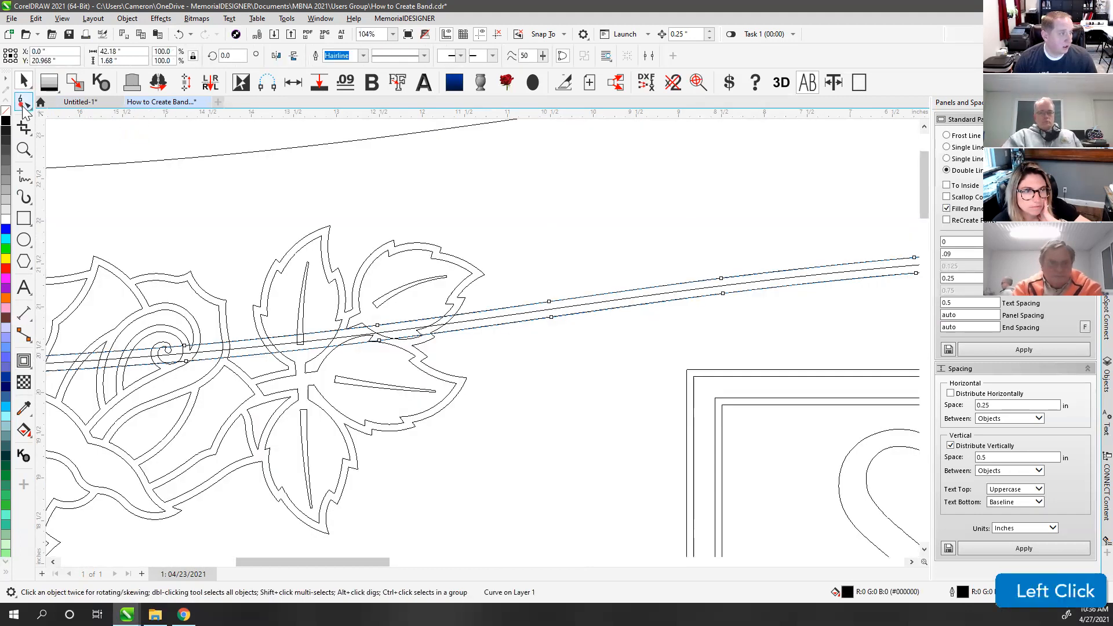
{"action": "left_click", "coordinate": [548, 316]}
{"action": "key", "text": "Delete"}
{"action": "left_click", "coordinate": [548, 317]}
{"action": "left_click", "coordinate": [382, 338]}
{"action": "key", "text": "Delete"}
{"action": "left_click", "coordinate": [708, 285]}
{"action": "key", "text": "Delete"}
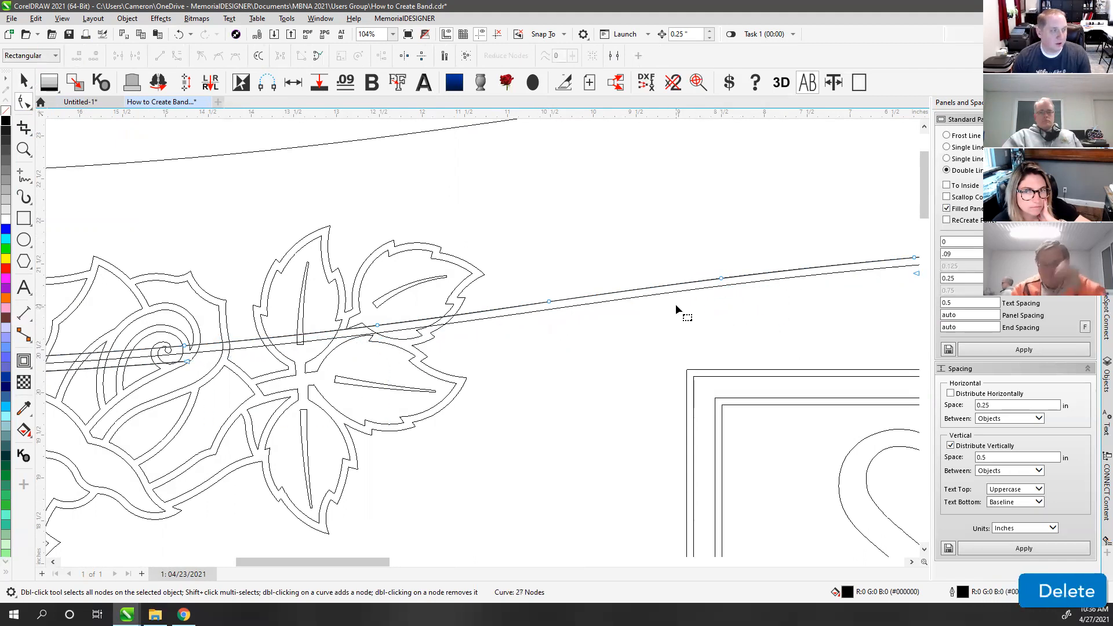
{"action": "scroll", "coordinate": [484, 336], "scroll_direction": "down", "scroll_amount": 2}
Step: Delete both band curves and fit the full SPINOSA headstone in view
{"action": "left_click", "coordinate": [23, 81]}
{"action": "left_click", "coordinate": [382, 164]}
{"action": "key", "text": "v"}
{"action": "left_click", "coordinate": [548, 320]}
{"action": "key", "text": "Delete"}
{"action": "left_click", "coordinate": [548, 318]}
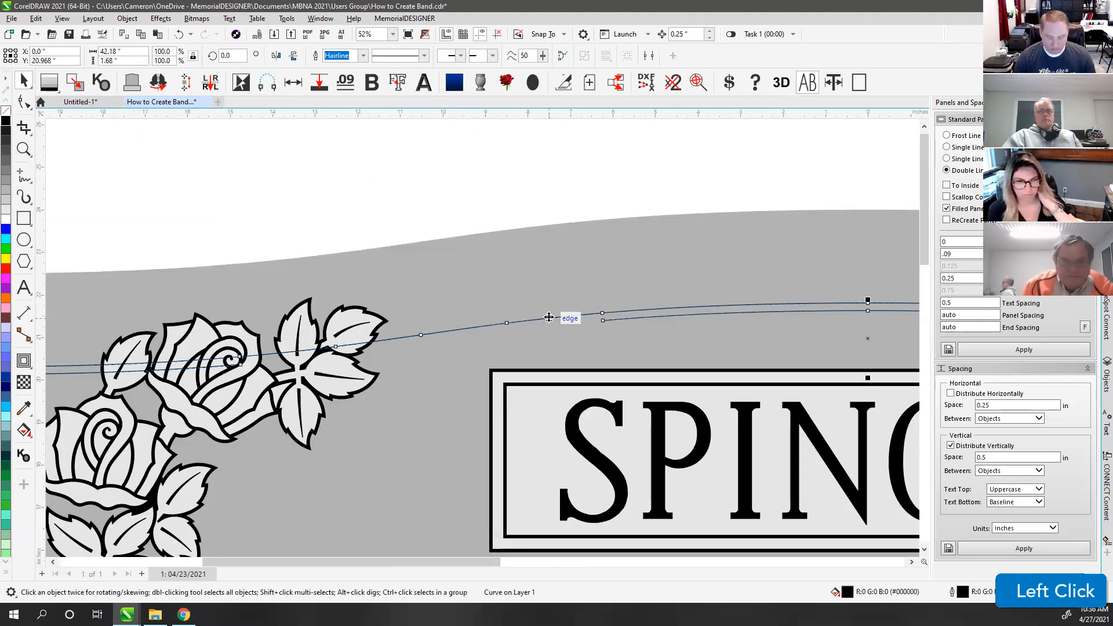
{"action": "key", "text": "Delete"}
{"action": "key", "text": "F4"}
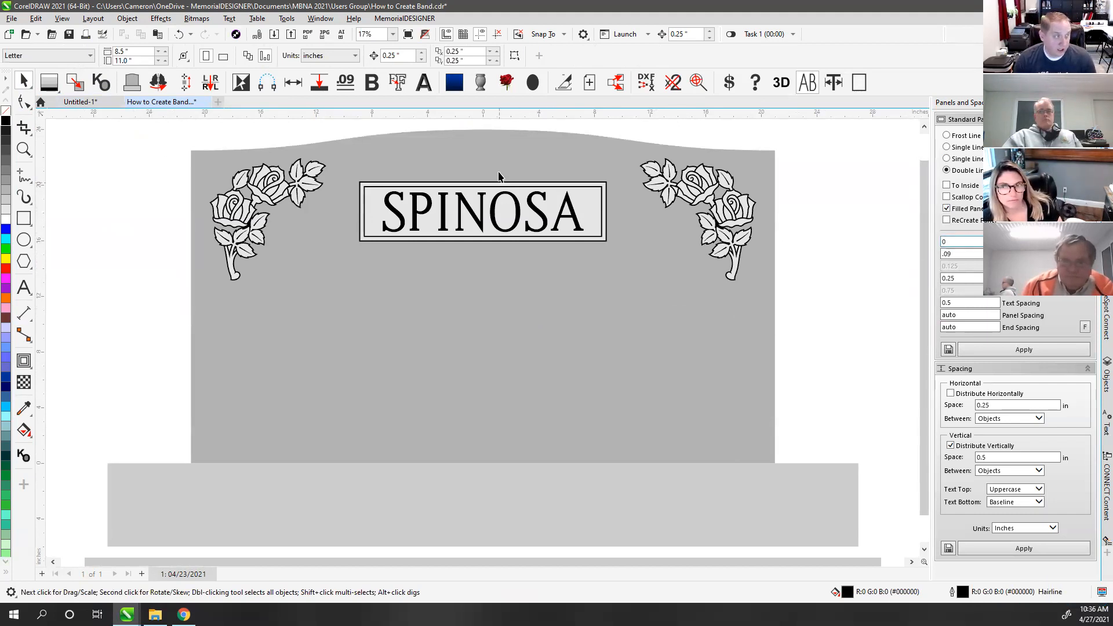
Step: Apply a double-line panel at offset -1.5 with To Inside to the headstone shape
{"action": "left_click", "coordinate": [489, 149]}
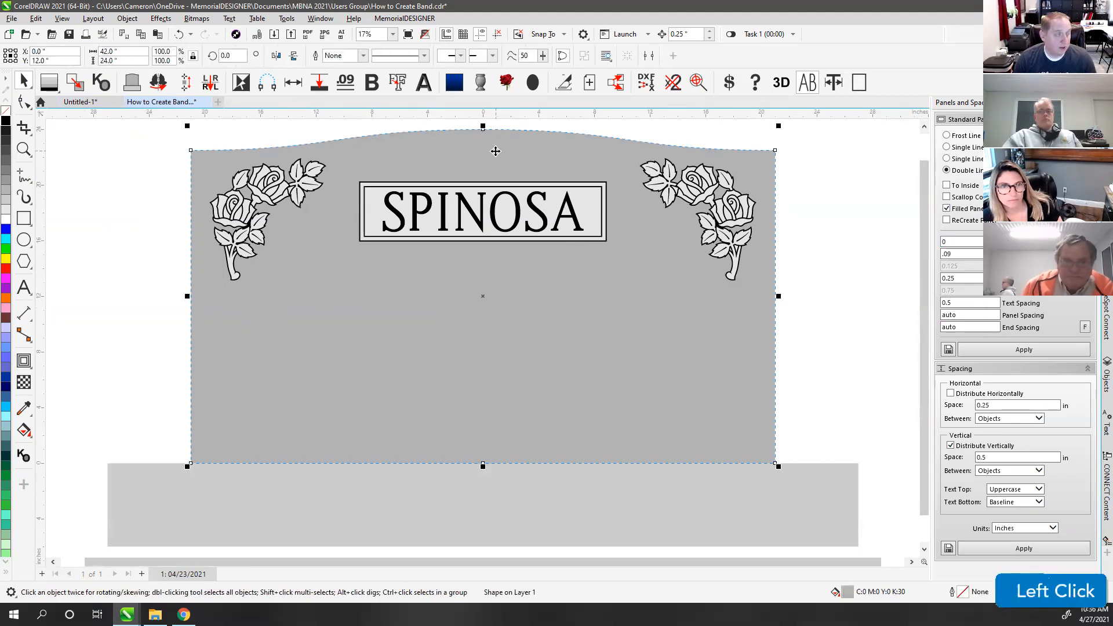
{"action": "left_click", "coordinate": [965, 241]}
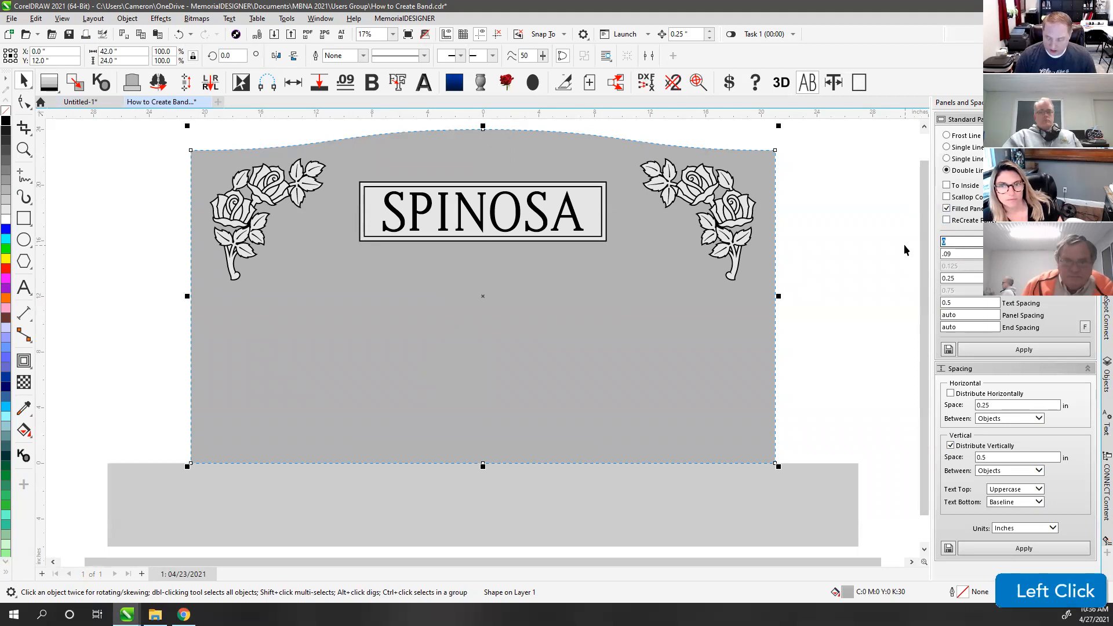
{"action": "type", "text": "-1.5"}
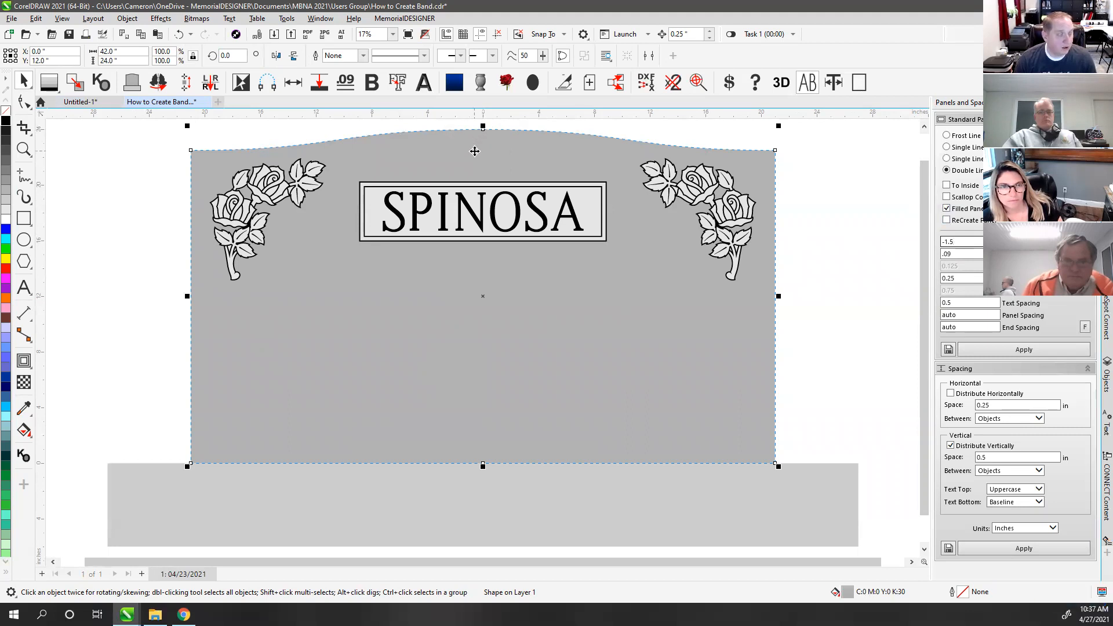
{"action": "left_click", "coordinate": [959, 186]}
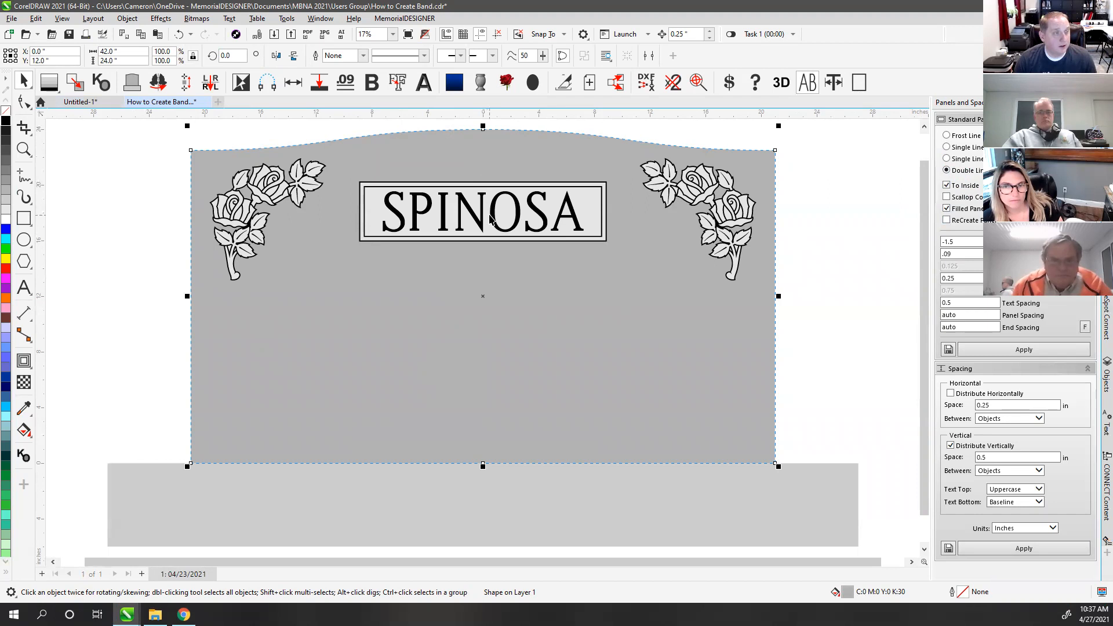
{"action": "left_click", "coordinate": [1052, 350]}
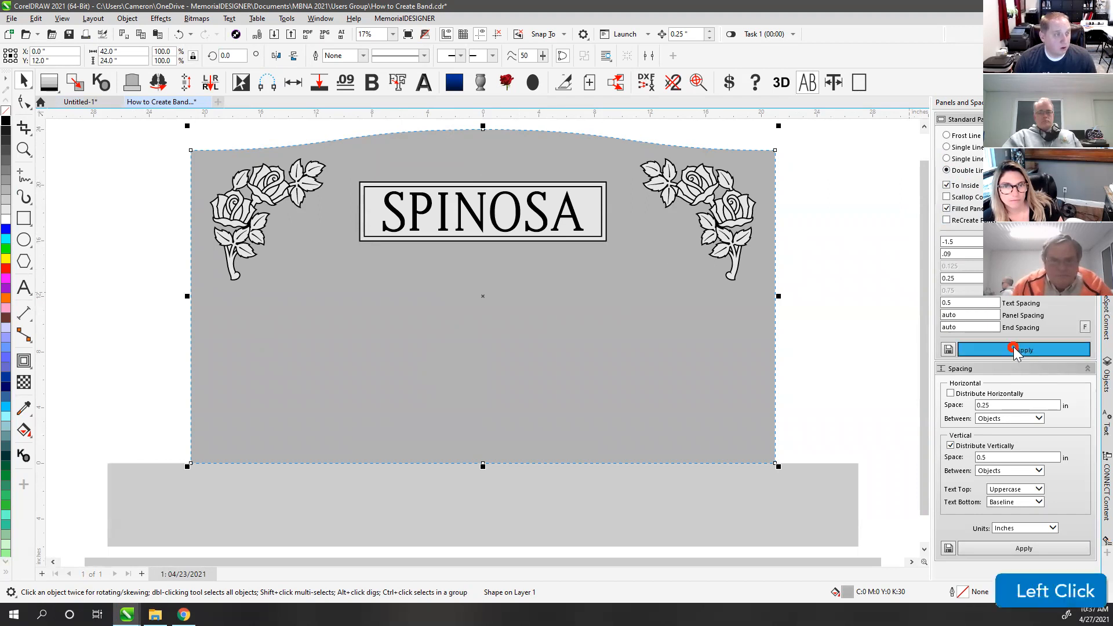
{"action": "left_click", "coordinate": [830, 176]}
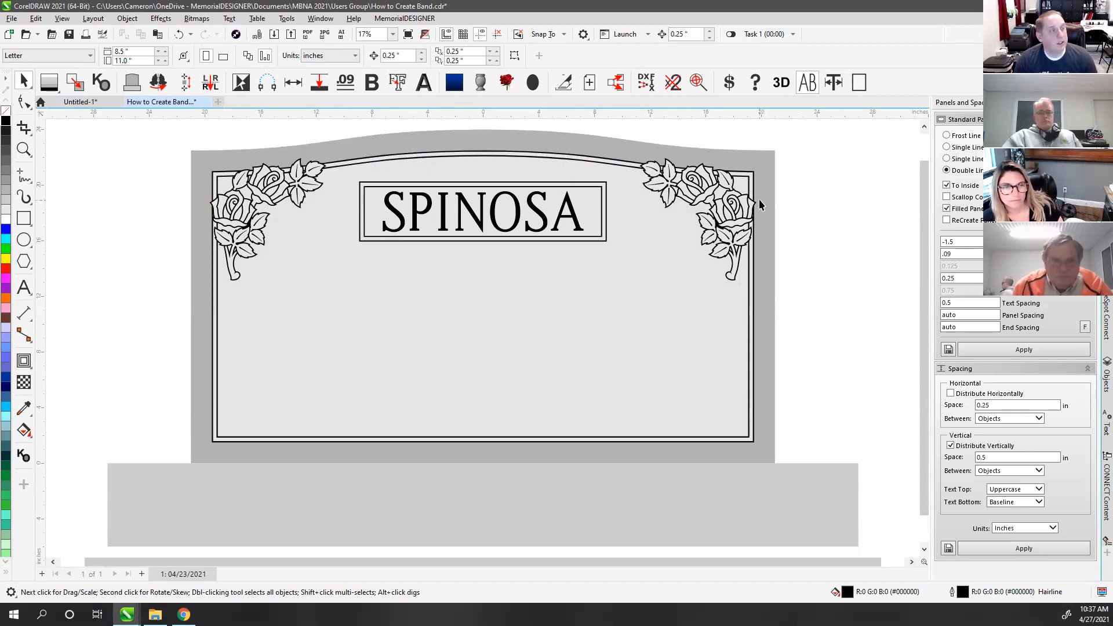
Step: Select the panel's arch curve and test moving and breaking it apart, undoing both
{"action": "scroll", "coordinate": [482, 339], "scroll_direction": "up", "scroll_amount": 3}
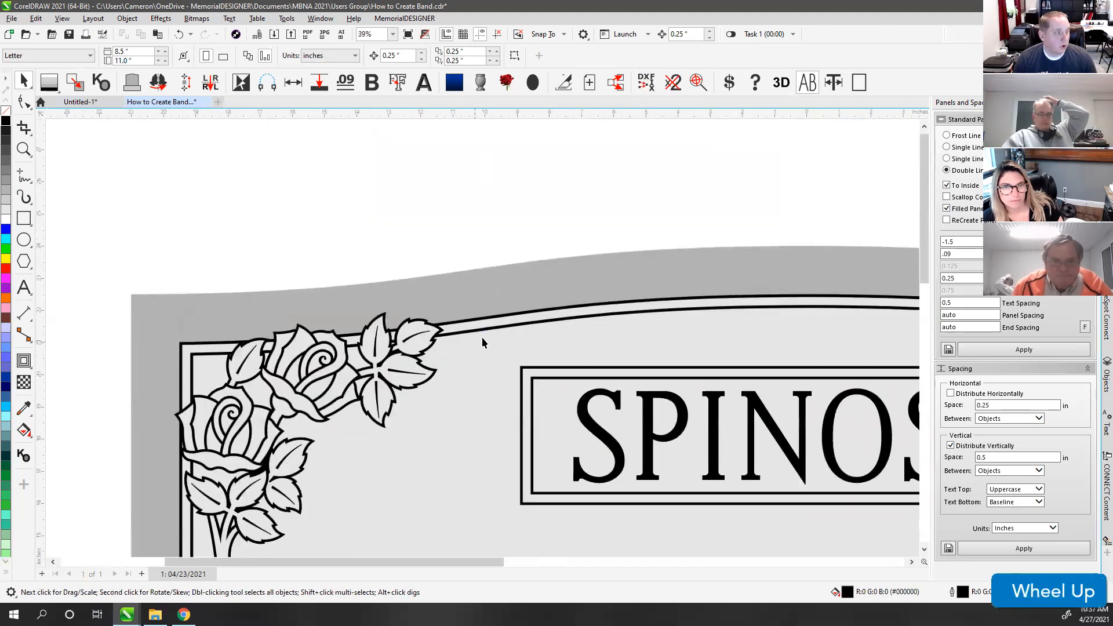
{"action": "scroll", "coordinate": [481, 342], "scroll_direction": "up", "scroll_amount": 1}
{"action": "left_click", "coordinate": [455, 326]}
{"action": "scroll", "coordinate": [483, 338], "scroll_direction": "down", "scroll_amount": 3}
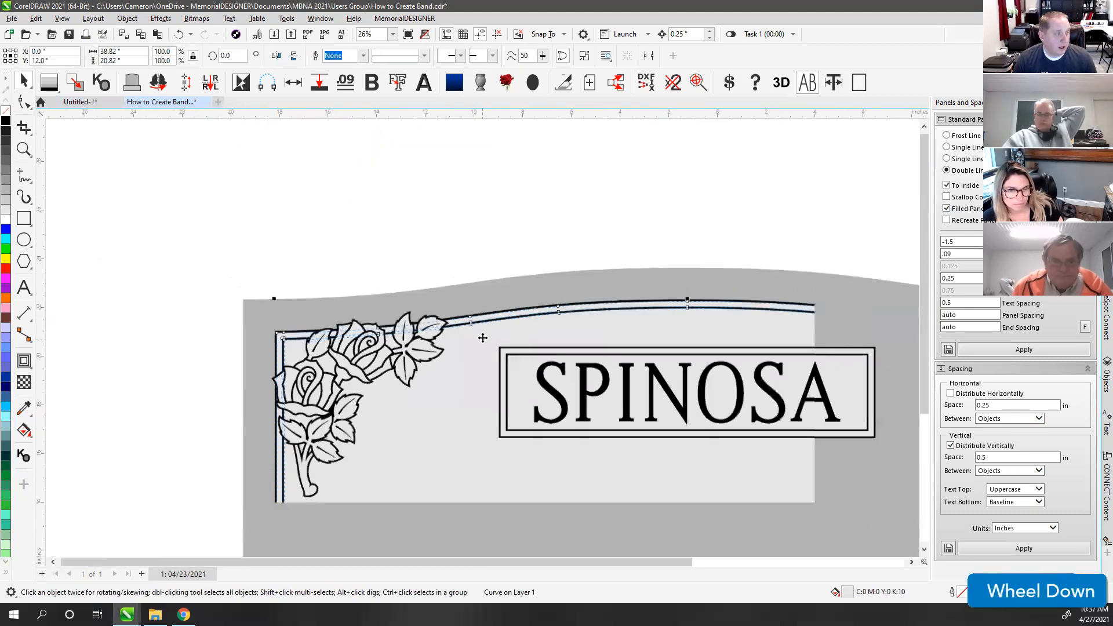
{"action": "scroll", "coordinate": [483, 338], "scroll_direction": "down", "scroll_amount": 2}
{"action": "left_click_drag", "start_coordinate": [473, 383], "coordinate": [250, 223]}
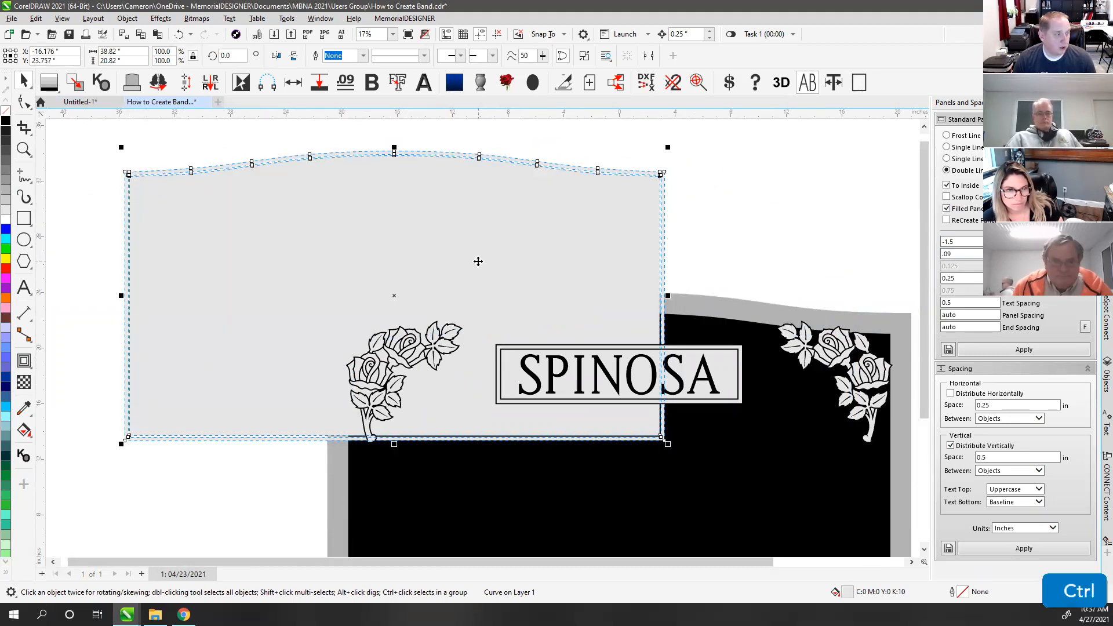
{"action": "key", "text": "ctrl+z"}
{"action": "left_click", "coordinate": [584, 56]}
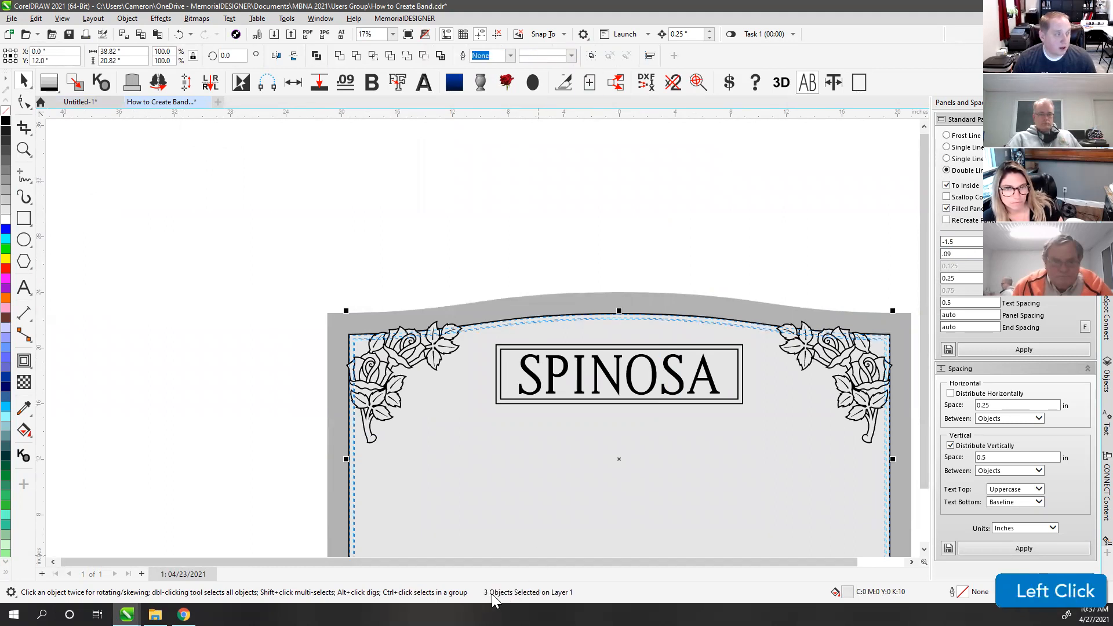
{"action": "key", "text": "ctrl+z"}
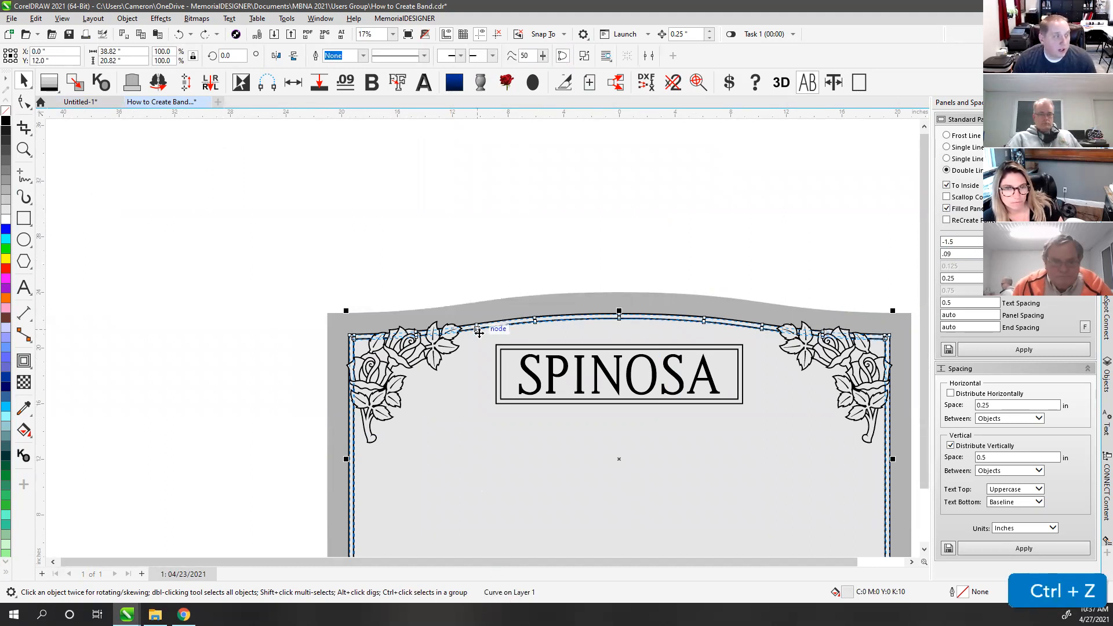
Step: Combine the band's upper and lower lines into one curve and fit the headstone in view
{"action": "scroll", "coordinate": [477, 333], "scroll_direction": "up", "scroll_amount": 6}
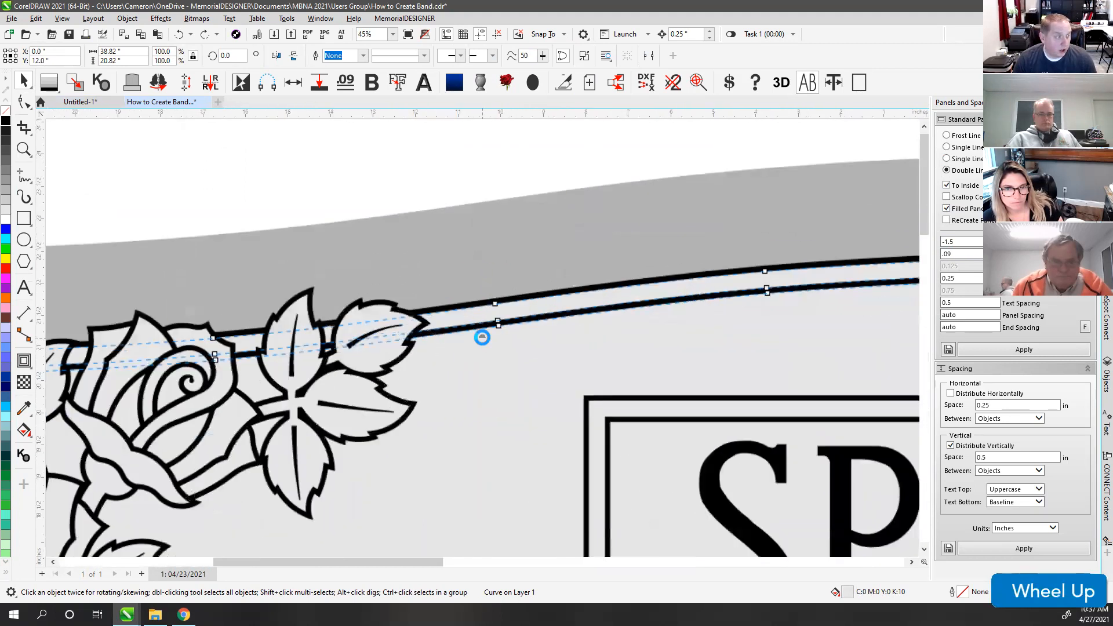
{"action": "left_click", "coordinate": [473, 305], "text": "shift"}
{"action": "left_click", "coordinate": [316, 56]}
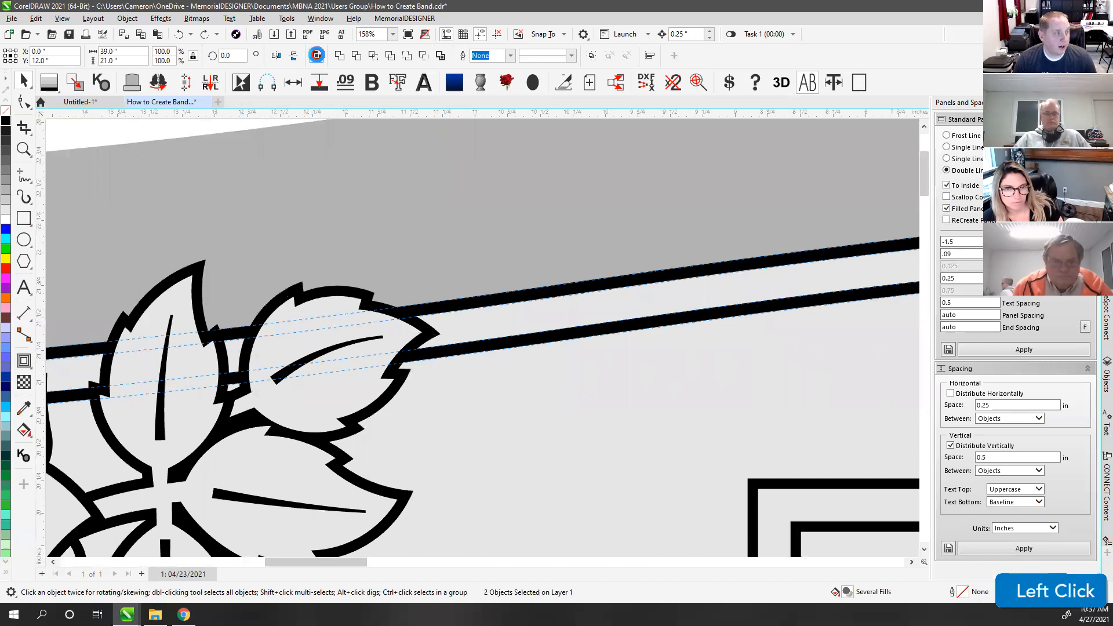
{"action": "key", "text": "F4"}
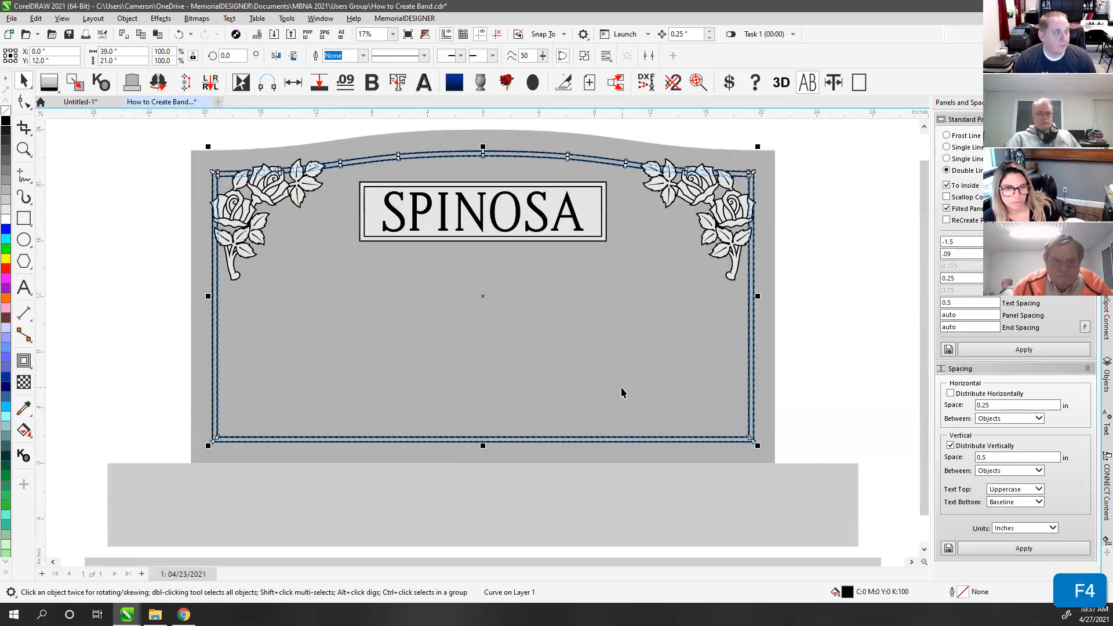
{"action": "left_click", "coordinate": [25, 109]}
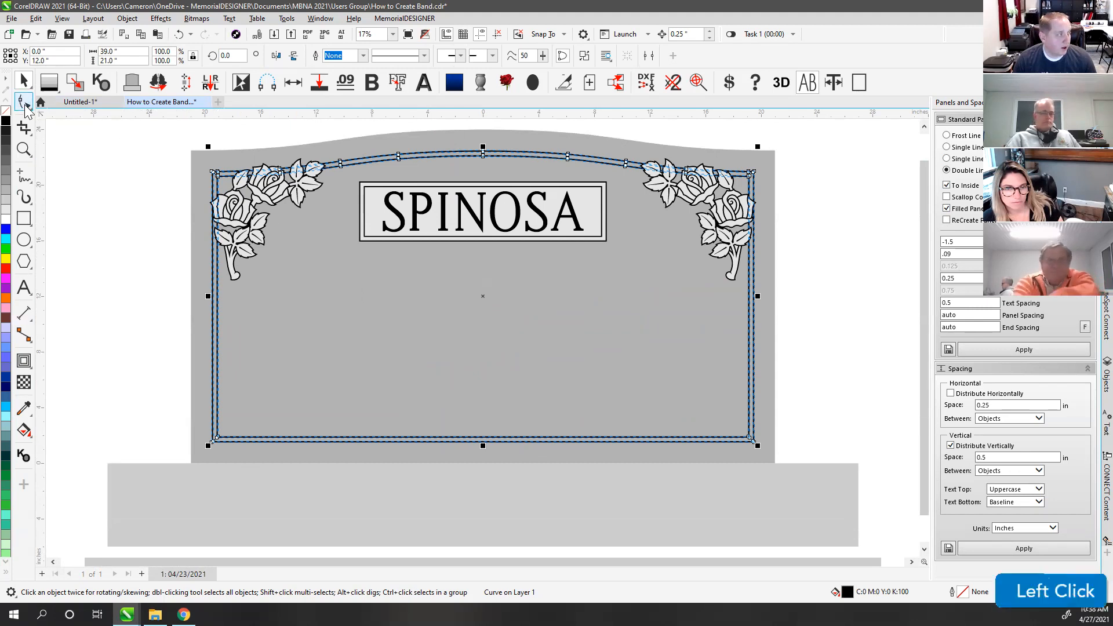
Step: Erase the band section where it meets the left rose
{"action": "left_click", "coordinate": [68, 179]}
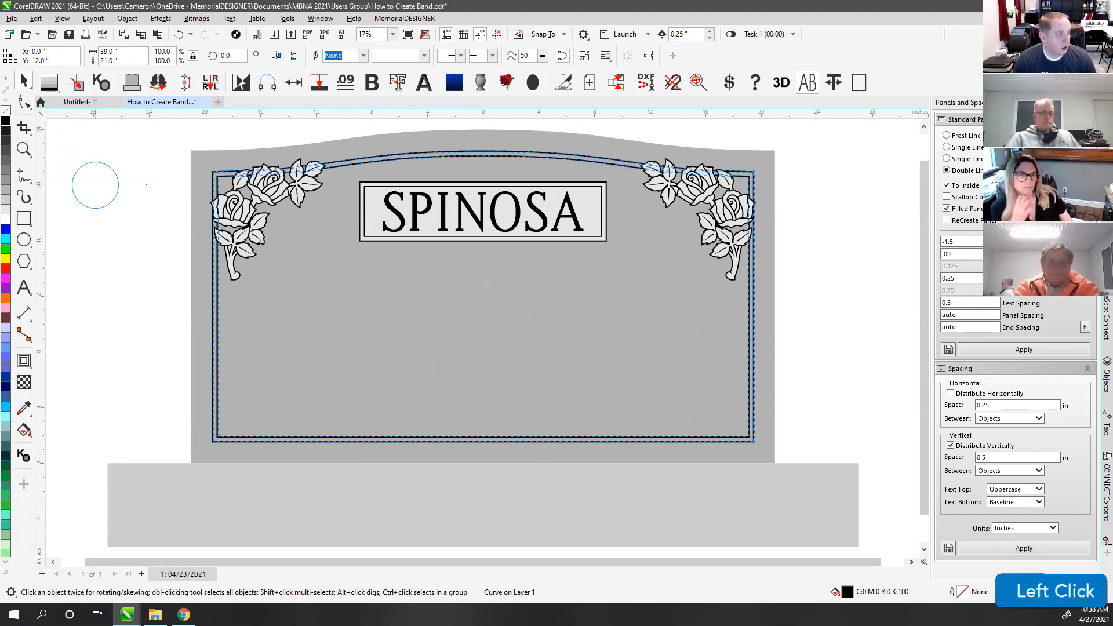
{"action": "mouse_move", "coordinate": [289, 173]}
{"action": "left_mouse_down"}
{"action": "mouse_move", "coordinate": [215, 178]}
{"action": "mouse_move", "coordinate": [228, 442]}
{"action": "mouse_move", "coordinate": [417, 430]}
{"action": "mouse_move", "coordinate": [783, 440]}
{"action": "mouse_move", "coordinate": [741, 263]}
{"action": "mouse_move", "coordinate": [747, 181]}
{"action": "mouse_move", "coordinate": [675, 174]}
{"action": "left_mouse_up"}
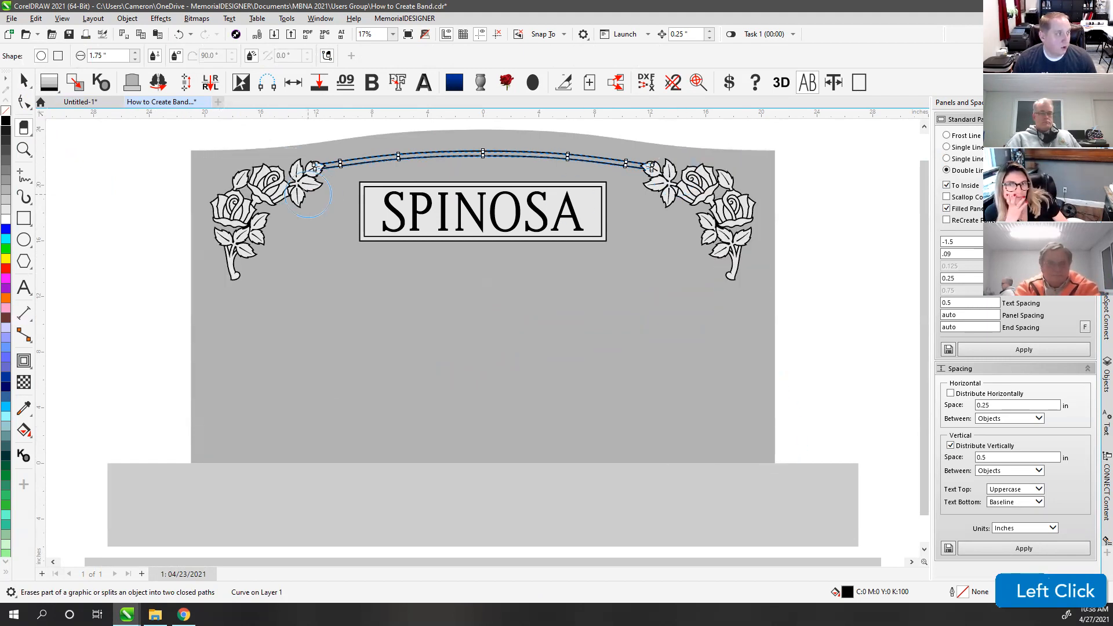
{"action": "scroll", "coordinate": [308, 195], "scroll_direction": "up", "scroll_amount": 5}
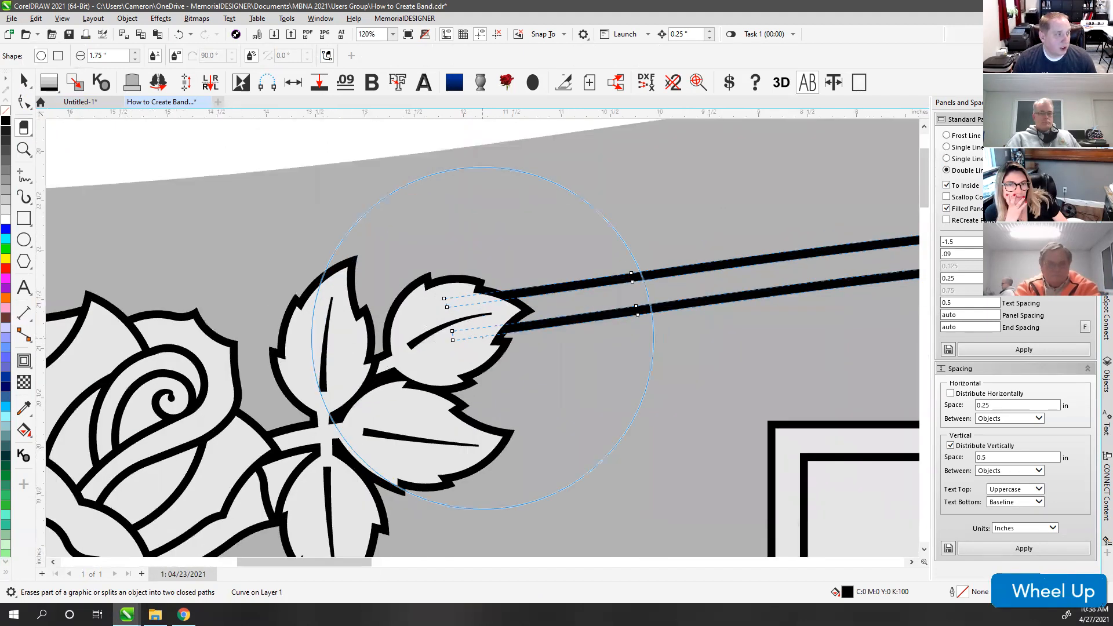
{"action": "scroll", "coordinate": [479, 337], "scroll_direction": "up", "scroll_amount": 2}
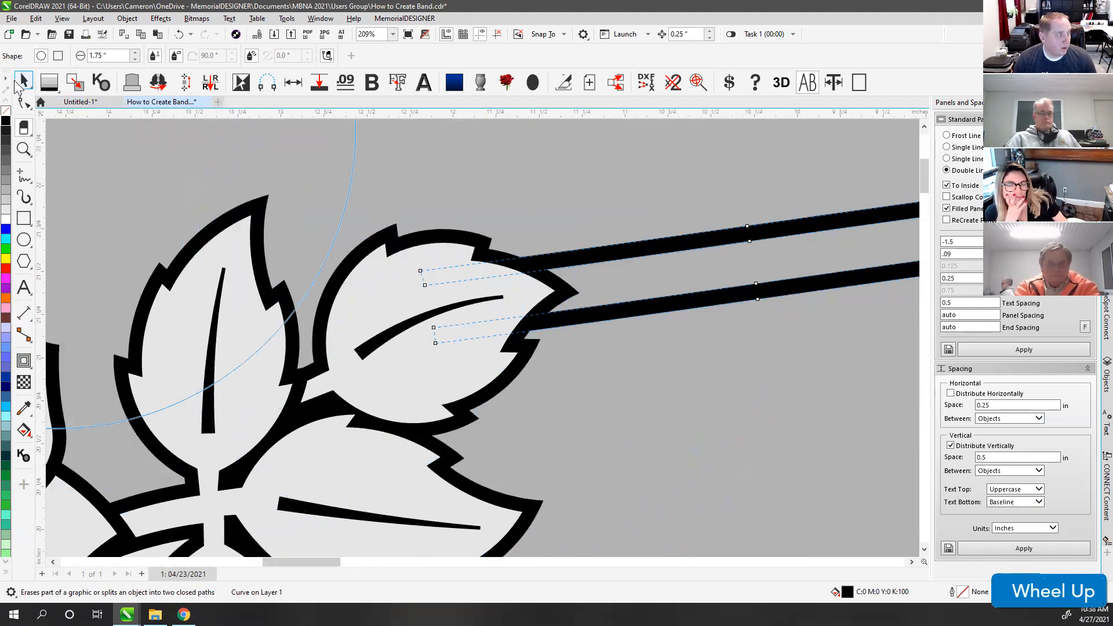
Step: Select the leaf group and the band curve ending at it, then fit the whole design
{"action": "left_click", "coordinate": [24, 81]}
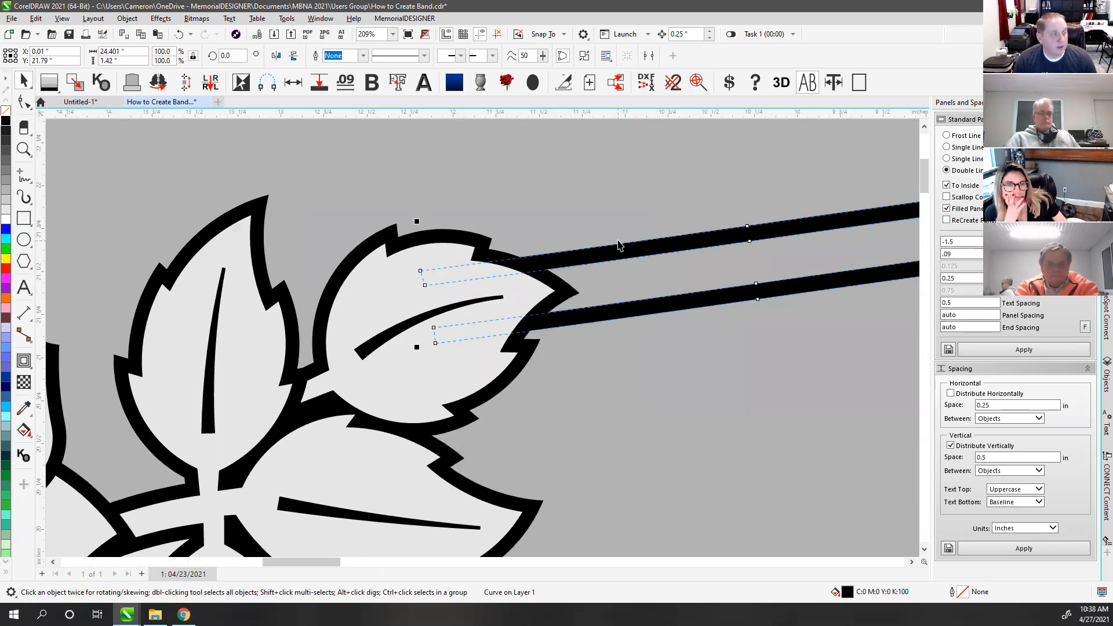
{"action": "left_click", "coordinate": [425, 264]}
{"action": "left_click", "coordinate": [648, 250]}
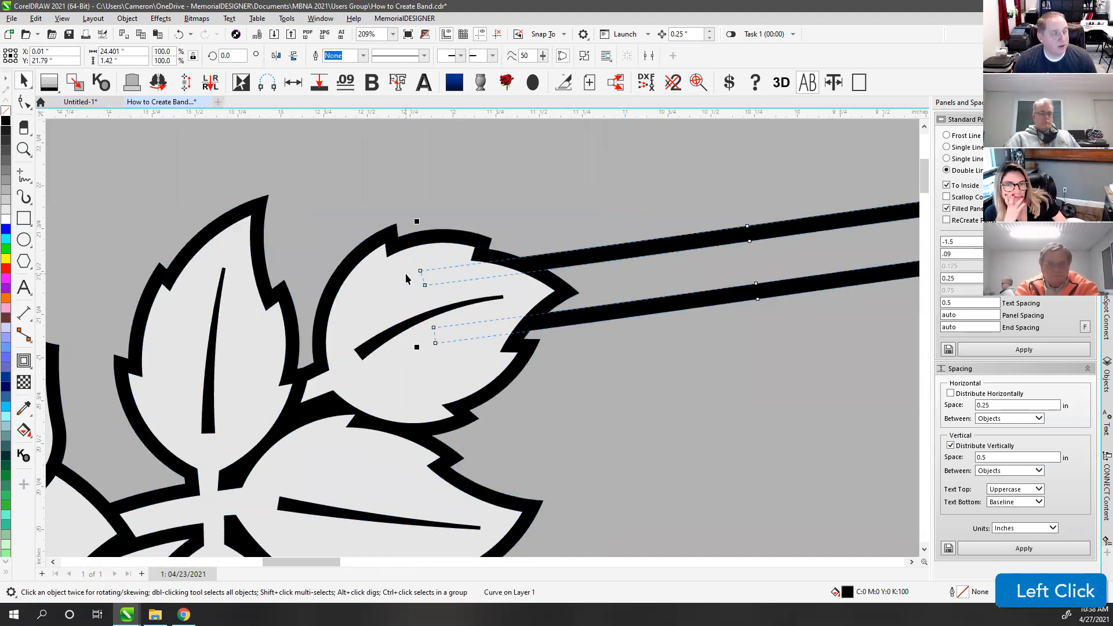
{"action": "left_click", "coordinate": [373, 279]}
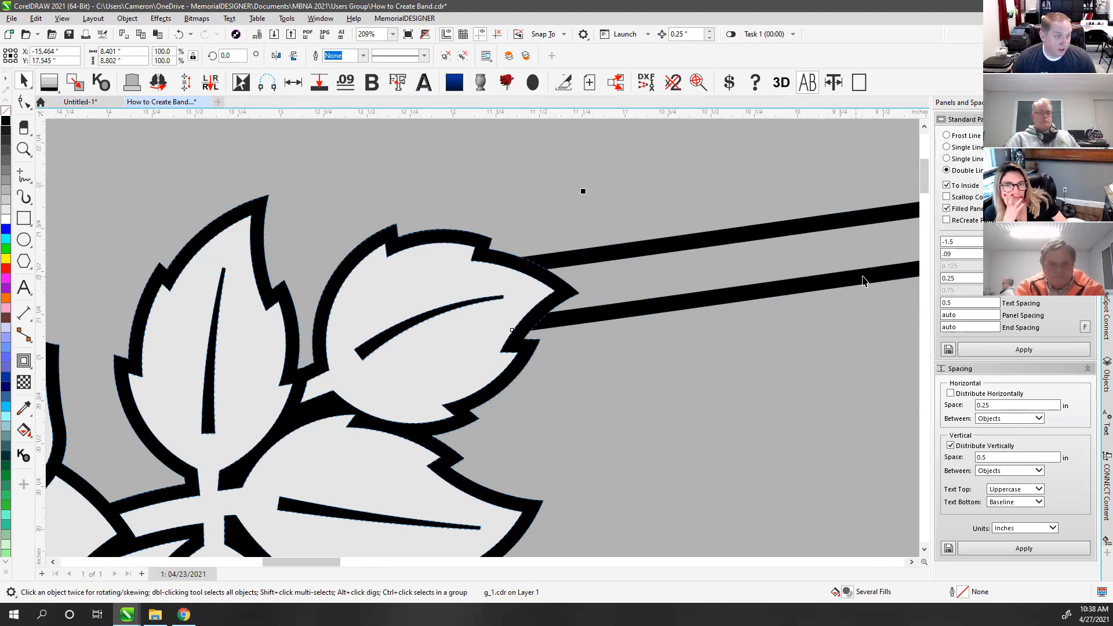
{"action": "key", "text": "F4"}
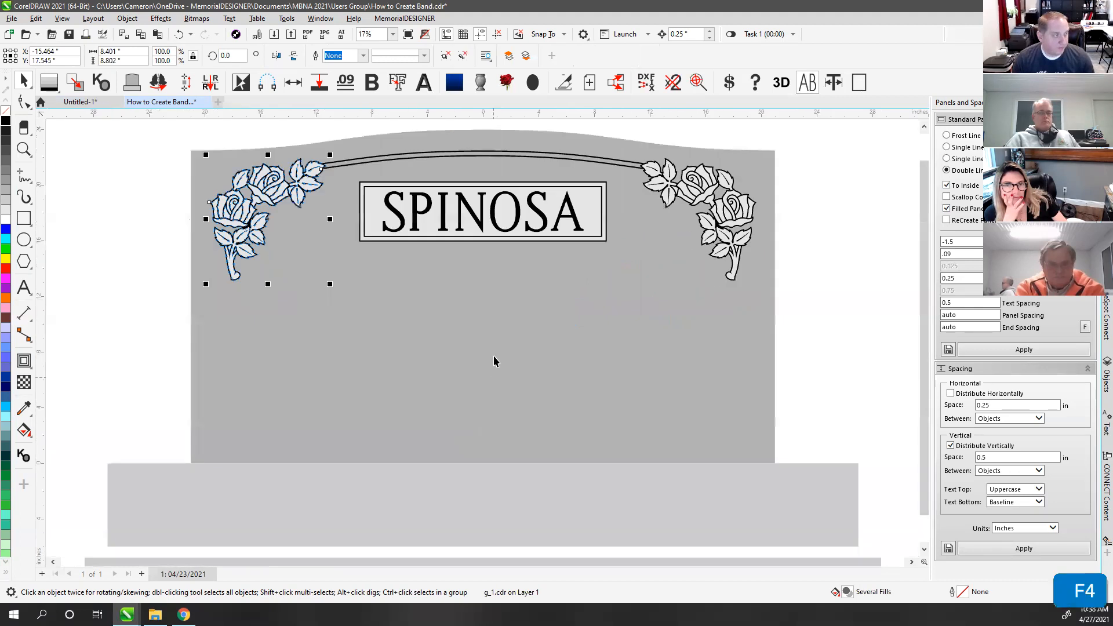
Step: Ungroup the left rose spray and peek beneath a leaf piece, undoing the move
{"action": "left_click", "coordinate": [464, 57]}
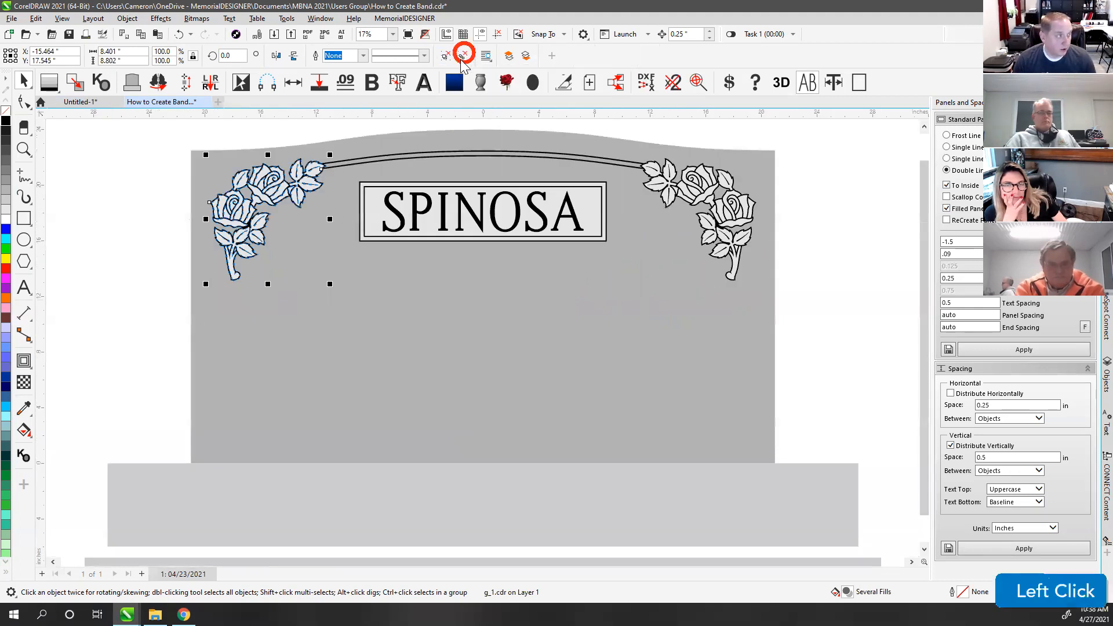
{"action": "left_click", "coordinate": [318, 135]}
{"action": "scroll", "coordinate": [318, 168], "scroll_direction": "up", "scroll_amount": 3}
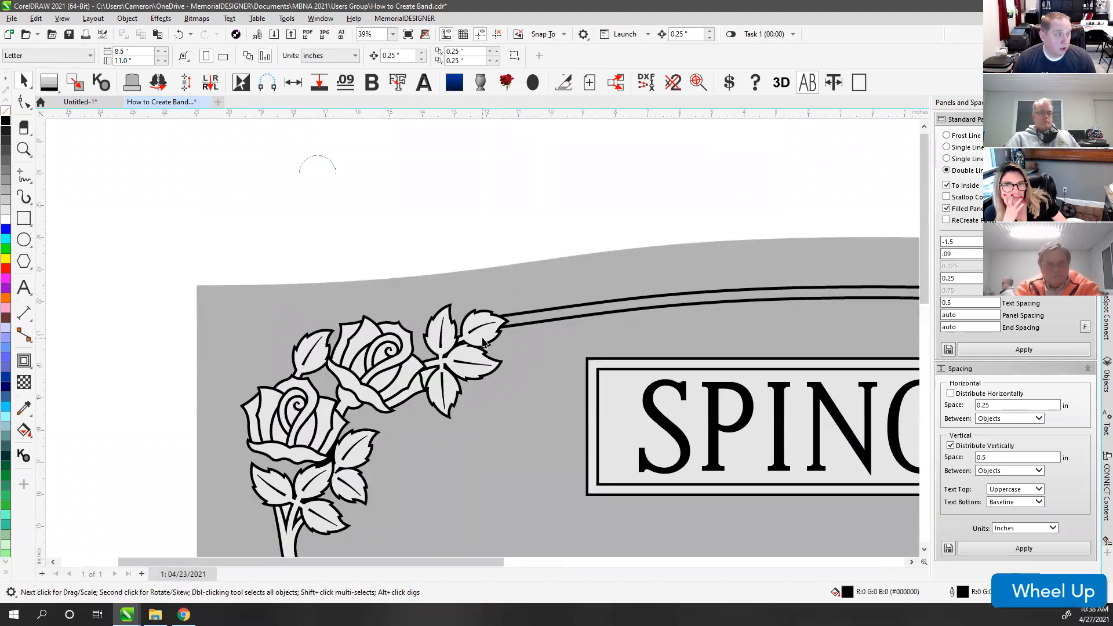
{"action": "left_click_drag", "start_coordinate": [491, 298], "coordinate": [387, 339]}
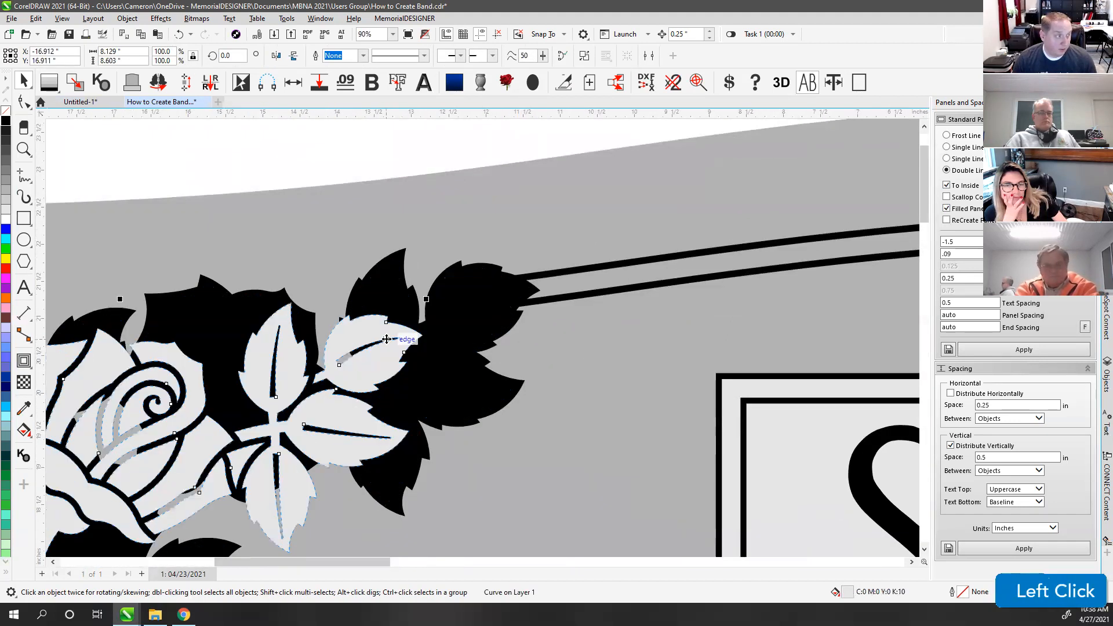
{"action": "key", "text": "ctrl+z"}
{"action": "key", "text": "ctrl+z"}
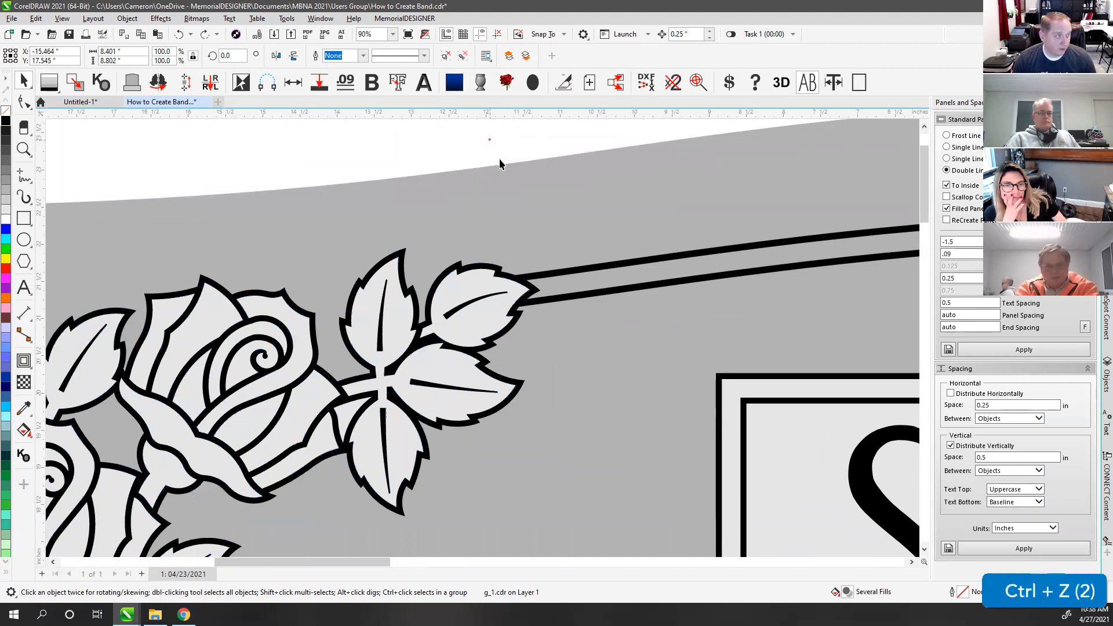
Step: Select the band line and the black shape under the rose, checking them in wireframe
{"action": "left_click", "coordinate": [517, 286]}
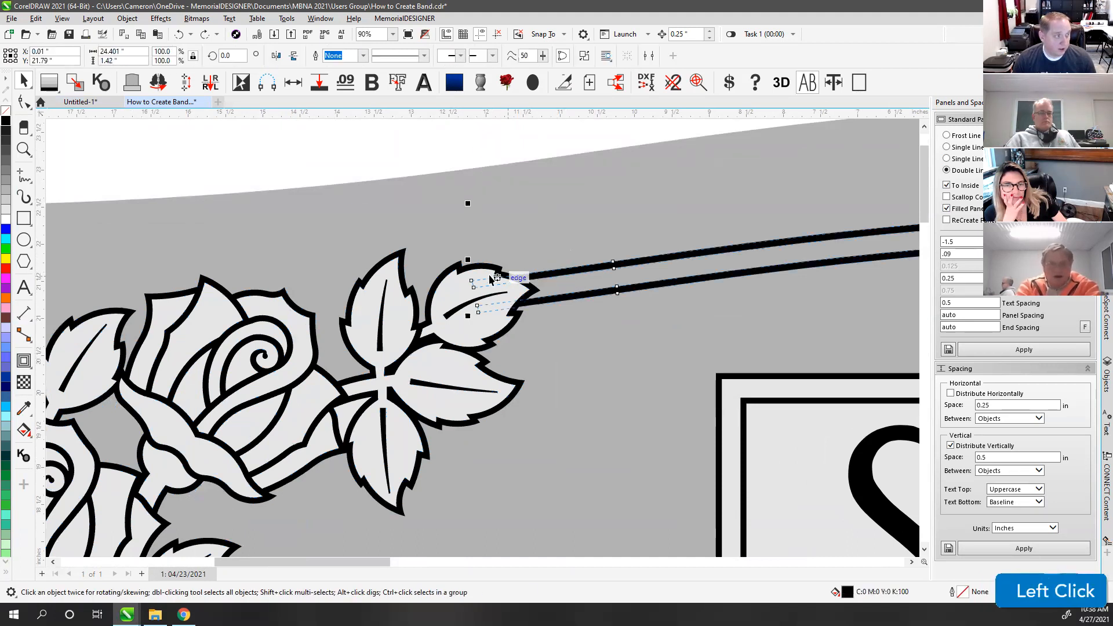
{"action": "left_click", "coordinate": [459, 282], "text": "shift"}
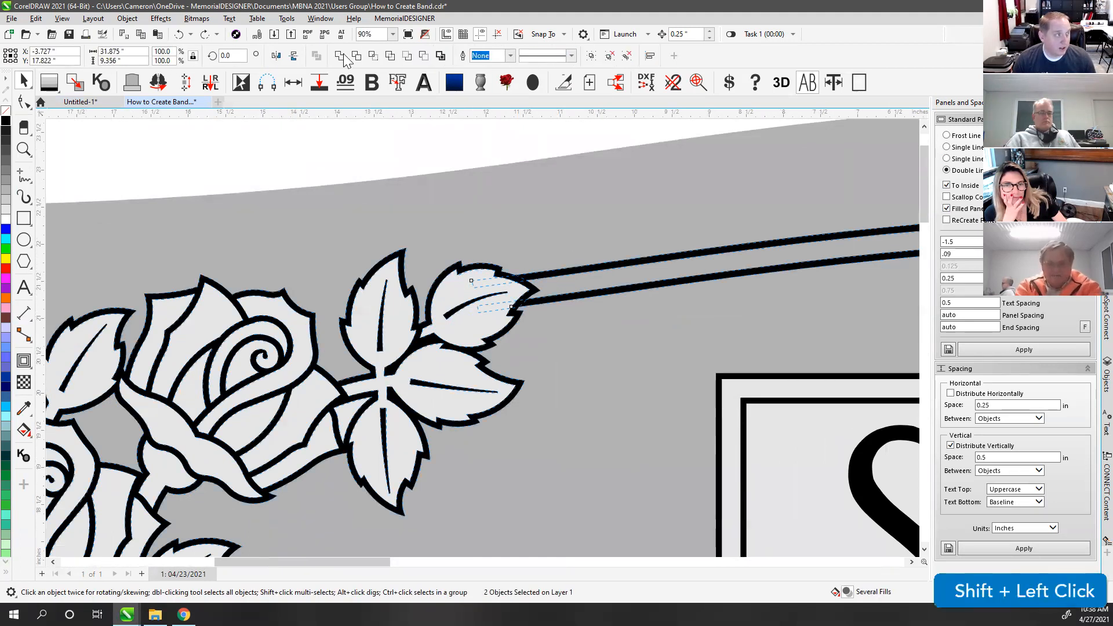
{"action": "left_click", "coordinate": [488, 323]}
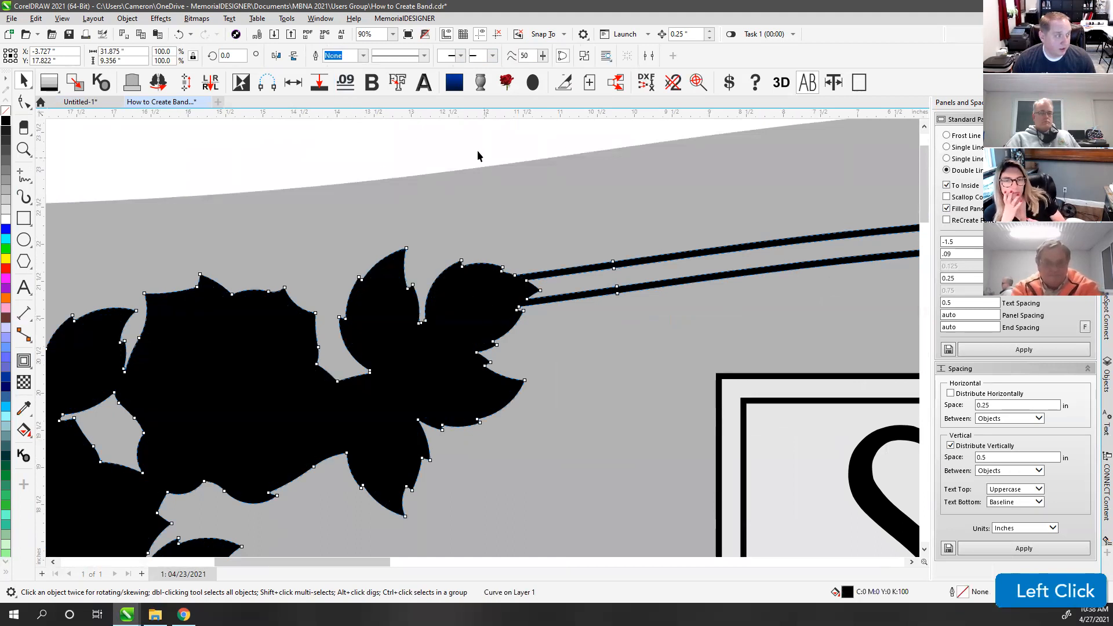
{"action": "key", "text": "v"}
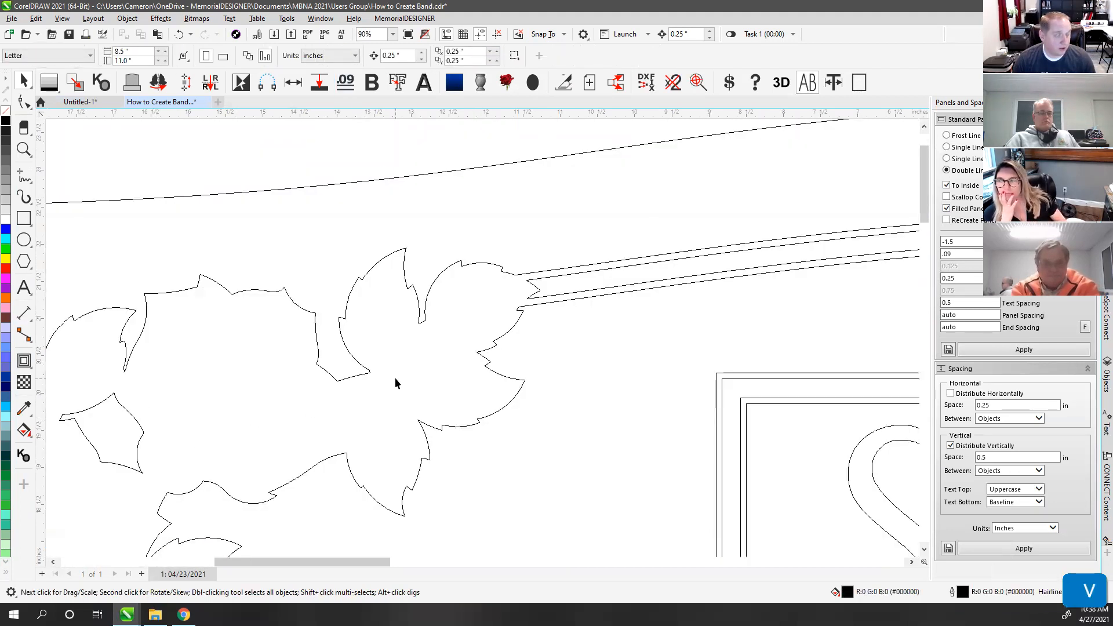
{"action": "key", "text": "ctrl+z"}
{"action": "left_click", "coordinate": [469, 294]}
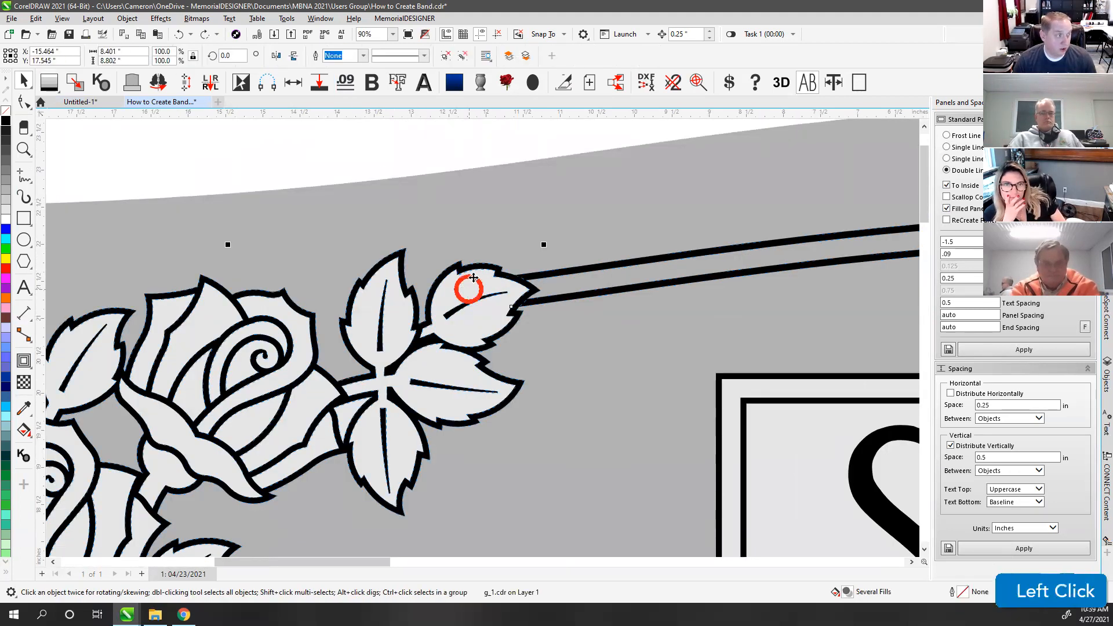
{"action": "left_click", "coordinate": [475, 143]}
Step: Combine the upper band line with the rose outline and check the result in wireframe
{"action": "left_click", "coordinate": [552, 274]}
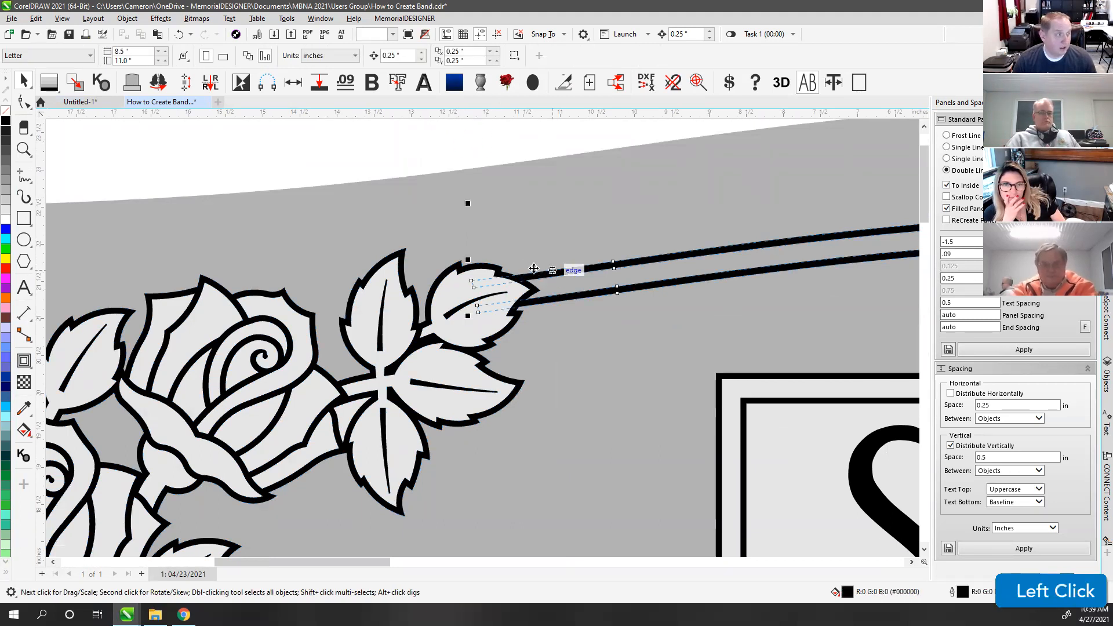
{"action": "left_click", "coordinate": [481, 268], "text": "shift"}
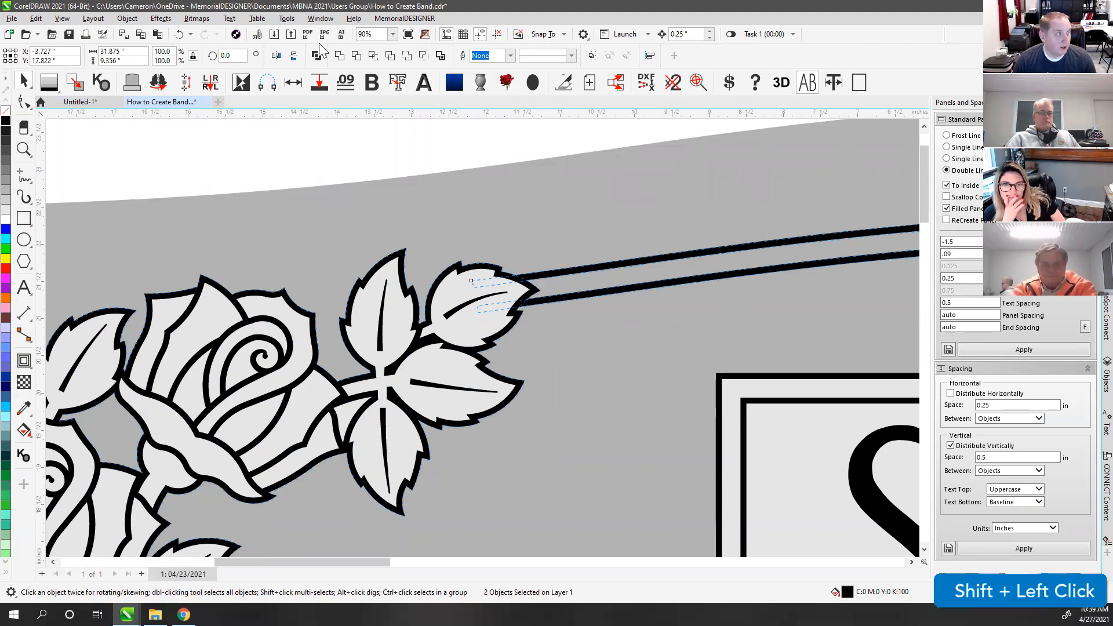
{"action": "left_click", "coordinate": [339, 55]}
{"action": "scroll", "coordinate": [483, 324], "scroll_direction": "up", "scroll_amount": 3}
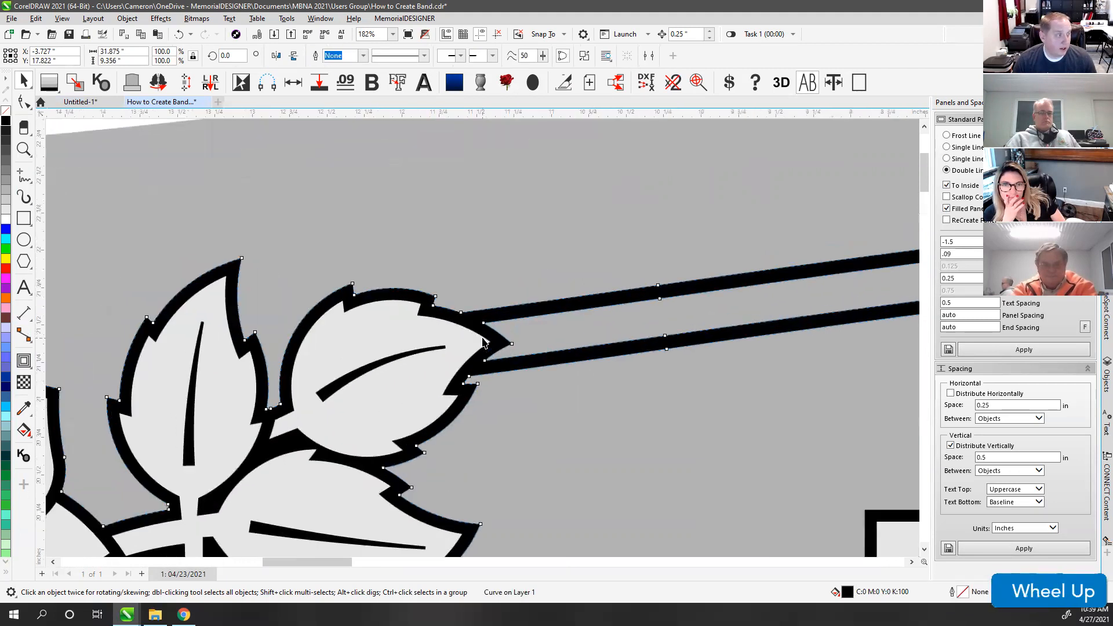
{"action": "key", "text": "v"}
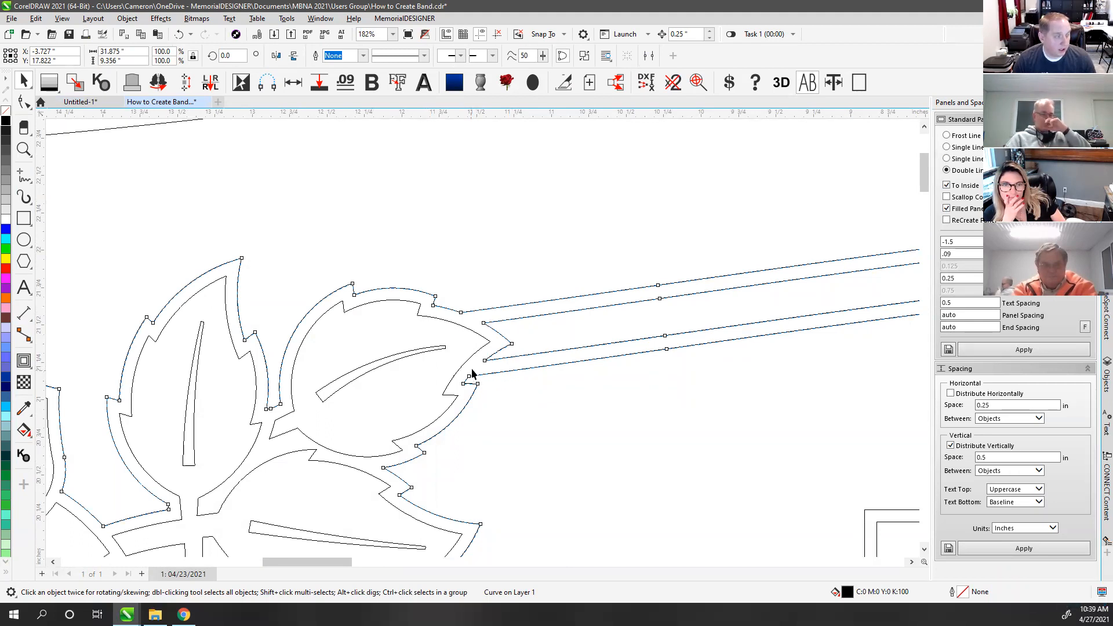
{"action": "key", "text": "F4"}
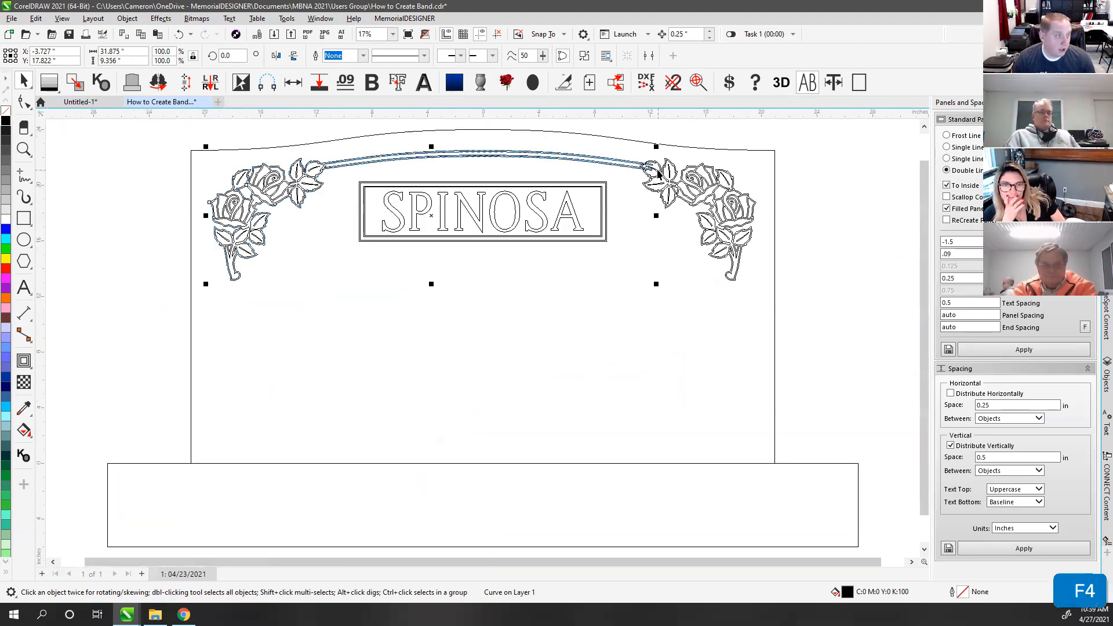
Step: Select the right rose group and its leaf outline, testing moves and undoing them
{"action": "scroll", "coordinate": [648, 169], "scroll_direction": "up", "scroll_amount": 5}
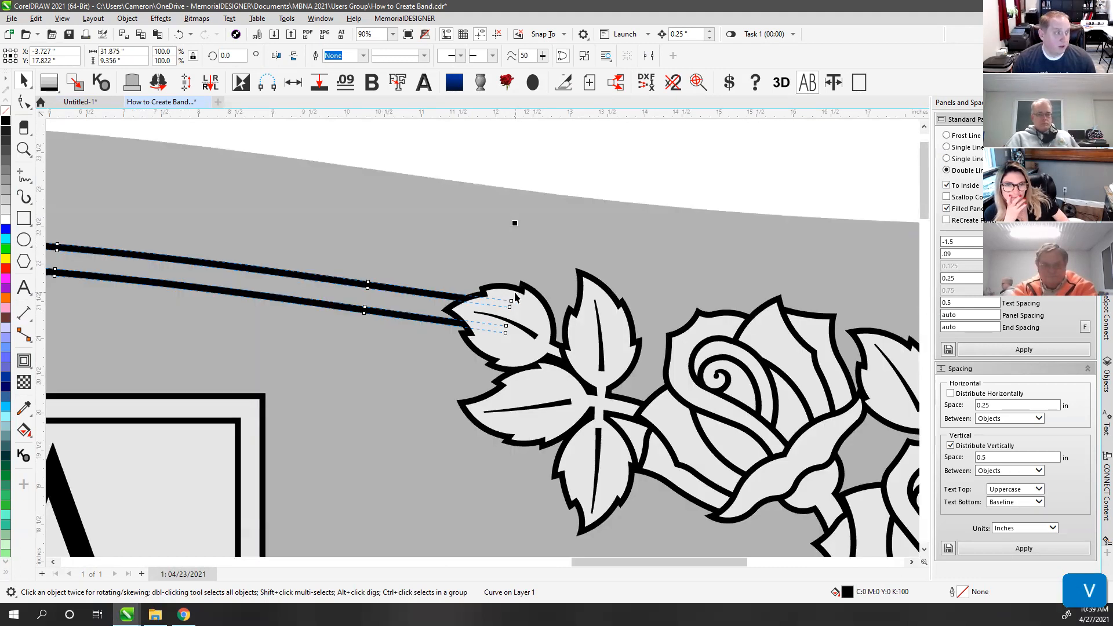
{"action": "left_click", "coordinate": [516, 299]}
{"action": "left_click_drag", "start_coordinate": [516, 299], "coordinate": [696, 308]}
{"action": "key", "text": "ctrl+z"}
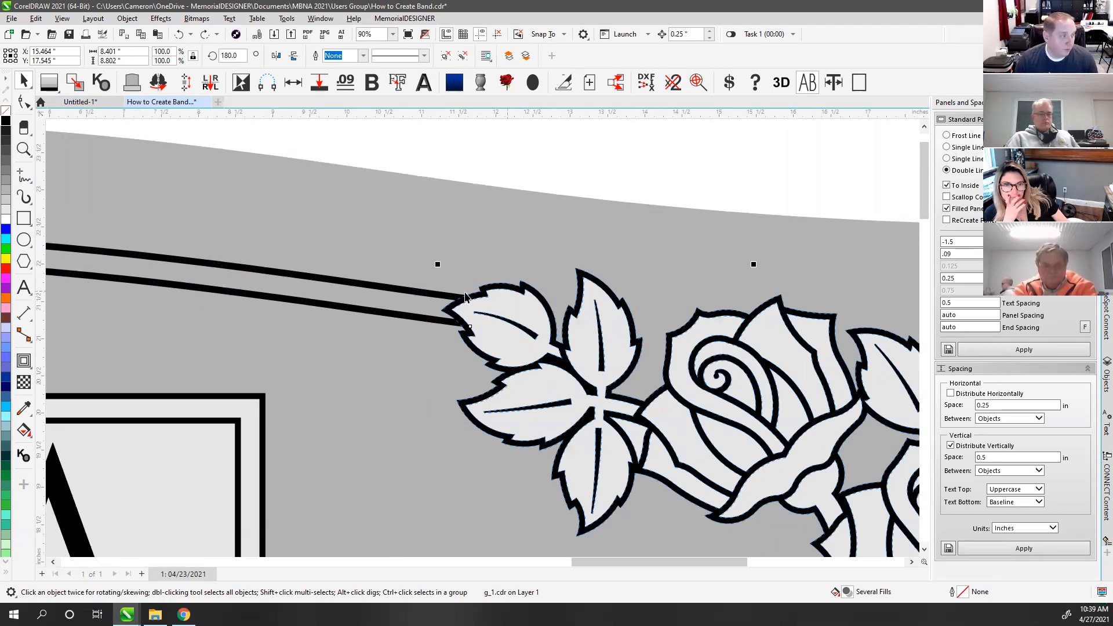
{"action": "scroll", "coordinate": [468, 297], "scroll_direction": "up", "scroll_amount": 3}
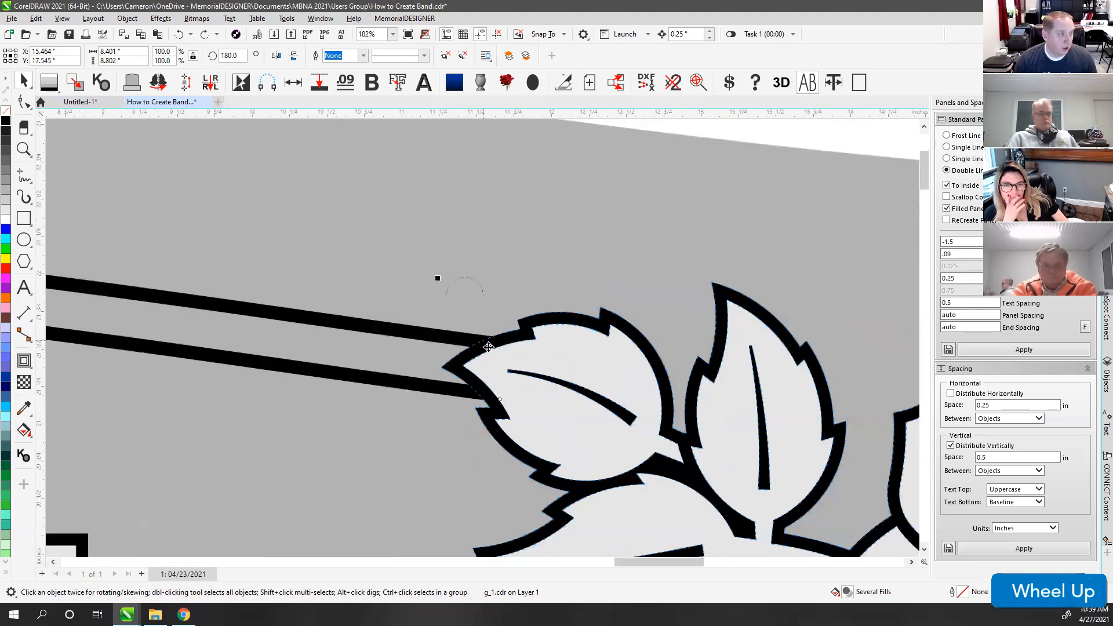
{"action": "left_click", "coordinate": [495, 326]}
{"action": "left_click", "coordinate": [516, 331]}
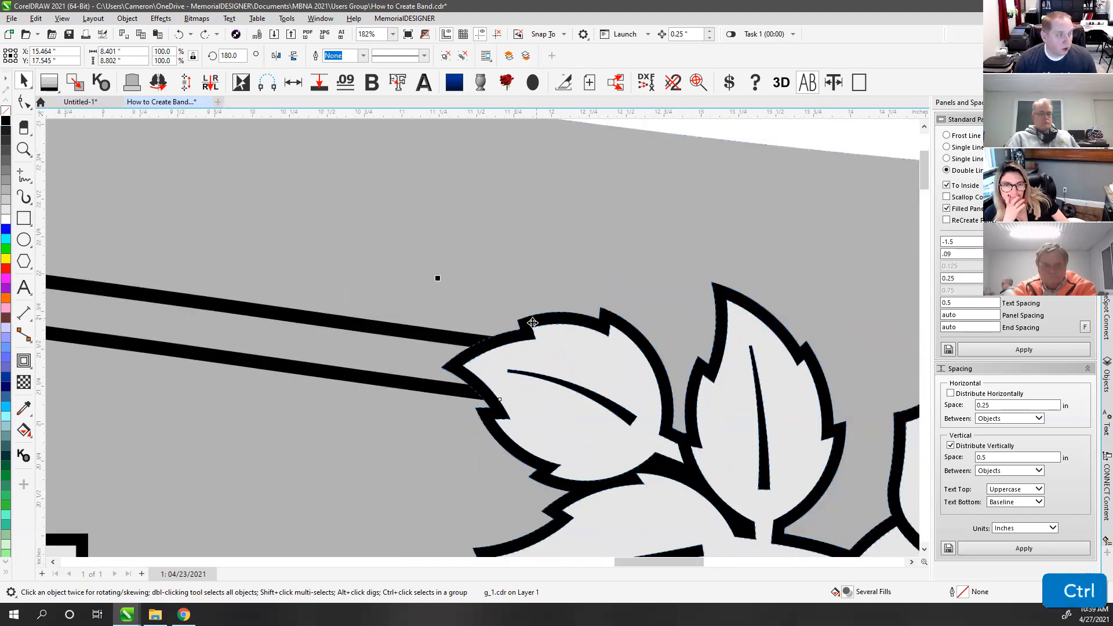
{"action": "left_click", "coordinate": [526, 318], "text": "ctrl"}
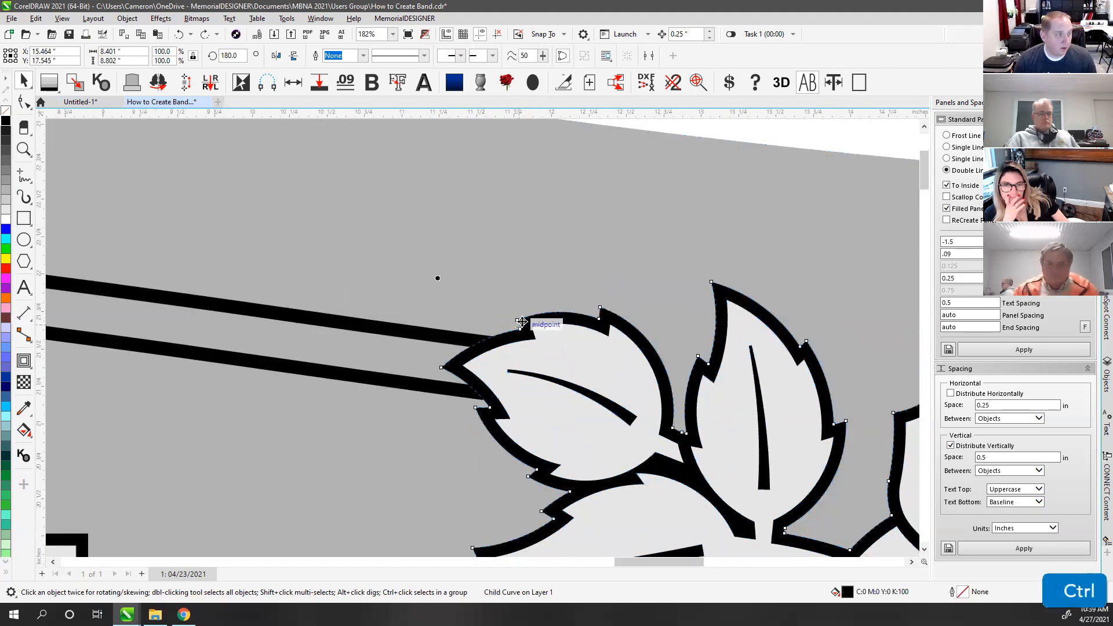
{"action": "left_click_drag", "start_coordinate": [535, 320], "coordinate": [525, 270]}
{"action": "key", "text": "ctrl+z"}
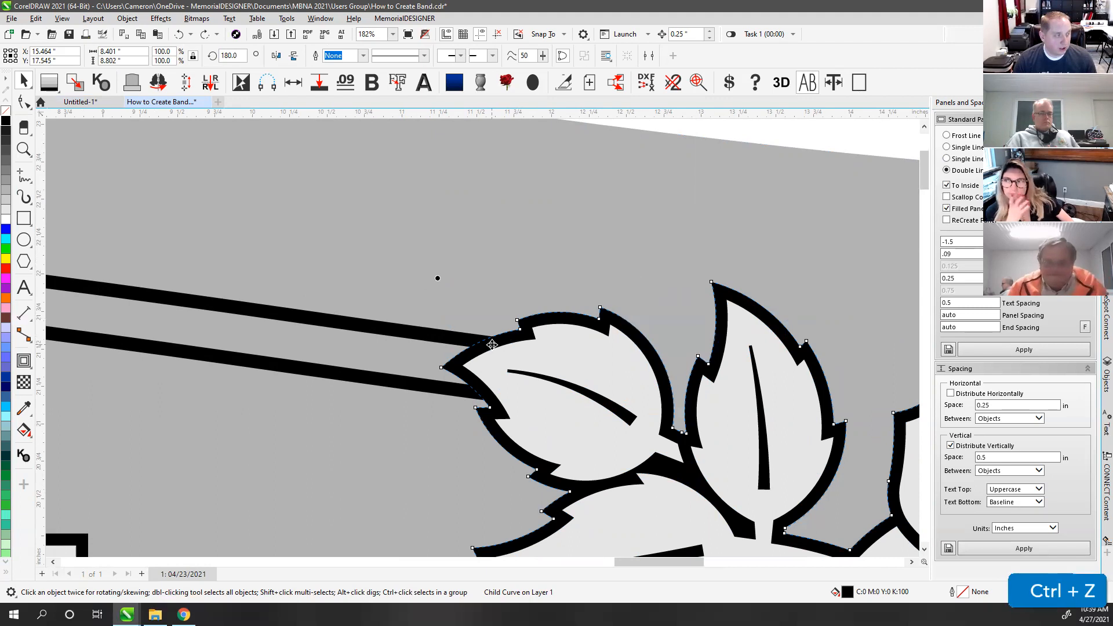
Step: Weld the leaf outline and the black band line into one curve with W
{"action": "key", "text": "shift"}
{"action": "left_click", "coordinate": [406, 331], "text": "shift"}
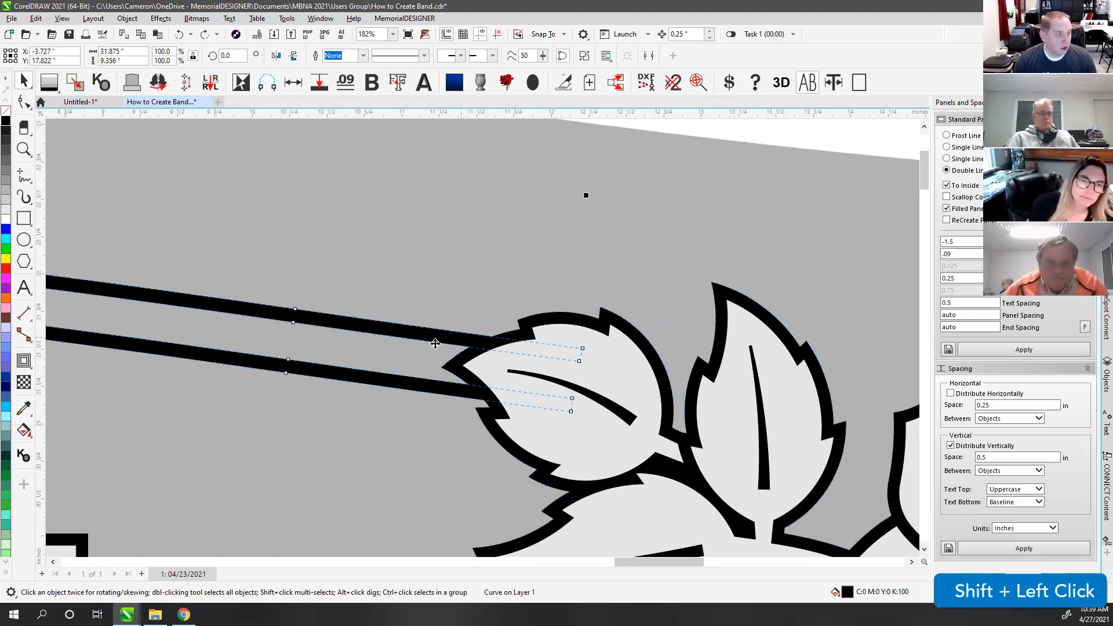
{"action": "key", "text": "w"}
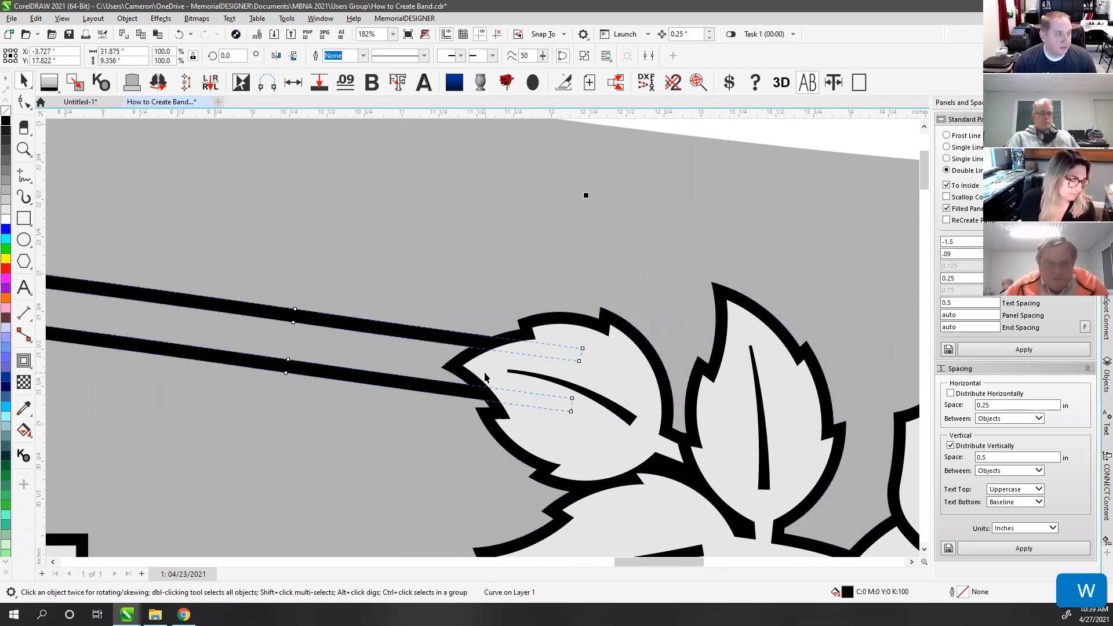
{"action": "left_click", "coordinate": [532, 292]}
{"action": "left_click", "coordinate": [530, 322]}
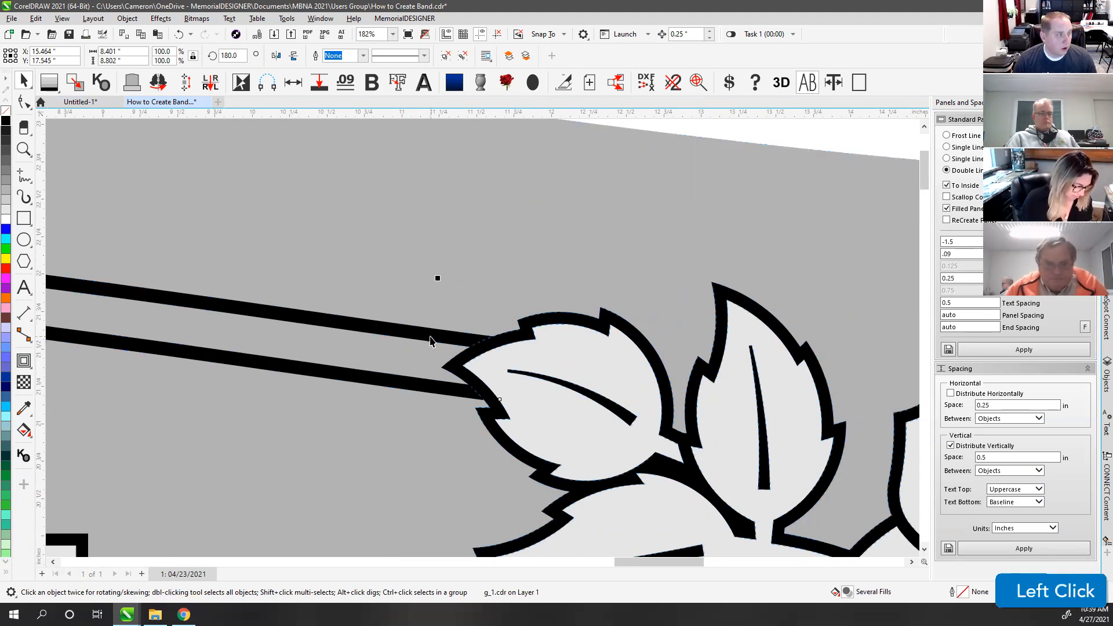
{"action": "left_click", "coordinate": [428, 335], "text": "ctrl"}
{"action": "left_click", "coordinate": [554, 296]}
{"action": "left_click", "coordinate": [529, 319], "text": "ctrl"}
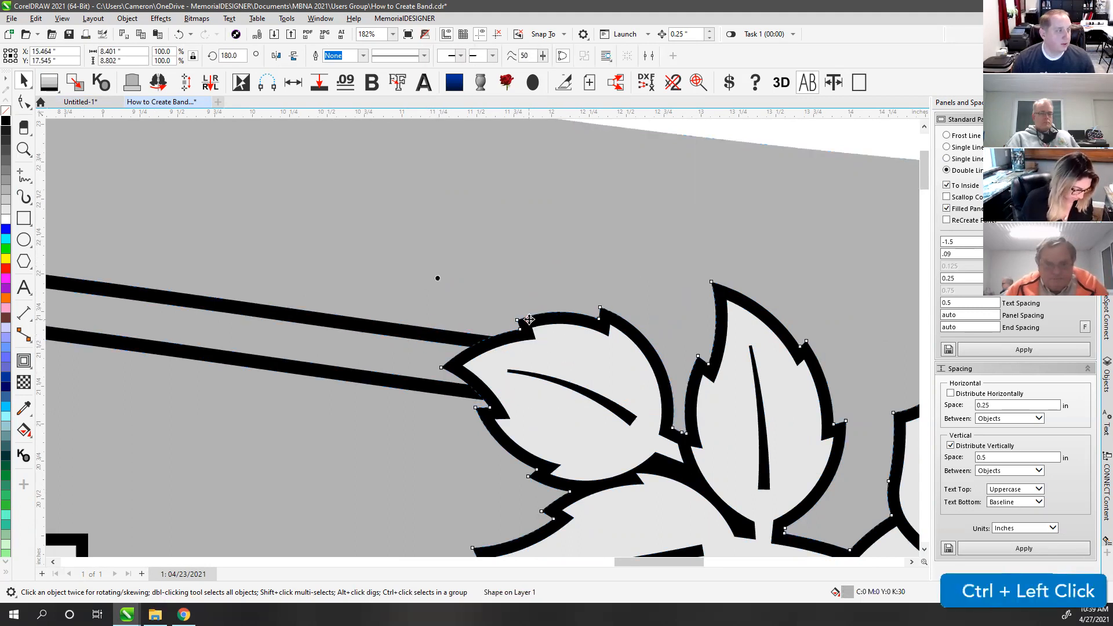
{"action": "key", "text": "shift"}
{"action": "left_click", "coordinate": [426, 335], "text": "shift"}
{"action": "key", "text": "w"}
{"action": "key", "text": "w"}
{"action": "key", "text": "w"}
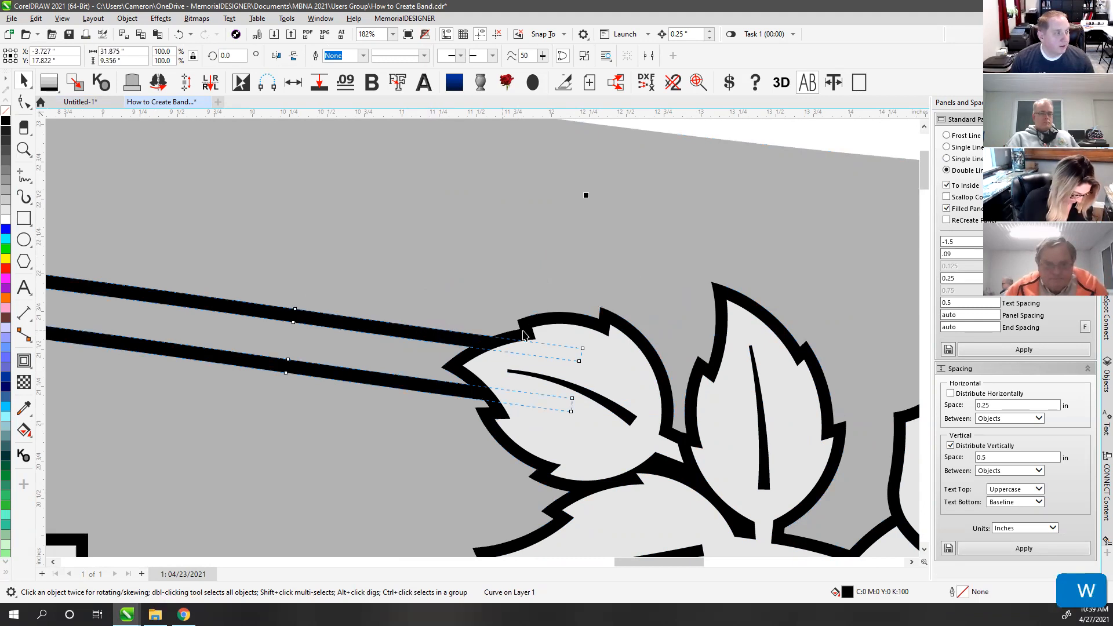
Step: Ungroup the rose group and select the black band lines together with the leaf outline
{"action": "left_click", "coordinate": [663, 127]}
{"action": "left_click", "coordinate": [568, 318]}
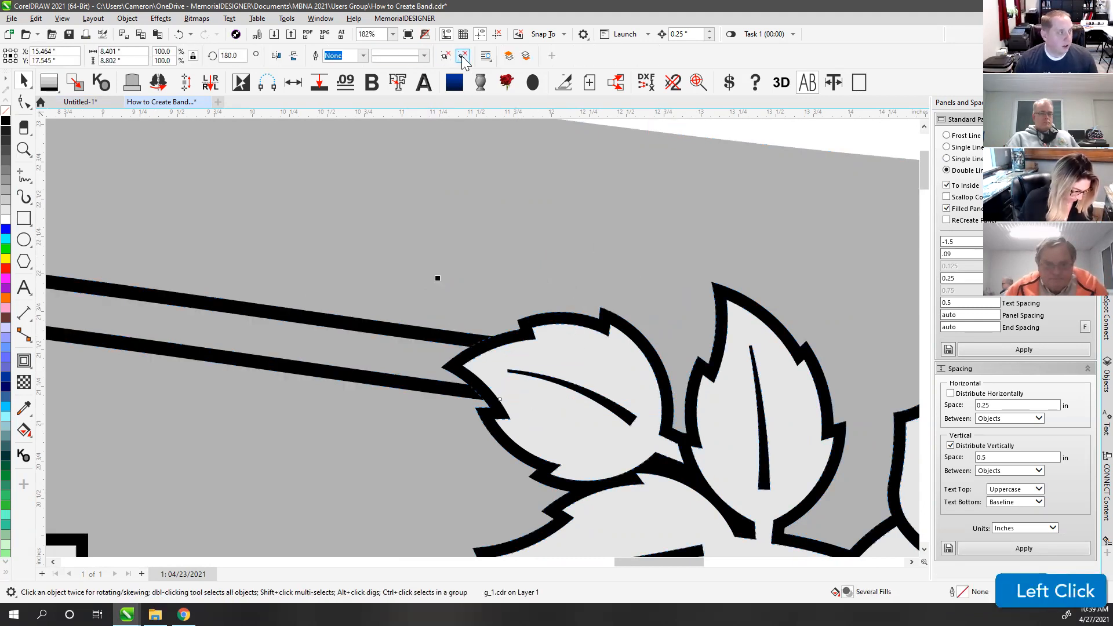
{"action": "left_click", "coordinate": [463, 62]}
{"action": "left_click", "coordinate": [762, 139]}
{"action": "left_click", "coordinate": [405, 334]}
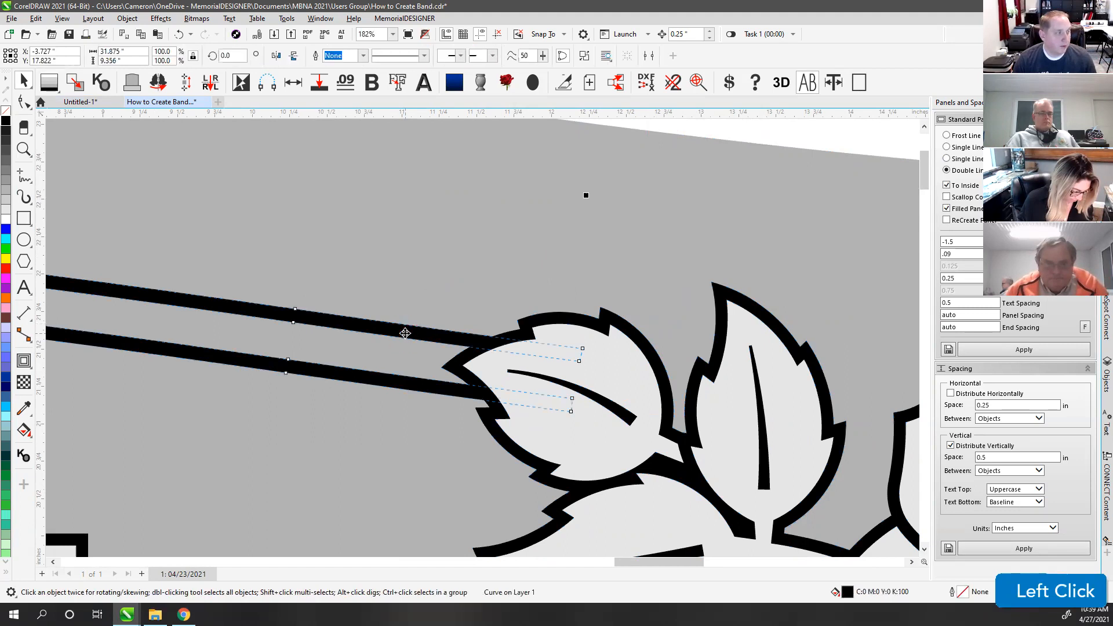
{"action": "left_click", "coordinate": [526, 325], "text": "shift"}
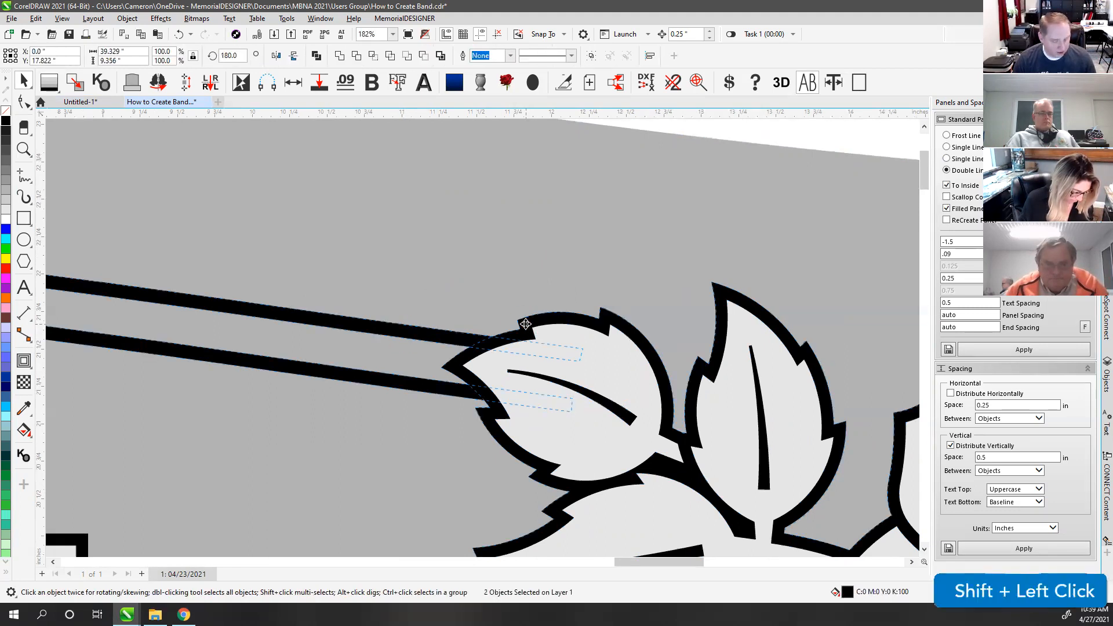
Step: Weld the band and leaf into one shape and check the join in wireframe view
{"action": "key", "text": "w"}
{"action": "key", "text": "v"}
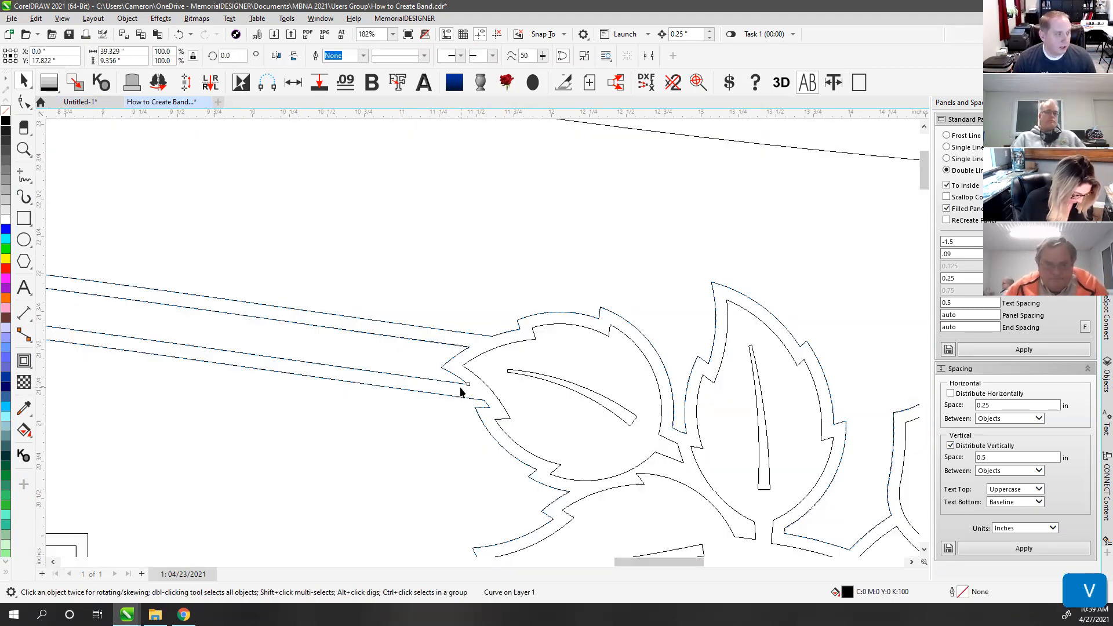
{"action": "scroll", "coordinate": [482, 400], "scroll_direction": "down", "scroll_amount": 8}
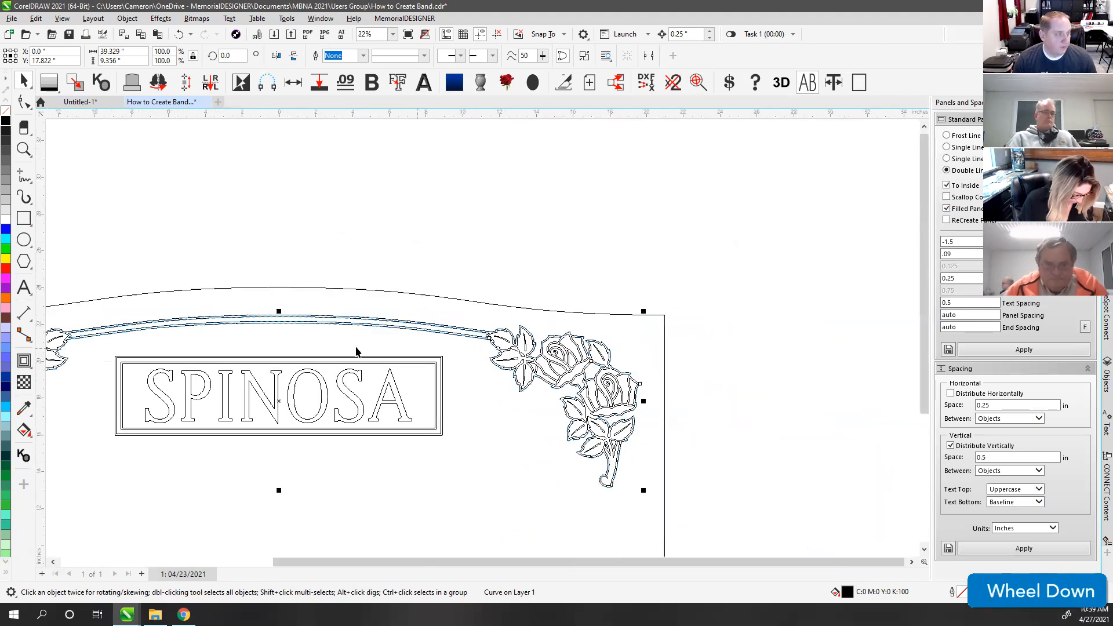
{"action": "scroll", "coordinate": [481, 342], "scroll_direction": "up", "scroll_amount": 1}
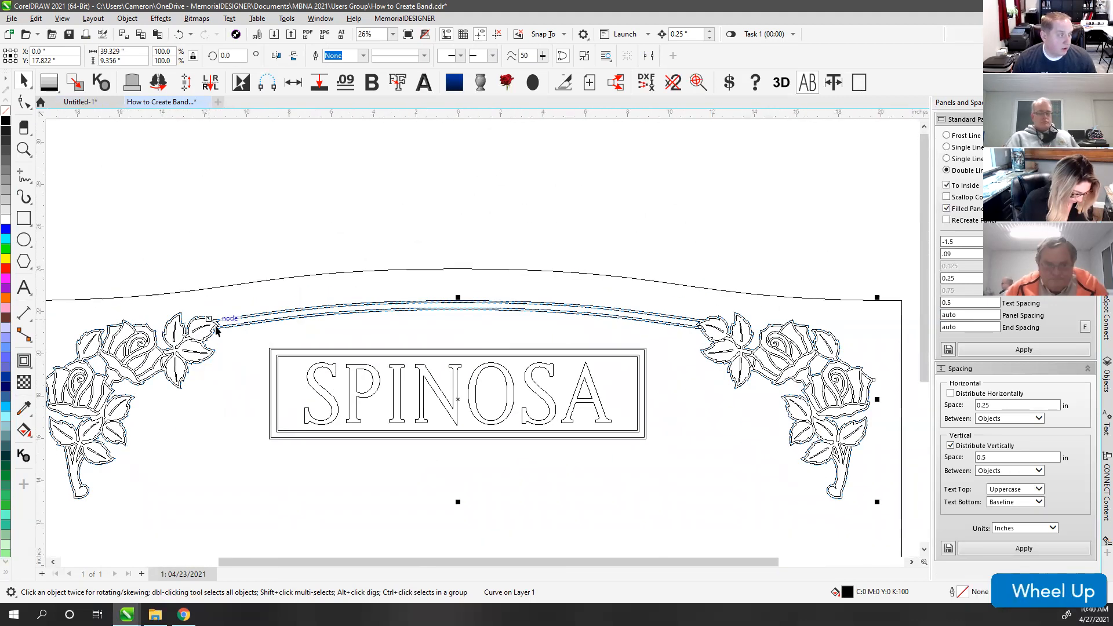
{"action": "key", "text": "v"}
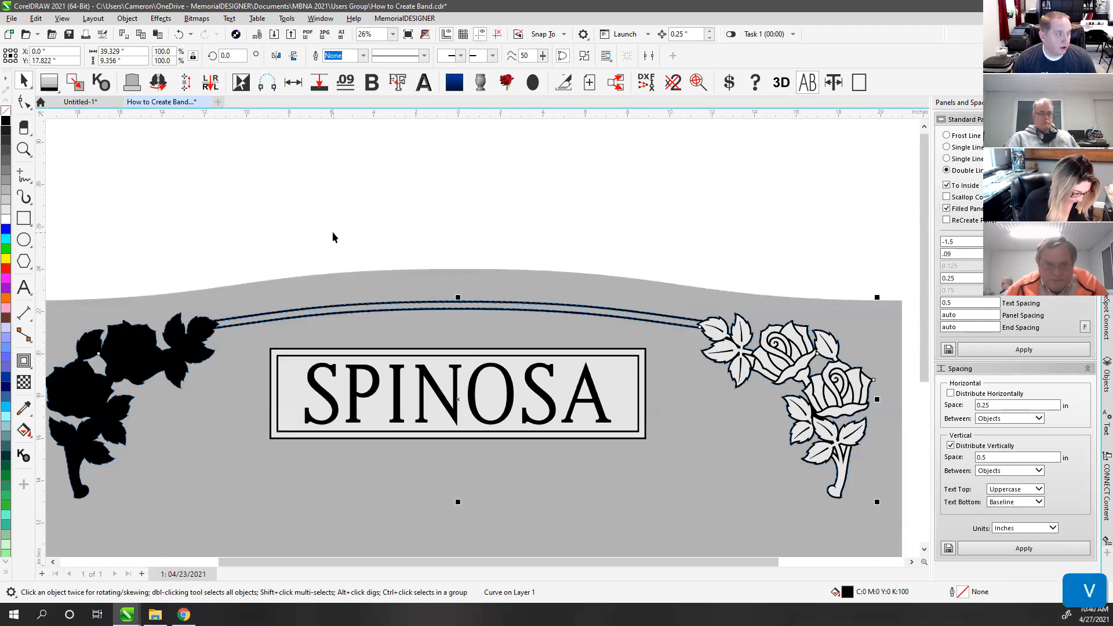
{"action": "left_click", "coordinate": [332, 233]}
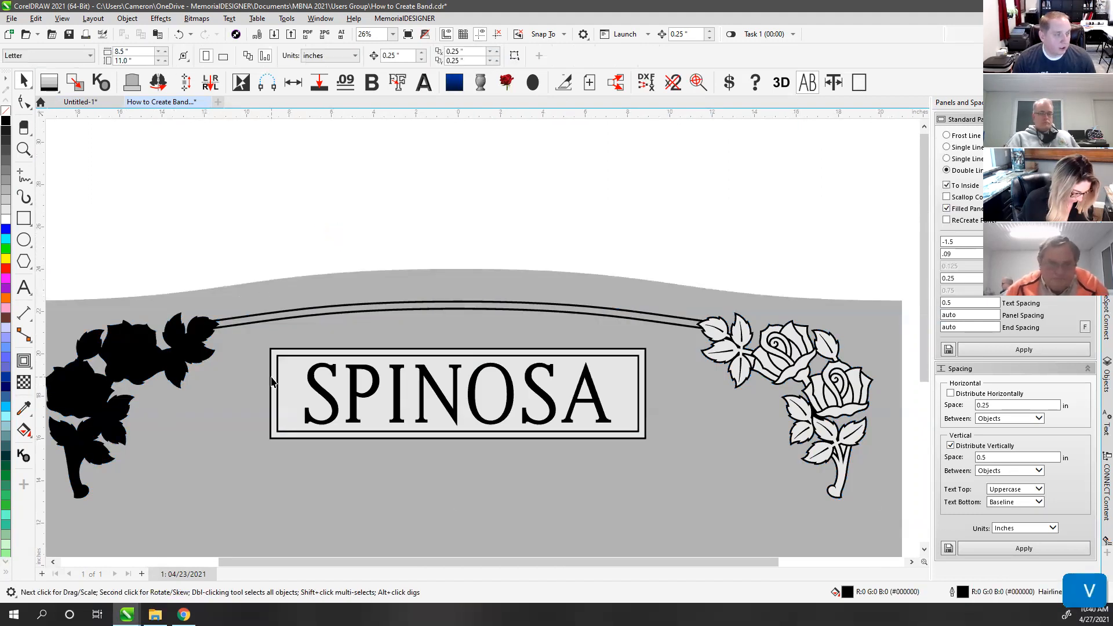
Step: Select the name plate and both rose clusters and give the black left roses a light greyscale fill
{"action": "scroll", "coordinate": [271, 374], "scroll_direction": "down", "scroll_amount": 1}
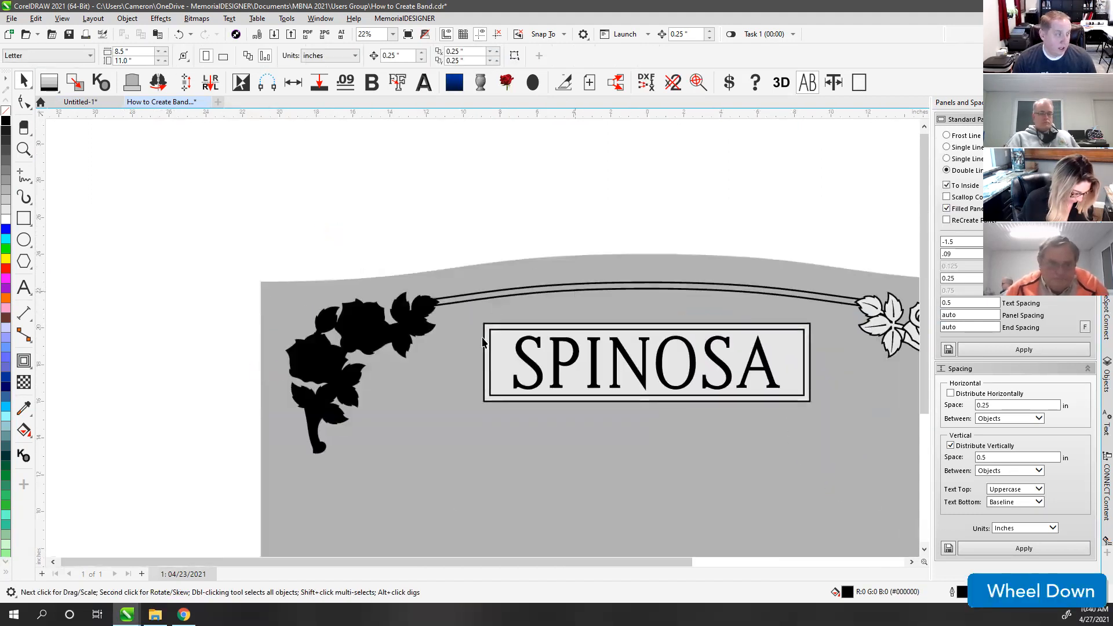
{"action": "scroll", "coordinate": [482, 342], "scroll_direction": "down", "scroll_amount": 1}
{"action": "left_click_drag", "start_coordinate": [177, 280], "coordinate": [876, 531]}
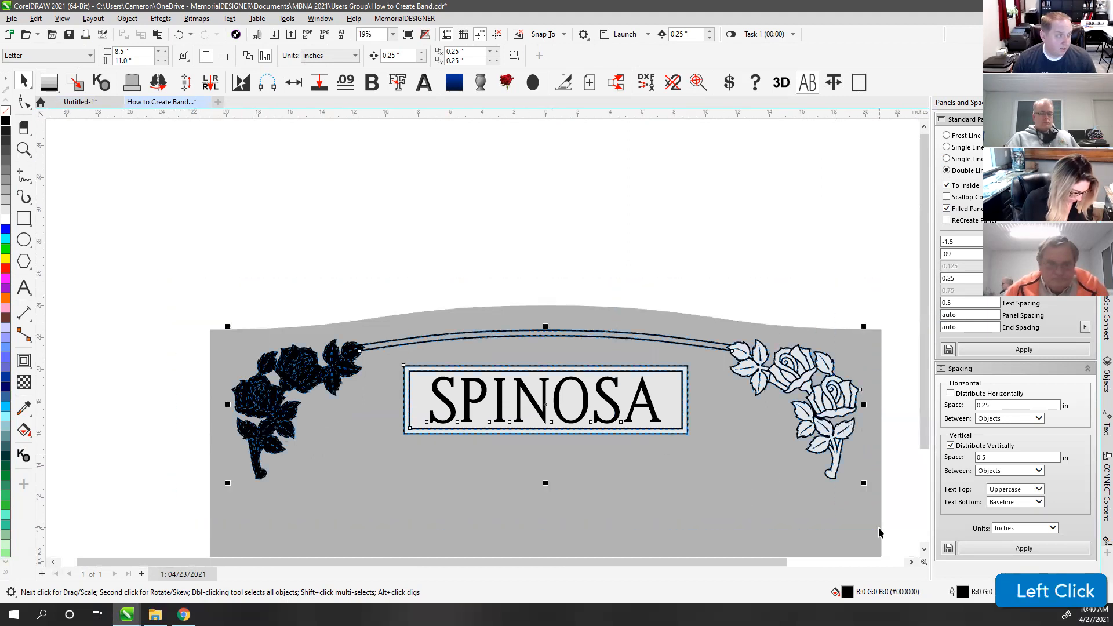
{"action": "left_click", "coordinate": [76, 87]}
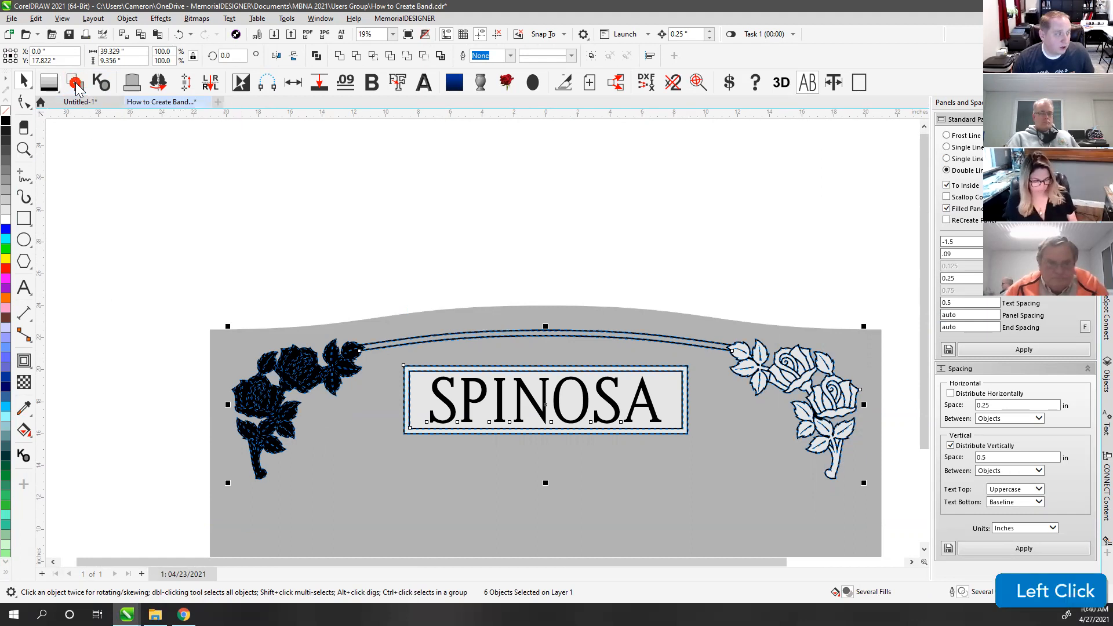
{"action": "left_click", "coordinate": [503, 235]}
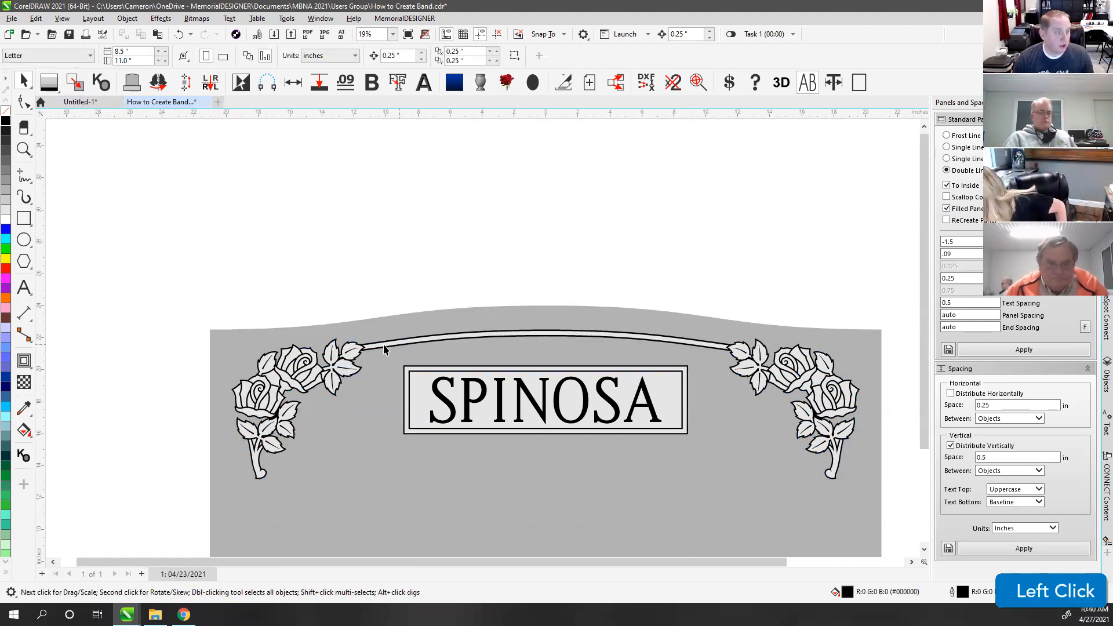
{"action": "scroll", "coordinate": [484, 343], "scroll_direction": "up", "scroll_amount": 2}
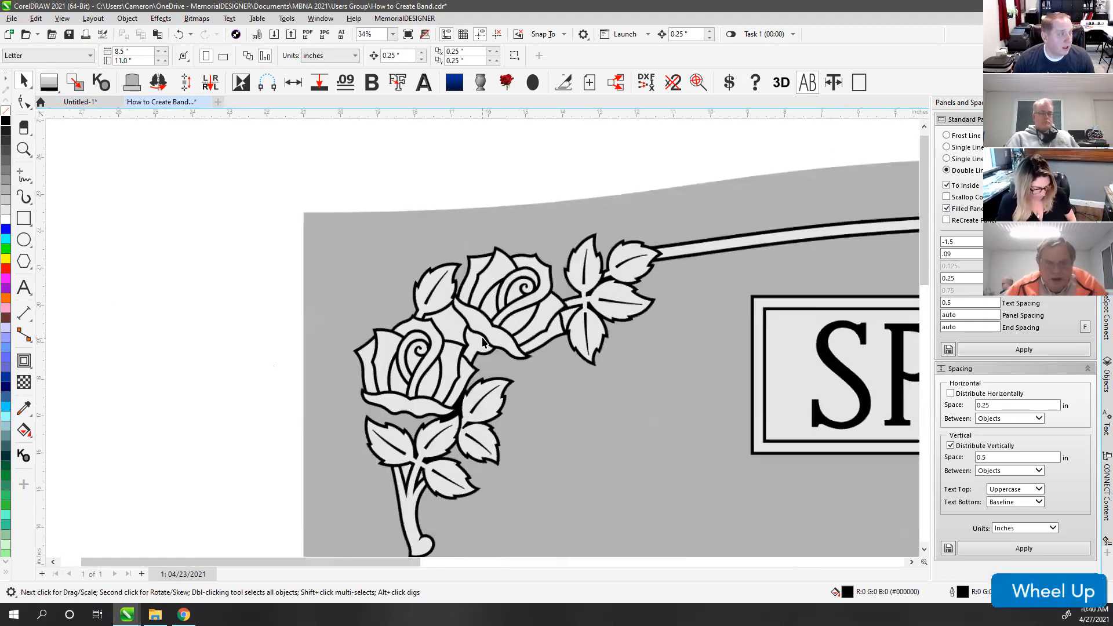
{"action": "scroll", "coordinate": [484, 342], "scroll_direction": "up", "scroll_amount": 1}
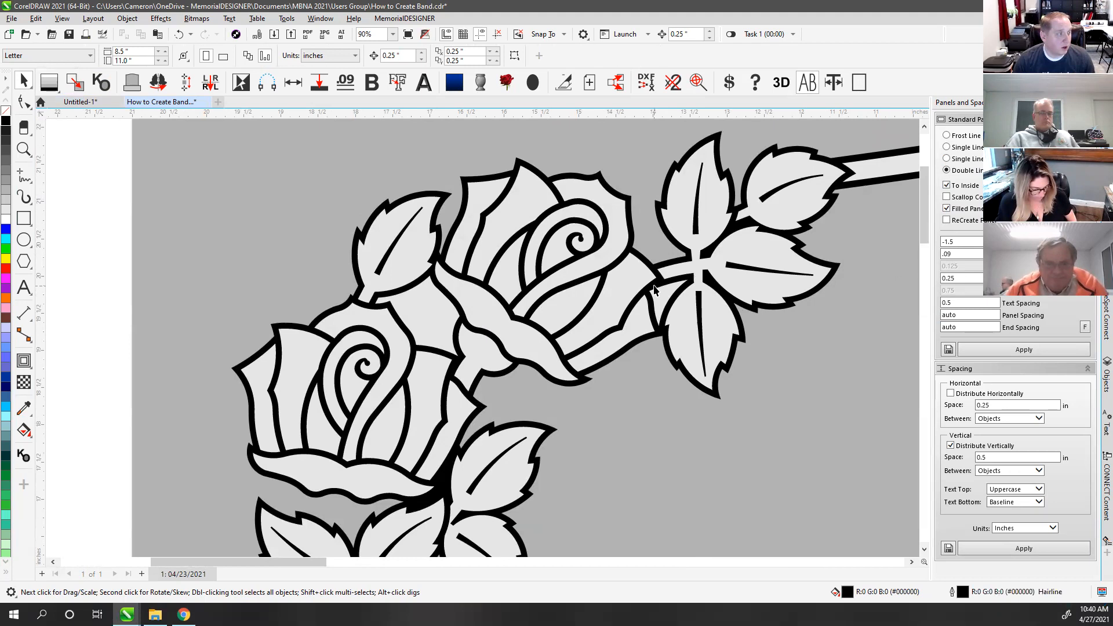
{"action": "left_click", "coordinate": [102, 82]}
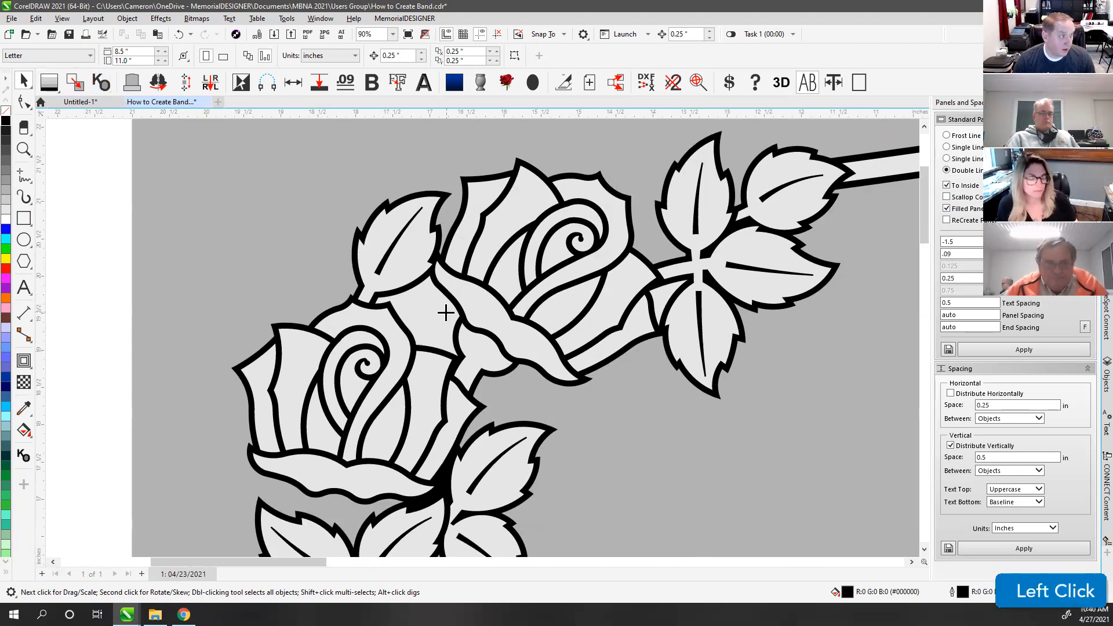
{"action": "scroll", "coordinate": [666, 303], "scroll_direction": "down", "scroll_amount": 5}
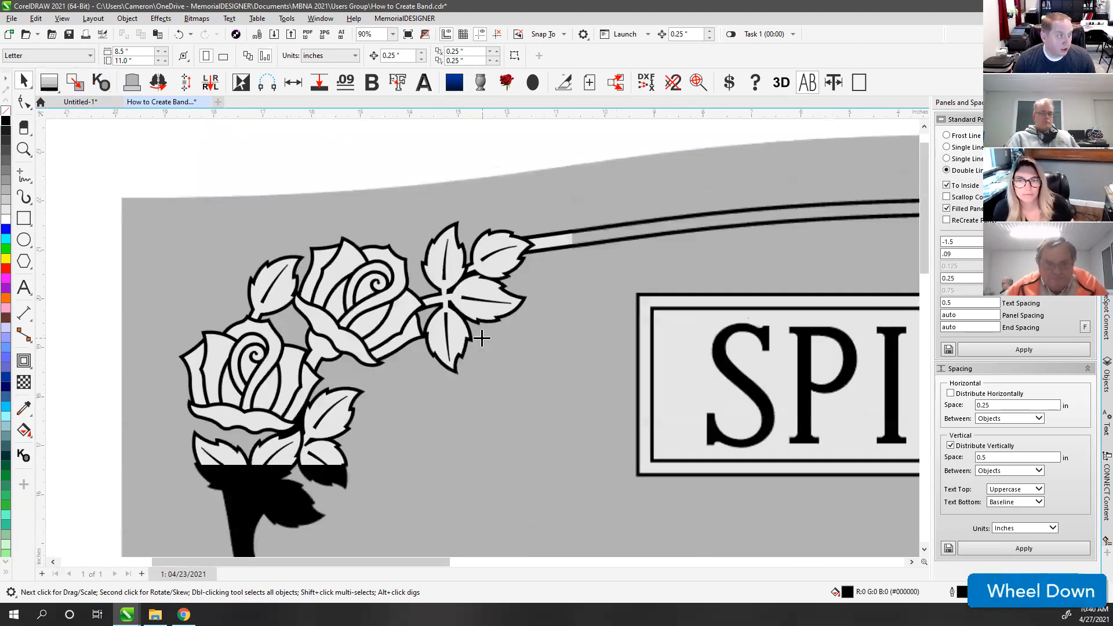
{"action": "scroll", "coordinate": [834, 356], "scroll_direction": "up", "scroll_amount": 4}
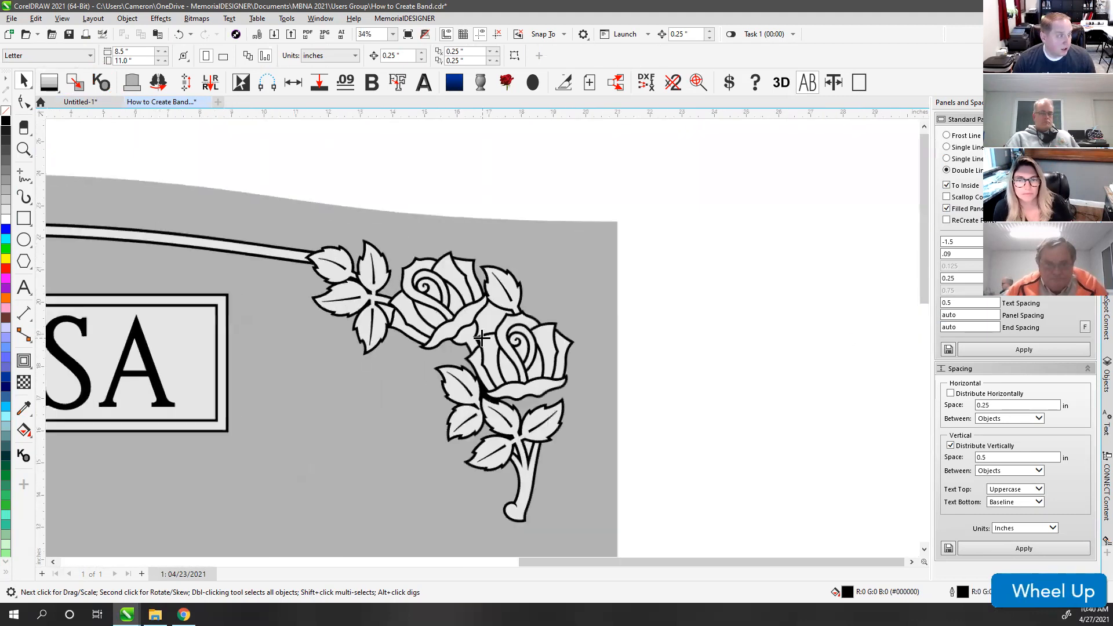
{"action": "left_click", "coordinate": [321, 297]}
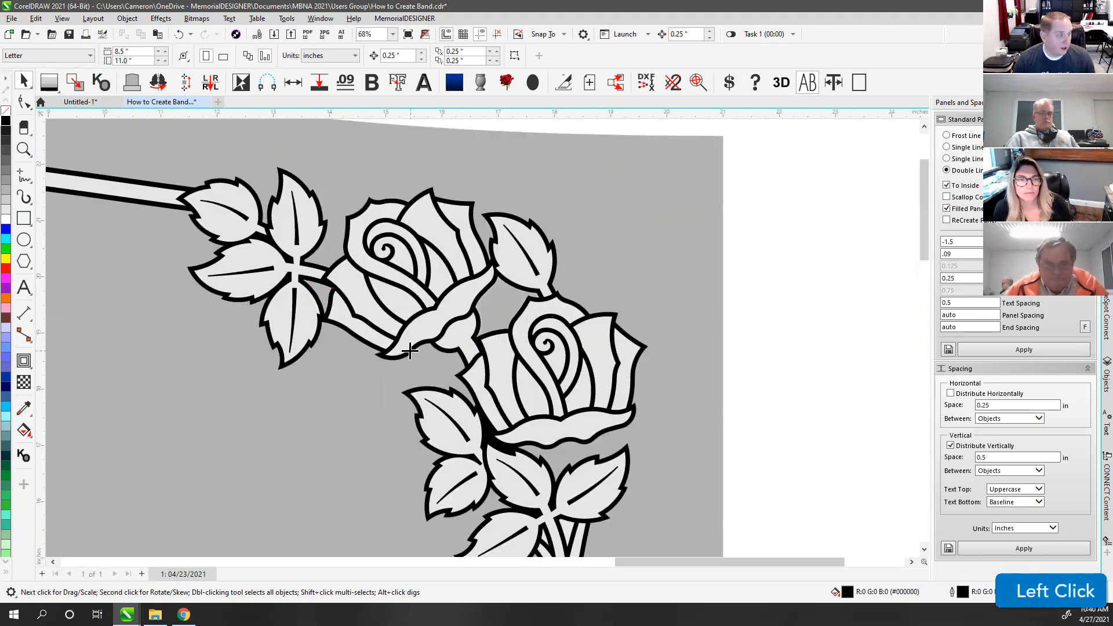
{"action": "key", "text": "Escape"}
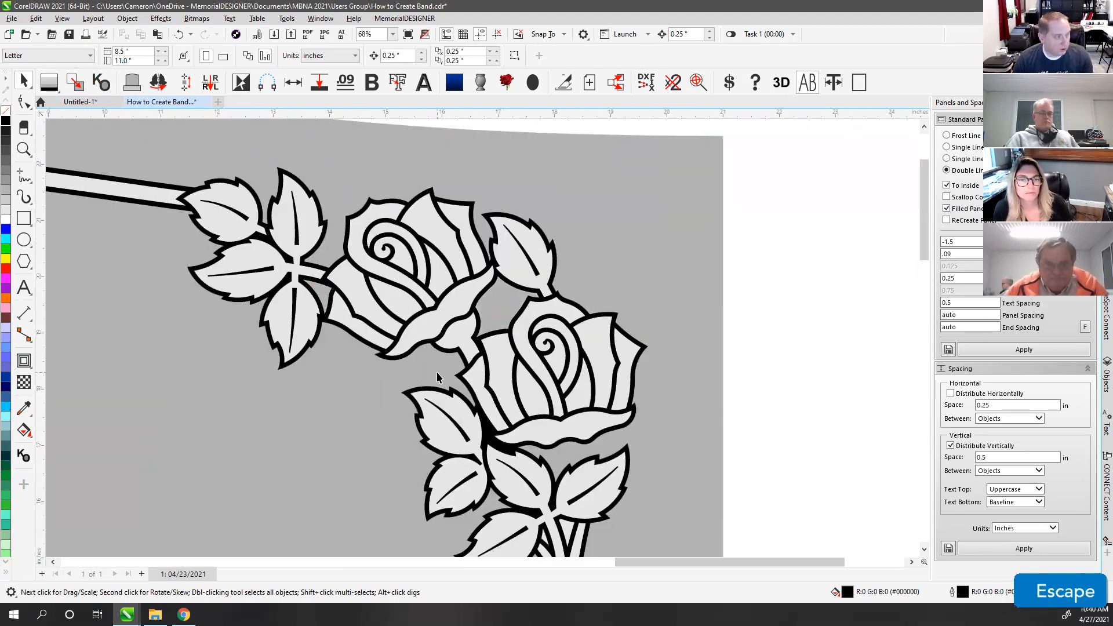
{"action": "key", "text": "F4"}
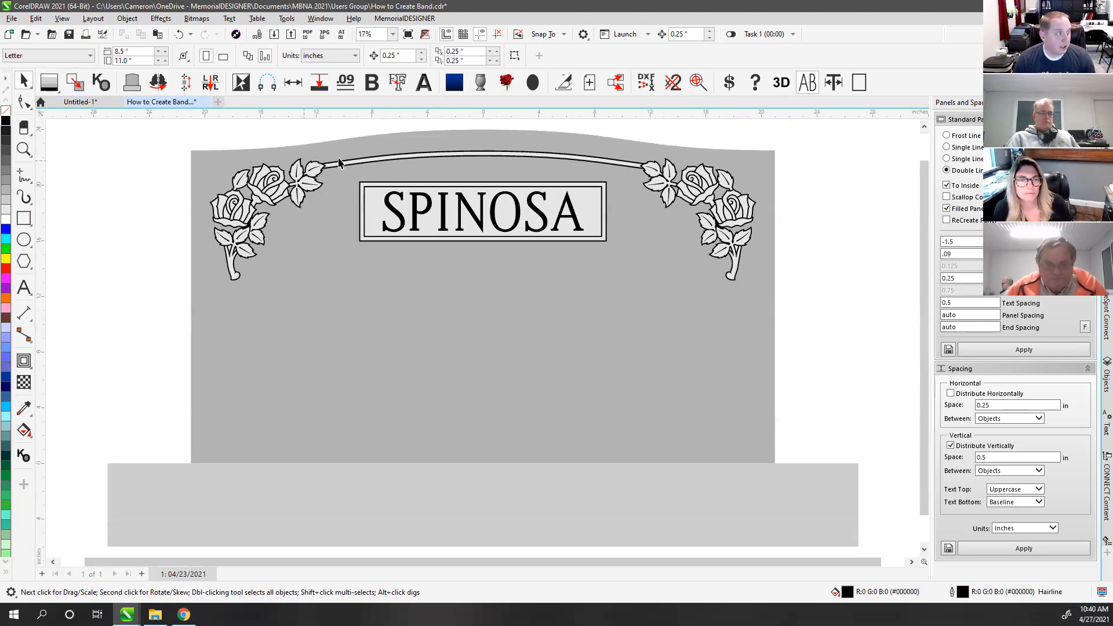
Step: Clear the canvas selection and bring up the File menu commands
{"action": "left_click", "coordinate": [819, 203]}
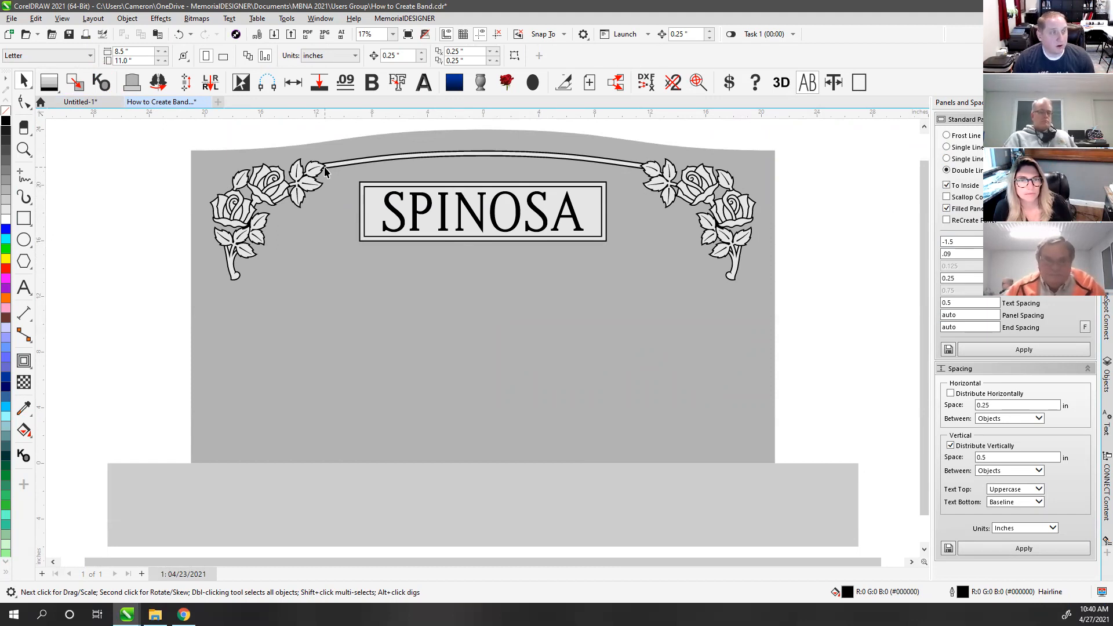
{"action": "left_click", "coordinate": [314, 135]}
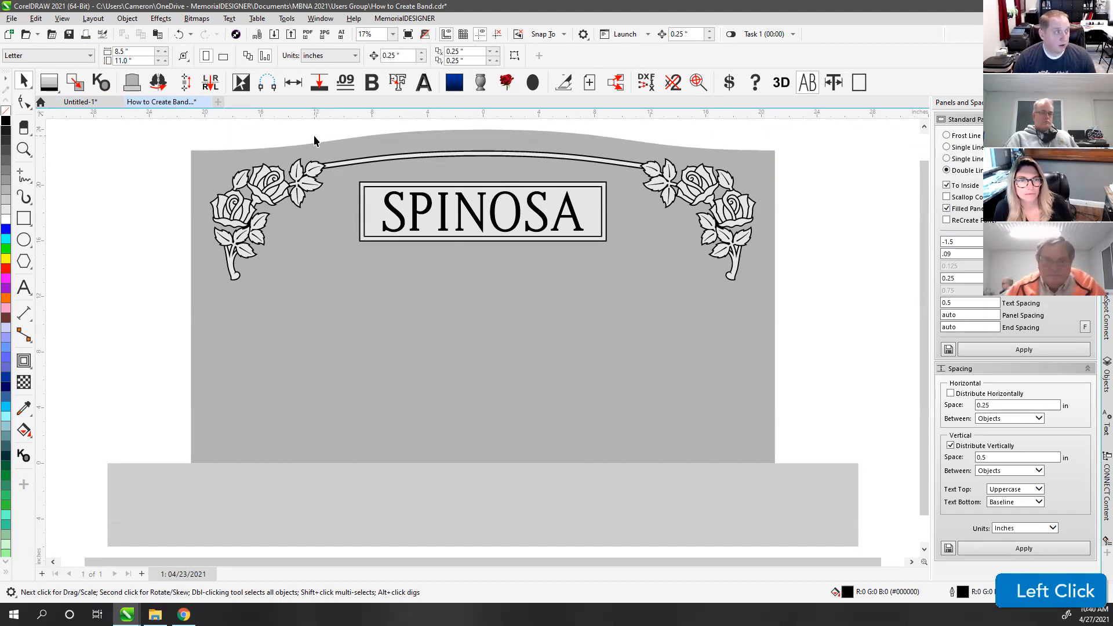
{"action": "left_click", "coordinate": [314, 137]}
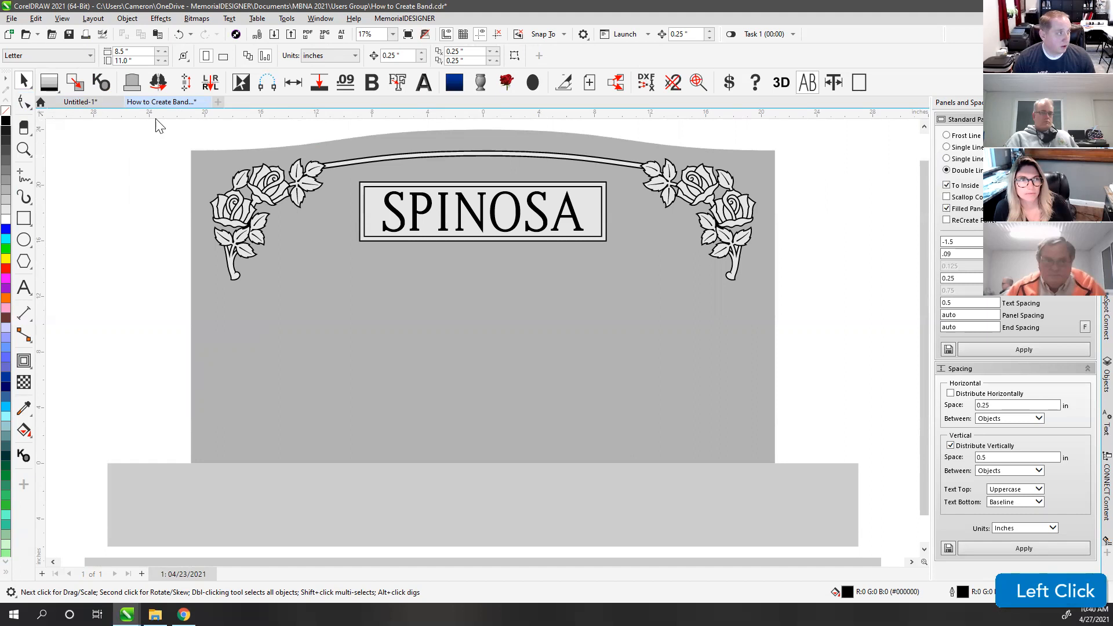
{"action": "left_click", "coordinate": [12, 18]}
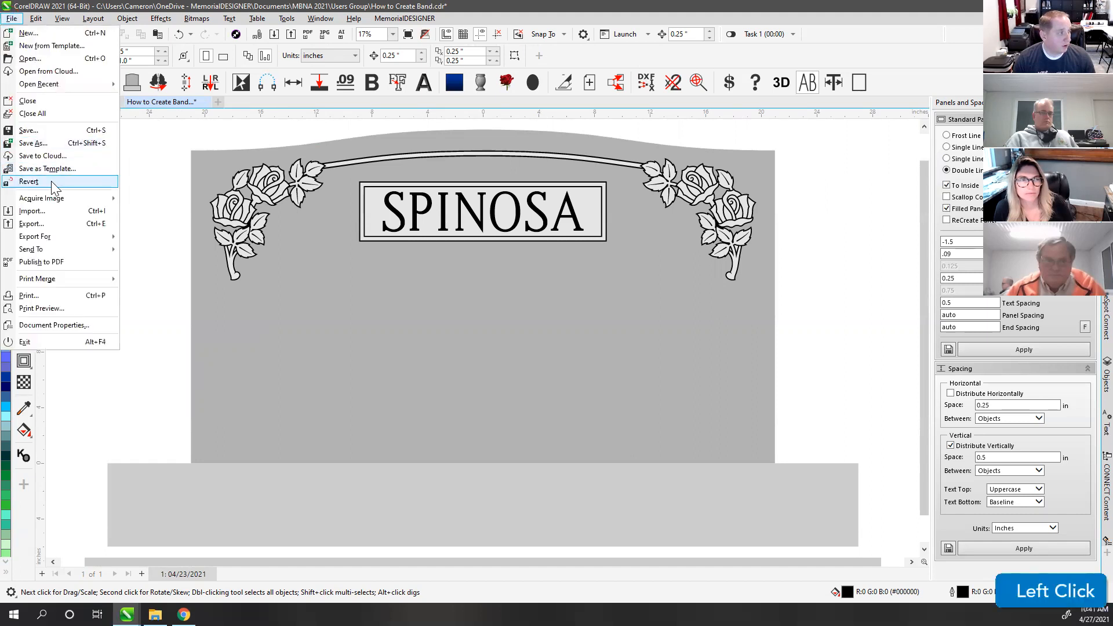
Step: Revert to the saved drawing and paste a copy of the headstone's curved top edge
{"action": "left_click", "coordinate": [51, 181]}
{"action": "left_click", "coordinate": [619, 339]}
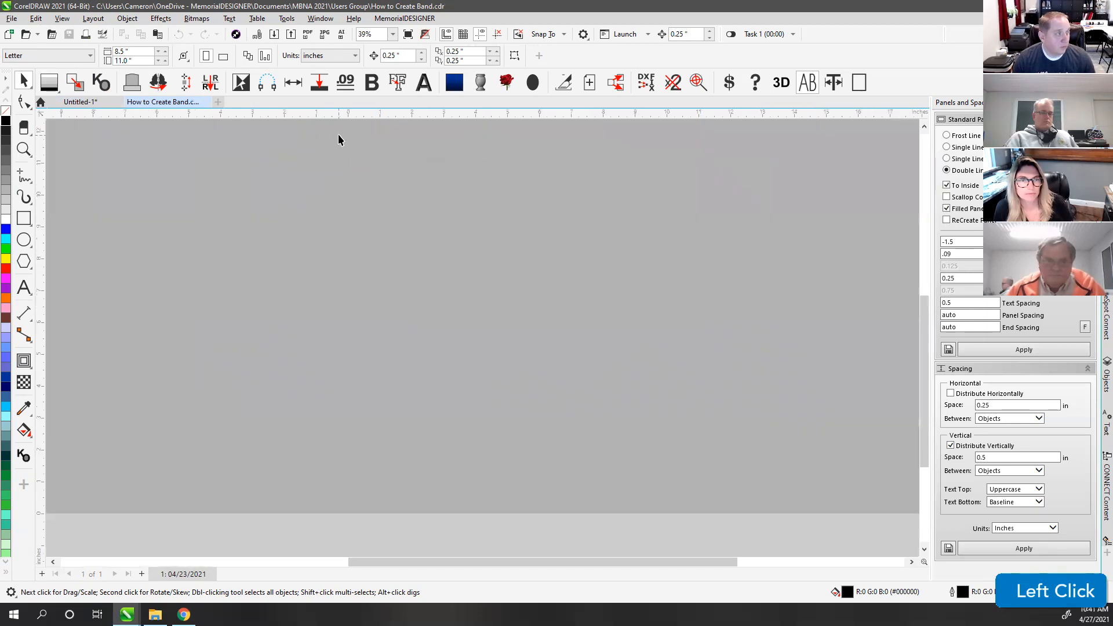
{"action": "key", "text": "F4"}
{"action": "left_click", "coordinate": [366, 146]}
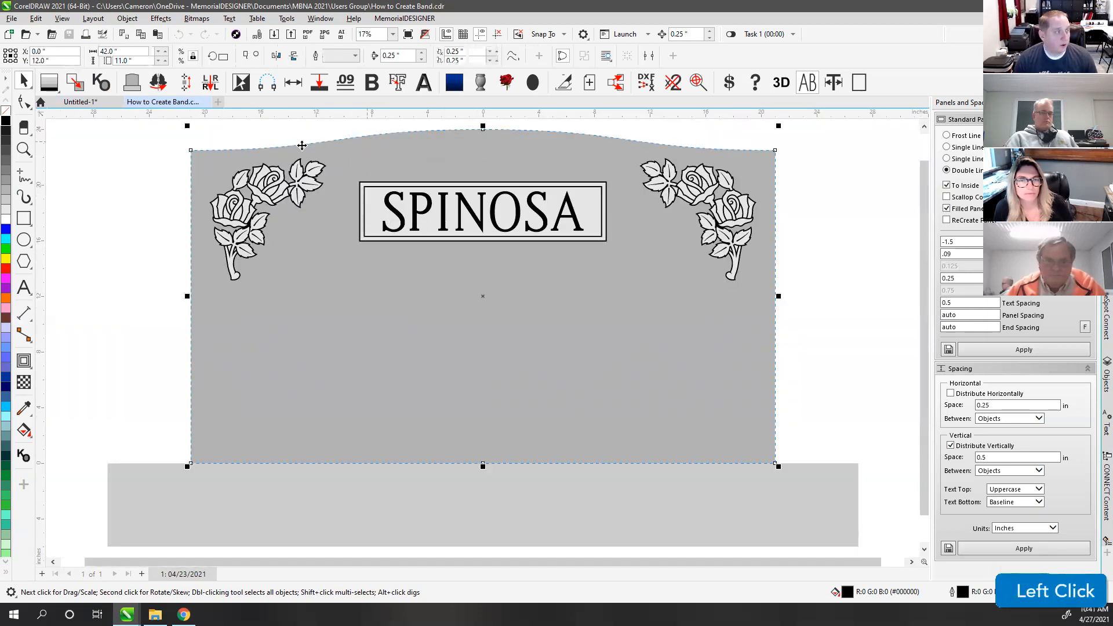
{"action": "left_click", "coordinate": [24, 102]}
{"action": "left_click_drag", "start_coordinate": [165, 125], "coordinate": [842, 250]}
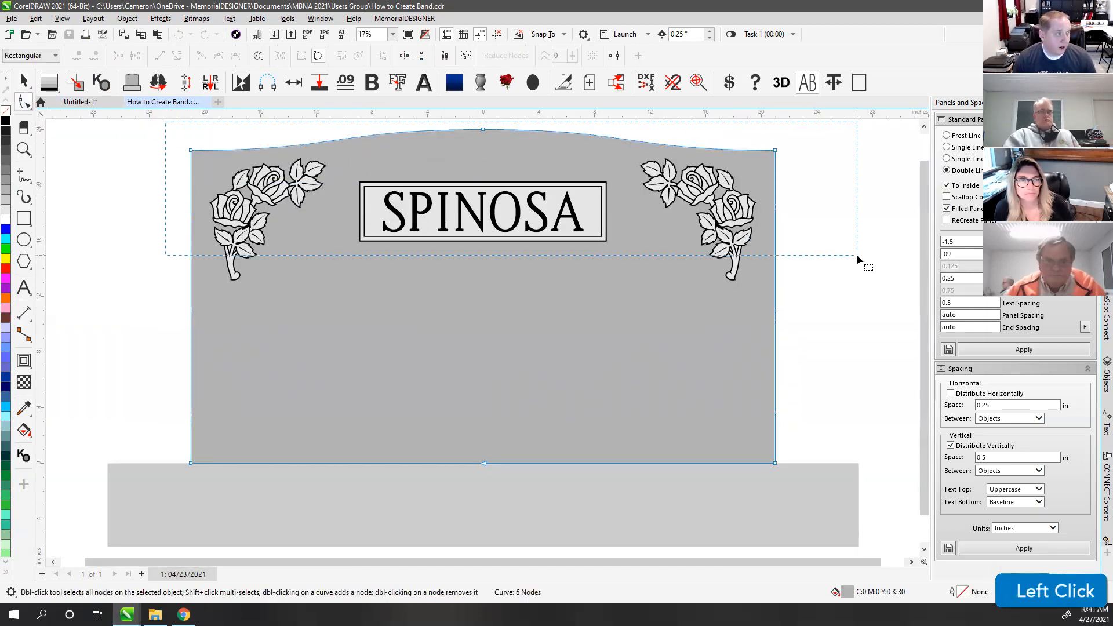
{"action": "key", "text": "ctrl+c"}
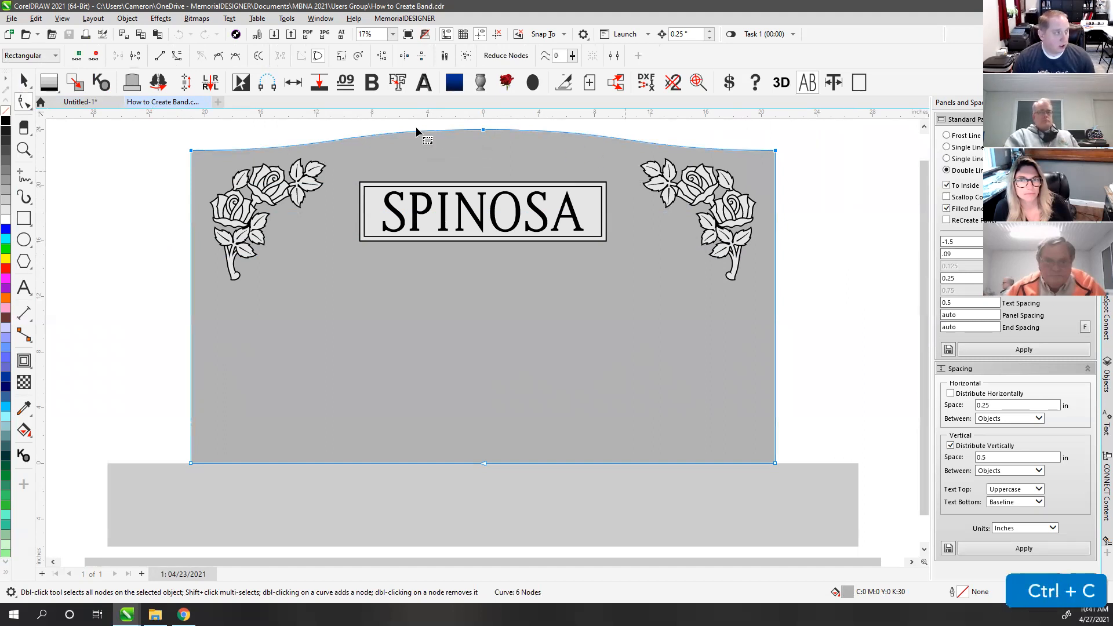
{"action": "key", "text": "ctrl+v"}
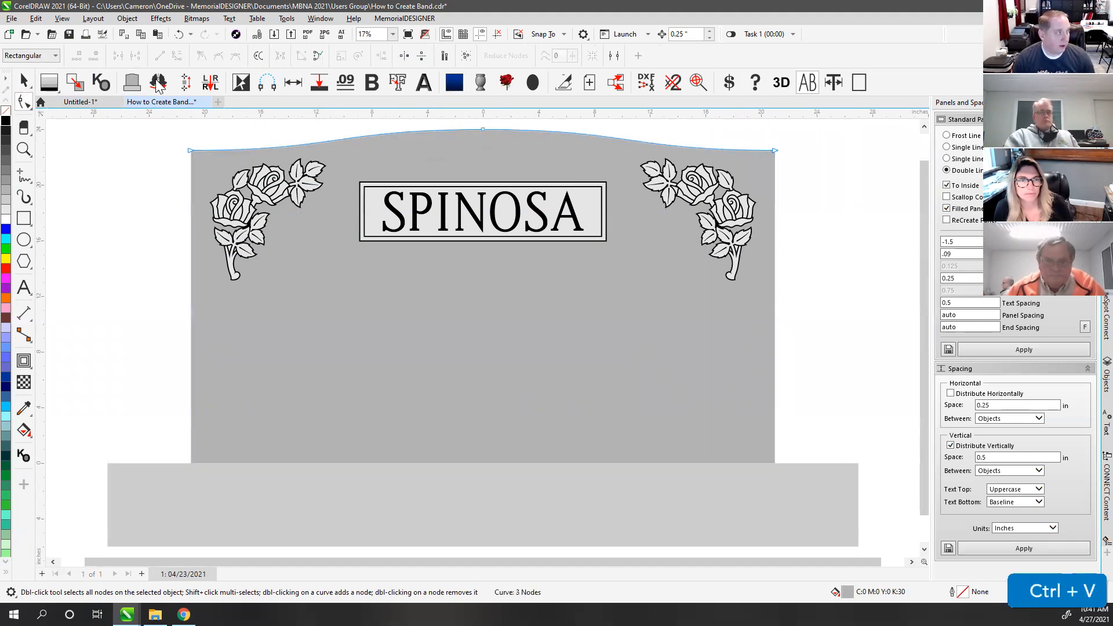
{"action": "left_click", "coordinate": [19, 84]}
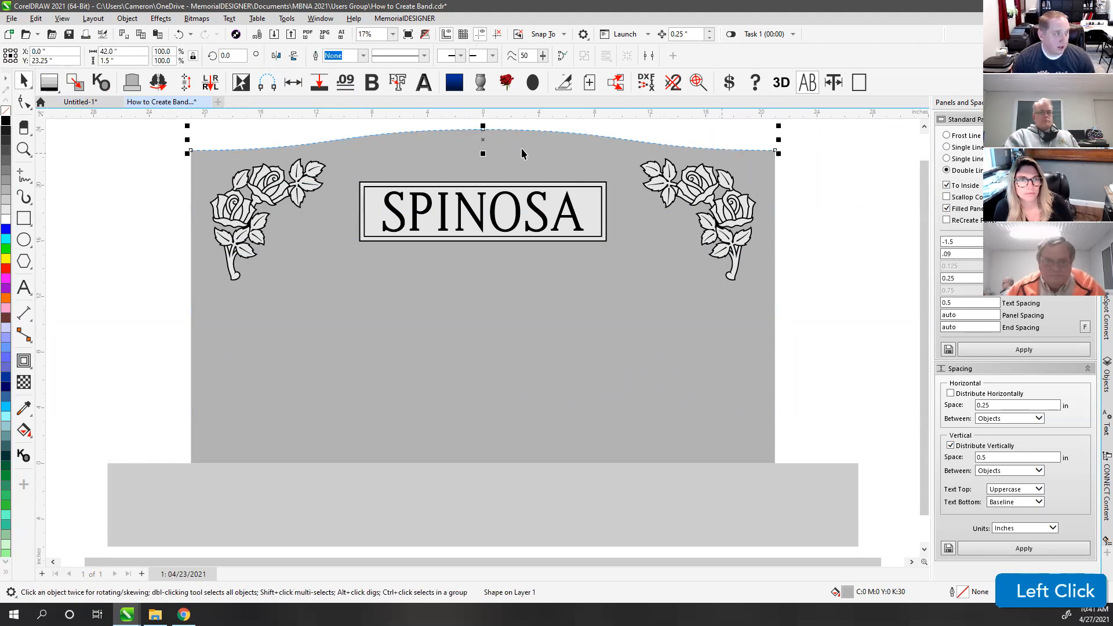
Step: Set the nudge distance to 1.5 in and nudge the copied arc down once
{"action": "left_click", "coordinate": [699, 34]}
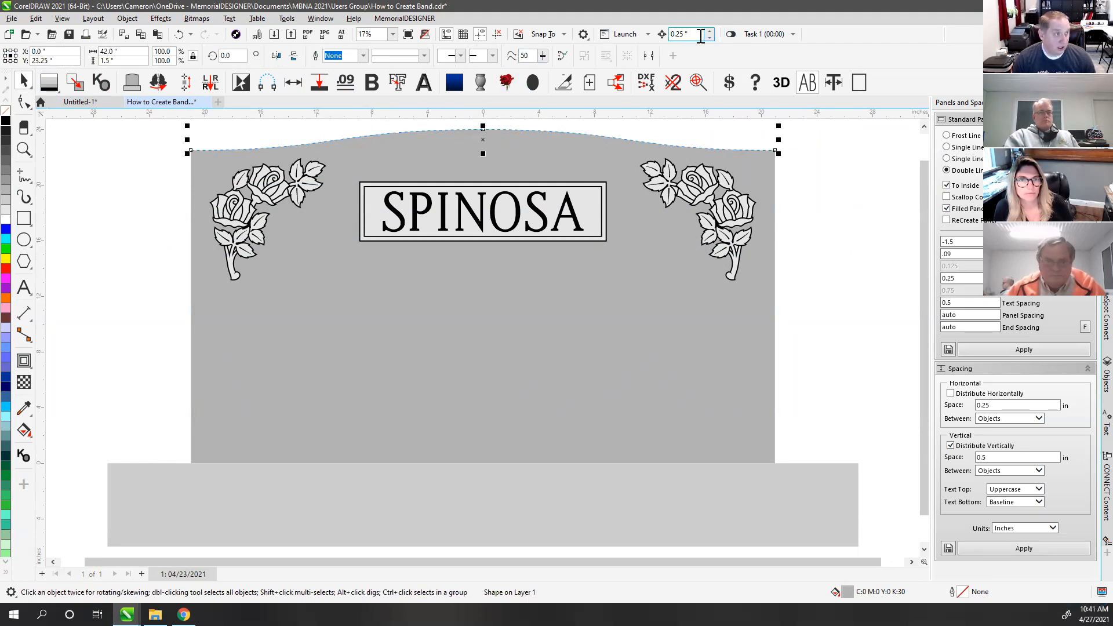
{"action": "type", "text": "1.5"}
{"action": "key", "text": "Return"}
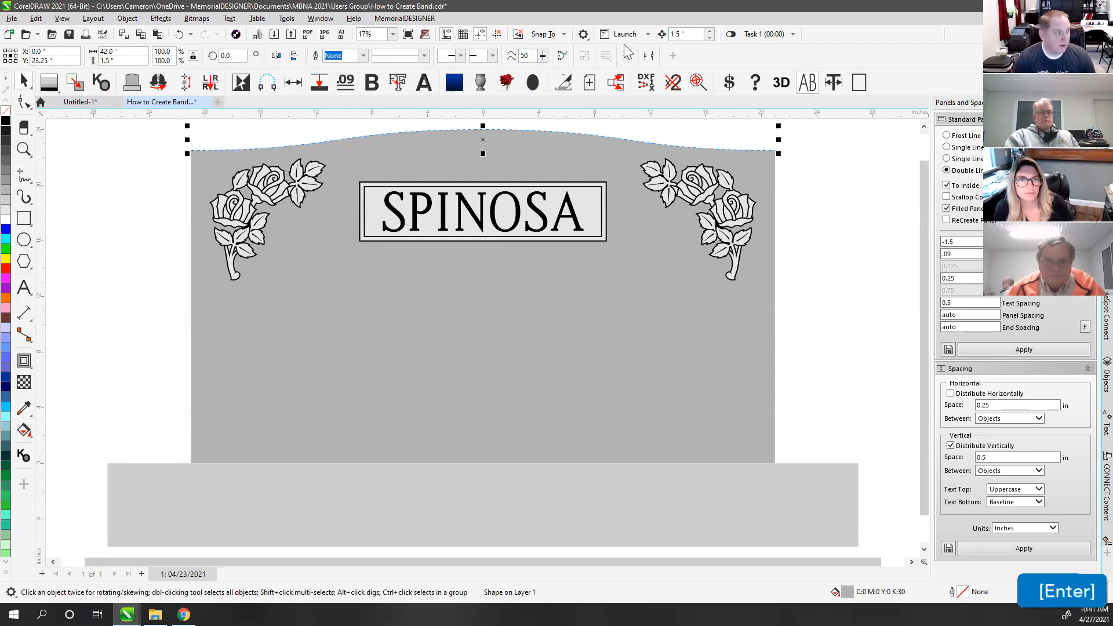
{"action": "key", "text": "Down"}
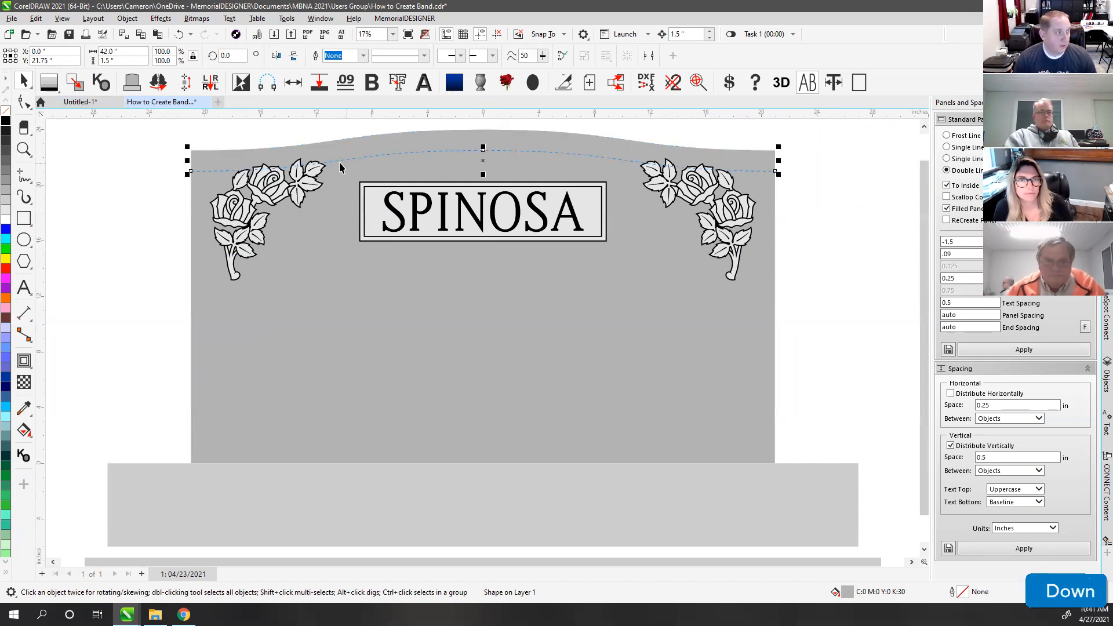
{"action": "scroll", "coordinate": [326, 168], "scroll_direction": "up", "scroll_amount": 4}
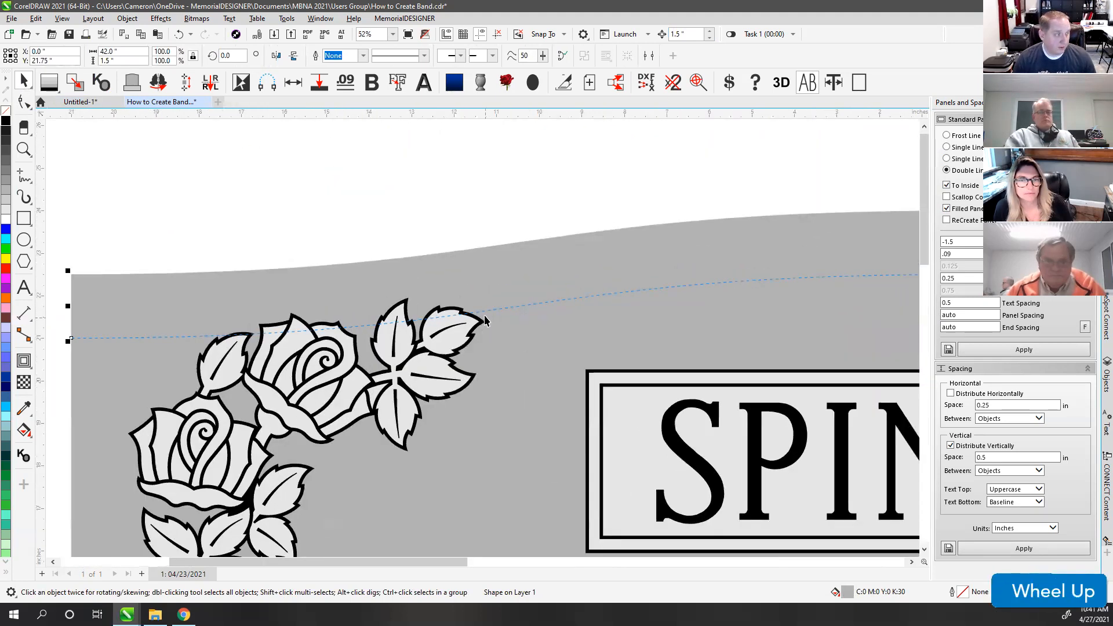
Step: Snap the lowered arc onto the rose leaf tip and give it a 0.25 in outline
{"action": "scroll", "coordinate": [482, 342], "scroll_direction": "up", "scroll_amount": 2}
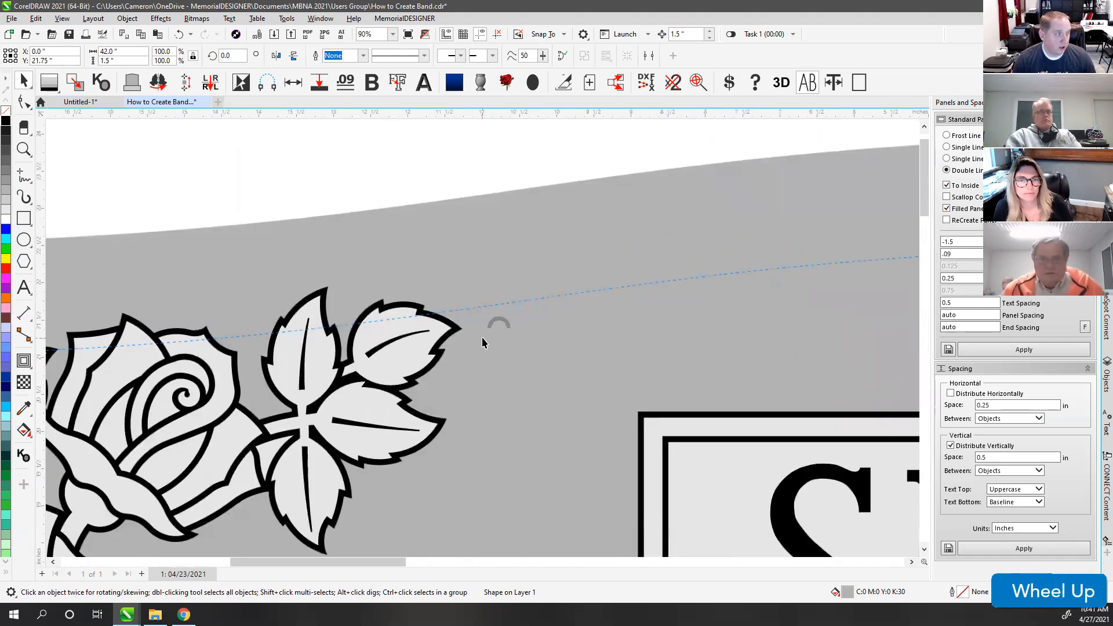
{"action": "left_click_drag", "start_coordinate": [467, 306], "coordinate": [462, 329]}
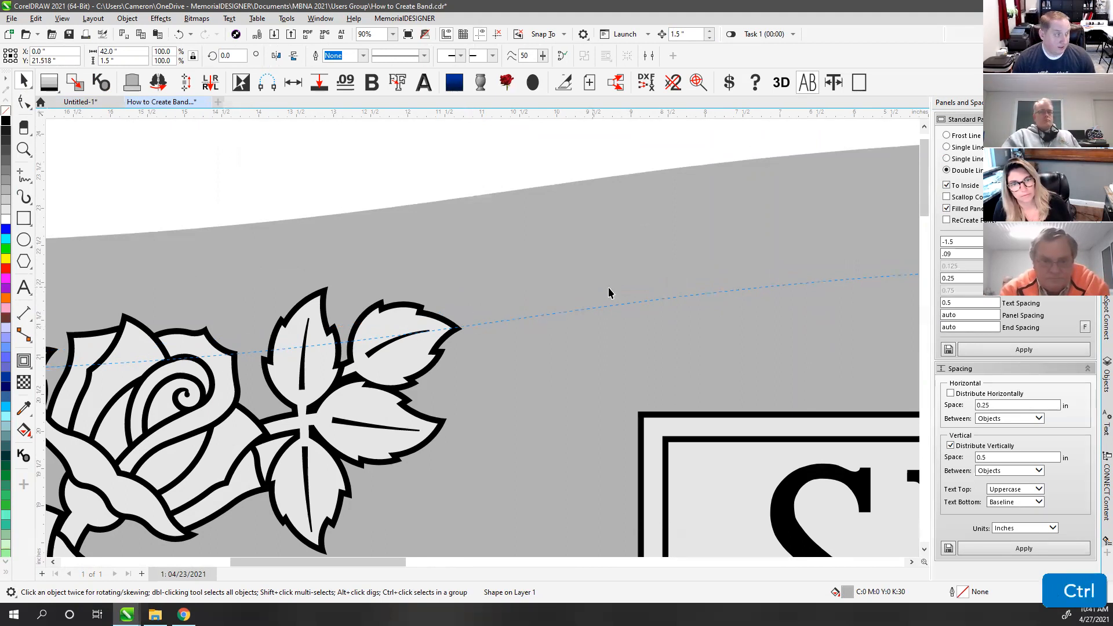
{"action": "scroll", "coordinate": [488, 336], "scroll_direction": "down", "scroll_amount": 5}
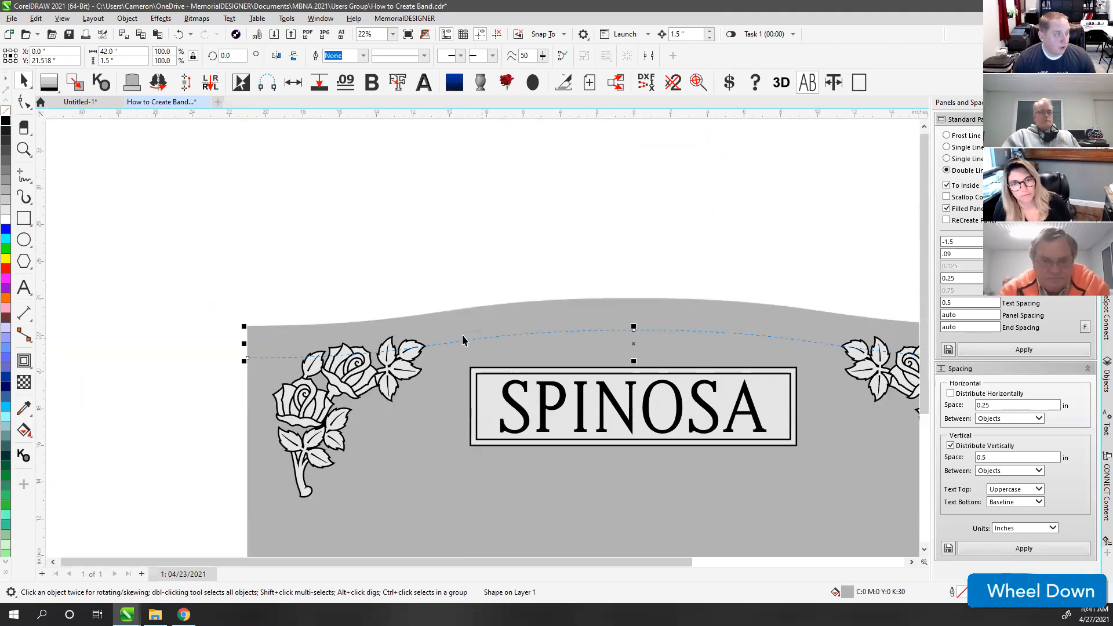
{"action": "left_click", "coordinate": [345, 55]}
{"action": "type", "text": ".25"}
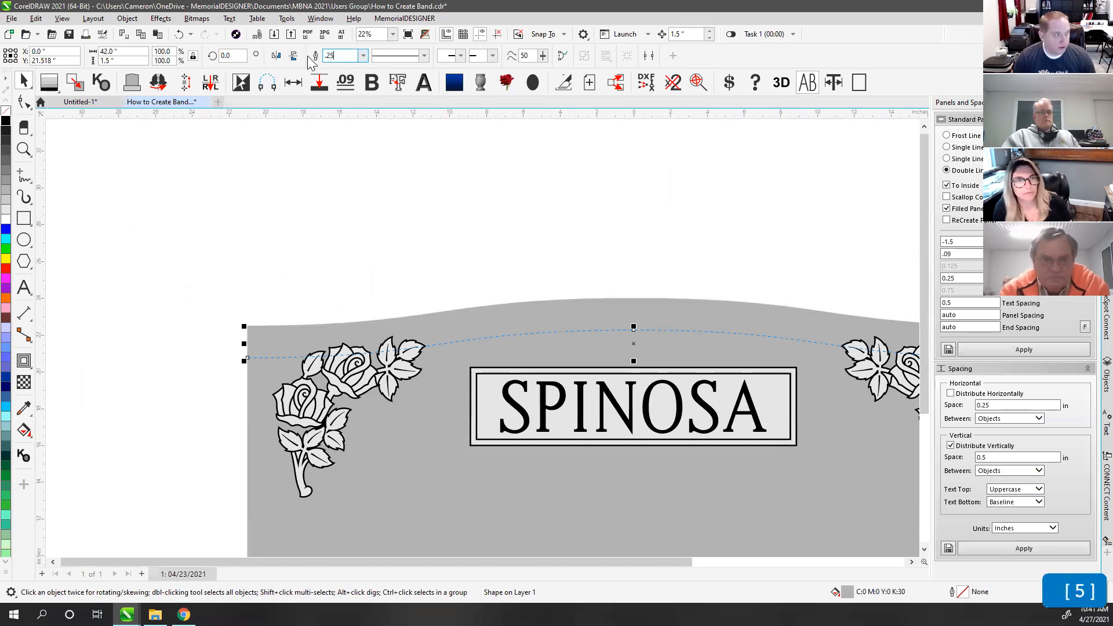
{"action": "key", "text": "Return"}
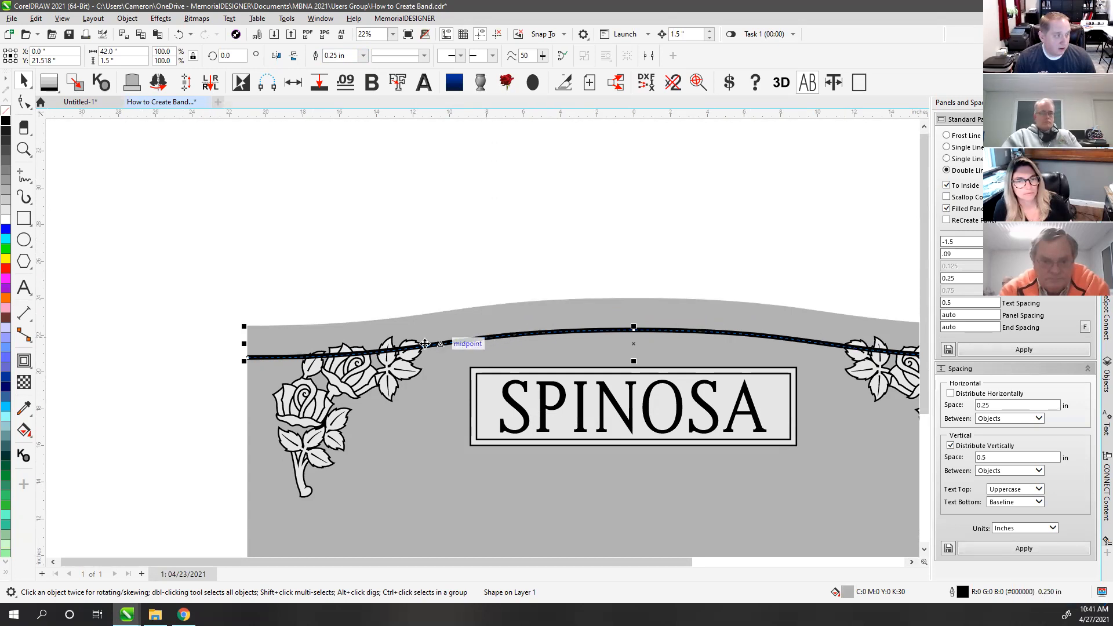
{"action": "scroll", "coordinate": [481, 336], "scroll_direction": "up", "scroll_amount": 3}
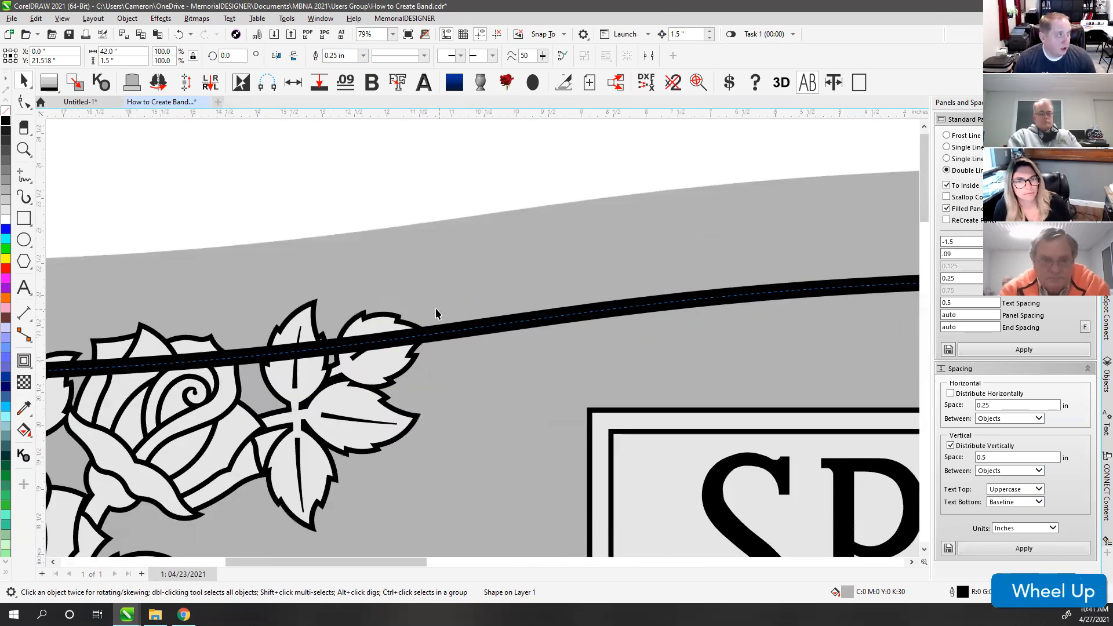
{"action": "left_click", "coordinate": [127, 18]}
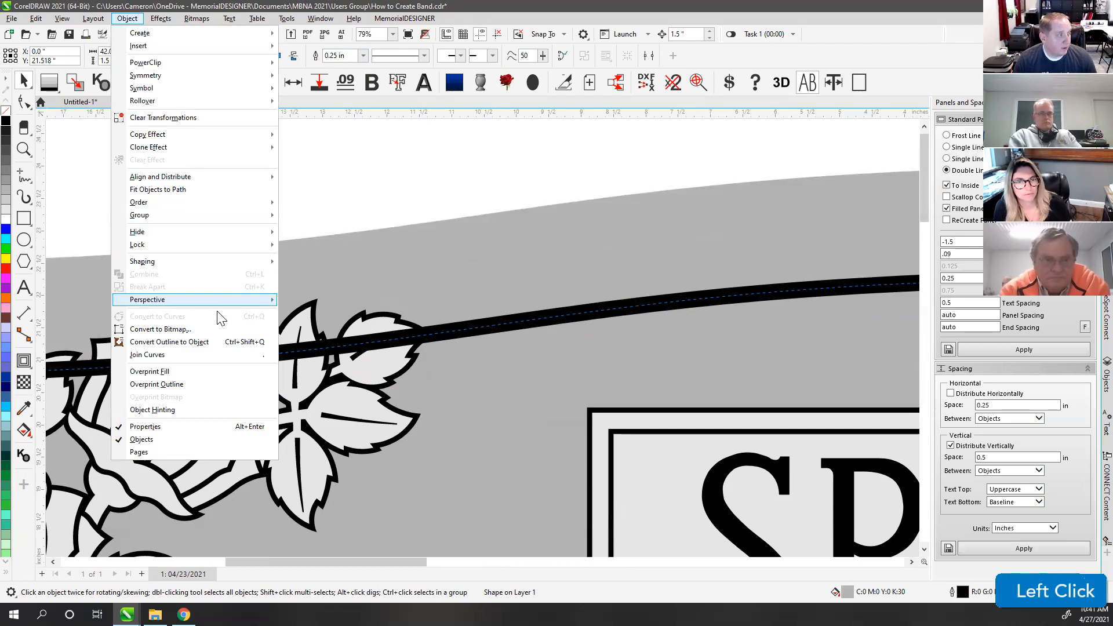
Step: Convert the arc's 0.25 in outline into a filled object and verify it in wireframe view
{"action": "left_click", "coordinate": [177, 346]}
{"action": "key", "text": "v"}
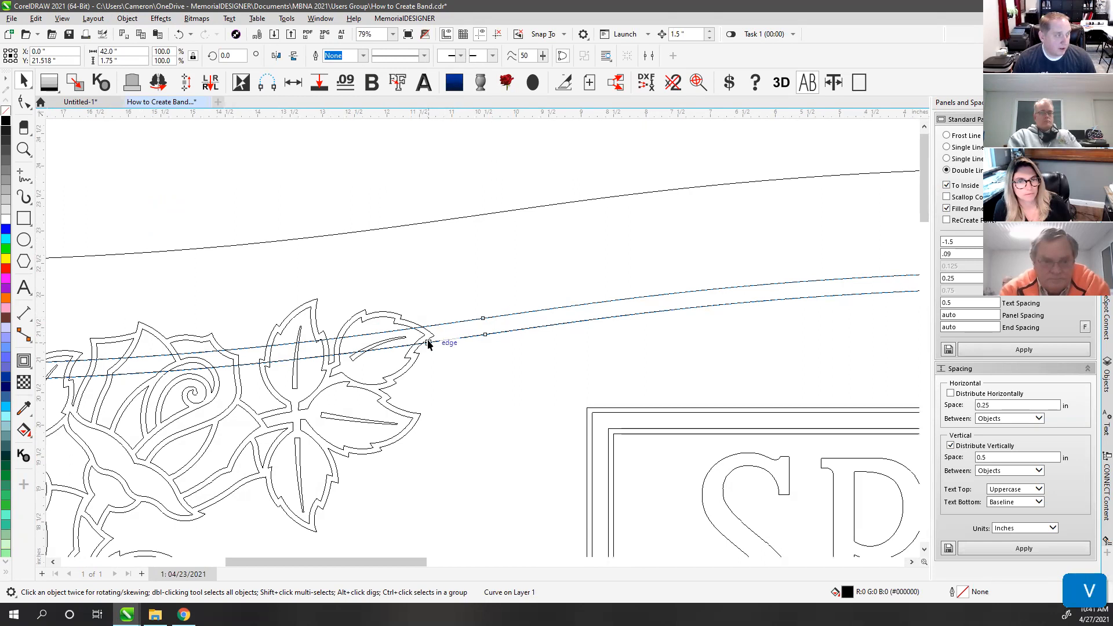
{"action": "key", "text": "v"}
{"action": "scroll", "coordinate": [497, 330], "scroll_direction": "down", "scroll_amount": 3}
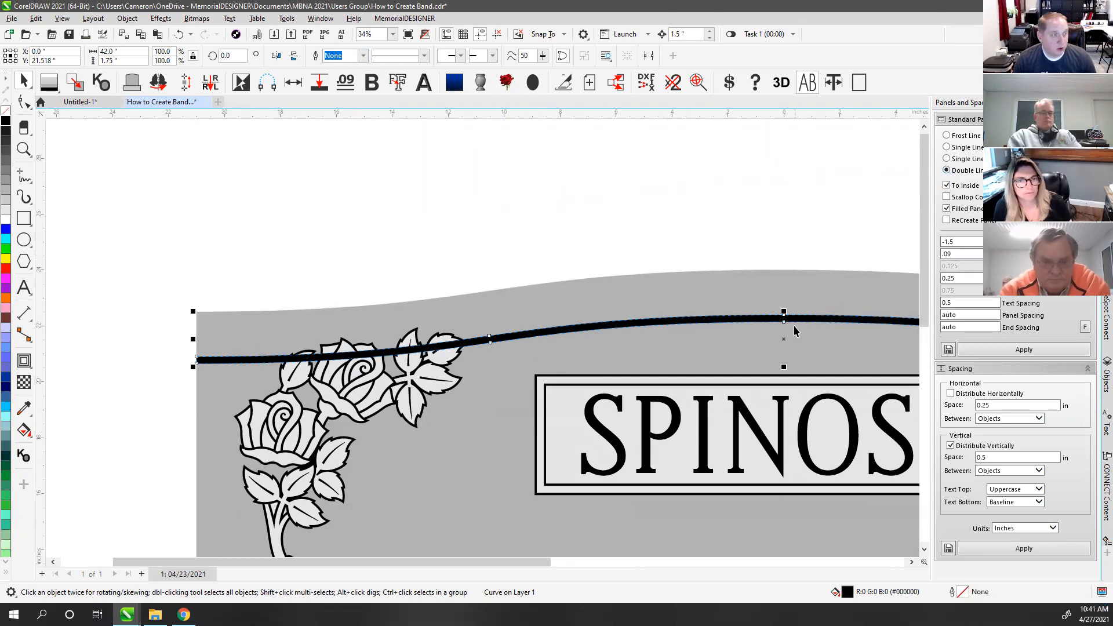
Step: Set the panel offset to 0 with To Inside unchecked, undoing the double-line result
{"action": "left_click", "coordinate": [985, 349]}
{"action": "left_click", "coordinate": [587, 353]}
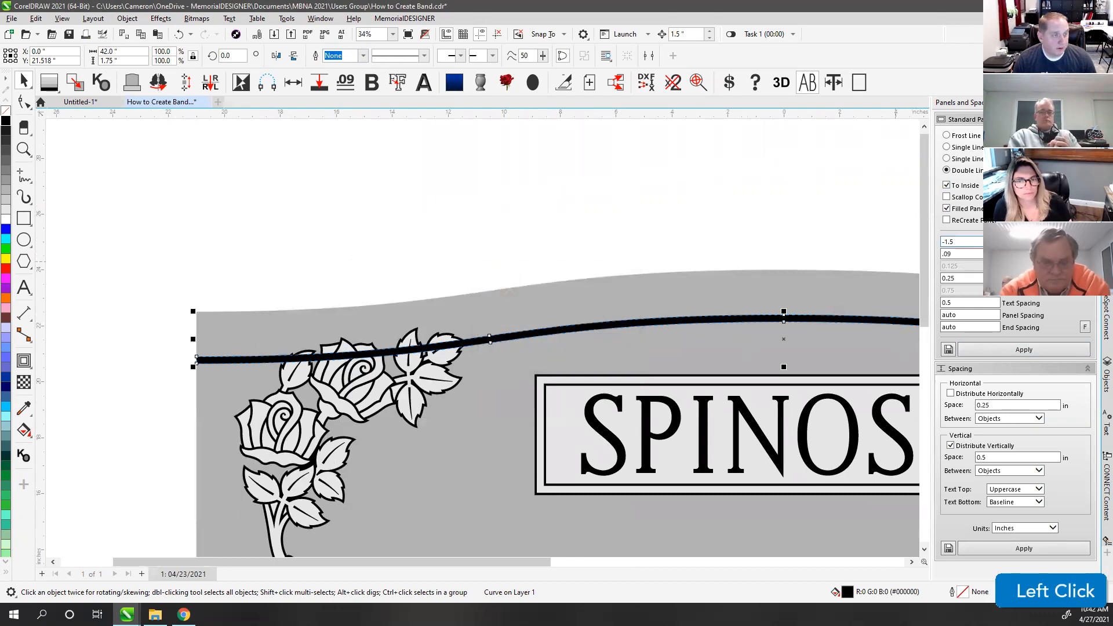
{"action": "type", "text": "0"}
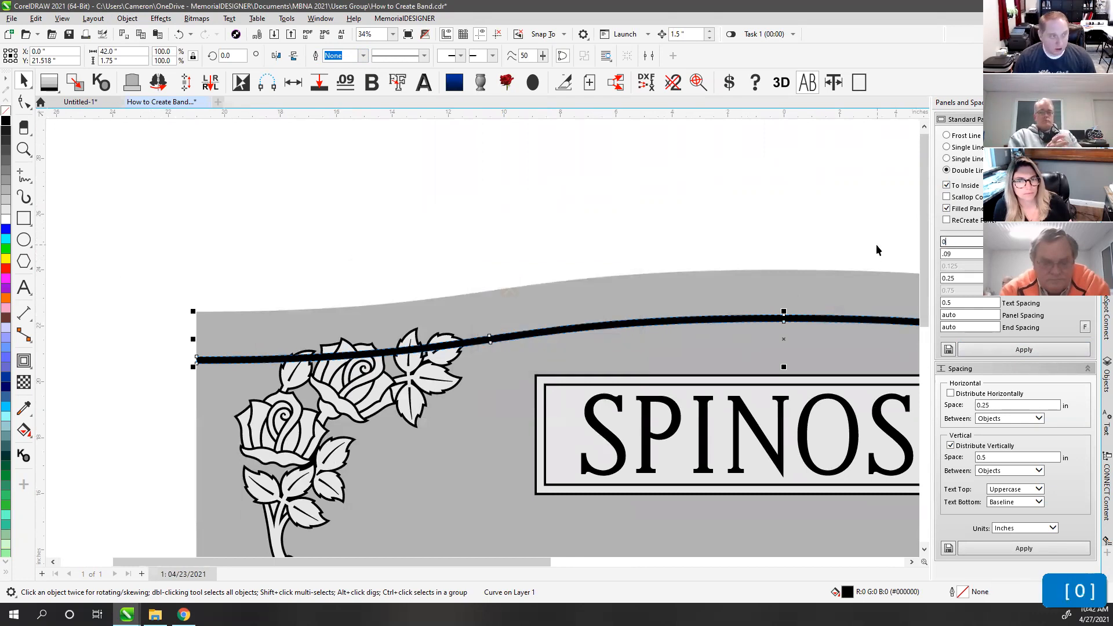
{"action": "left_click", "coordinate": [947, 186]}
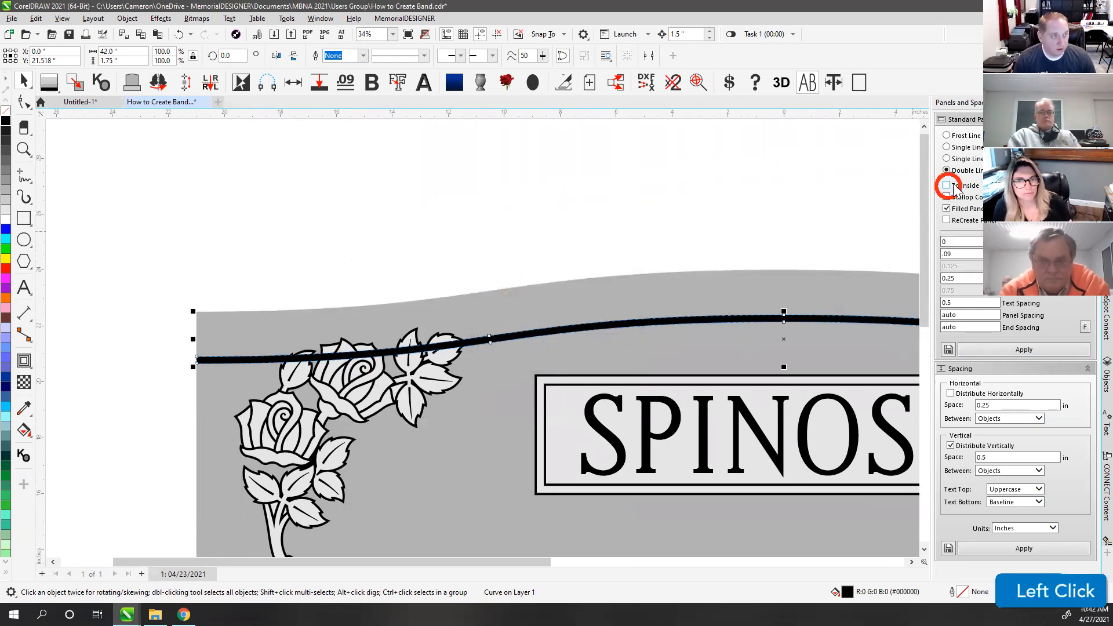
{"action": "left_click", "coordinate": [1024, 350]}
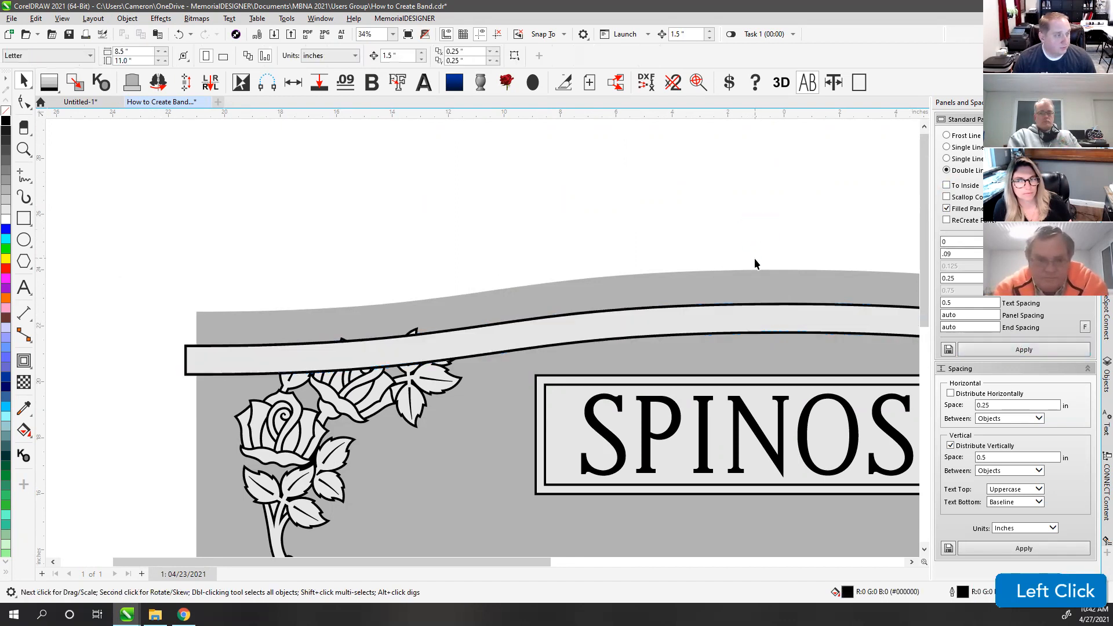
{"action": "key", "text": "ctrl+z"}
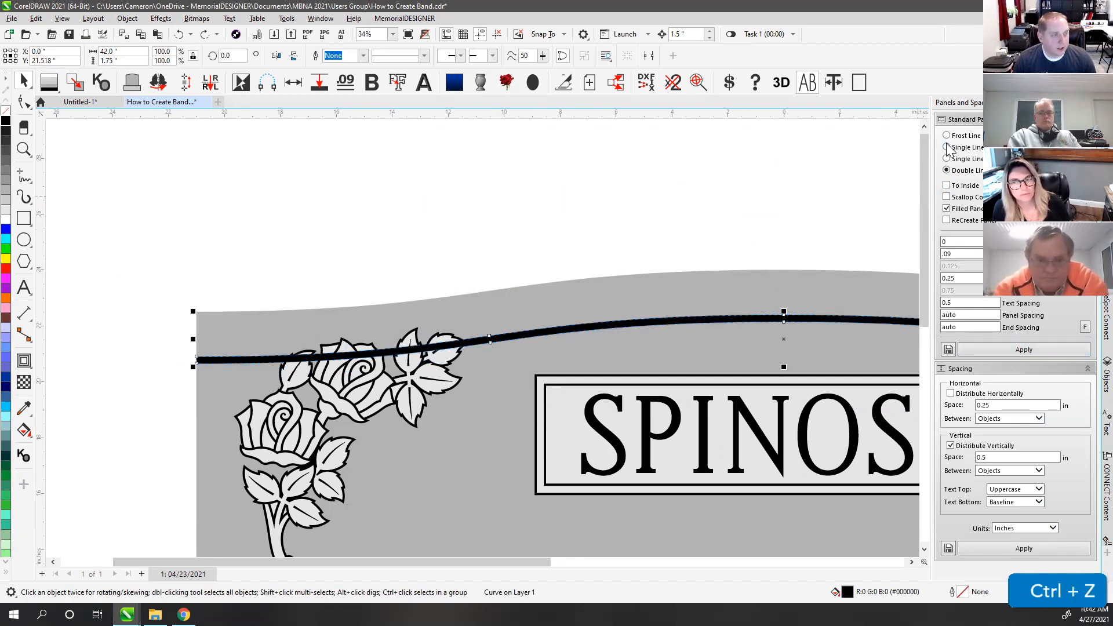
Step: Build a Single Line panel from the thick curve and fit the whole monument in view
{"action": "left_click", "coordinate": [947, 147]}
{"action": "left_click", "coordinate": [1012, 350]}
{"action": "left_click", "coordinate": [632, 218]}
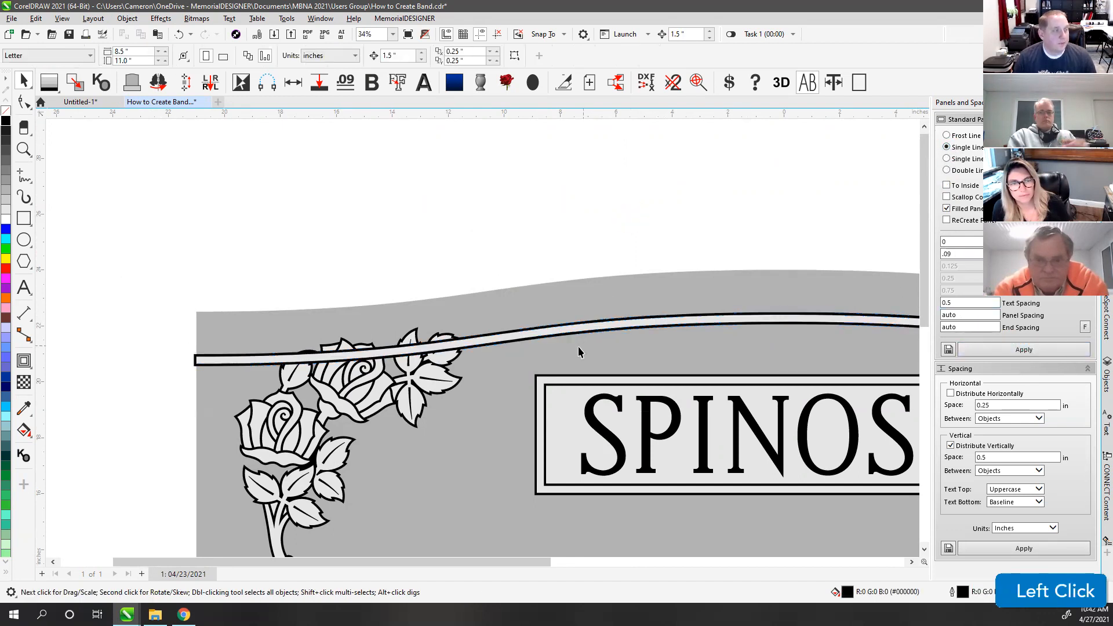
{"action": "scroll", "coordinate": [482, 339], "scroll_direction": "up", "scroll_amount": 2}
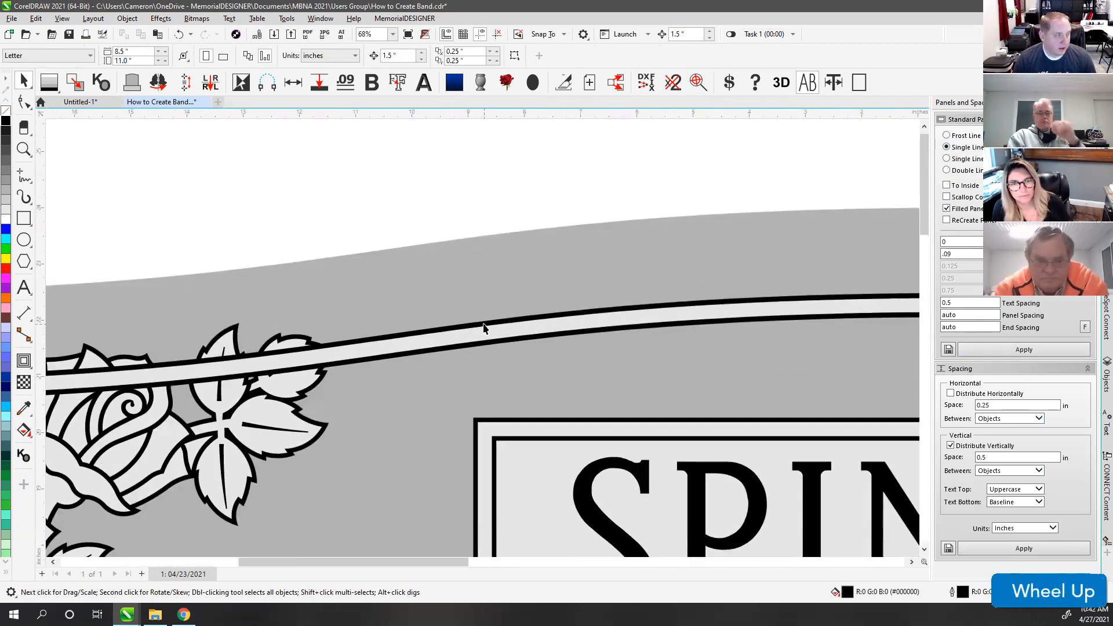
{"action": "scroll", "coordinate": [474, 348], "scroll_direction": "down", "scroll_amount": 2}
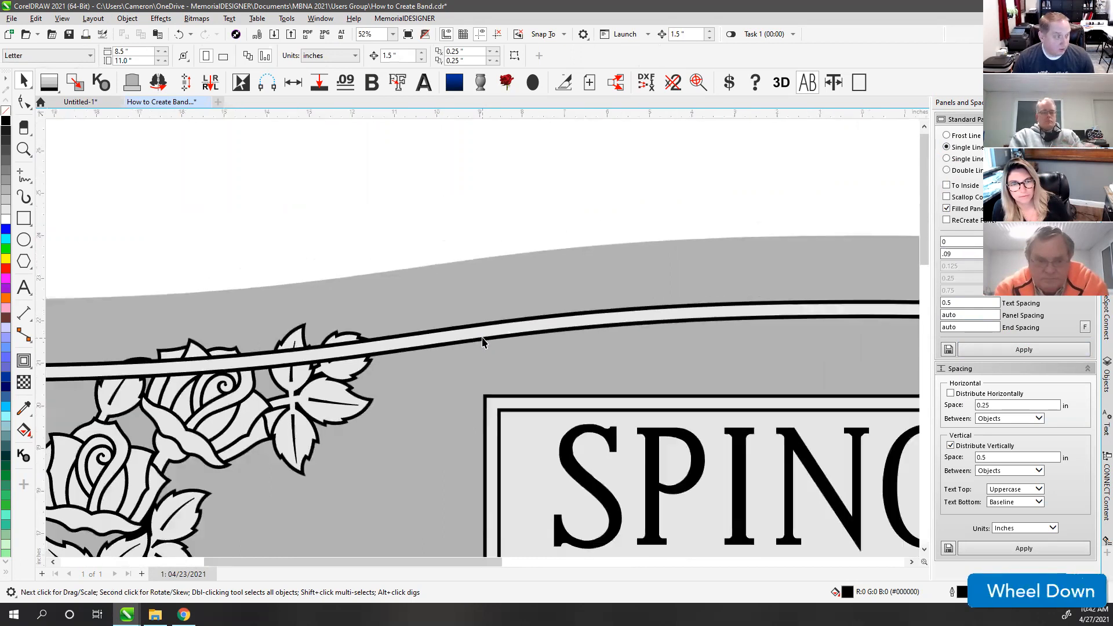
{"action": "key", "text": "F4"}
{"action": "left_click", "coordinate": [276, 164]}
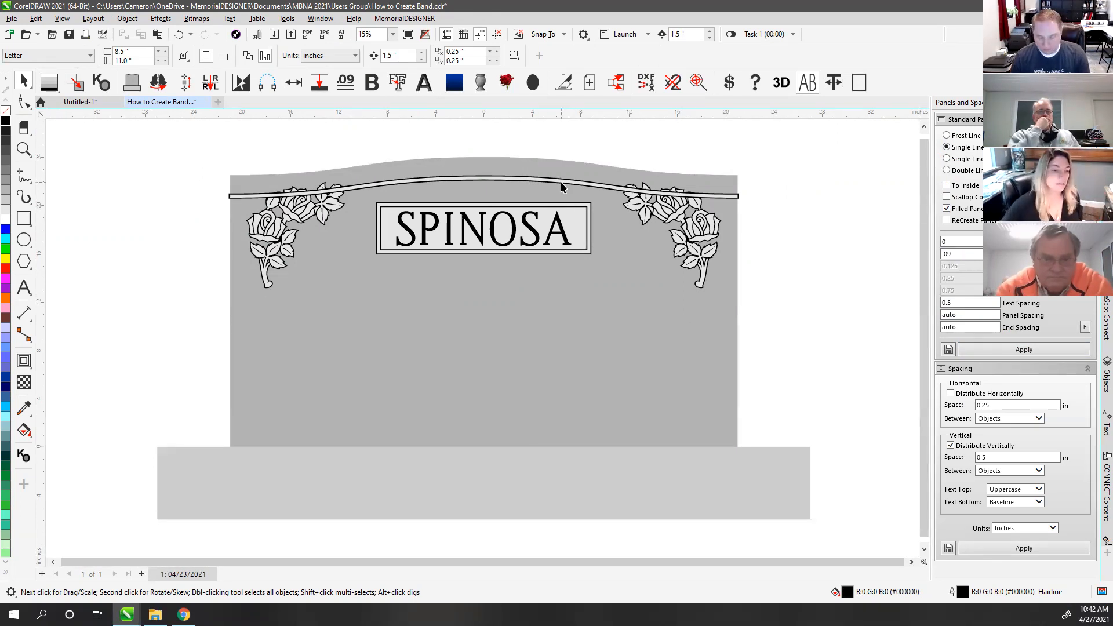
{"action": "left_click", "coordinate": [833, 191]}
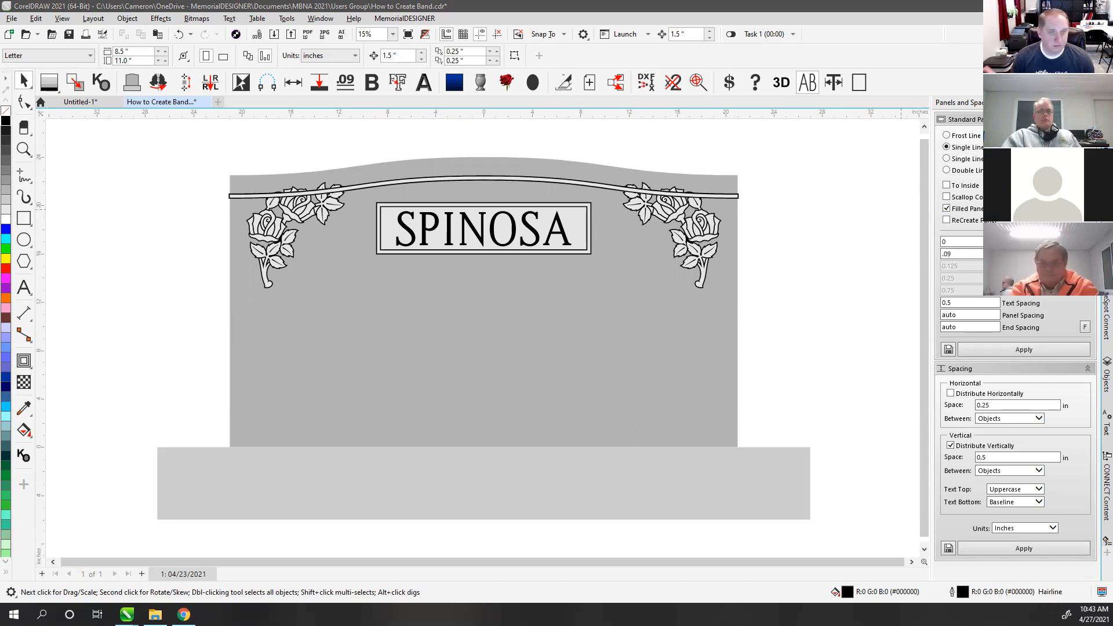
{"action": "left_click", "coordinate": [183, 615]}
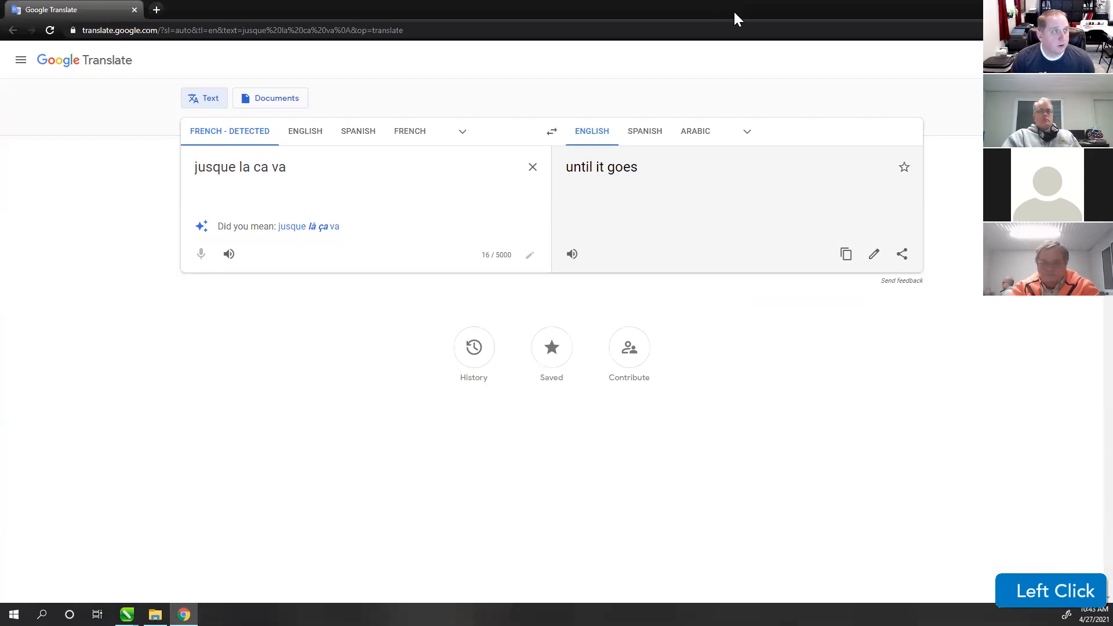
{"action": "left_click", "coordinate": [1100, 8]}
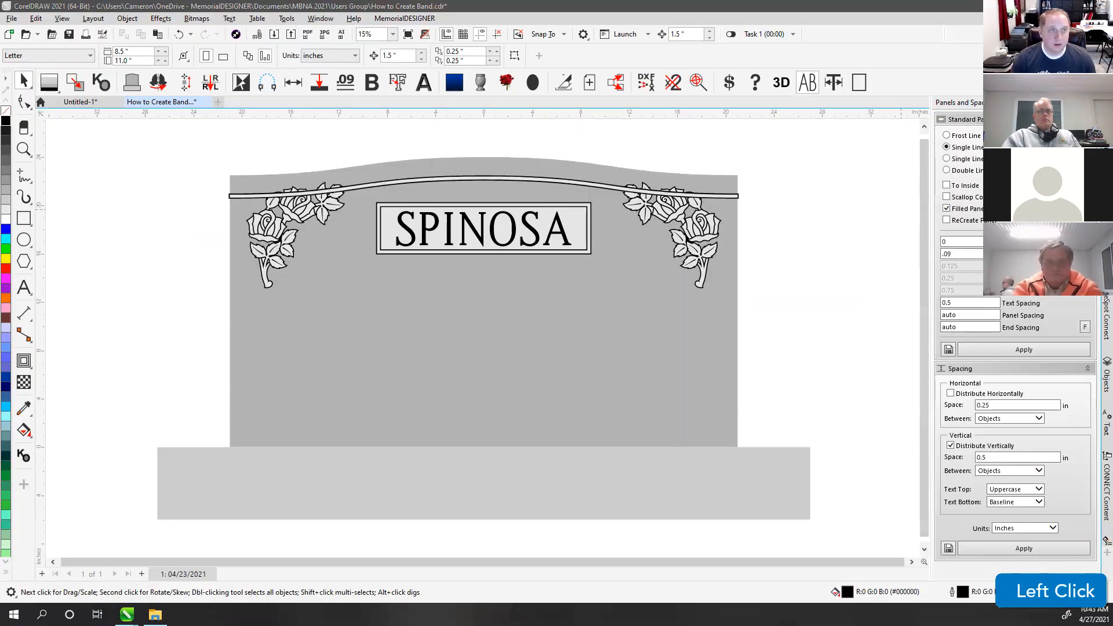
{"action": "key", "text": "super"}
{"action": "type", "text": "not"}
{"action": "key", "text": "Return"}
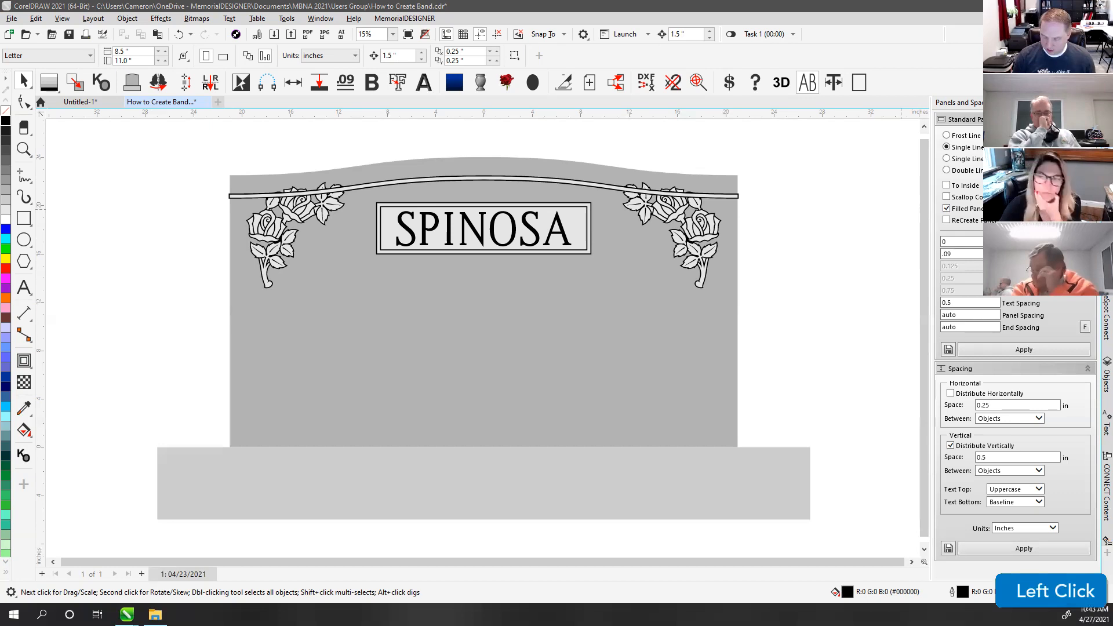
{"action": "key", "text": "4"}
{"action": "key", "text": "6"}
{"action": "key", "text": "Return"}
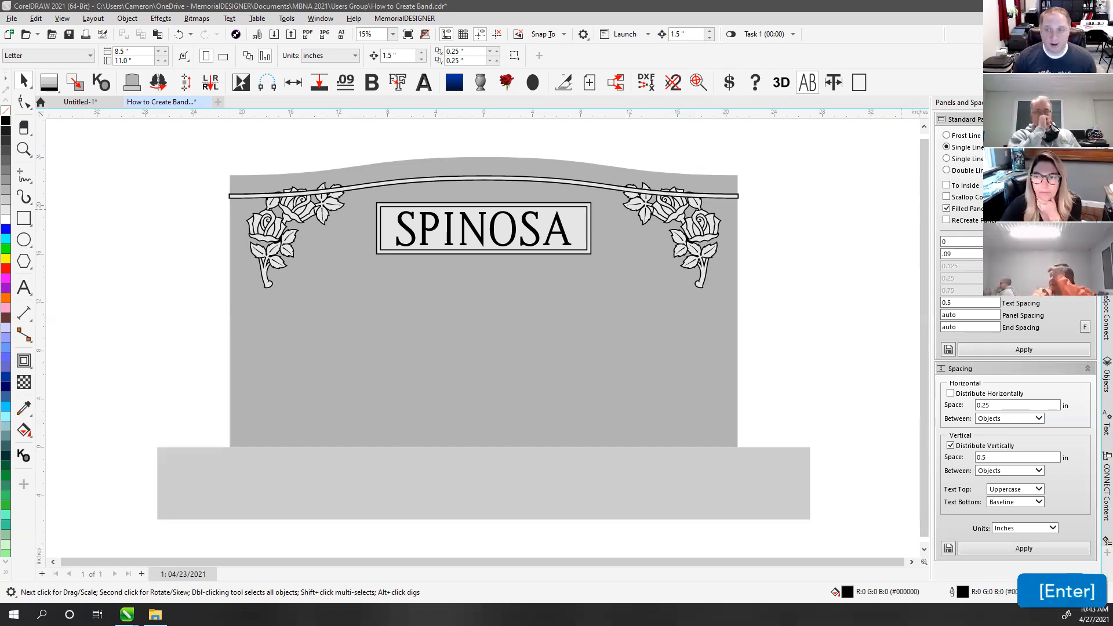
{"action": "left_click", "coordinate": [901, 209]}
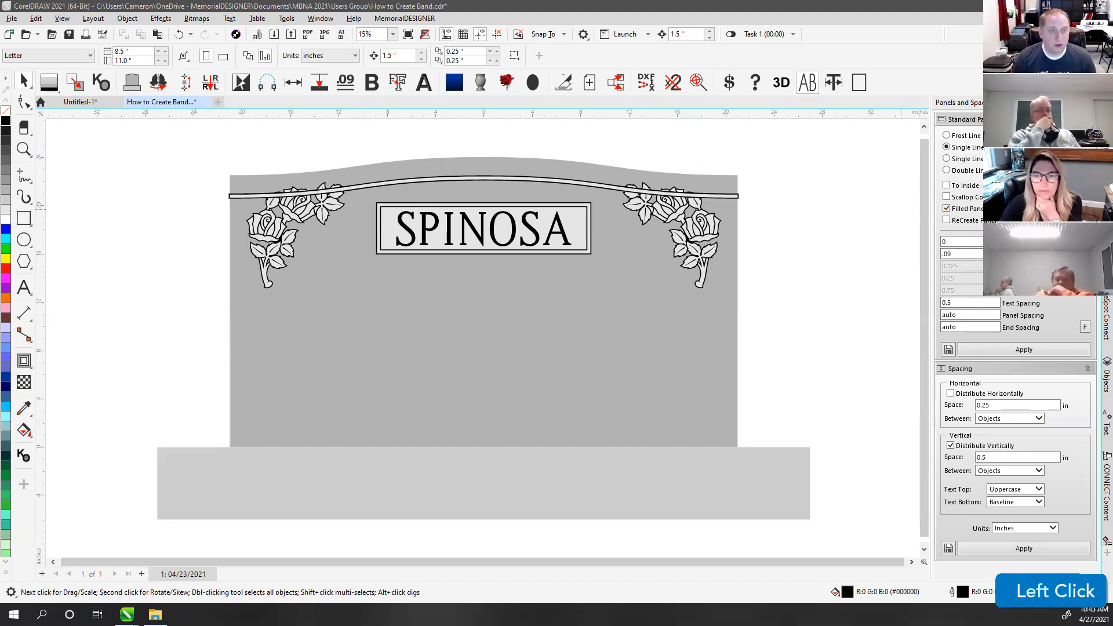
{"action": "scroll", "coordinate": [901, 209], "scroll_direction": "down", "scroll_amount": 1}
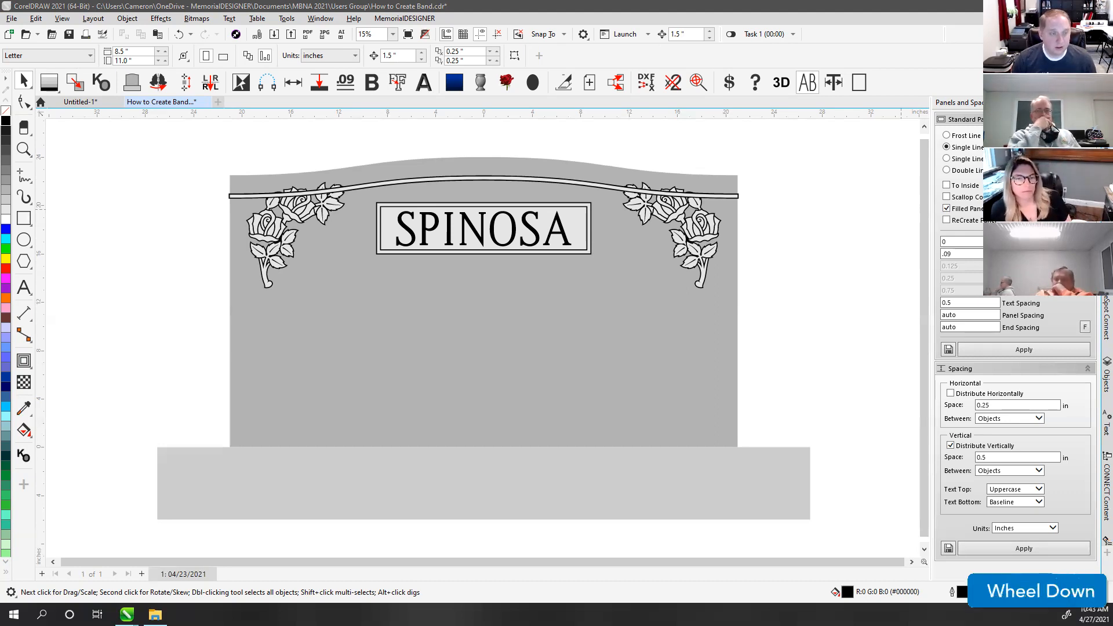
{"action": "left_click", "coordinate": [901, 209]}
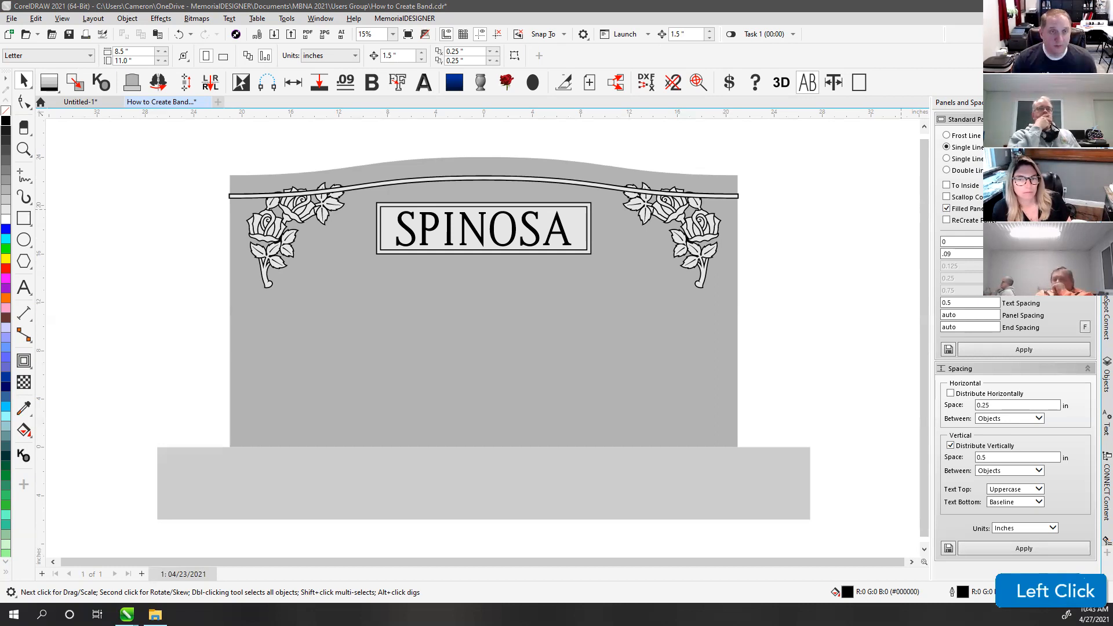
{"action": "left_click", "coordinate": [175, 159]}
{"action": "left_click", "coordinate": [219, 102]}
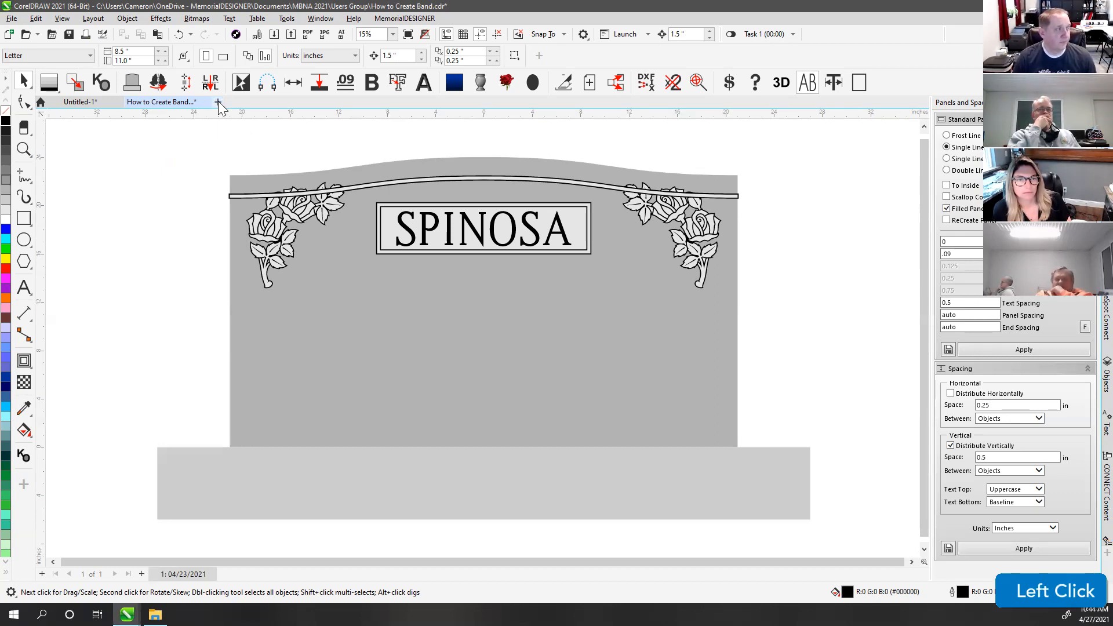
Step: Draw the panel rectangle and size it 20 by 10 inches
{"action": "left_click", "coordinate": [22, 219]}
{"action": "left_click_drag", "start_coordinate": [172, 211], "coordinate": [607, 429]}
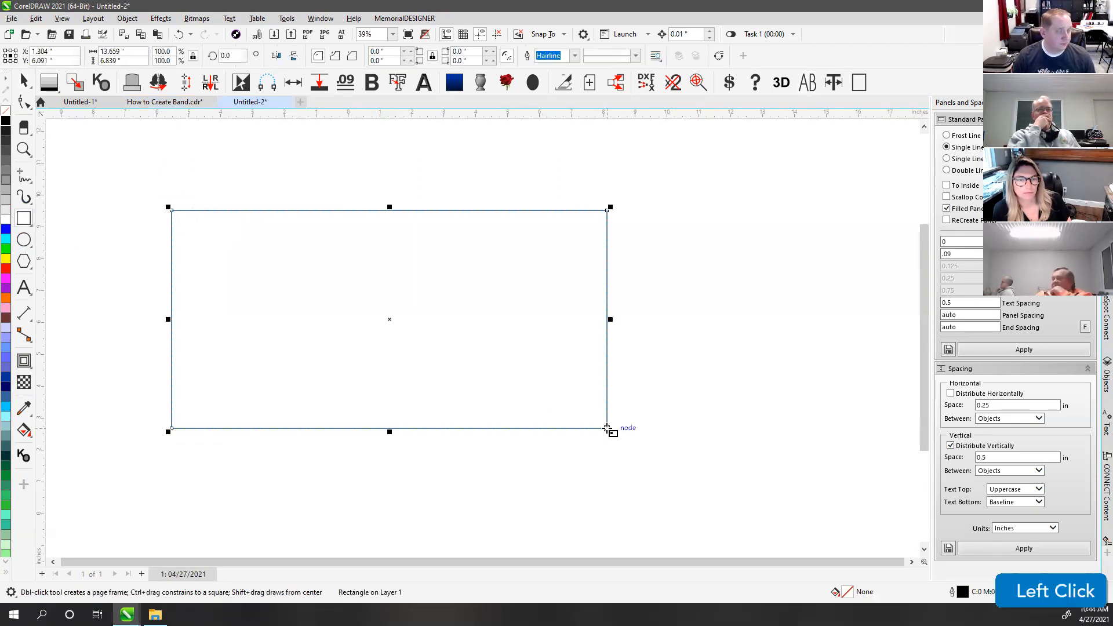
{"action": "key", "text": "shift+x"}
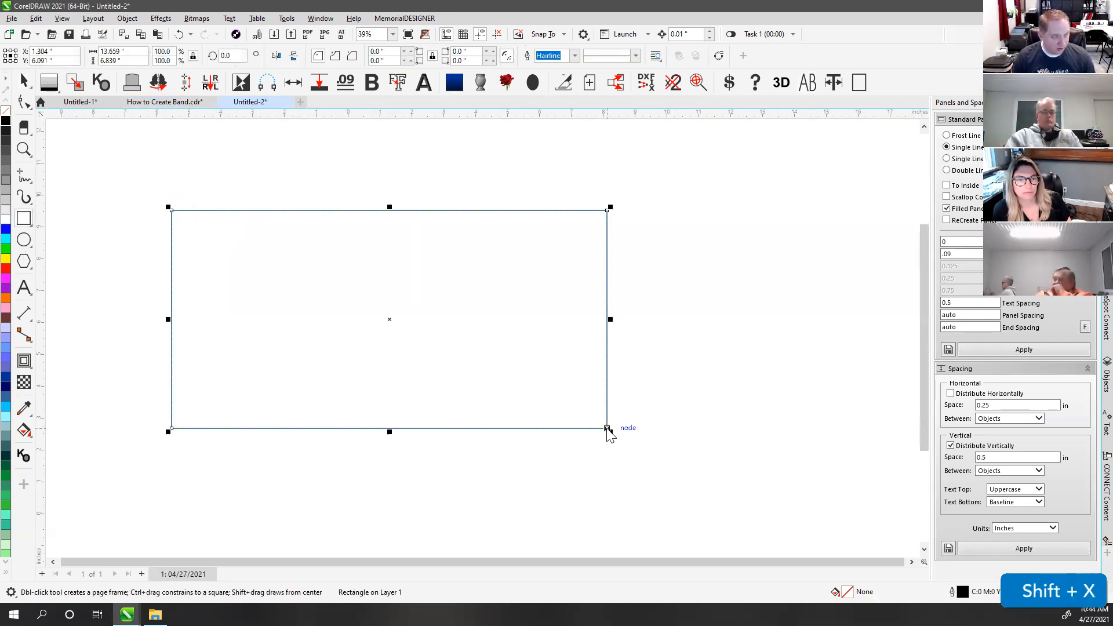
{"action": "type", "text": "20"}
{"action": "key", "text": "Tab"}
{"action": "type", "text": "10"}
{"action": "key", "text": "Return"}
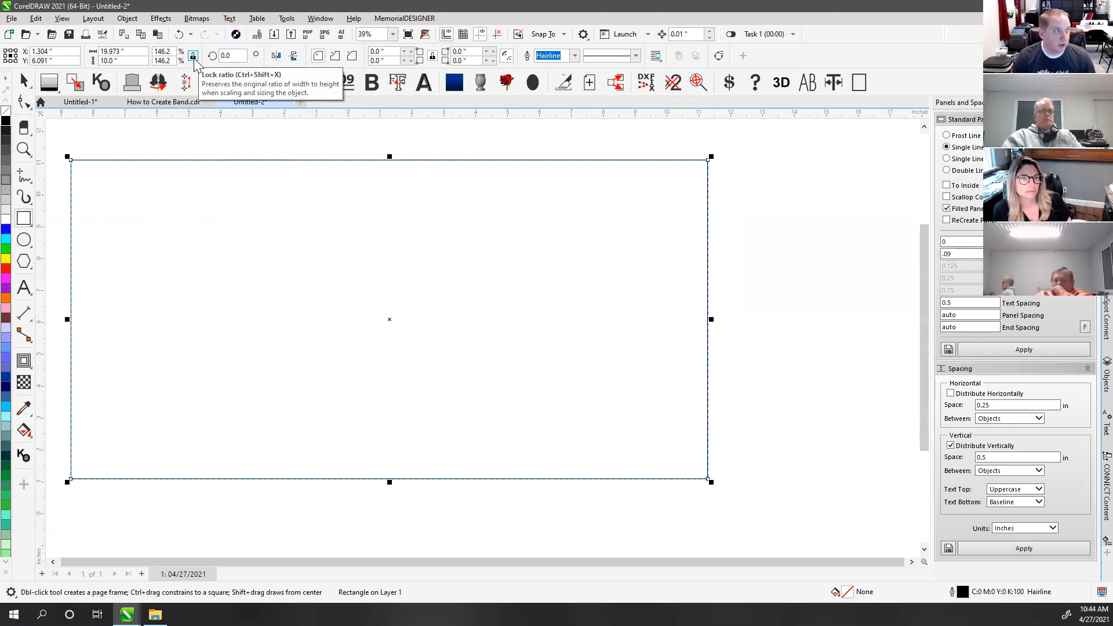
Step: Unlock proportions, re-enter the 20-inch width, and move the panel further onto the page
{"action": "key", "text": "ctrl+shift+x"}
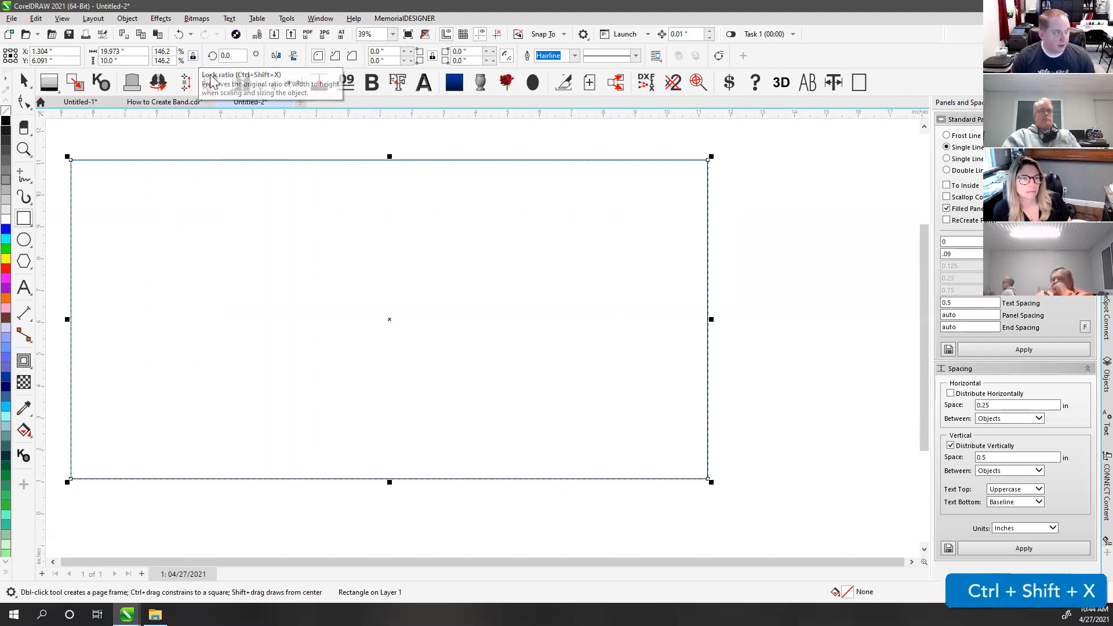
{"action": "left_click", "coordinate": [23, 80]}
{"action": "left_click", "coordinate": [104, 145]}
{"action": "left_click", "coordinate": [110, 158]}
{"action": "key", "text": "shift+x"}
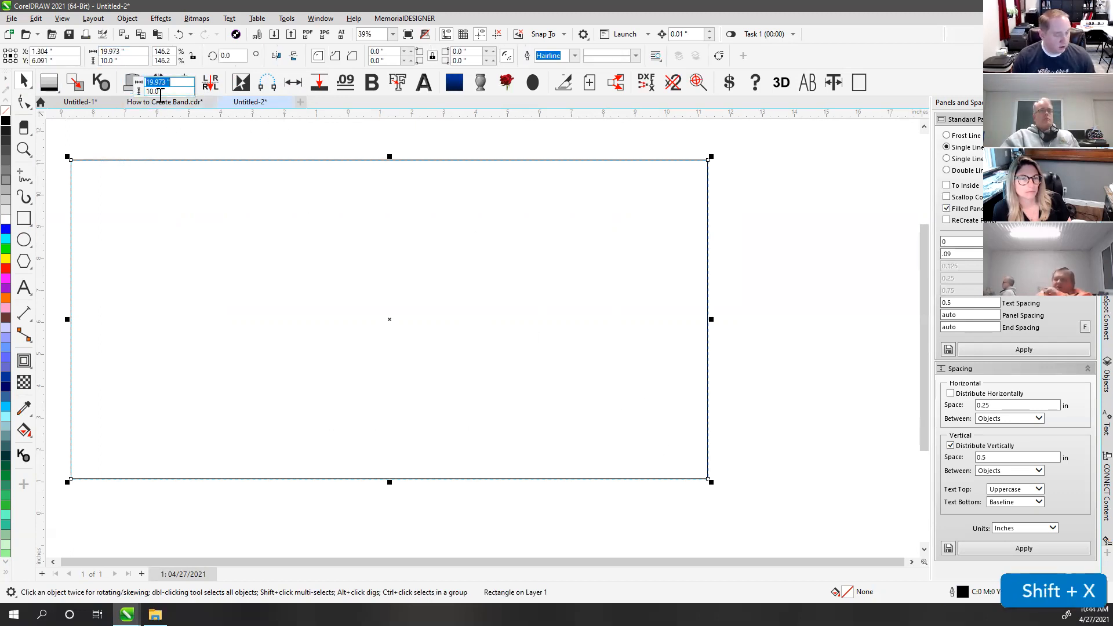
{"action": "type", "text": "20"}
{"action": "key", "text": "Return"}
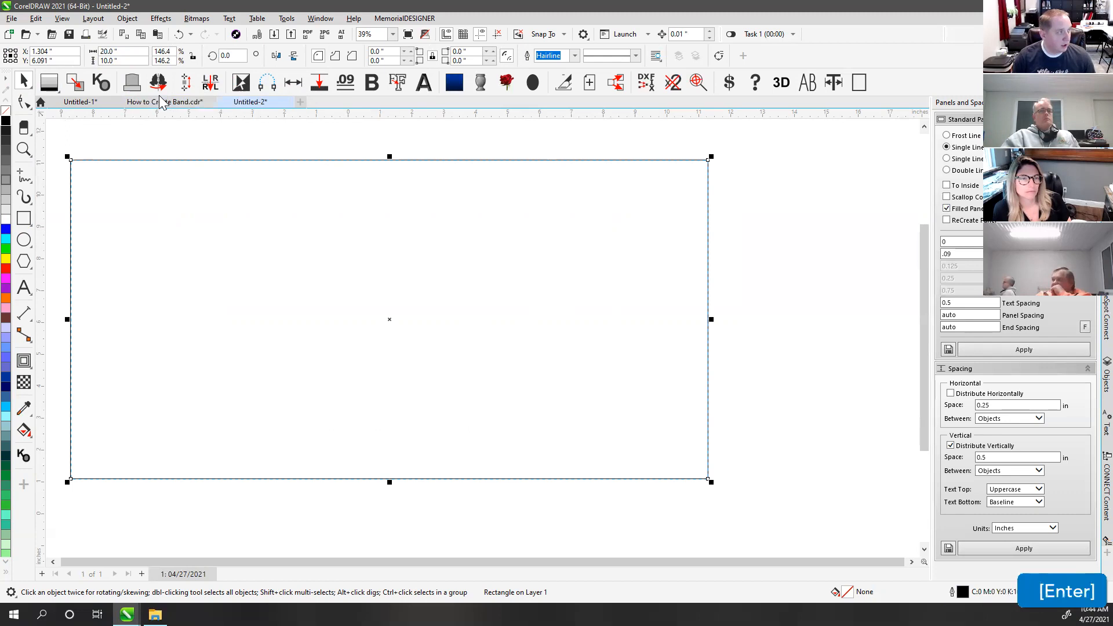
{"action": "left_click_drag", "start_coordinate": [225, 160], "coordinate": [331, 178]}
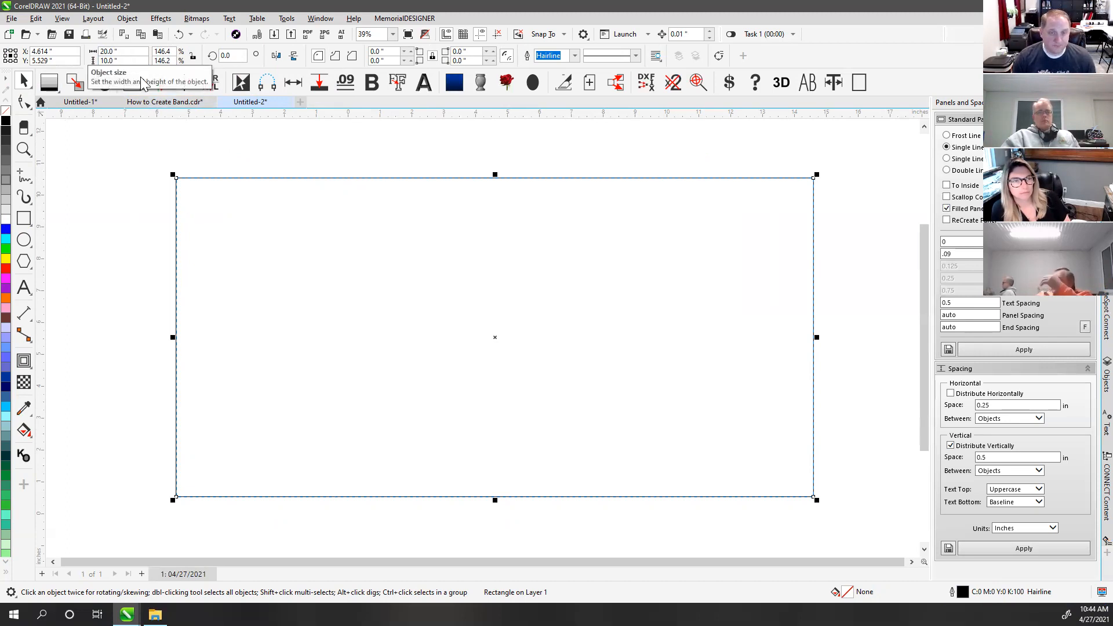
Step: Type the deceased's full name on two lines inside the panel and move it toward the centre
{"action": "left_click", "coordinate": [24, 287]}
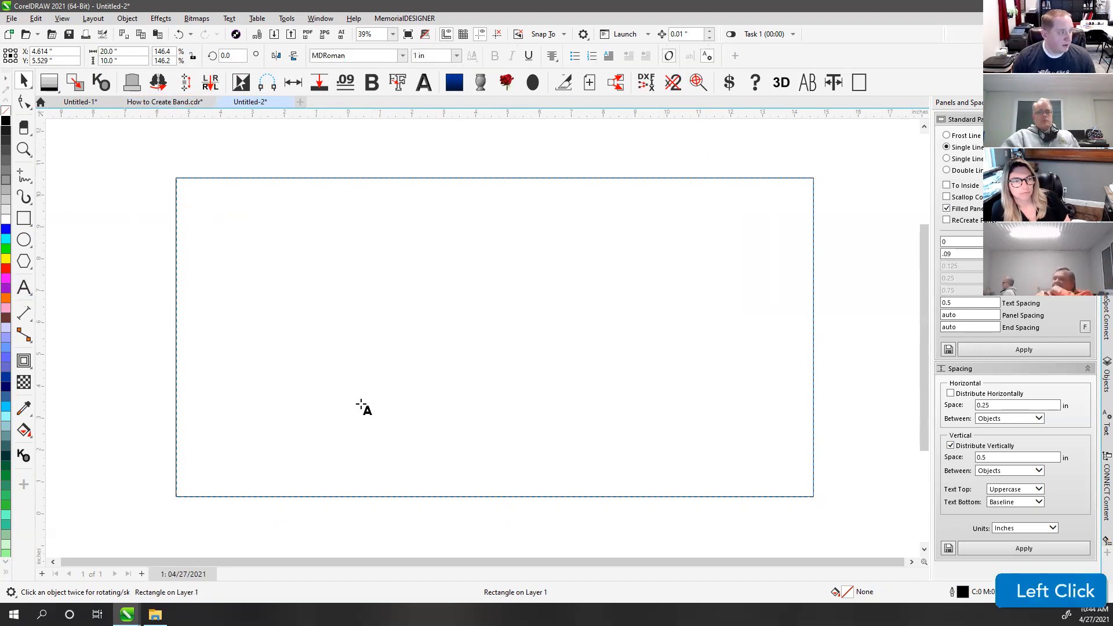
{"action": "left_click", "coordinate": [325, 427]}
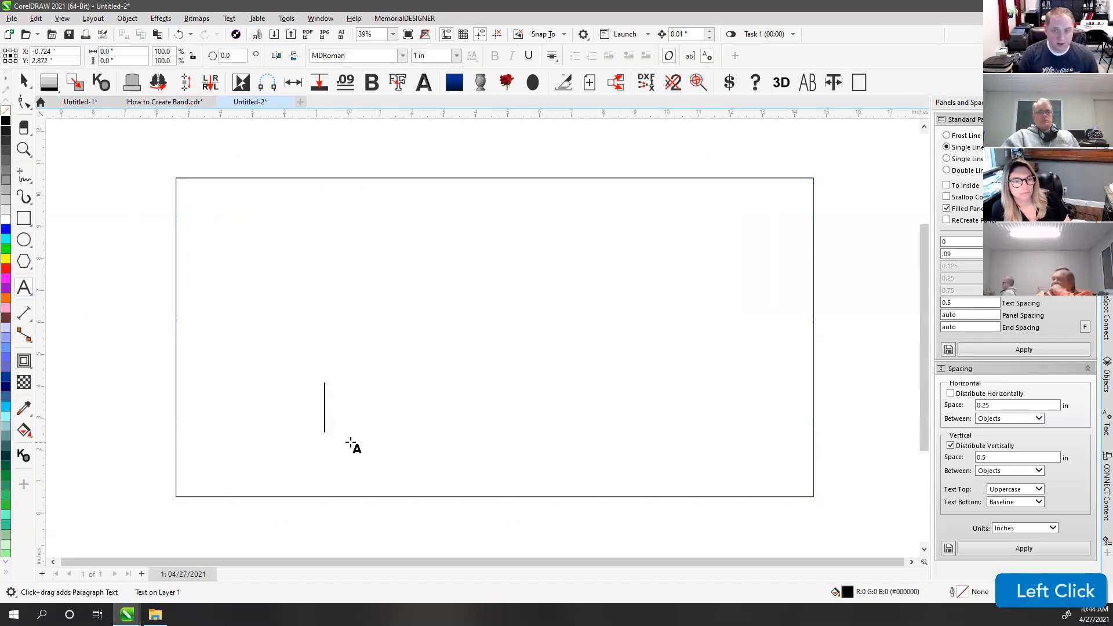
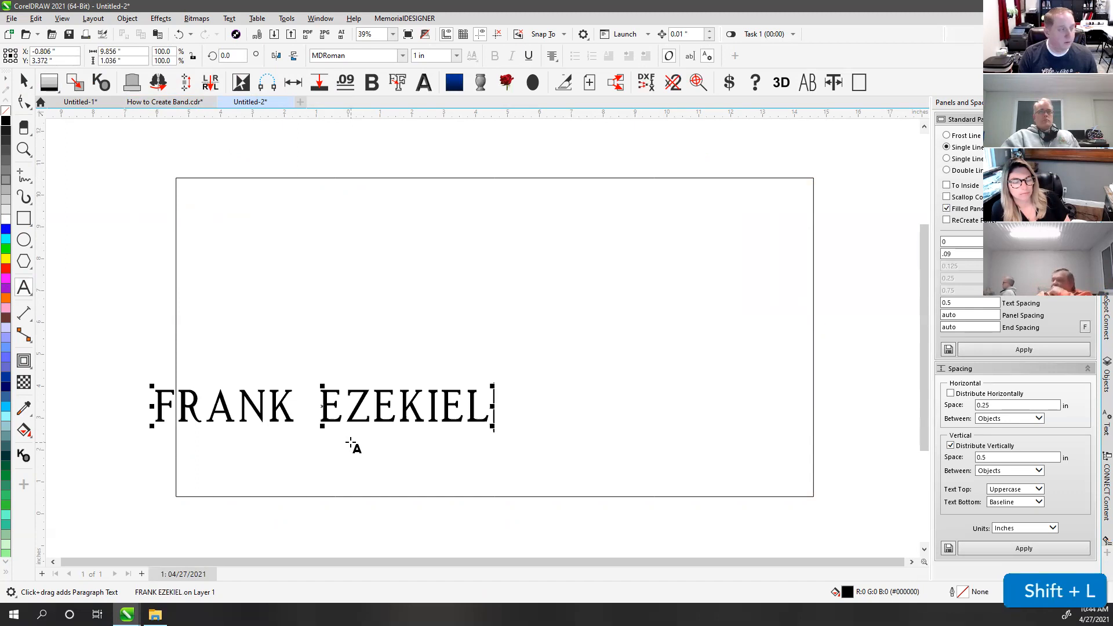
{"action": "key", "text": "Return"}
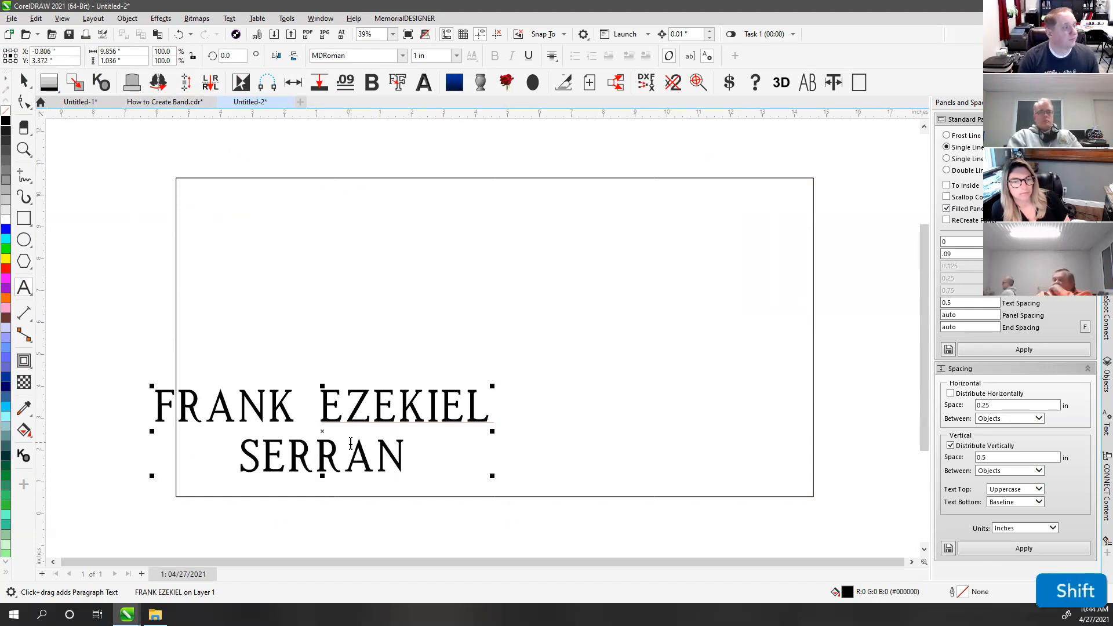
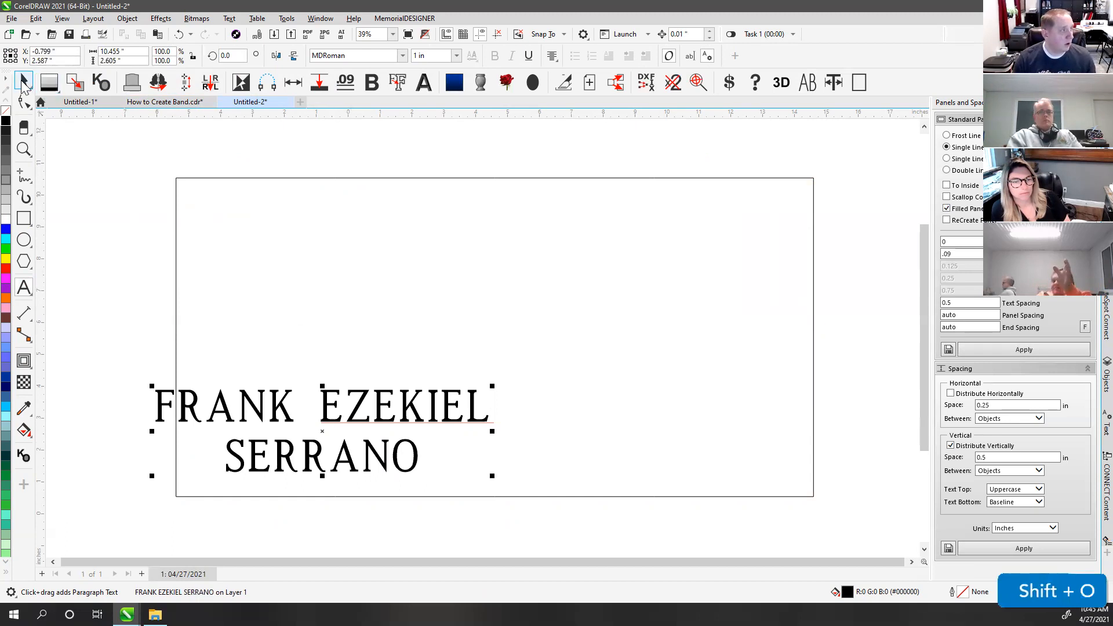
{"action": "left_click", "coordinate": [23, 84]}
{"action": "left_click_drag", "start_coordinate": [227, 409], "coordinate": [364, 290]}
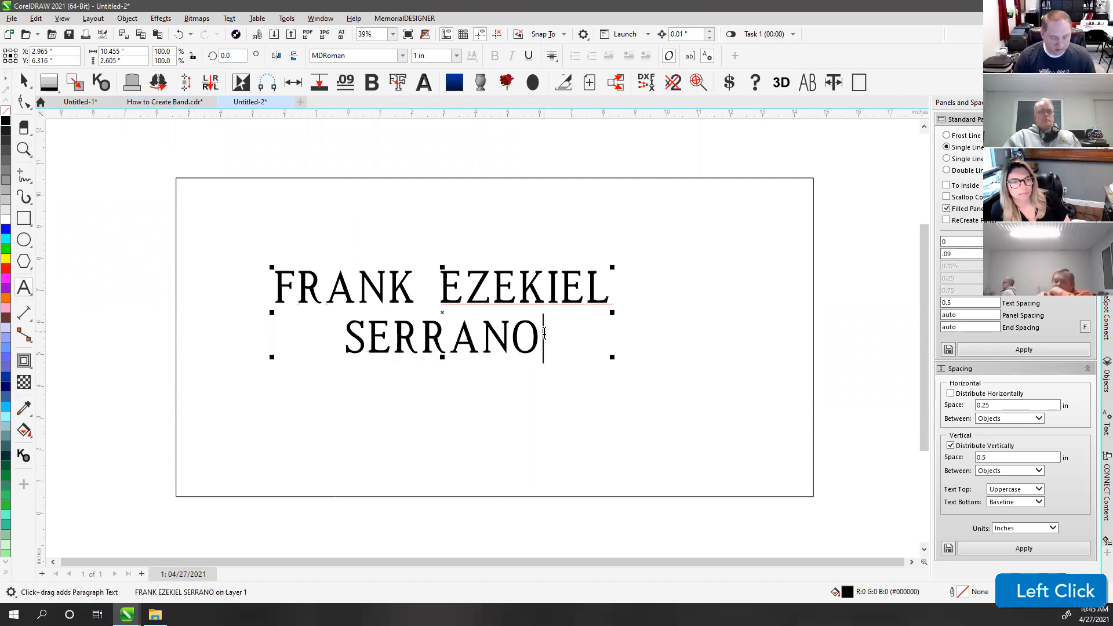
Step: Add the dates DEC. 27, 2013 - JUNE 7, 2015 and the epitaph lines HAYA DONDE ESTES SE FELIZ and Y NUNCA PIERDAS..
{"action": "key", "text": "Return"}
{"action": "type", "text": "DEC. "}
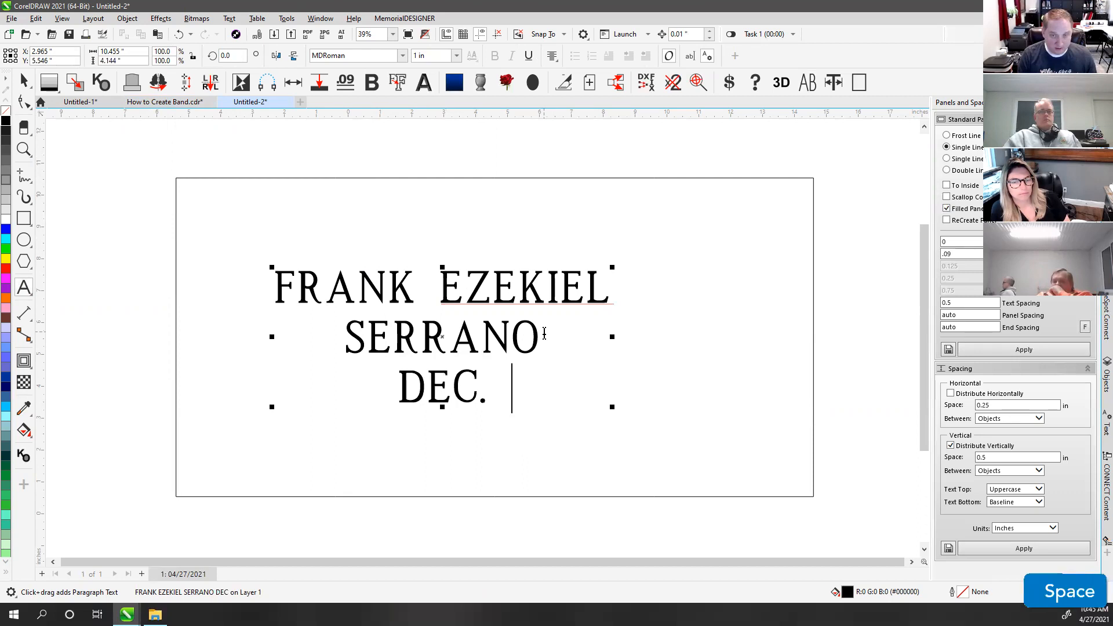
{"action": "type", "text": "27, 2"}
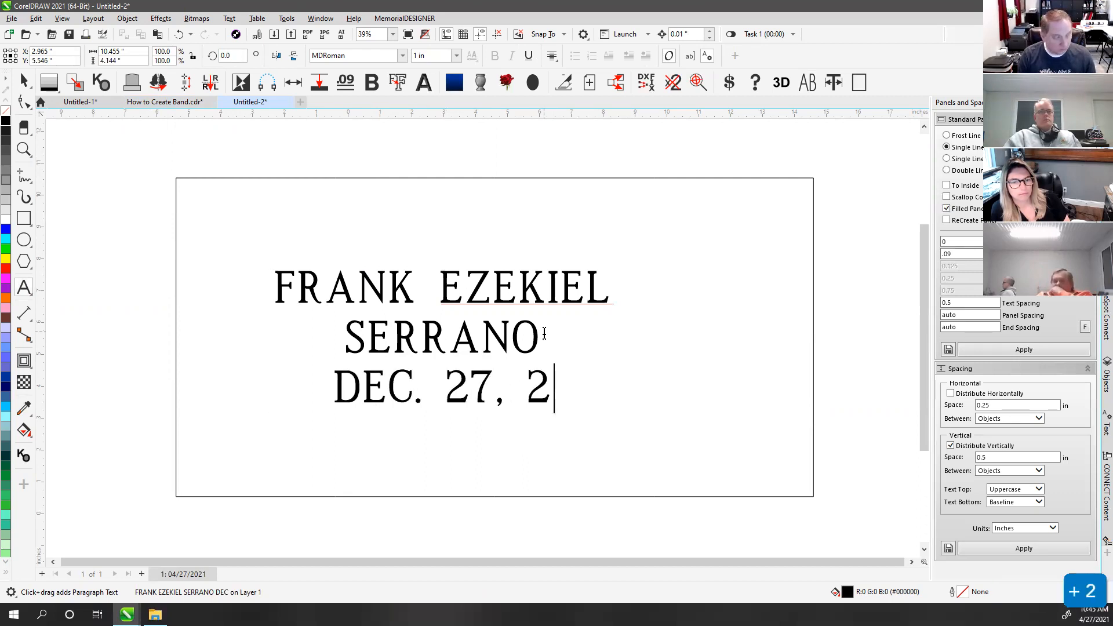
{"action": "type", "text": "013 -"}
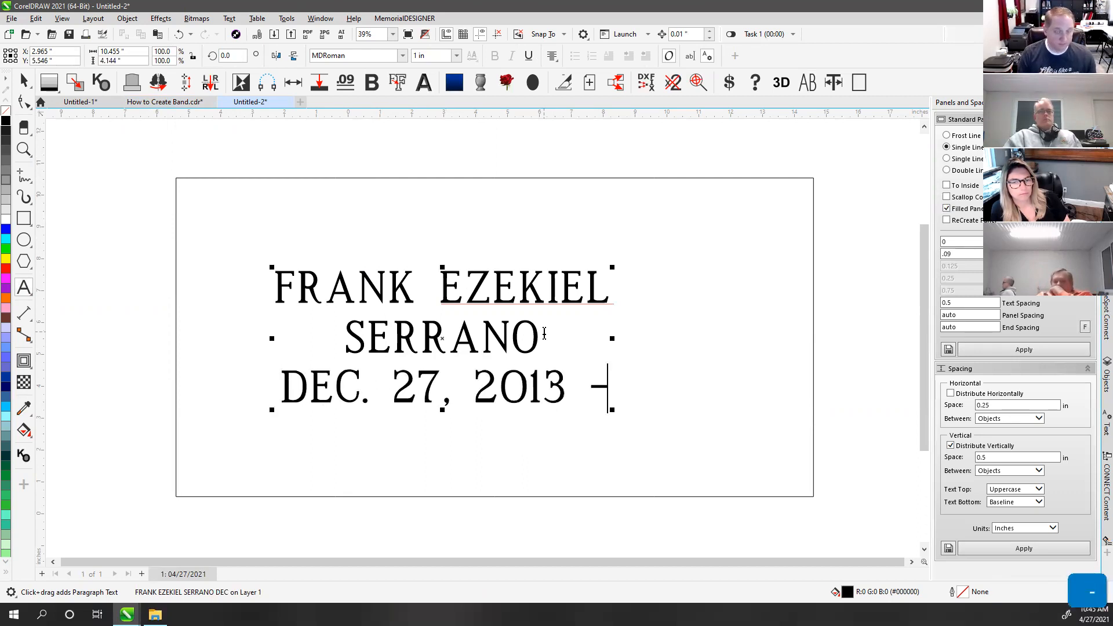
{"action": "type", "text": " JUNE"}
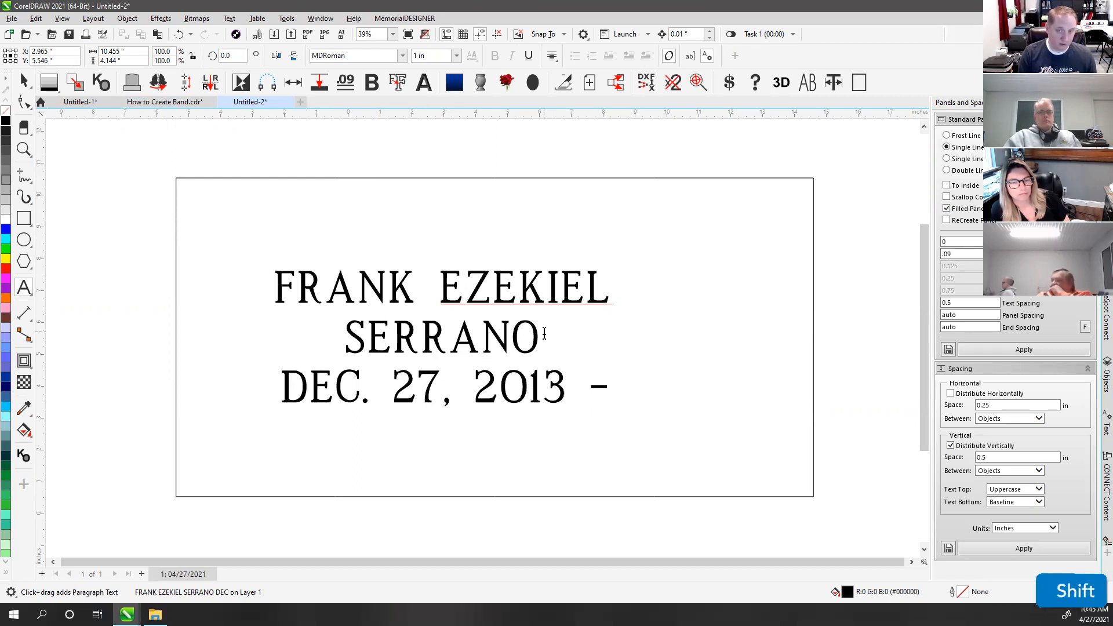
{"action": "type", "text": " 7, 201"}
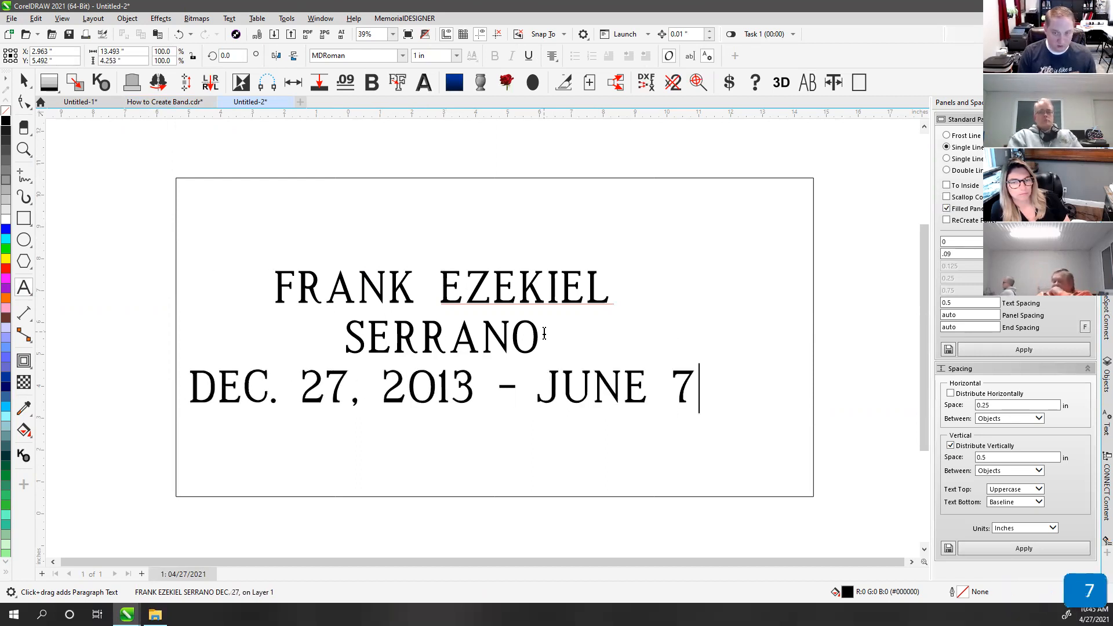
{"action": "type", "text": "5"}
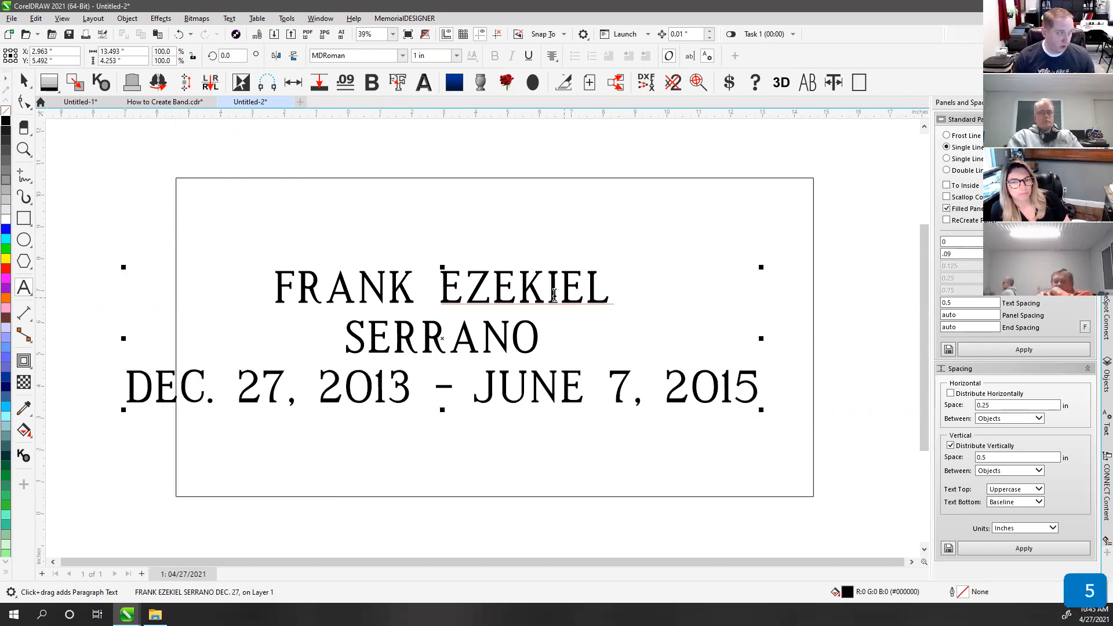
{"action": "key", "text": "Return"}
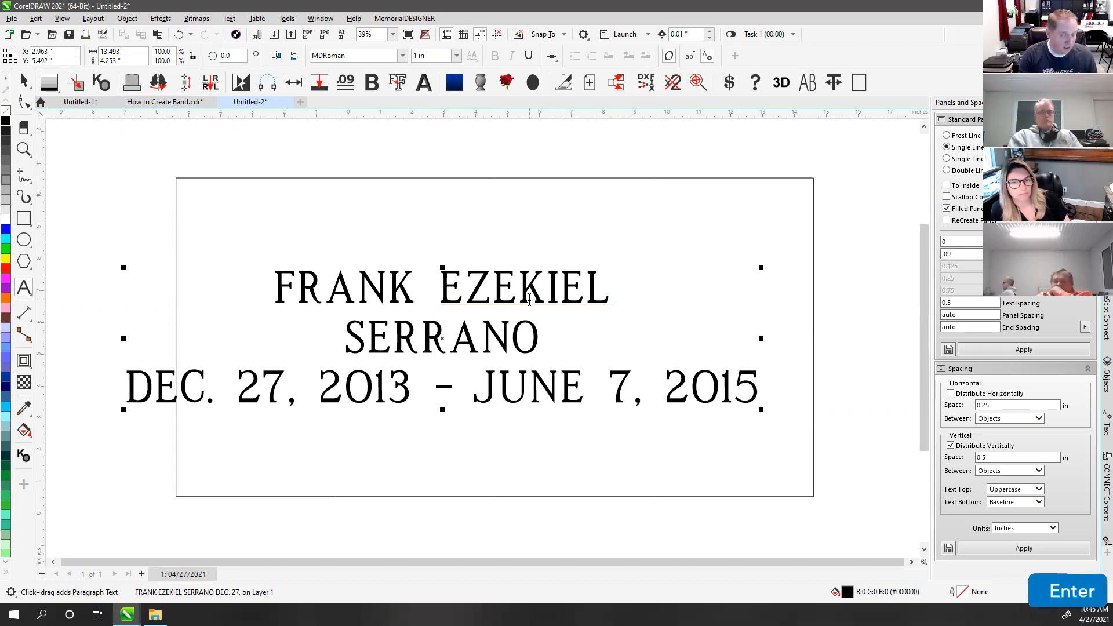
{"action": "type", "text": "HAYA"}
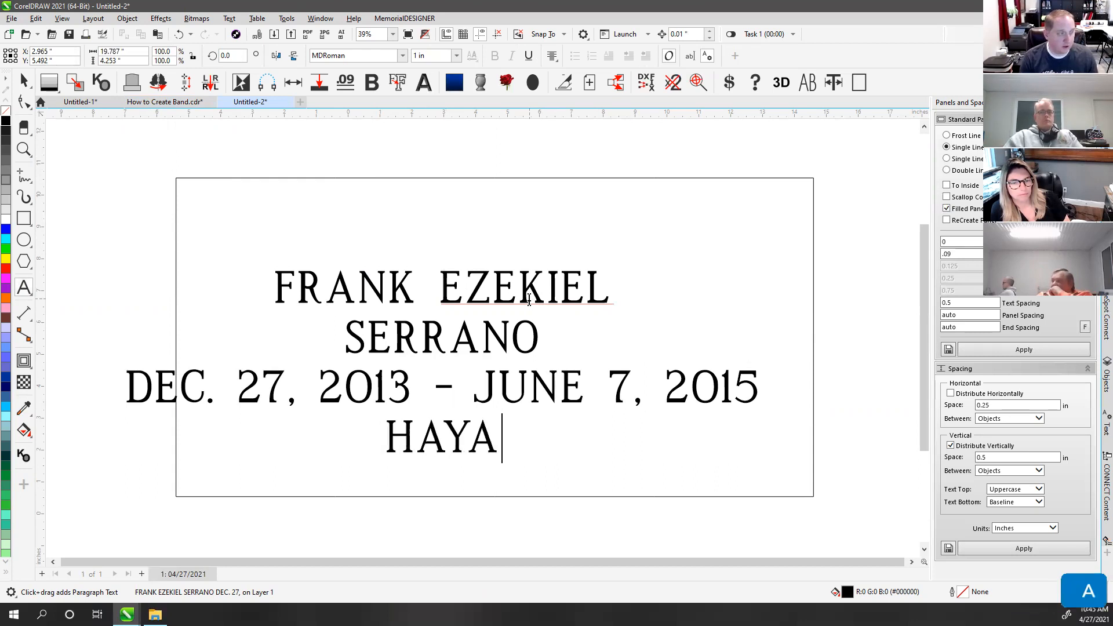
{"action": "type", "text": " DON"}
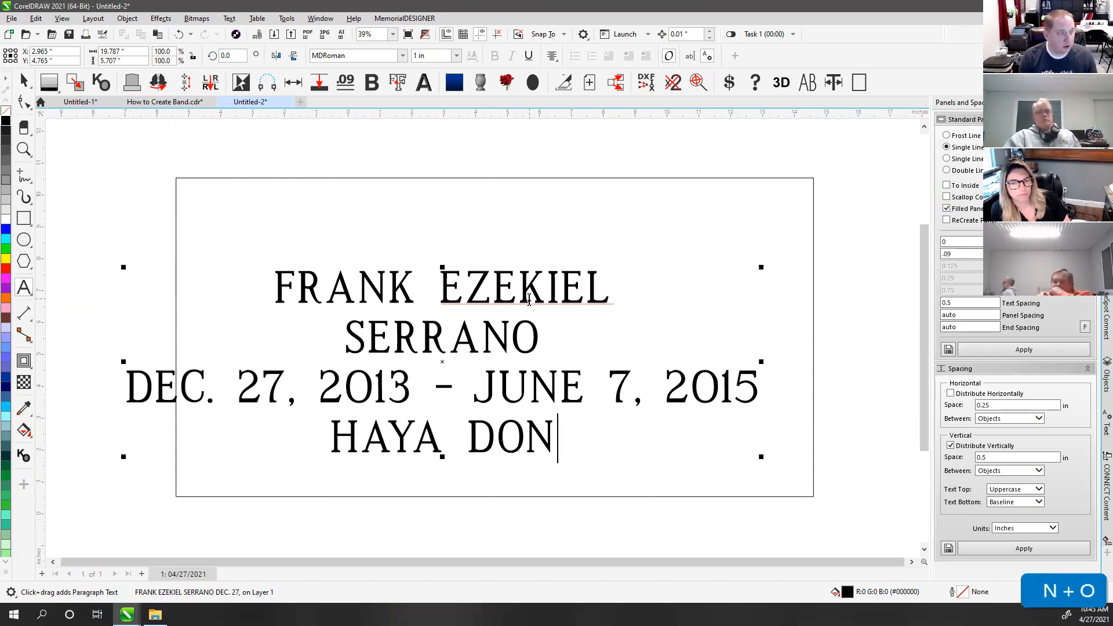
{"action": "type", "text": "DE "}
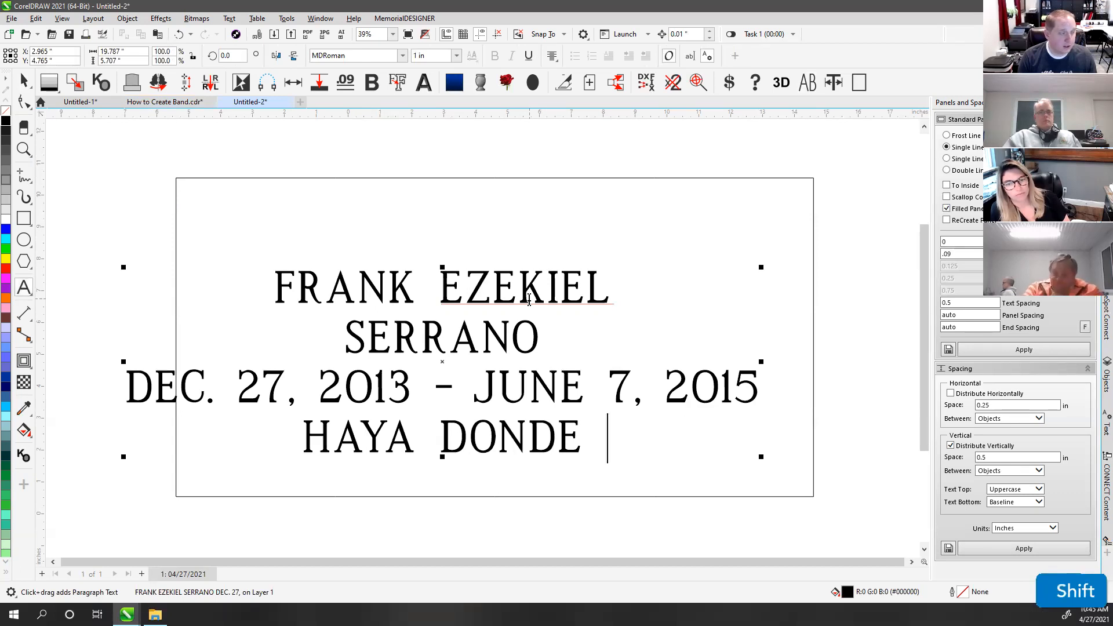
{"action": "type", "text": "EST"}
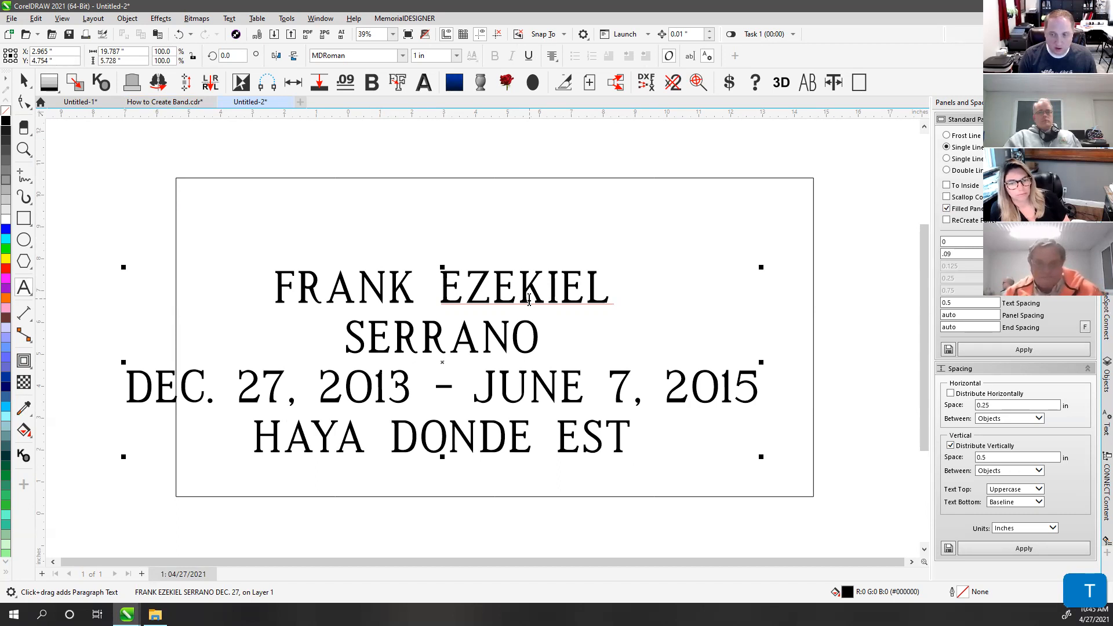
{"action": "type", "text": "ES"}
{"action": "type", "text": " SE "}
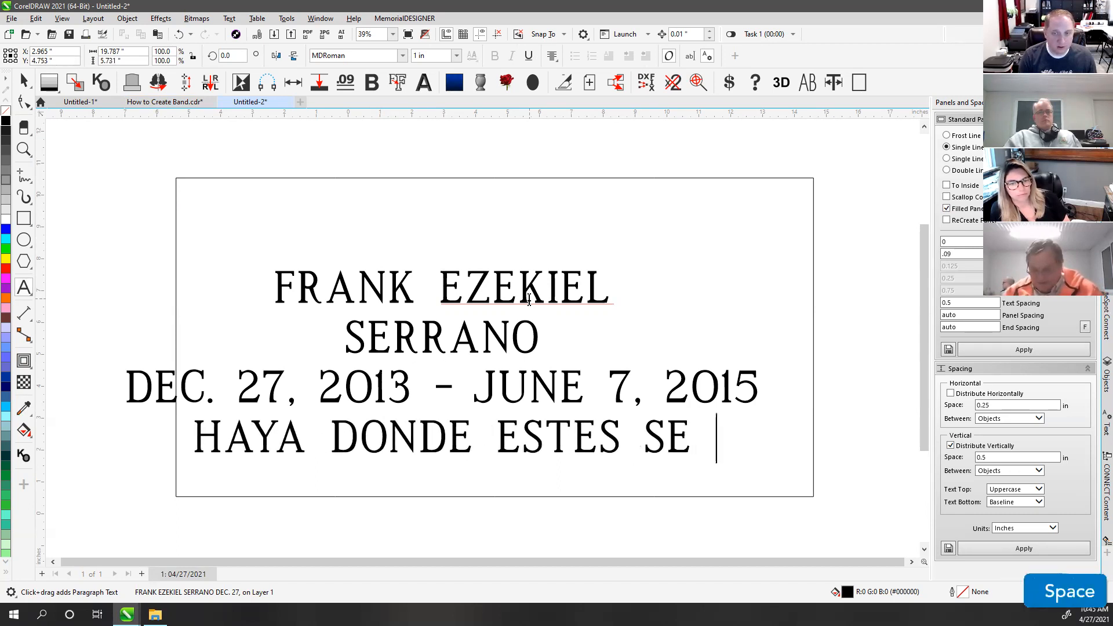
{"action": "type", "text": "FELIX"}
{"action": "key", "text": "BackSpace"}
{"action": "type", "text": "Z"}
{"action": "key", "text": "Return"}
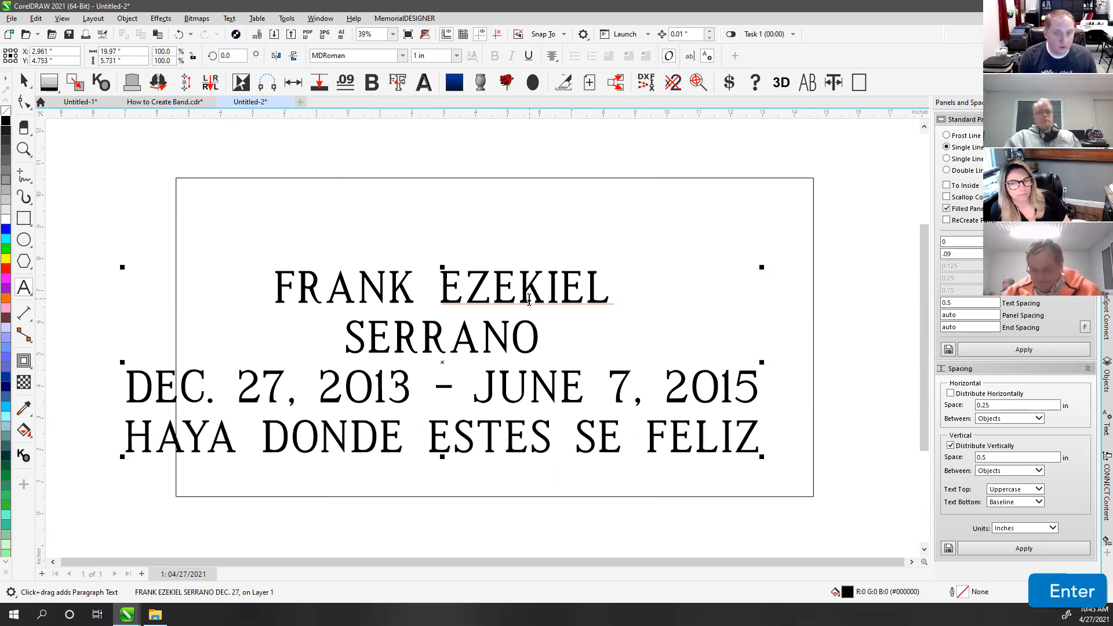
{"action": "type", "text": "Y NUN"}
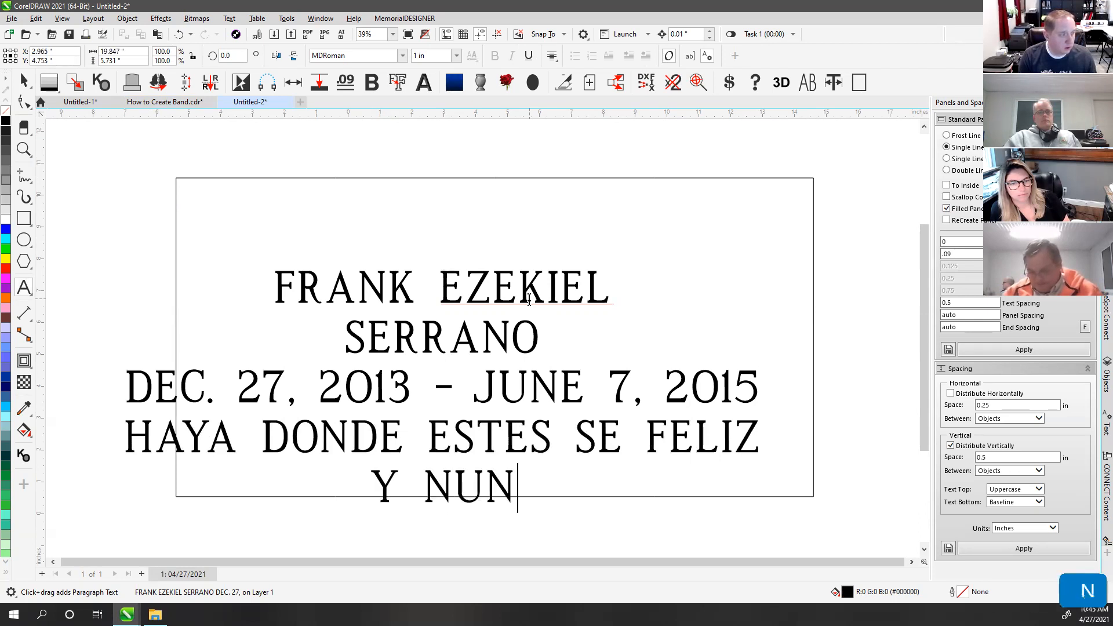
{"action": "type", "text": "CA PE"}
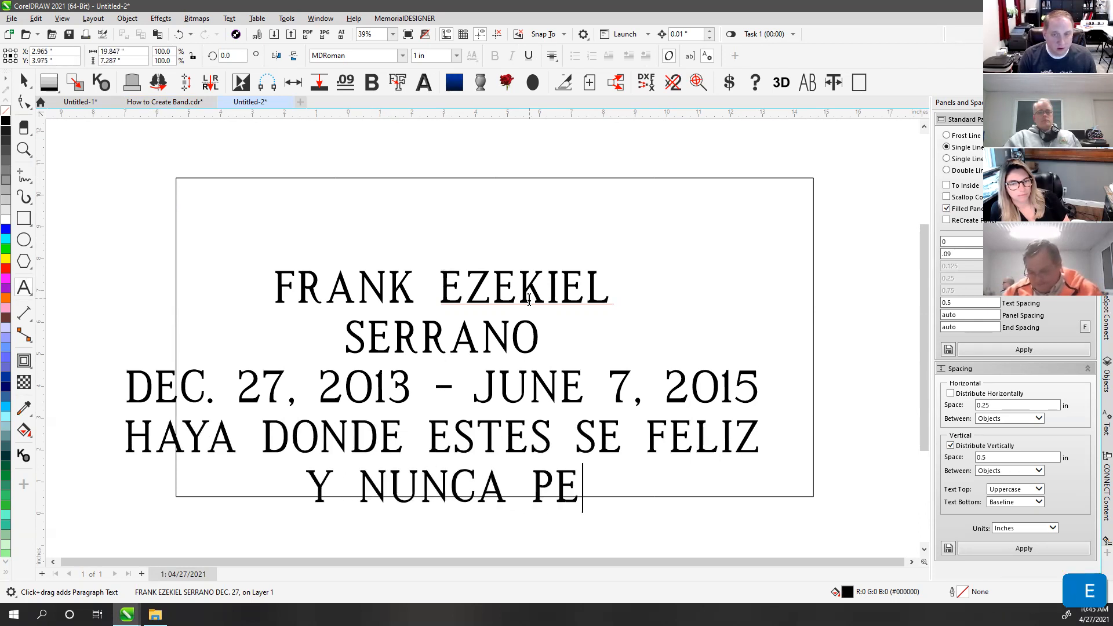
{"action": "key", "text": "BackSpace"}
{"action": "type", "text": "IERDAST"}
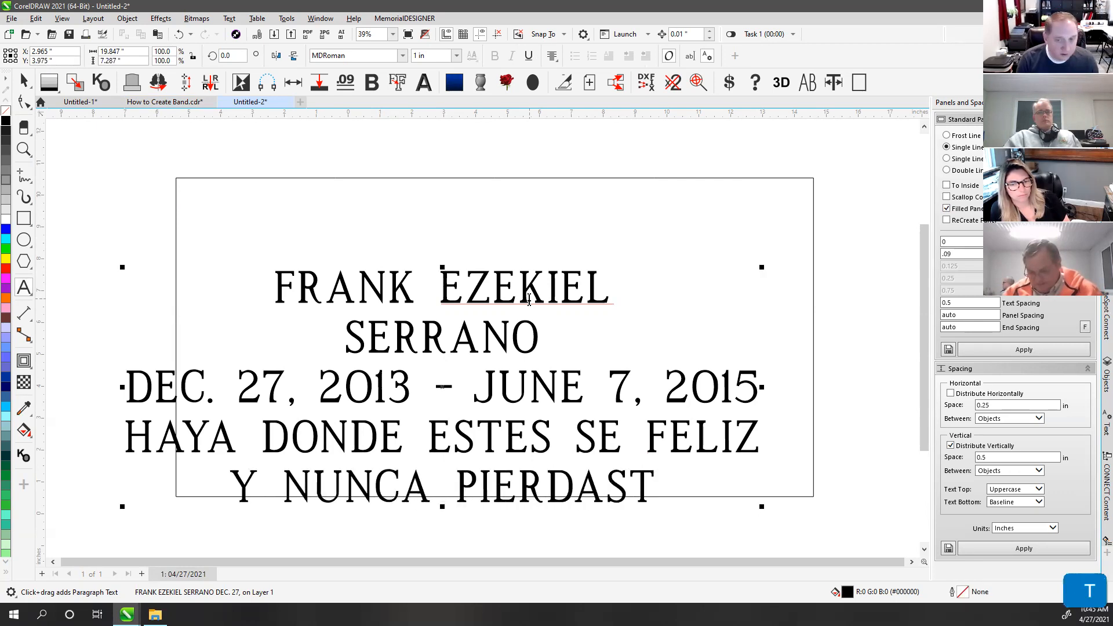
{"action": "type", "text": "U "}
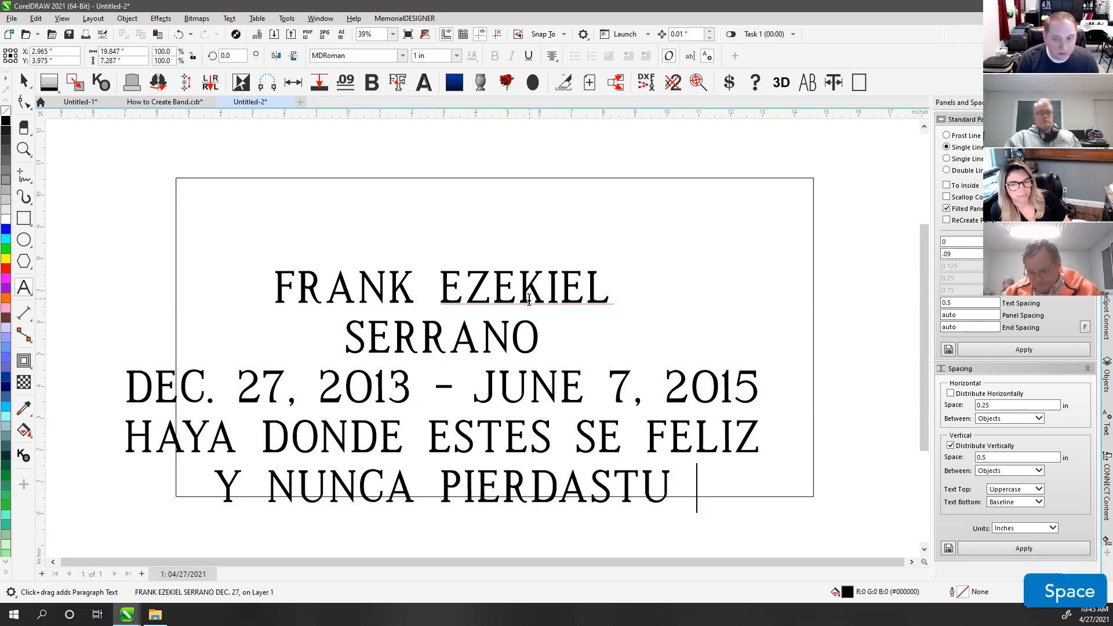
{"action": "type", "text": "SO"}
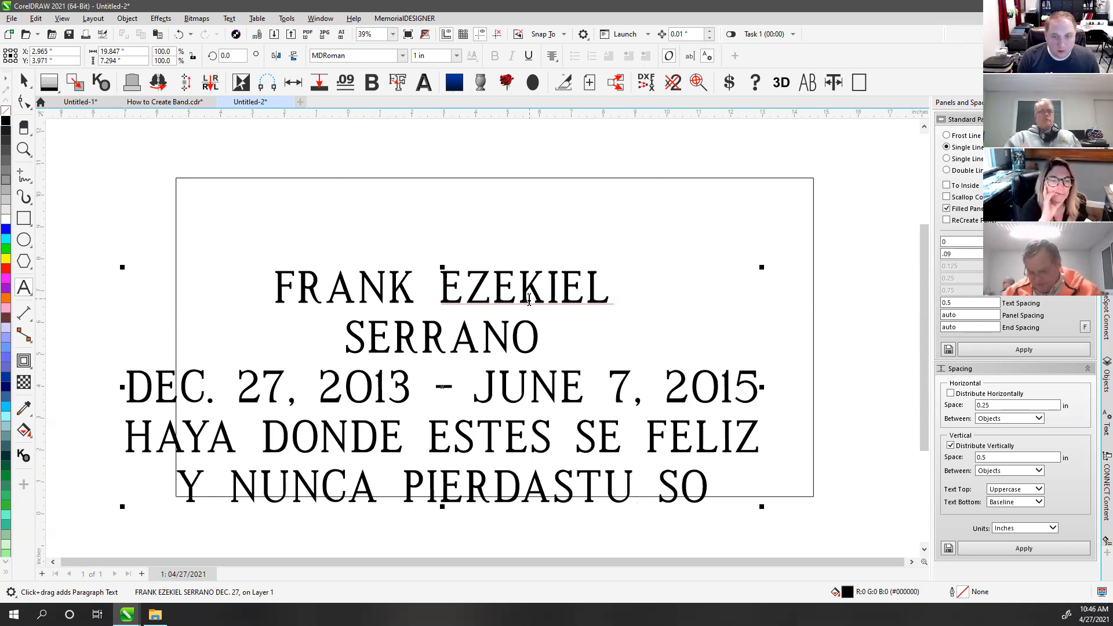
{"action": "type", "text": "NRISA"}
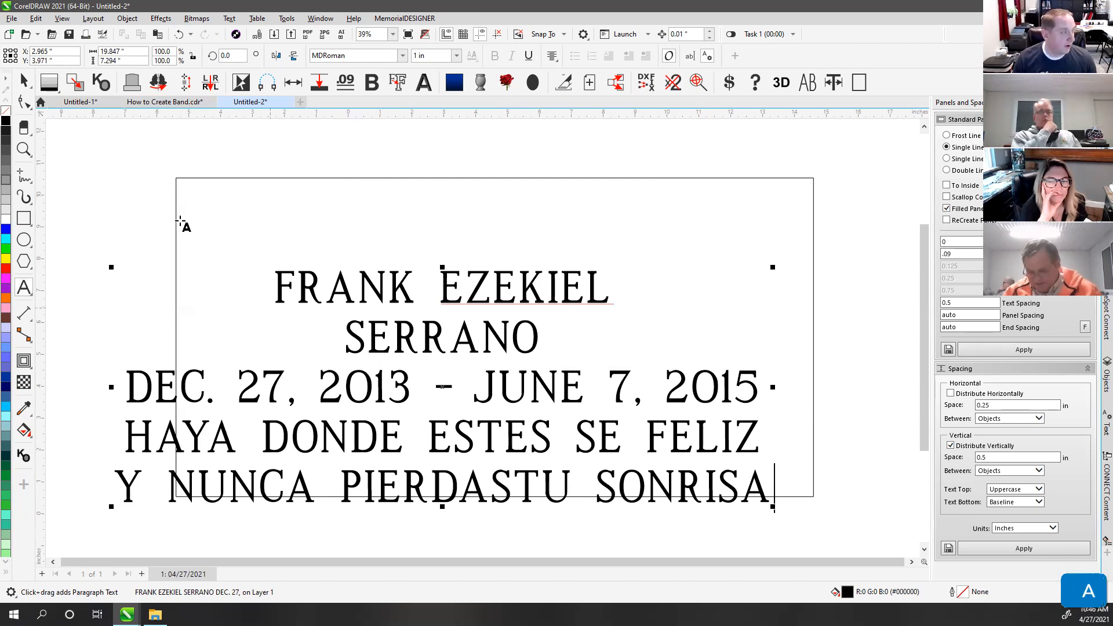
Step: Move the inscription up and right, then break the text block apart with Ctrl+K
{"action": "left_click", "coordinate": [23, 83]}
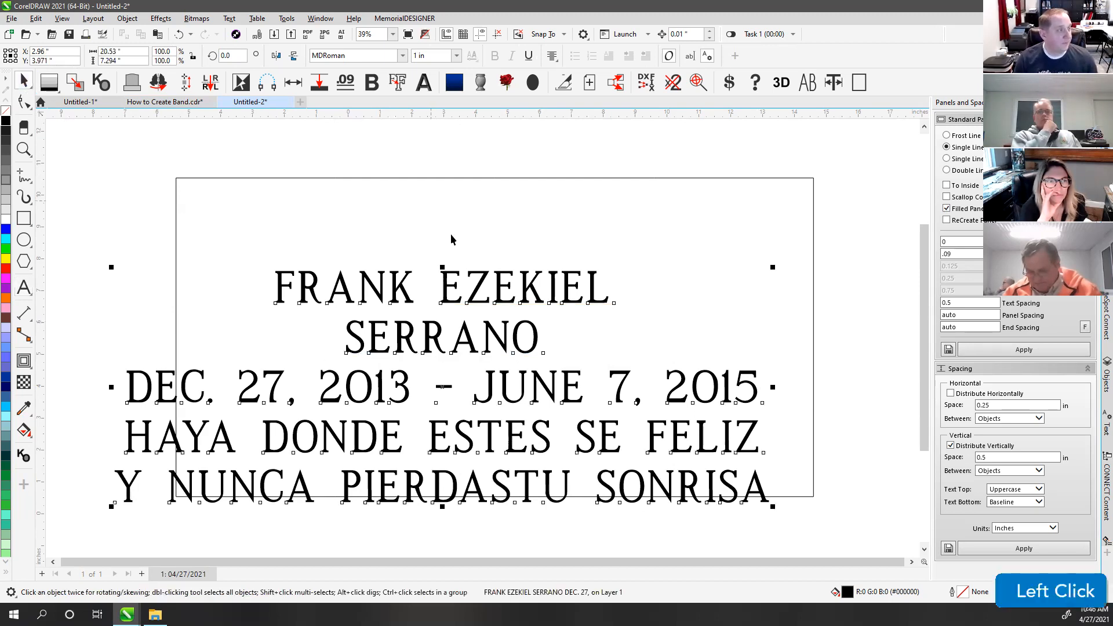
{"action": "left_click_drag", "start_coordinate": [484, 280], "coordinate": [544, 223]}
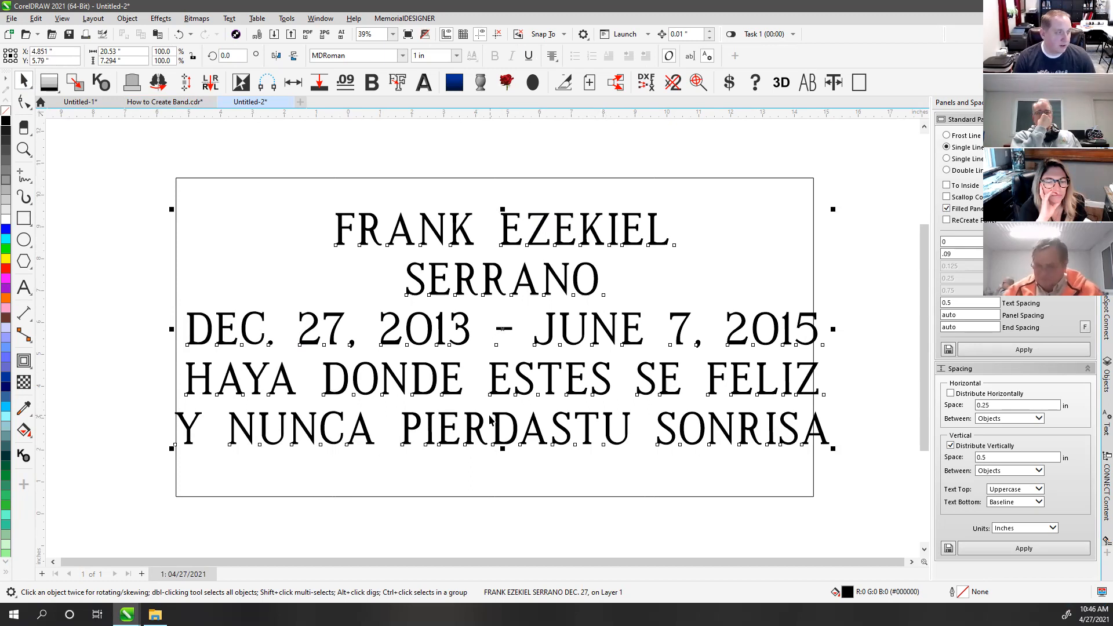
{"action": "key", "text": "ctrl"}
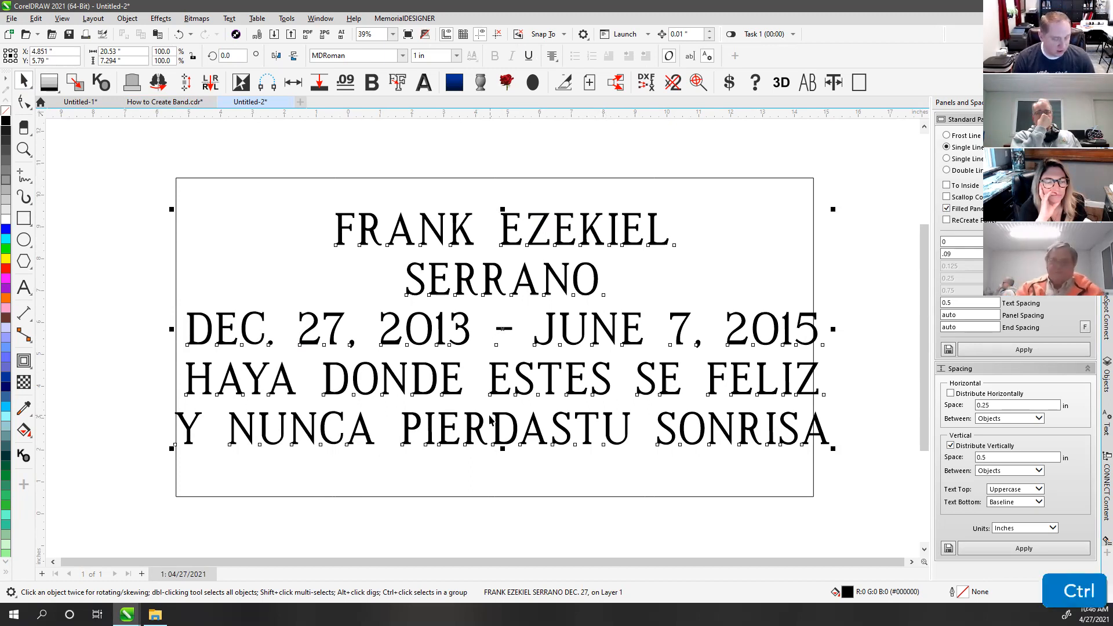
{"action": "key", "text": "ctrl+k"}
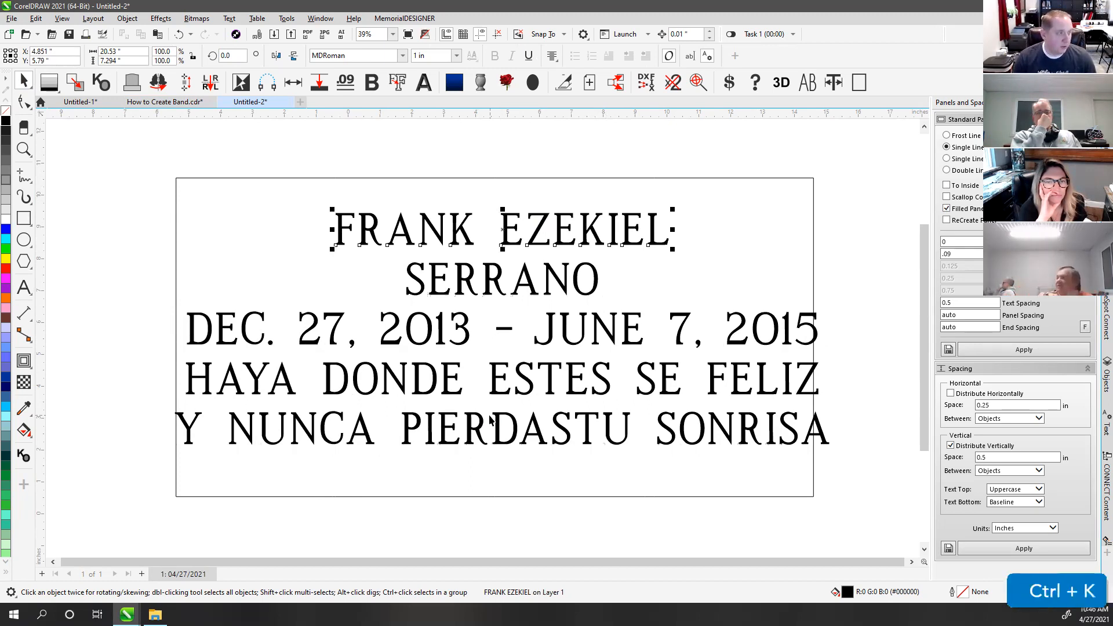
Step: Select the HAYA DONDE ESTES SE FELIZ line and highlight the second E of ESTES
{"action": "left_click", "coordinate": [346, 379]}
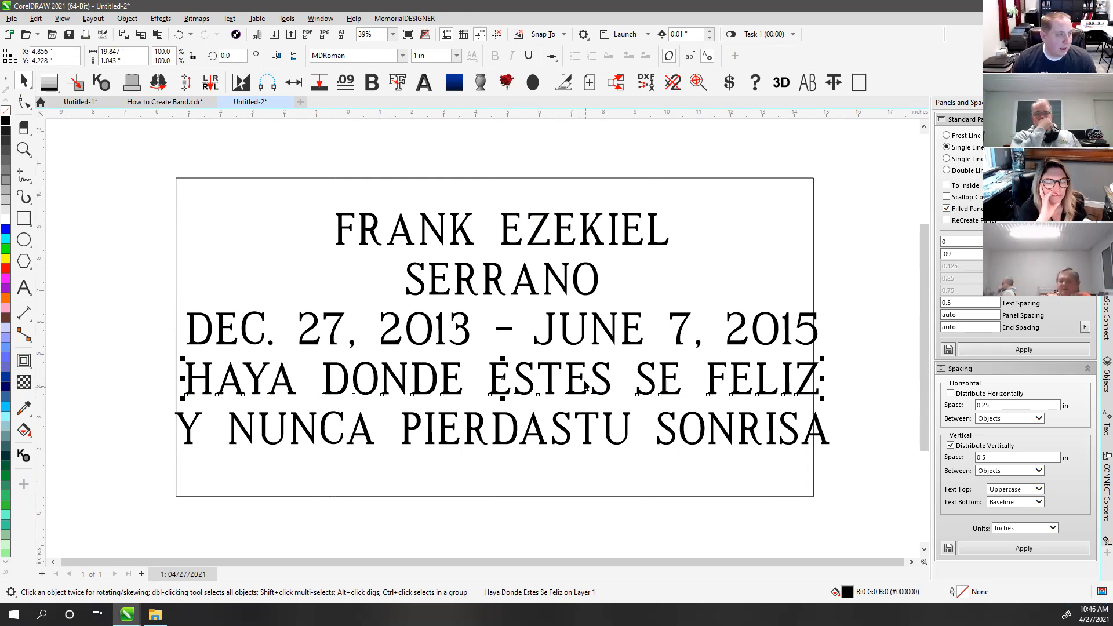
{"action": "left_click", "coordinate": [24, 287]}
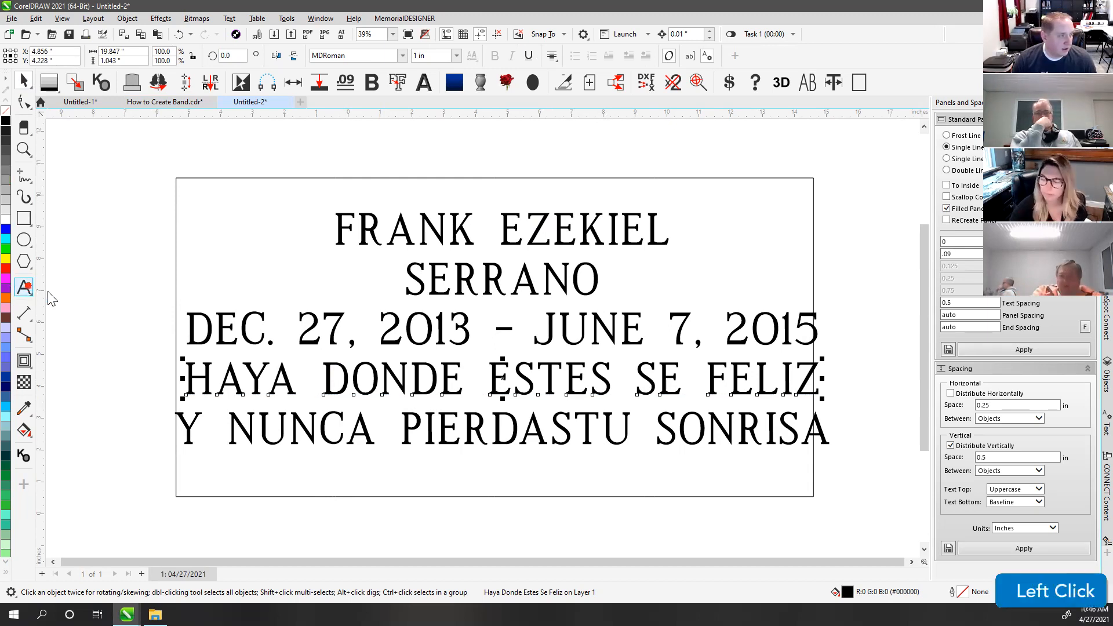
{"action": "left_click_drag", "start_coordinate": [591, 378], "coordinate": [566, 378]}
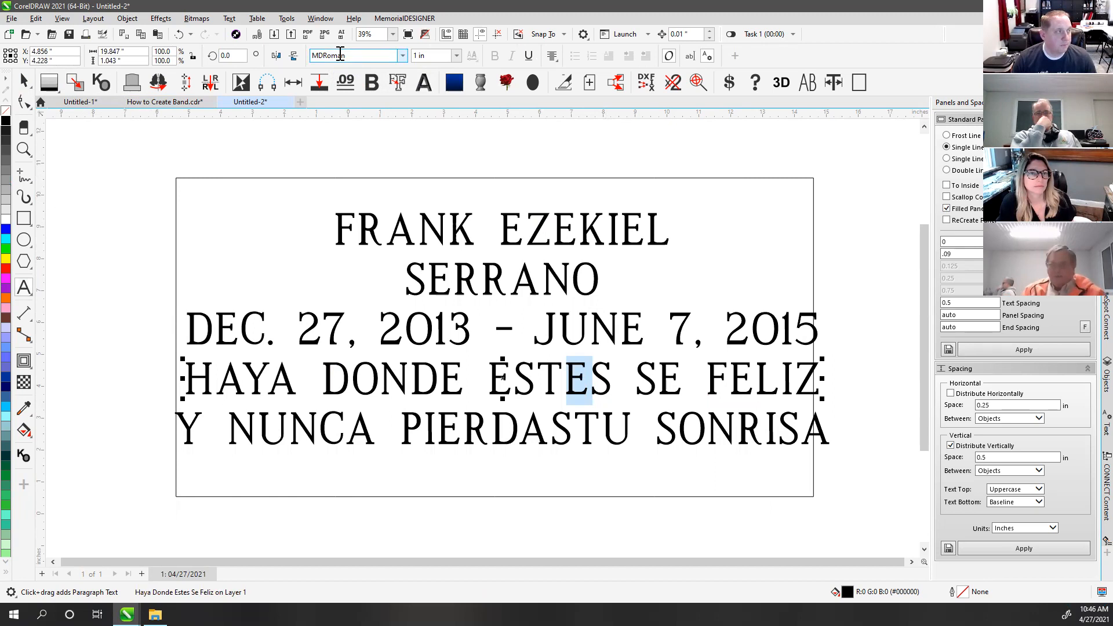
{"action": "left_click", "coordinate": [26, 79]}
Step: Set both epitaph lines in MLC Vermarco SKS and move them lower on the panel
{"action": "left_click_drag", "start_coordinate": [142, 349], "coordinate": [876, 482]}
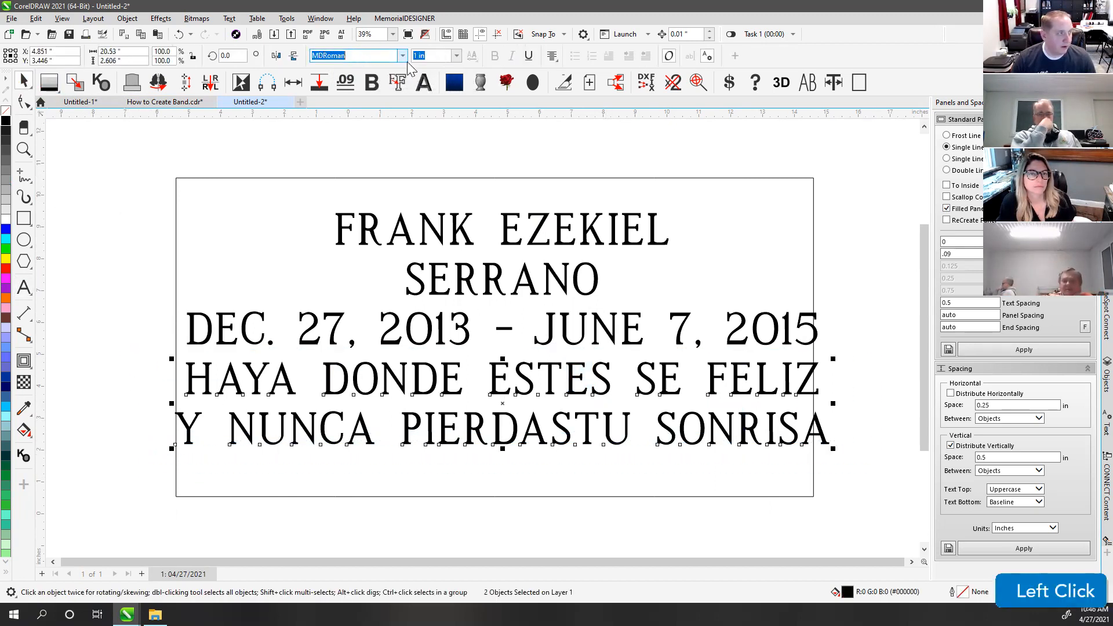
{"action": "type", "text": "MLC Art-Line CR"}
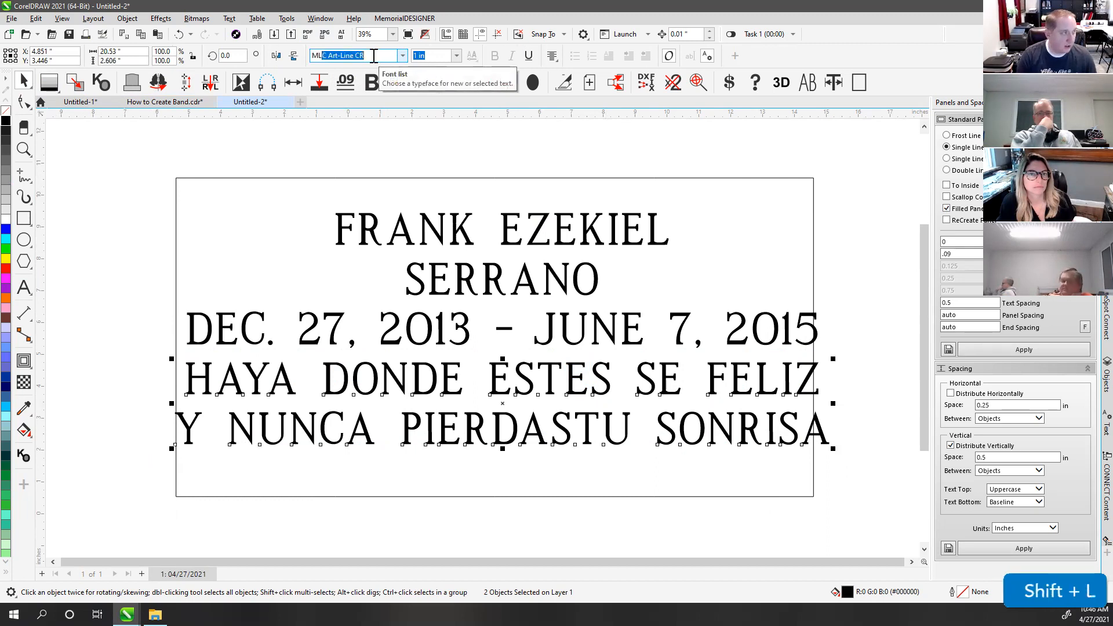
{"action": "left_click", "coordinate": [399, 55]}
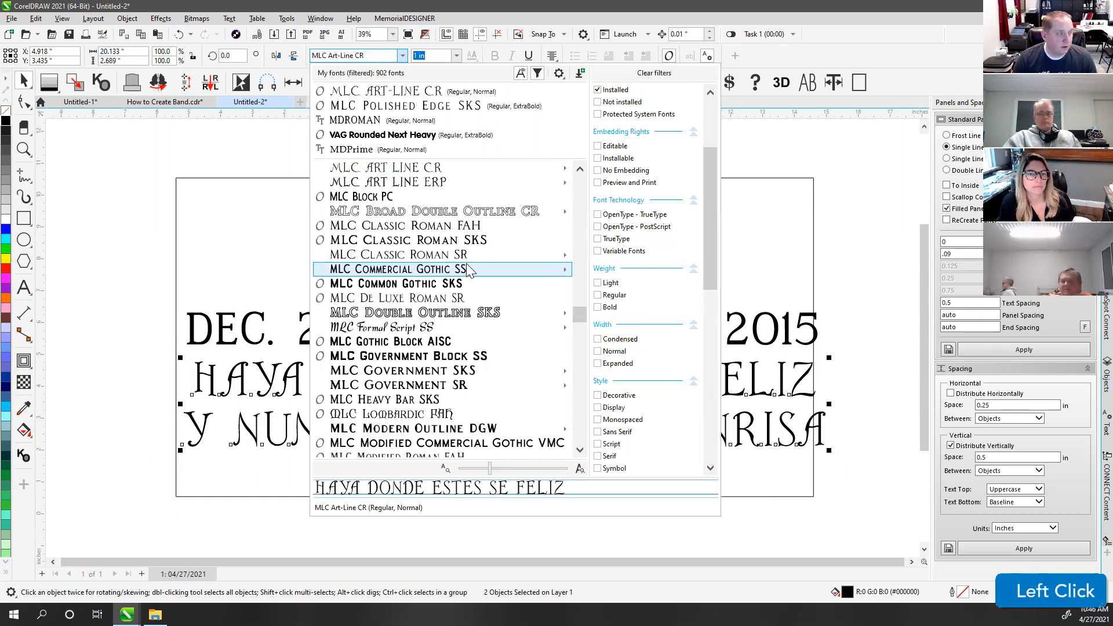
{"action": "scroll", "coordinate": [477, 317], "scroll_direction": "down", "scroll_amount": 1}
{"action": "scroll", "coordinate": [474, 317], "scroll_direction": "down", "scroll_amount": 4}
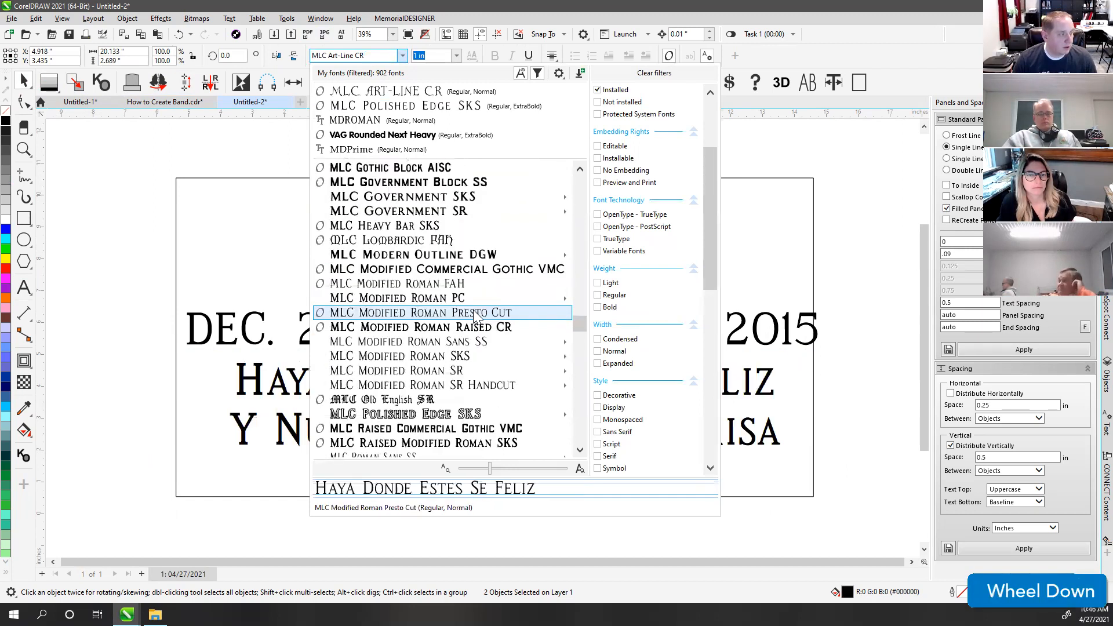
{"action": "scroll", "coordinate": [461, 359], "scroll_direction": "down", "scroll_amount": 3}
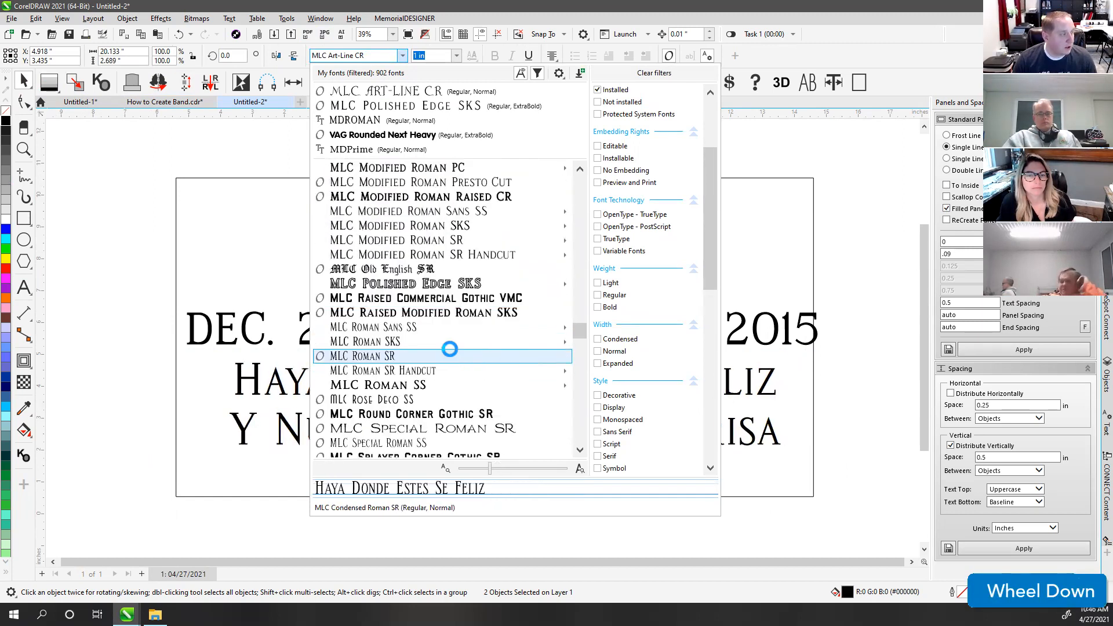
{"action": "mouse_move", "coordinate": [419, 381]}
{"action": "scroll", "coordinate": [418, 385], "scroll_direction": "down", "scroll_amount": 2}
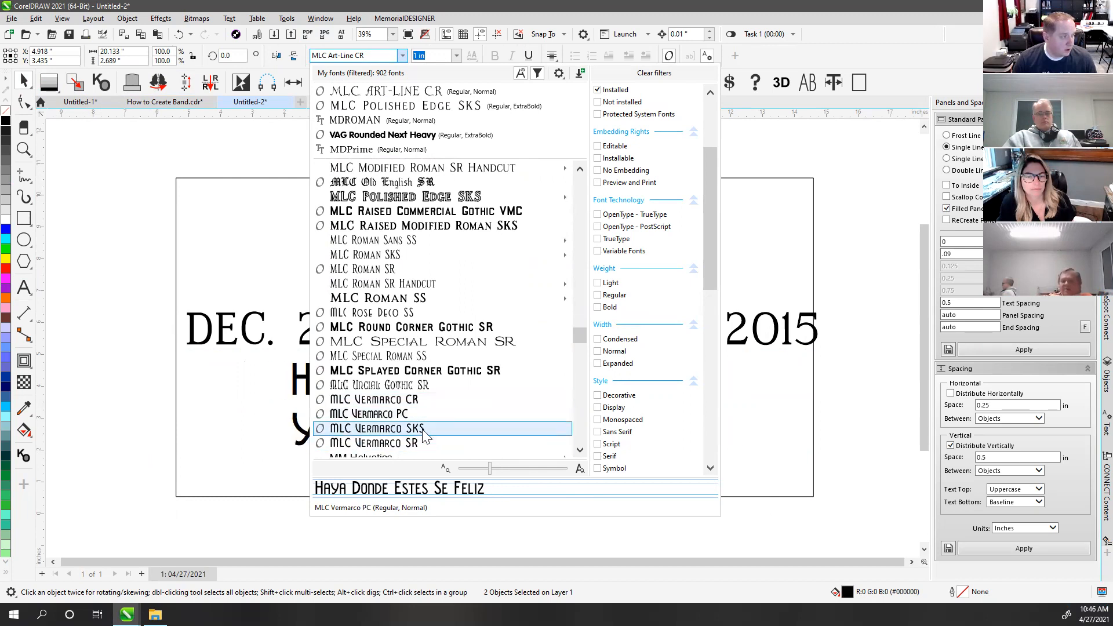
{"action": "left_click", "coordinate": [424, 432]}
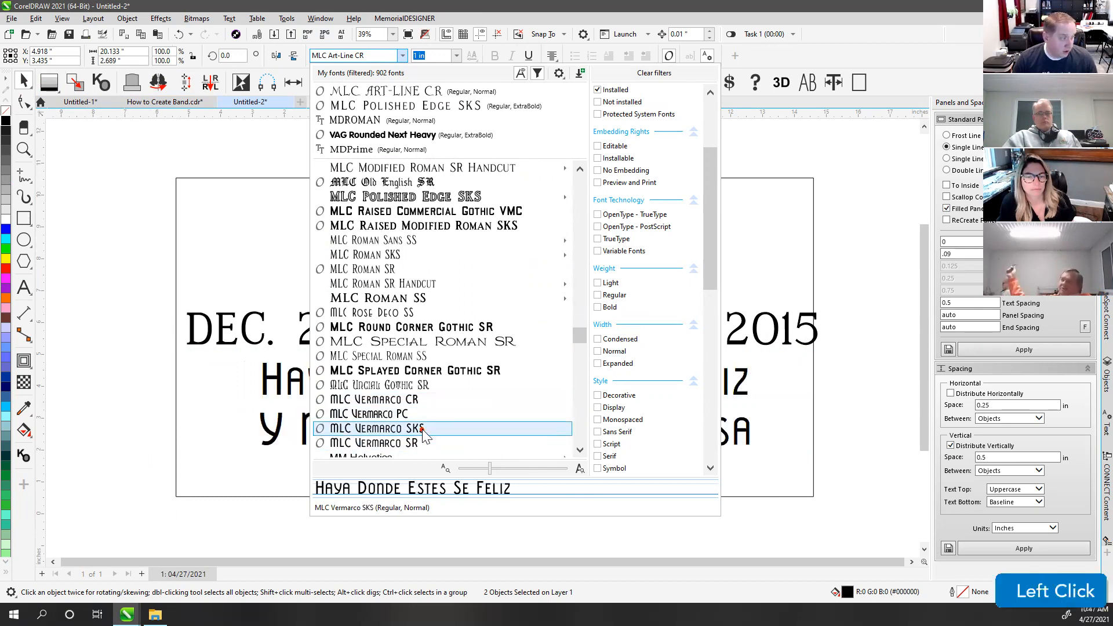
{"action": "left_click_drag", "start_coordinate": [461, 379], "coordinate": [464, 416]}
Step: Highlight the second E in Estes and search the web for 'alt accent co'
{"action": "left_click", "coordinate": [556, 524]}
{"action": "left_click", "coordinate": [542, 413]}
{"action": "left_click", "coordinate": [24, 287]}
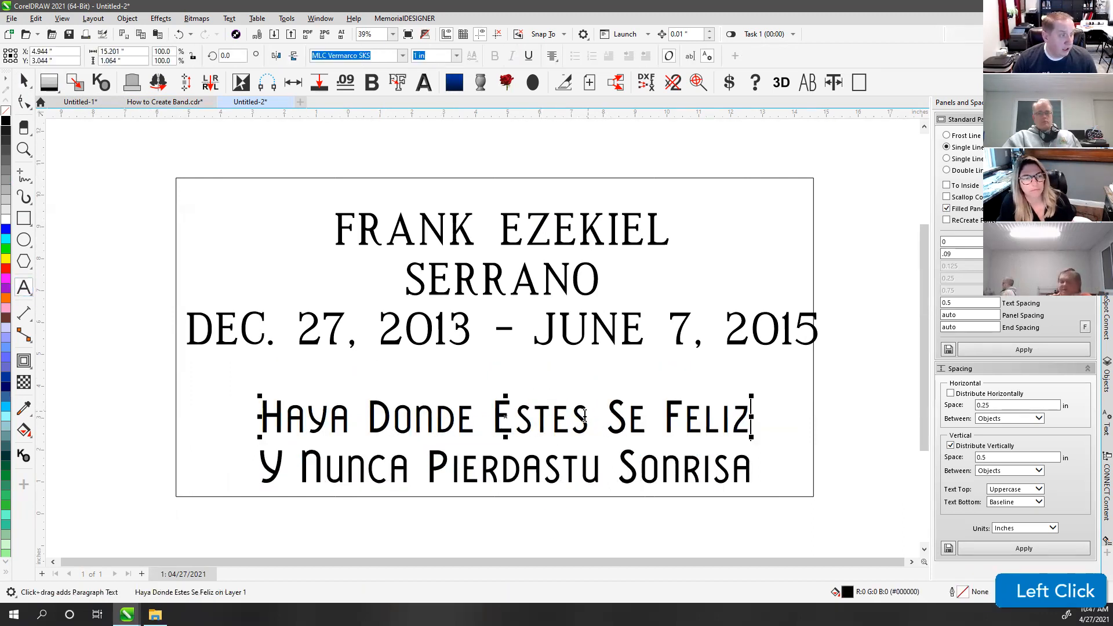
{"action": "left_click_drag", "start_coordinate": [552, 422], "coordinate": [571, 424]}
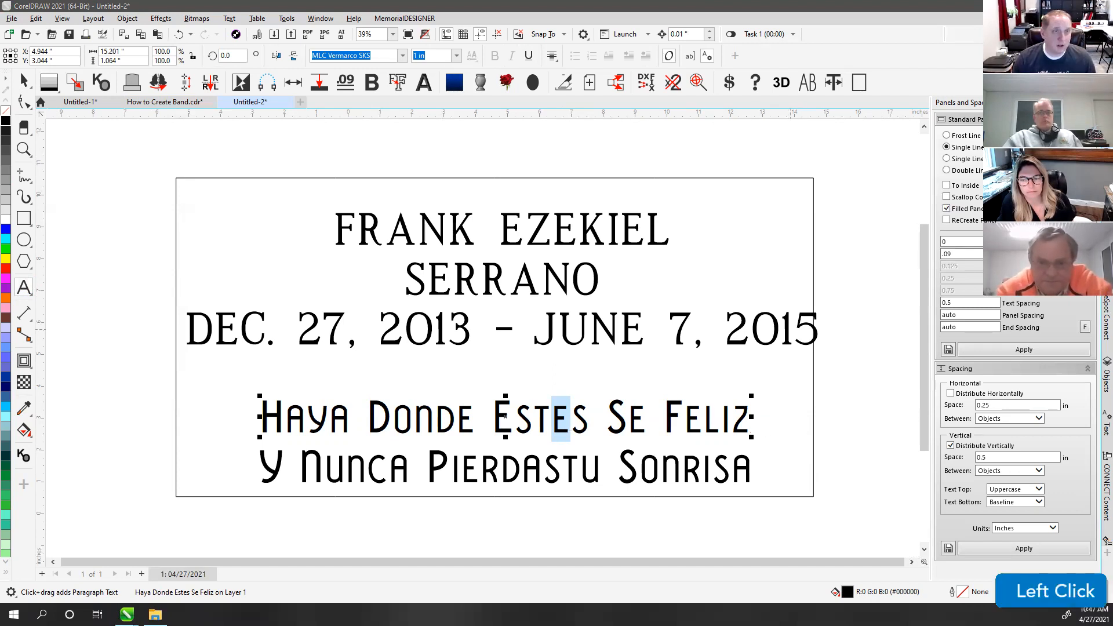
{"action": "type", "text": "alt accent co"}
{"action": "key", "text": "Return"}
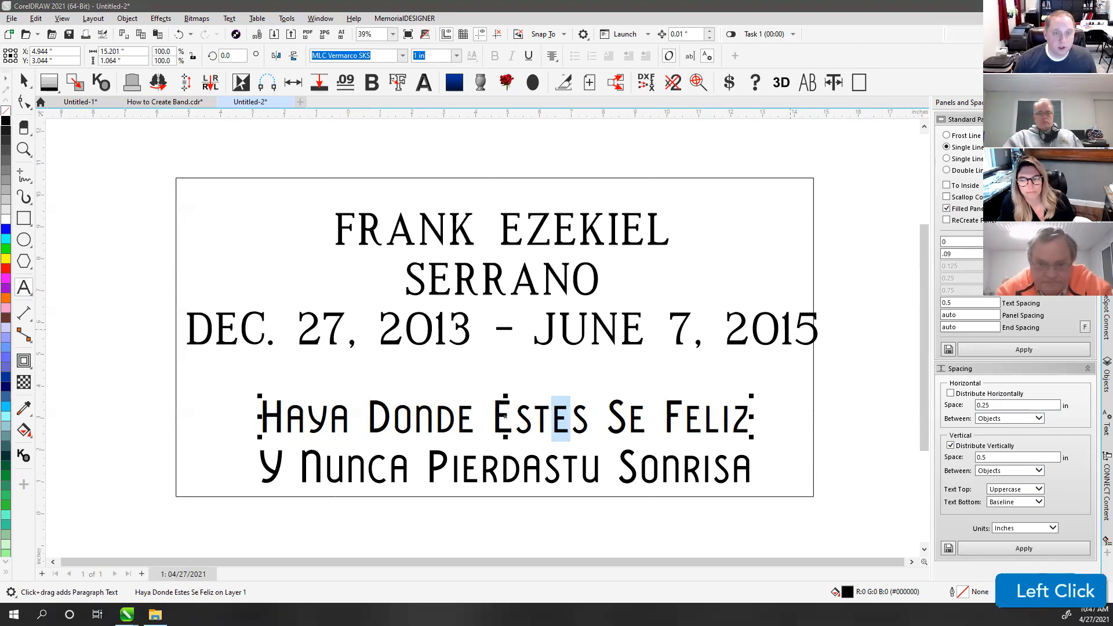
Step: Scroll the Alt-codes page to the accented letters table and find É with code 0201
{"action": "left_click_drag", "start_coordinate": [385, 0], "coordinate": [385, 6]}
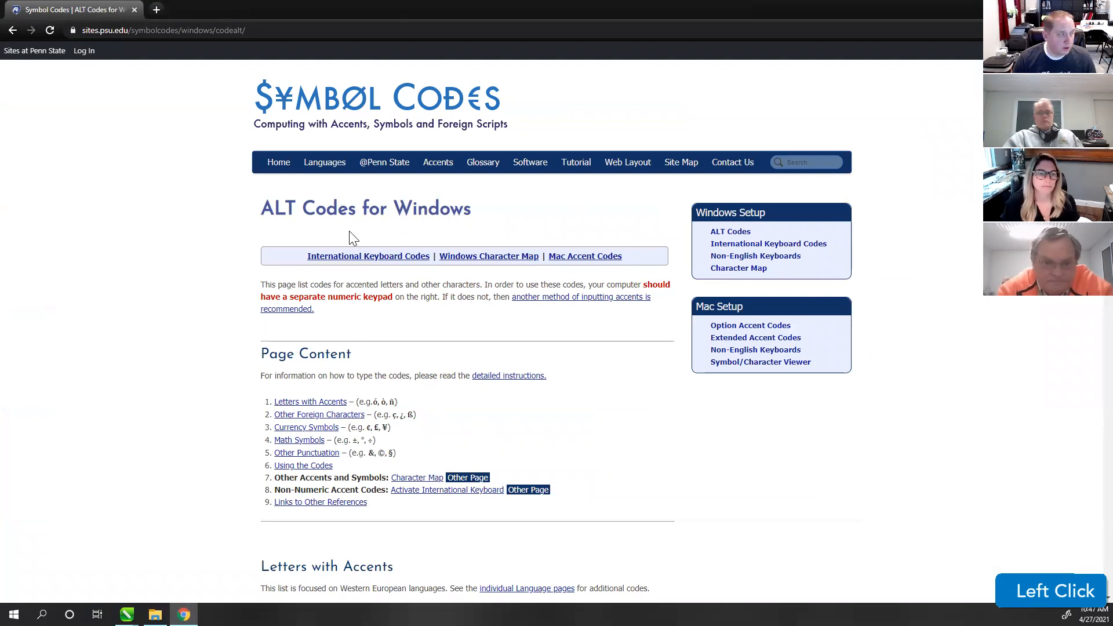
{"action": "scroll", "coordinate": [319, 227], "scroll_direction": "down", "scroll_amount": 3}
{"action": "scroll", "coordinate": [360, 321], "scroll_direction": "down", "scroll_amount": 2}
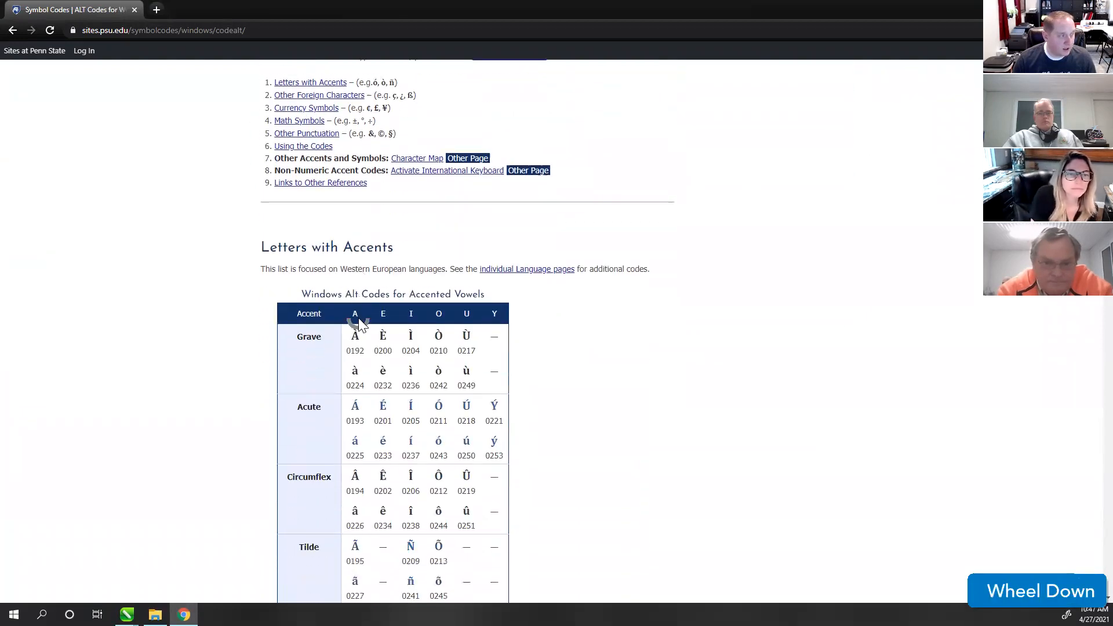
{"action": "scroll", "coordinate": [395, 290], "scroll_direction": "down", "scroll_amount": 2}
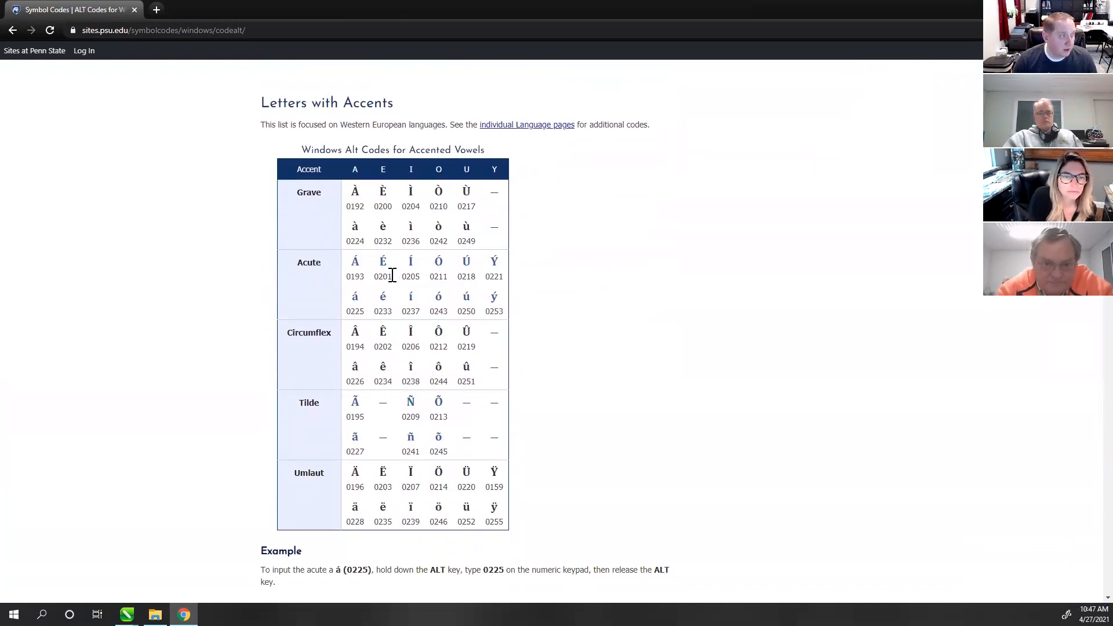
{"action": "left_click_drag", "start_coordinate": [392, 275], "coordinate": [378, 265]}
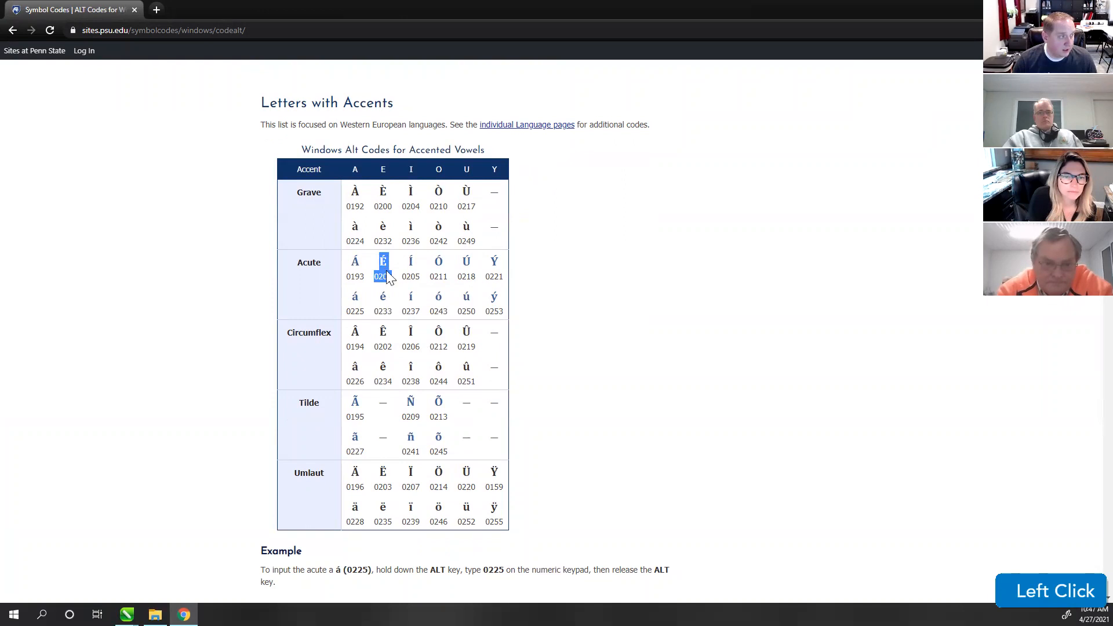
{"action": "left_click", "coordinate": [378, 279]}
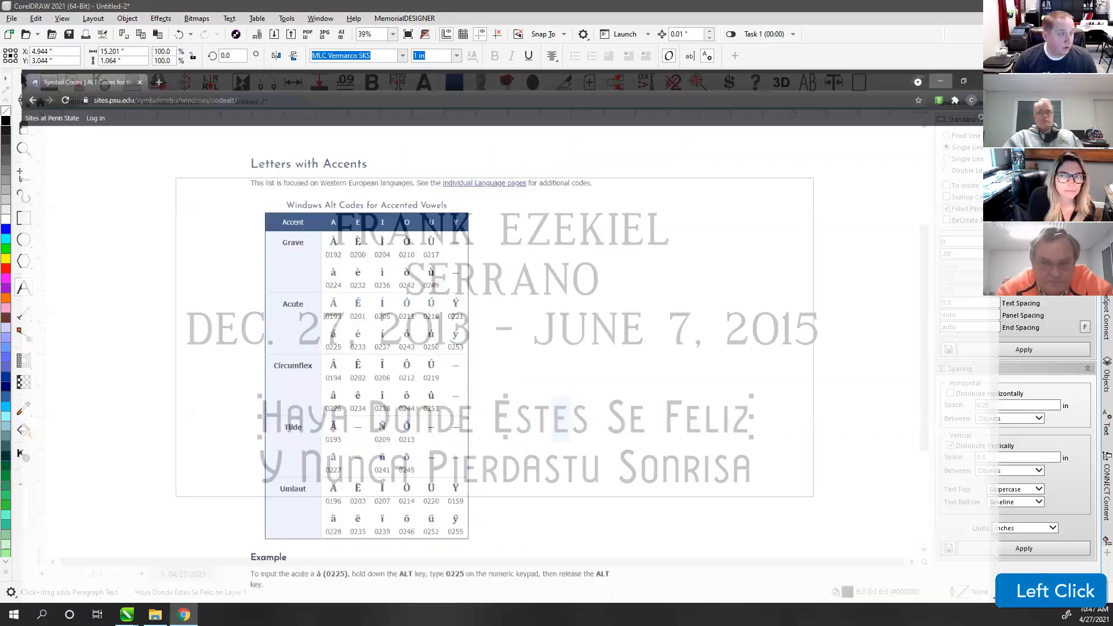
Step: Replace the second E in Estes with É using Alt code 0201
{"action": "left_click", "coordinate": [565, 417]}
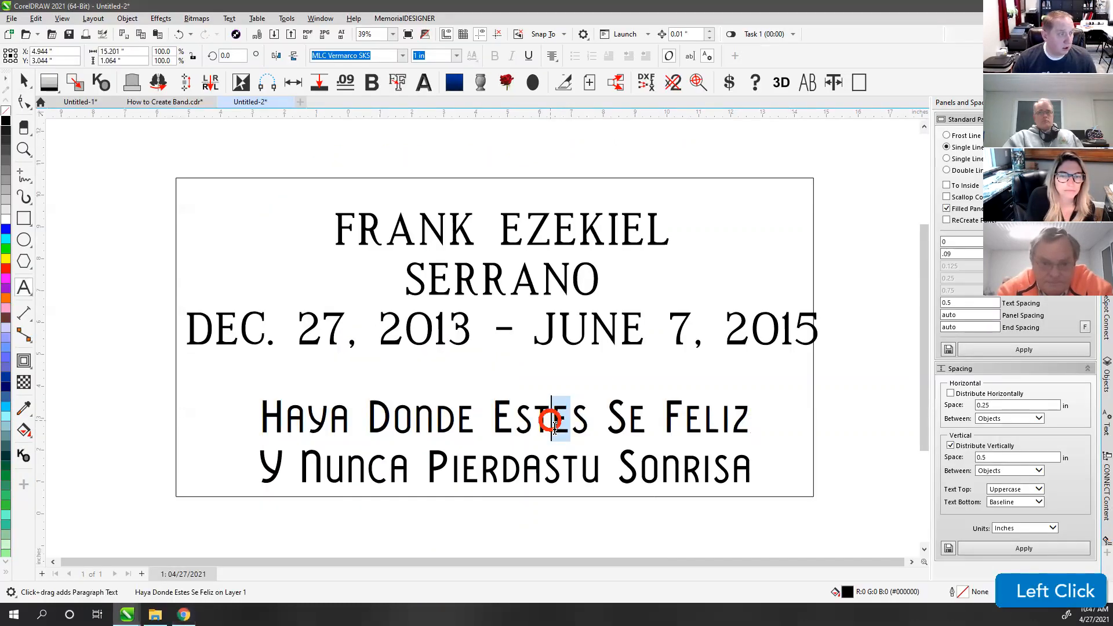
{"action": "left_click", "coordinate": [572, 422]}
{"action": "left_click", "coordinate": [566, 424]}
{"action": "left_click_drag", "start_coordinate": [555, 423], "coordinate": [565, 425]}
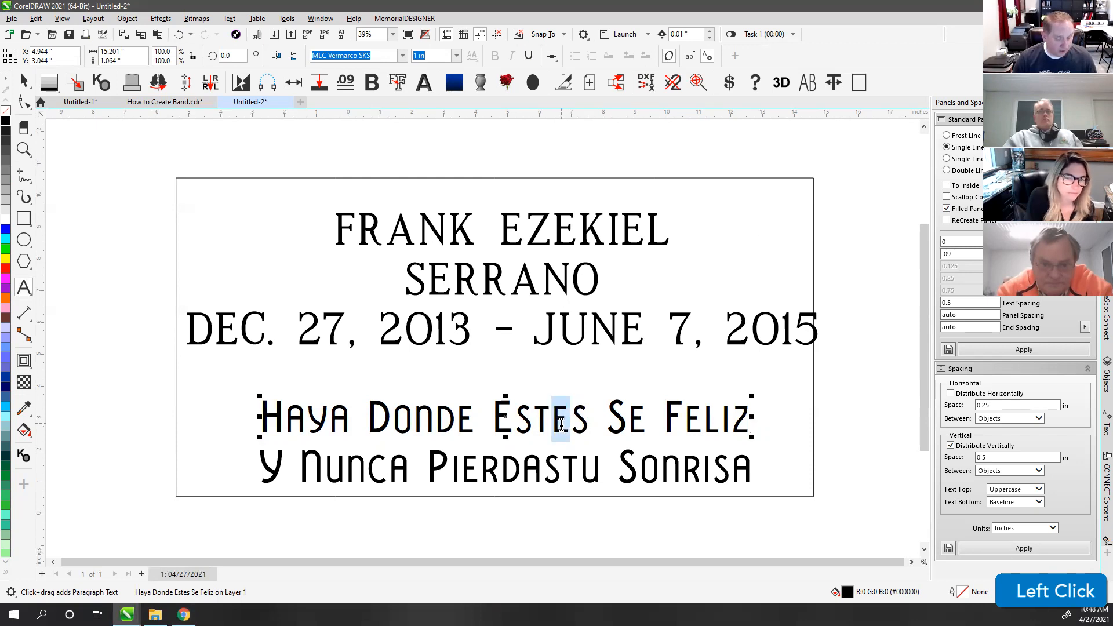
{"action": "key", "text": "alt"}
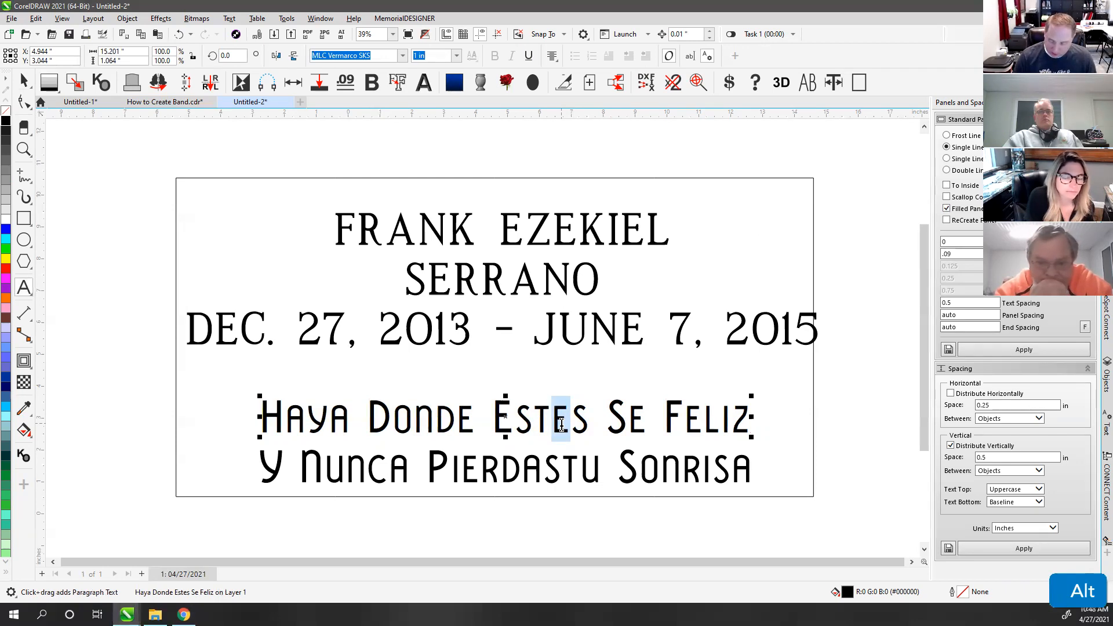
{"action": "key", "text": "alt+2"}
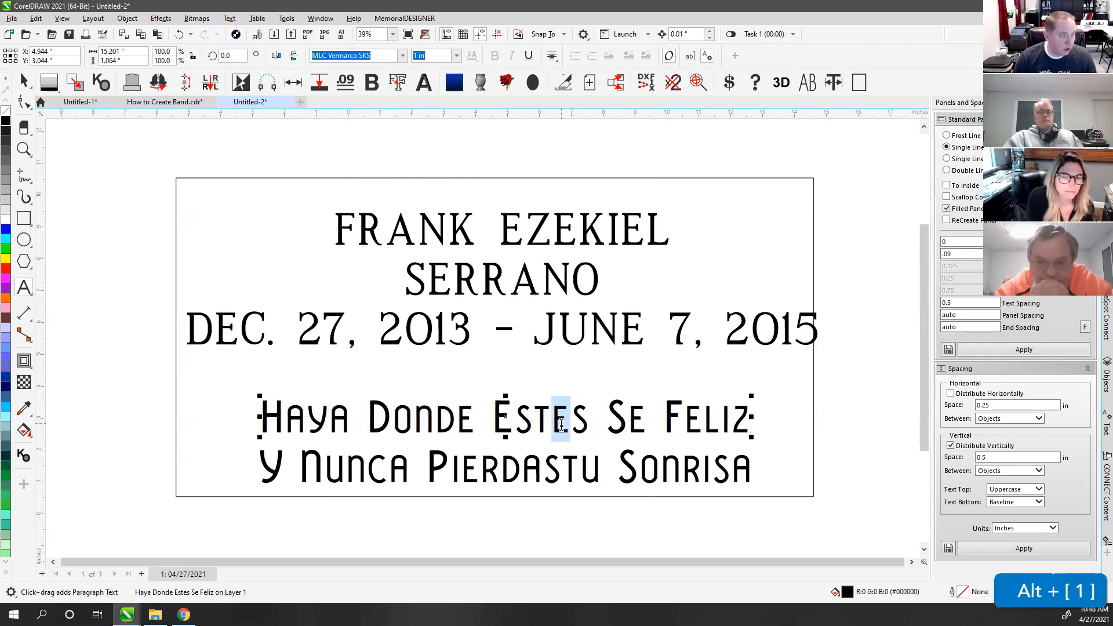
{"action": "type", "text": "É"}
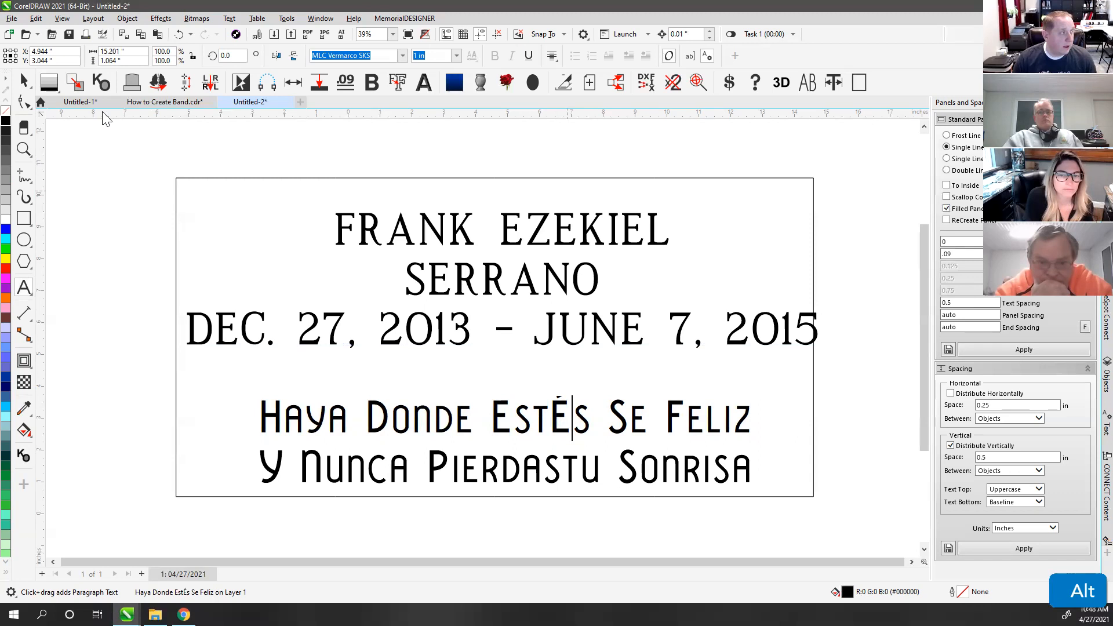
Step: Give the Haya Donde EstÉs Se Feliz line a black outline
{"action": "left_click", "coordinate": [557, 412]}
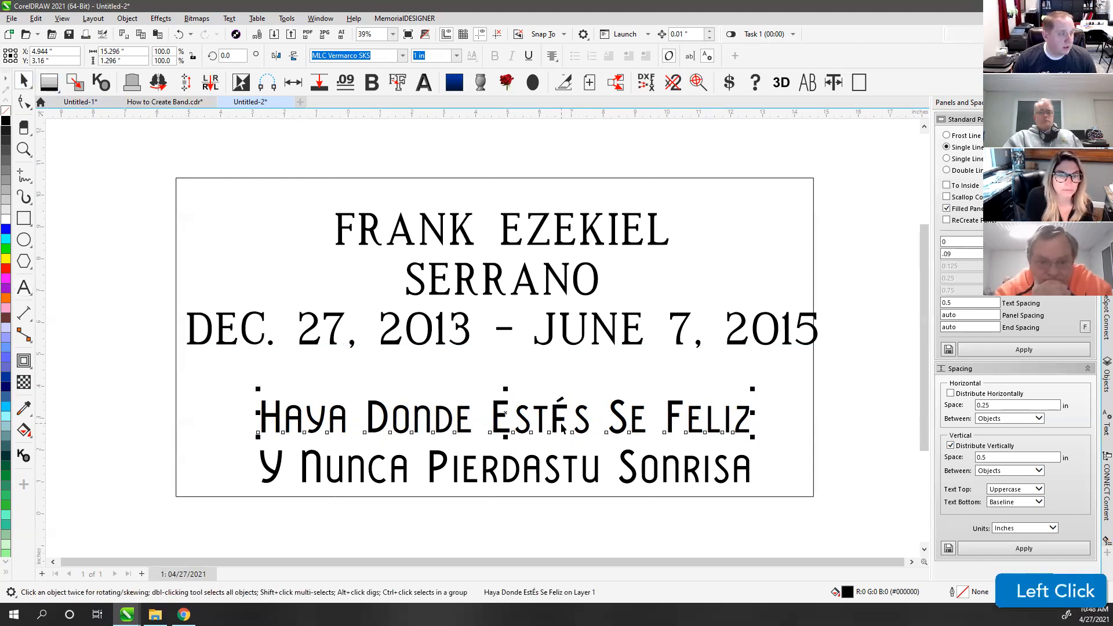
{"action": "right_click", "coordinate": [5, 112]}
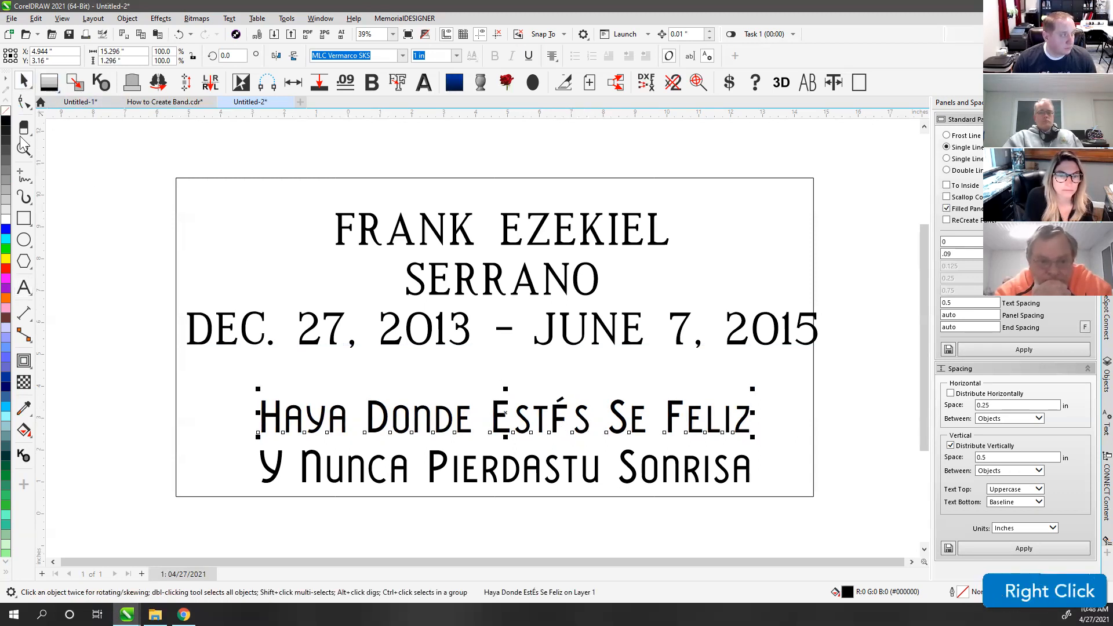
{"action": "right_click", "coordinate": [5, 122]}
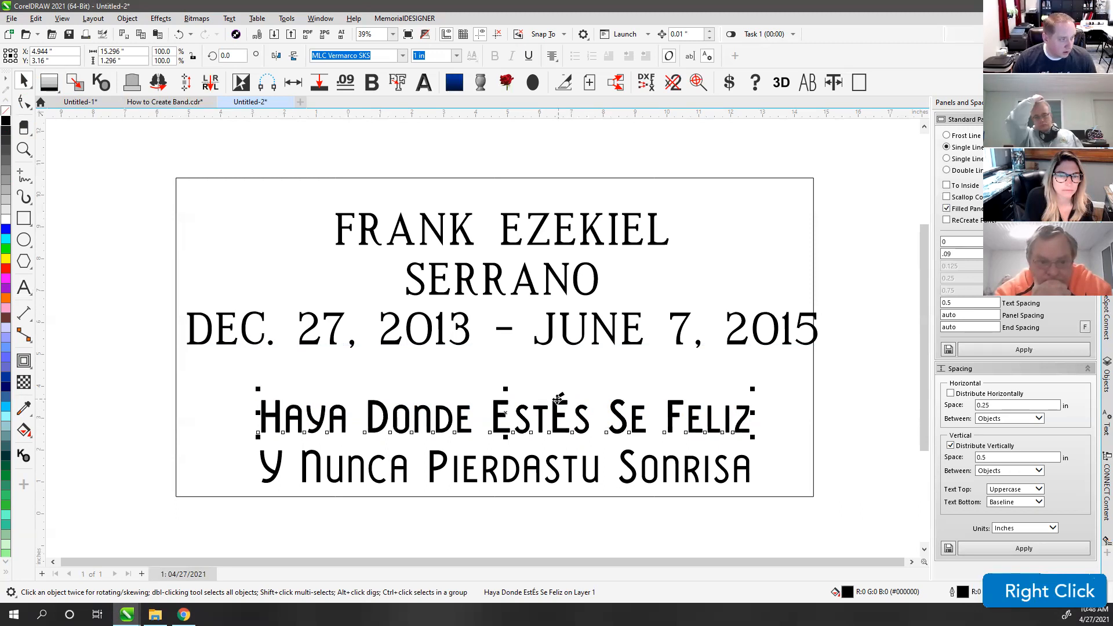
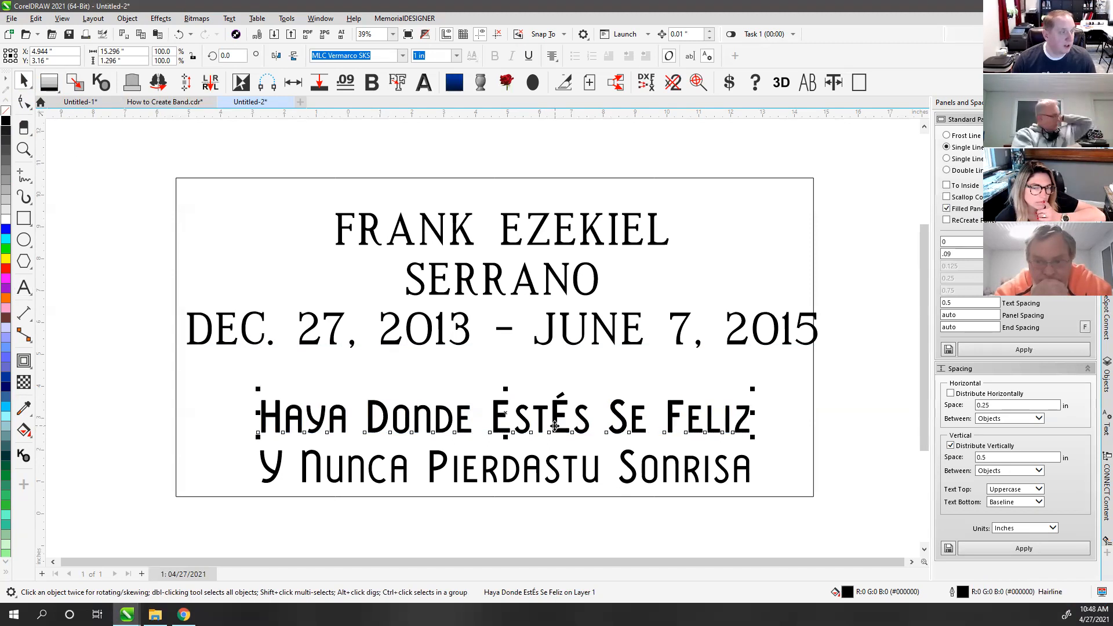
Step: Remove the outline from the Haya Donde EstÉs Se Feliz line, keeping only its black fill
{"action": "scroll", "coordinate": [554, 429], "scroll_direction": "up", "scroll_amount": 2}
{"action": "scroll", "coordinate": [484, 335], "scroll_direction": "up", "scroll_amount": 3}
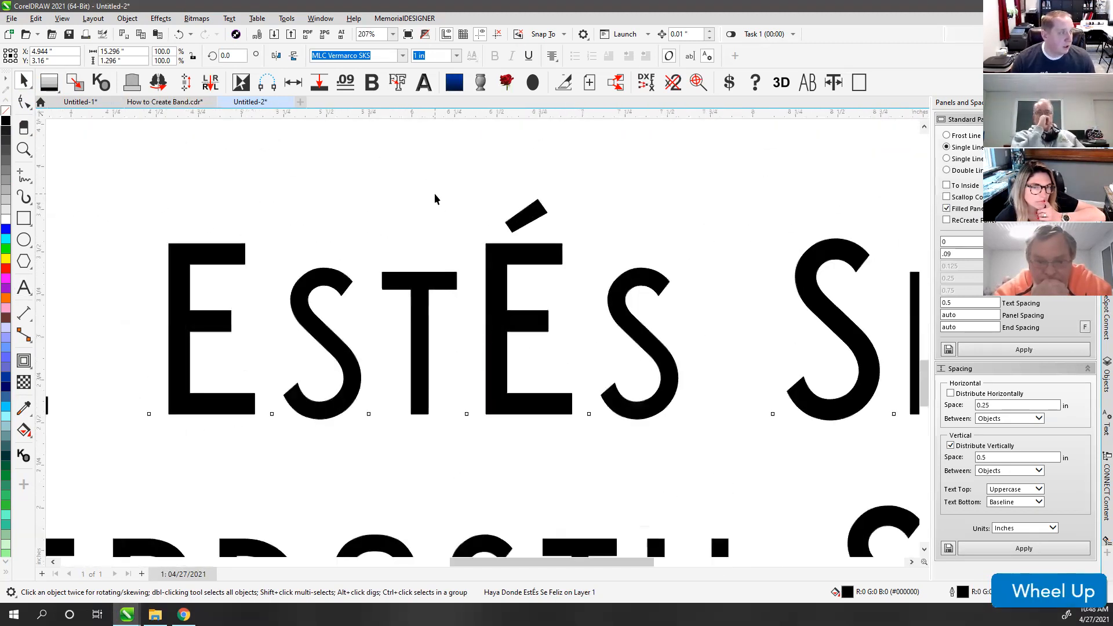
{"action": "left_click", "coordinate": [514, 222]}
{"action": "left_click", "coordinate": [513, 224]}
{"action": "left_click", "coordinate": [503, 218]}
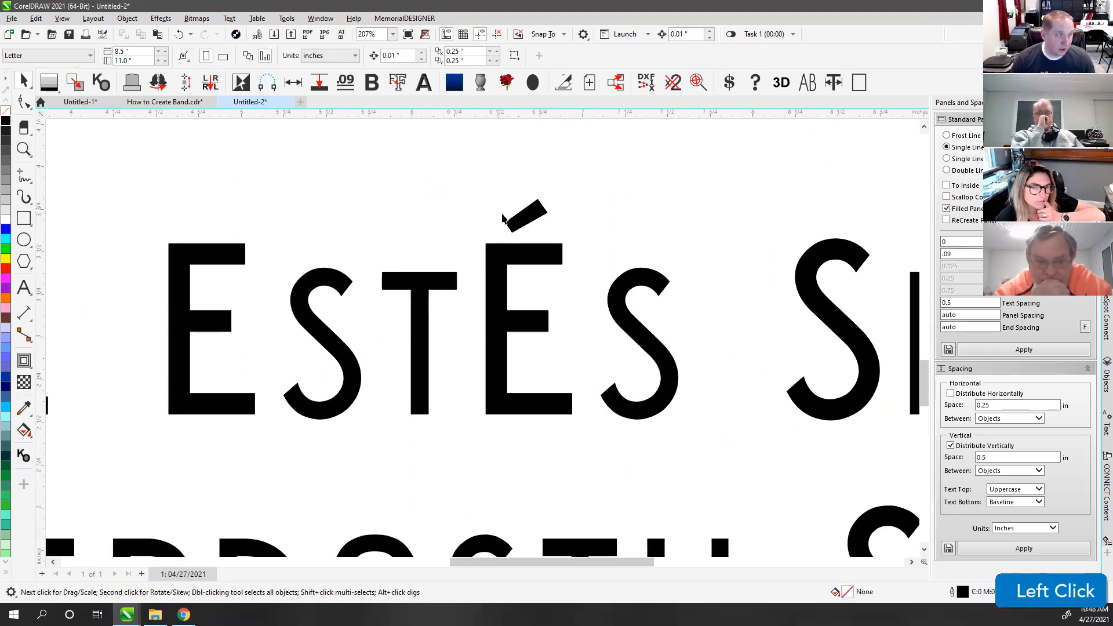
{"action": "left_click", "coordinate": [514, 218]}
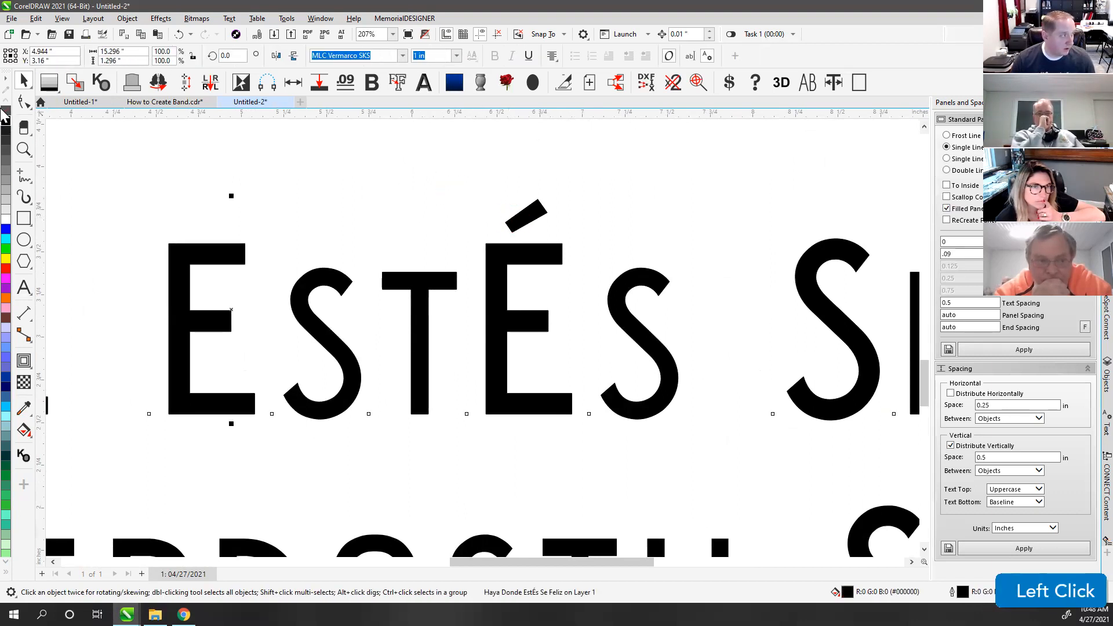
{"action": "right_click", "coordinate": [6, 112]}
{"action": "left_click", "coordinate": [460, 174]}
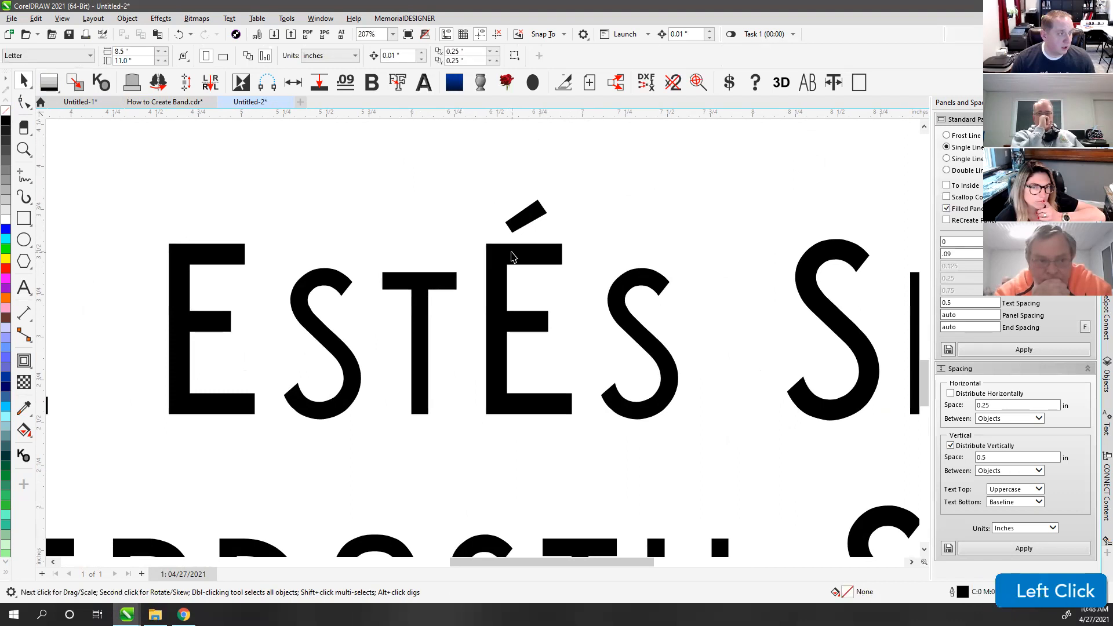
Step: Zoom in to inspect the epitaph and reselect the Haya Donde EstÉs Se Feliz line
{"action": "scroll", "coordinate": [484, 348], "scroll_direction": "down", "scroll_amount": 2}
{"action": "scroll", "coordinate": [484, 348], "scroll_direction": "down", "scroll_amount": 1}
{"action": "scroll", "coordinate": [481, 339], "scroll_direction": "up", "scroll_amount": 5}
{"action": "scroll", "coordinate": [484, 345], "scroll_direction": "down", "scroll_amount": 10}
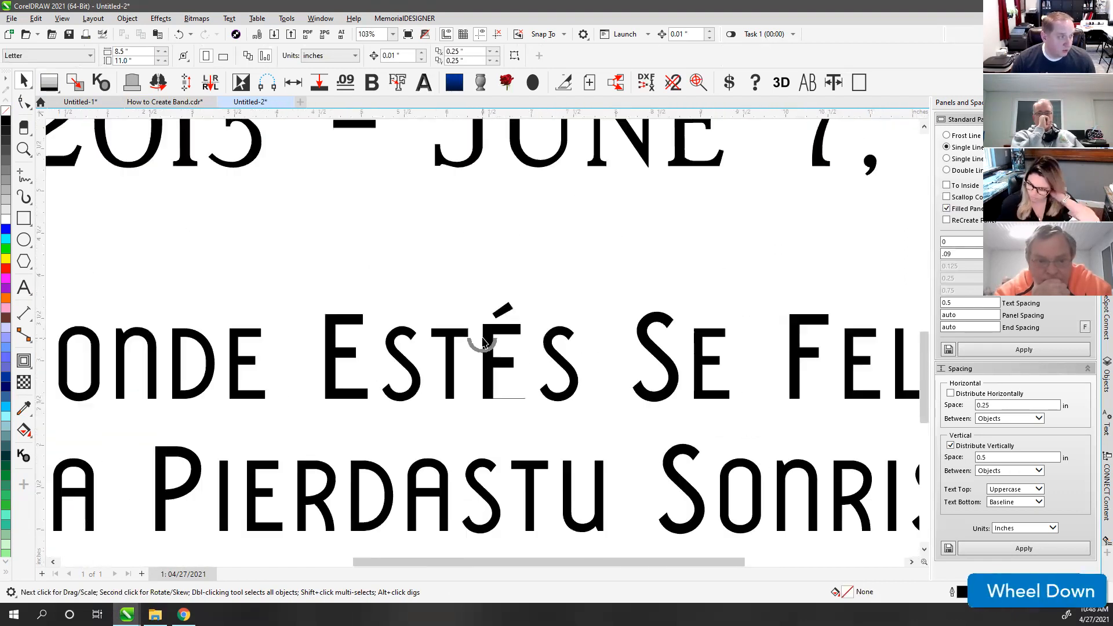
{"action": "scroll", "coordinate": [487, 347], "scroll_direction": "up", "scroll_amount": 6}
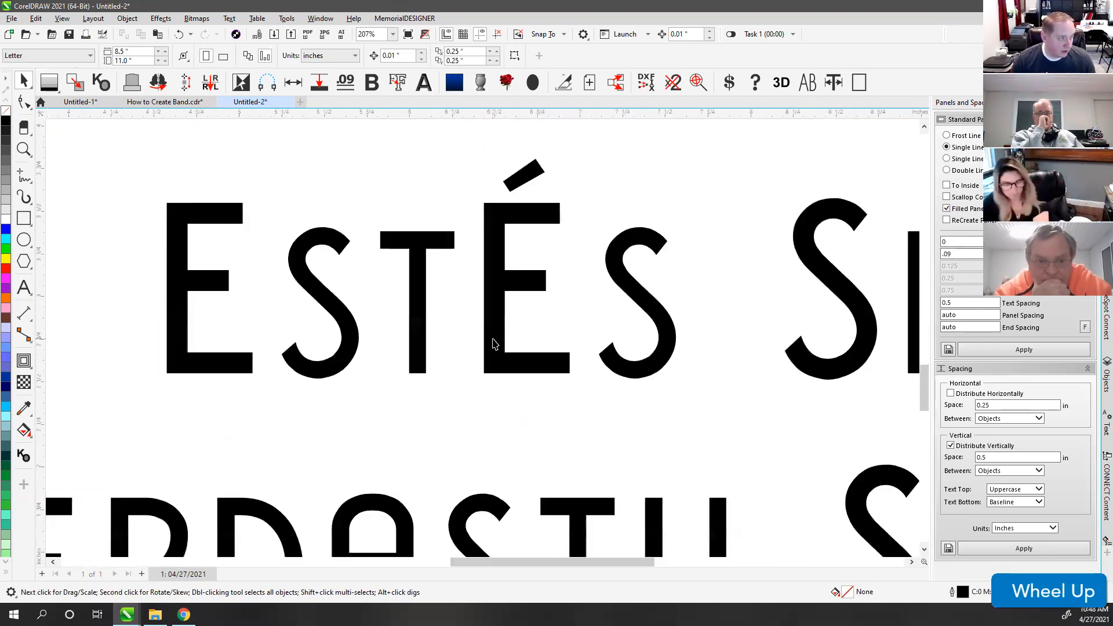
{"action": "scroll", "coordinate": [484, 343], "scroll_direction": "down", "scroll_amount": 1}
{"action": "scroll", "coordinate": [484, 343], "scroll_direction": "up", "scroll_amount": 2}
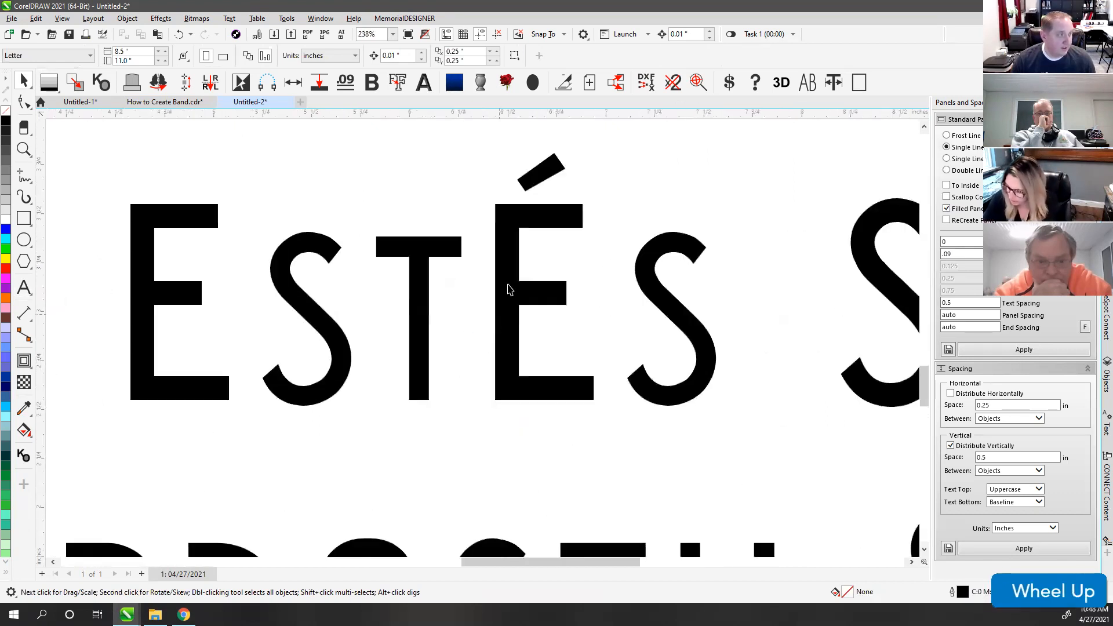
{"action": "scroll", "coordinate": [485, 343], "scroll_direction": "down", "scroll_amount": 2}
{"action": "scroll", "coordinate": [484, 343], "scroll_direction": "down", "scroll_amount": 4}
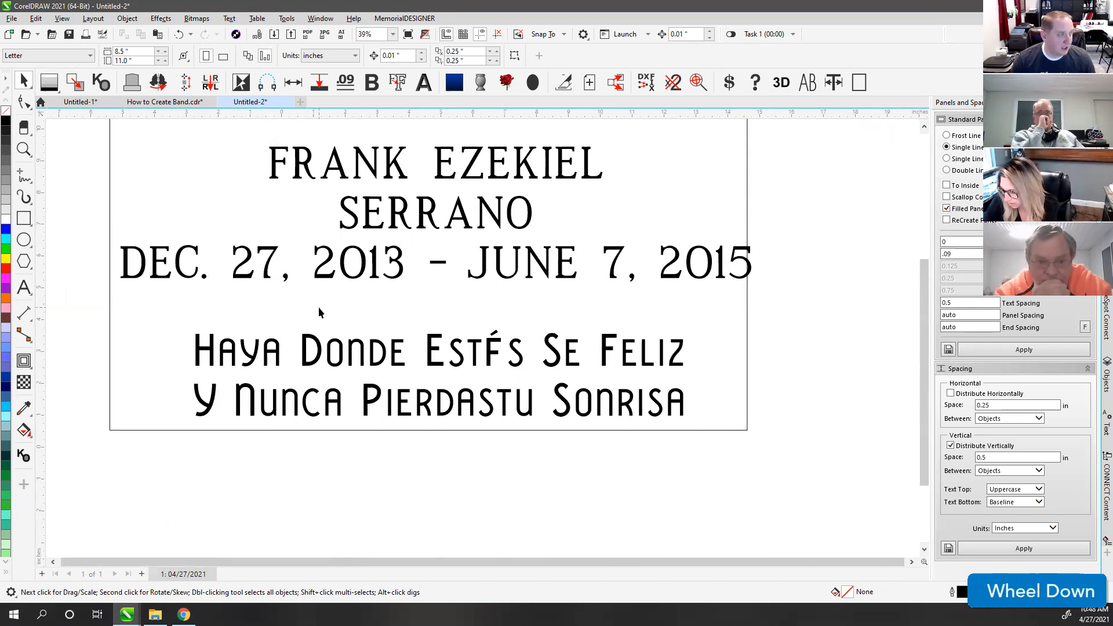
{"action": "left_click", "coordinate": [431, 345]}
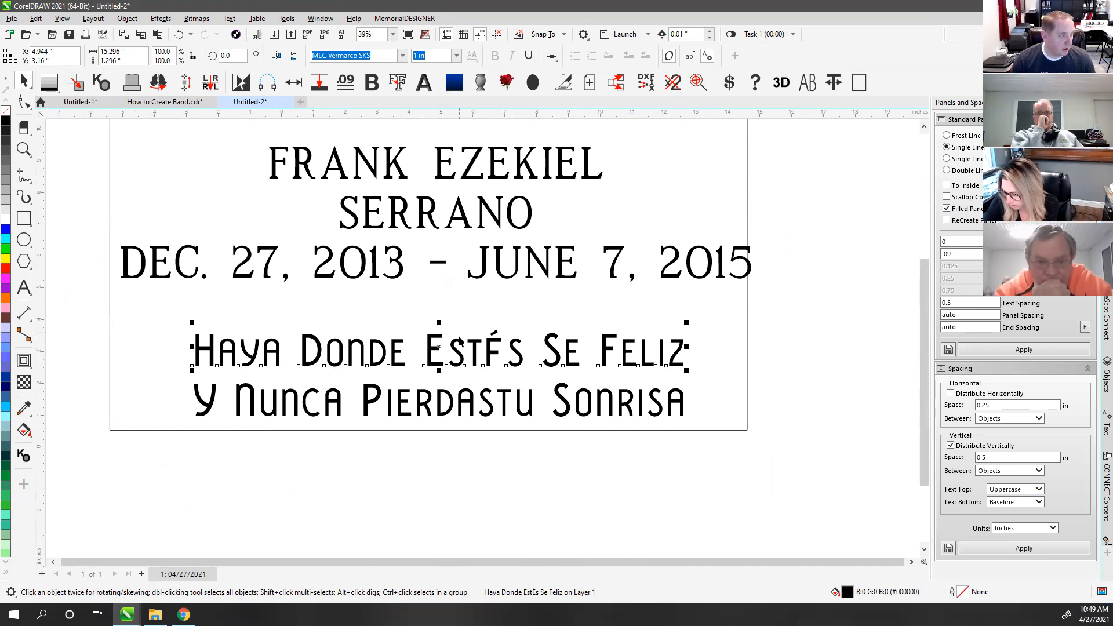
{"action": "scroll", "coordinate": [460, 354], "scroll_direction": "up", "scroll_amount": 5}
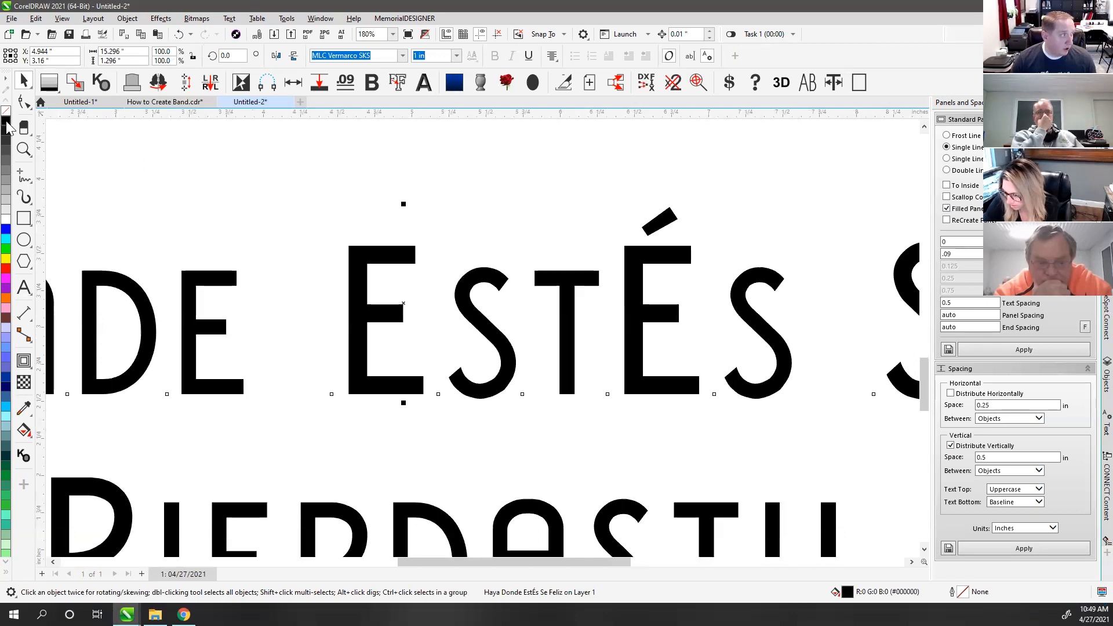
{"action": "scroll", "coordinate": [597, 309], "scroll_direction": "down", "scroll_amount": 2}
{"action": "scroll", "coordinate": [485, 336], "scroll_direction": "up", "scroll_amount": 3}
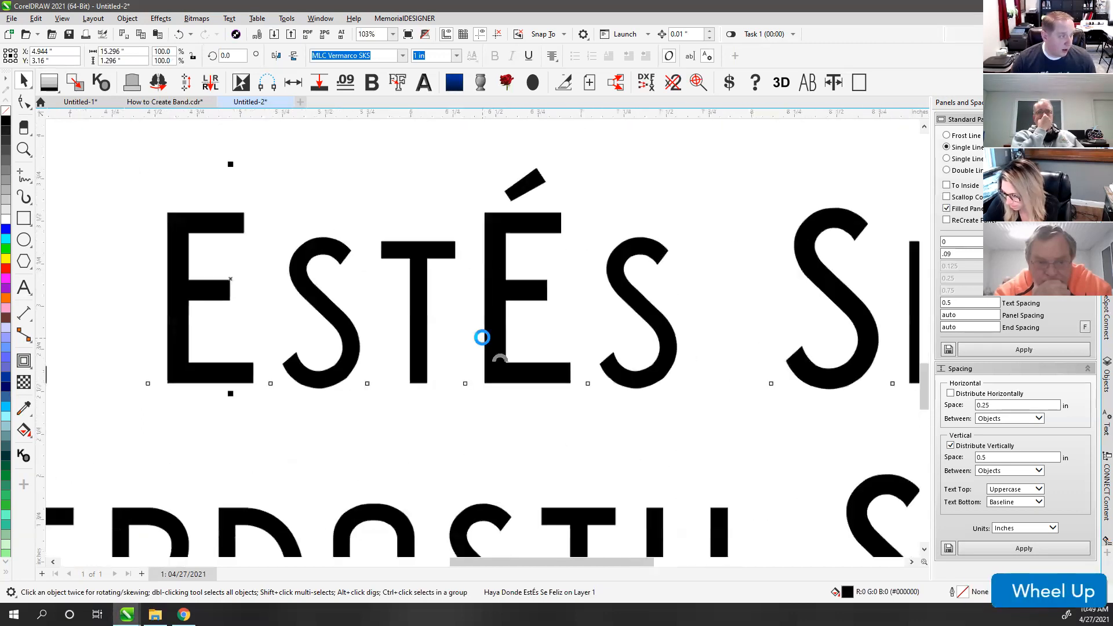
{"action": "scroll", "coordinate": [490, 331], "scroll_direction": "down", "scroll_amount": 1}
{"action": "scroll", "coordinate": [511, 342], "scroll_direction": "down", "scroll_amount": 2}
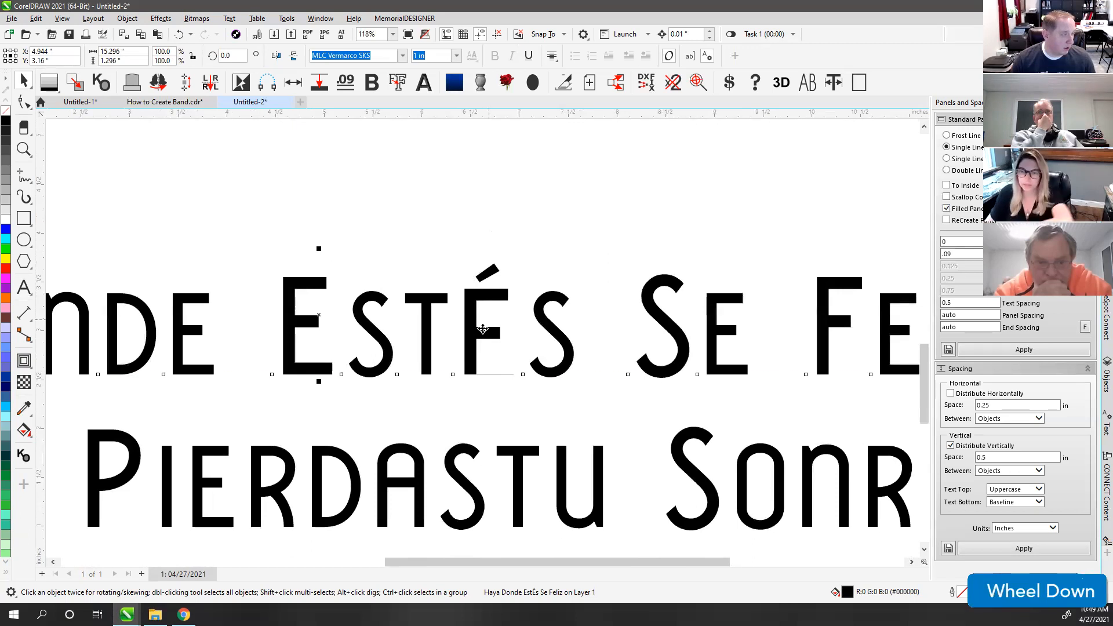
{"action": "scroll", "coordinate": [452, 337], "scroll_direction": "up", "scroll_amount": 5}
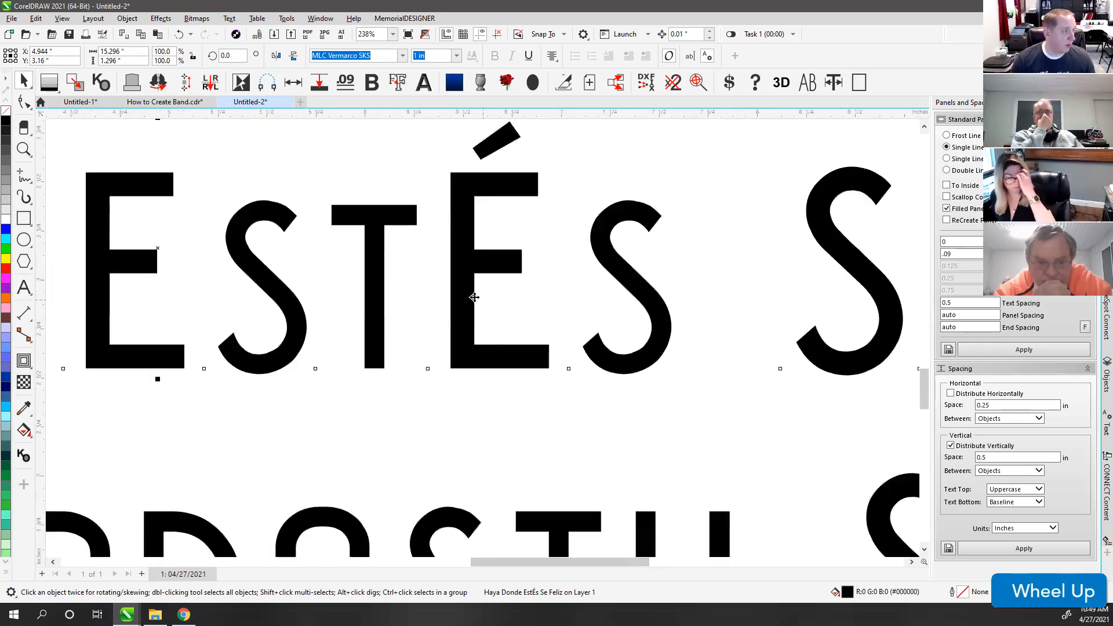
{"action": "scroll", "coordinate": [474, 298], "scroll_direction": "down", "scroll_amount": 2}
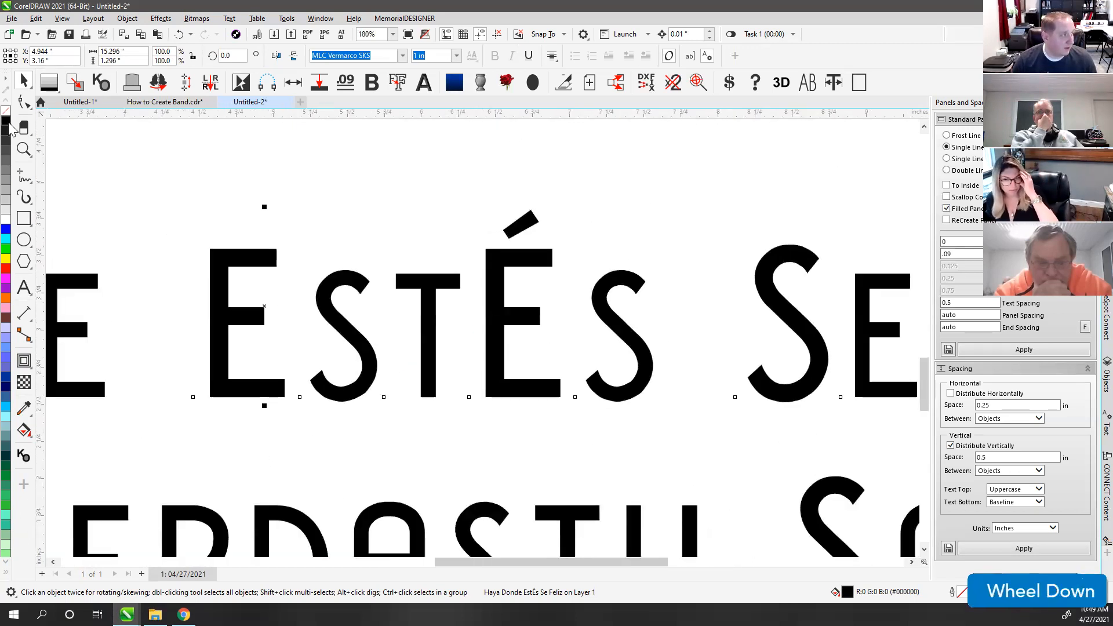
{"action": "scroll", "coordinate": [482, 337], "scroll_direction": "down", "scroll_amount": 2}
{"action": "scroll", "coordinate": [482, 337], "scroll_direction": "down", "scroll_amount": 3}
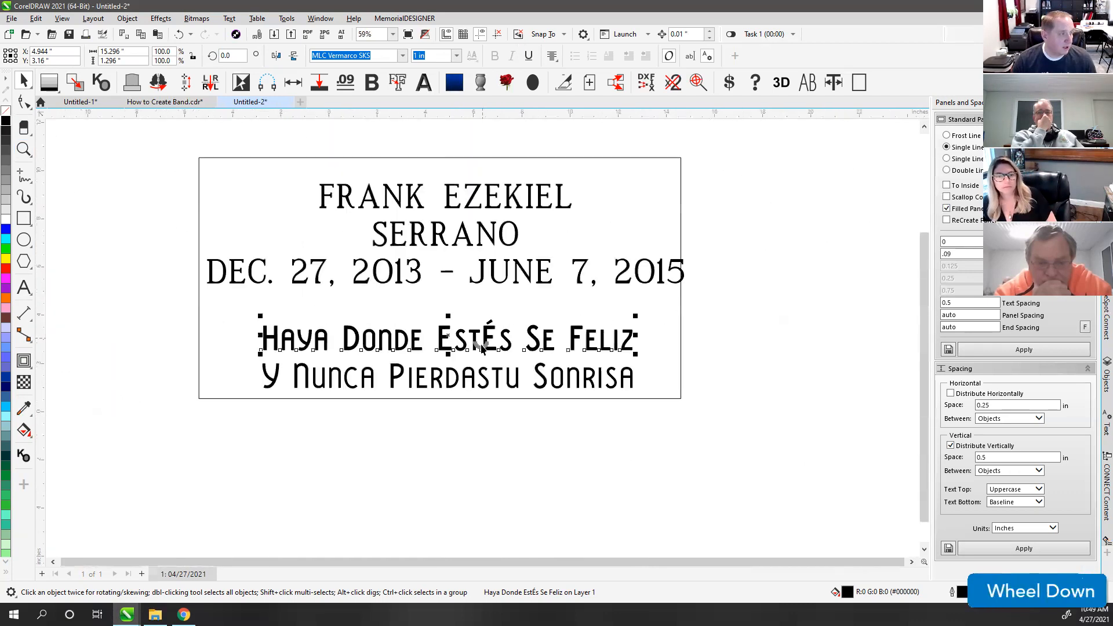
{"action": "scroll", "coordinate": [479, 340], "scroll_direction": "up", "scroll_amount": 3}
{"action": "scroll", "coordinate": [480, 303], "scroll_direction": "down", "scroll_amount": 2}
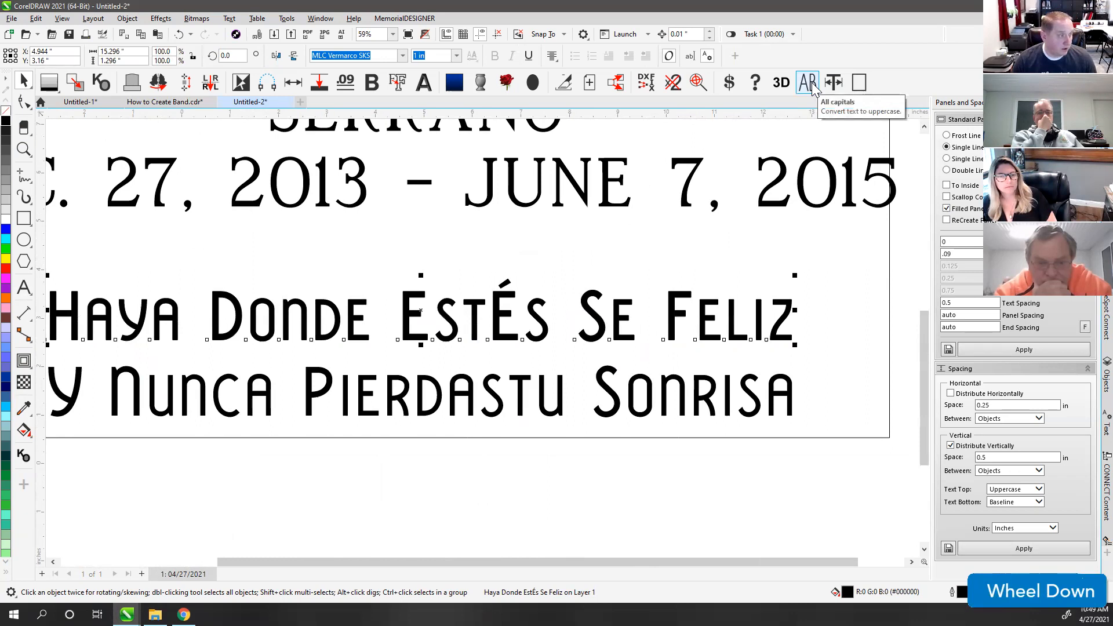
Step: Set the first epitaph line in all capitals
{"action": "left_click", "coordinate": [808, 83]}
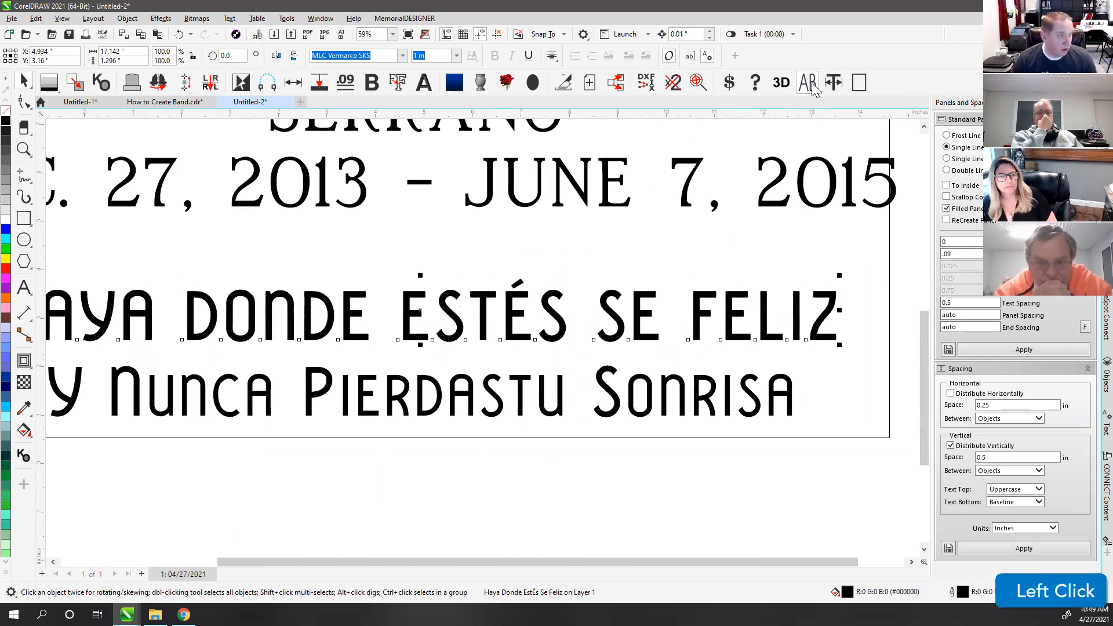
{"action": "left_click", "coordinate": [530, 311]}
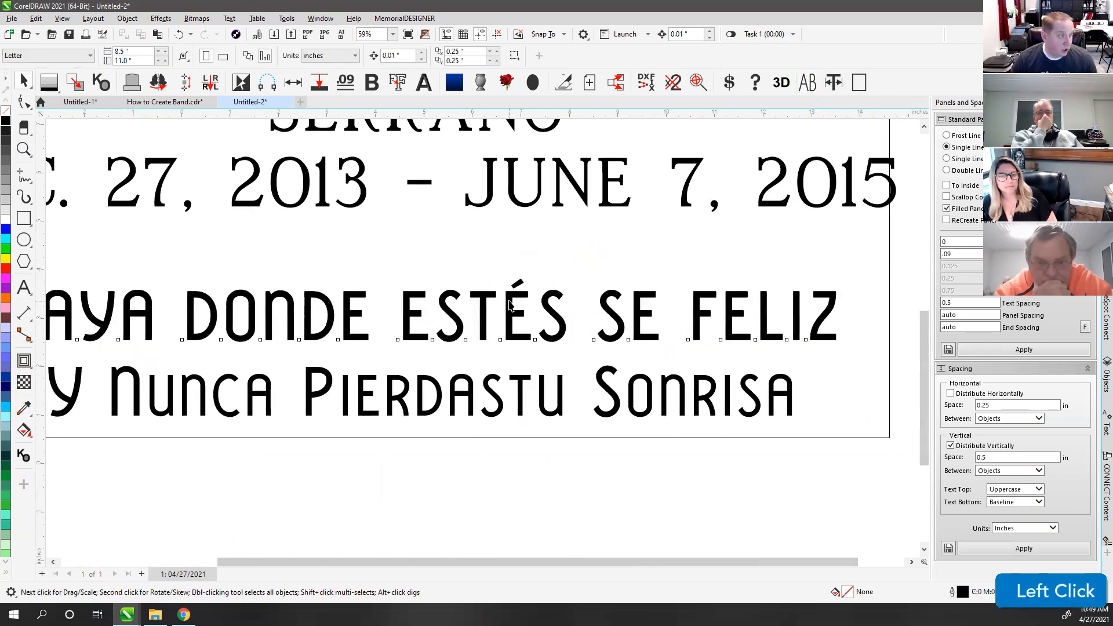
{"action": "left_click", "coordinate": [510, 302]}
{"action": "scroll", "coordinate": [513, 290], "scroll_direction": "down", "scroll_amount": 1}
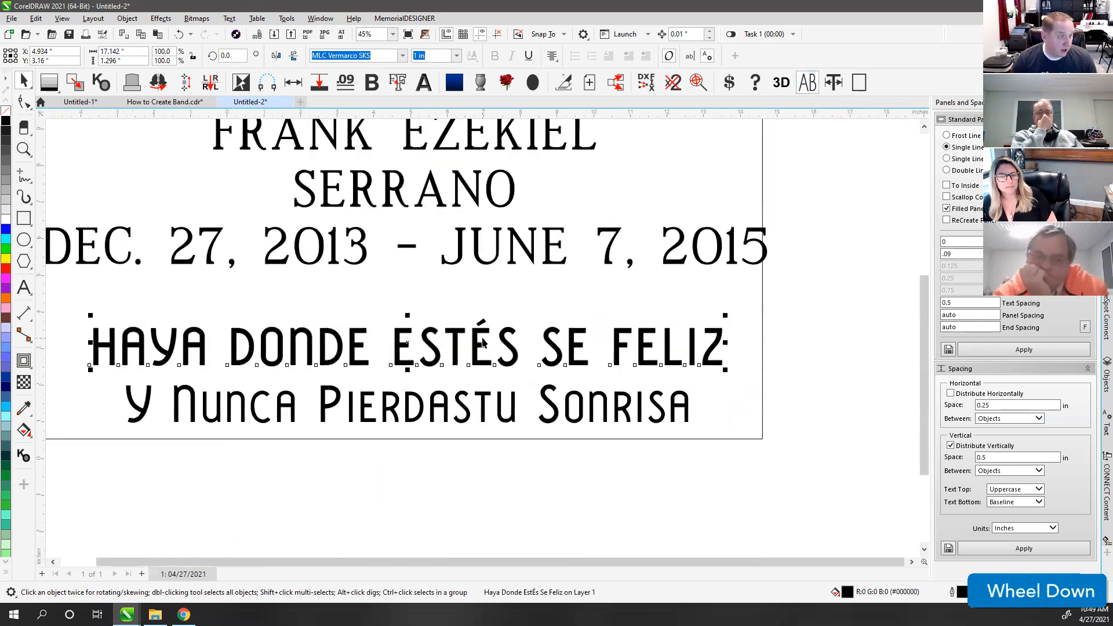
Step: Replace the E in SE with É using Alt code 0201, giving SÉ
{"action": "left_click", "coordinate": [24, 287]}
{"action": "left_click", "coordinate": [590, 348]}
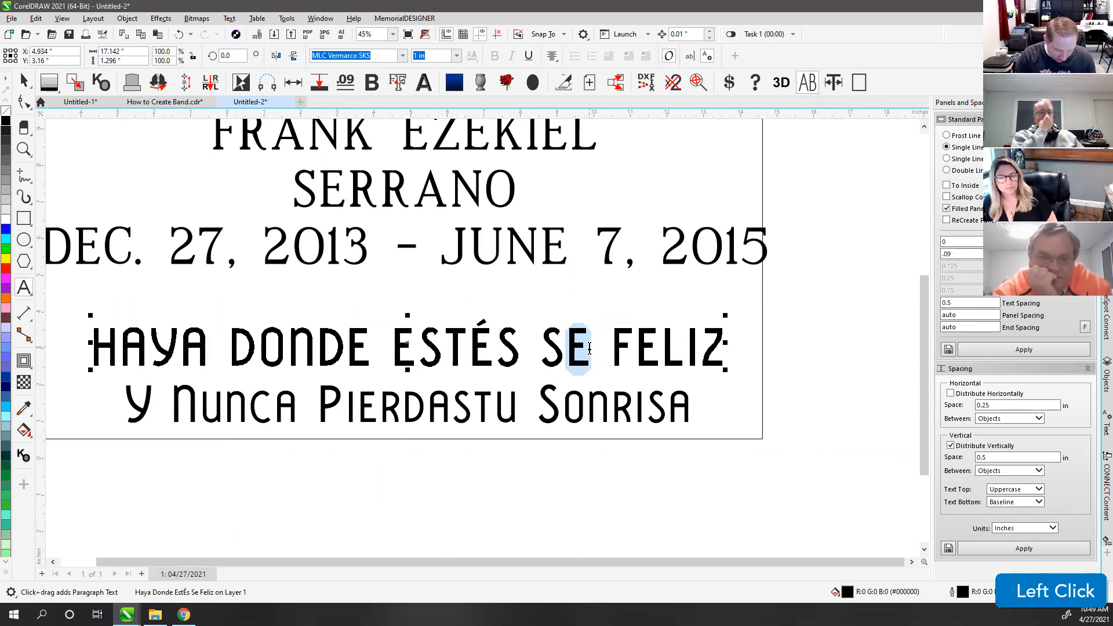
{"action": "key", "text": "alt+2"}
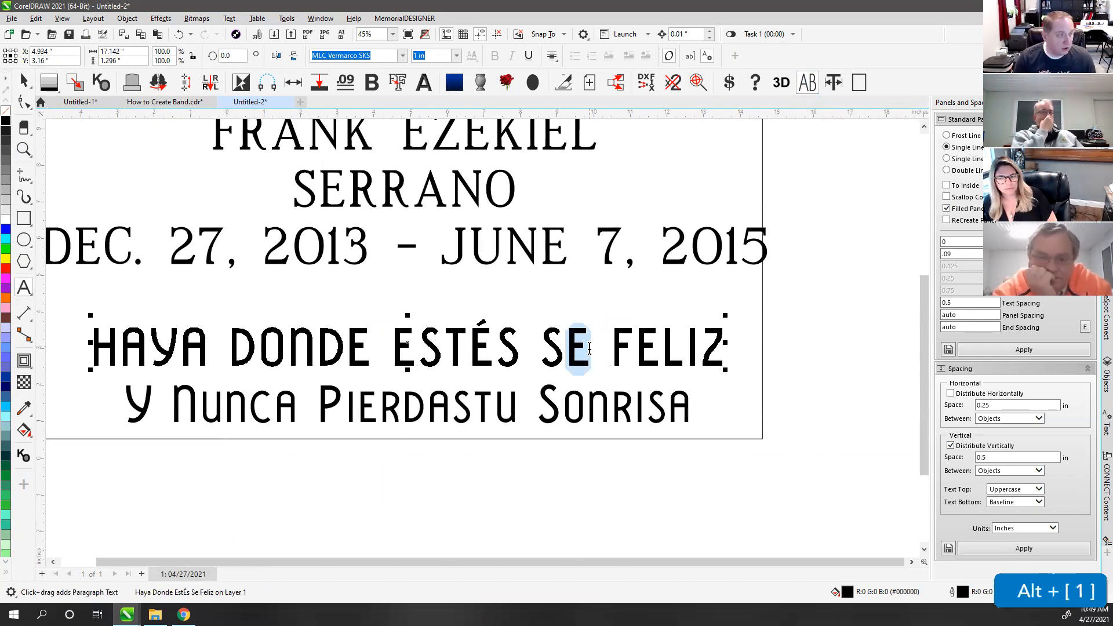
{"action": "type", "text": "É"}
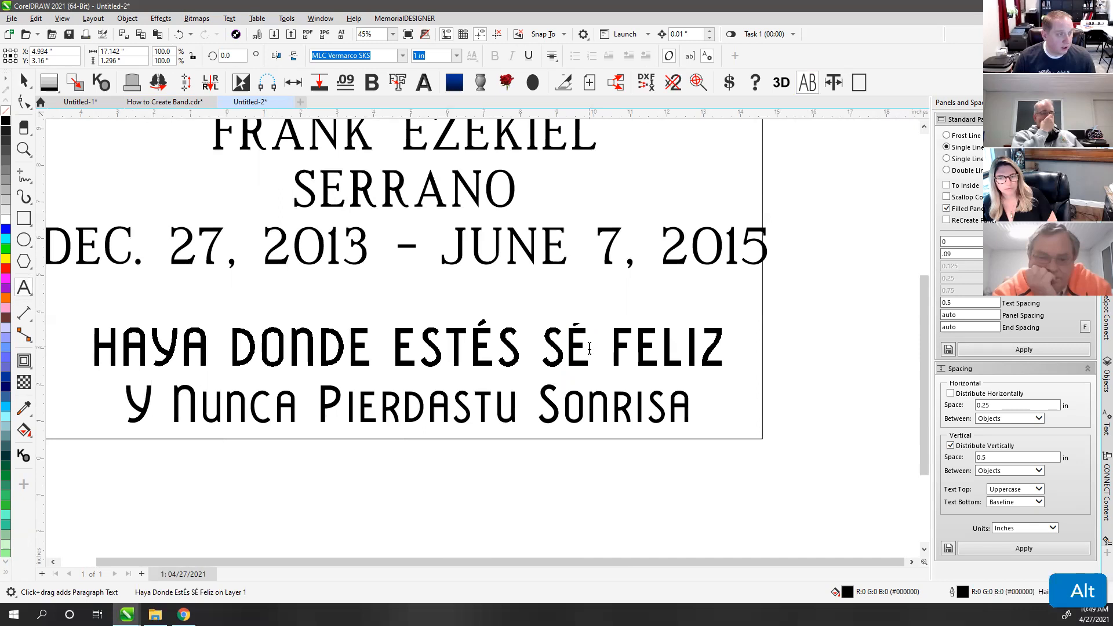
{"action": "left_click", "coordinate": [24, 82]}
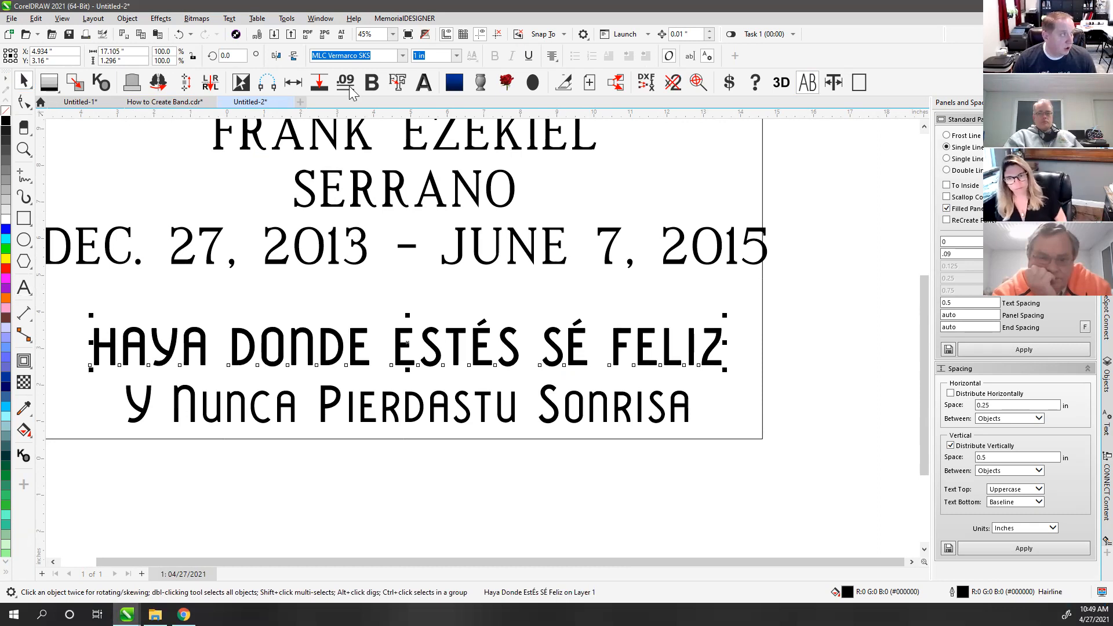
Step: Open the Glyphs docker and set its font to MLC Vermarco to show its accented capitals
{"action": "left_click", "coordinate": [226, 19]}
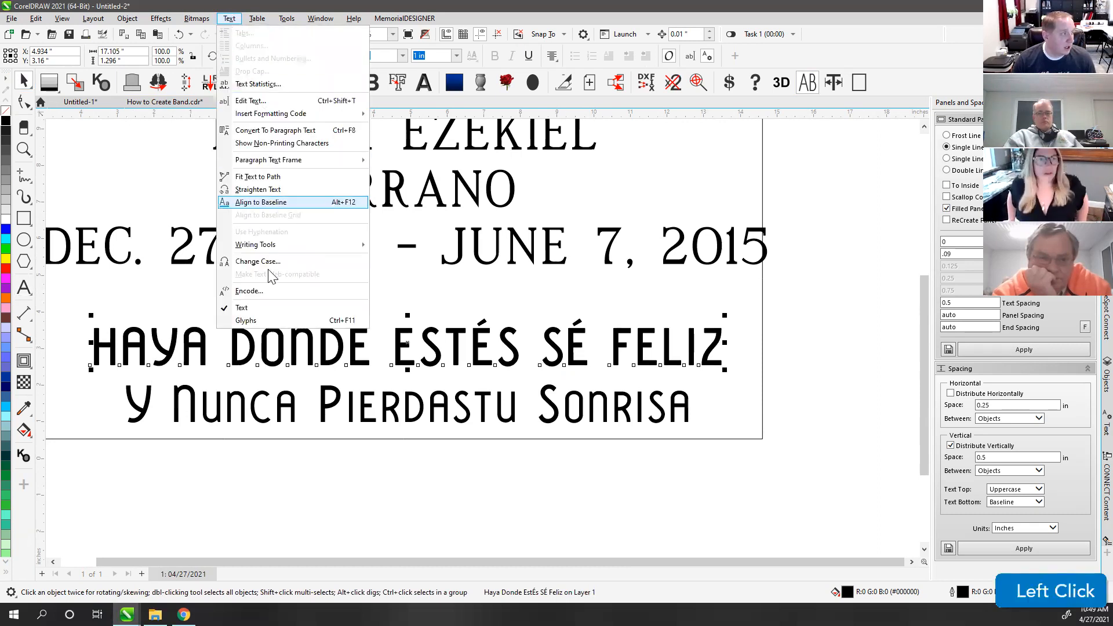
{"action": "left_click", "coordinate": [248, 320]}
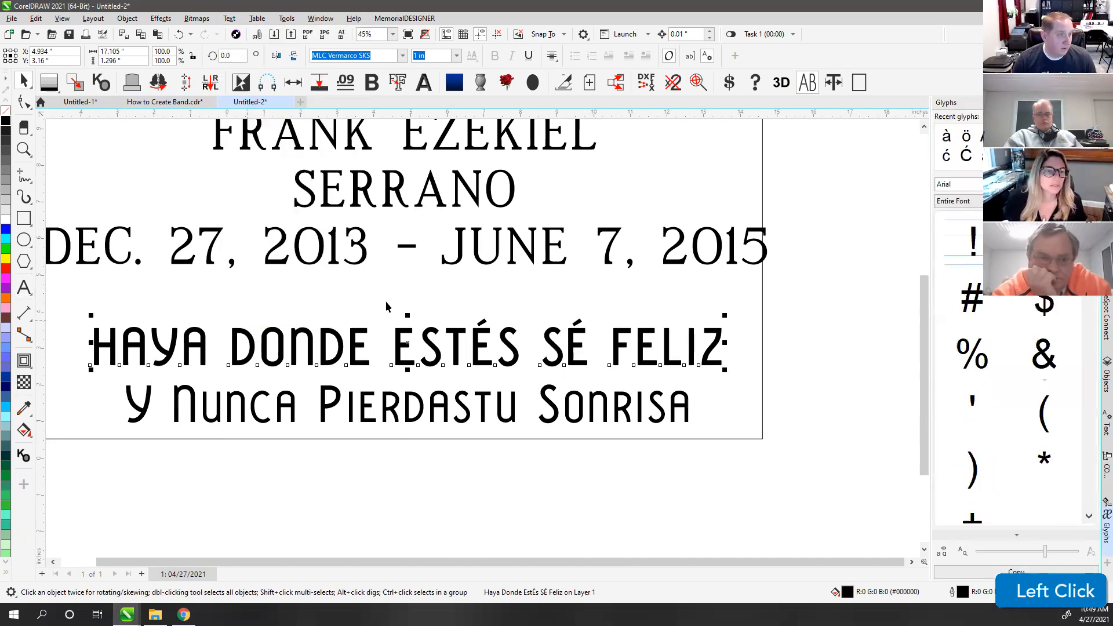
{"action": "left_click", "coordinate": [975, 184]}
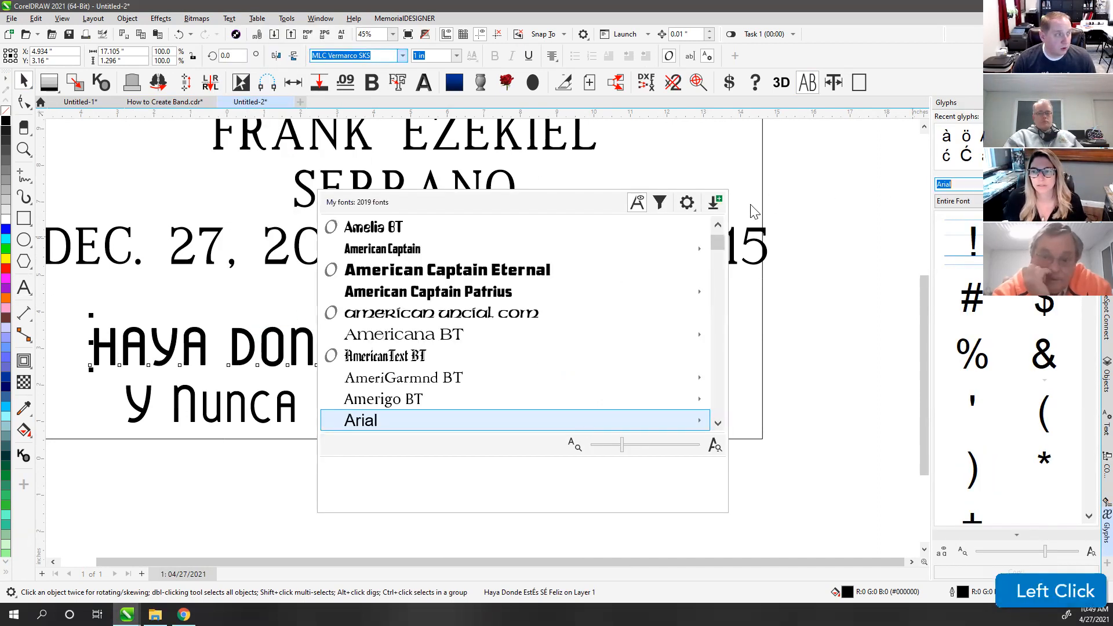
{"action": "left_click_drag", "start_coordinate": [720, 245], "coordinate": [713, 310]}
{"action": "left_click", "coordinate": [949, 184]}
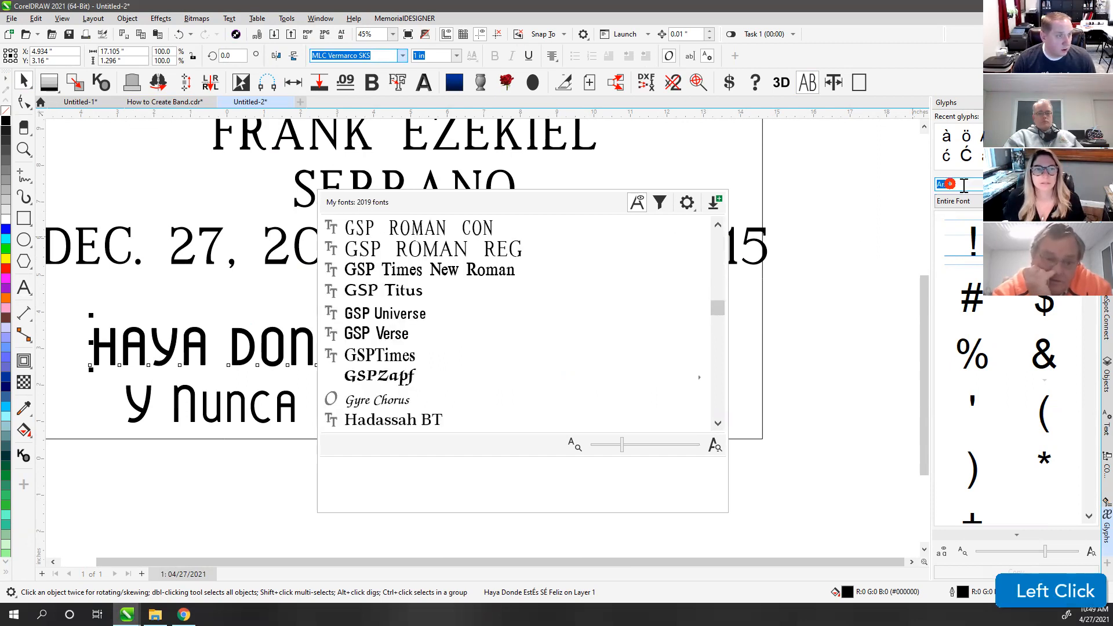
{"action": "type", "text": "MLC"}
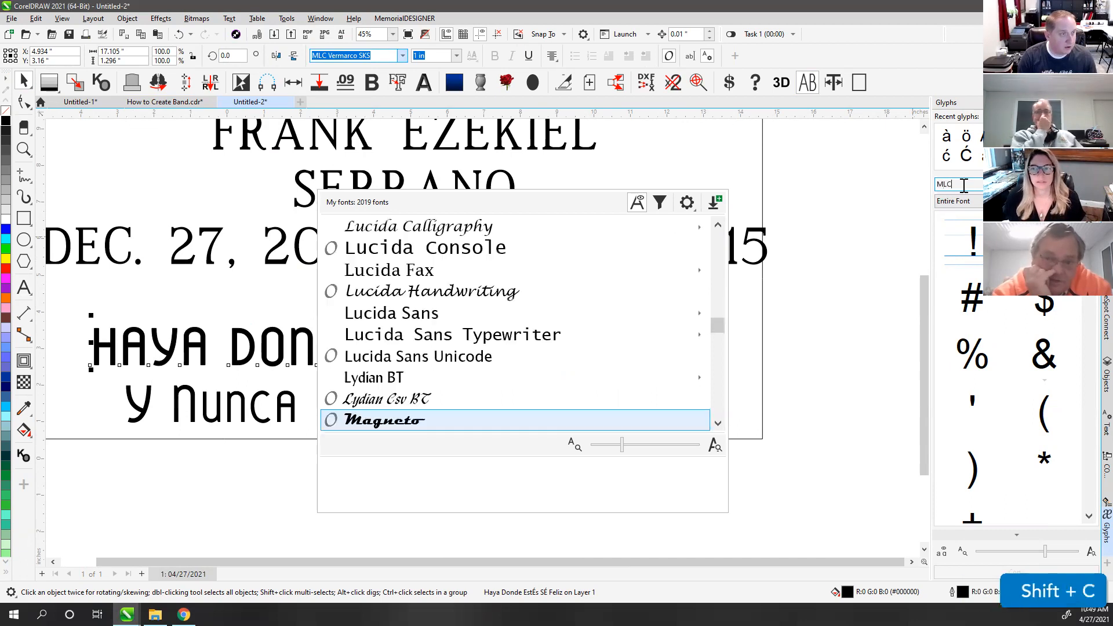
{"action": "type", "text": " Ver"}
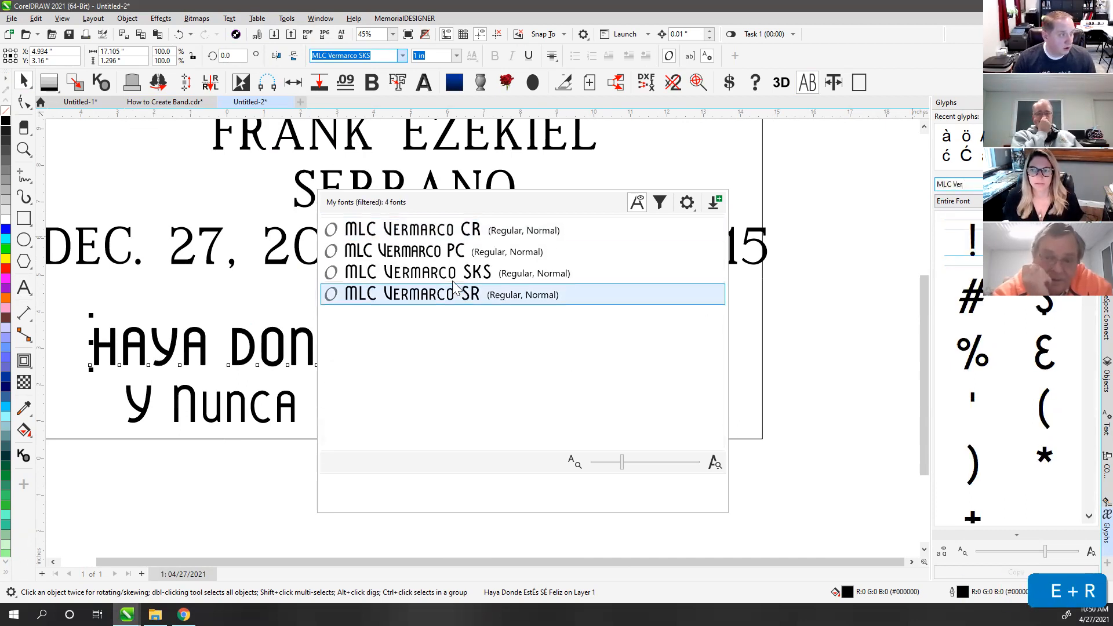
{"action": "left_click", "coordinate": [444, 302]}
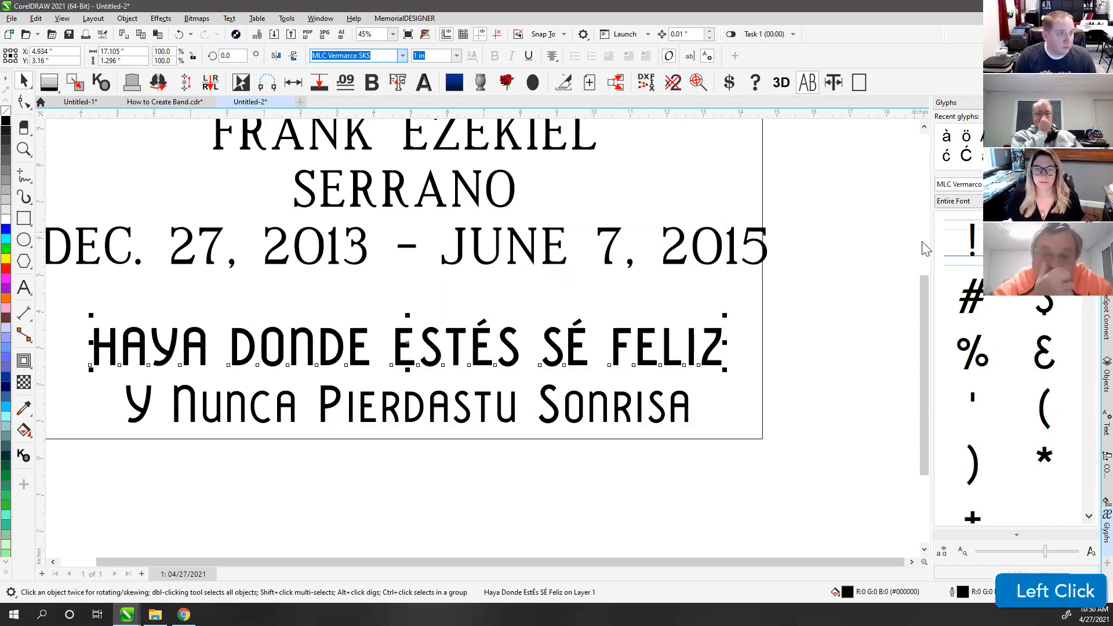
{"action": "scroll", "coordinate": [1009, 371], "scroll_direction": "down", "scroll_amount": 15}
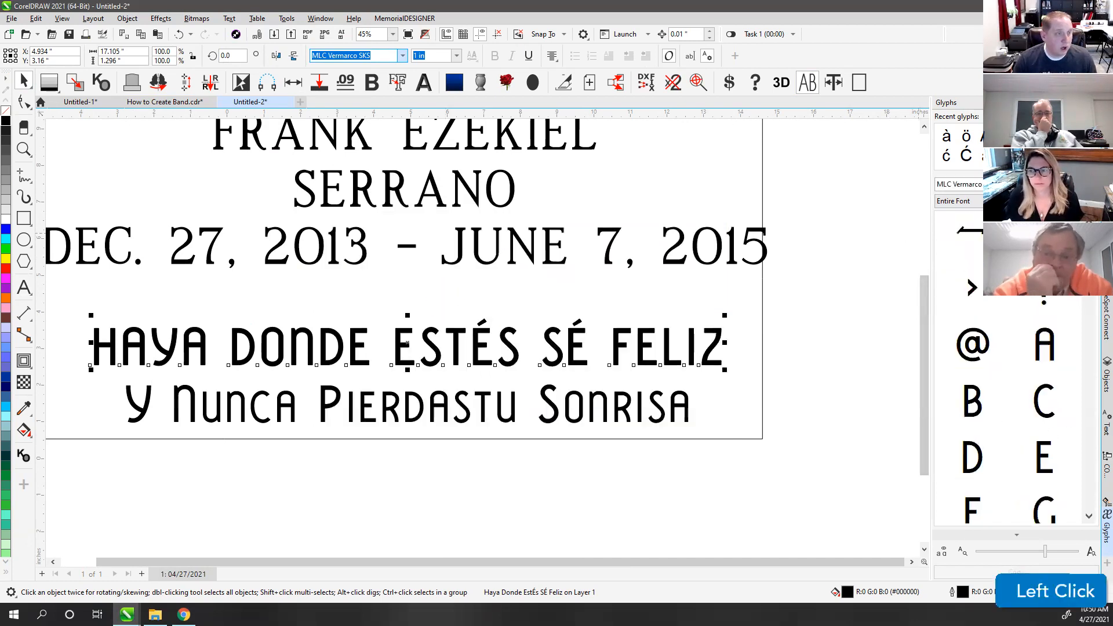
Step: Drag an accented É glyph from the docker into the epitaph after SÉ
{"action": "left_click_drag", "start_coordinate": [1087, 266], "coordinate": [1085, 308]}
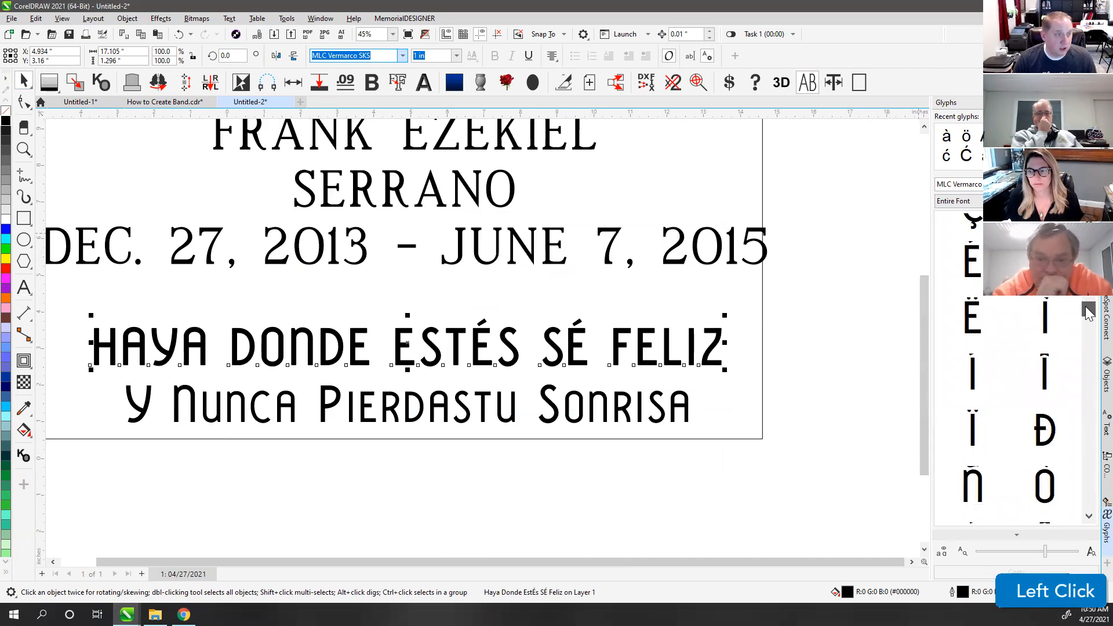
{"action": "left_click_drag", "start_coordinate": [743, 337], "coordinate": [541, 354]}
{"action": "key", "text": "ctrl+z"}
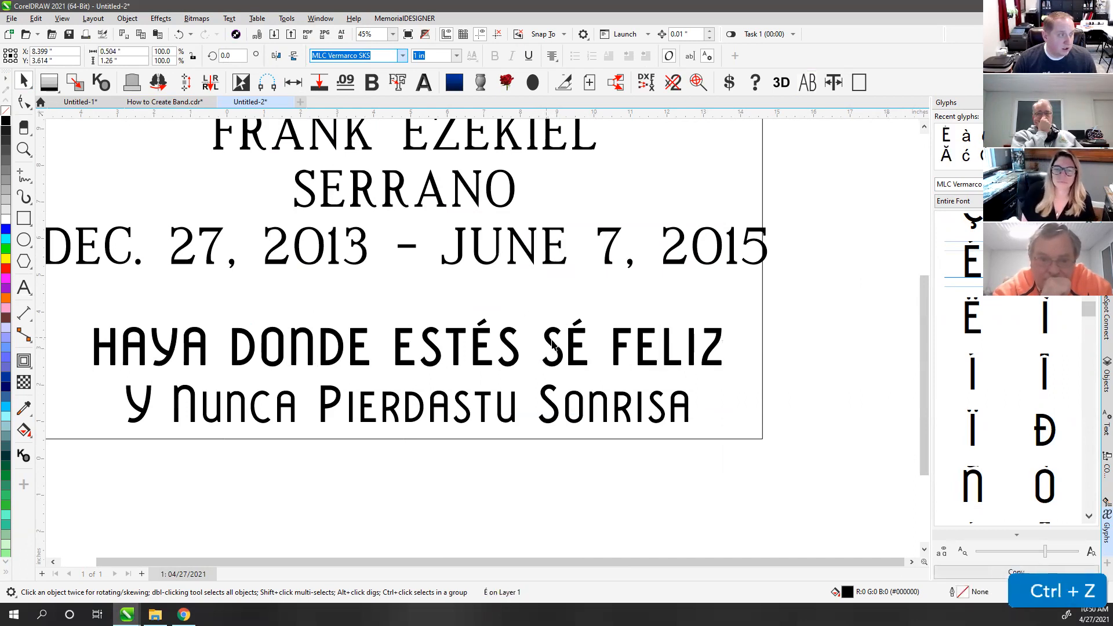
{"action": "left_click_drag", "start_coordinate": [973, 273], "coordinate": [590, 353]}
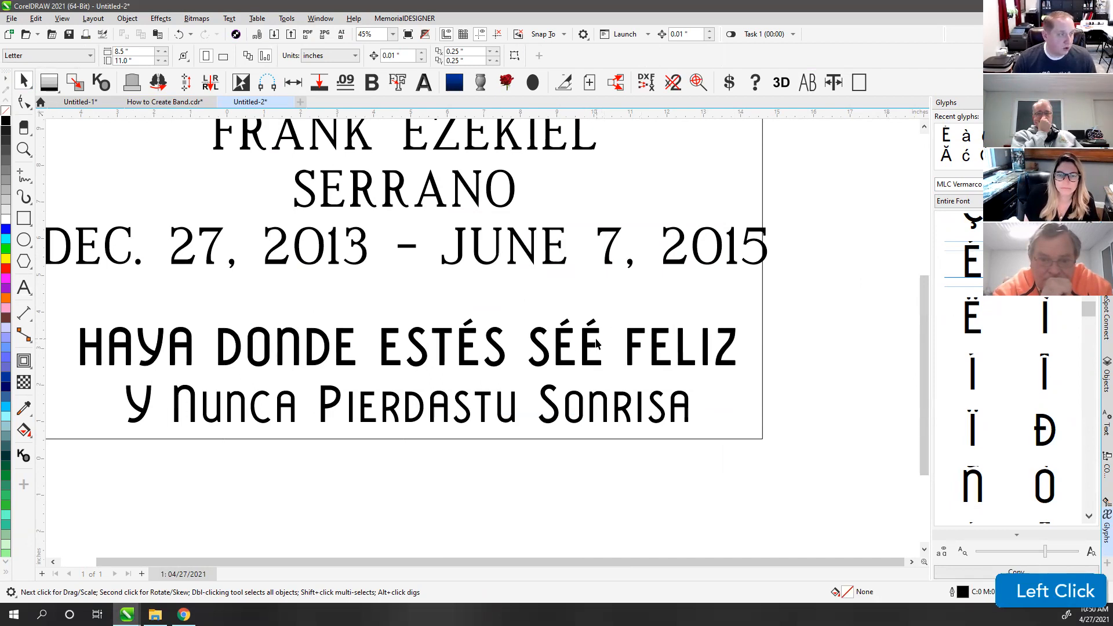
Step: Delete the duplicate É so the line reads HAYA DONDE ESTÉS SÉ FELIZ
{"action": "left_click", "coordinate": [593, 348]}
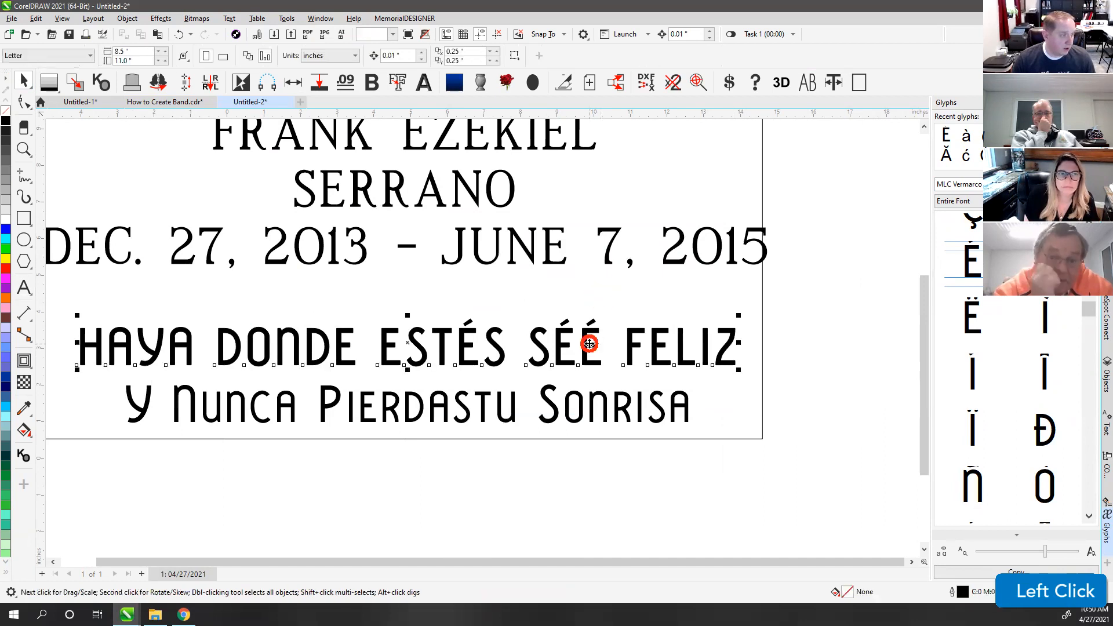
{"action": "left_click", "coordinate": [25, 287]}
{"action": "left_click_drag", "start_coordinate": [605, 348], "coordinate": [580, 349]}
{"action": "key", "text": "Delete"}
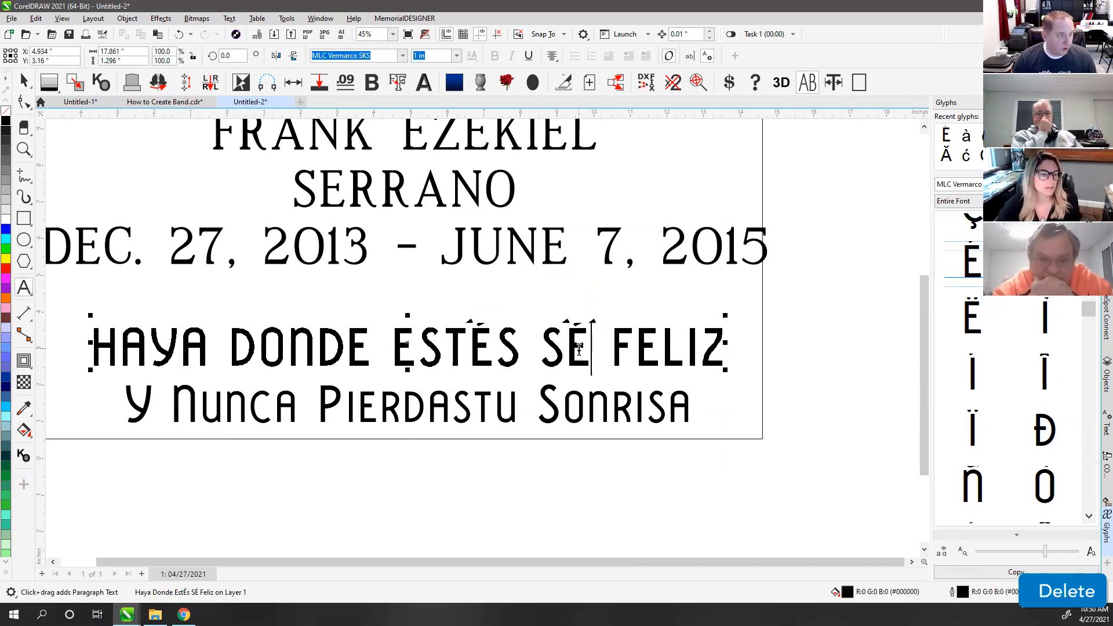
{"action": "left_click", "coordinate": [24, 81]}
{"action": "left_click", "coordinate": [575, 478]}
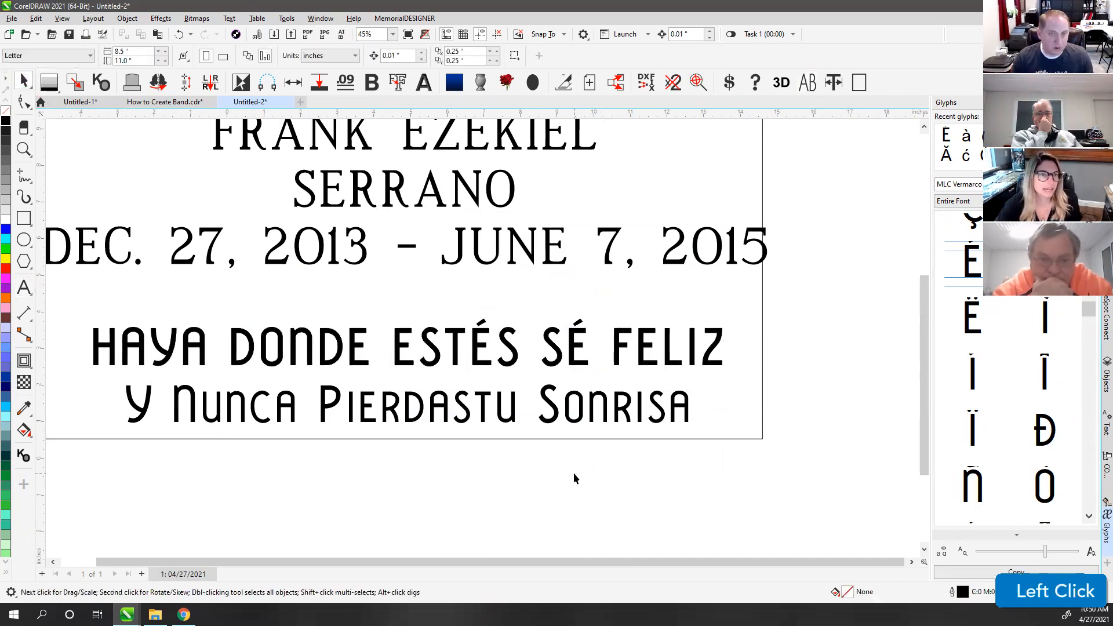
{"action": "key", "text": "XF86AudioRaiseVolume"}
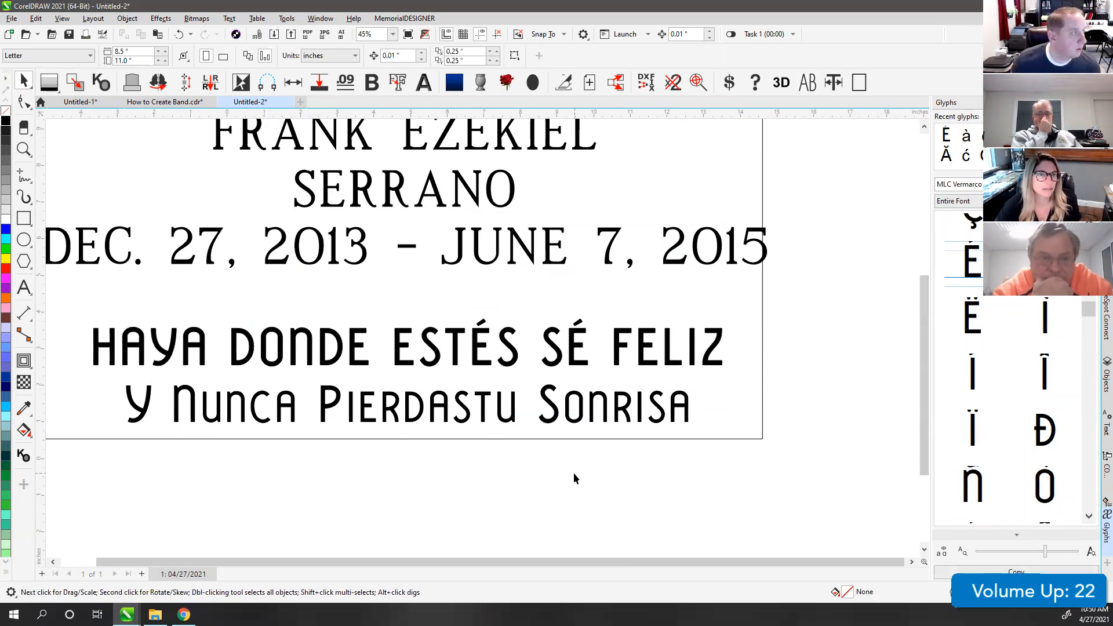
{"action": "left_click", "coordinate": [229, 18]}
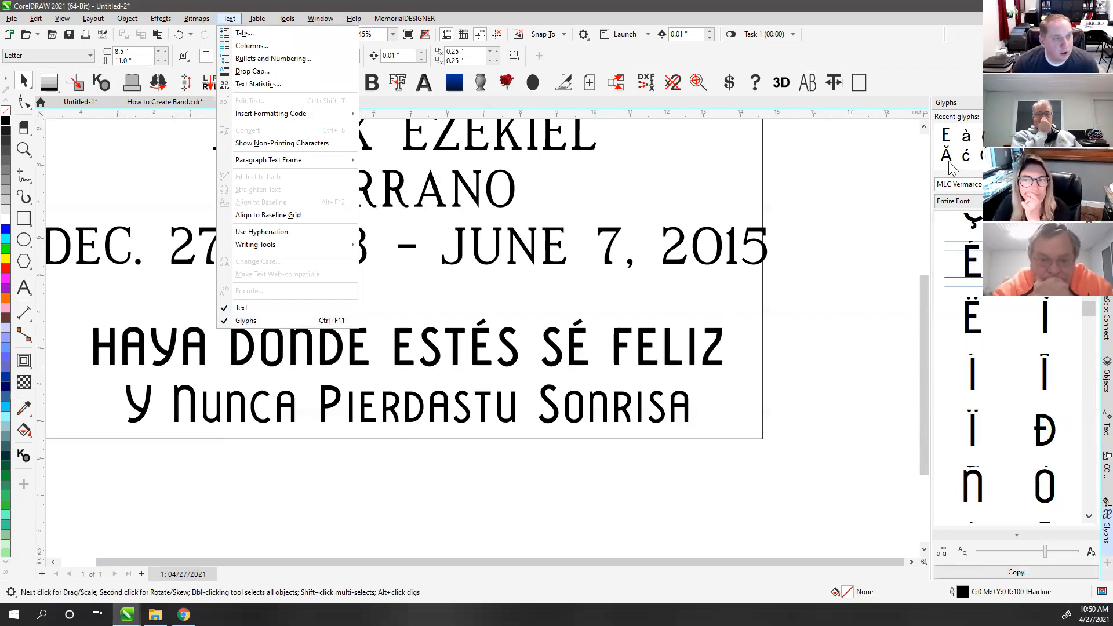
Step: Set the Glyphs docker font to MDRoman to list its characters
{"action": "left_click", "coordinate": [877, 270]}
{"action": "left_click_drag", "start_coordinate": [1080, 318], "coordinate": [1089, 469]}
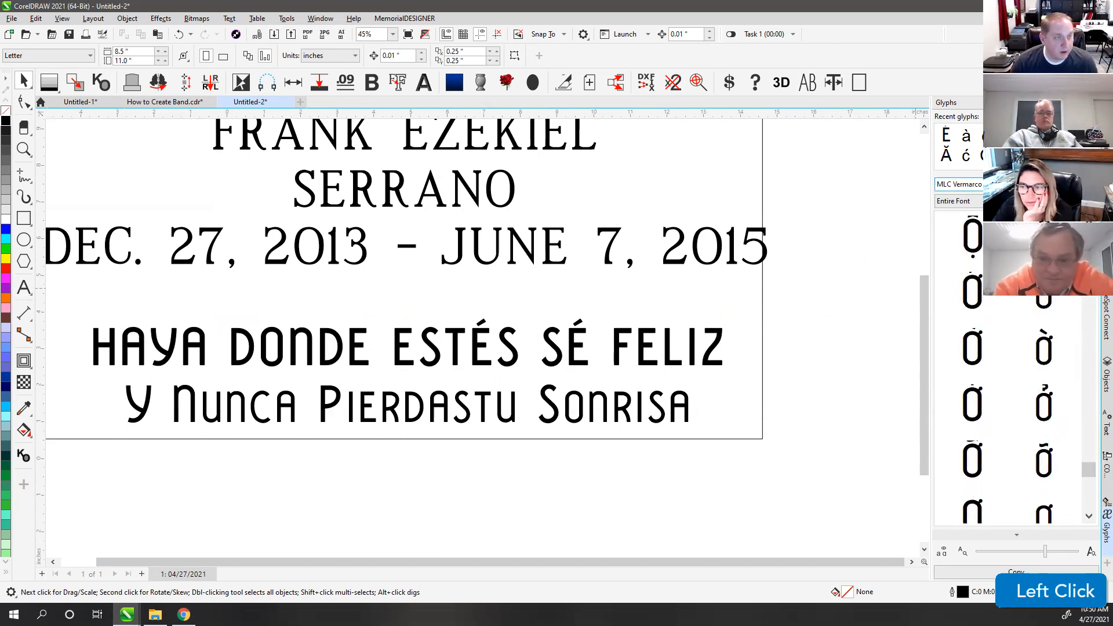
{"action": "left_click", "coordinate": [980, 185]}
{"action": "type", "text": "MDR"}
{"action": "key", "text": "Return"}
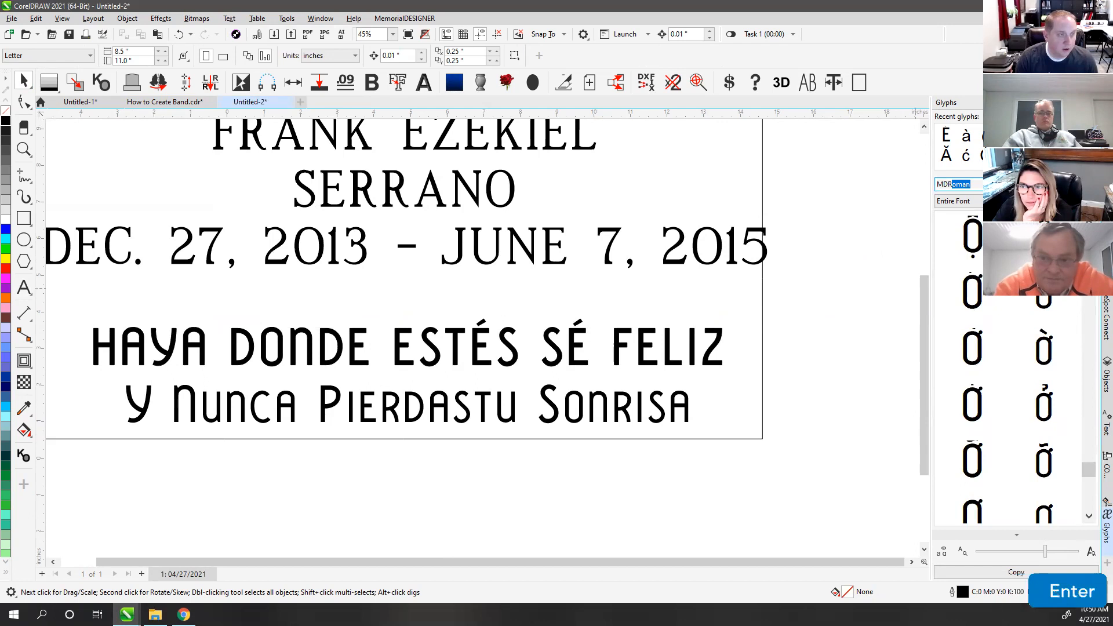
{"action": "left_click_drag", "start_coordinate": [1088, 493], "coordinate": [1088, 258]}
Step: Browse the glyph font drop-down list, then close it without changing the font
{"action": "left_click", "coordinate": [953, 184]}
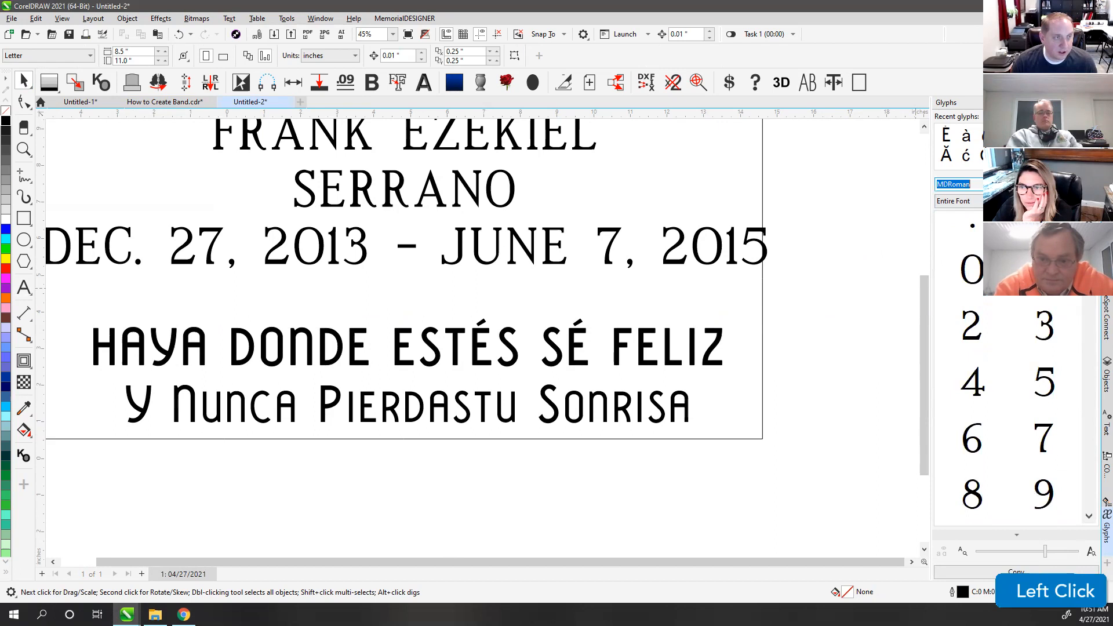
{"action": "left_click_drag", "start_coordinate": [715, 365], "coordinate": [702, 387]}
{"action": "scroll", "coordinate": [435, 362], "scroll_direction": "up", "scroll_amount": 5}
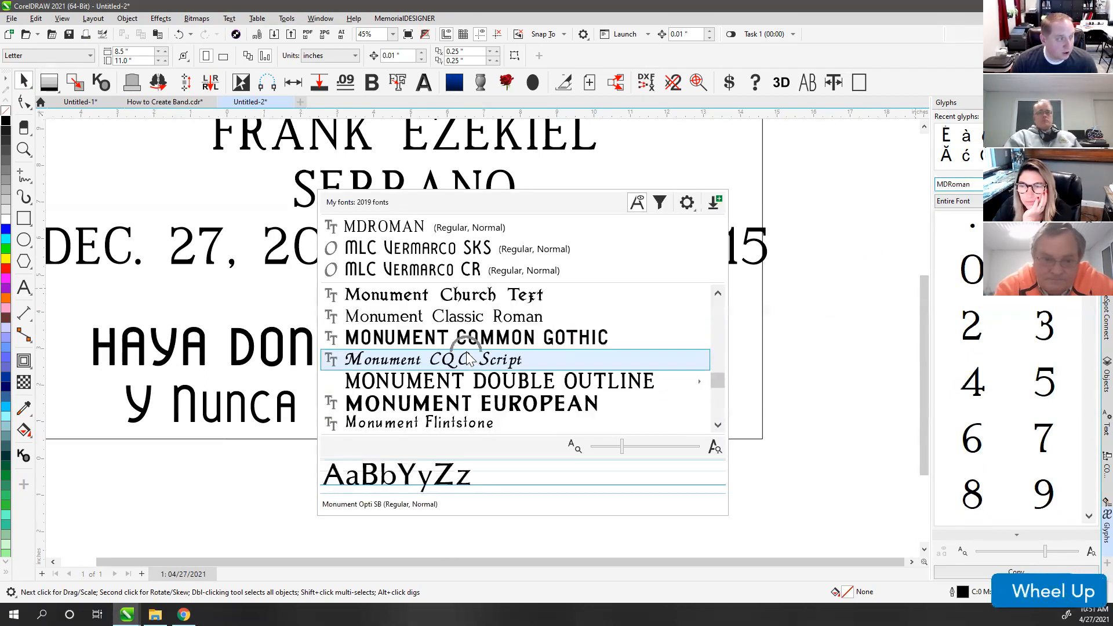
{"action": "scroll", "coordinate": [435, 386], "scroll_direction": "down", "scroll_amount": 10}
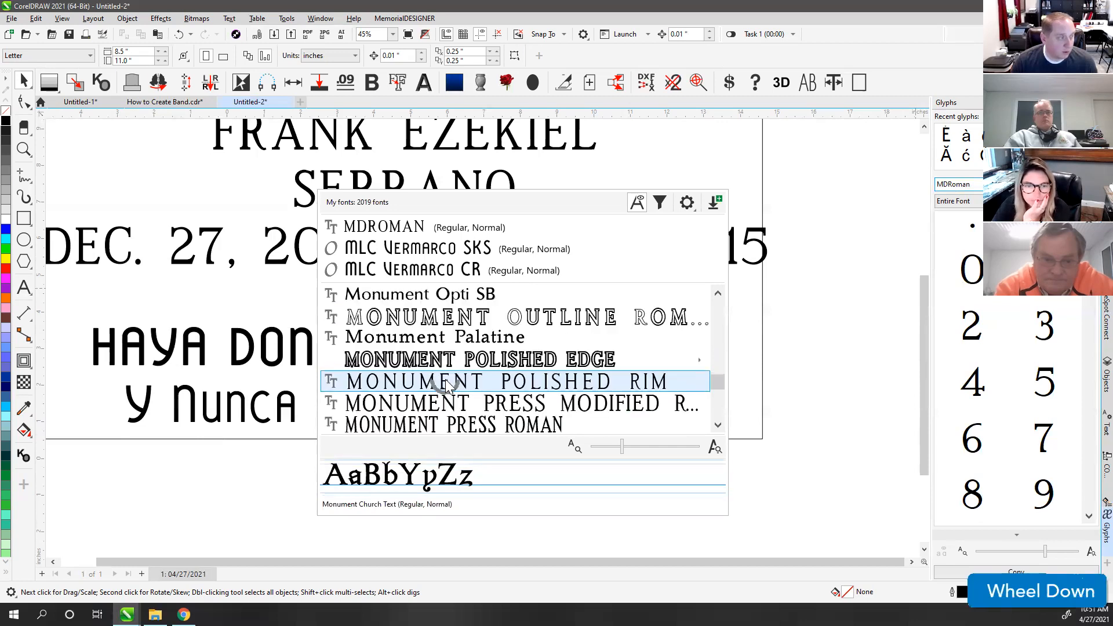
{"action": "left_click_drag", "start_coordinate": [717, 383], "coordinate": [716, 354]}
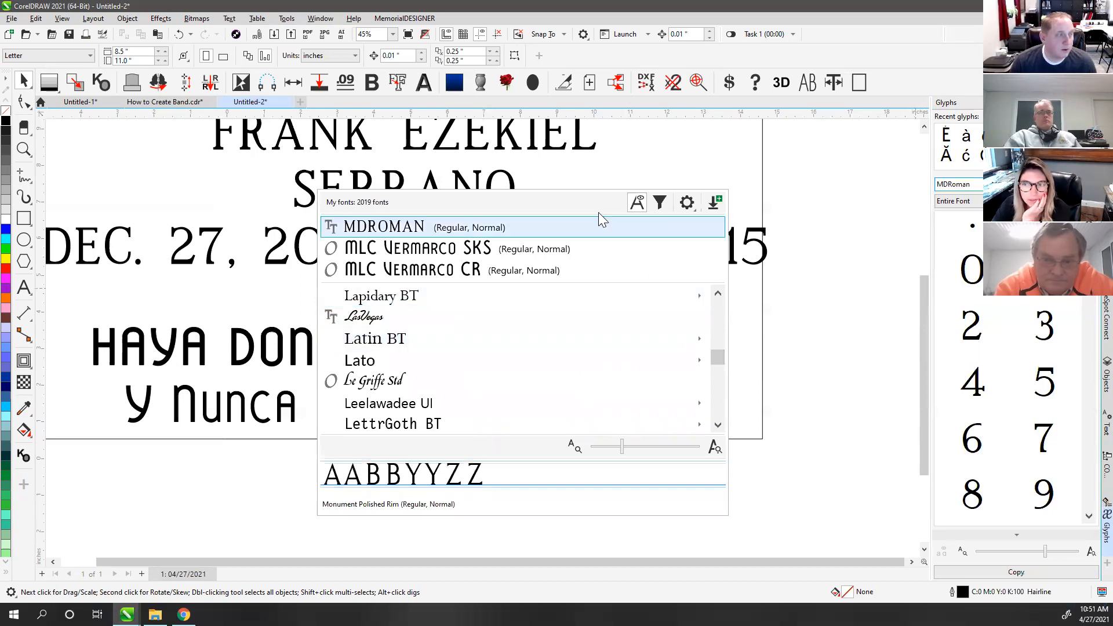
{"action": "mouse_move", "coordinate": [713, 361]}
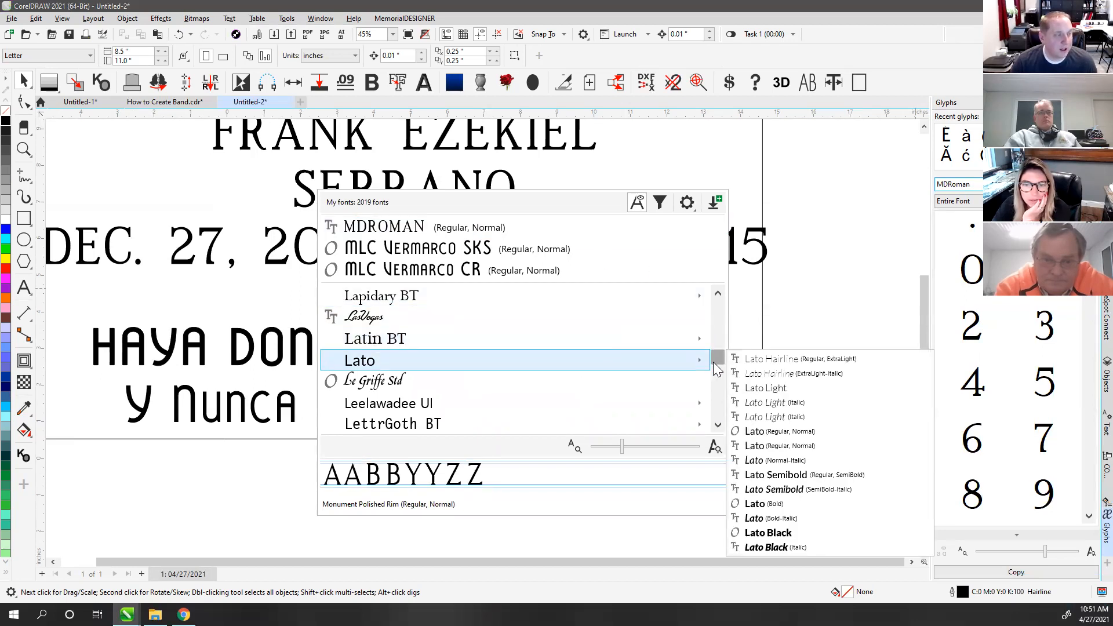
{"action": "left_click", "coordinate": [576, 207]}
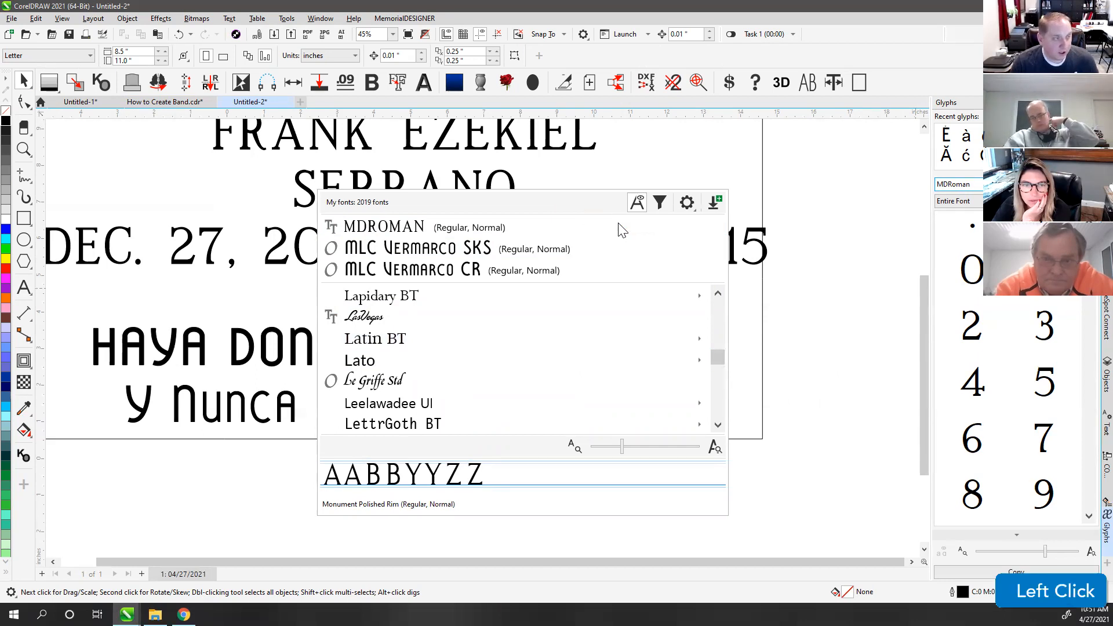
{"action": "left_click", "coordinate": [866, 272]}
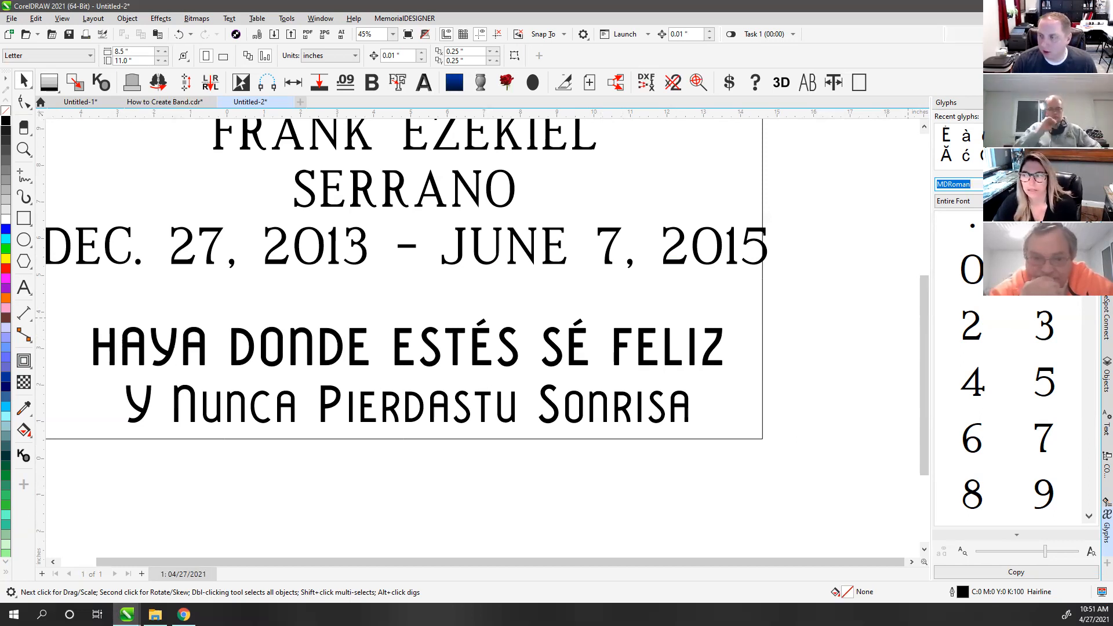
Step: Select SÉ in the epitaph and switch the glyph font to MLC Art-Line CR
{"action": "left_click", "coordinate": [1048, 185]}
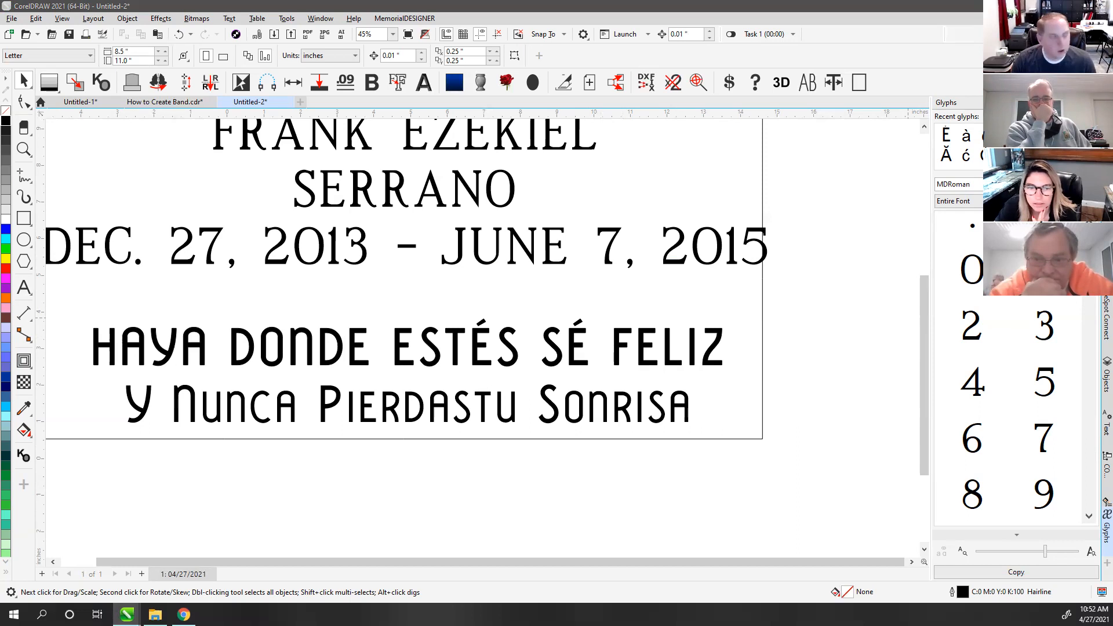
{"action": "left_click", "coordinate": [573, 349]}
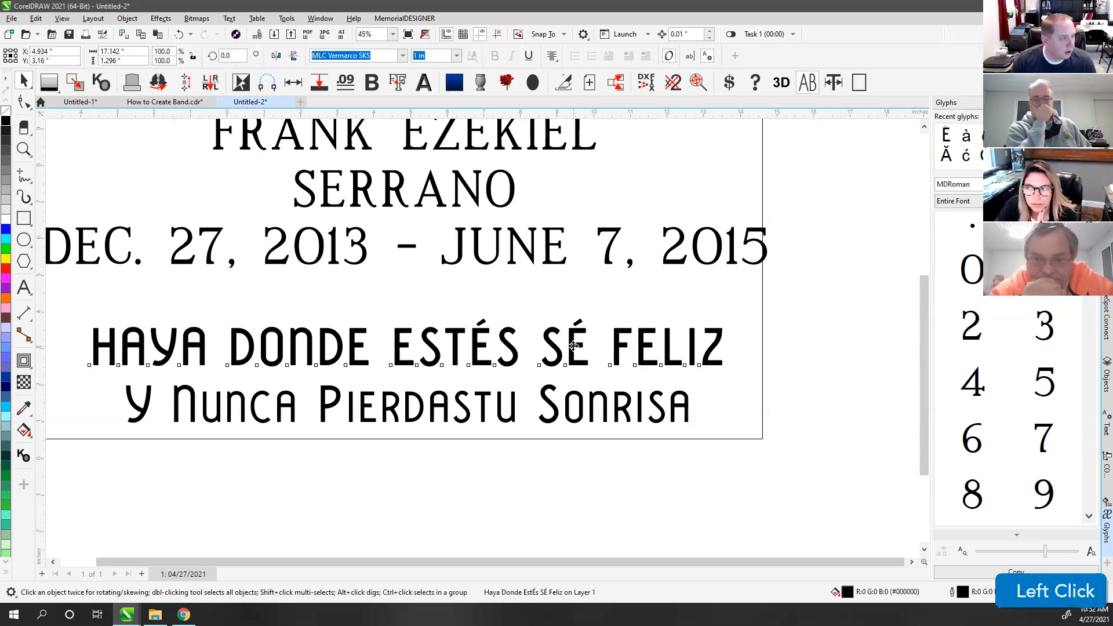
{"action": "left_click", "coordinate": [580, 338]}
{"action": "double_click", "coordinate": [568, 349]}
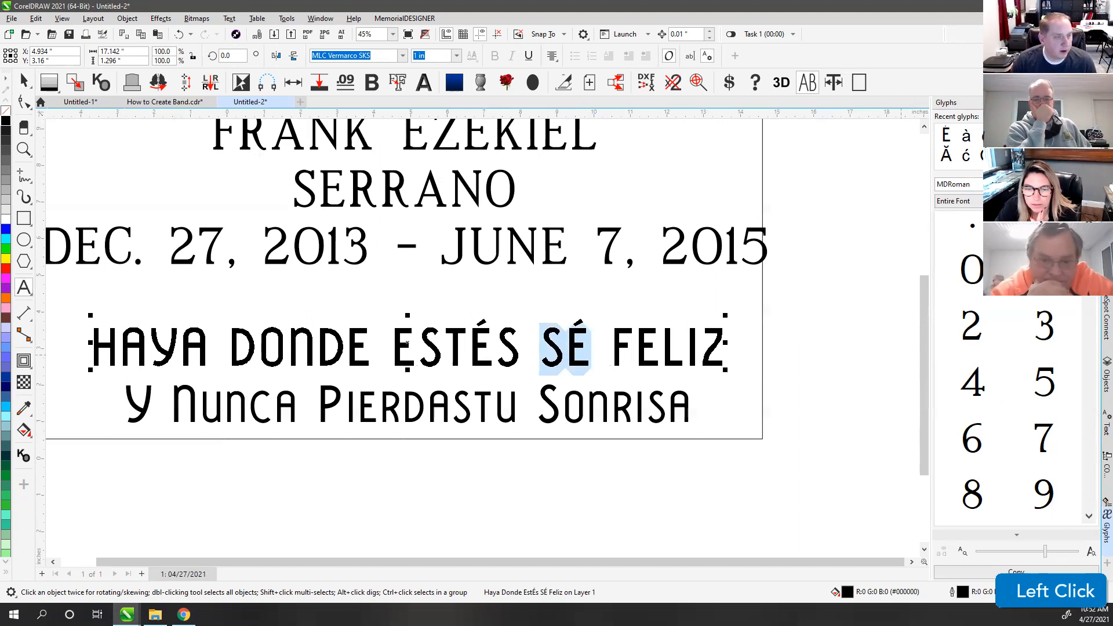
{"action": "left_click_drag", "start_coordinate": [1089, 246], "coordinate": [1089, 233]}
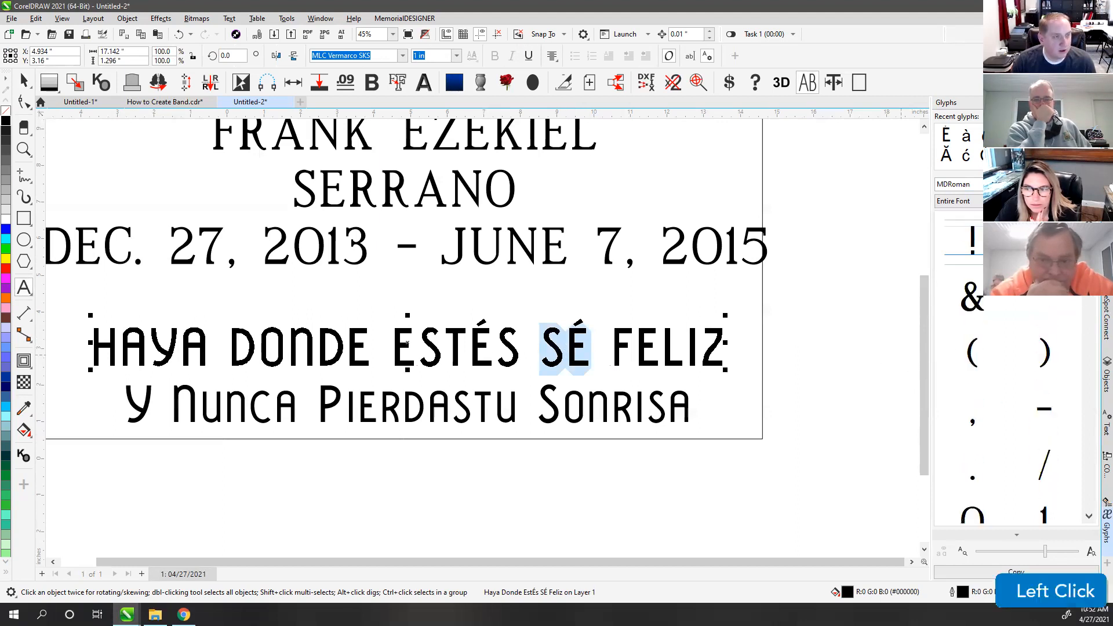
{"action": "left_click", "coordinate": [958, 201]}
{"action": "left_click", "coordinate": [1089, 200]}
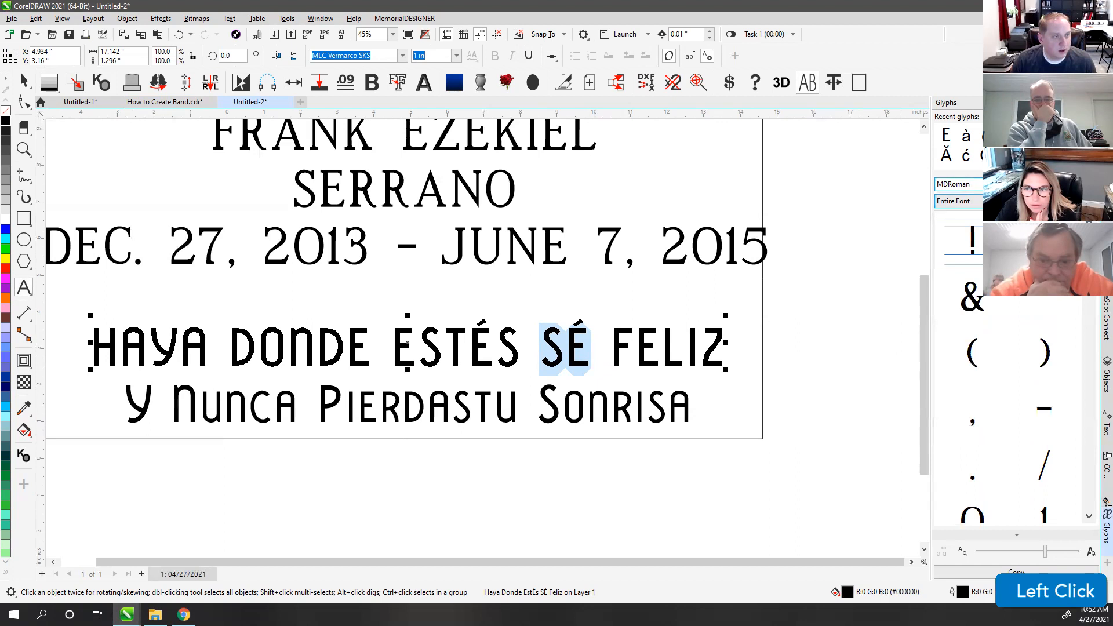
{"action": "left_click", "coordinate": [1090, 184]}
{"action": "type", "text": "MLC Art-Line C"}
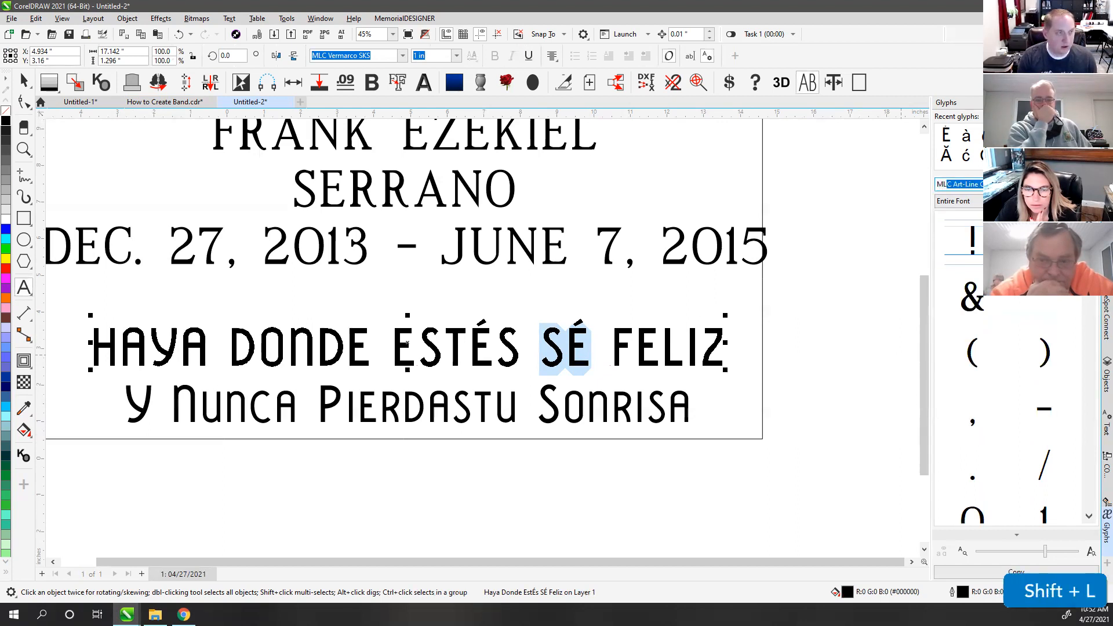
{"action": "key", "text": "Return"}
Step: Test-insert @ and A glyphs into FELIZ, then delete them to keep the line intact
{"action": "scroll", "coordinate": [1014, 406], "scroll_direction": "down", "scroll_amount": 3}
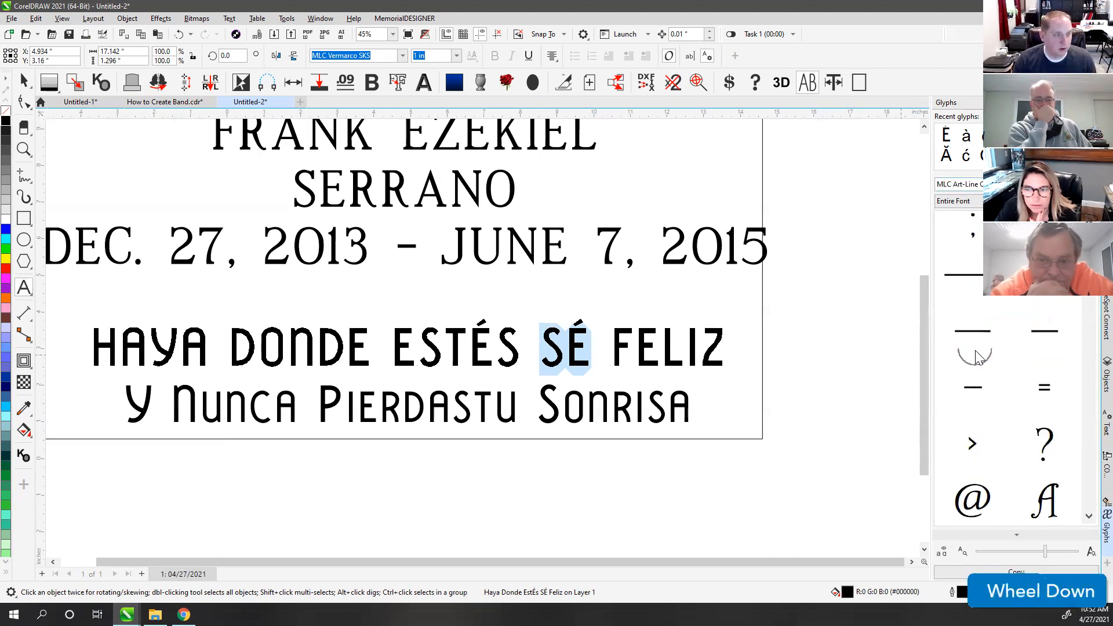
{"action": "left_click", "coordinate": [636, 349]}
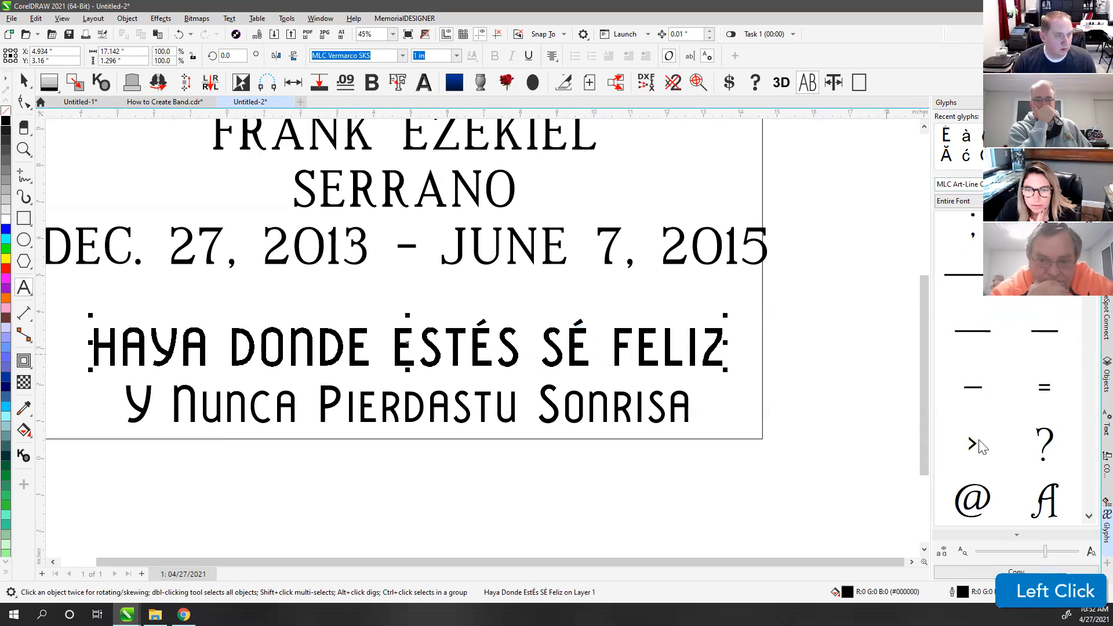
{"action": "double_click", "coordinate": [986, 500]}
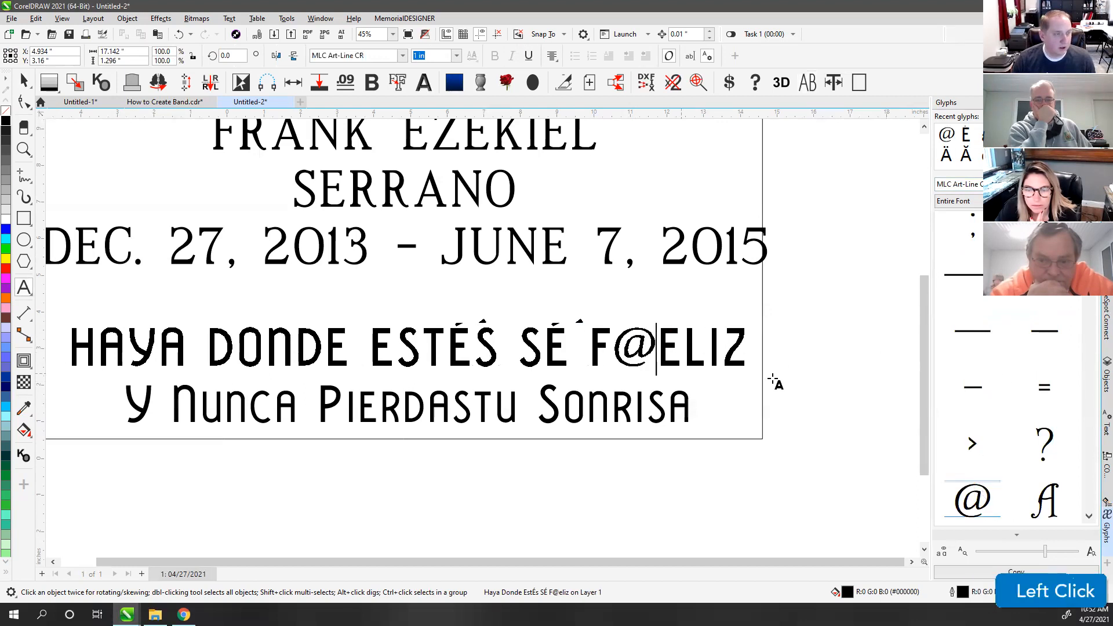
{"action": "scroll", "coordinate": [1012, 443], "scroll_direction": "down", "scroll_amount": 10}
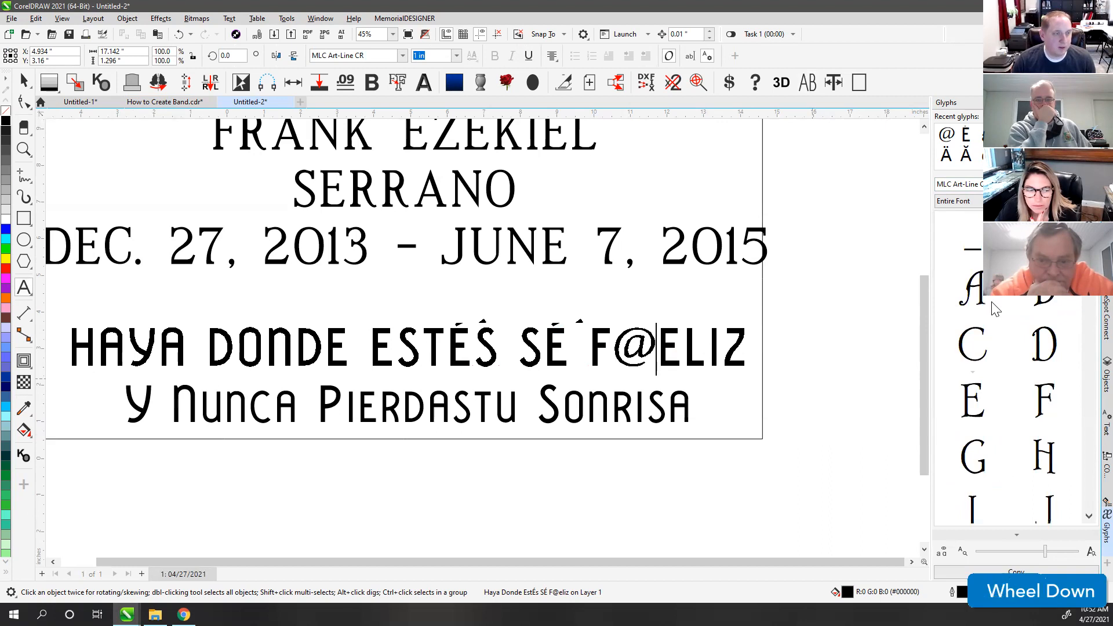
{"action": "double_click", "coordinate": [977, 290]}
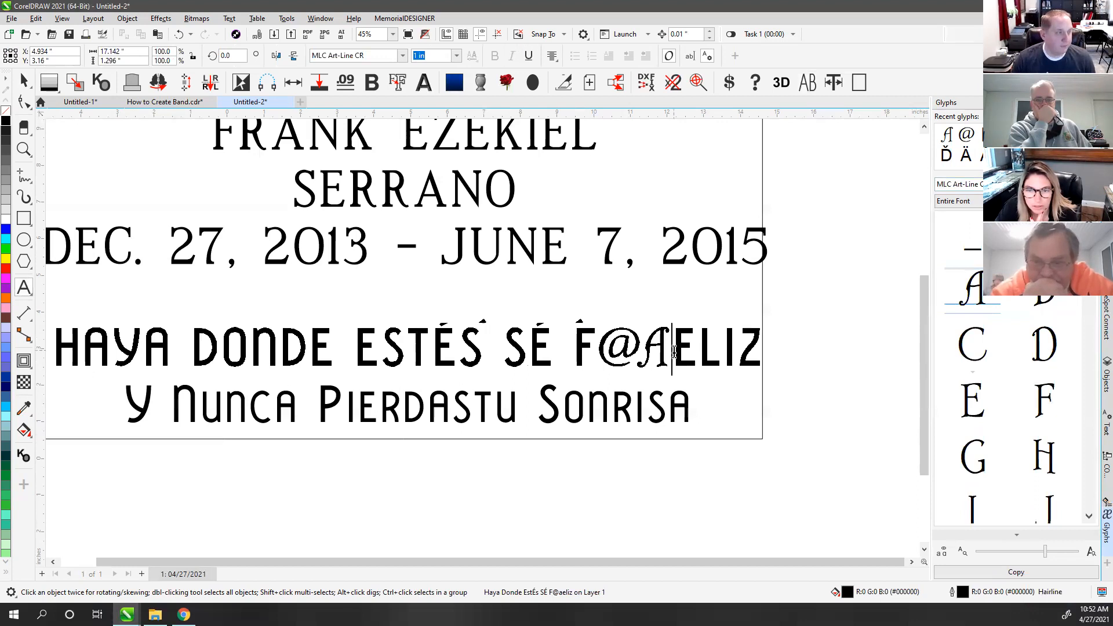
{"action": "left_click_drag", "start_coordinate": [674, 351], "coordinate": [603, 351]}
{"action": "key", "text": "Delete"}
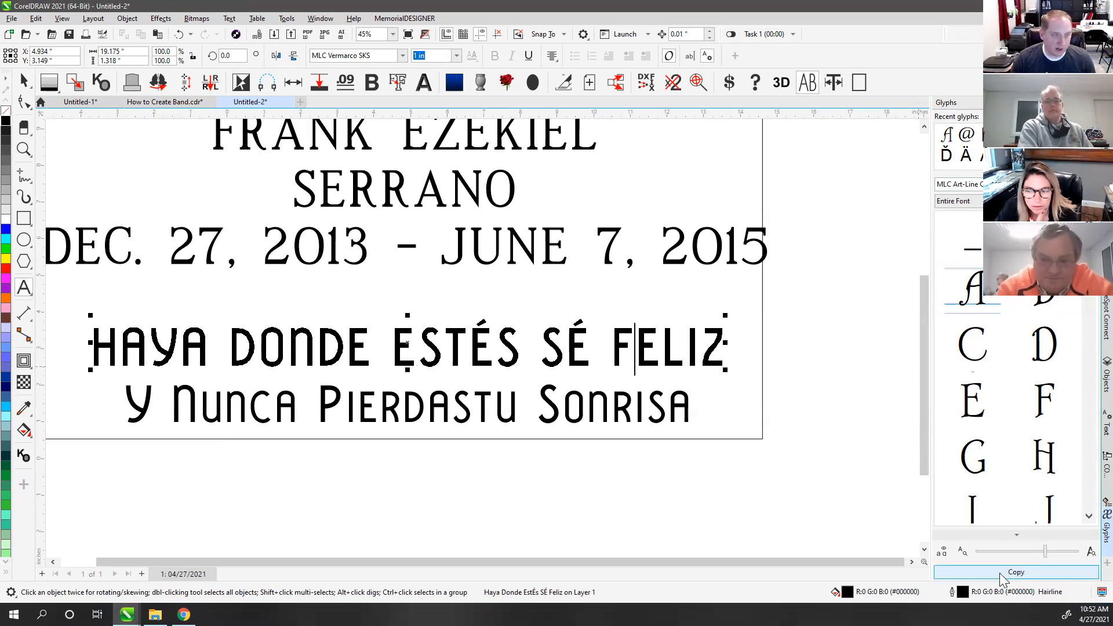
{"action": "left_click", "coordinate": [1092, 184]}
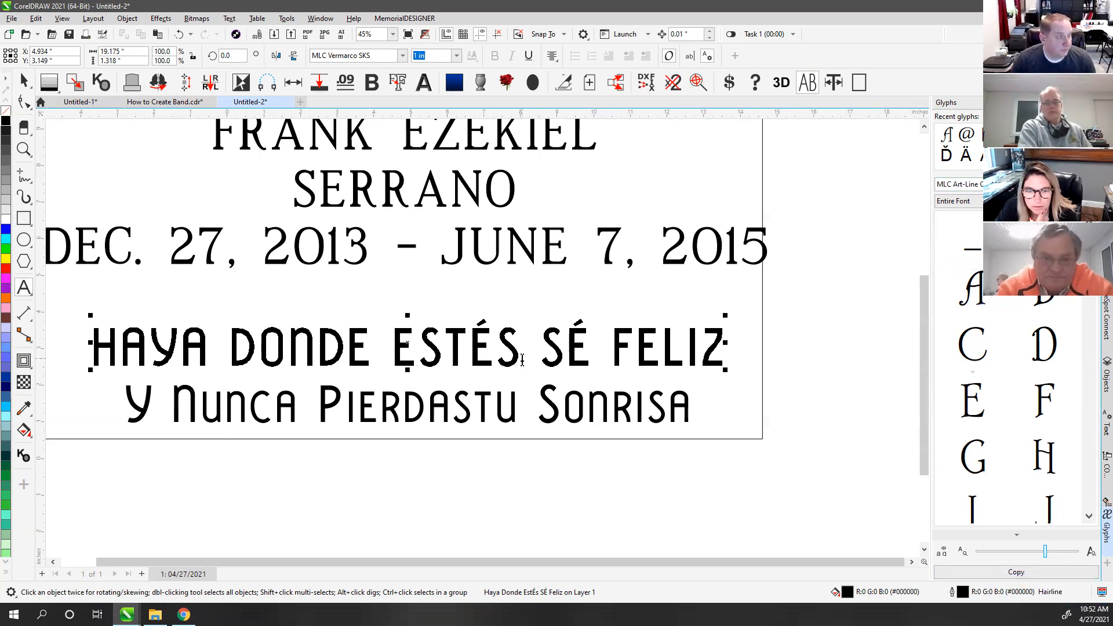
Step: Capitalise the second epitaph line and separate PIERDAS and TU: Y NUNCA PIERDAS TU SONRISA
{"action": "left_click", "coordinate": [632, 412]}
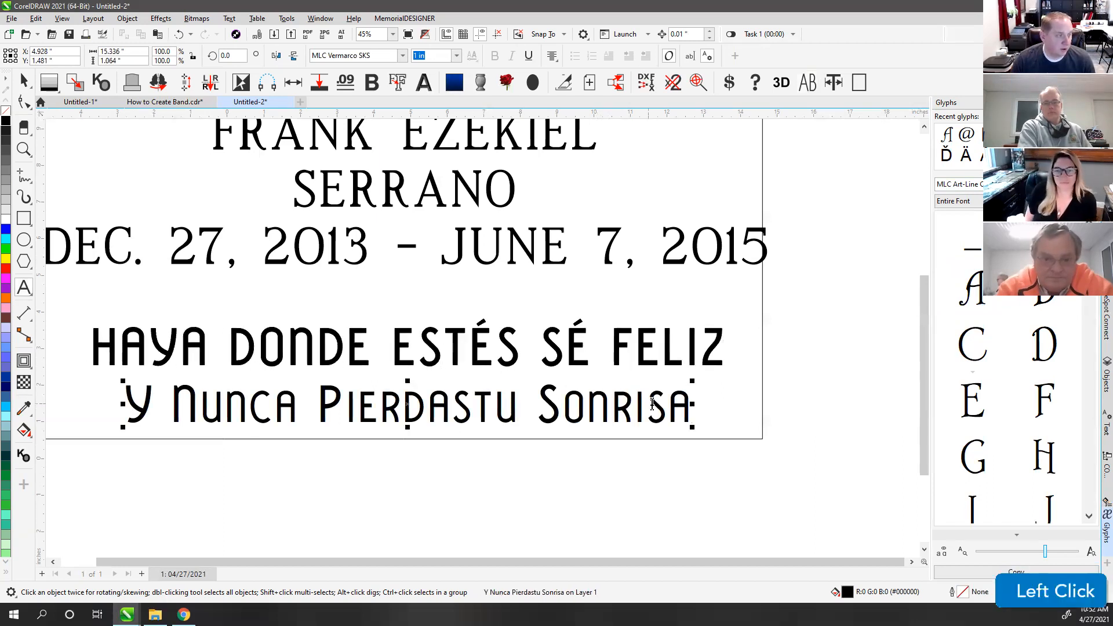
{"action": "left_click", "coordinate": [21, 83]}
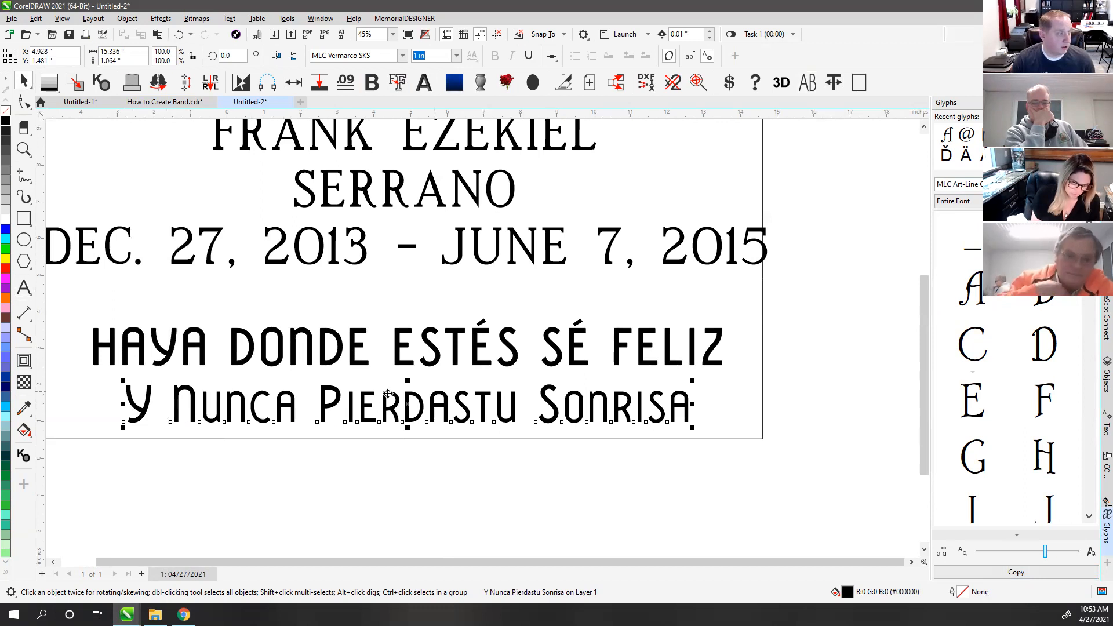
{"action": "left_click", "coordinate": [808, 84]}
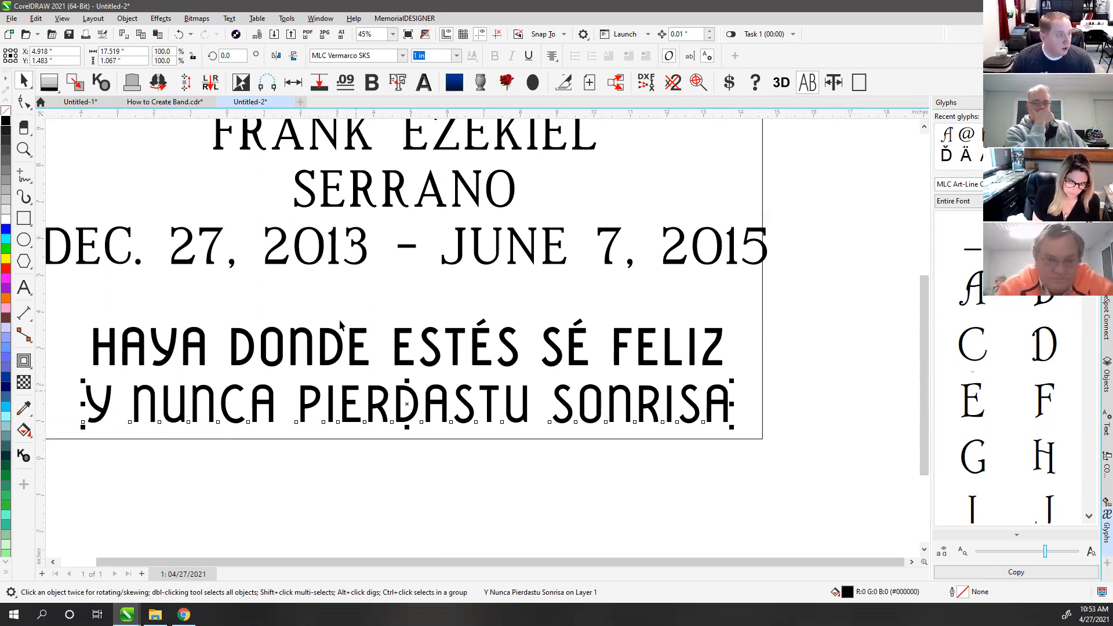
{"action": "left_click", "coordinate": [23, 287]}
{"action": "left_click", "coordinate": [471, 401]}
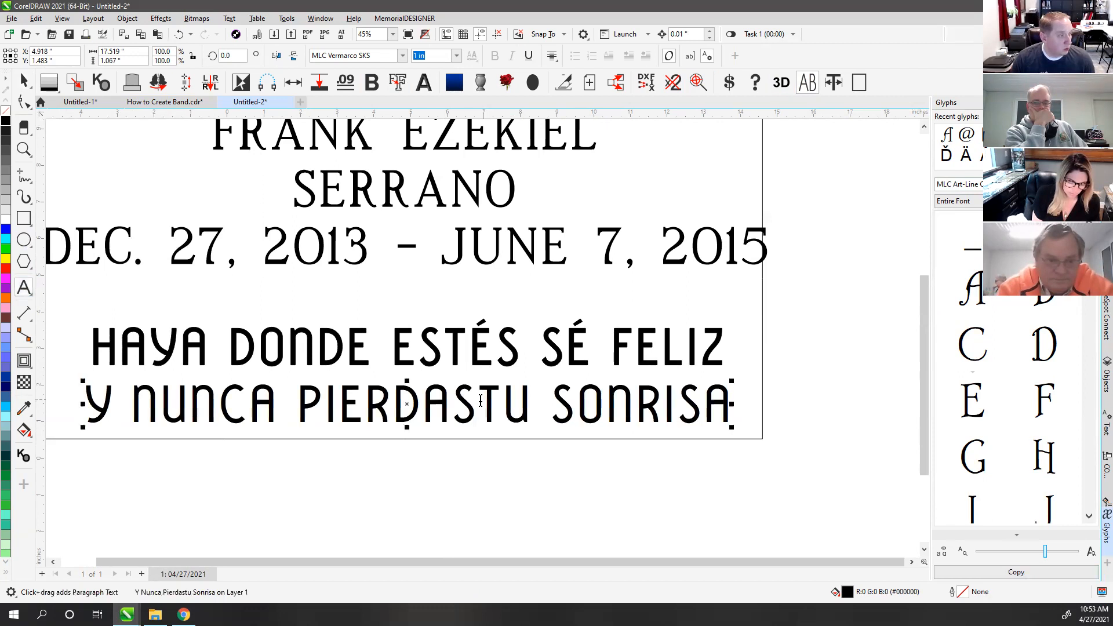
{"action": "left_click", "coordinate": [24, 81]}
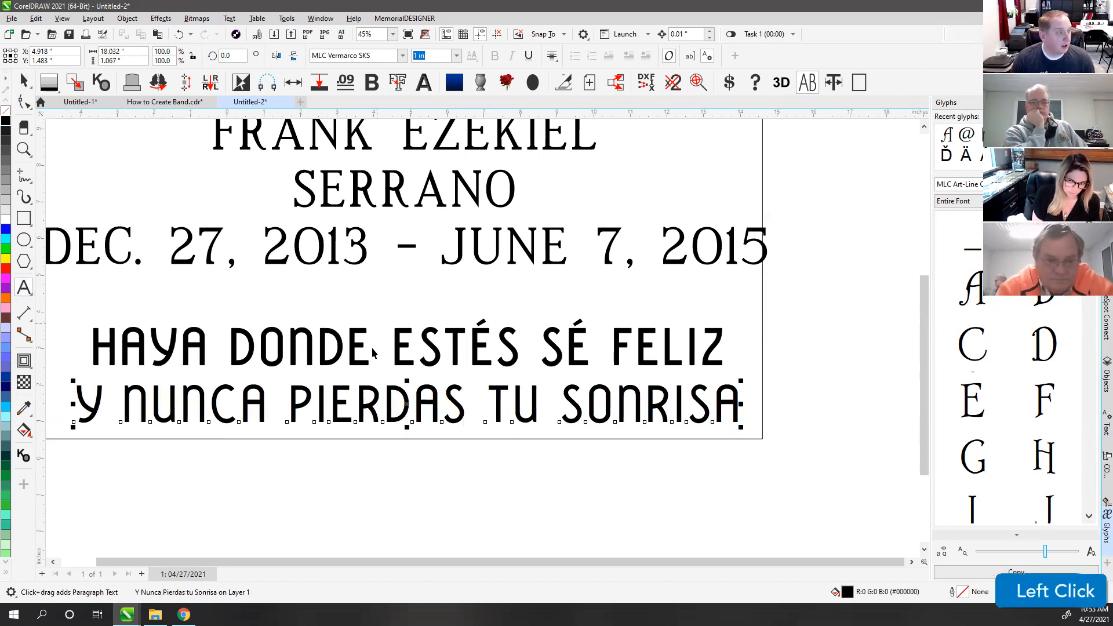
Step: Centre the two epitaph lines on each other with C
{"action": "left_click", "coordinate": [340, 344], "text": "shift"}
{"action": "key", "text": "c"}
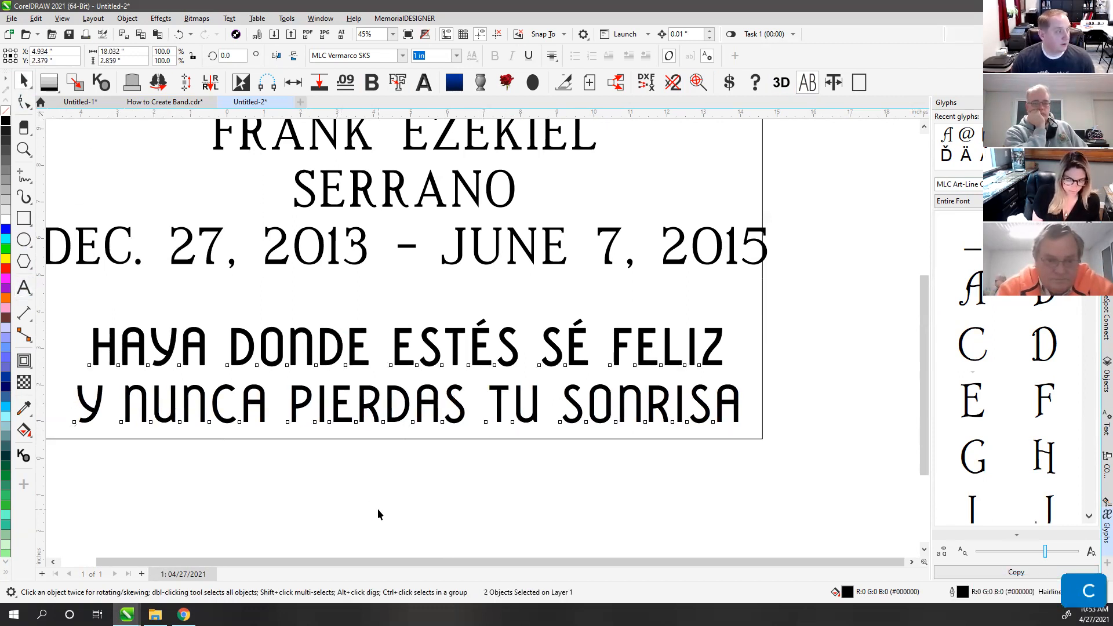
{"action": "left_click", "coordinate": [377, 514]}
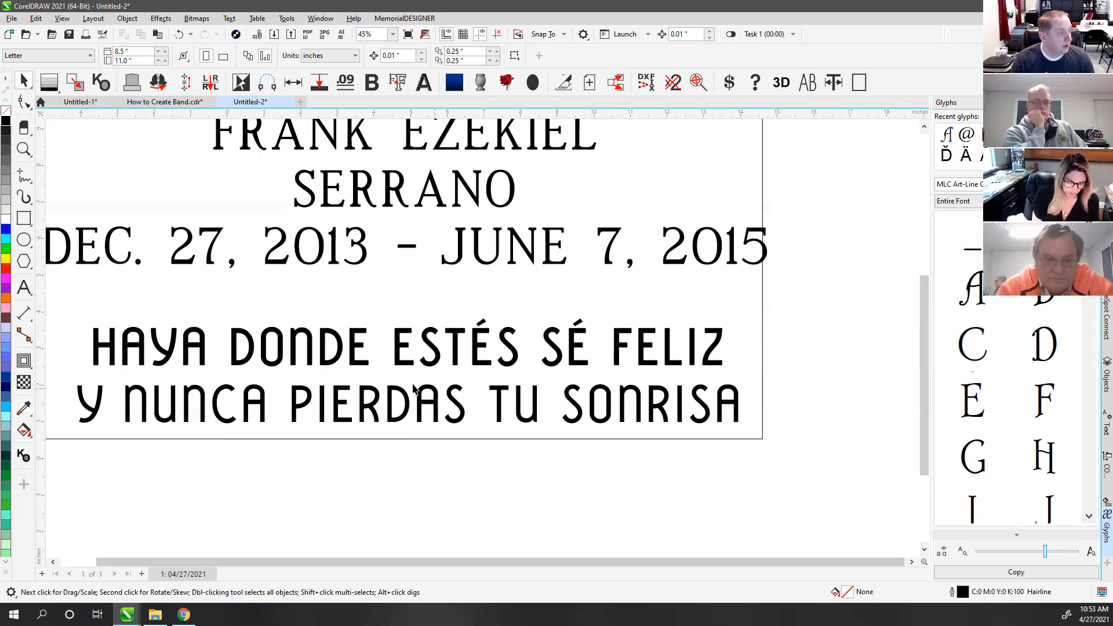
Step: Fit the whole panel in view with F4 and open the CONNECT Content religious clip-art library
{"action": "key", "text": "F4"}
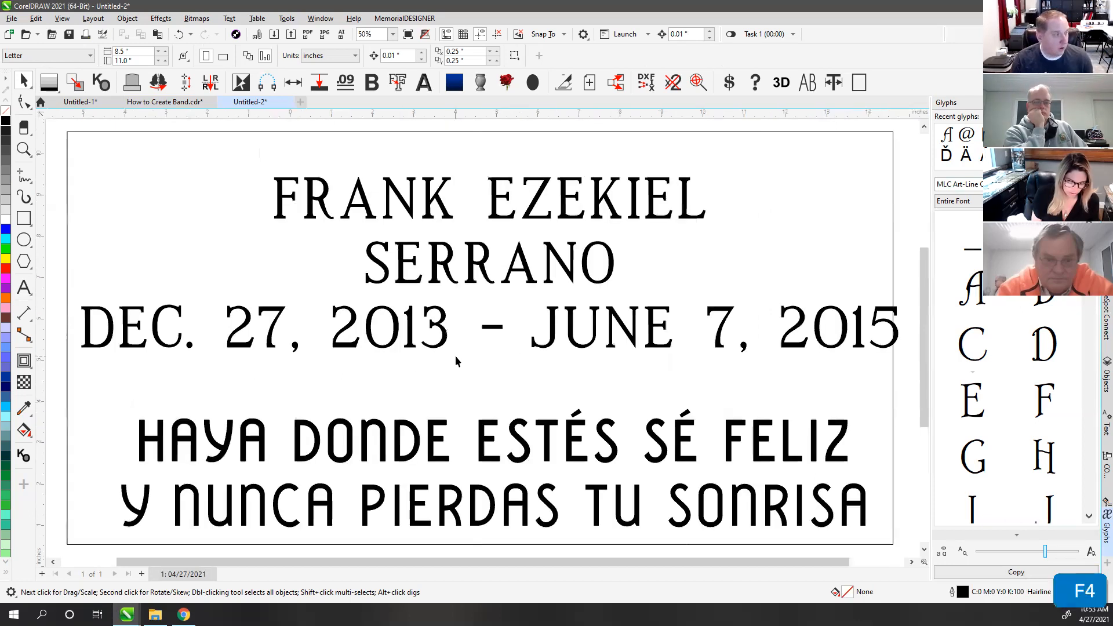
{"action": "scroll", "coordinate": [482, 352], "scroll_direction": "down", "scroll_amount": 1}
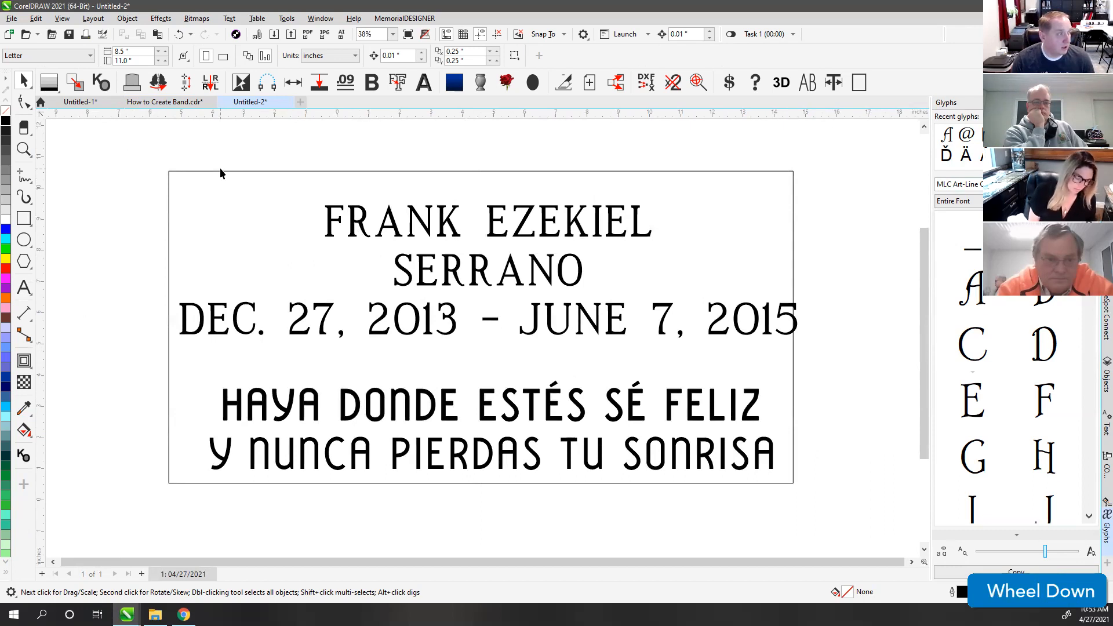
{"action": "left_click", "coordinate": [303, 306]}
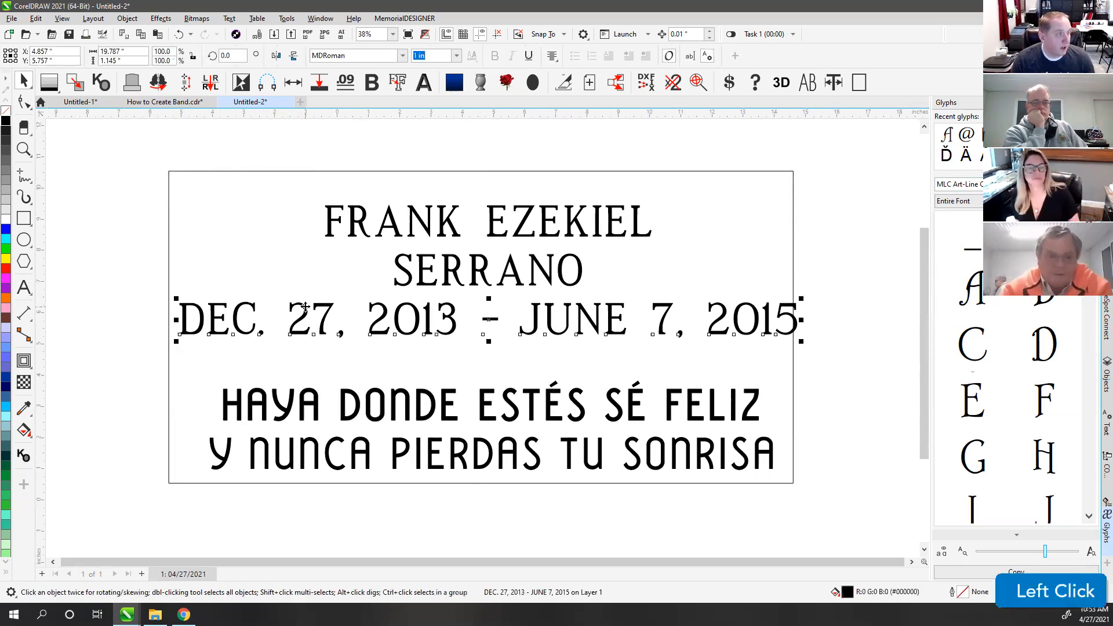
{"action": "left_click", "coordinate": [280, 257]}
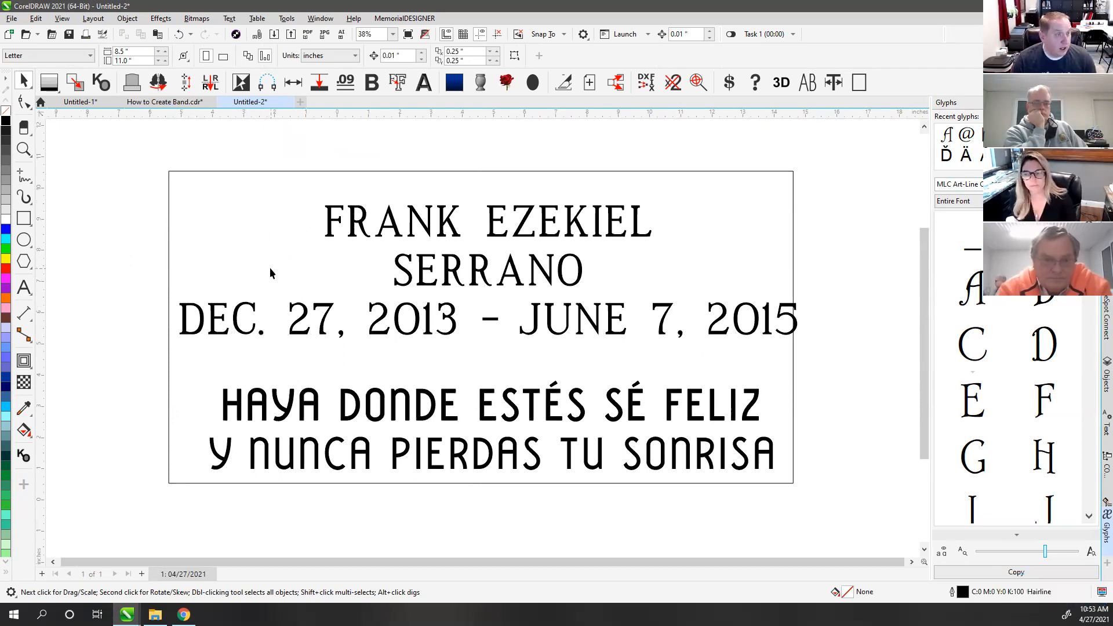
{"action": "left_click", "coordinate": [1106, 466]}
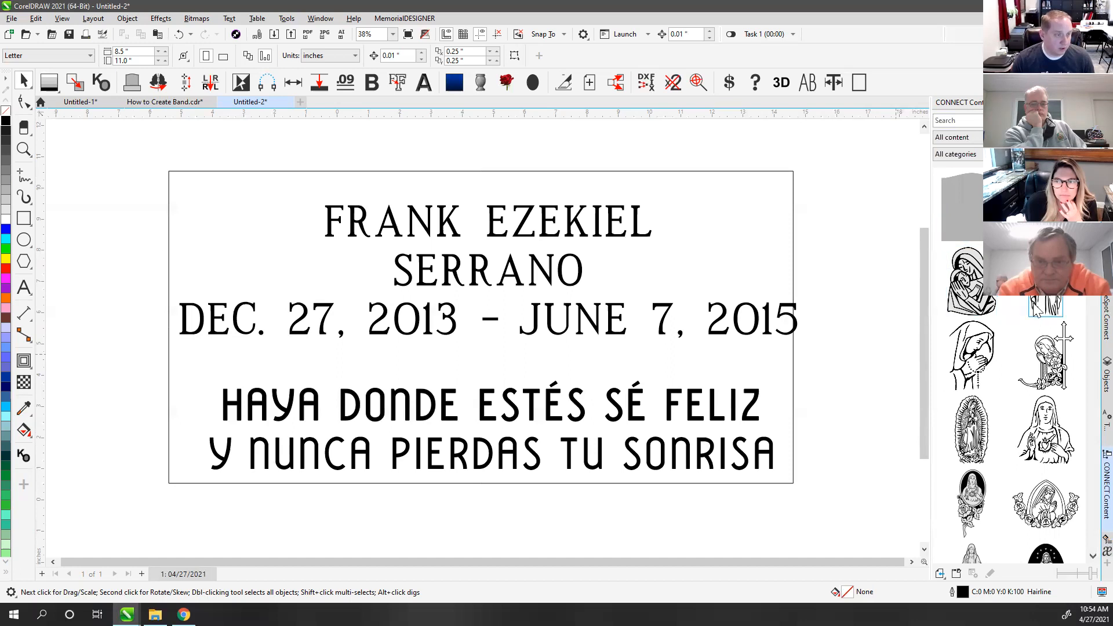
Step: Search the content library for 'simple cross', then refine the search to 'cross'
{"action": "left_click", "coordinate": [954, 121]}
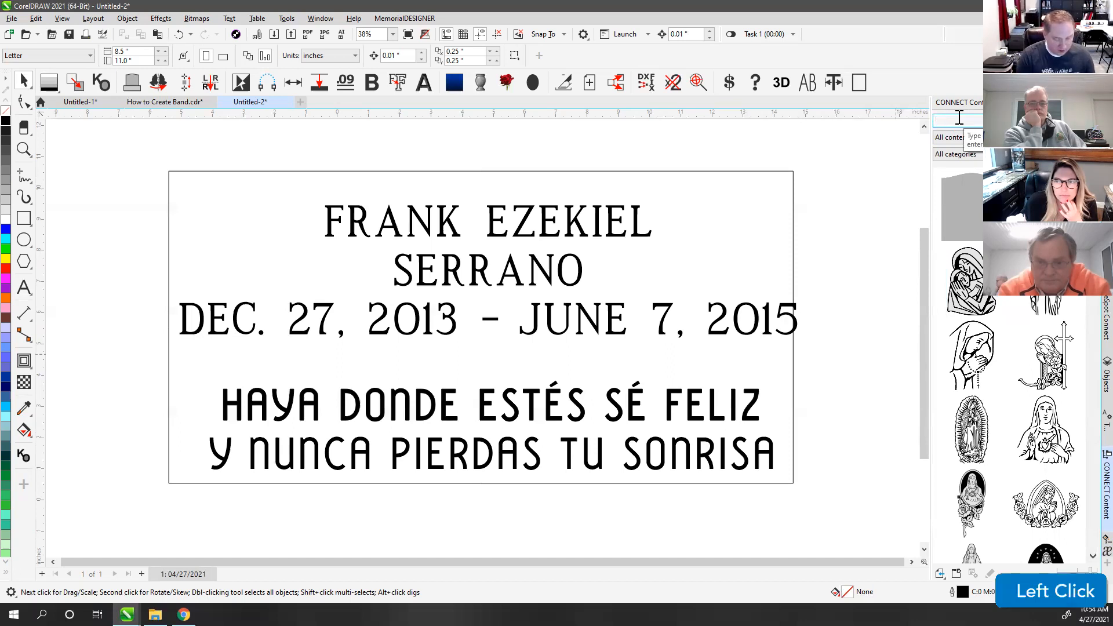
{"action": "type", "text": "simple cross"}
{"action": "key", "text": "Return"}
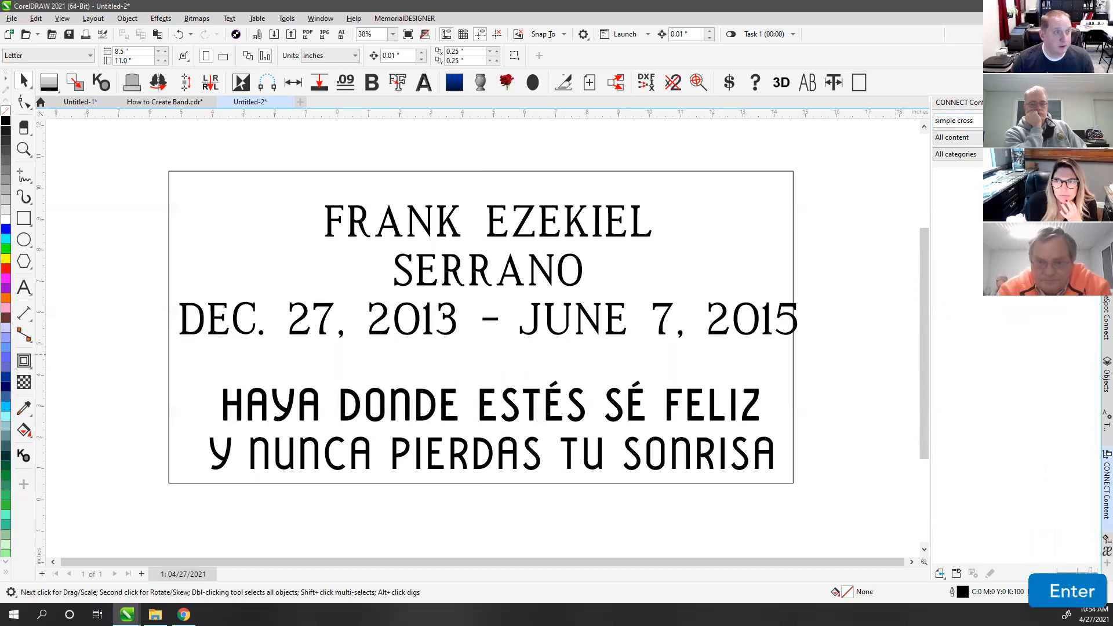
{"action": "left_click", "coordinate": [980, 120]}
{"action": "left_click_drag", "start_coordinate": [979, 122], "coordinate": [940, 122]}
{"action": "key", "text": "BackSpace"}
{"action": "key", "text": "BackSpace"}
{"action": "key", "text": "BackSpace"}
{"action": "type", "text": "cross"}
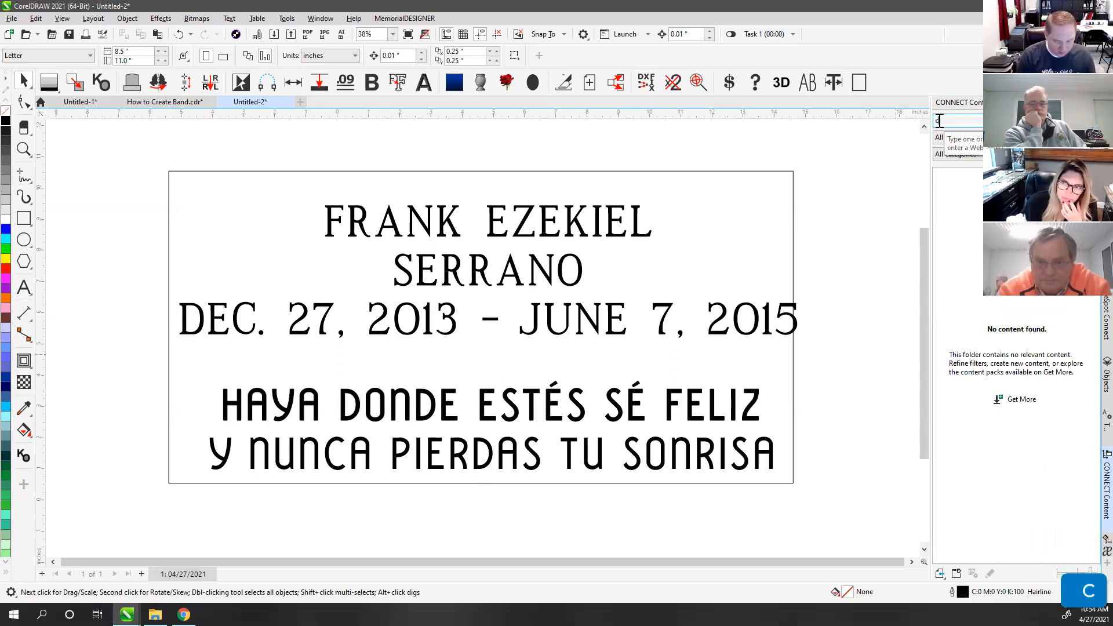
{"action": "key", "text": "Return"}
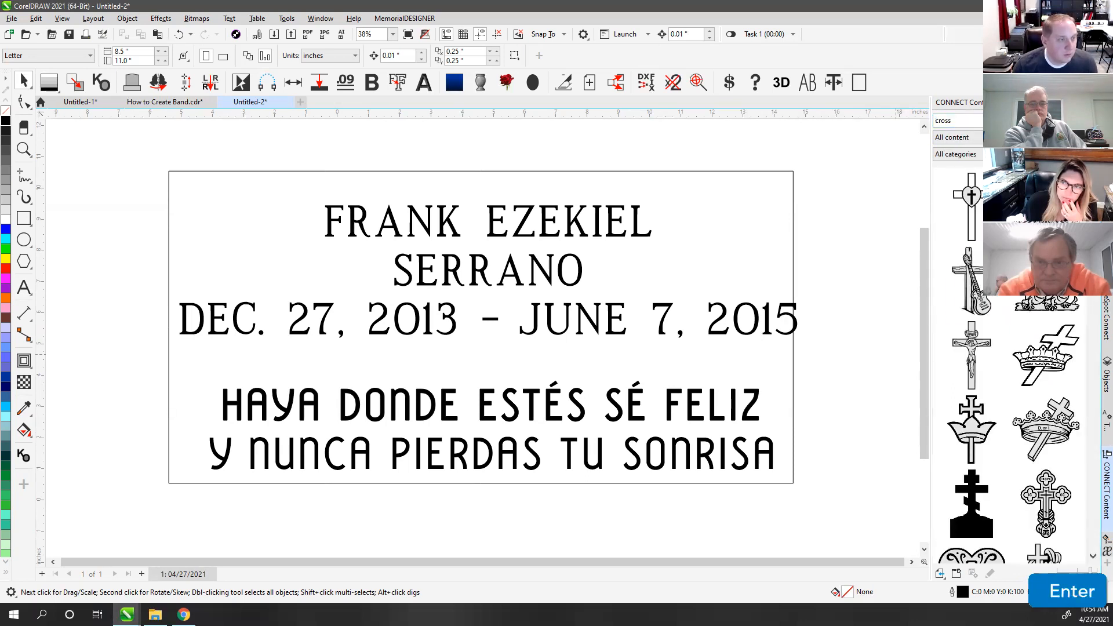
Step: Drag the plain outlined cross (2513.cdr) from the results onto the panel
{"action": "scroll", "coordinate": [971, 281], "scroll_direction": "down", "scroll_amount": 2}
{"action": "scroll", "coordinate": [972, 281], "scroll_direction": "down", "scroll_amount": 2}
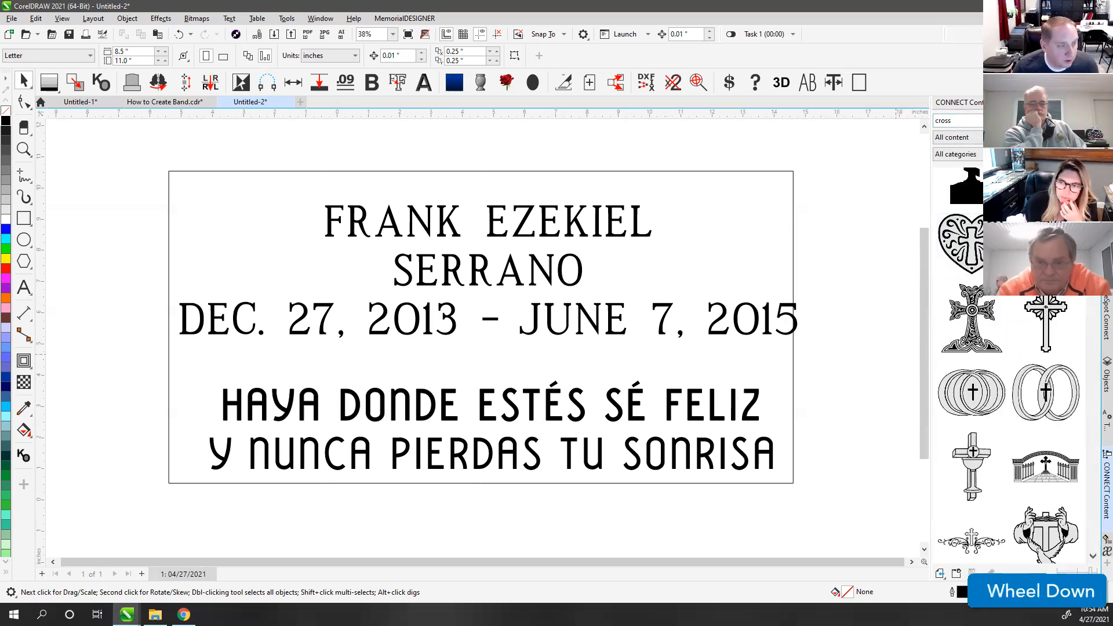
{"action": "scroll", "coordinate": [972, 281], "scroll_direction": "down", "scroll_amount": 3}
{"action": "scroll", "coordinate": [972, 281], "scroll_direction": "down", "scroll_amount": 5}
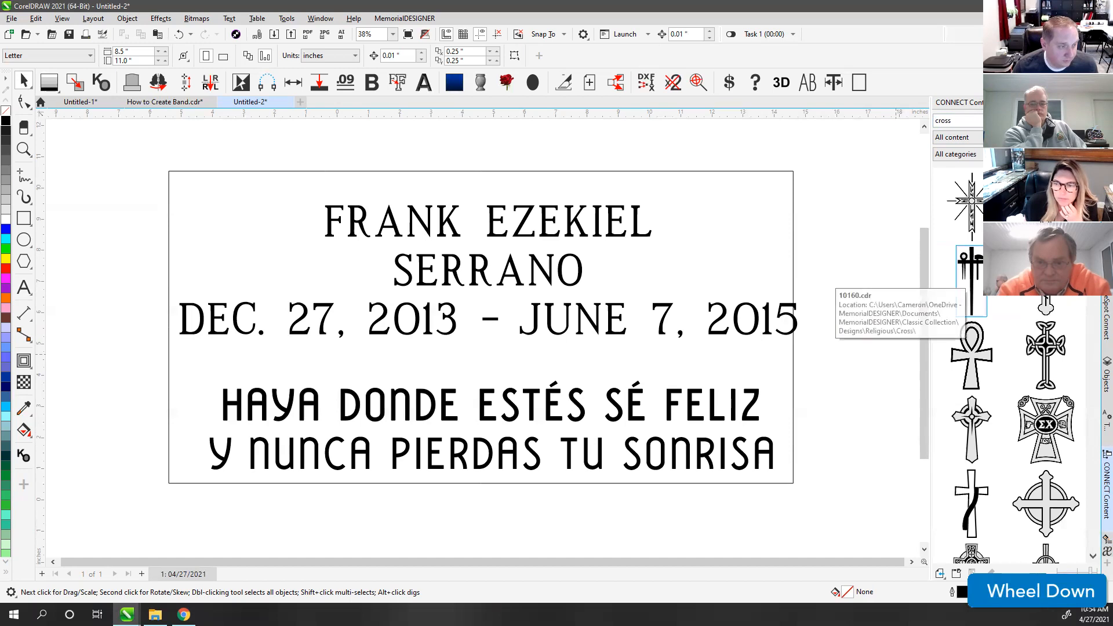
{"action": "scroll", "coordinate": [972, 282], "scroll_direction": "down", "scroll_amount": 5}
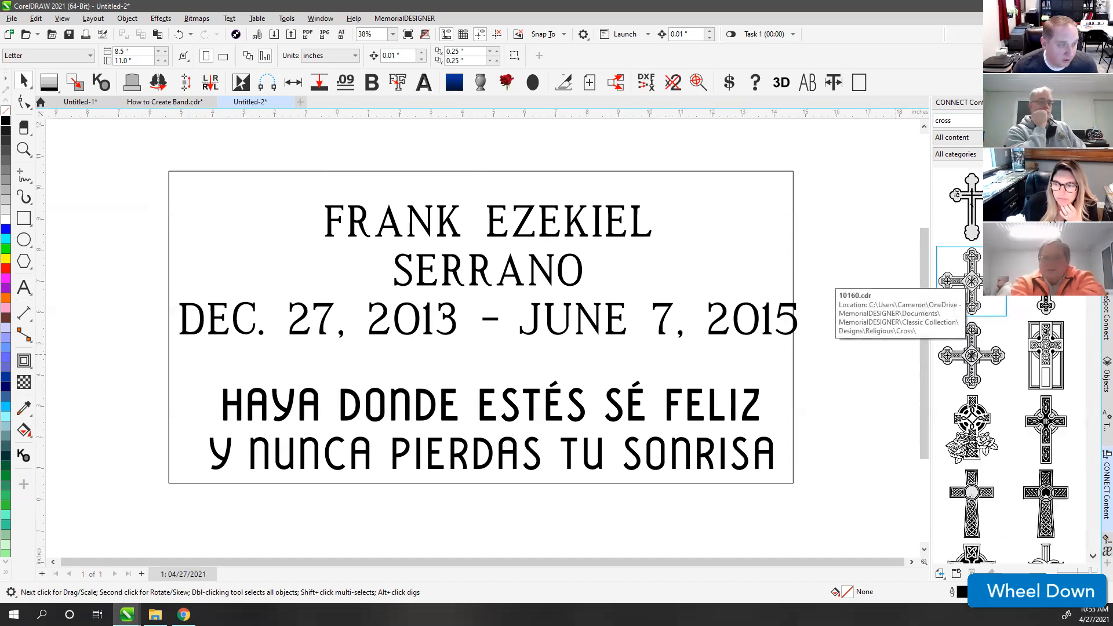
{"action": "scroll", "coordinate": [972, 282], "scroll_direction": "down", "scroll_amount": 5}
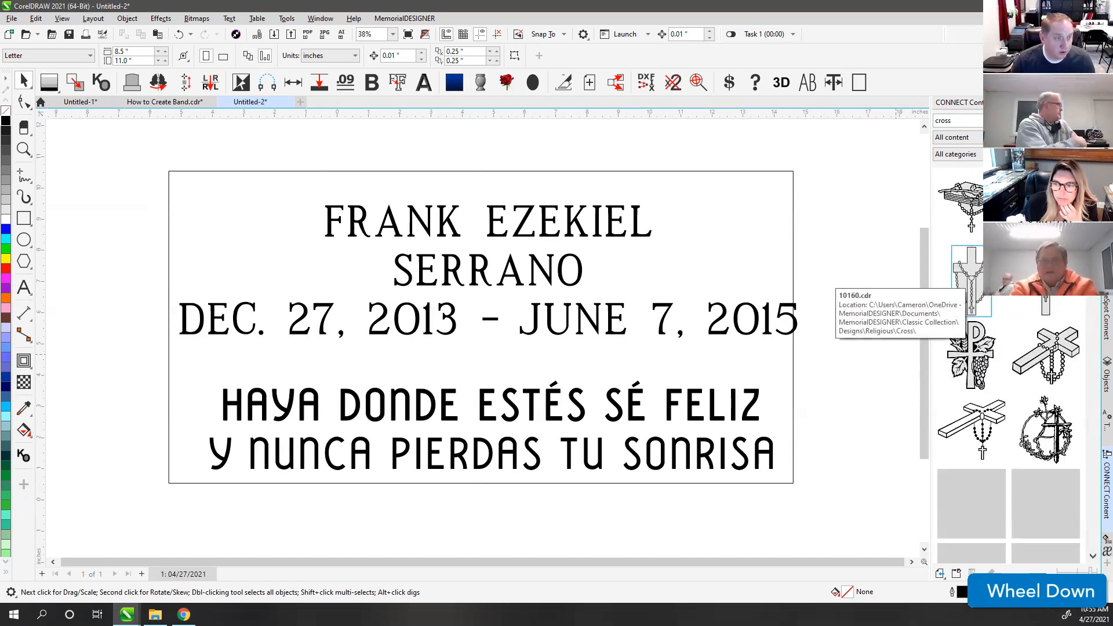
{"action": "scroll", "coordinate": [1009, 313], "scroll_direction": "down", "scroll_amount": 5}
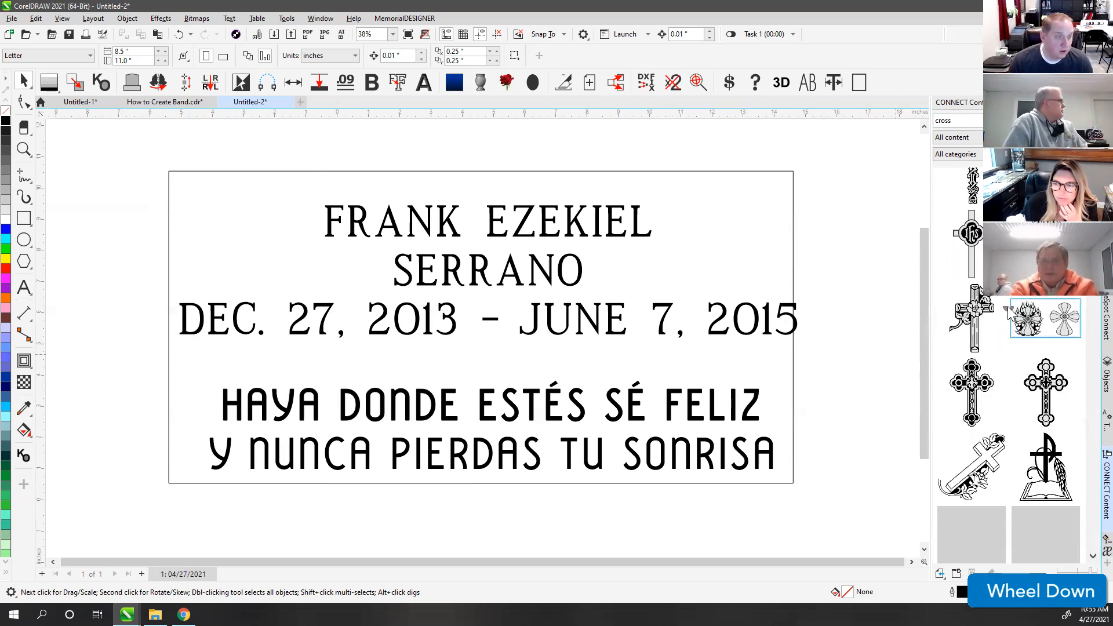
{"action": "scroll", "coordinate": [1011, 314], "scroll_direction": "down", "scroll_amount": 3}
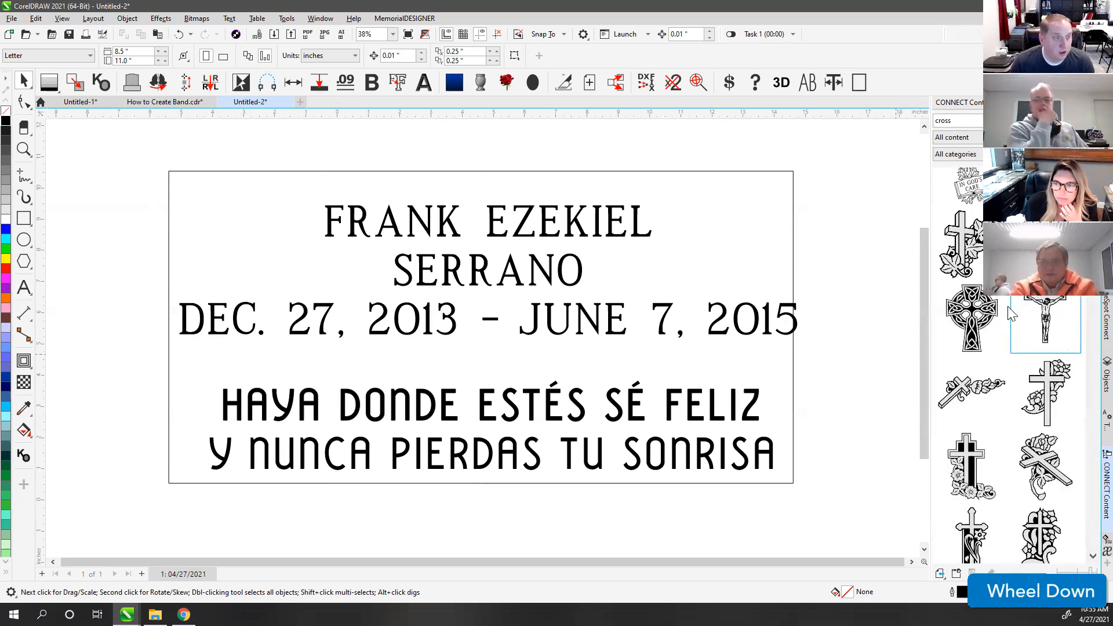
{"action": "scroll", "coordinate": [1010, 314], "scroll_direction": "up", "scroll_amount": 3}
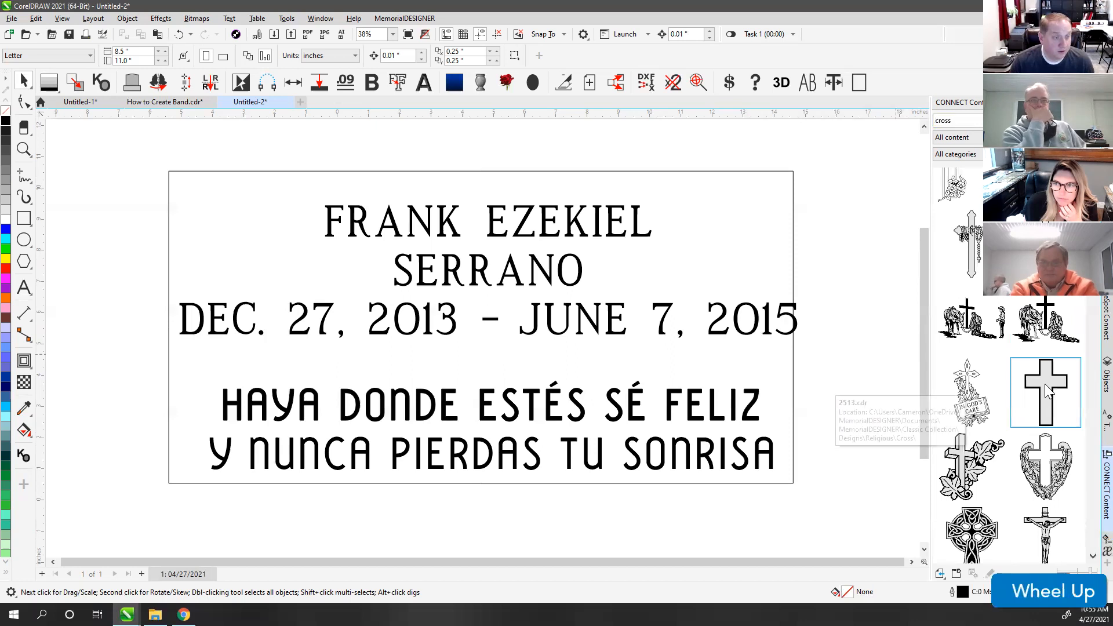
{"action": "left_click_drag", "start_coordinate": [1041, 396], "coordinate": [239, 240]}
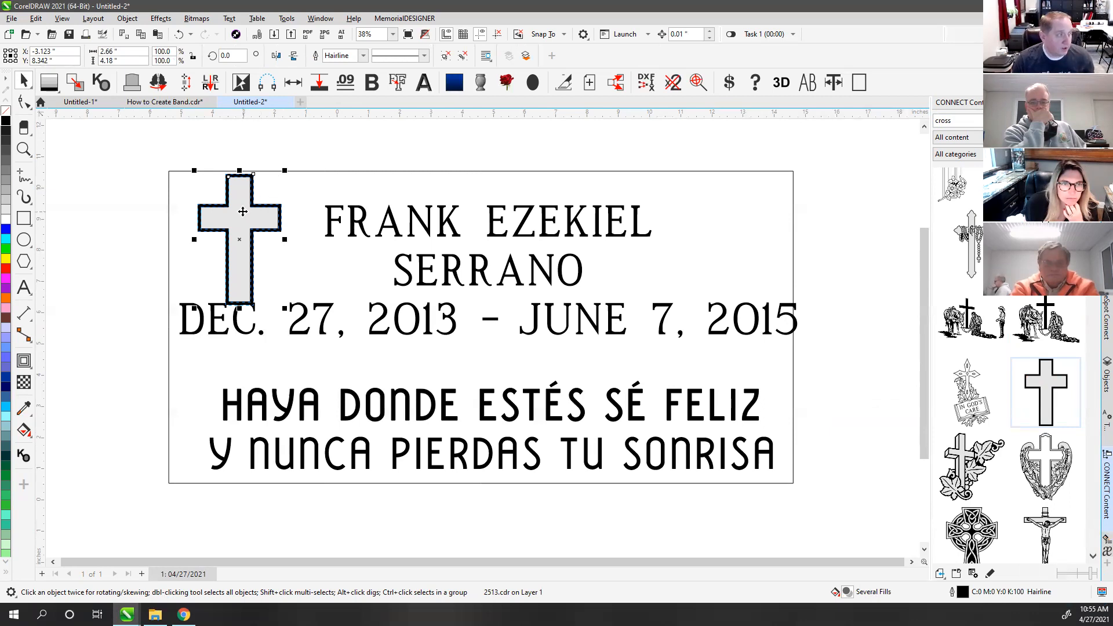
Step: Shrink the placed cross to about 86% and make it a hollow outlined shape
{"action": "left_click", "coordinate": [287, 152]}
{"action": "left_click", "coordinate": [242, 193]}
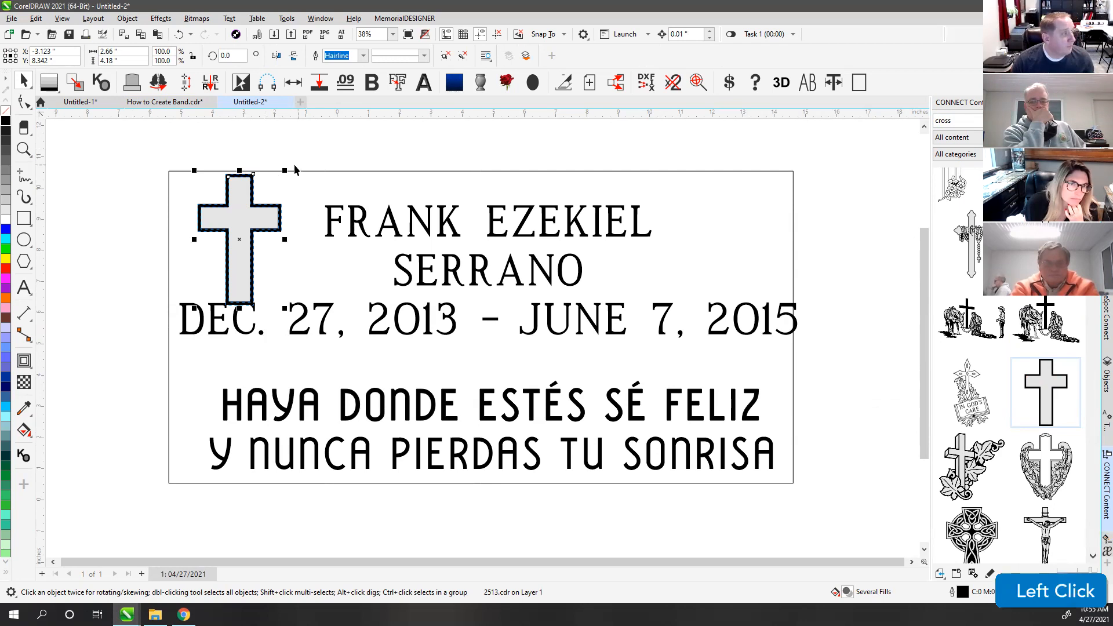
{"action": "left_click_drag", "start_coordinate": [285, 170], "coordinate": [244, 221]}
{"action": "left_click", "coordinate": [508, 82]}
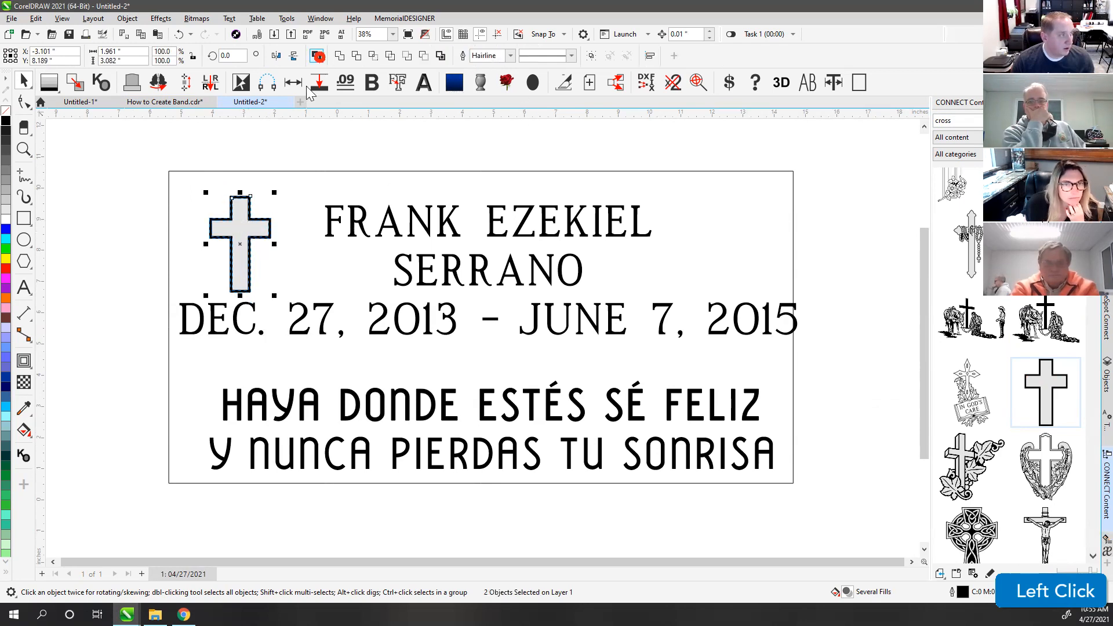
{"action": "scroll", "coordinate": [484, 330], "scroll_direction": "up", "scroll_amount": 4}
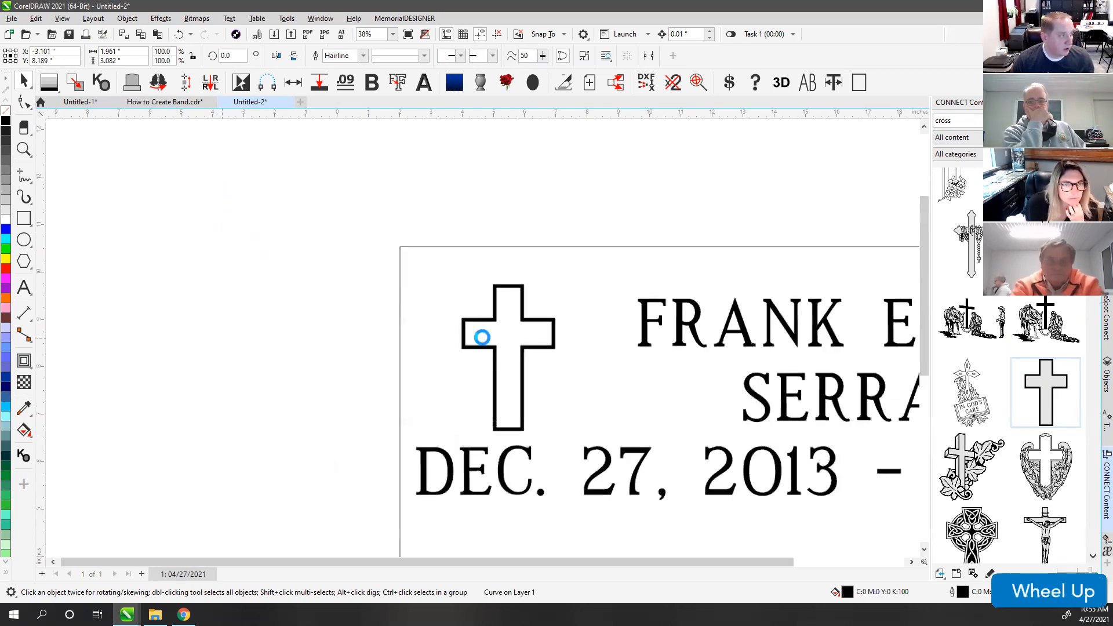
{"action": "scroll", "coordinate": [479, 294], "scroll_direction": "up", "scroll_amount": 2}
Step: Close the band gap with a short freehand line and apply MemorialDESIGNER .09 for a light-filled cross
{"action": "left_click", "coordinate": [21, 176]}
{"action": "left_click", "coordinate": [487, 304]}
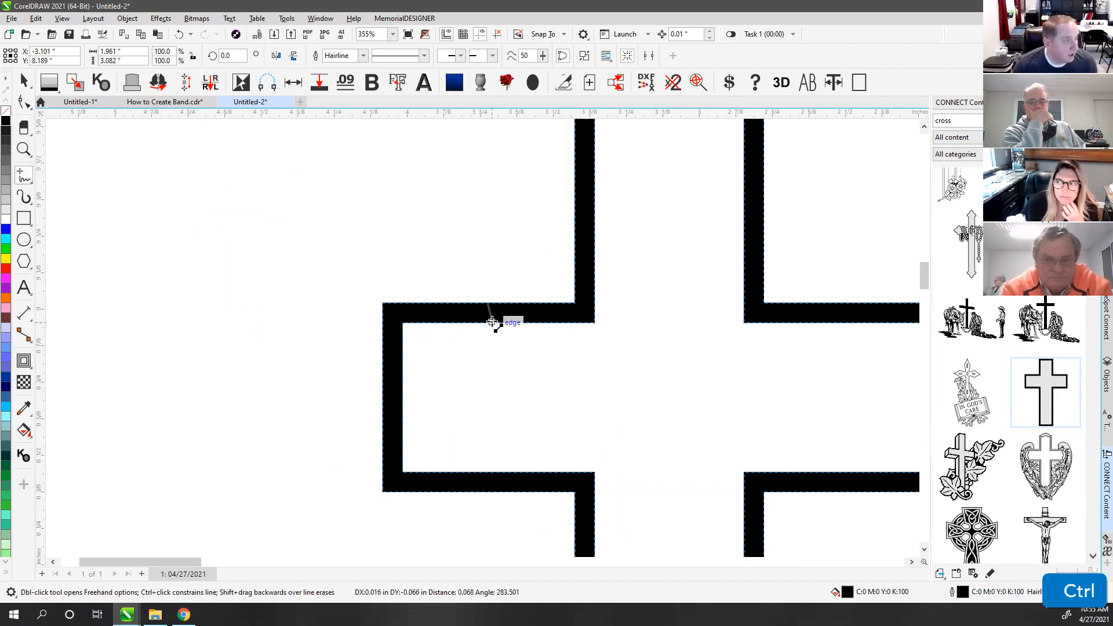
{"action": "left_click", "coordinate": [487, 322], "text": "ctrl"}
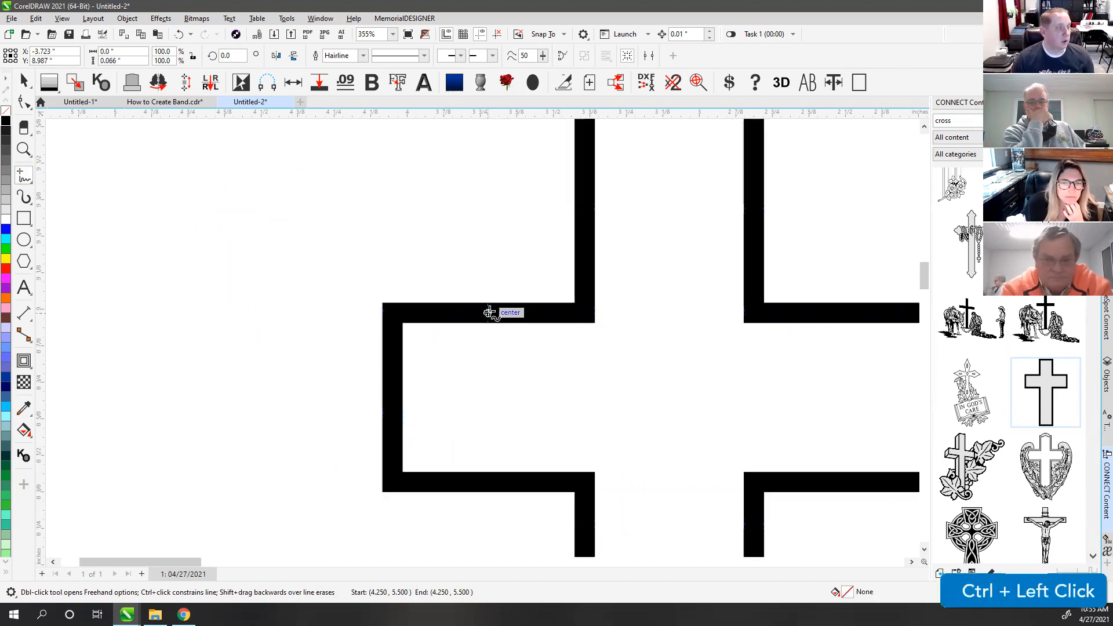
{"action": "left_click", "coordinate": [123, 60]}
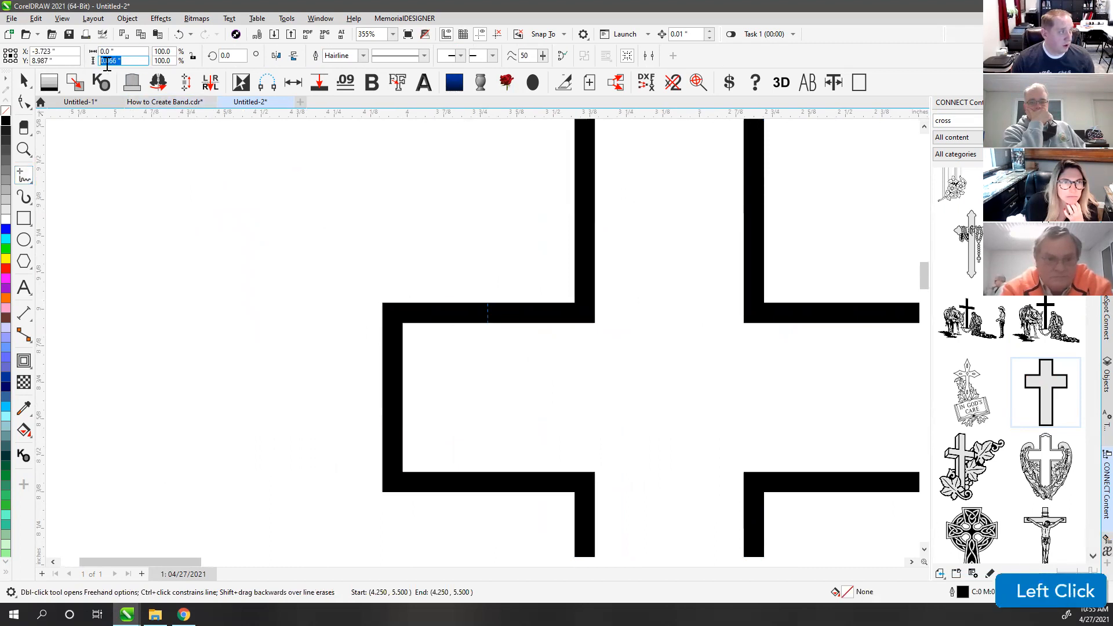
{"action": "left_click", "coordinate": [24, 82]}
{"action": "left_click", "coordinate": [488, 313]}
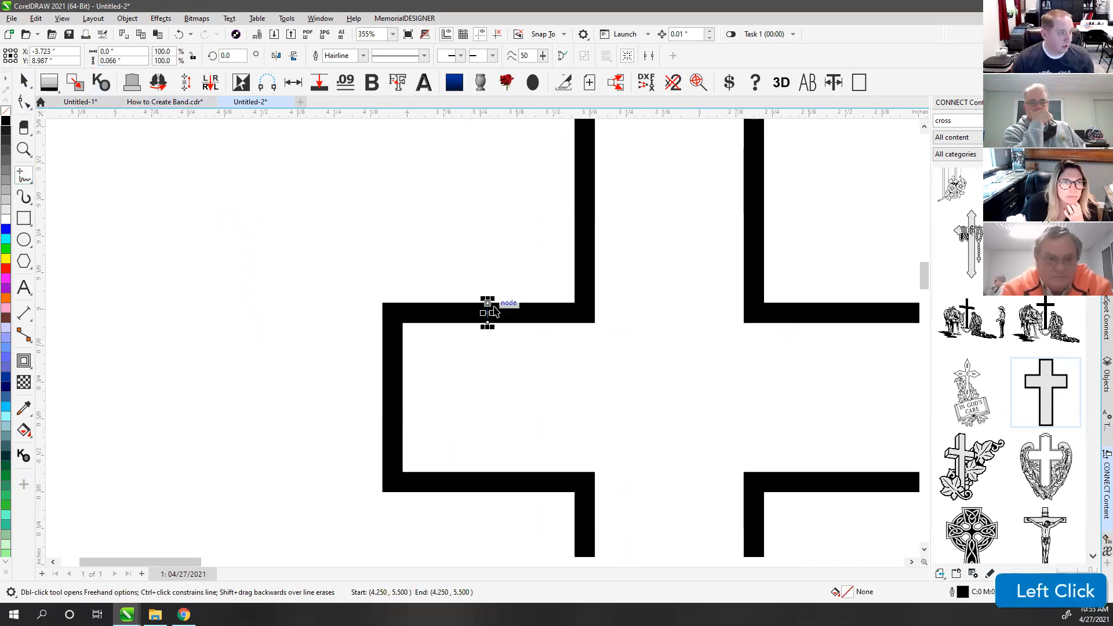
{"action": "left_click", "coordinate": [426, 318], "text": "shift"}
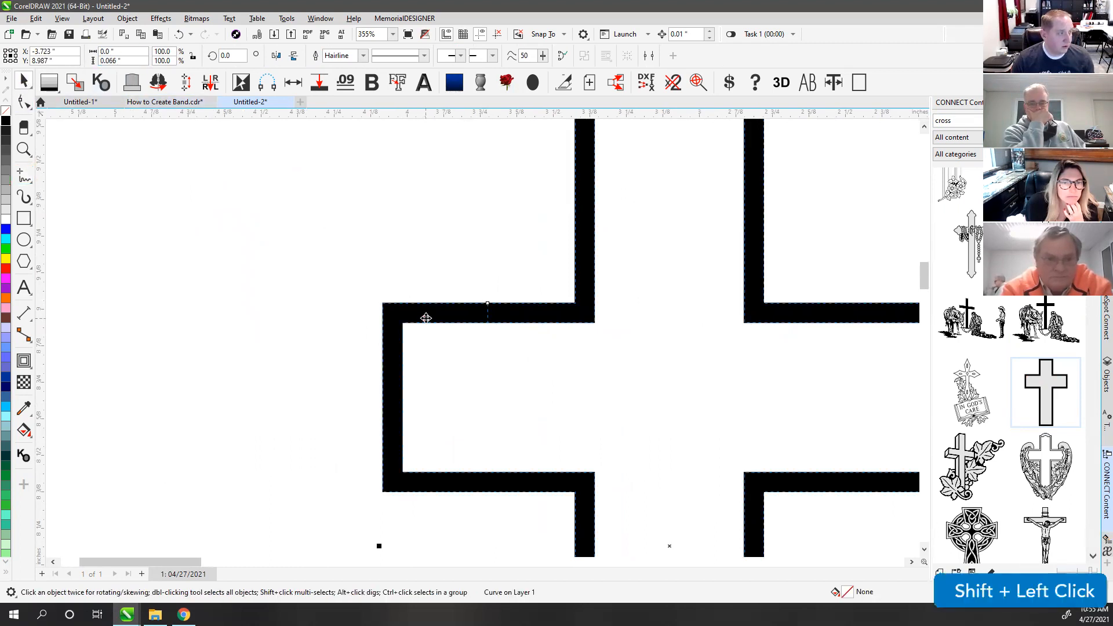
{"action": "left_click", "coordinate": [345, 85]}
{"action": "left_click", "coordinate": [507, 273]}
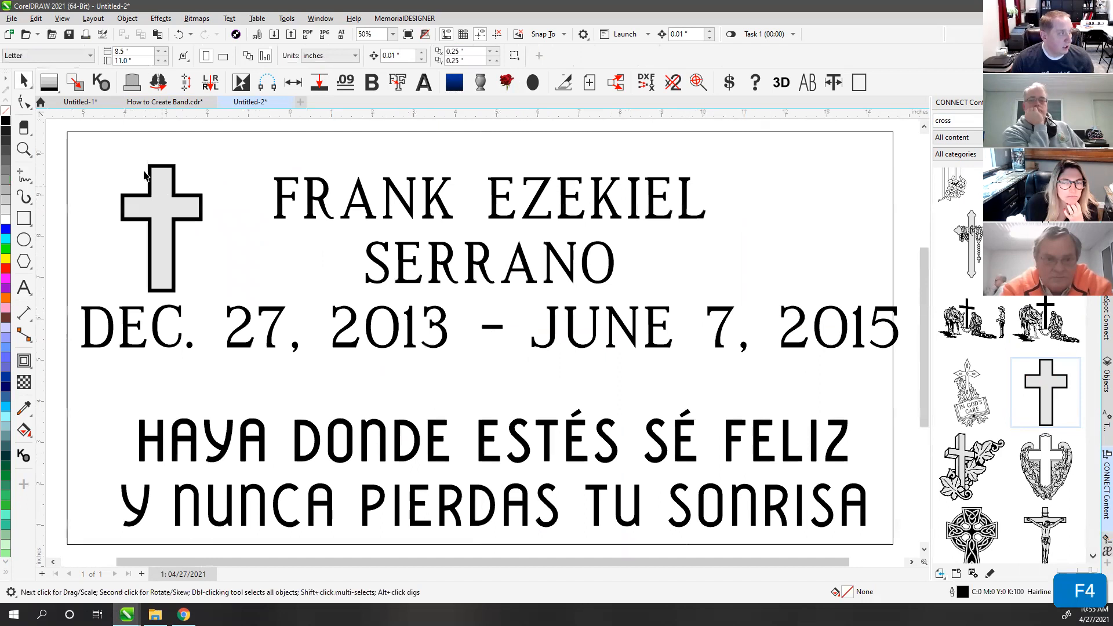
Step: Fill the plaque's border rectangle with the 30% Black grey swatch
{"action": "left_click_drag", "start_coordinate": [105, 146], "coordinate": [257, 324]}
{"action": "left_click_drag", "start_coordinate": [162, 214], "coordinate": [162, 205]}
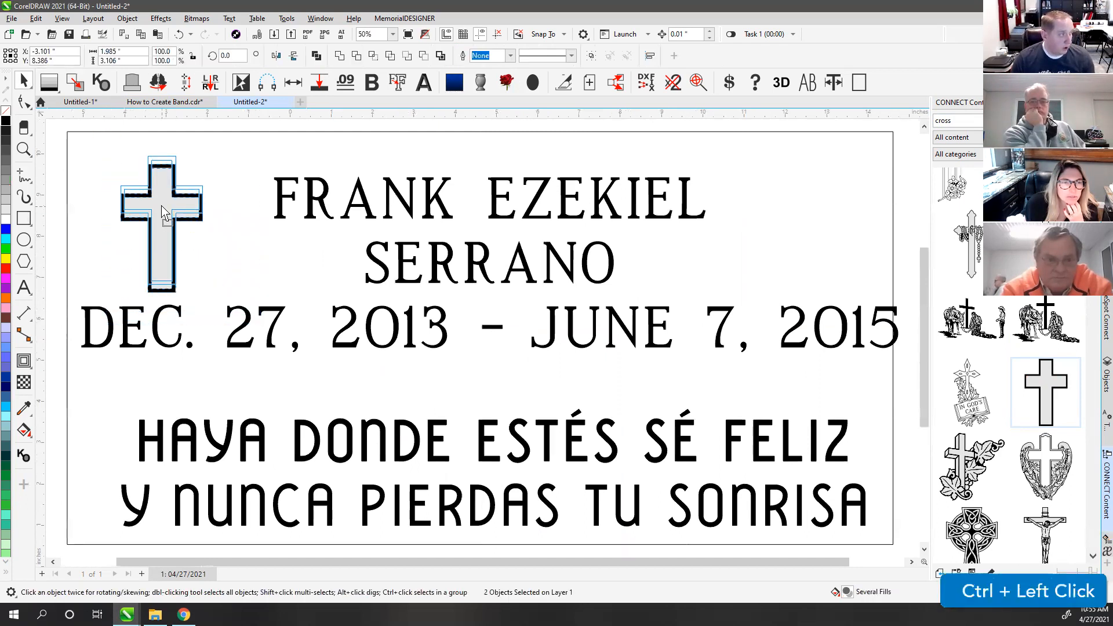
{"action": "left_click", "coordinate": [157, 133]}
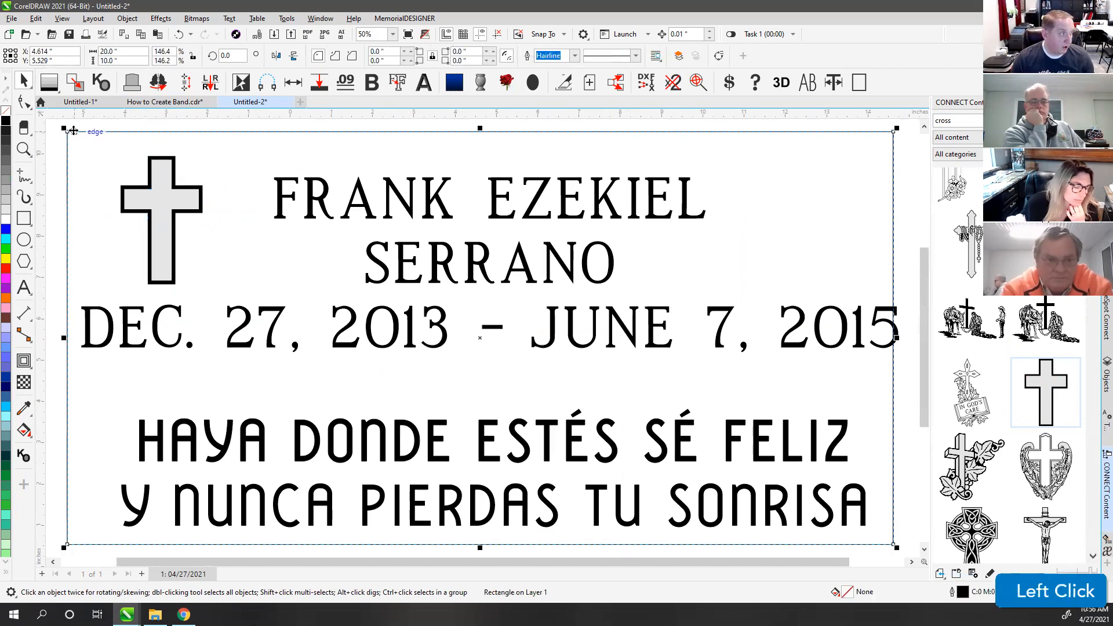
{"action": "left_click", "coordinate": [6, 199]}
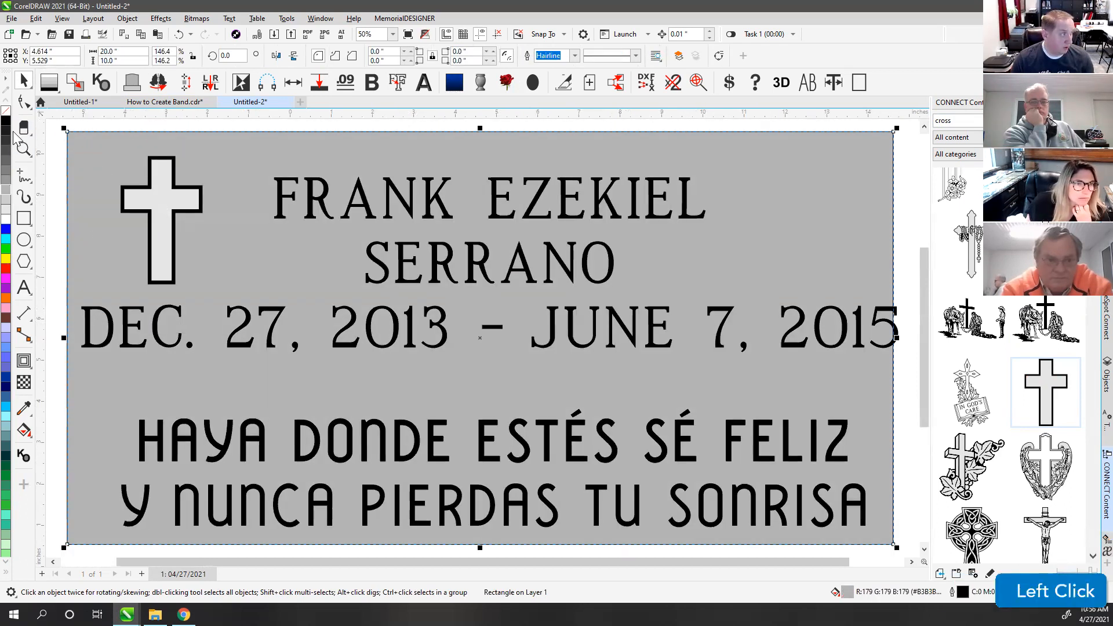
{"action": "right_click", "coordinate": [101, 132]}
{"action": "left_click", "coordinate": [99, 120]}
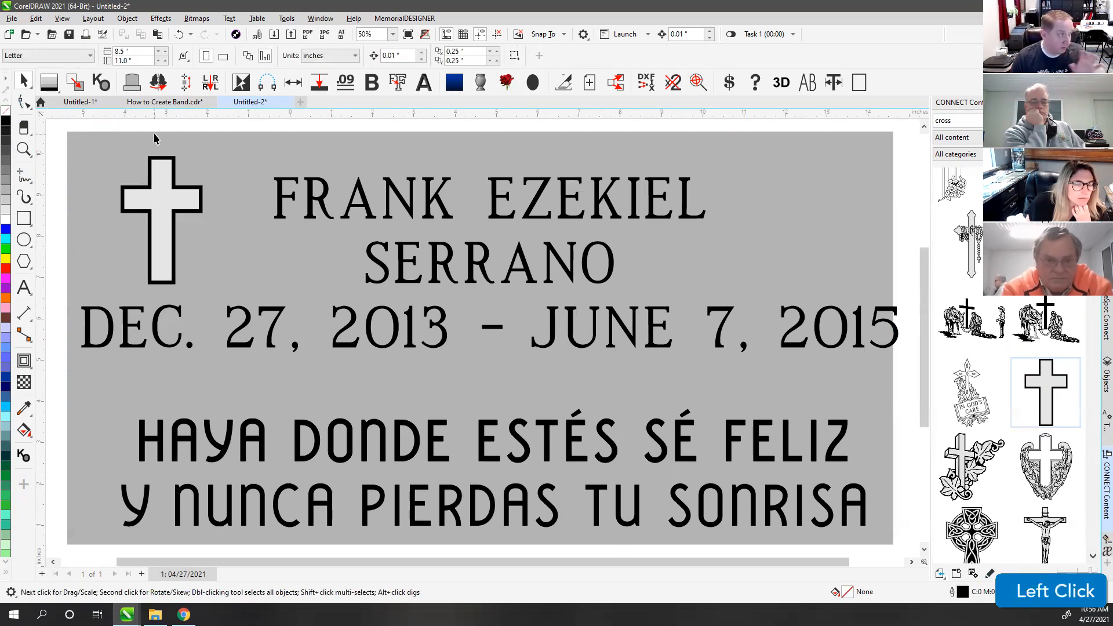
{"action": "left_click", "coordinate": [100, 132]}
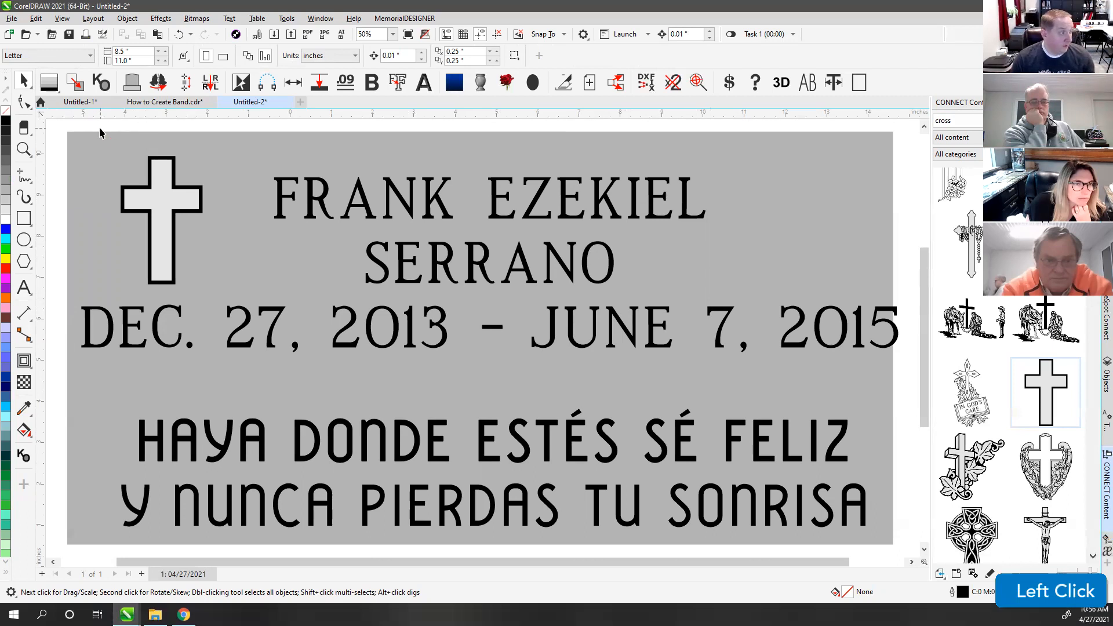
Step: With the grey rectangle selected, switch on To Inside in Panels and Spacing
{"action": "left_click", "coordinate": [248, 154]}
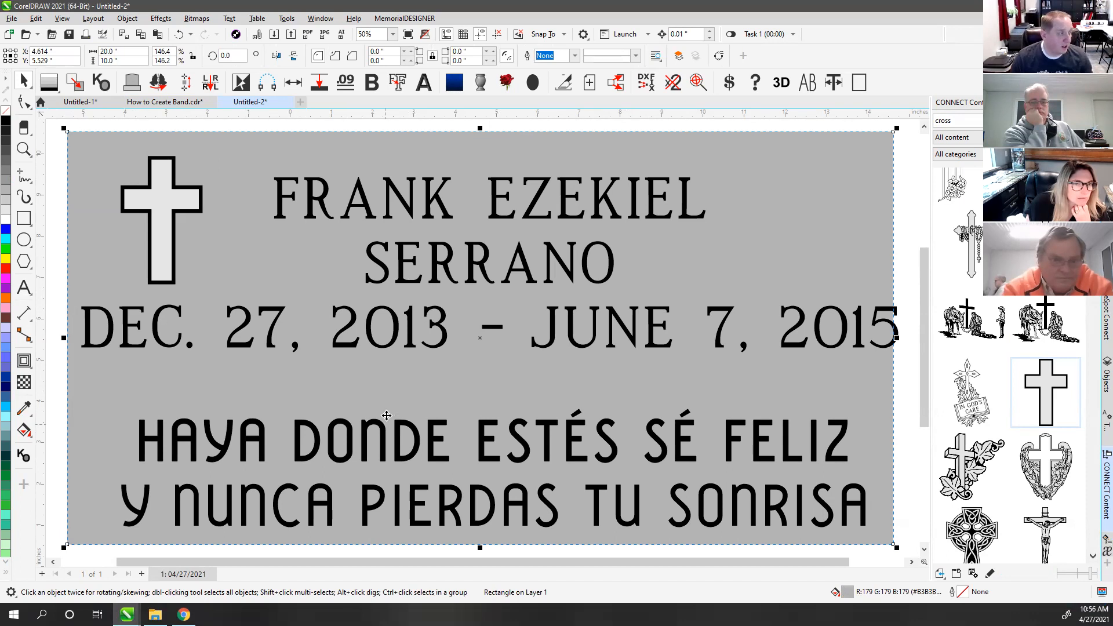
{"action": "left_click", "coordinate": [246, 130]}
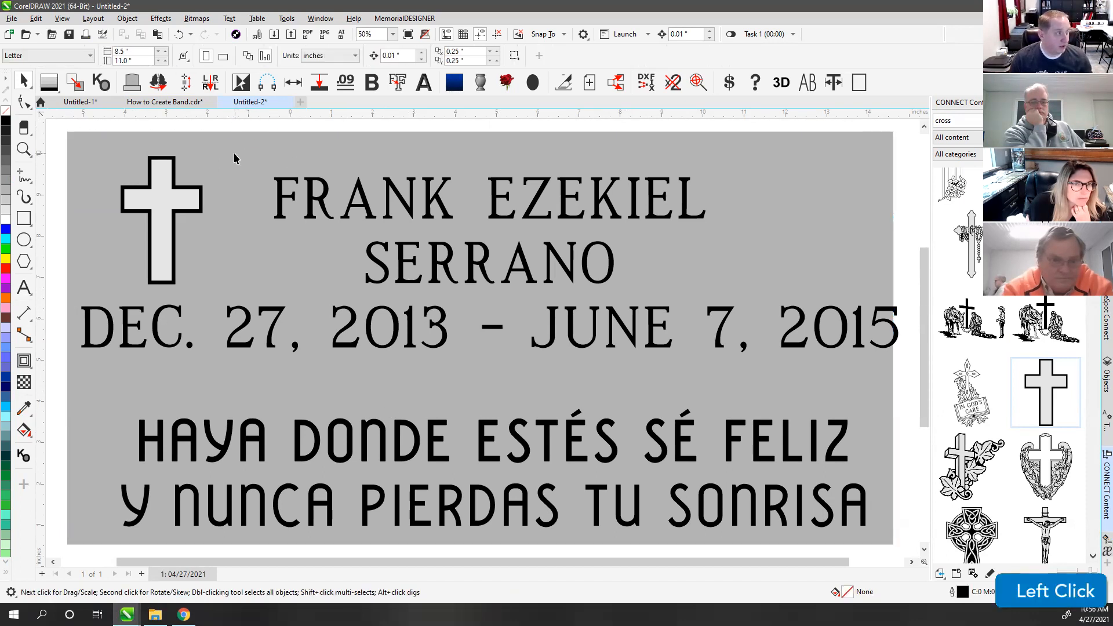
{"action": "left_click", "coordinate": [252, 195]}
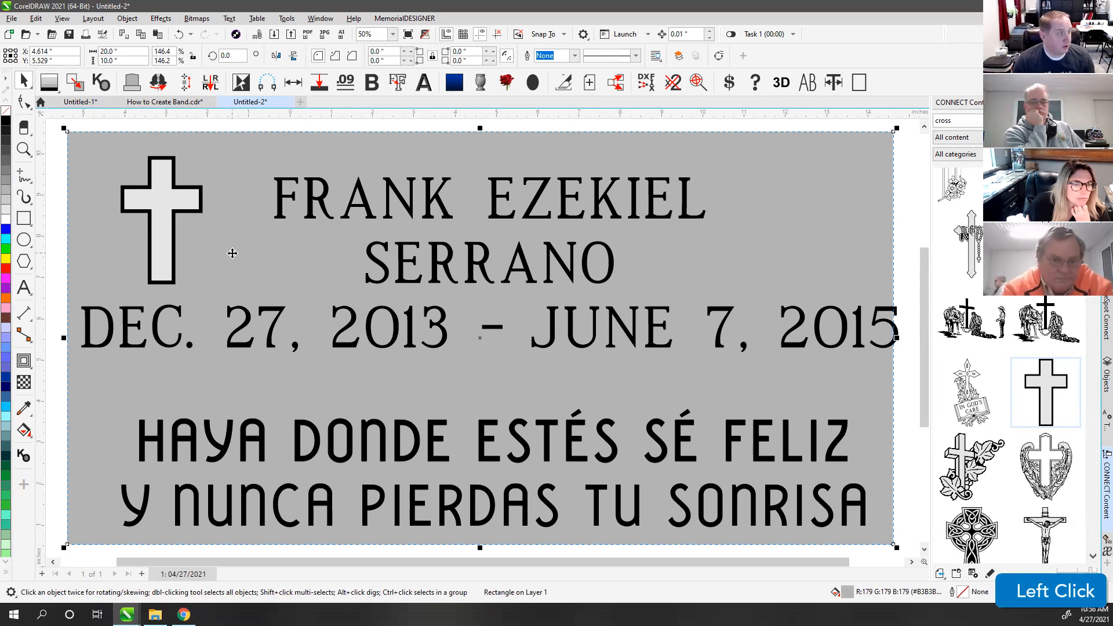
{"action": "scroll", "coordinate": [364, 269], "scroll_direction": "down", "scroll_amount": 2}
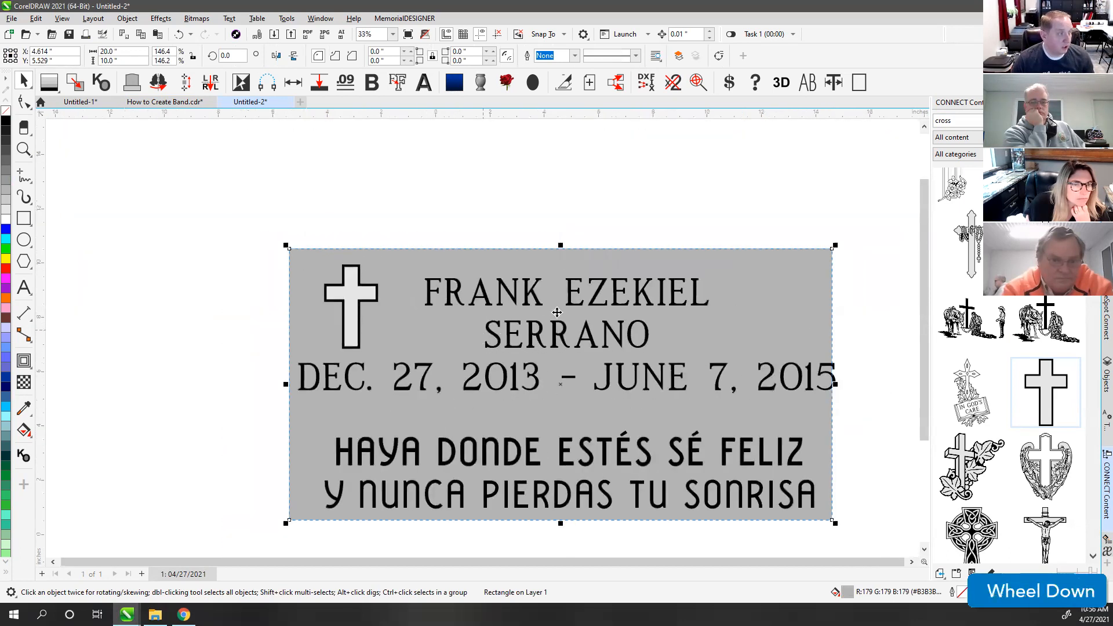
{"action": "left_click", "coordinate": [425, 242]}
{"action": "left_click", "coordinate": [423, 263]}
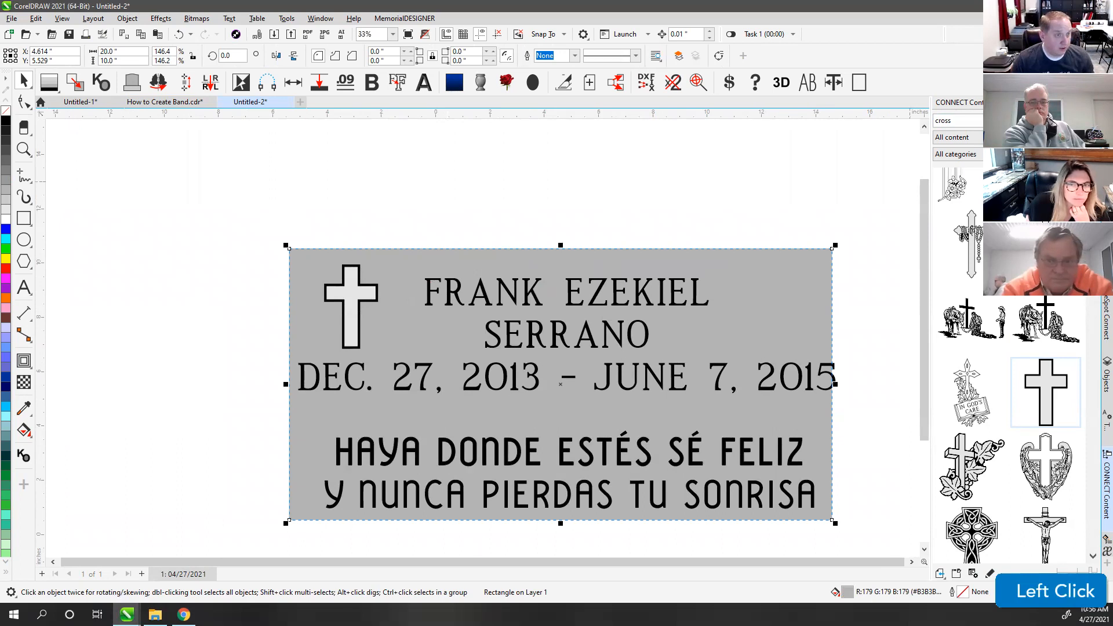
{"action": "left_click", "coordinate": [1106, 203]}
{"action": "left_click", "coordinate": [946, 185]}
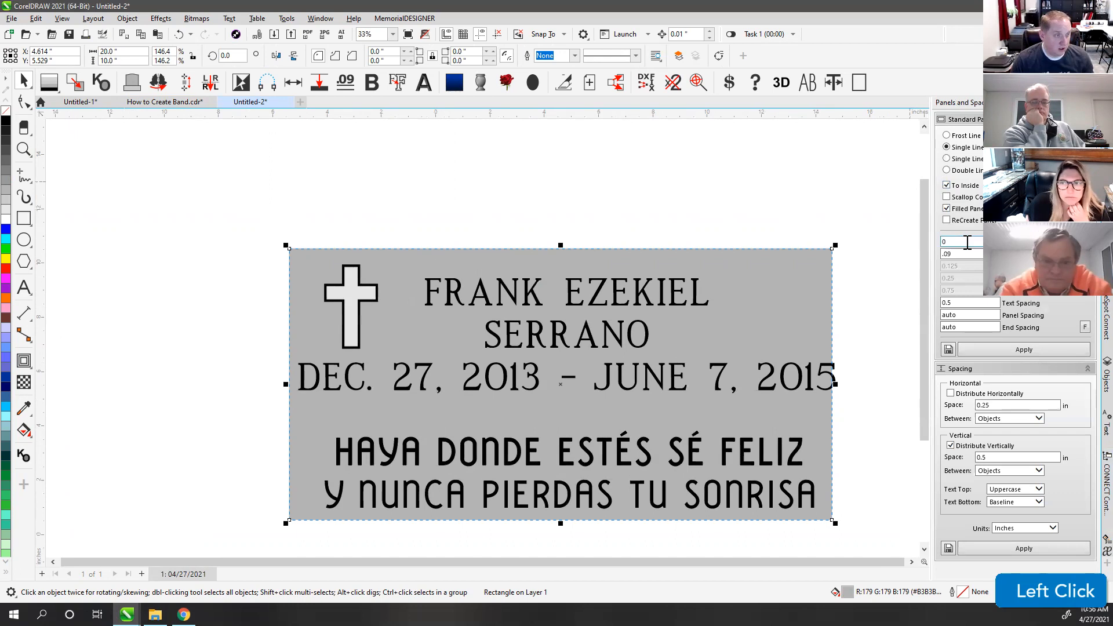
Step: Try a 1-inch panel offset, then undo the resulting outer border
{"action": "left_click_drag", "start_coordinate": [969, 242], "coordinate": [917, 249]}
{"action": "type", "text": "1"}
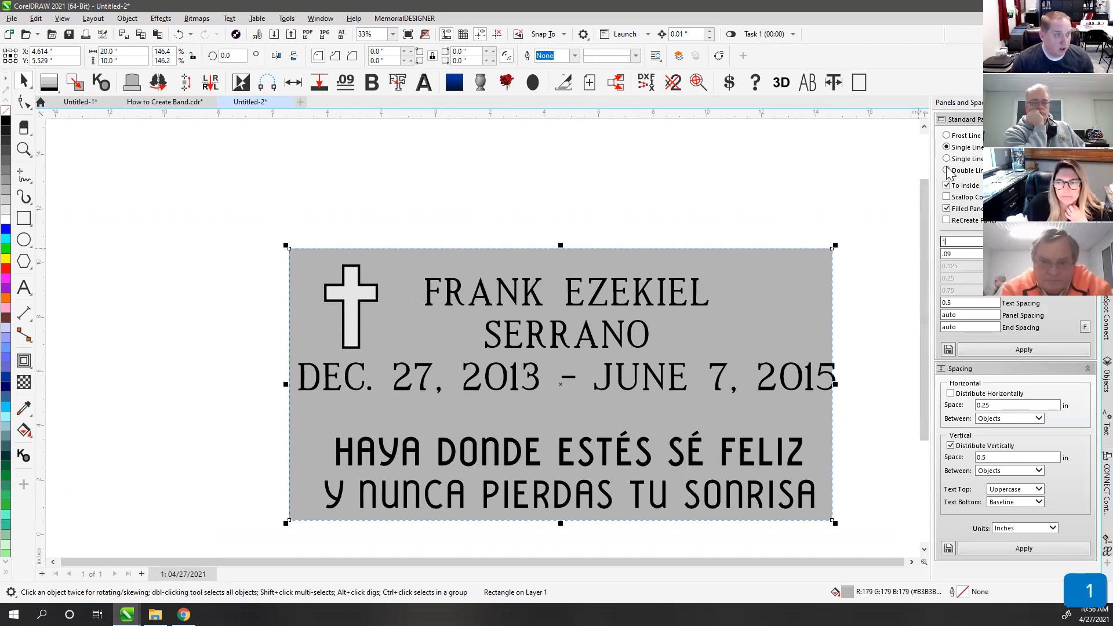
{"action": "left_click", "coordinate": [1022, 350]}
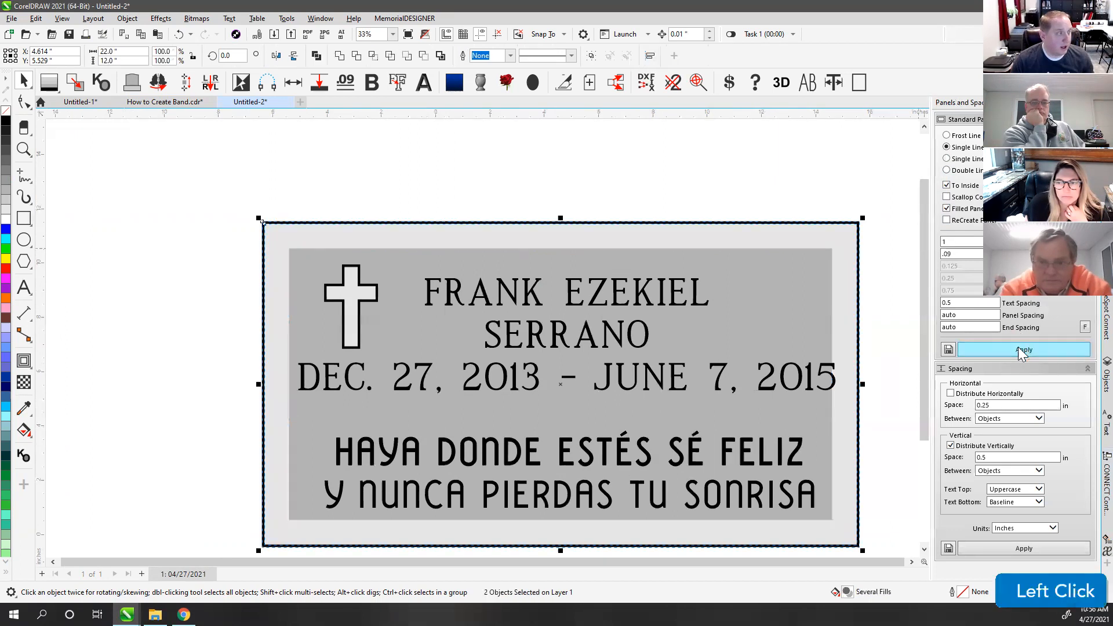
{"action": "double_click", "coordinate": [972, 241]}
{"action": "key", "text": "ctrl+z"}
{"action": "key", "text": "ctrl+z"}
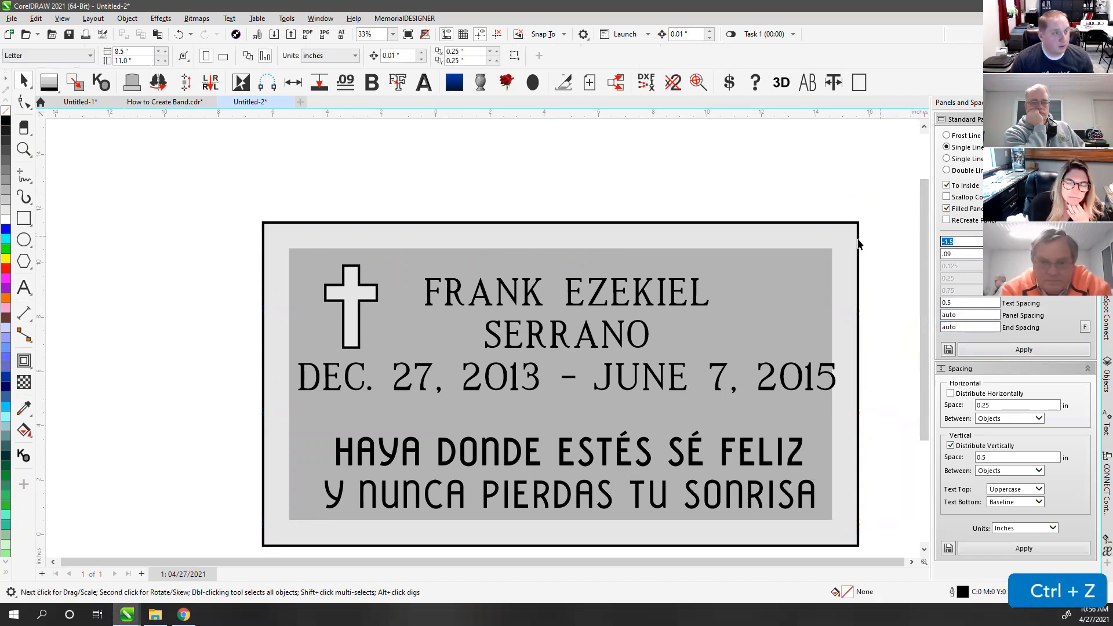
{"action": "key", "text": "ctrl+z"}
Step: Apply a -1 inch panel offset to create the bordered panel inside the plaque
{"action": "left_click", "coordinate": [966, 242]}
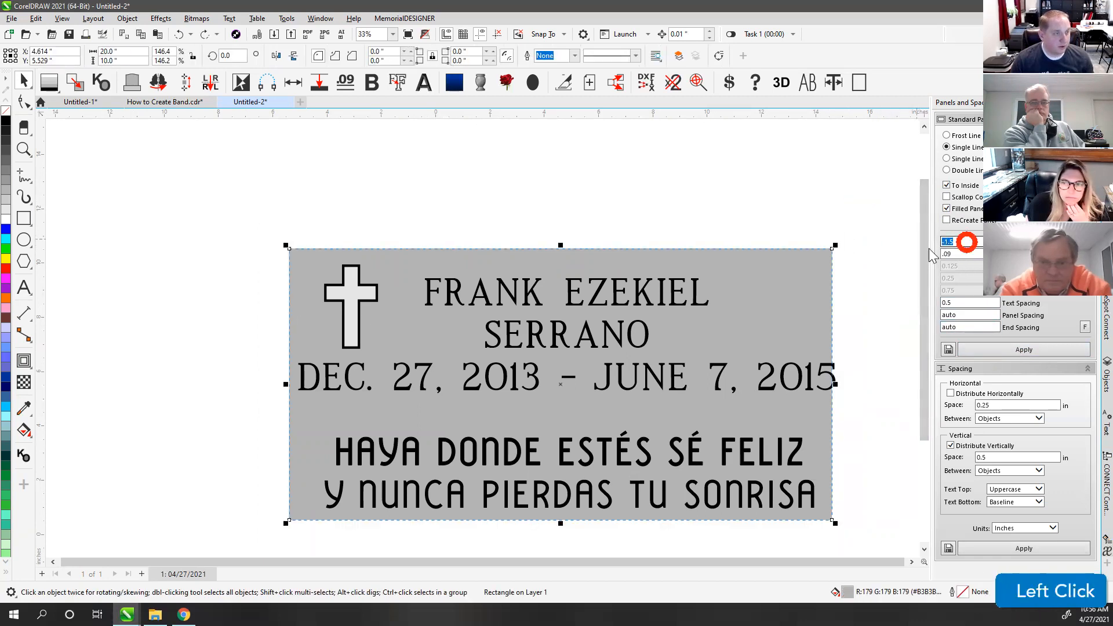
{"action": "type", "text": "-1"}
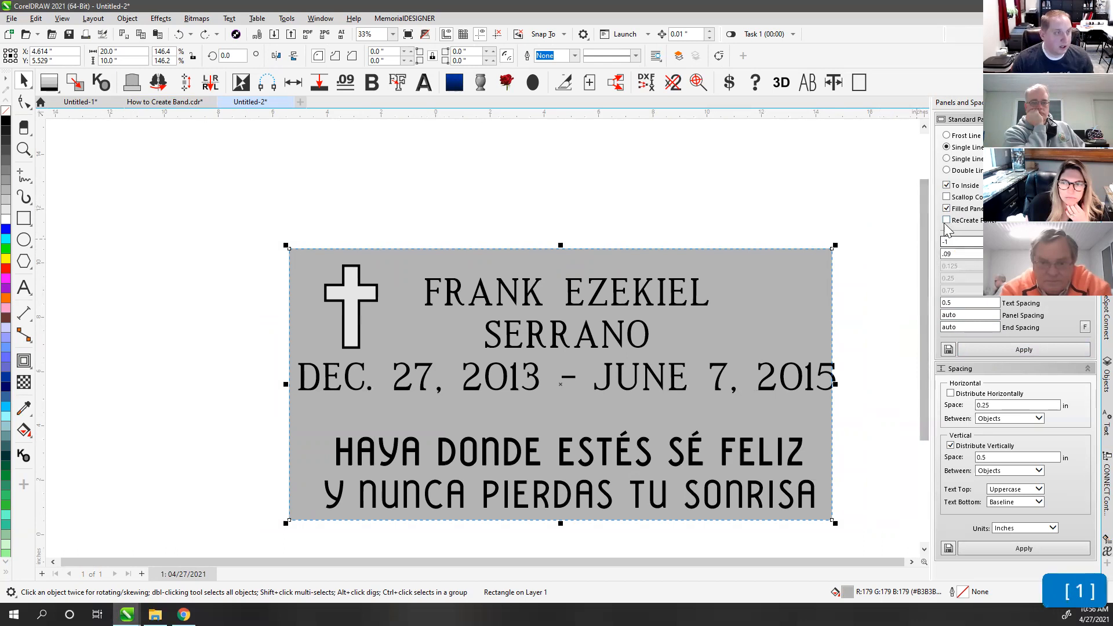
{"action": "left_click", "coordinate": [985, 349]}
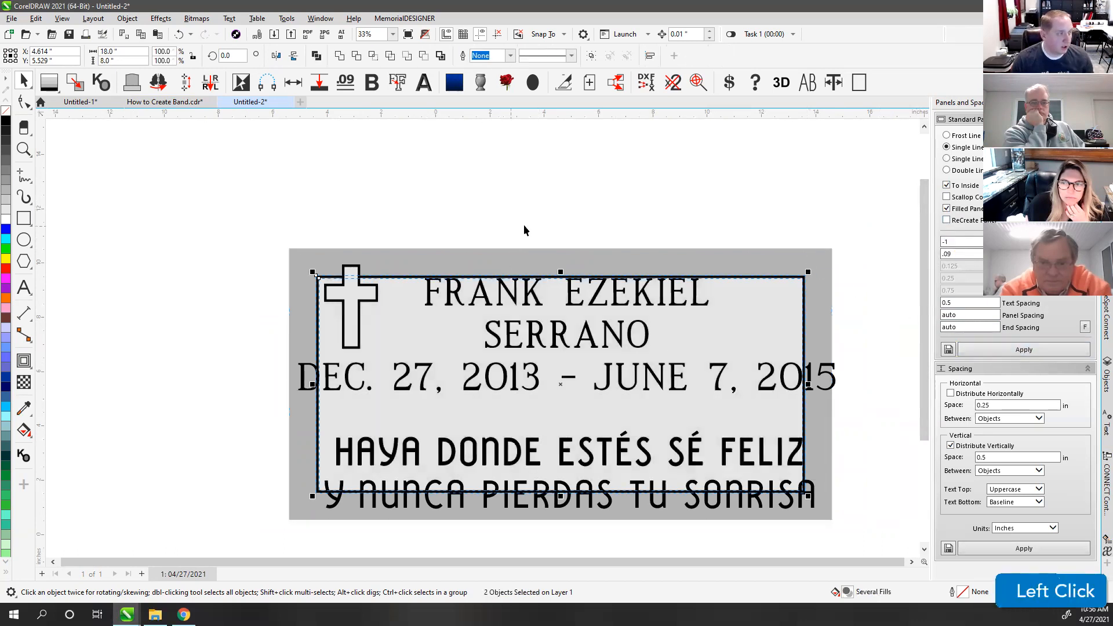
{"action": "left_click", "coordinate": [429, 202]}
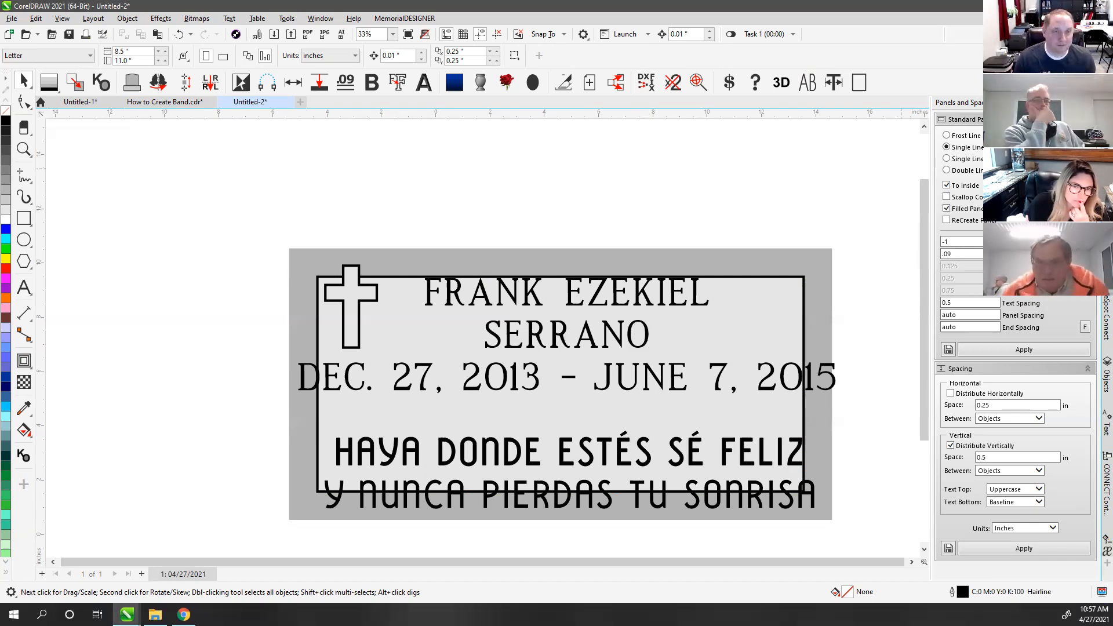
Step: Set both epitaph lines to a 0.75 in font size
{"action": "left_click", "coordinate": [640, 191]}
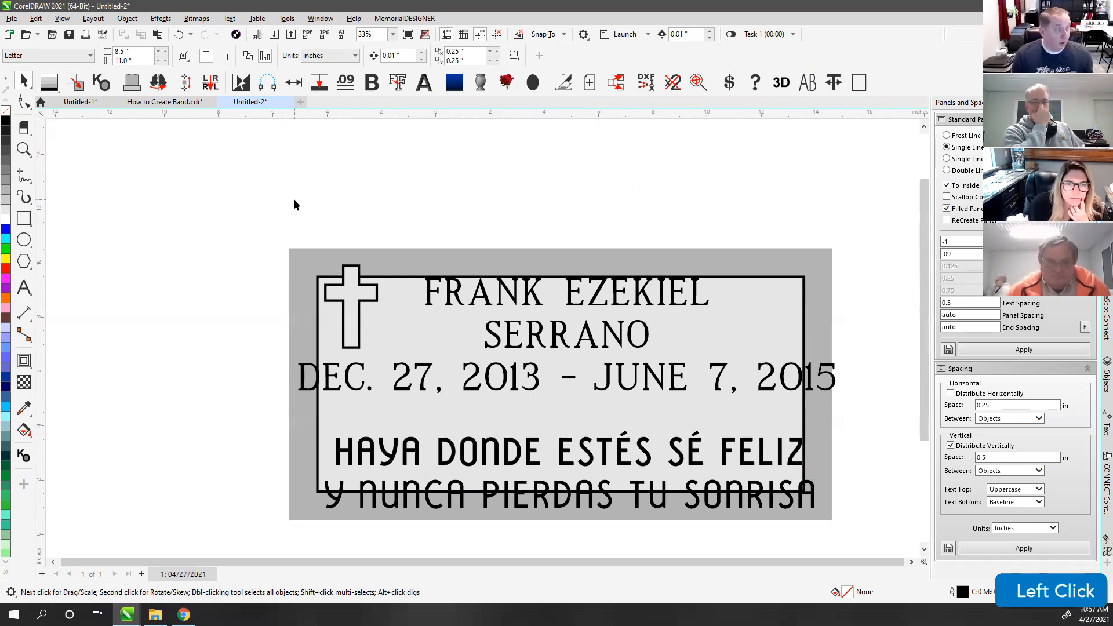
{"action": "left_click_drag", "start_coordinate": [233, 218], "coordinate": [391, 368]}
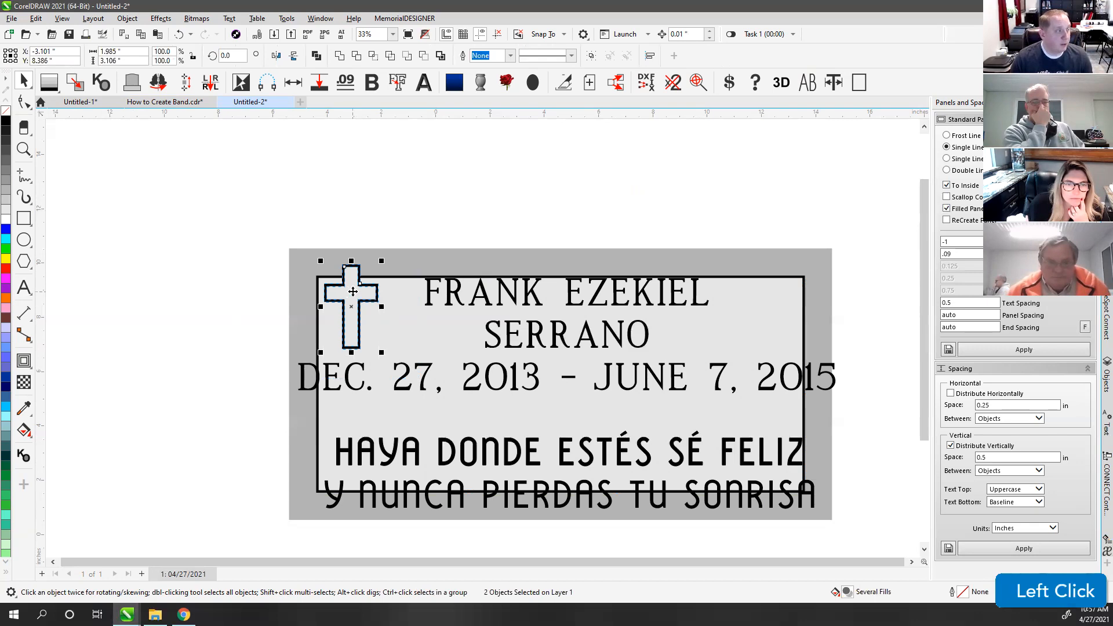
{"action": "left_click", "coordinate": [479, 186]}
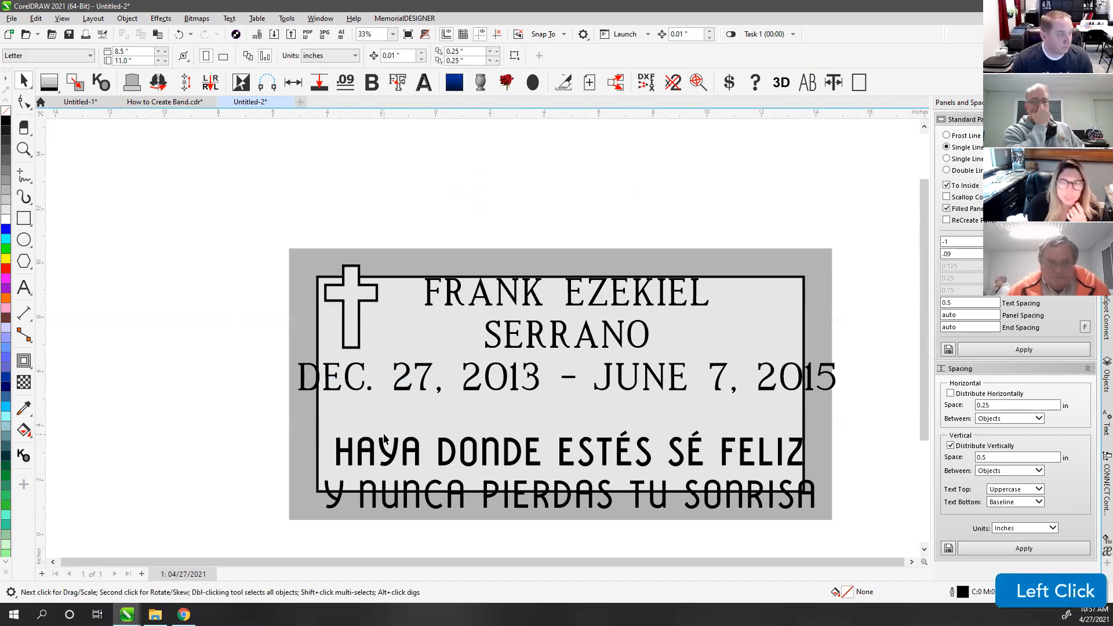
{"action": "left_click", "coordinate": [391, 459]}
{"action": "left_click", "coordinate": [388, 490], "text": "shift"}
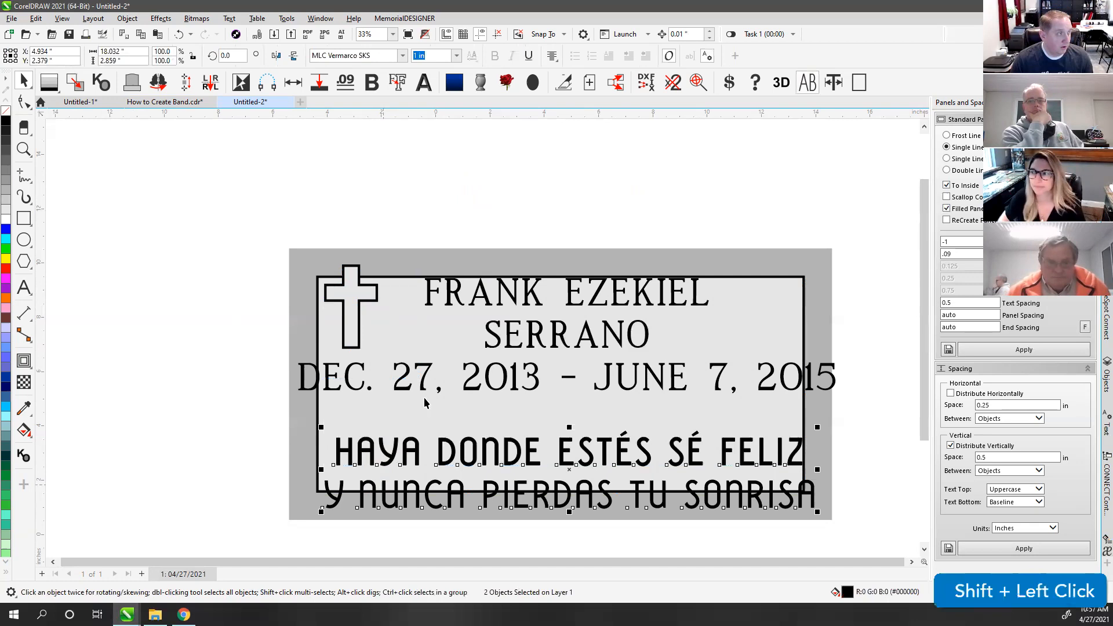
{"action": "left_click", "coordinate": [435, 55]}
{"action": "type", "text": ".75"}
{"action": "key", "text": "Return"}
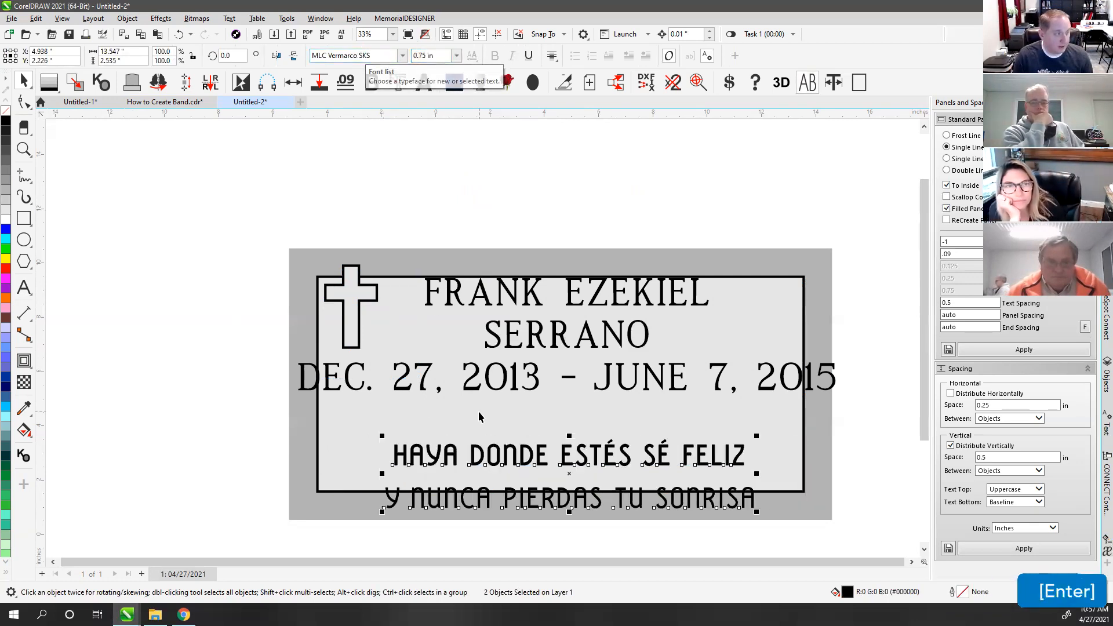
Step: Move the epitaph lines up inside the panel, adjust the first line, and select both together
{"action": "left_click_drag", "start_coordinate": [434, 458], "coordinate": [470, 438], "text": "ctrl"}
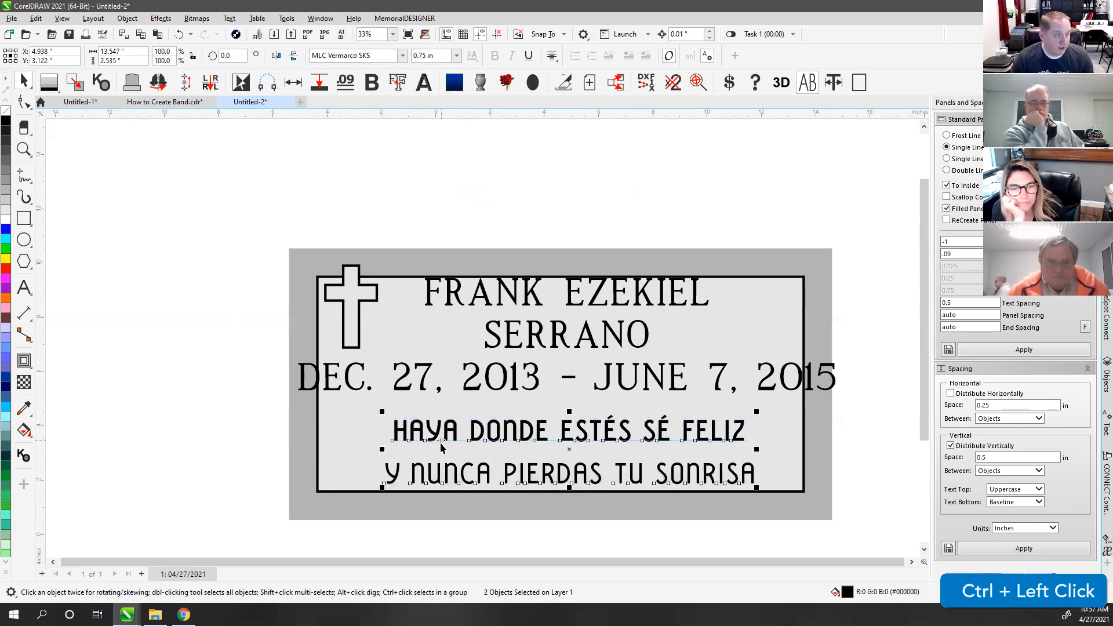
{"action": "left_click", "coordinate": [450, 208]}
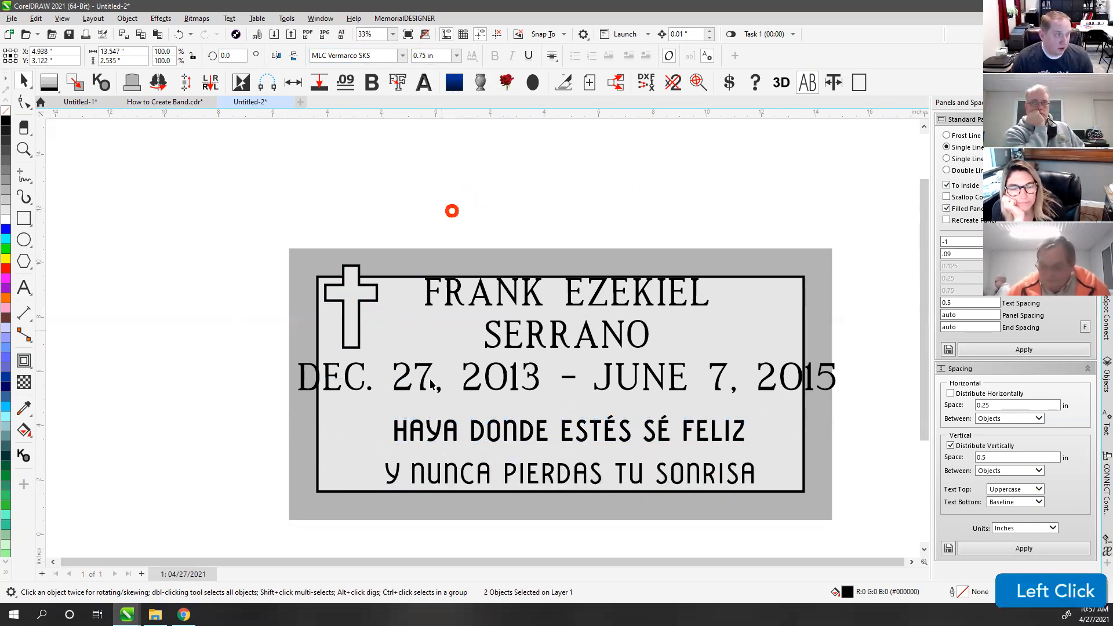
{"action": "left_click", "coordinate": [420, 432], "text": "ctrl"}
{"action": "left_click_drag", "start_coordinate": [420, 439], "coordinate": [420, 450], "text": "ctrl"}
{"action": "left_click", "coordinate": [409, 466]}
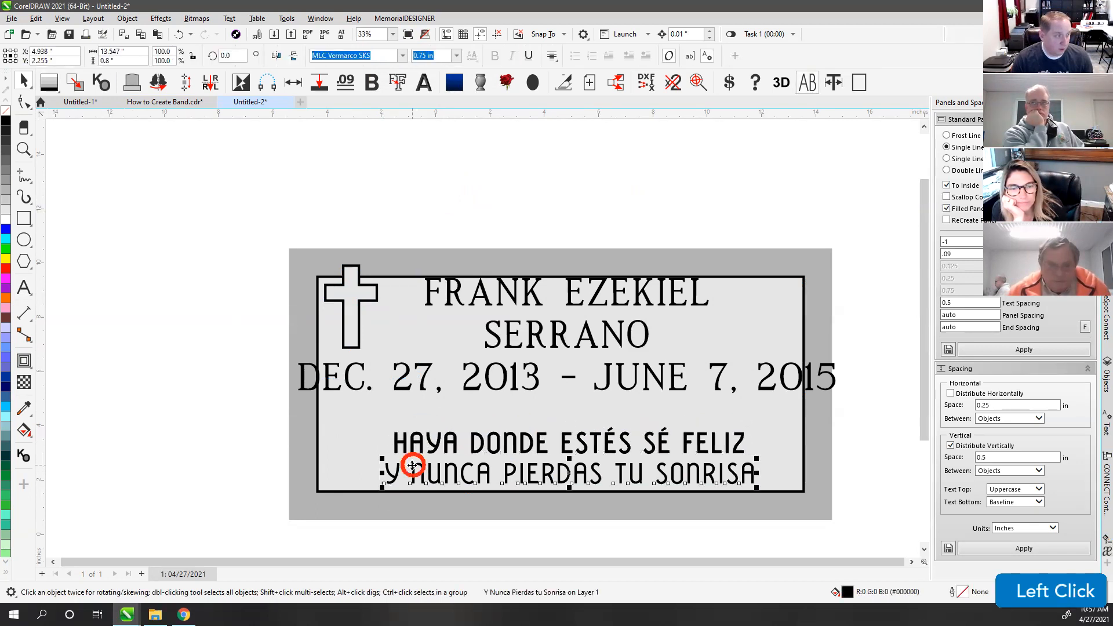
{"action": "right_click", "coordinate": [7, 122]}
{"action": "left_click", "coordinate": [137, 307]}
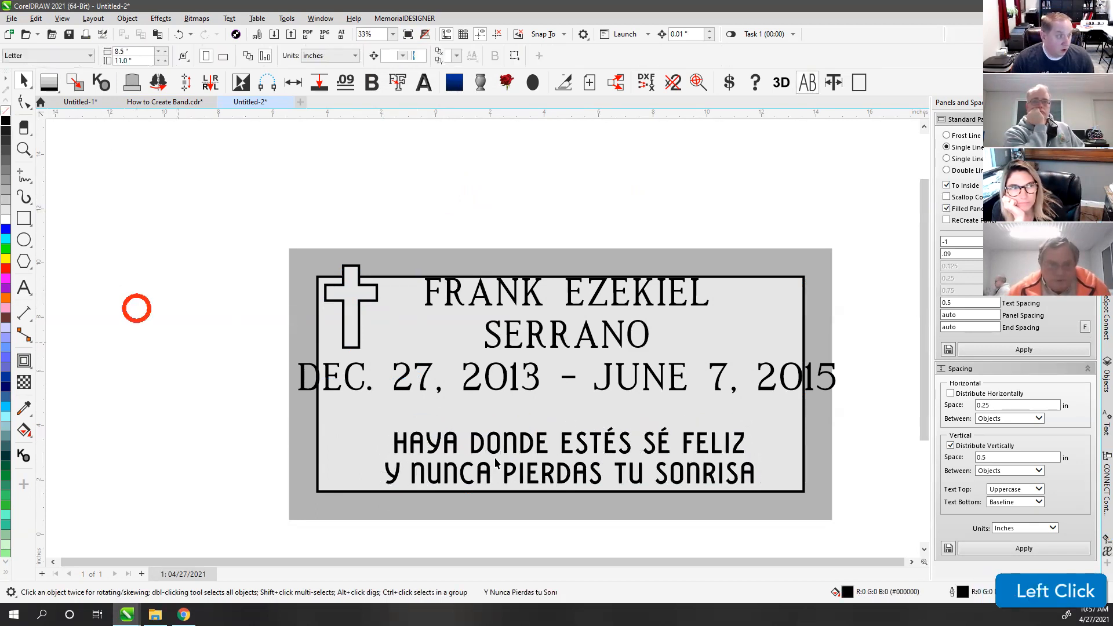
{"action": "left_click_drag", "start_coordinate": [210, 408], "coordinate": [793, 513]}
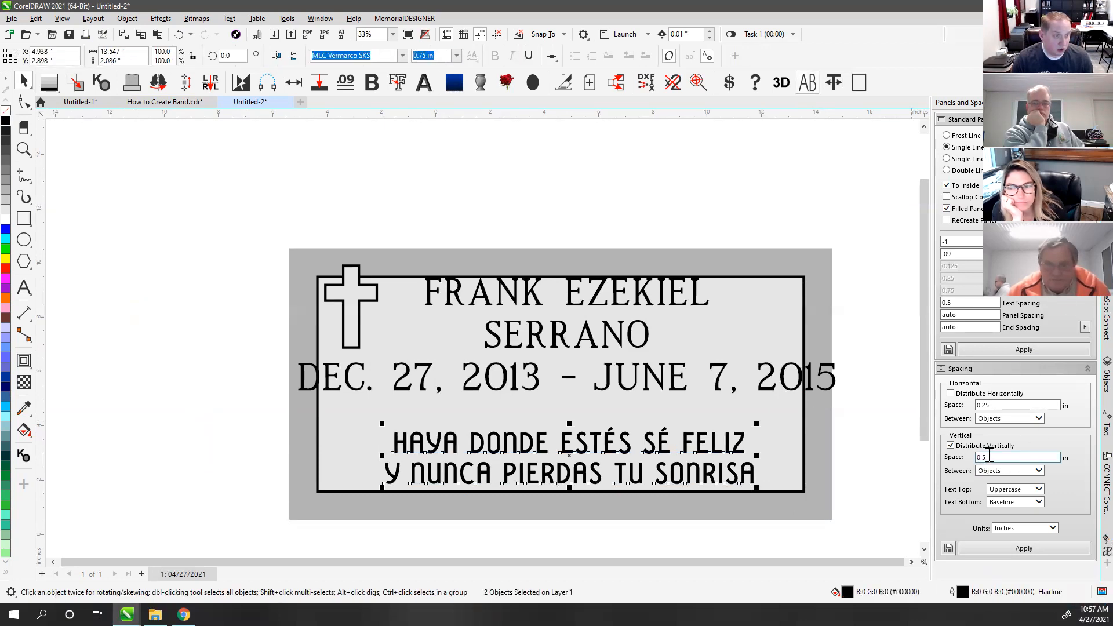
Step: Distribute the two epitaph lines with 0.375 in vertical spacing
{"action": "left_click", "coordinate": [1020, 552]}
{"action": "left_click", "coordinate": [1014, 458]}
{"action": "type", "text": ".375"}
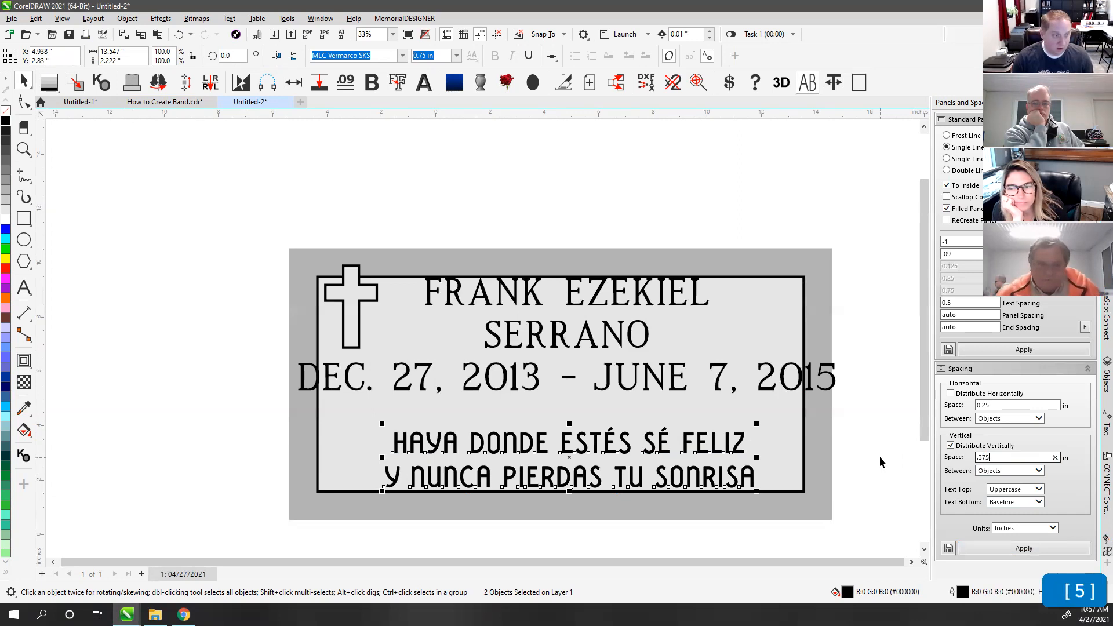
{"action": "left_click", "coordinate": [1040, 548]}
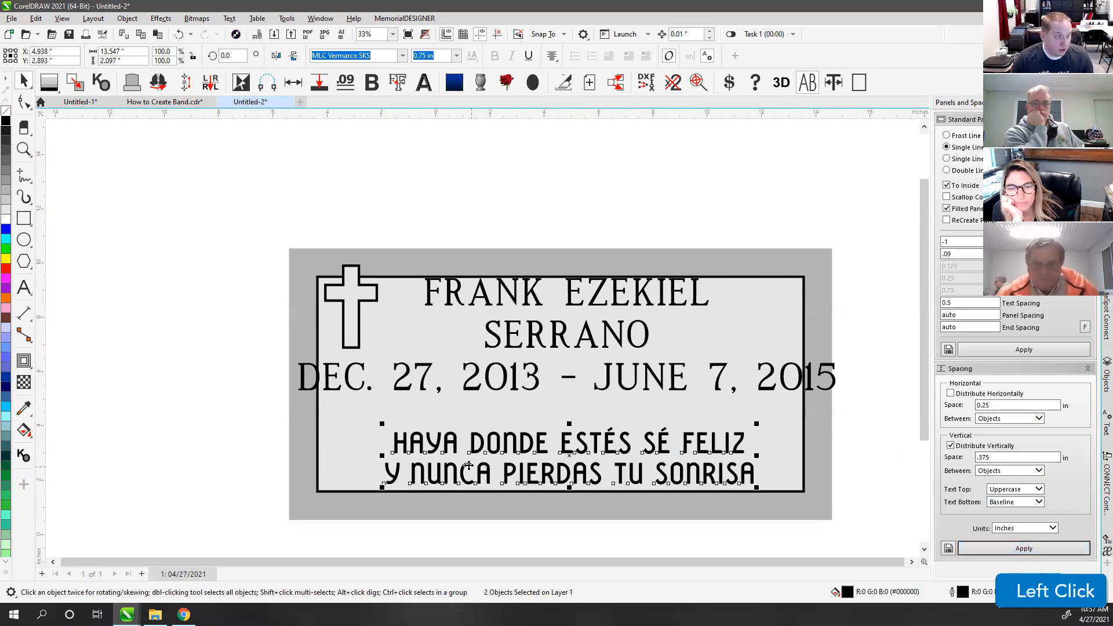
Step: Centre the epitaph horizontally within the border and drag the date line lower
{"action": "left_click_drag", "start_coordinate": [537, 444], "coordinate": [707, 437]}
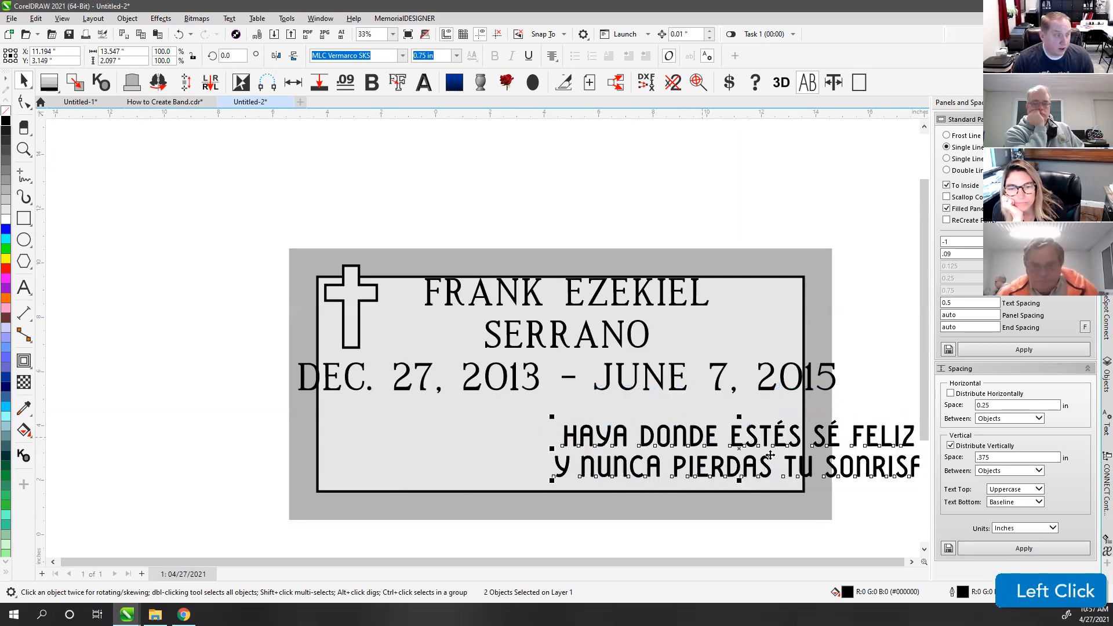
{"action": "key", "text": "ctrl+z"}
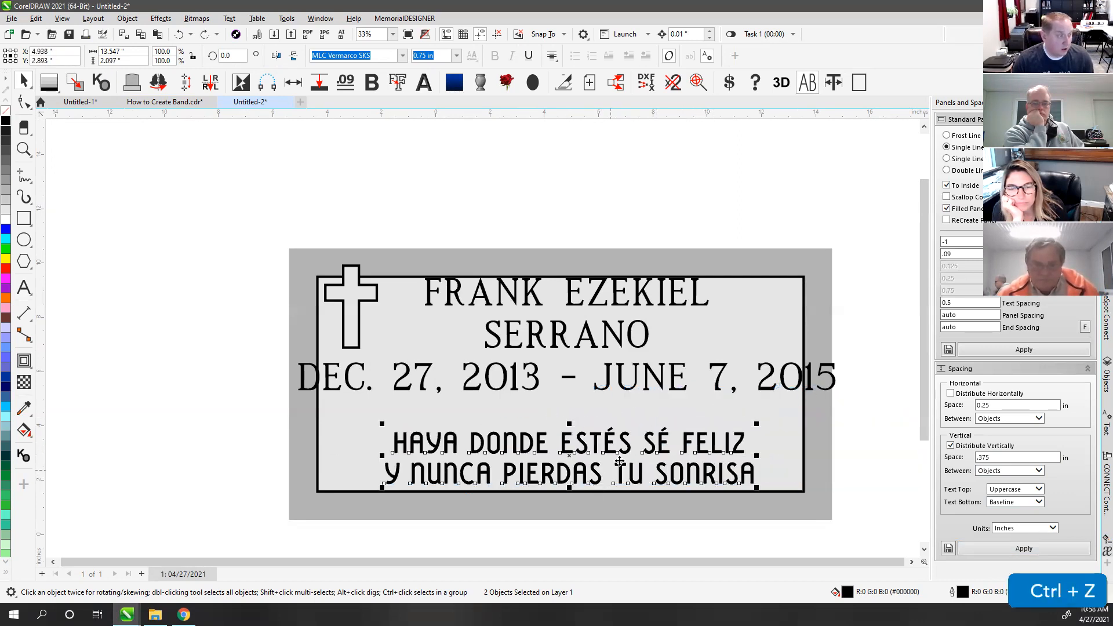
{"action": "key", "text": "shift"}
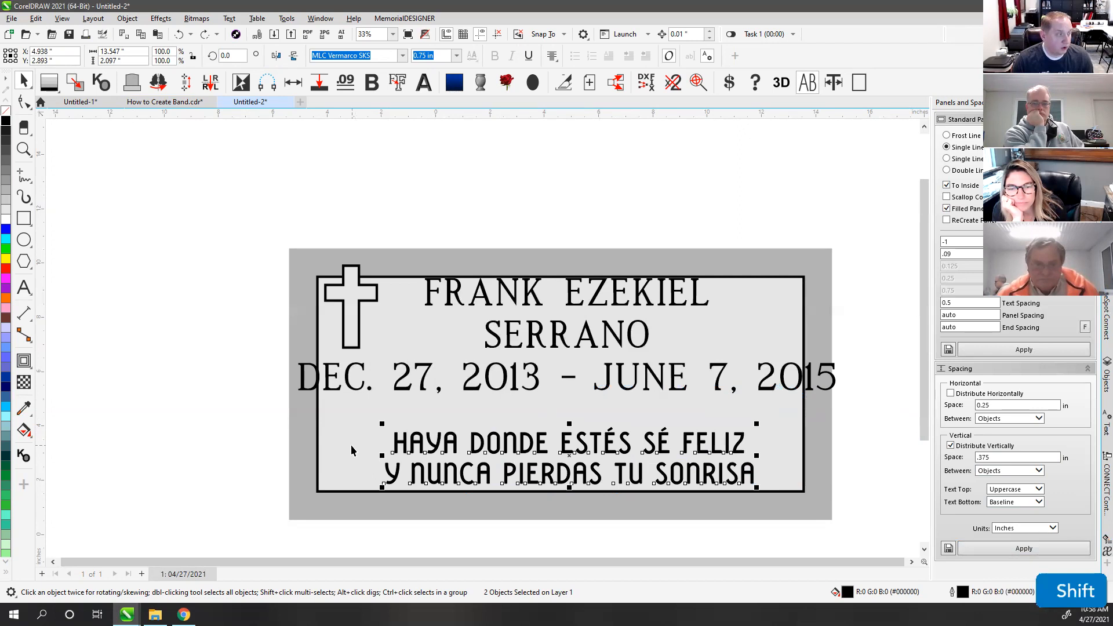
{"action": "left_click", "coordinate": [352, 447], "text": "shift"}
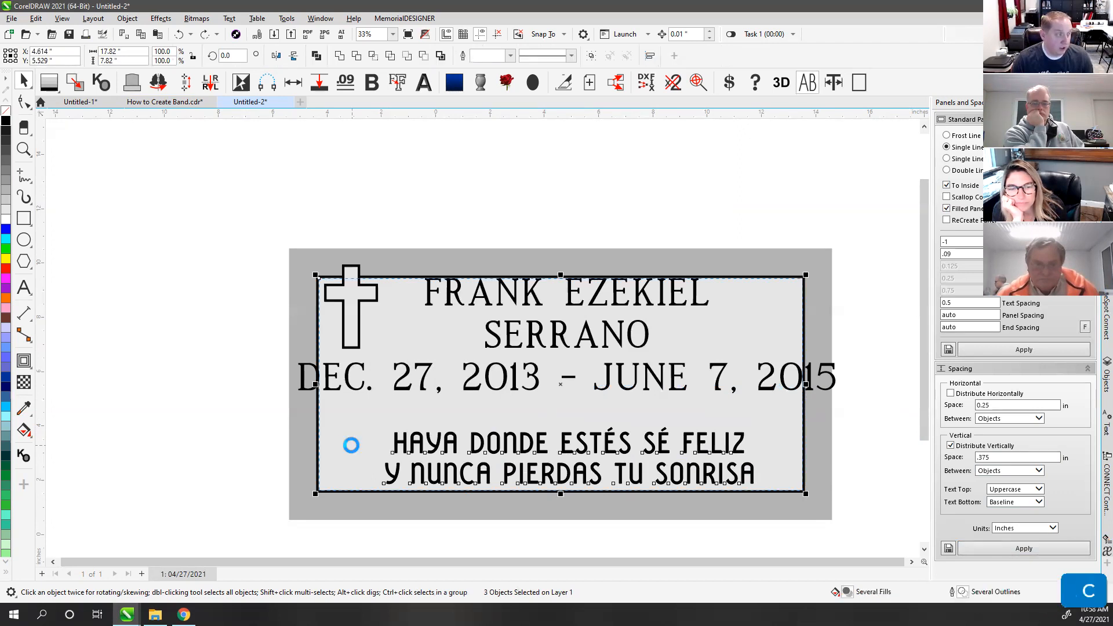
{"action": "key", "text": "c"}
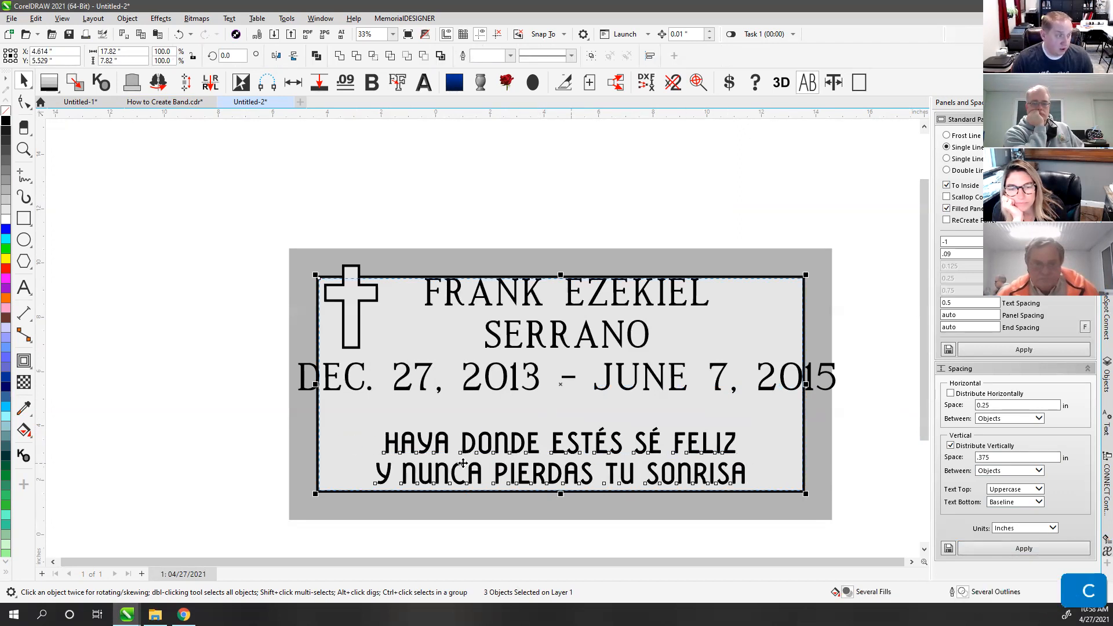
{"action": "left_click", "coordinate": [488, 211]}
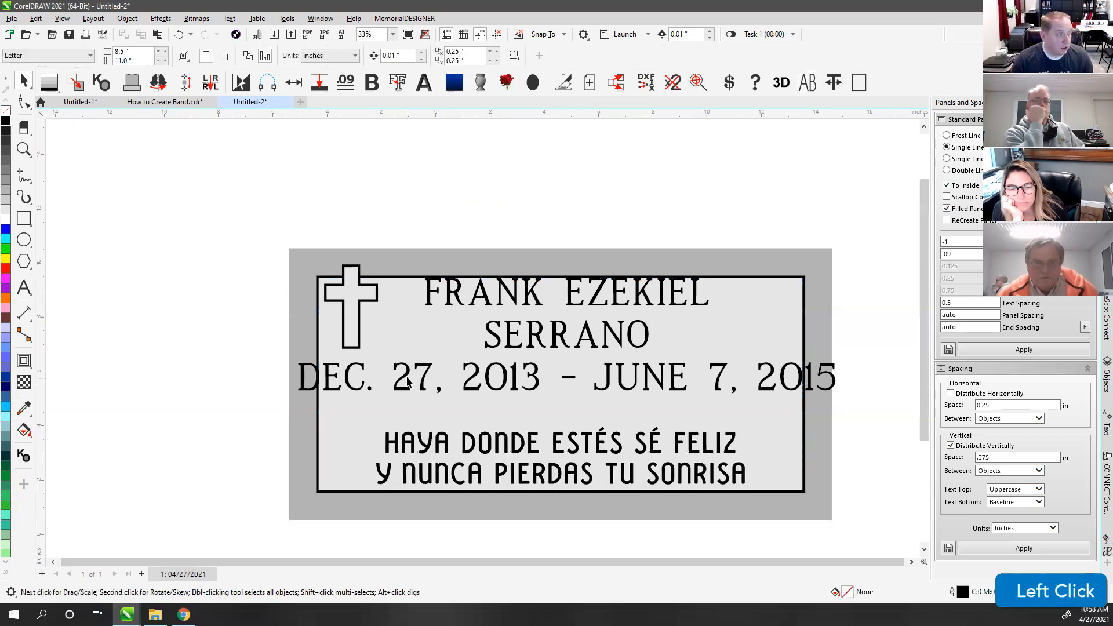
{"action": "left_click_drag", "start_coordinate": [408, 373], "coordinate": [438, 391]}
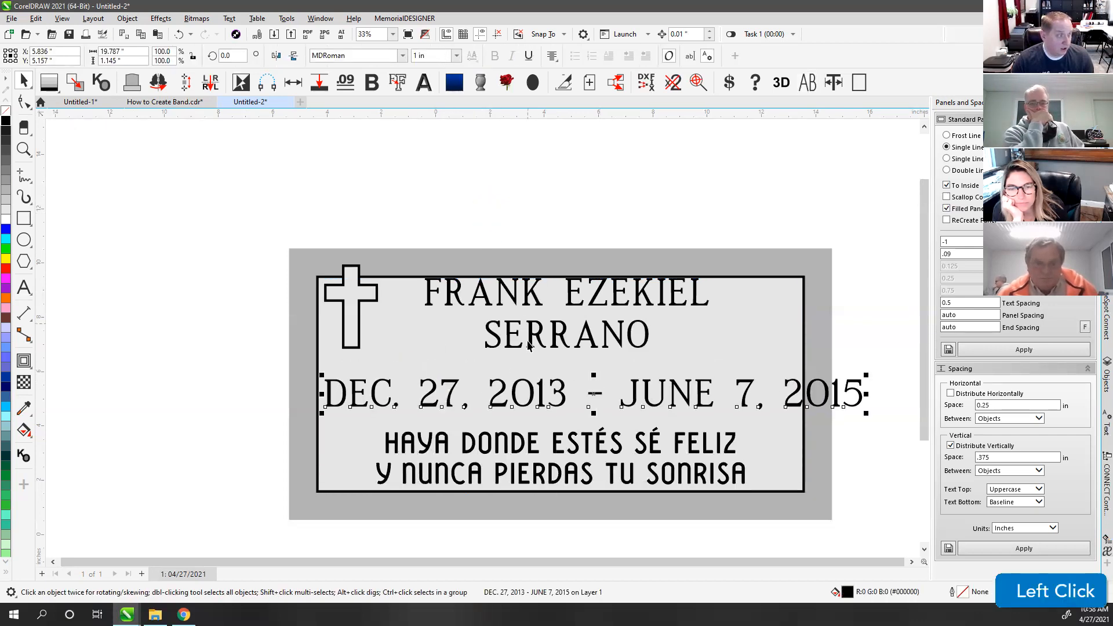
Step: Centre the date line horizontally within the plaque border
{"action": "left_click", "coordinate": [455, 355], "text": "shift"}
{"action": "key", "text": "c"}
{"action": "left_click", "coordinate": [454, 193]}
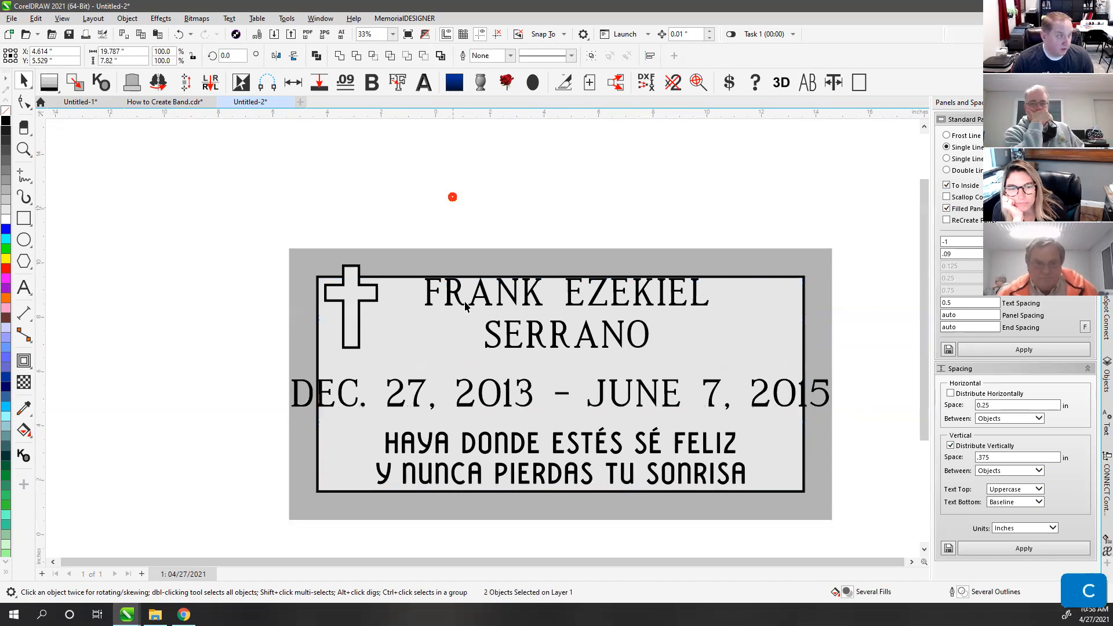
{"action": "left_click", "coordinate": [482, 395]}
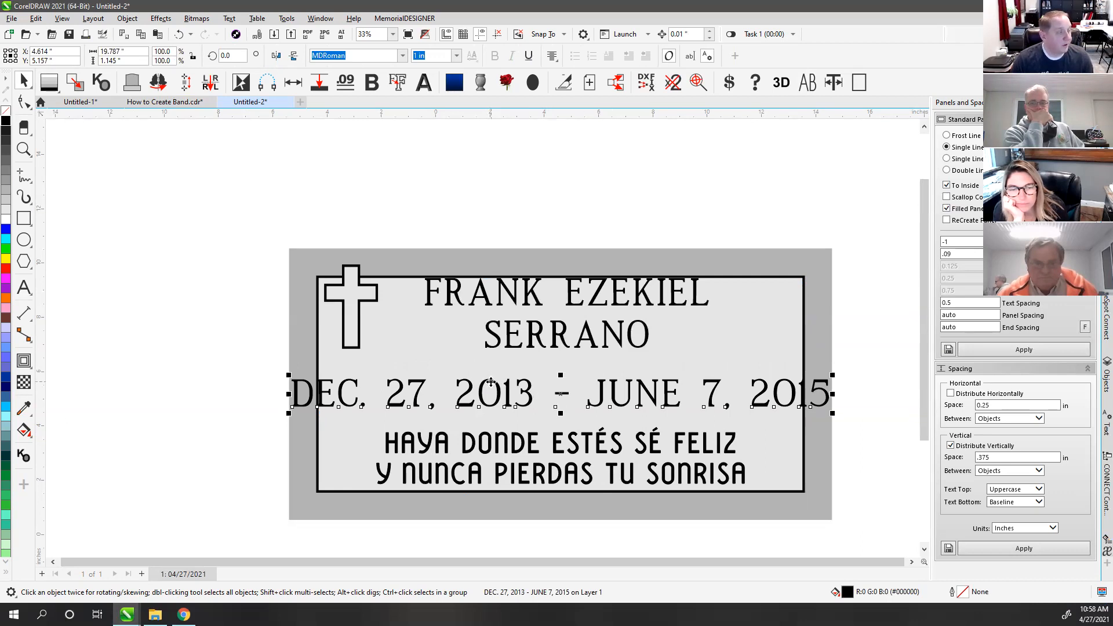
Step: Drop a duplicate of the whole plaque to the right and zoom to show both
{"action": "scroll", "coordinate": [556, 384], "scroll_direction": "down", "scroll_amount": 2}
{"action": "left_click_drag", "start_coordinate": [278, 235], "coordinate": [800, 517]}
{"action": "scroll", "coordinate": [359, 290], "scroll_direction": "down", "scroll_amount": 1}
{"action": "left_click_drag", "start_coordinate": [419, 336], "coordinate": [683, 336], "text": "ctrl"}
{"action": "right_click", "coordinate": [683, 336]}
{"action": "left_click", "coordinate": [602, 248]}
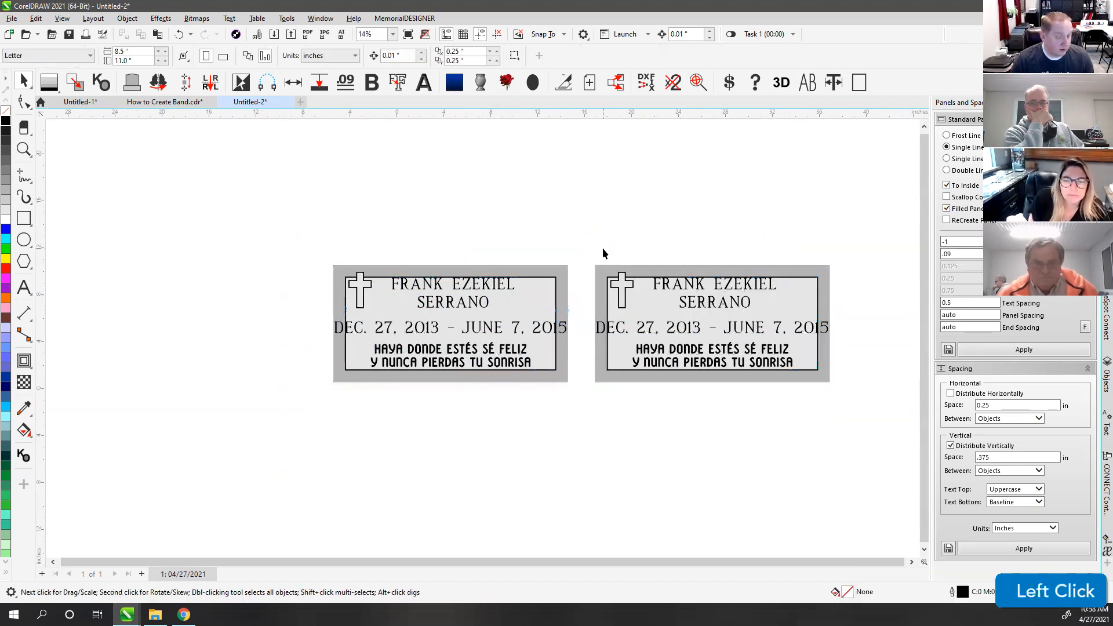
{"action": "key", "text": "F4"}
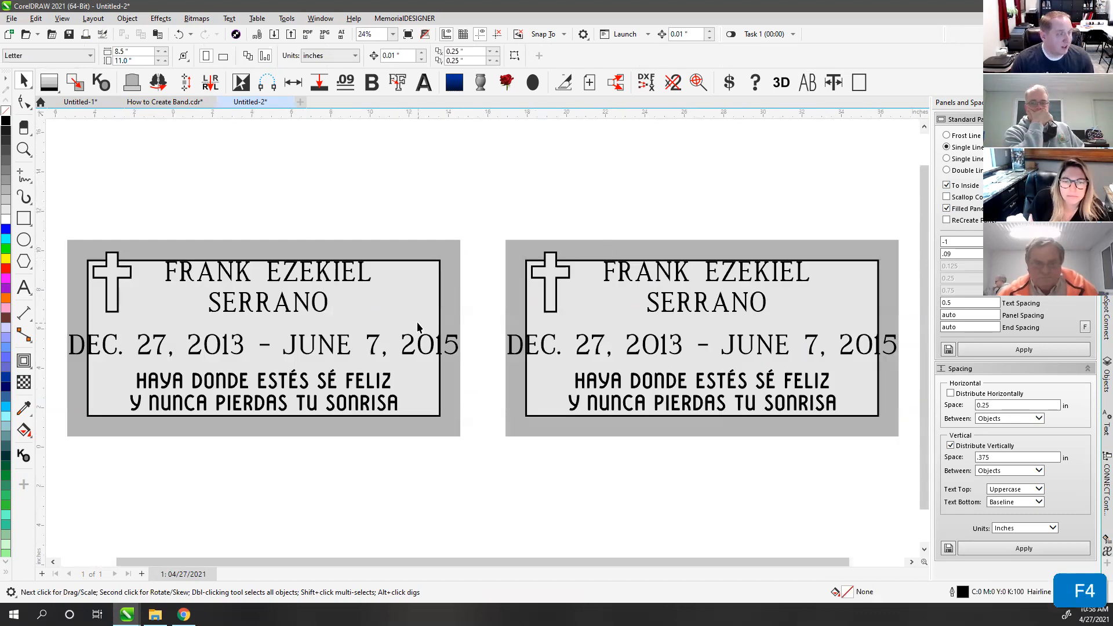
Step: Change the left plaque's date line font to MLC Condensed Roman SKS .75in-1in
{"action": "left_click", "coordinate": [375, 336]}
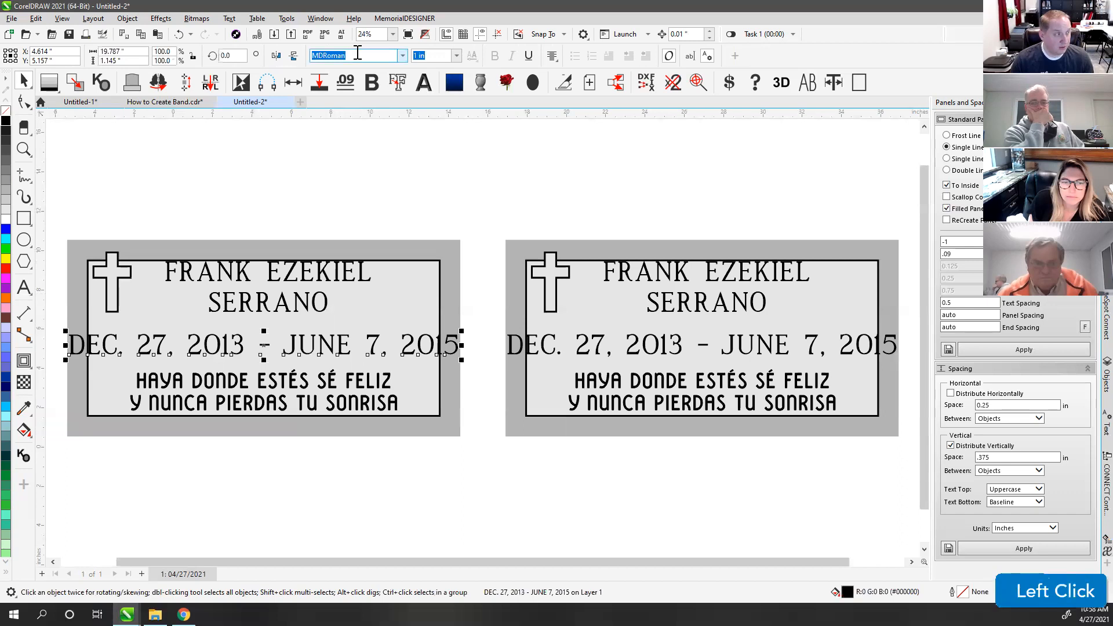
{"action": "left_click", "coordinate": [403, 54]}
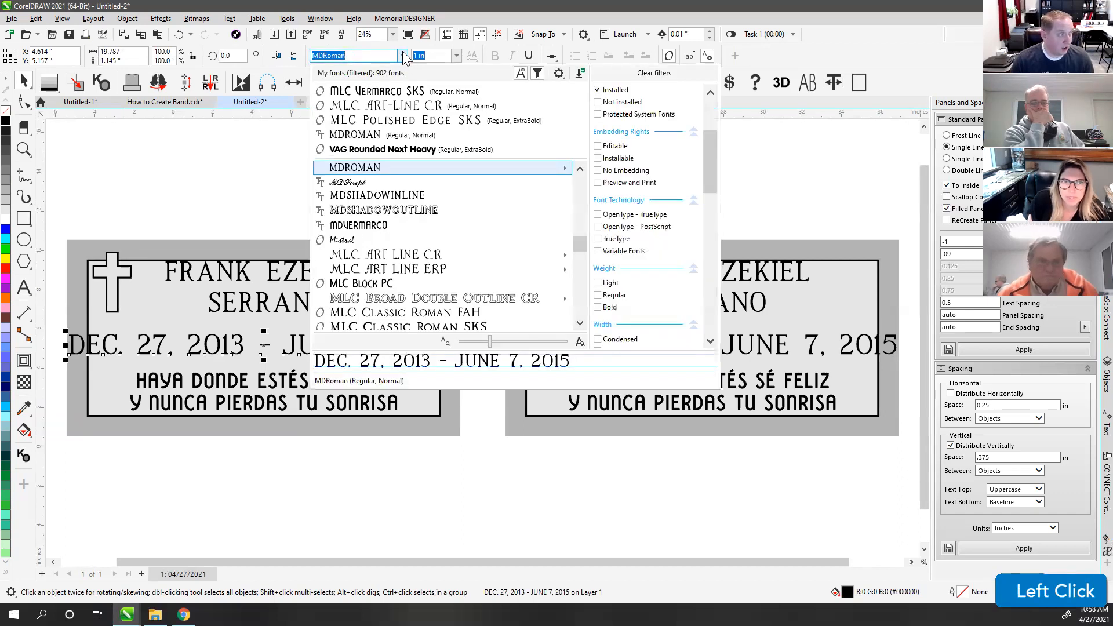
{"action": "scroll", "coordinate": [441, 253], "scroll_direction": "down", "scroll_amount": 4}
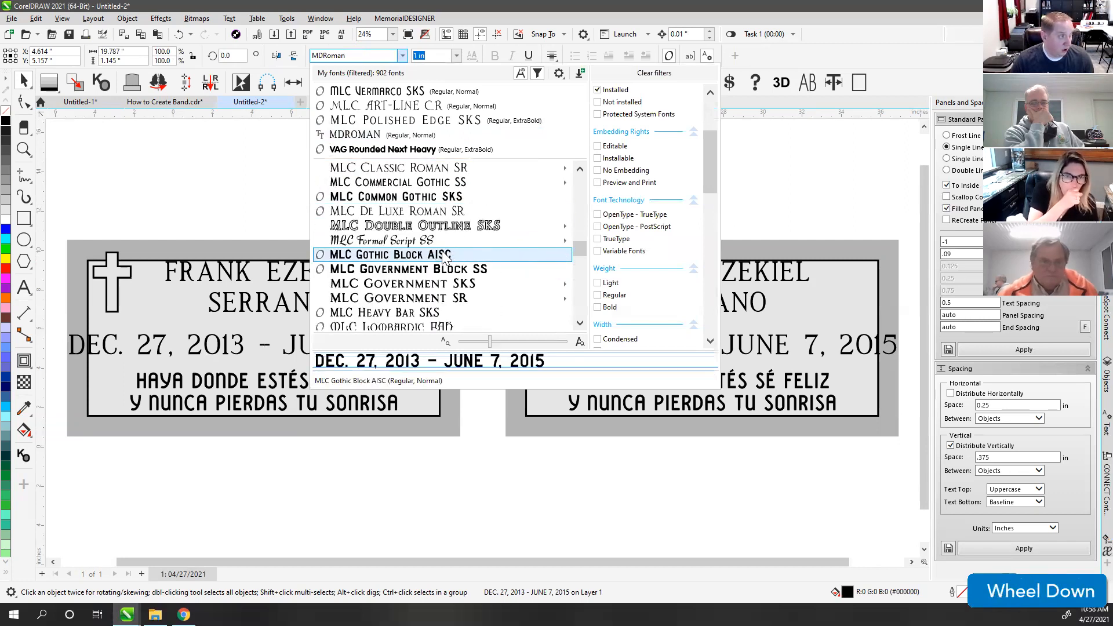
{"action": "scroll", "coordinate": [429, 267], "scroll_direction": "down", "scroll_amount": 5}
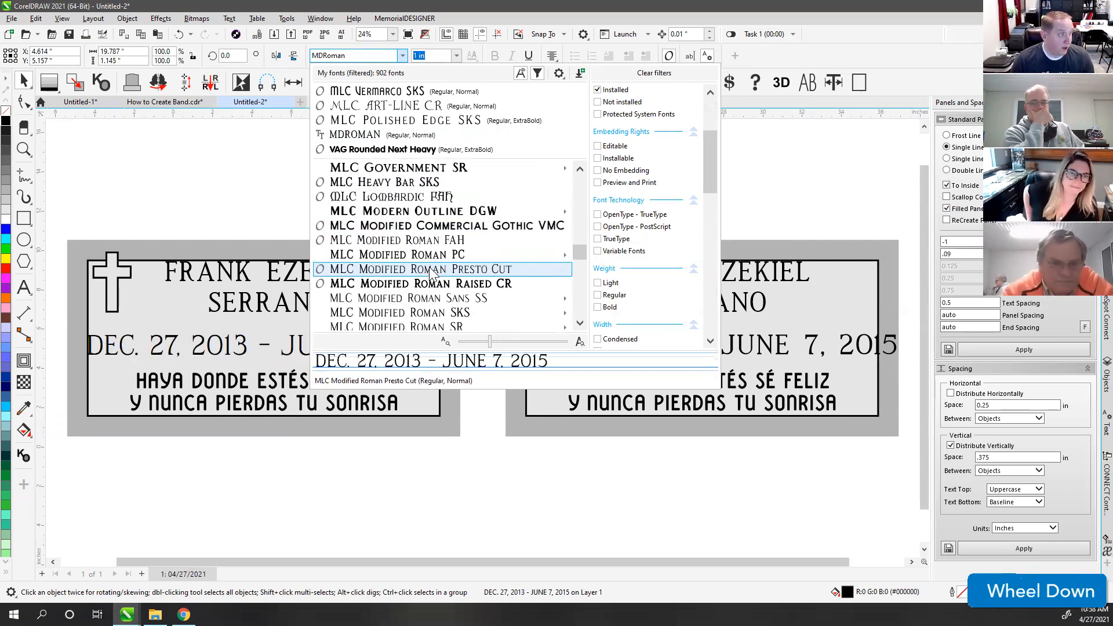
{"action": "mouse_move", "coordinate": [437, 228]}
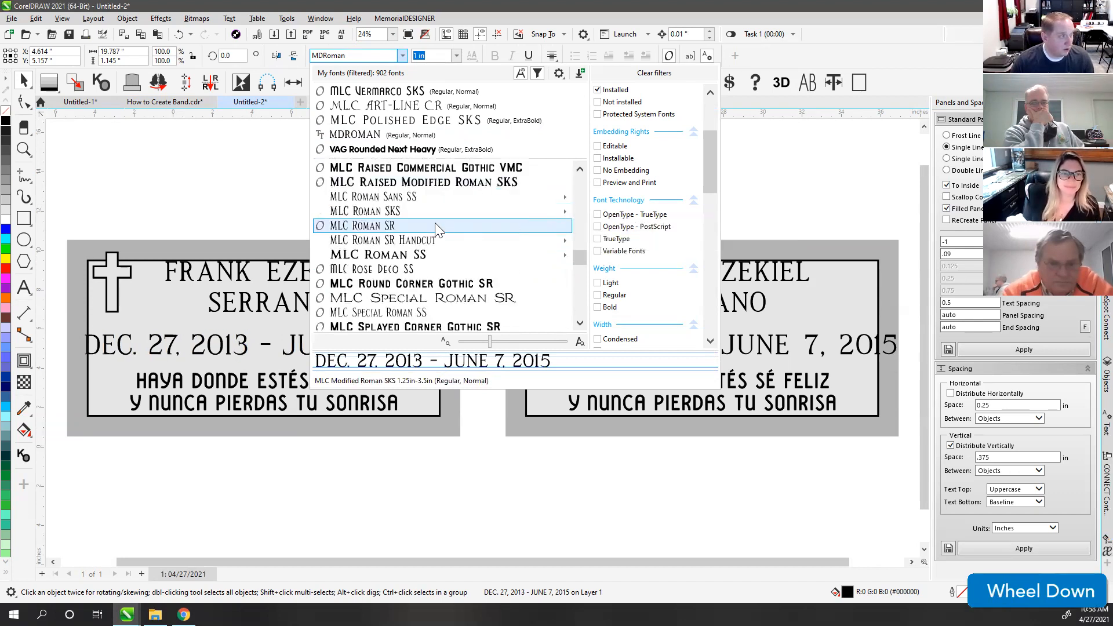
{"action": "scroll", "coordinate": [439, 228], "scroll_direction": "down", "scroll_amount": 3}
{"action": "mouse_move", "coordinate": [507, 216]}
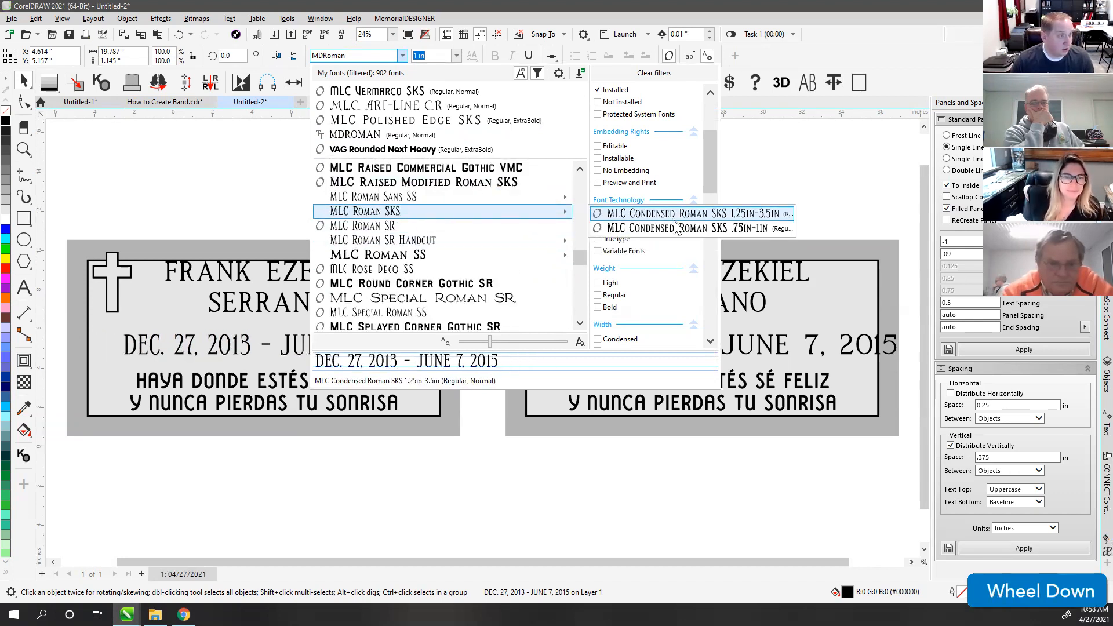
{"action": "left_click", "coordinate": [654, 228]}
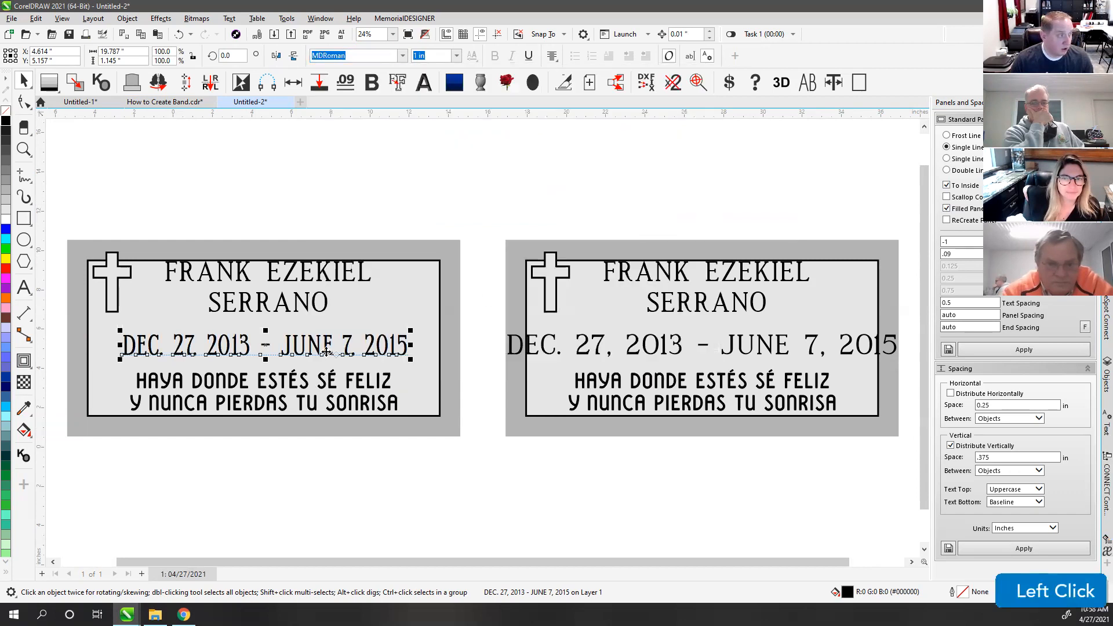
{"action": "left_click", "coordinate": [545, 348]}
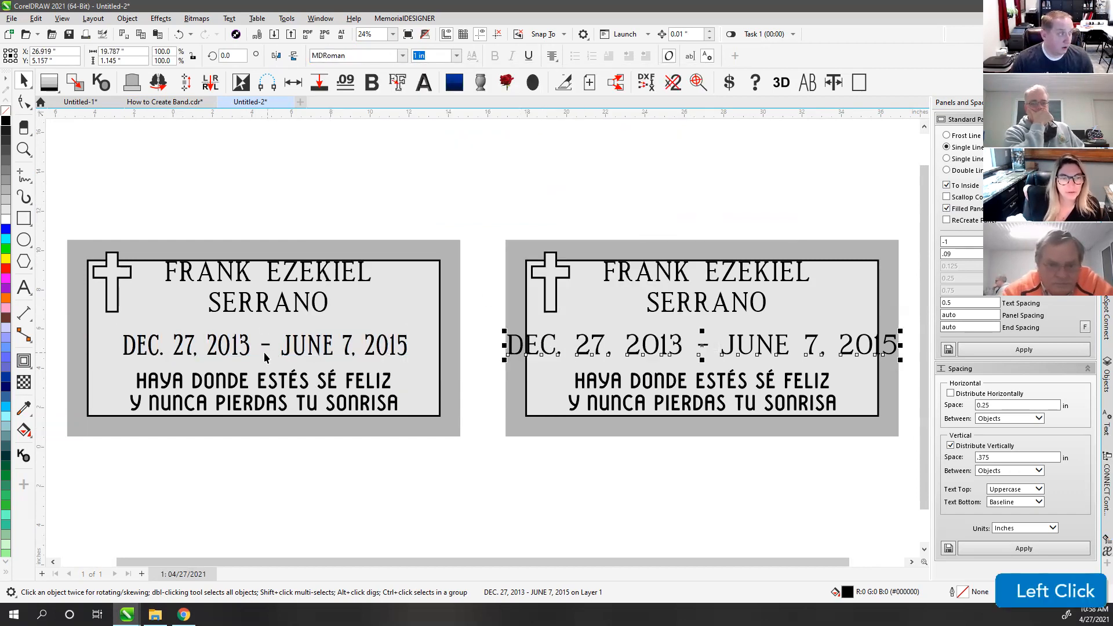
{"action": "left_click", "coordinate": [247, 345]}
{"action": "left_click", "coordinate": [589, 346]}
{"action": "left_click", "coordinate": [151, 217]}
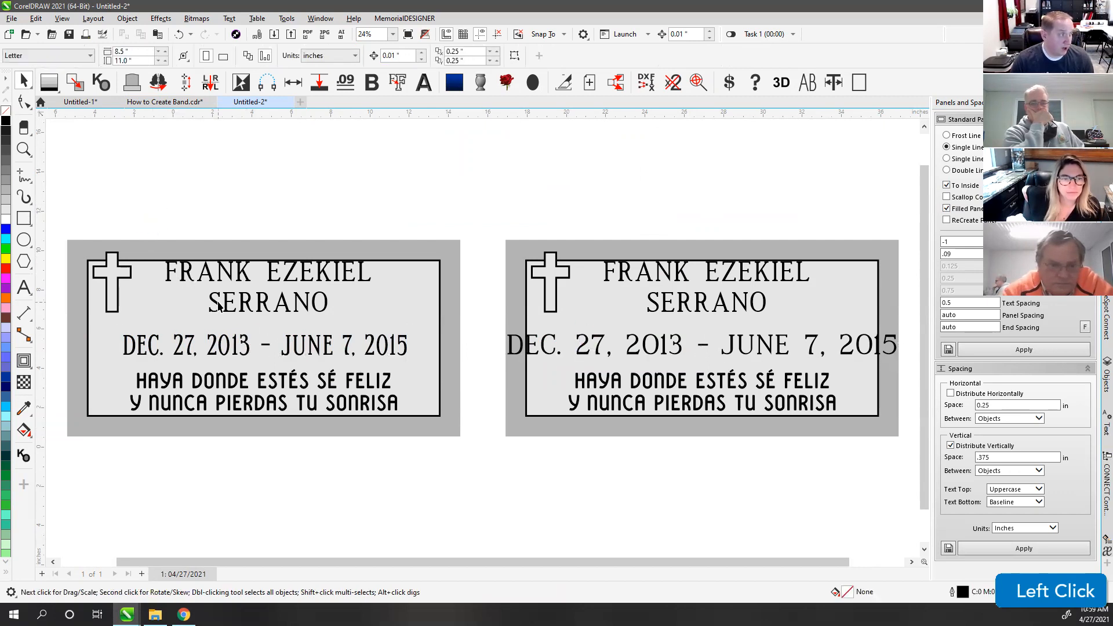
Step: Nudge the left plaque's SERRANO surname line down and set it to 1.5 in
{"action": "left_click_drag", "start_coordinate": [214, 303], "coordinate": [215, 315]}
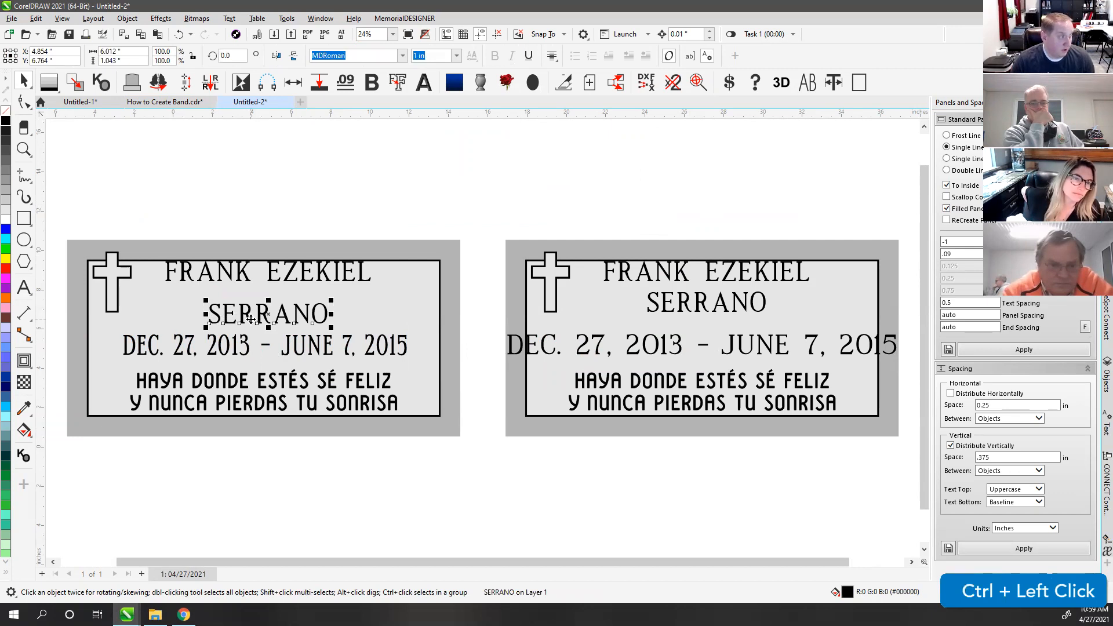
{"action": "left_click", "coordinate": [430, 56]}
{"action": "type", "text": "1.5"}
{"action": "key", "text": "Return"}
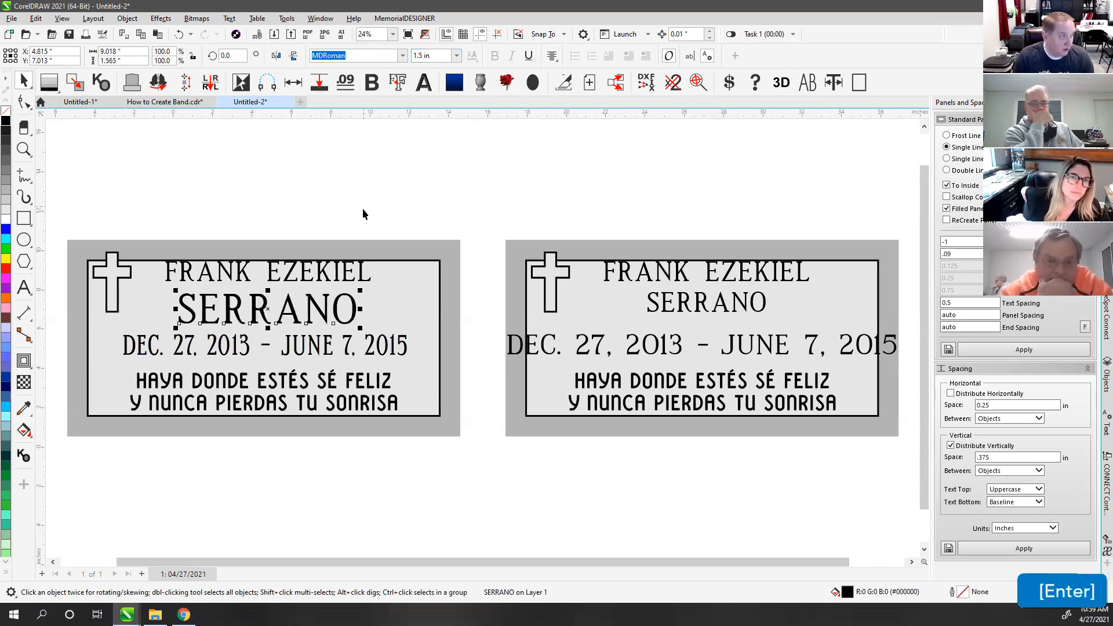
{"action": "left_click", "coordinate": [292, 273]}
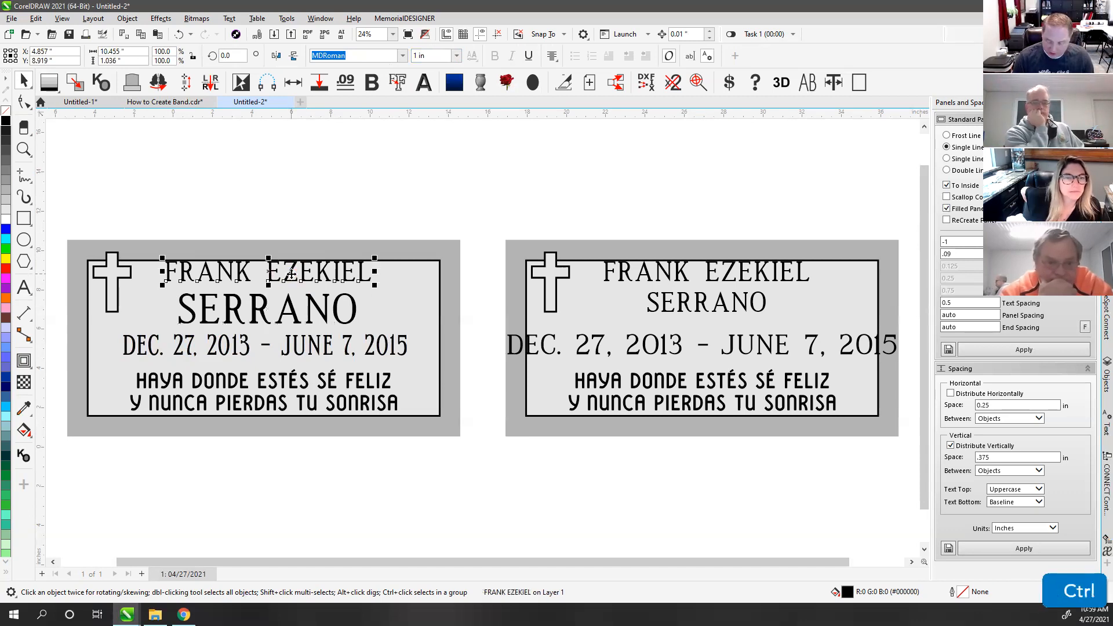
{"action": "key", "text": "ctrl+8"}
{"action": "key", "text": "ctrl+8"}
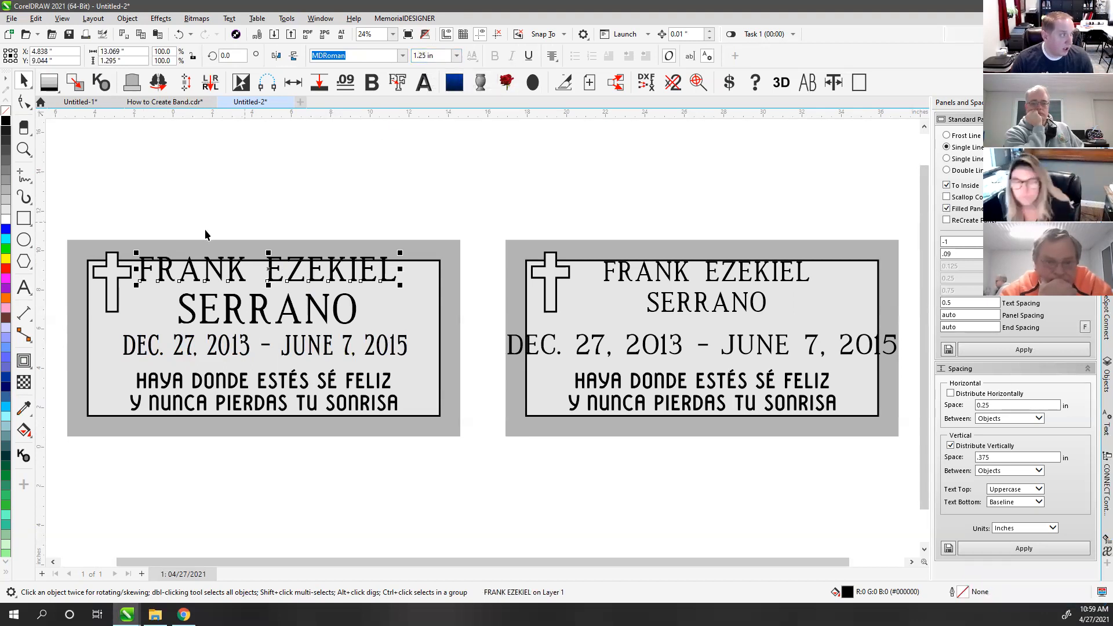
{"action": "left_click", "coordinate": [137, 218]}
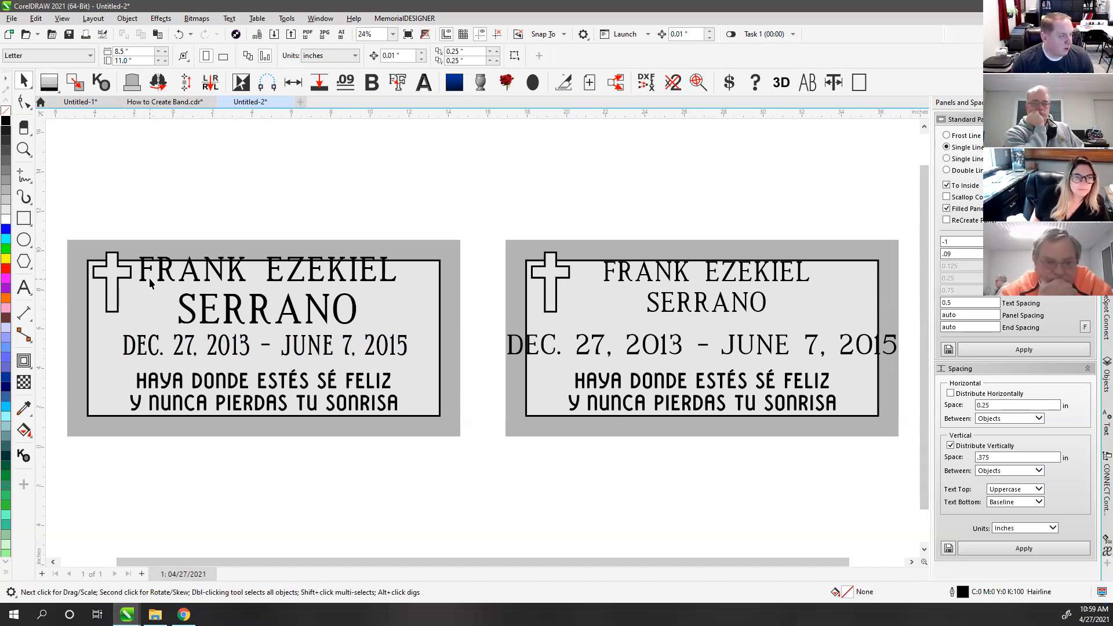
{"action": "scroll", "coordinate": [532, 284], "scroll_direction": "up", "scroll_amount": 1}
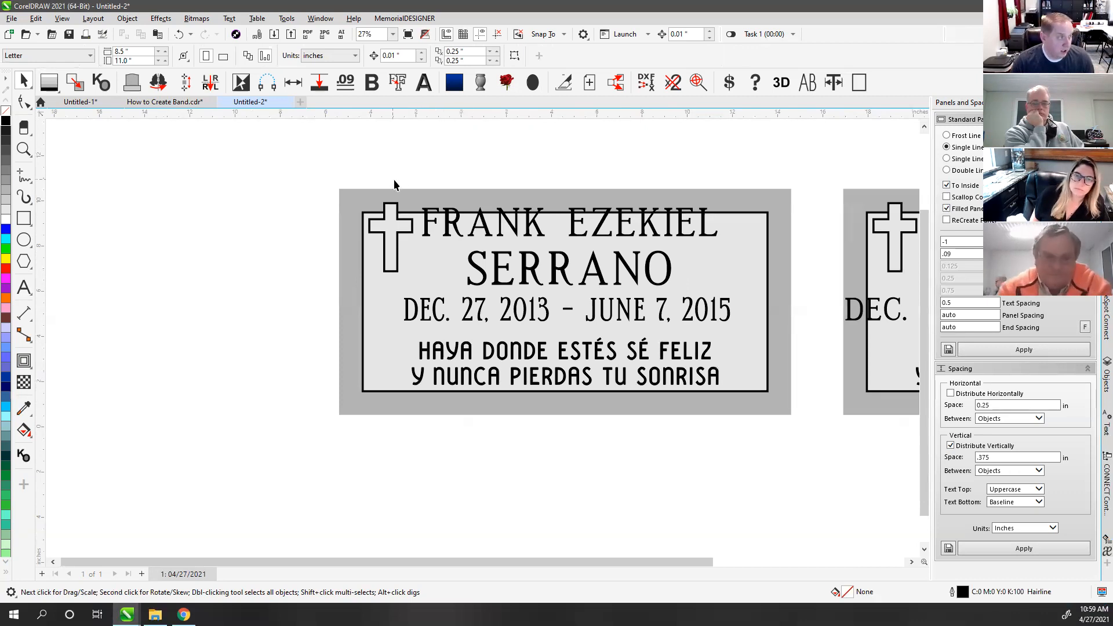
Step: Tighten the gap between the two name lines and move the names and date line down
{"action": "left_click_drag", "start_coordinate": [396, 182], "coordinate": [462, 270]}
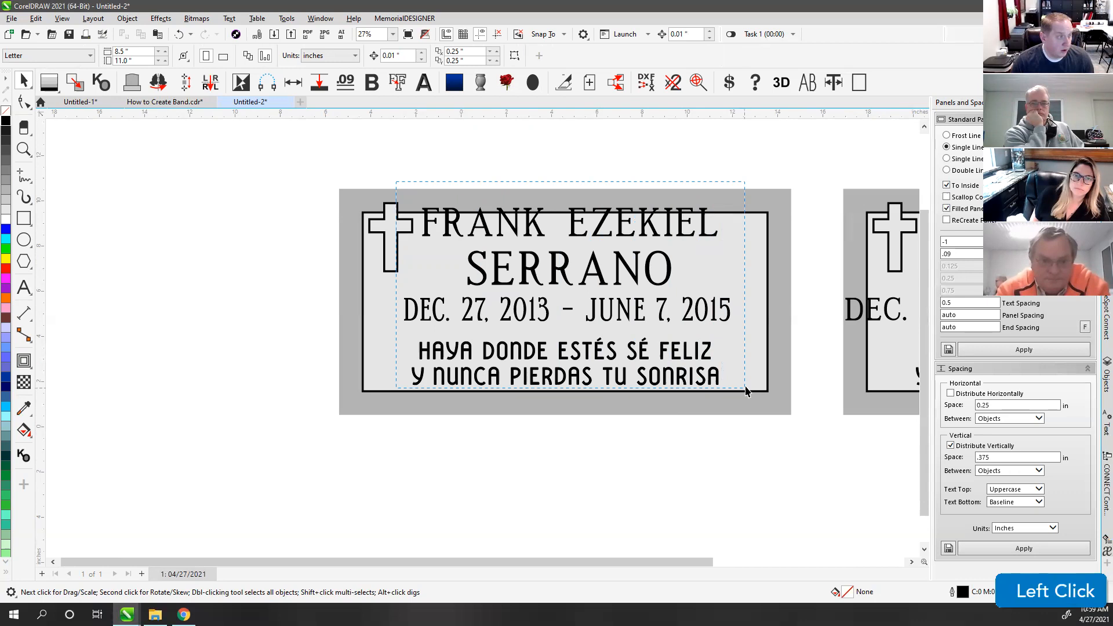
{"action": "left_click_drag", "start_coordinate": [751, 295], "coordinate": [756, 294]}
{"action": "left_click", "coordinate": [1025, 548]}
{"action": "left_click_drag", "start_coordinate": [486, 224], "coordinate": [487, 243]}
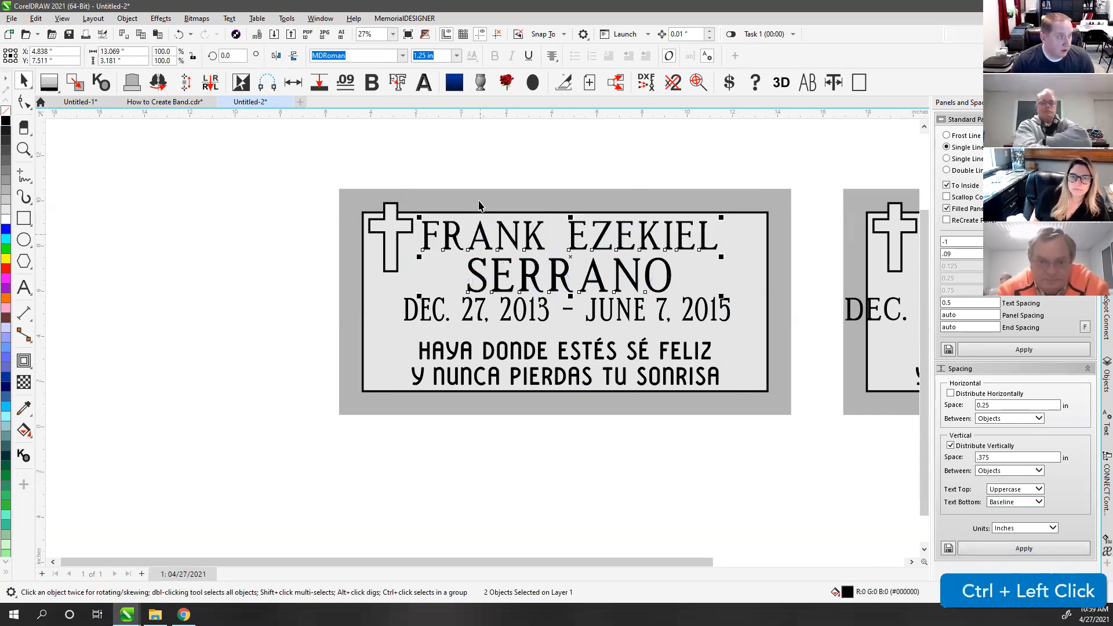
{"action": "left_click", "coordinate": [487, 318]}
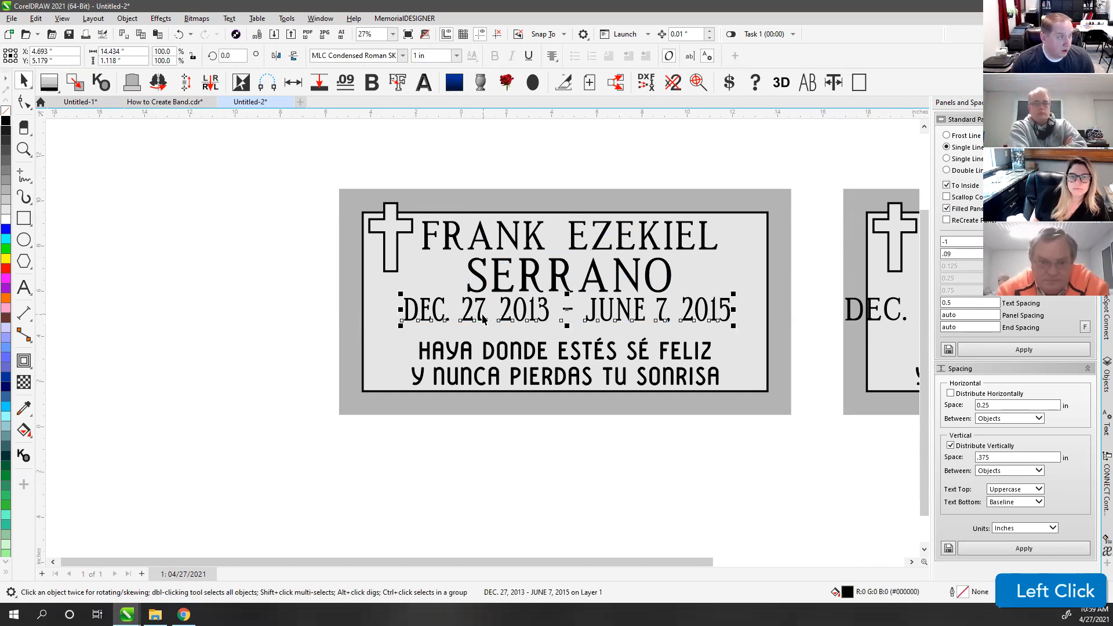
{"action": "left_click_drag", "start_coordinate": [482, 318], "coordinate": [481, 325]}
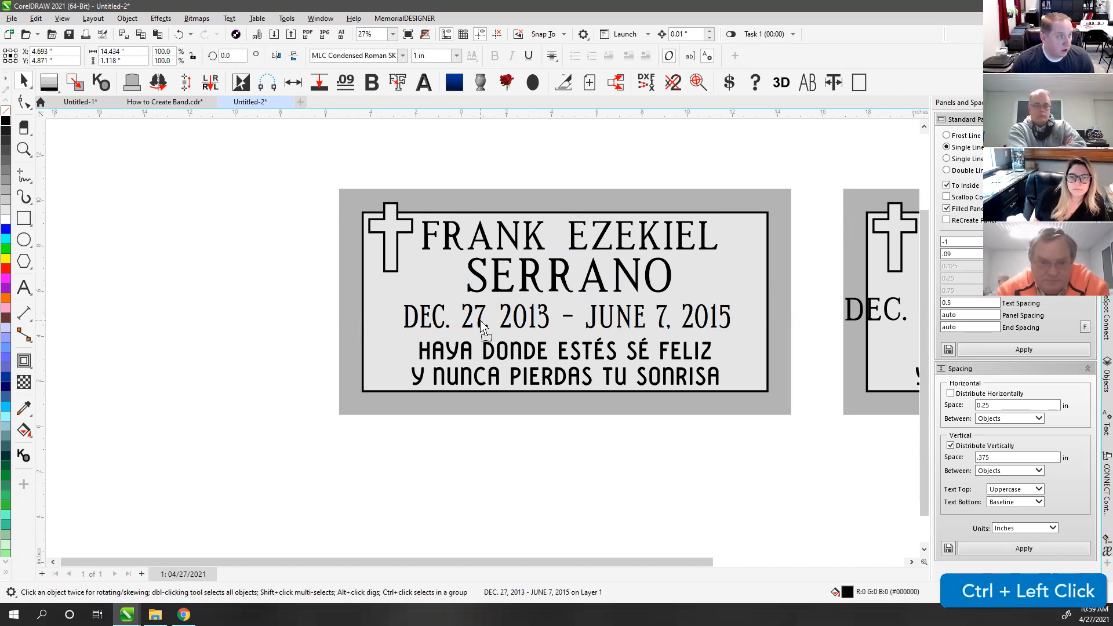
{"action": "left_click", "coordinate": [553, 151]}
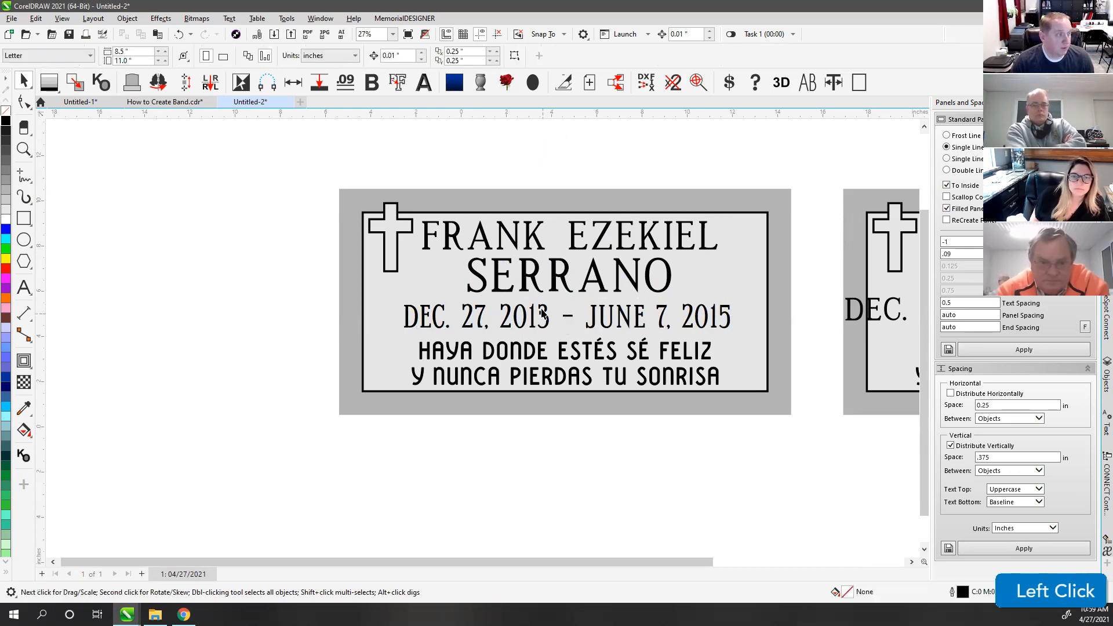
Step: Distribute the name, date and epitaph lines evenly down the left plaque
{"action": "left_click_drag", "start_coordinate": [388, 180], "coordinate": [753, 424]}
{"action": "scroll", "coordinate": [538, 326], "scroll_direction": "up", "scroll_amount": 2}
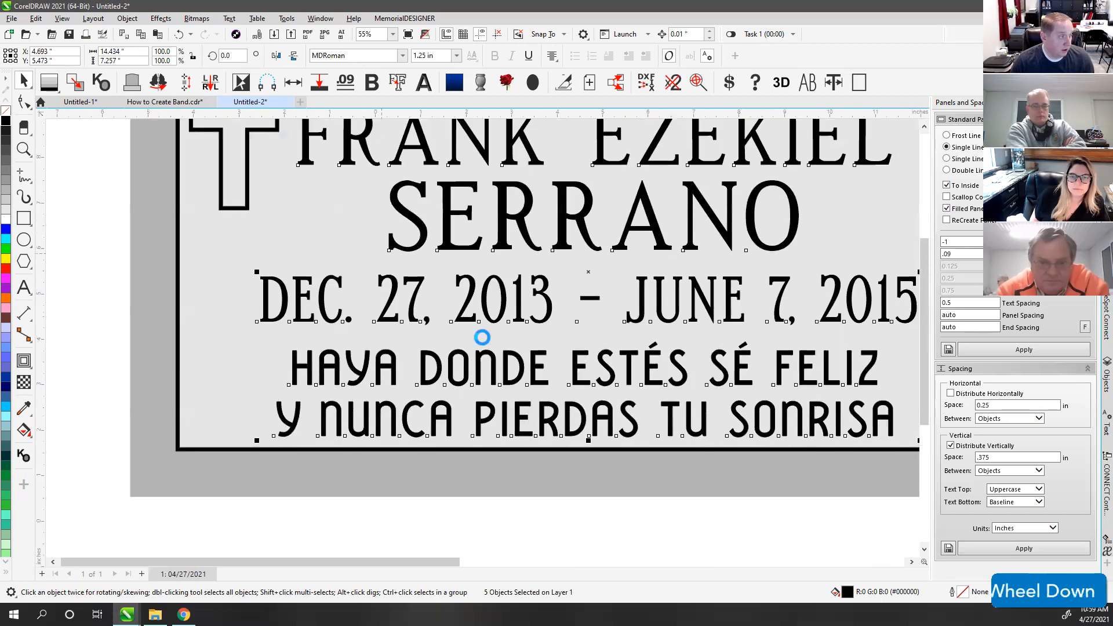
{"action": "scroll", "coordinate": [278, 134], "scroll_direction": "down", "scroll_amount": 1}
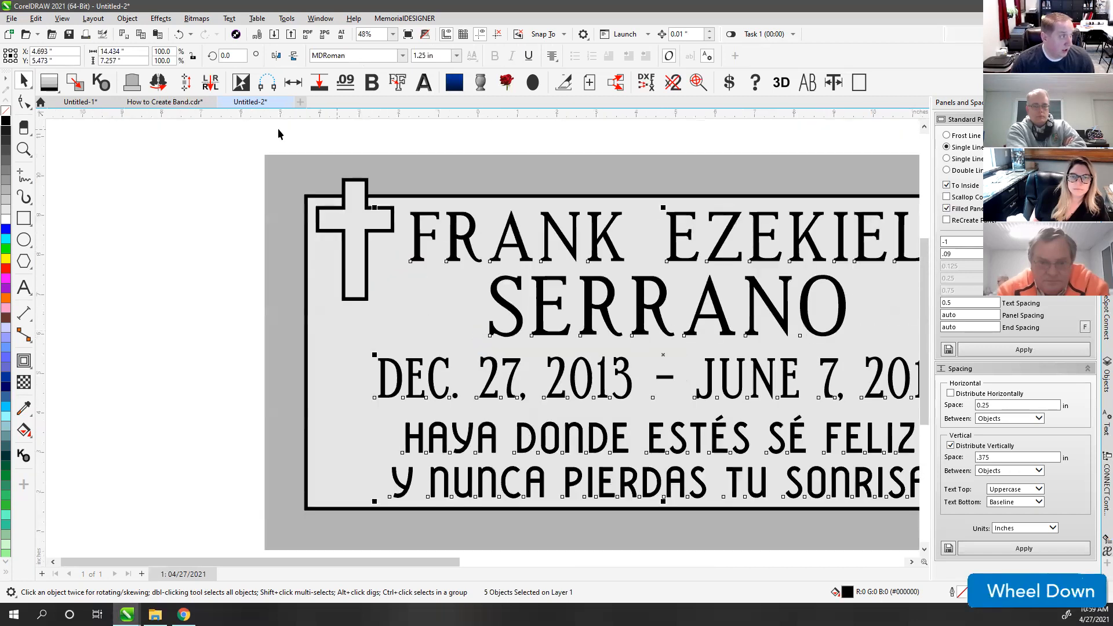
{"action": "left_click", "coordinate": [184, 85]}
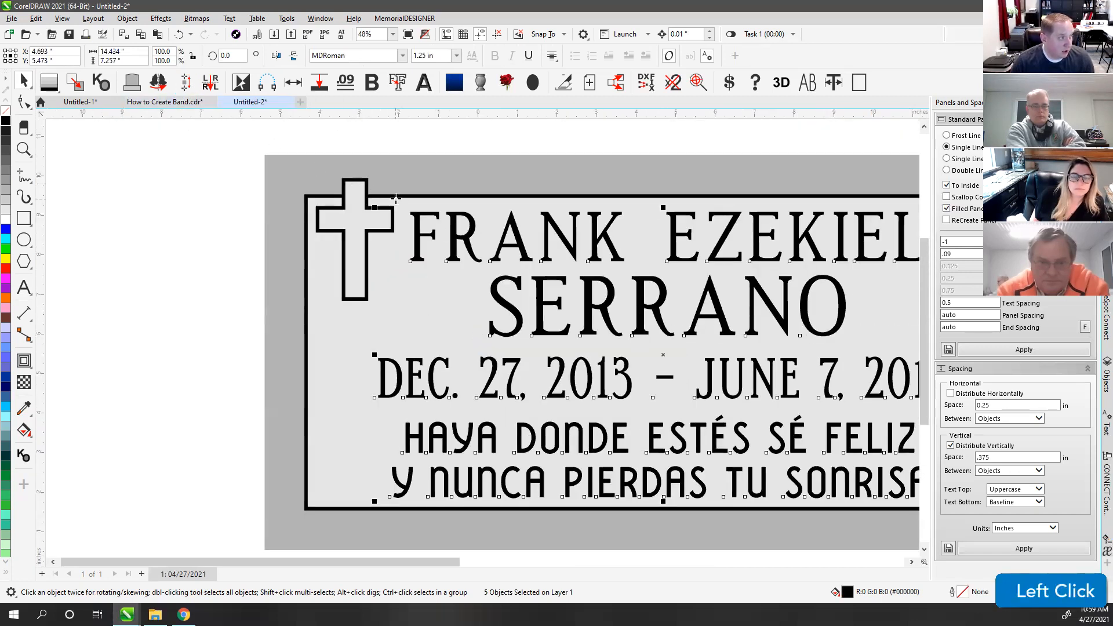
{"action": "left_click", "coordinate": [400, 508]}
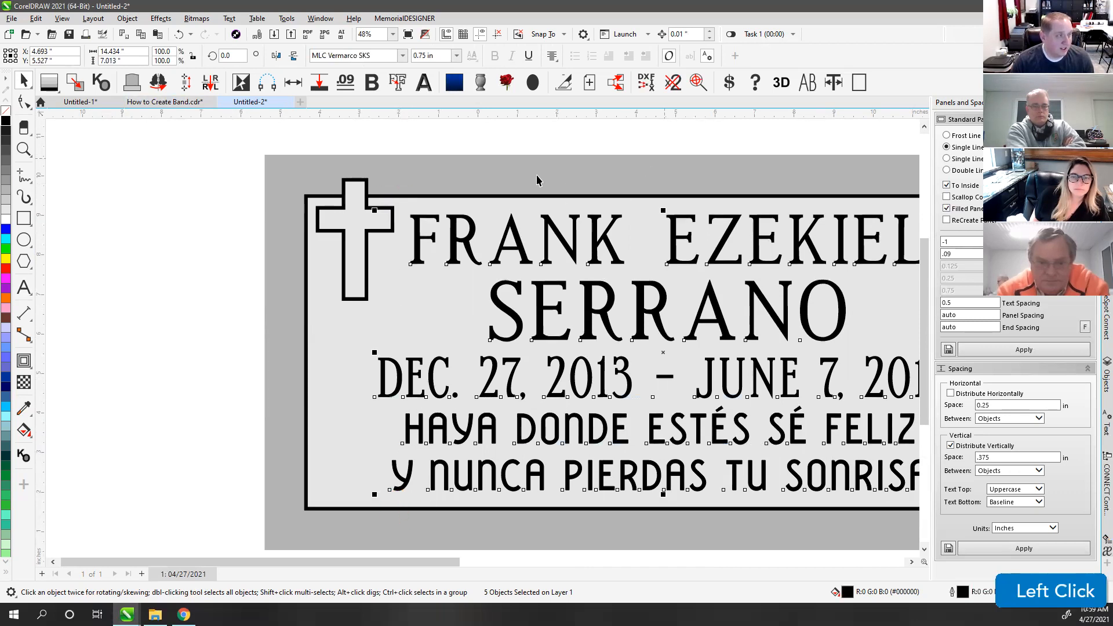
{"action": "left_click", "coordinate": [556, 153]}
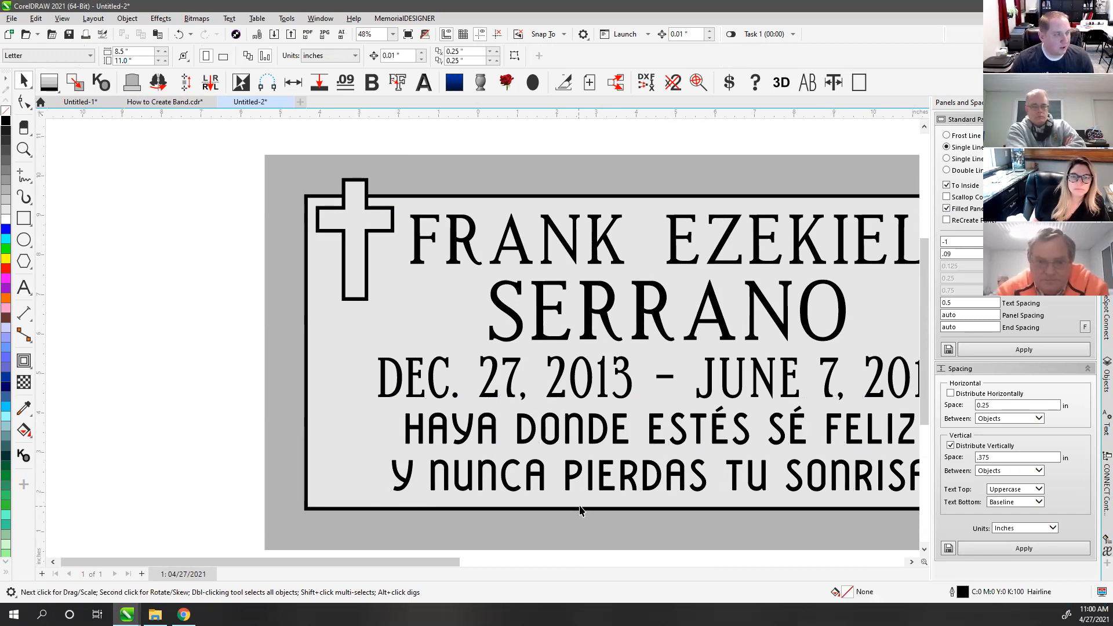
{"action": "left_click", "coordinate": [502, 136]}
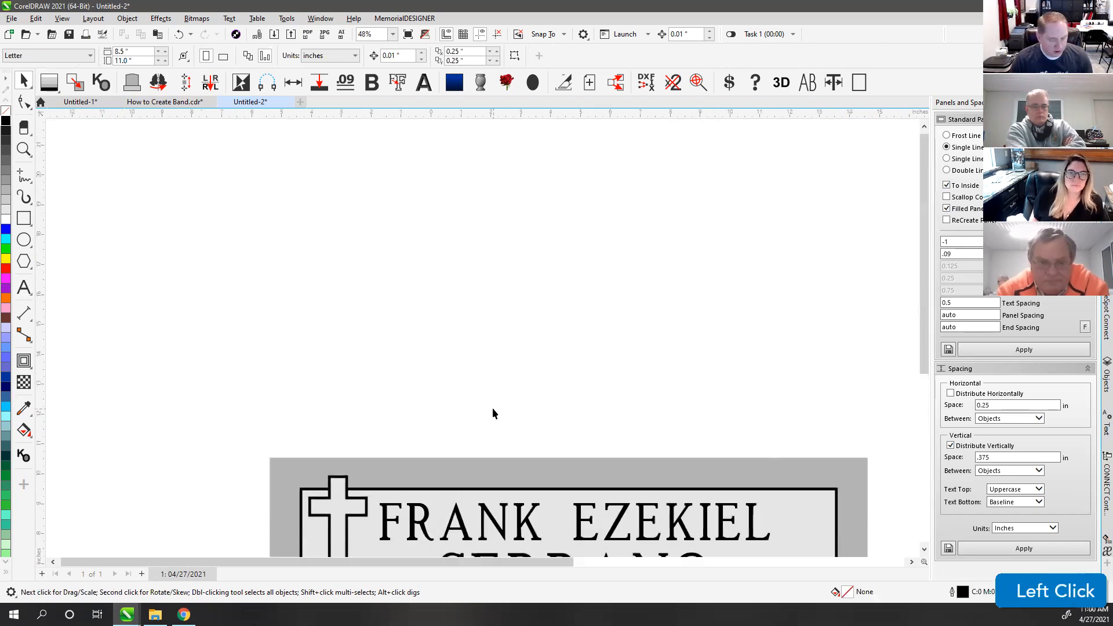
{"action": "key", "text": "F4"}
{"action": "key", "text": "ctrl+z"}
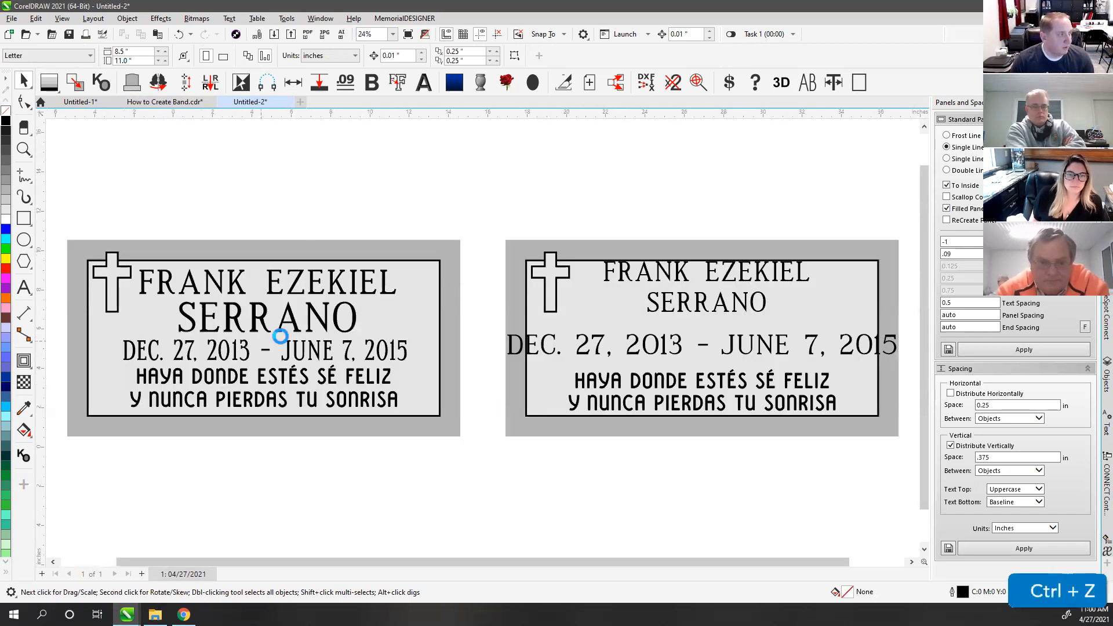
{"action": "left_click", "coordinate": [206, 231]}
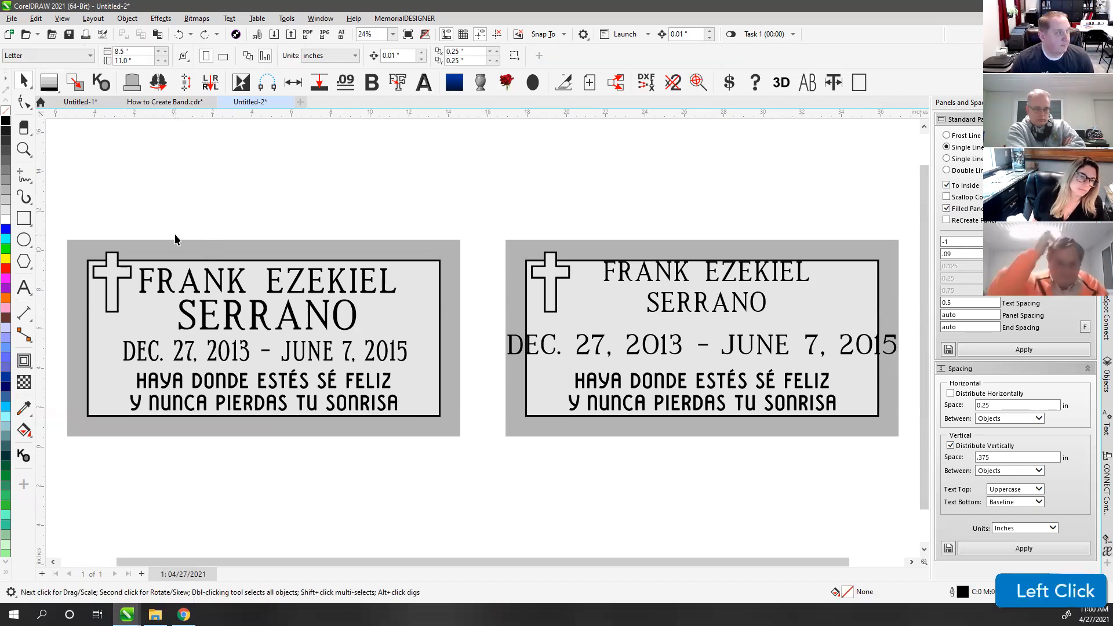
{"action": "left_click", "coordinate": [111, 284]}
Step: Move the left plaque's cross lower and shrink it proportionally
{"action": "left_click_drag", "start_coordinate": [114, 313], "coordinate": [118, 309]}
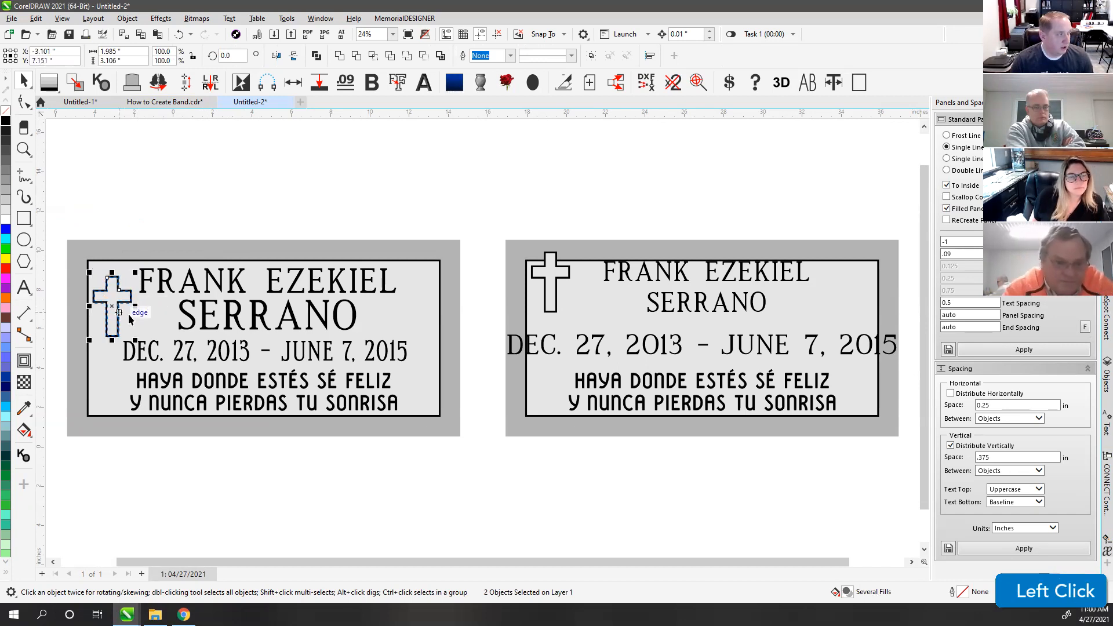
{"action": "scroll", "coordinate": [134, 314], "scroll_direction": "up", "scroll_amount": 2}
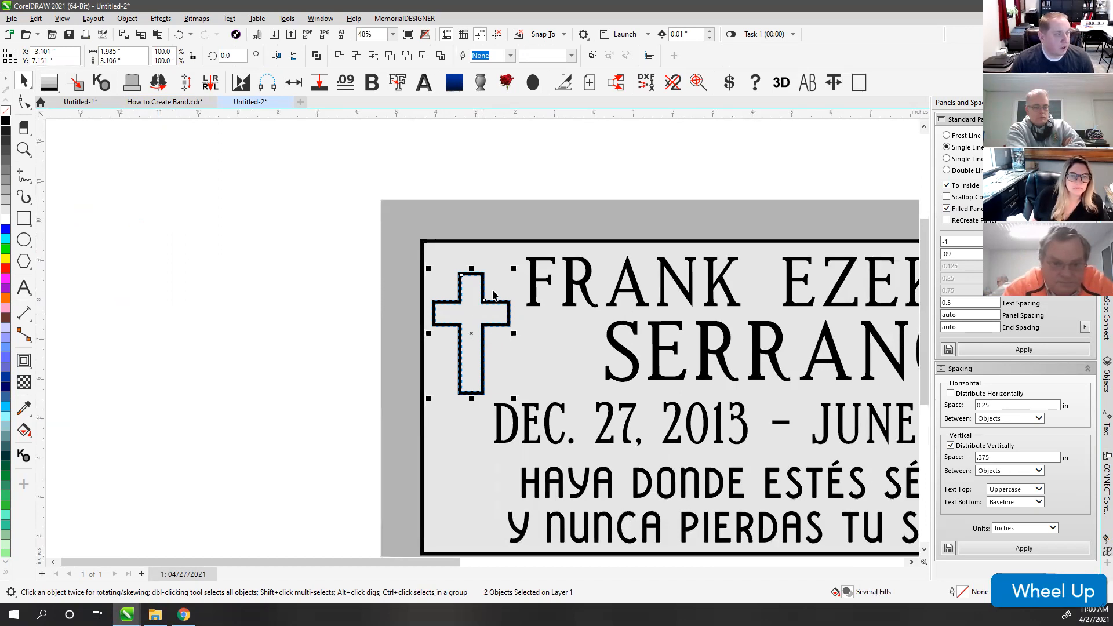
{"action": "left_click_drag", "start_coordinate": [514, 268], "coordinate": [481, 326]}
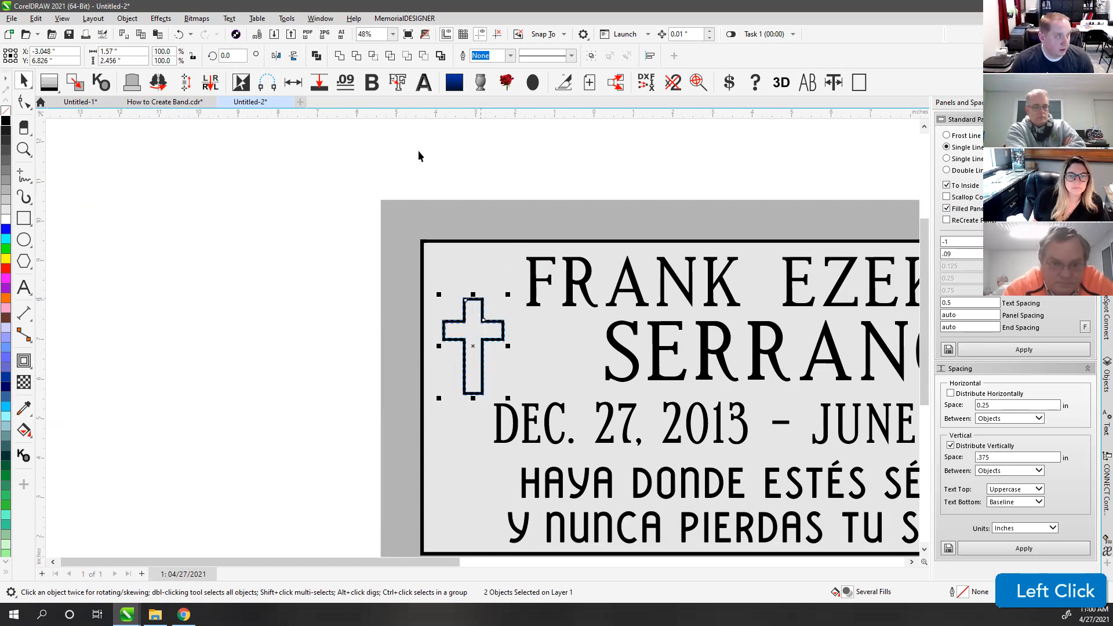
{"action": "left_click", "coordinate": [452, 143]}
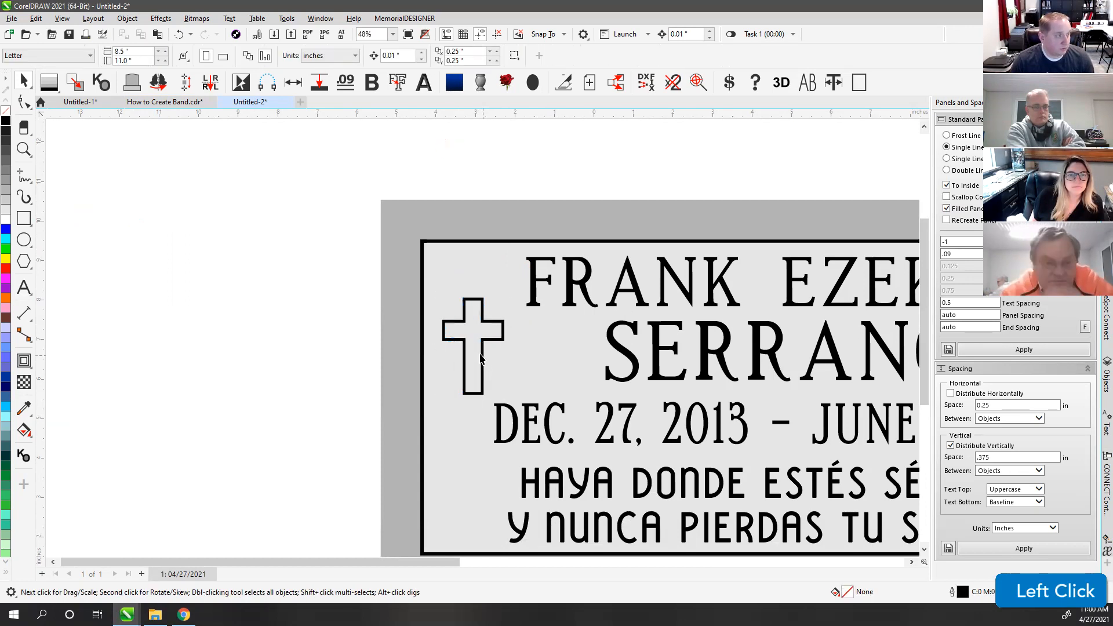
{"action": "scroll", "coordinate": [478, 311], "scroll_direction": "up", "scroll_amount": 4}
{"action": "left_click", "coordinate": [444, 317]}
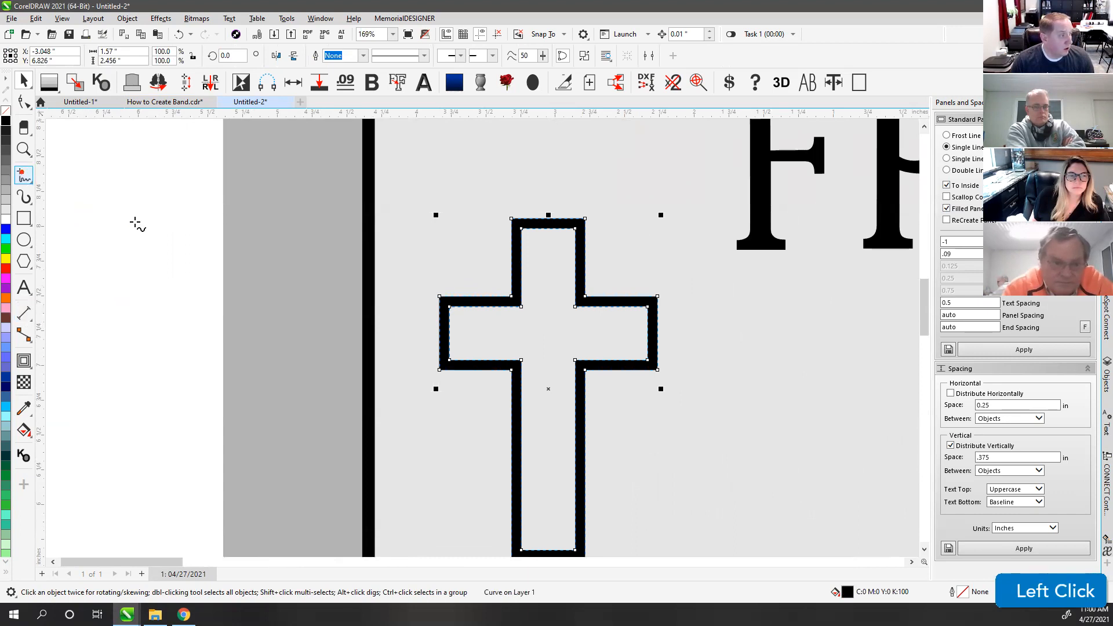
Step: Give the cross a thicker .09 outline
{"action": "left_click", "coordinate": [475, 297]}
{"action": "left_click", "coordinate": [475, 298], "text": "ctrl"}
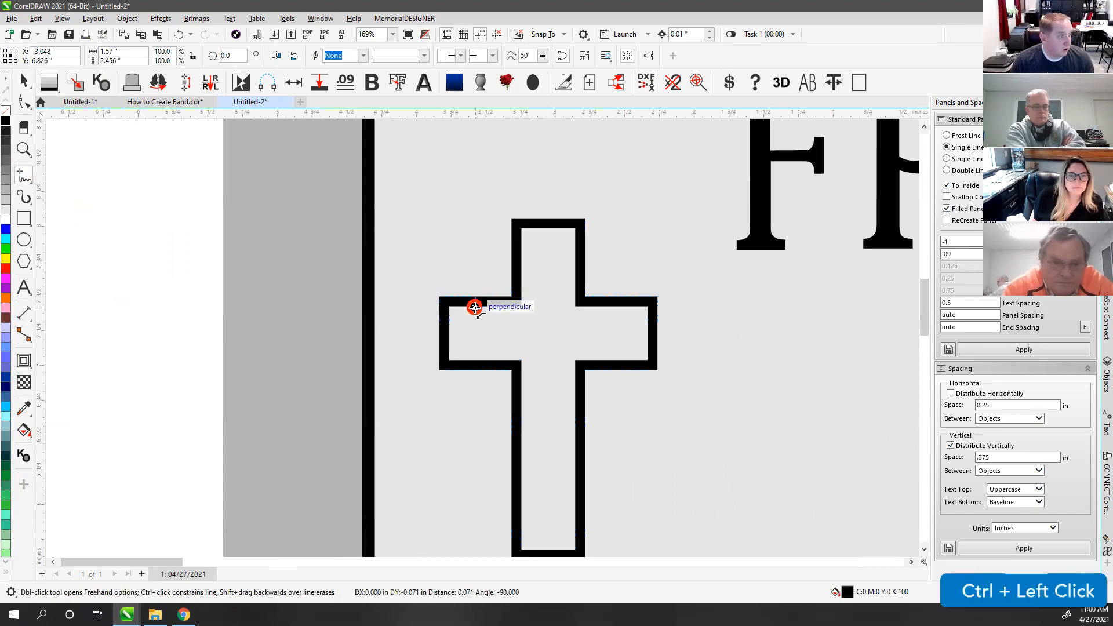
{"action": "left_click", "coordinate": [23, 81]}
{"action": "left_click", "coordinate": [457, 303], "text": "shift"}
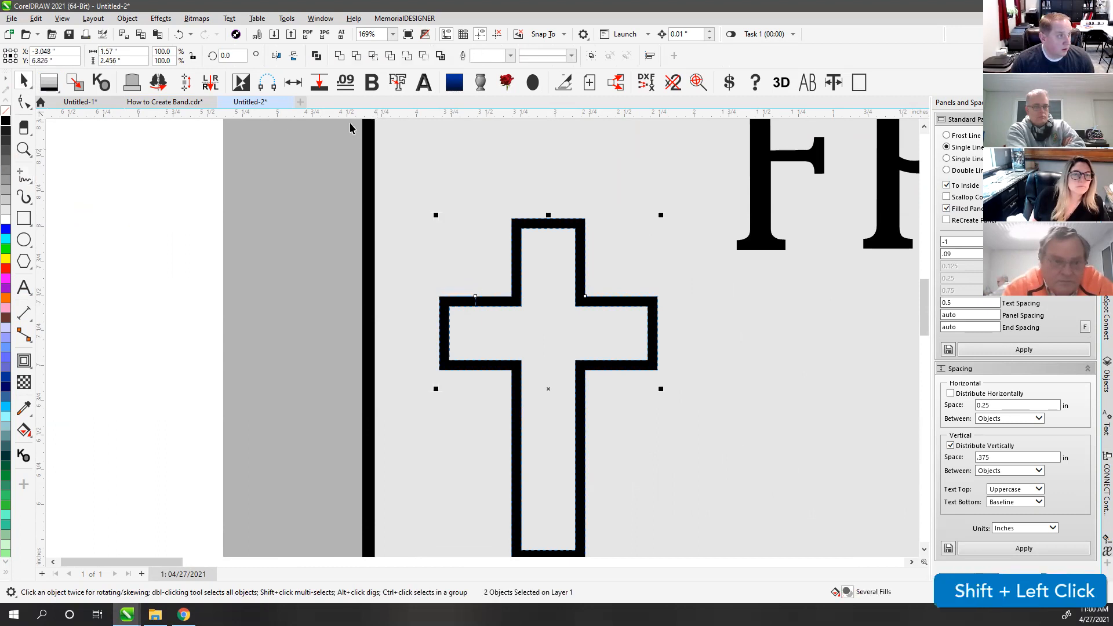
{"action": "left_click", "coordinate": [345, 87]}
{"action": "scroll", "coordinate": [415, 317], "scroll_direction": "down", "scroll_amount": 5}
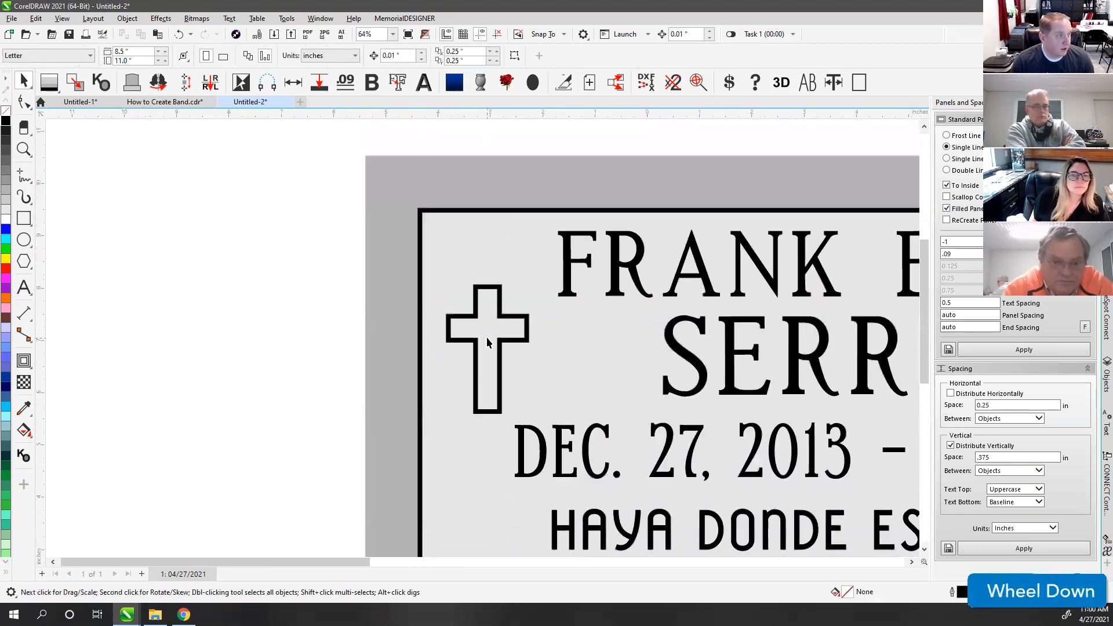
Step: Add a mirrored copy of the cross on the right side of the left plaque
{"action": "key", "text": "F4"}
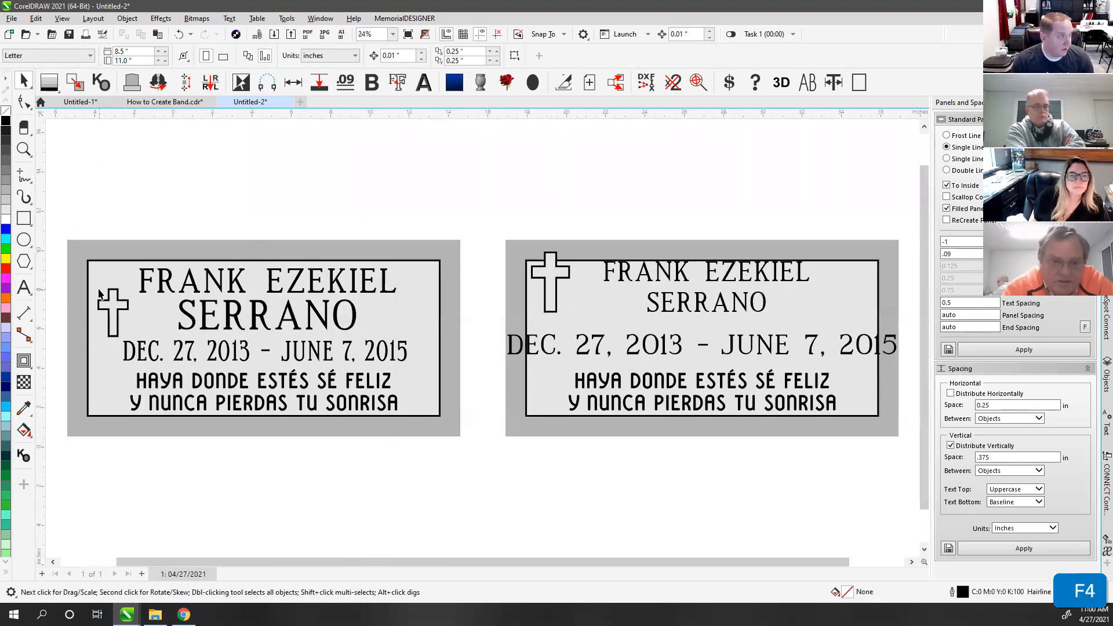
{"action": "left_click_drag", "start_coordinate": [74, 230], "coordinate": [142, 356]}
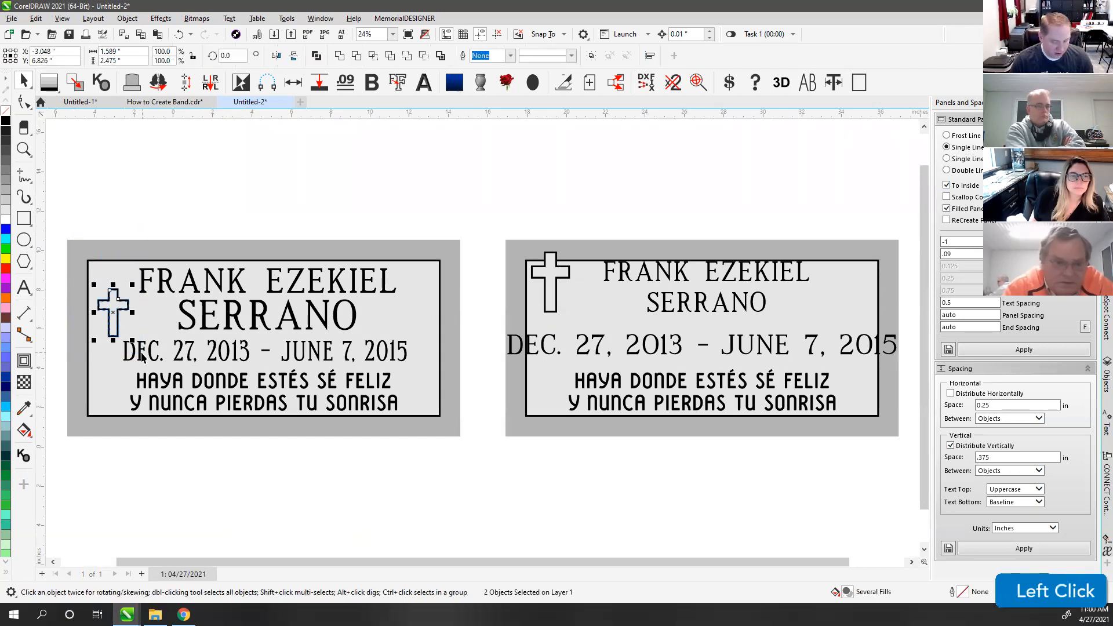
{"action": "key", "text": "m"}
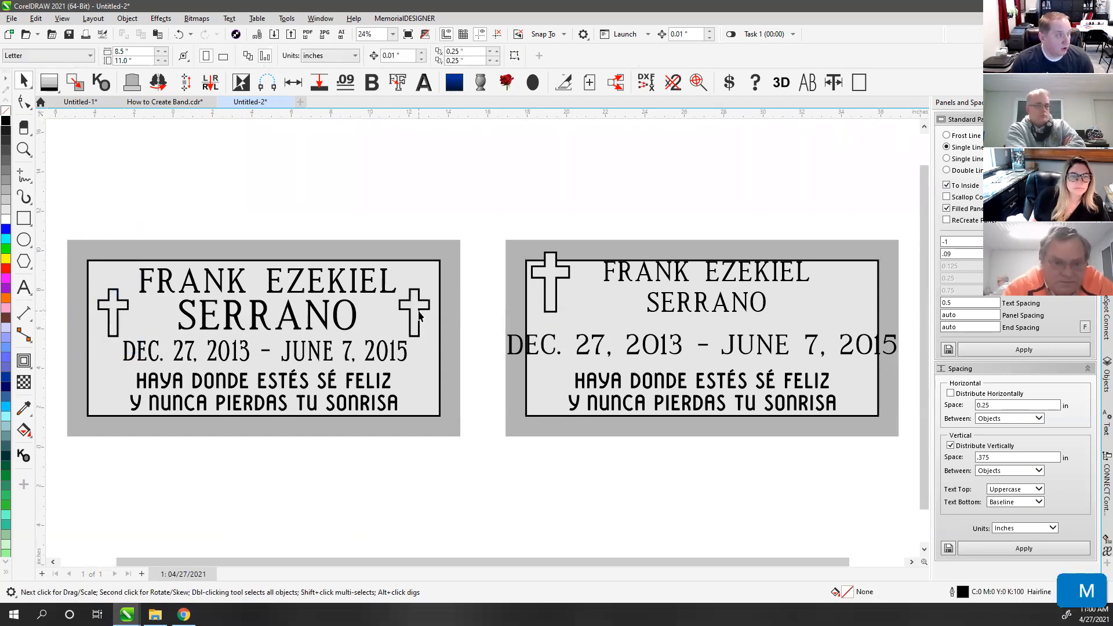
{"action": "left_click", "coordinate": [471, 188]}
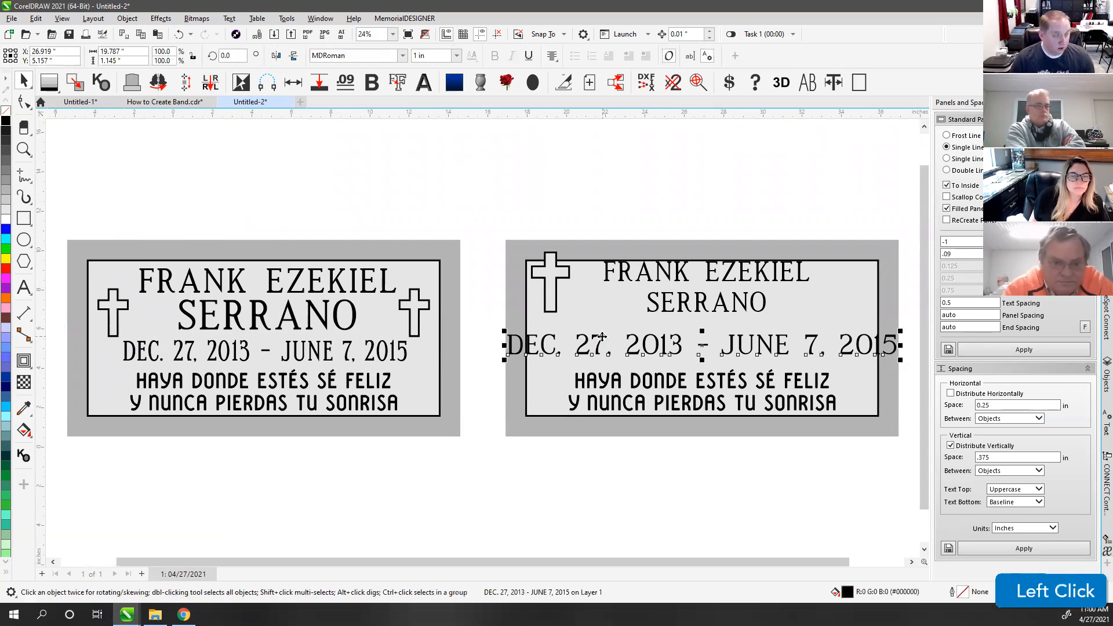
Step: Replace the hyphen with a line break so DEC. 27, 2013 and JUNE 7, 2015 stack
{"action": "key", "text": "ctrl+k"}
{"action": "key", "text": "ctrl+z"}
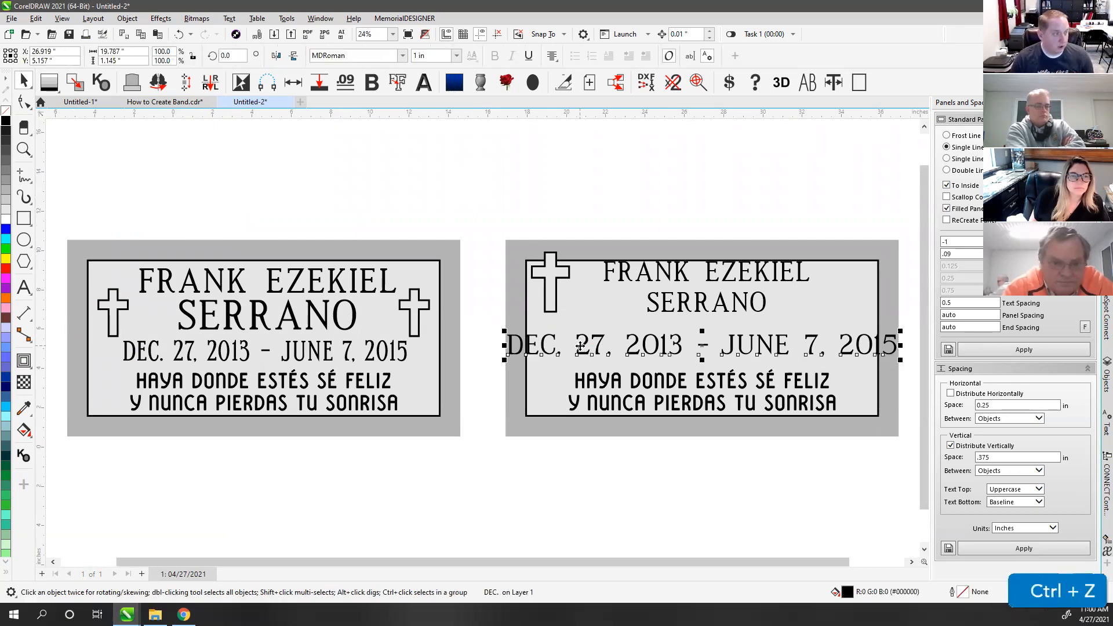
{"action": "left_click", "coordinate": [24, 287]}
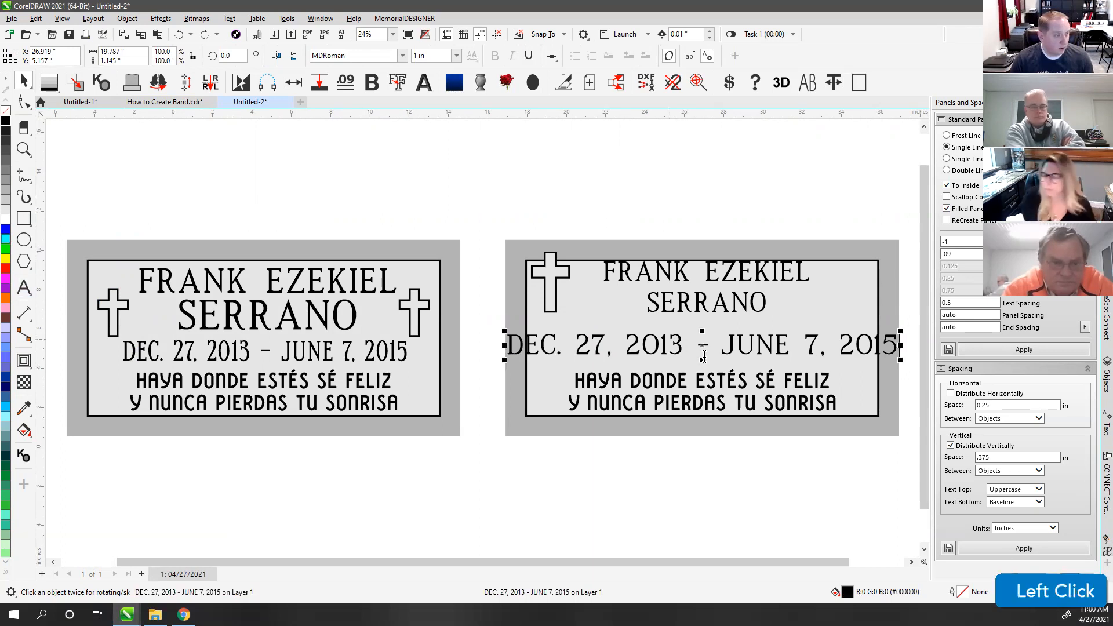
{"action": "left_click", "coordinate": [723, 346]}
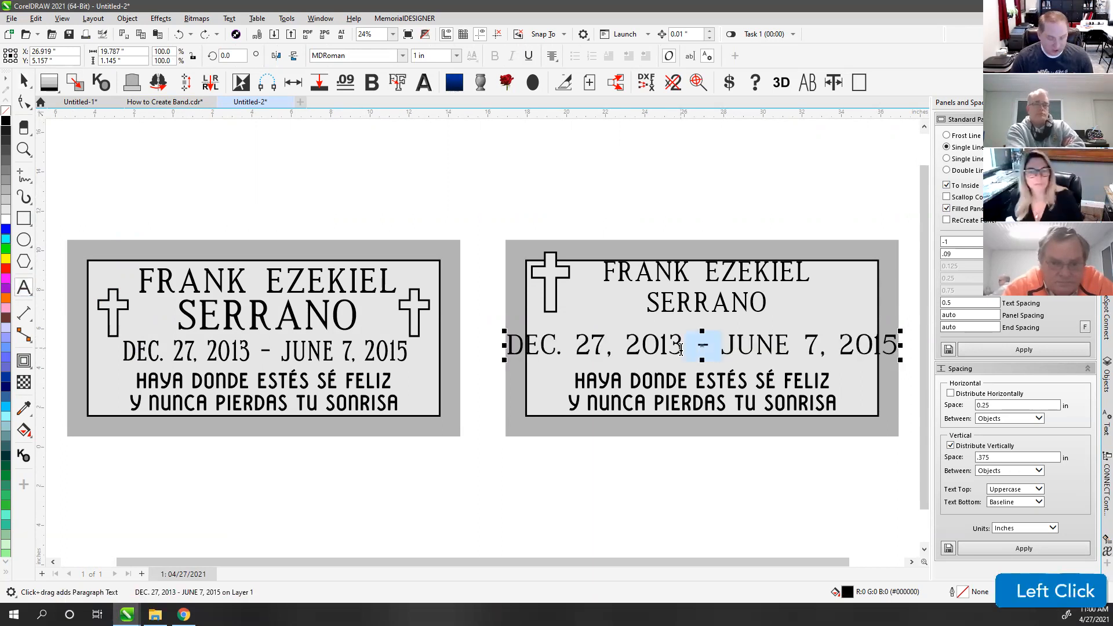
{"action": "key", "text": "Return"}
{"action": "left_click", "coordinate": [23, 81]}
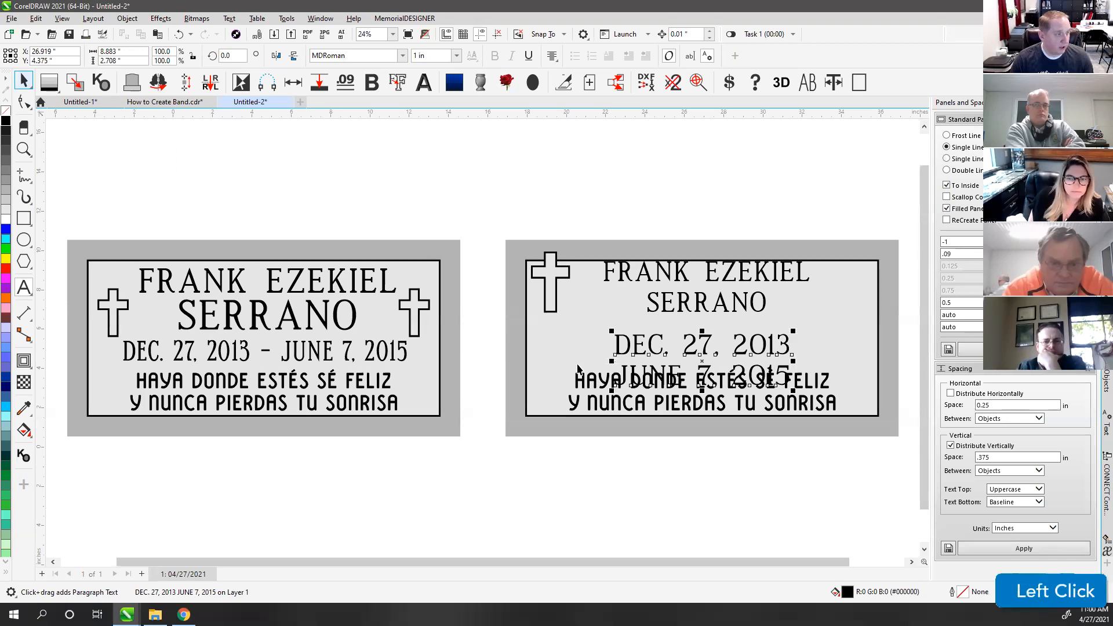
{"action": "left_click_drag", "start_coordinate": [635, 343], "coordinate": [630, 323]}
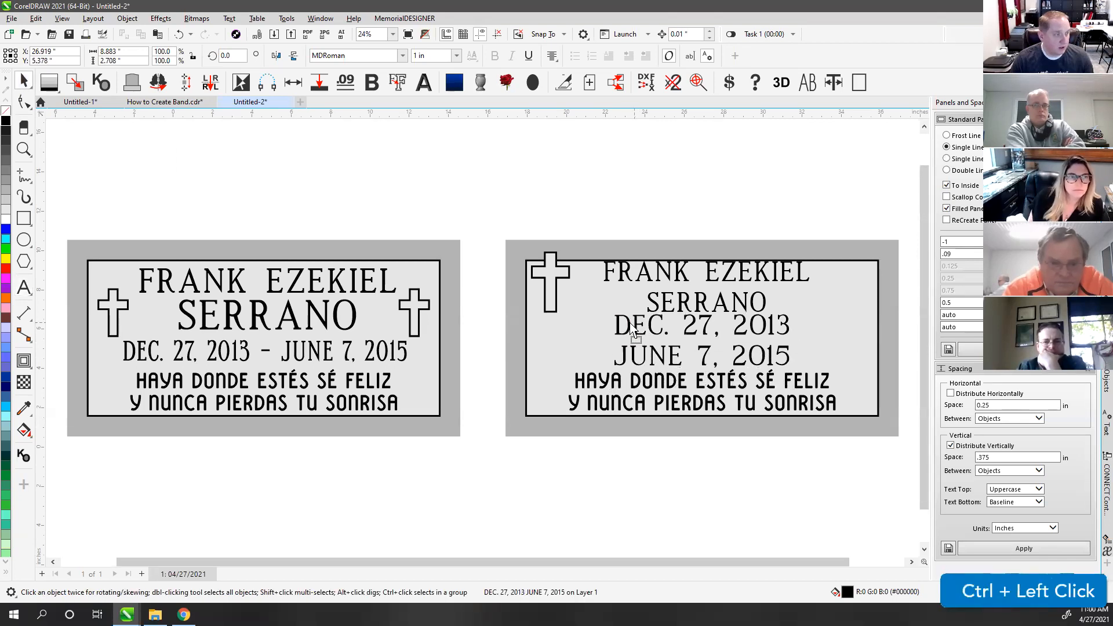
{"action": "left_click", "coordinate": [659, 210]}
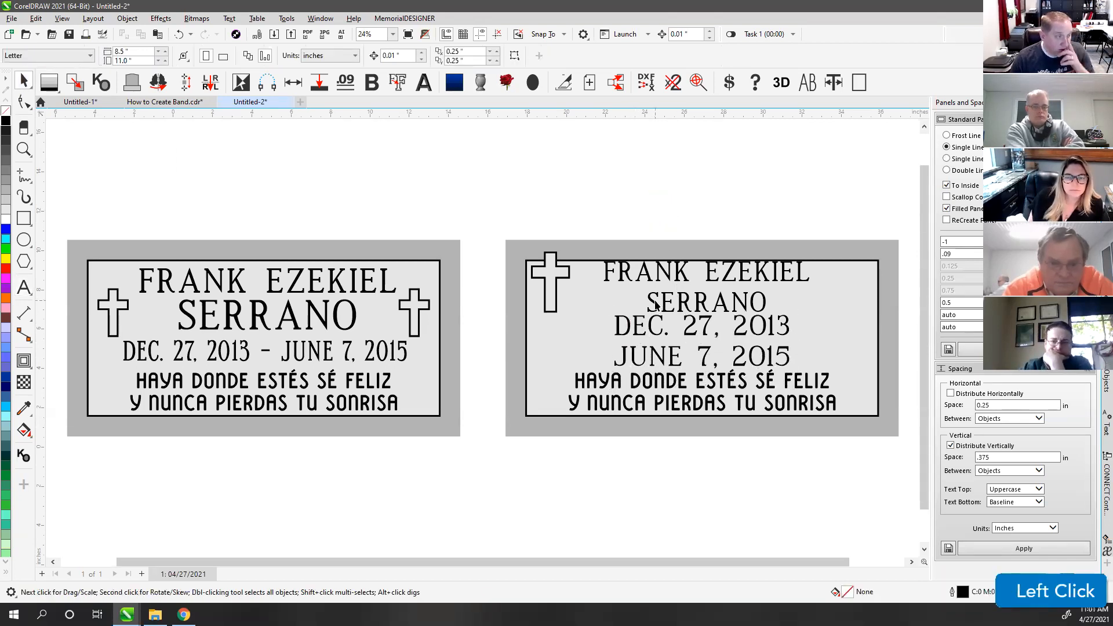
{"action": "left_click", "coordinate": [654, 301]}
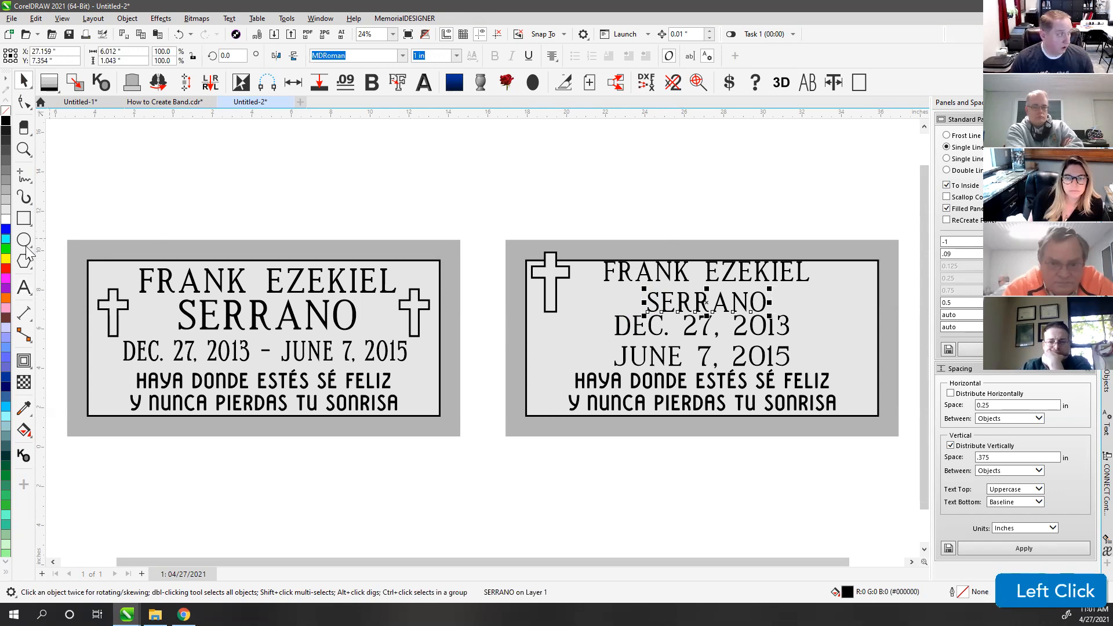
{"action": "left_click", "coordinate": [25, 288]}
{"action": "key", "text": "ctrl+a"}
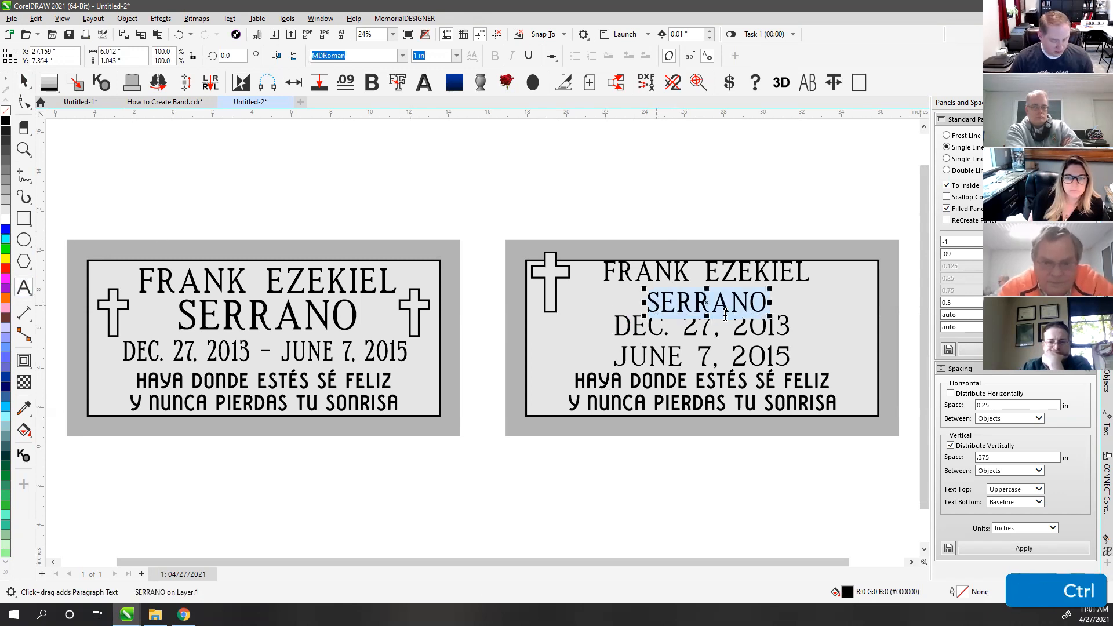
{"action": "key", "text": "ctrl+x"}
{"action": "left_click", "coordinate": [783, 274]}
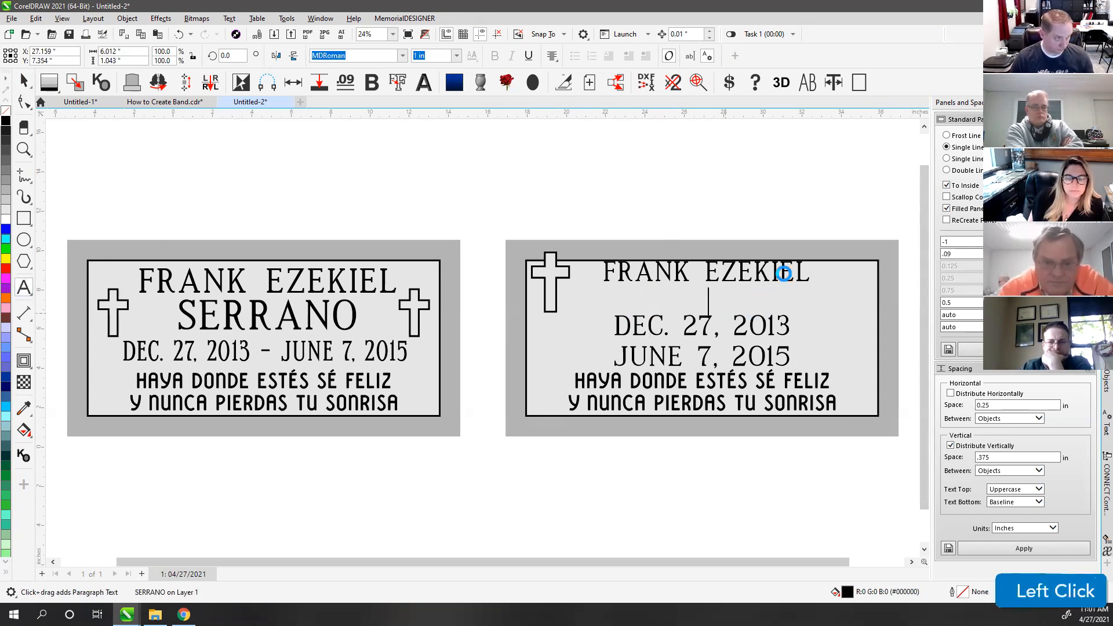
{"action": "left_click", "coordinate": [808, 276]}
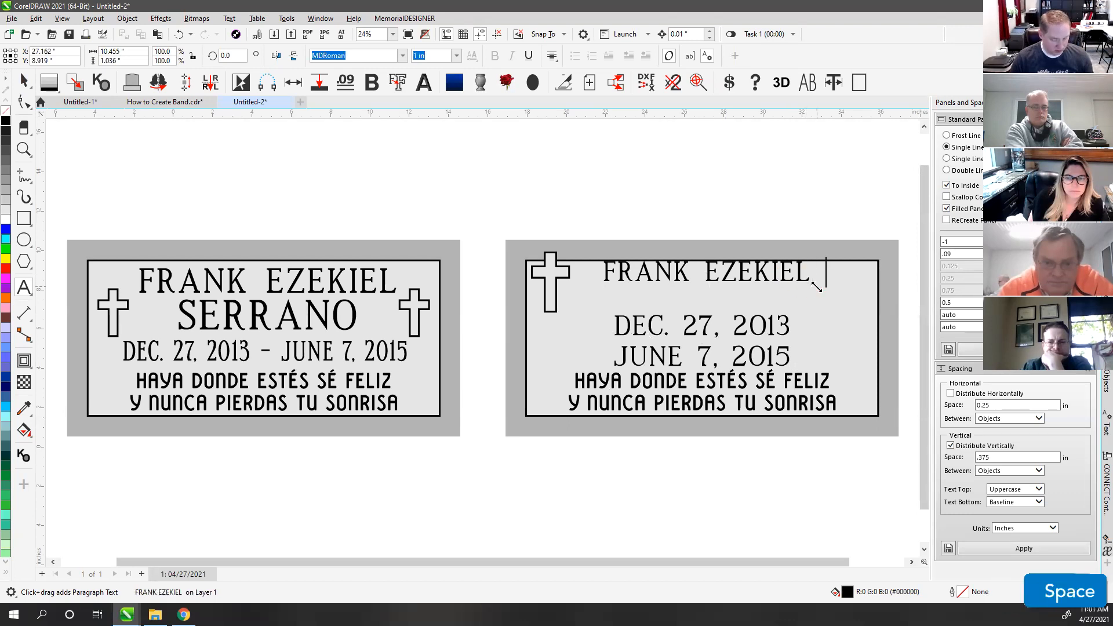
{"action": "key", "text": "ctrl+v"}
{"action": "left_click", "coordinate": [21, 83]}
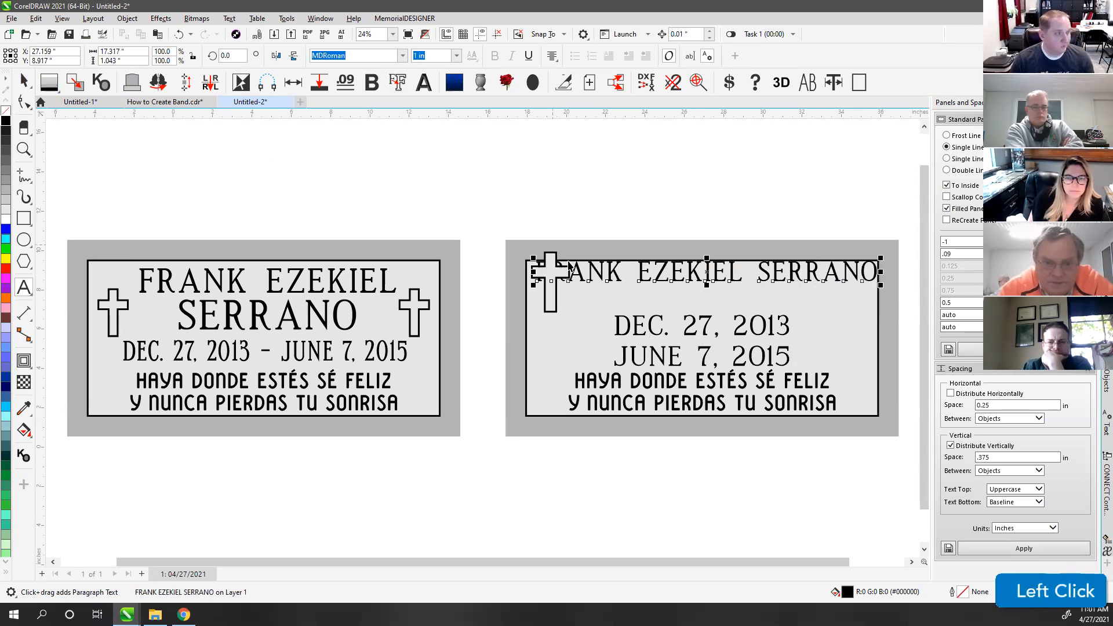
Step: Move the cross below the name and set the name in MLC Condensed Roman SK at 1.25 in
{"action": "left_click_drag", "start_coordinate": [517, 227], "coordinate": [553, 339]}
{"action": "left_click", "coordinate": [553, 269]}
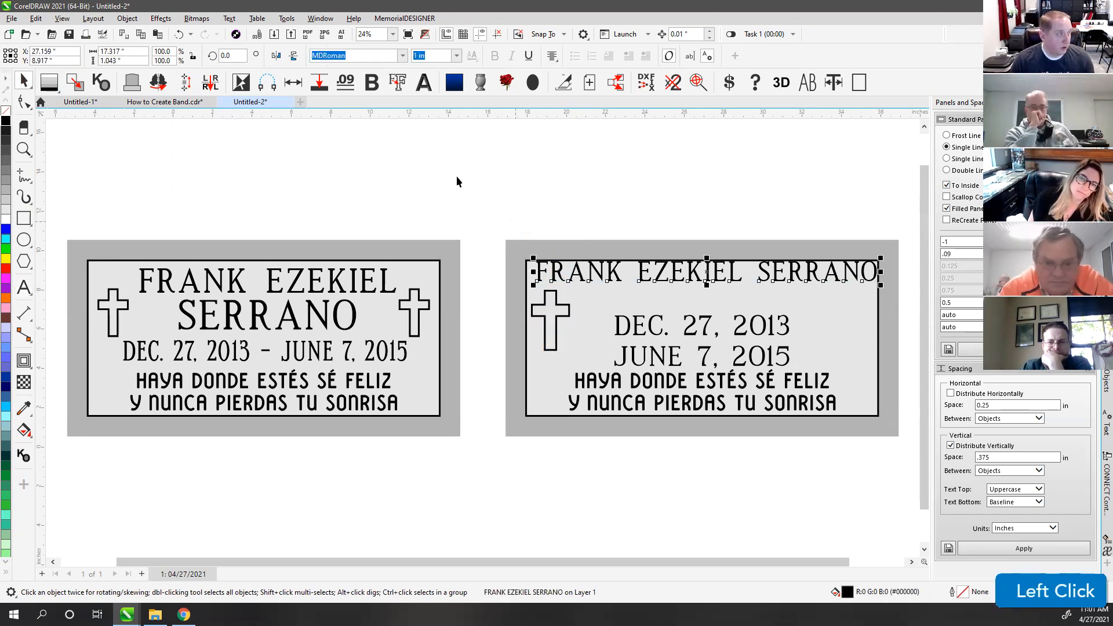
{"action": "left_click", "coordinate": [400, 57]}
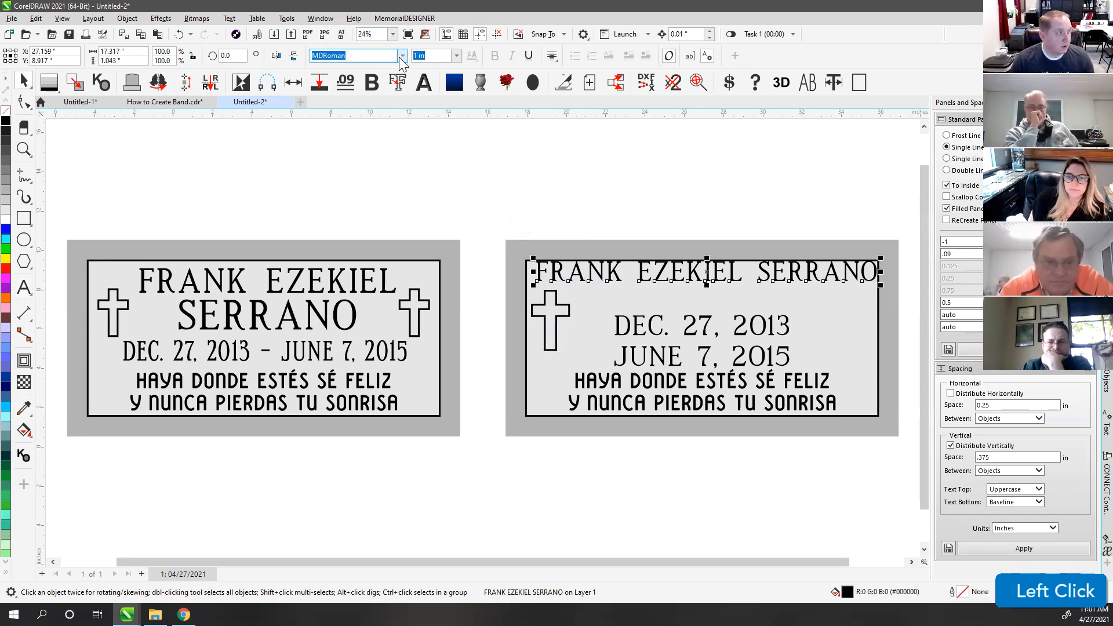
{"action": "left_click", "coordinate": [510, 86]}
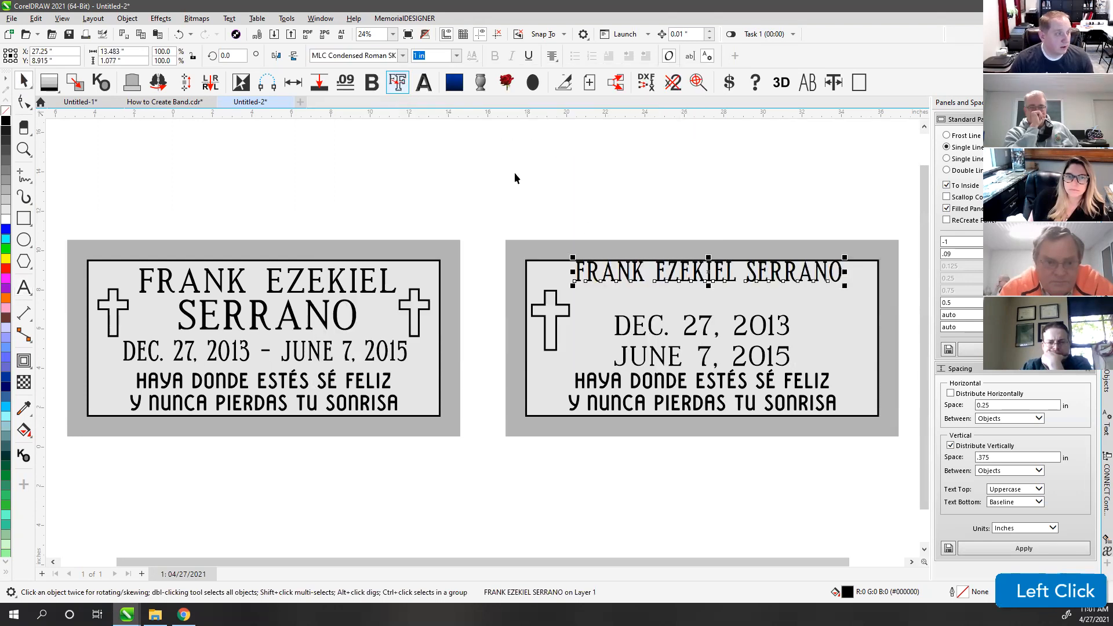
{"action": "left_click_drag", "start_coordinate": [591, 274], "coordinate": [591, 291]}
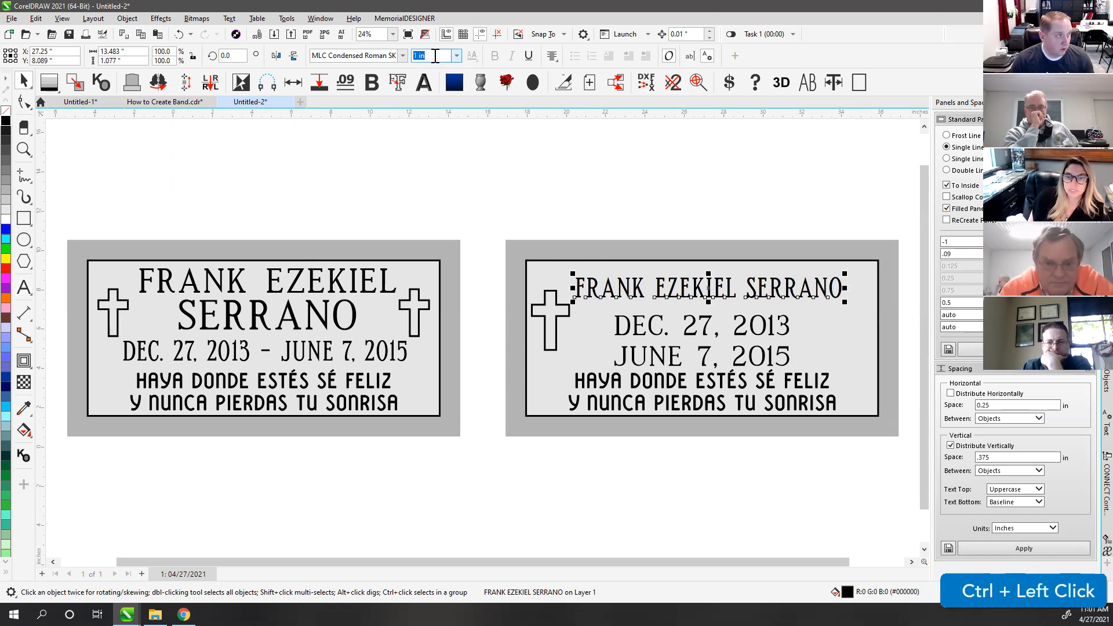
{"action": "left_click", "coordinate": [435, 55]}
{"action": "type", "text": ".25"}
{"action": "key", "text": "Return"}
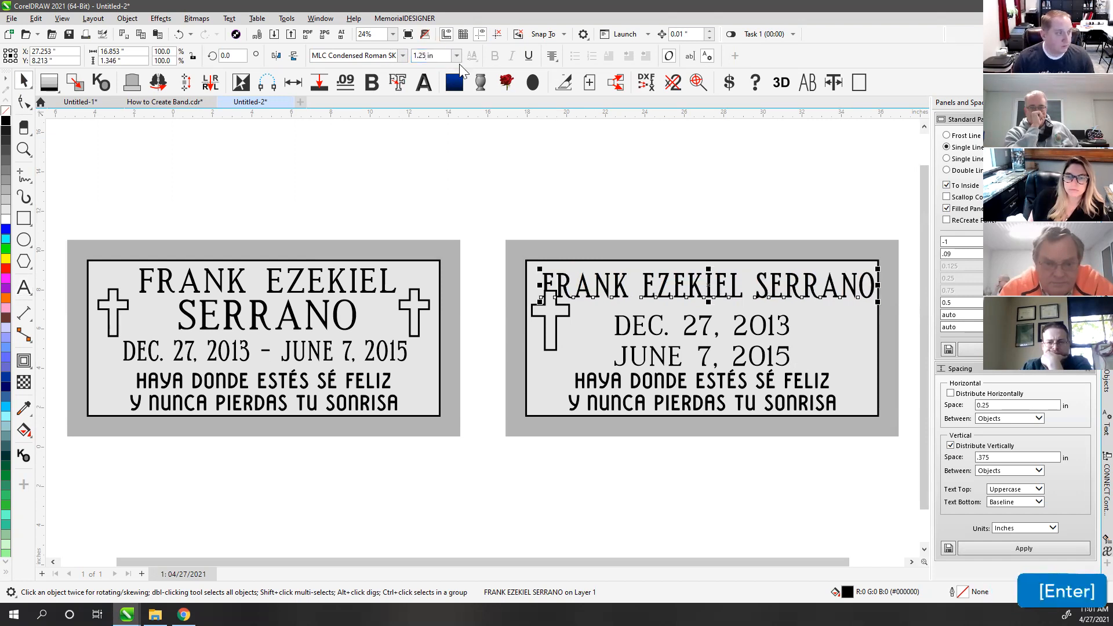
Step: Select the cross on the right panel
{"action": "left_click", "coordinate": [626, 207]}
{"action": "left_click_drag", "start_coordinate": [494, 281], "coordinate": [551, 325]}
{"action": "left_click", "coordinate": [551, 319], "text": "ctrl"}
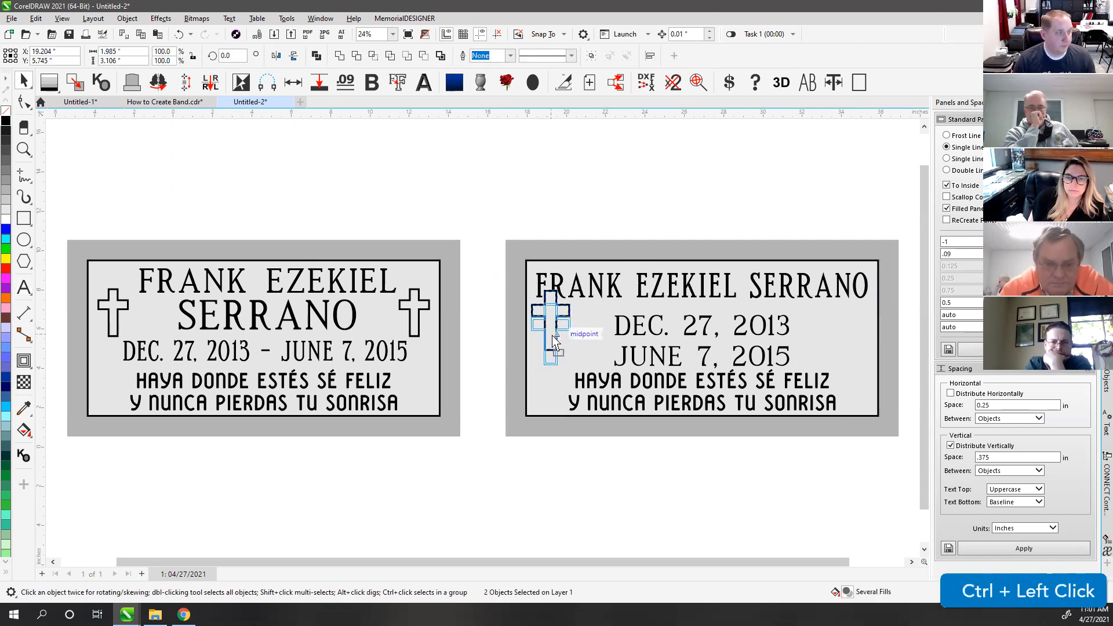
Step: Select the date text block, then zoom out to show both panels
{"action": "left_click", "coordinate": [482, 336]}
{"action": "scroll", "coordinate": [482, 336], "scroll_direction": "up", "scroll_amount": 2}
{"action": "left_click", "coordinate": [491, 364]}
{"action": "left_click", "coordinate": [492, 363], "text": "ctrl"}
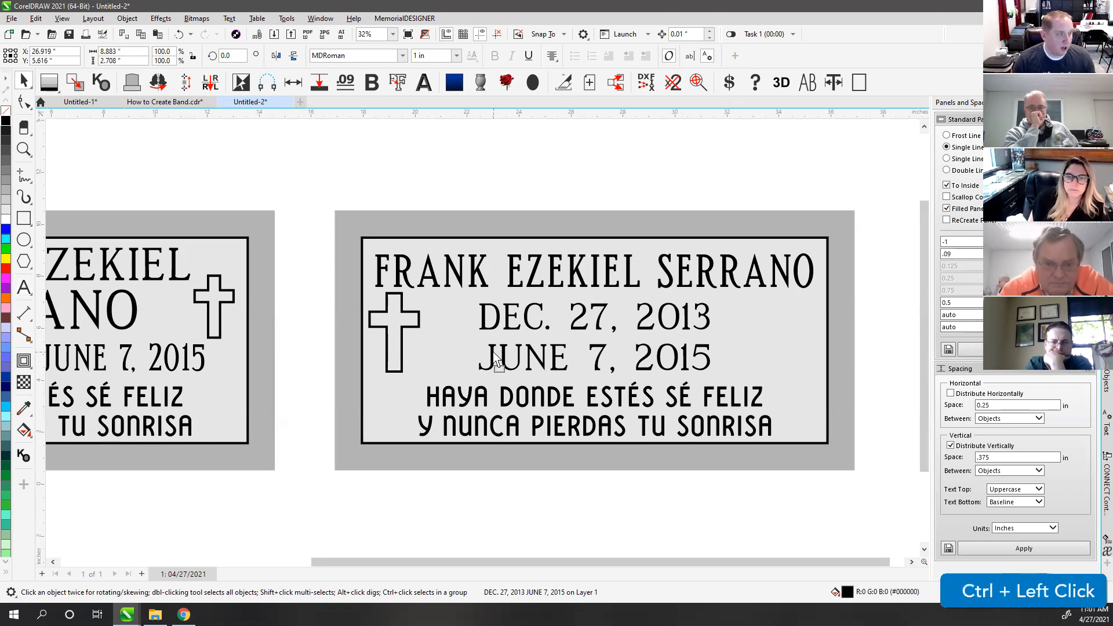
{"action": "left_click", "coordinate": [490, 172]}
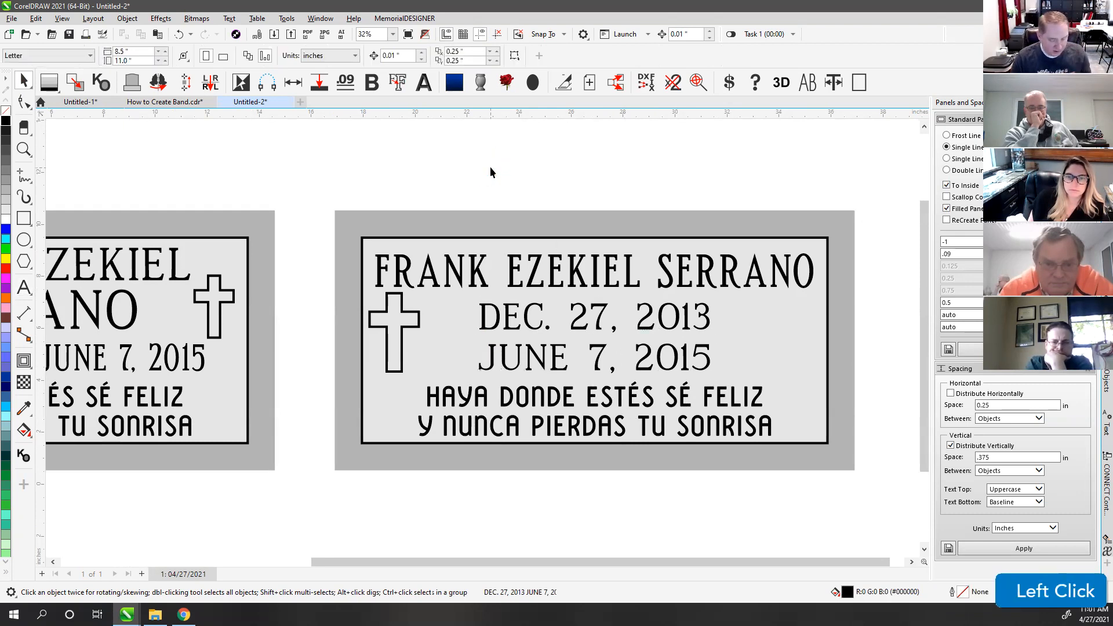
{"action": "key", "text": "F4"}
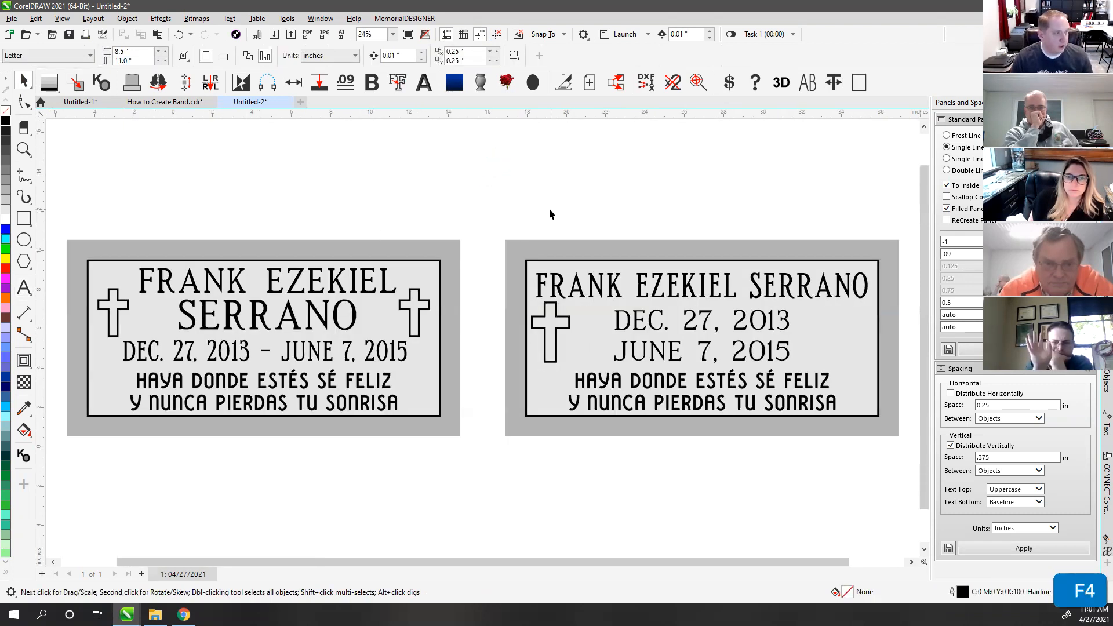
Step: Nudge the cross, mirror a copy to the panel's right side, and select the dates
{"action": "left_click", "coordinate": [555, 346]}
{"action": "left_click_drag", "start_coordinate": [556, 347], "coordinate": [562, 354]}
{"action": "left_click", "coordinate": [596, 186]}
{"action": "left_click_drag", "start_coordinate": [483, 296], "coordinate": [620, 386]}
{"action": "key", "text": "m"}
{"action": "left_click", "coordinate": [722, 176]}
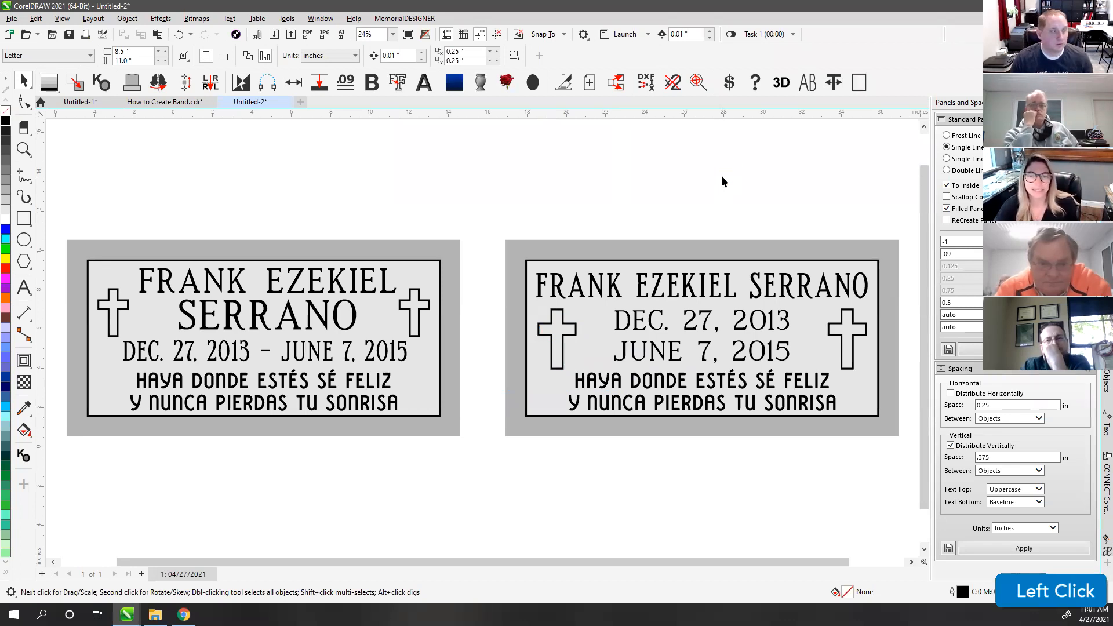
{"action": "left_click", "coordinate": [647, 333]}
{"action": "left_click", "coordinate": [648, 332]}
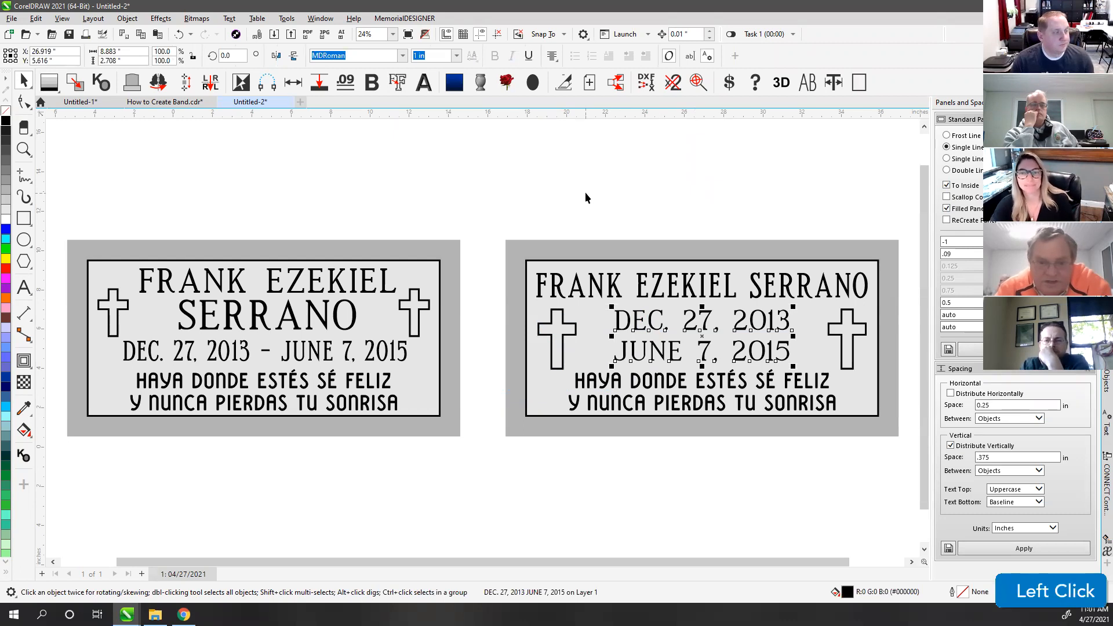
{"action": "left_click", "coordinate": [403, 55]}
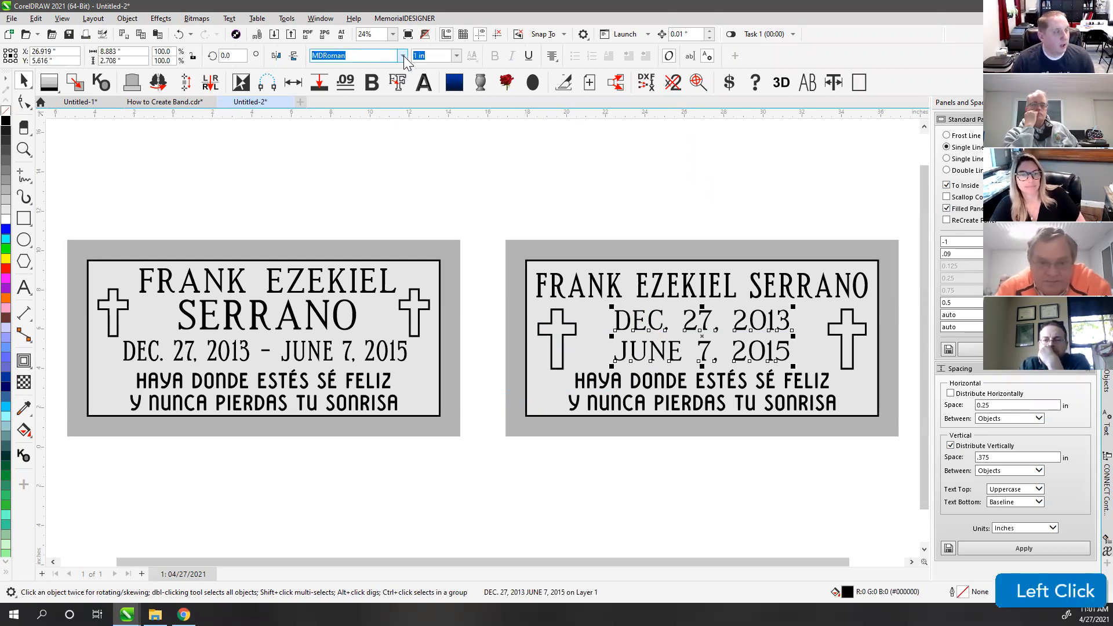
{"action": "left_click", "coordinate": [440, 87]}
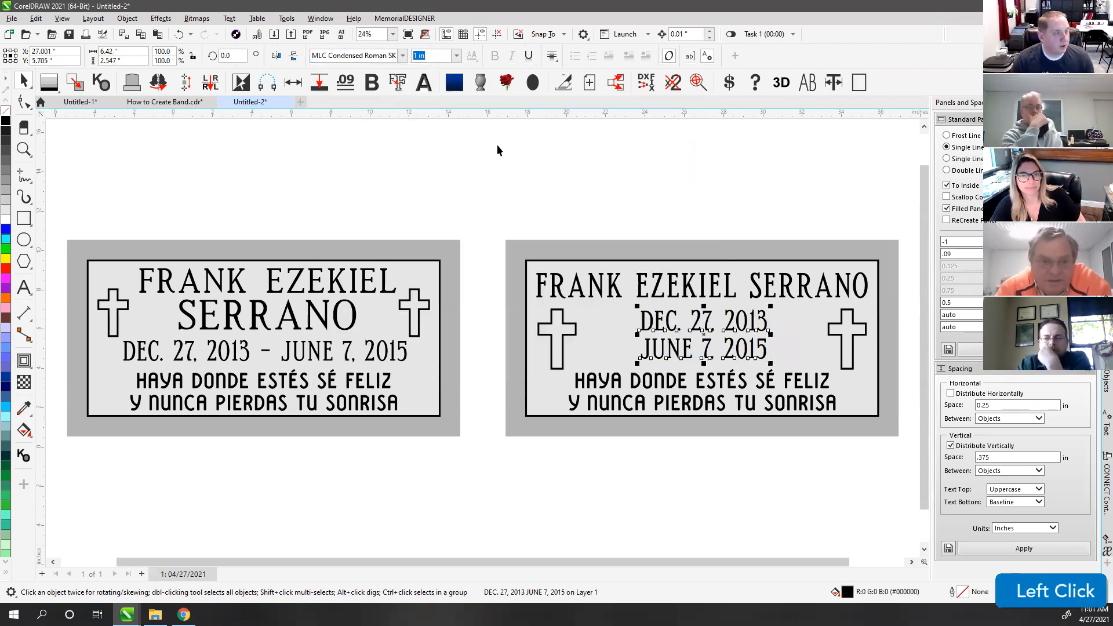
{"action": "left_click", "coordinate": [610, 220]}
{"action": "left_click", "coordinate": [662, 325]}
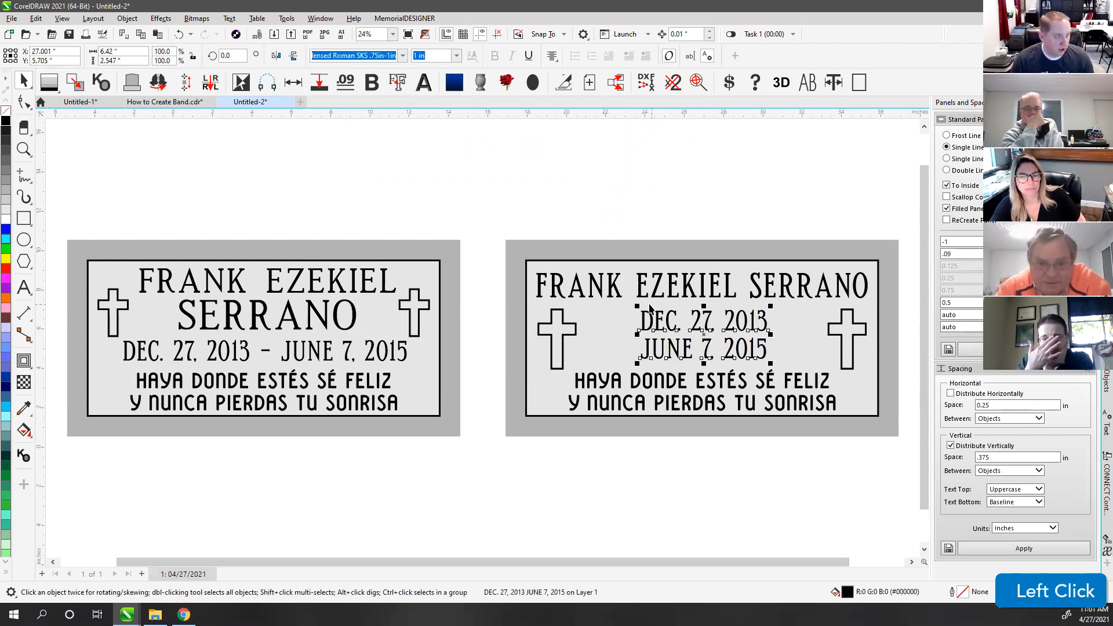
{"action": "left_click", "coordinate": [640, 294]}
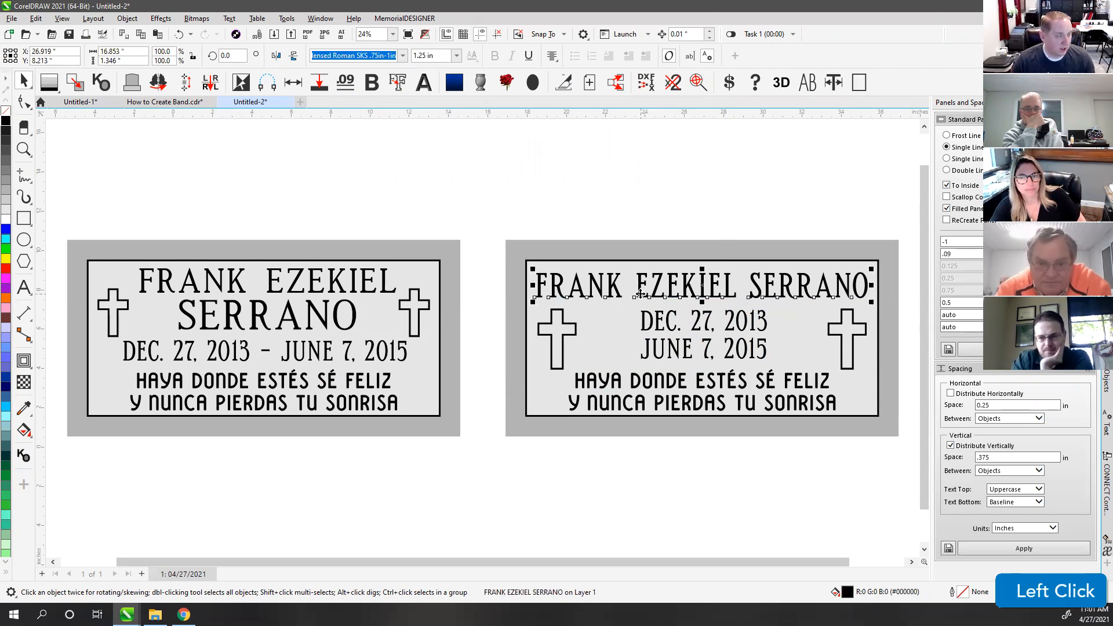
{"action": "left_click", "coordinate": [666, 336]}
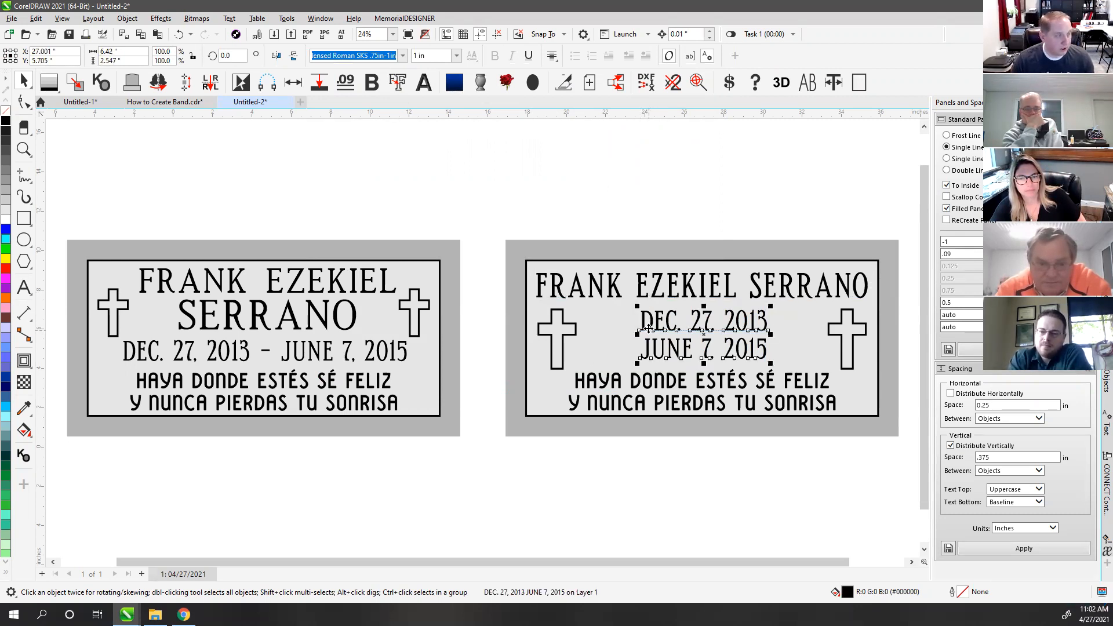
{"action": "left_click", "coordinate": [404, 55]}
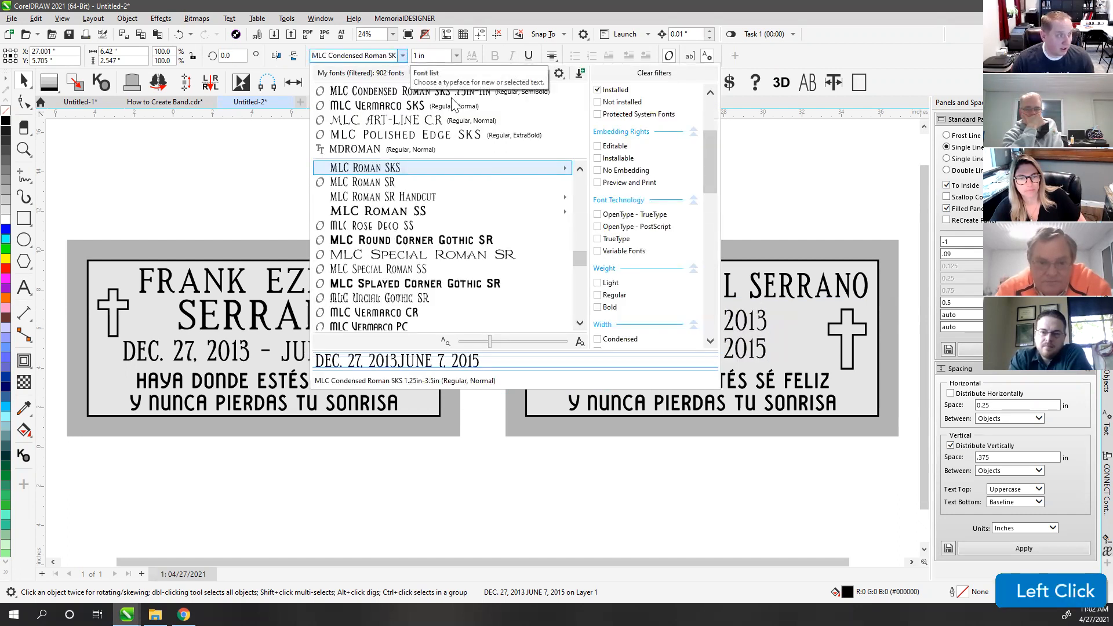
{"action": "mouse_move", "coordinate": [381, 174]}
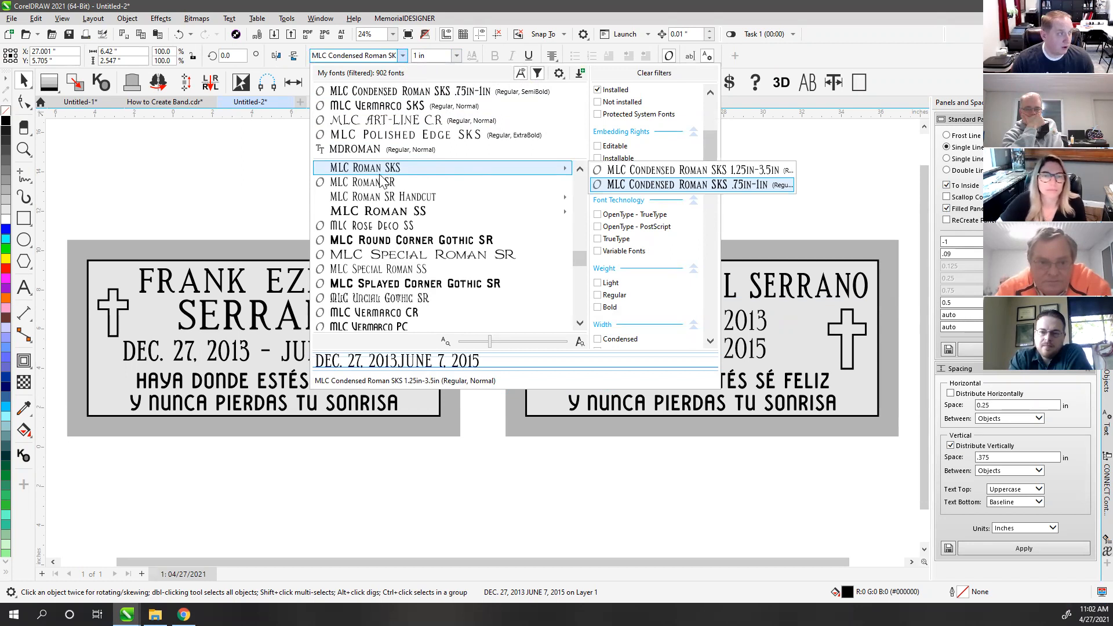
{"action": "scroll", "coordinate": [381, 179], "scroll_direction": "up", "scroll_amount": 1}
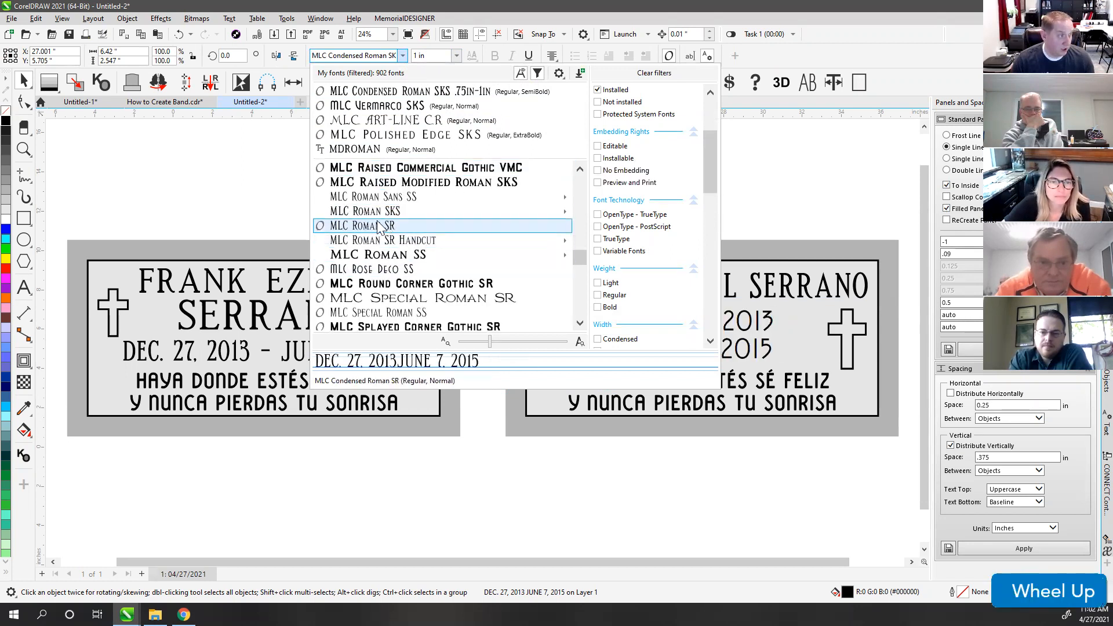
{"action": "scroll", "coordinate": [405, 243], "scroll_direction": "up", "scroll_amount": 5}
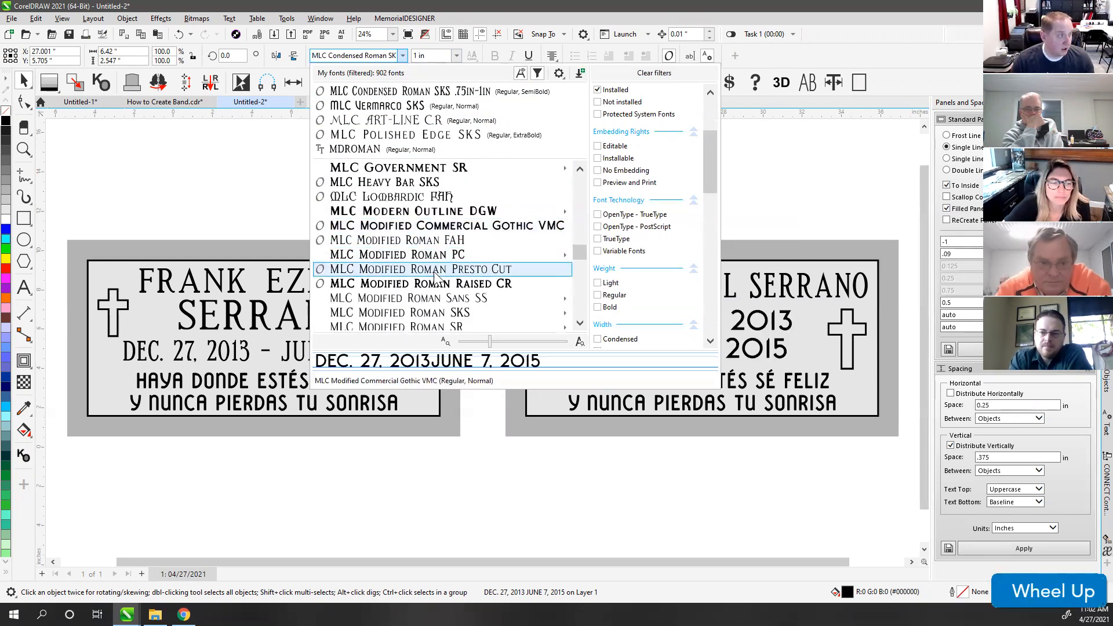
{"action": "mouse_move", "coordinate": [440, 313]}
{"action": "left_click", "coordinate": [684, 331]}
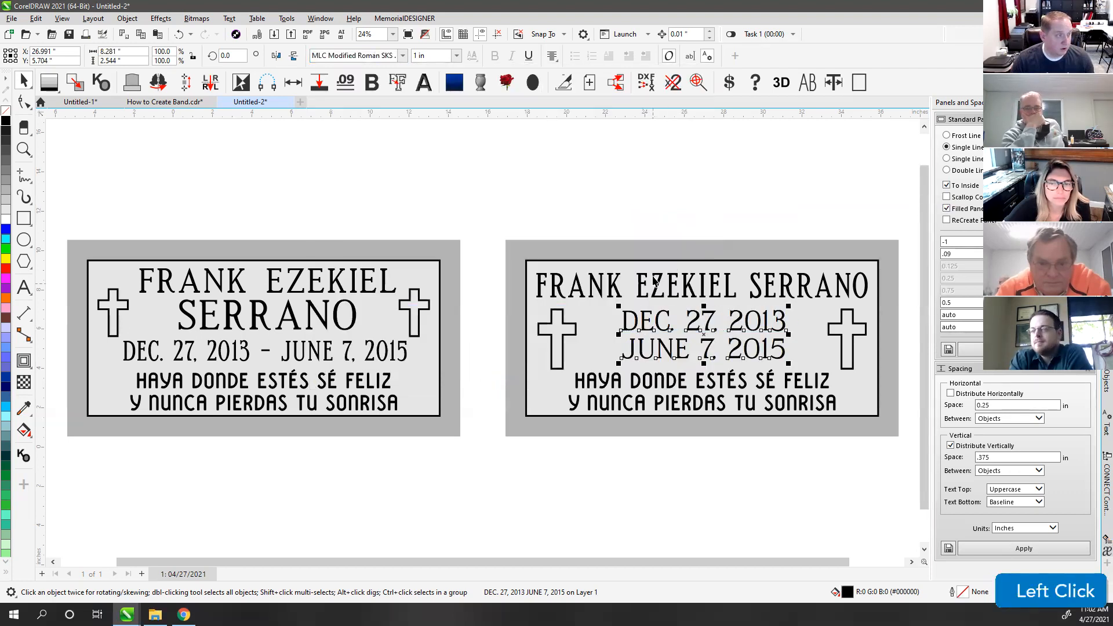
{"action": "left_click", "coordinate": [641, 250], "text": "shift"}
{"action": "key", "text": "c"}
{"action": "left_click", "coordinate": [646, 216]}
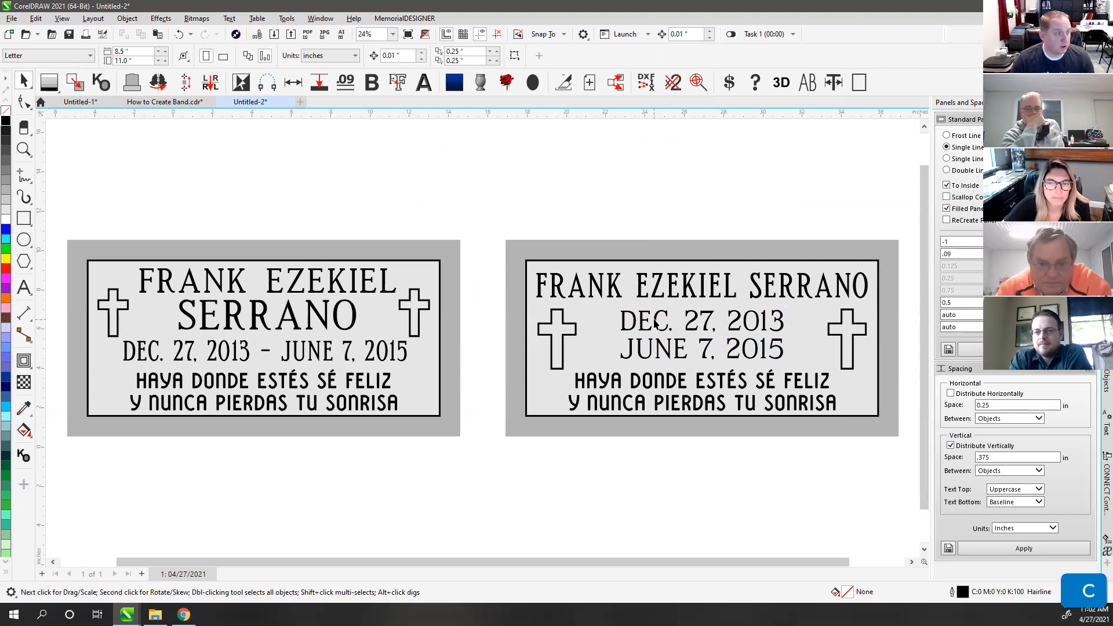
{"action": "left_click", "coordinate": [655, 322]}
{"action": "left_click_drag", "start_coordinate": [355, 57], "coordinate": [309, 58]}
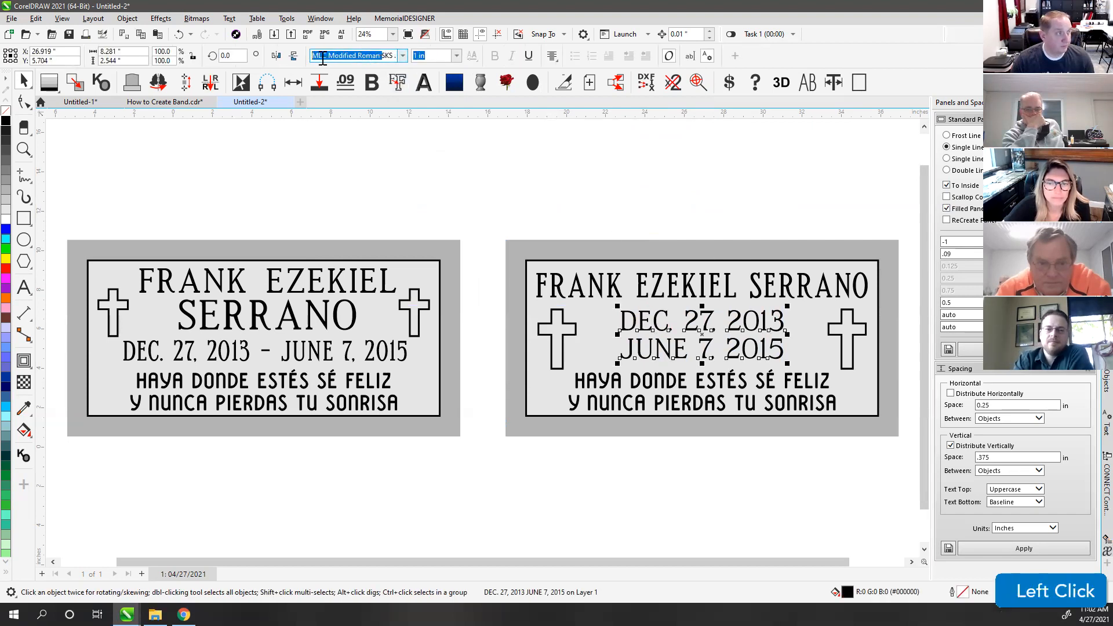
{"action": "left_click", "coordinate": [598, 290]}
{"action": "left_click", "coordinate": [614, 192]}
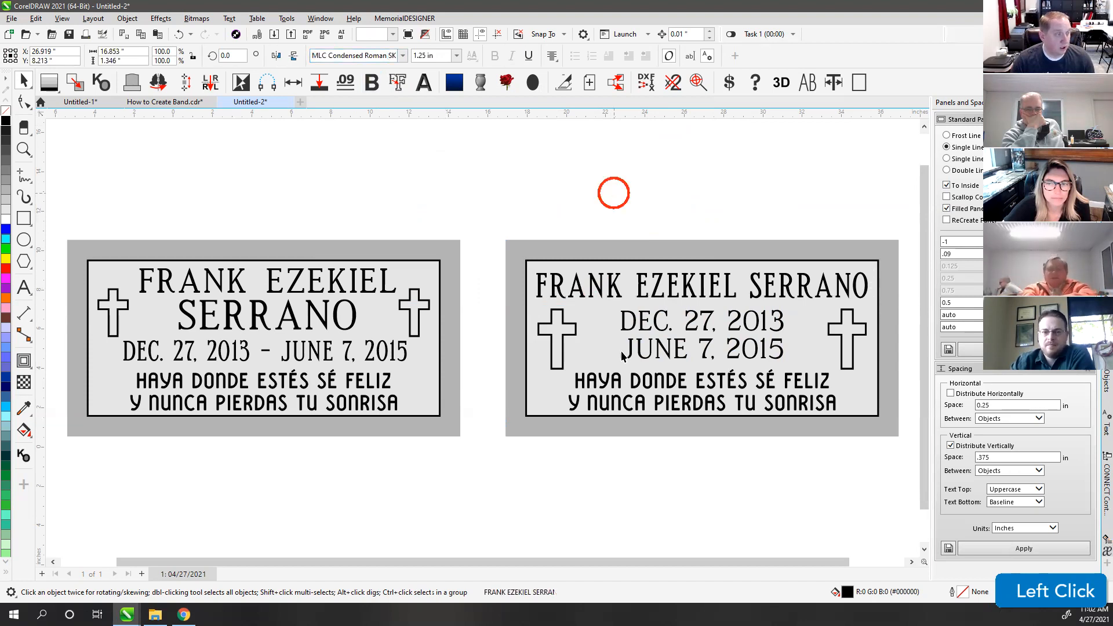
{"action": "left_click", "coordinate": [609, 385]}
{"action": "left_click", "coordinate": [642, 225]}
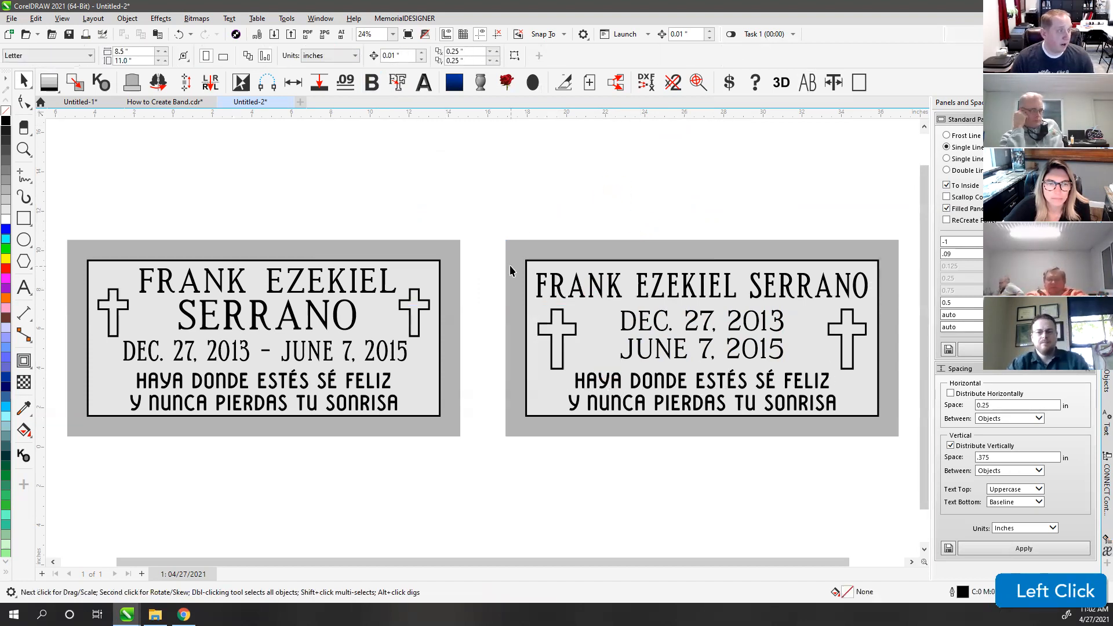
{"action": "left_click", "coordinate": [554, 195]}
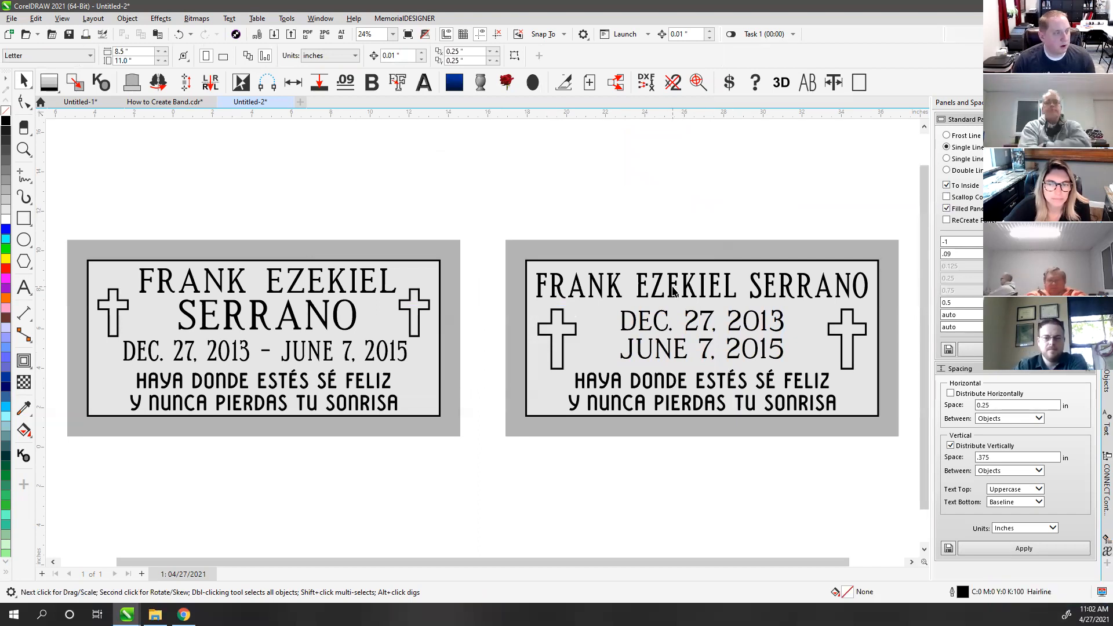
{"action": "key", "text": "F4"}
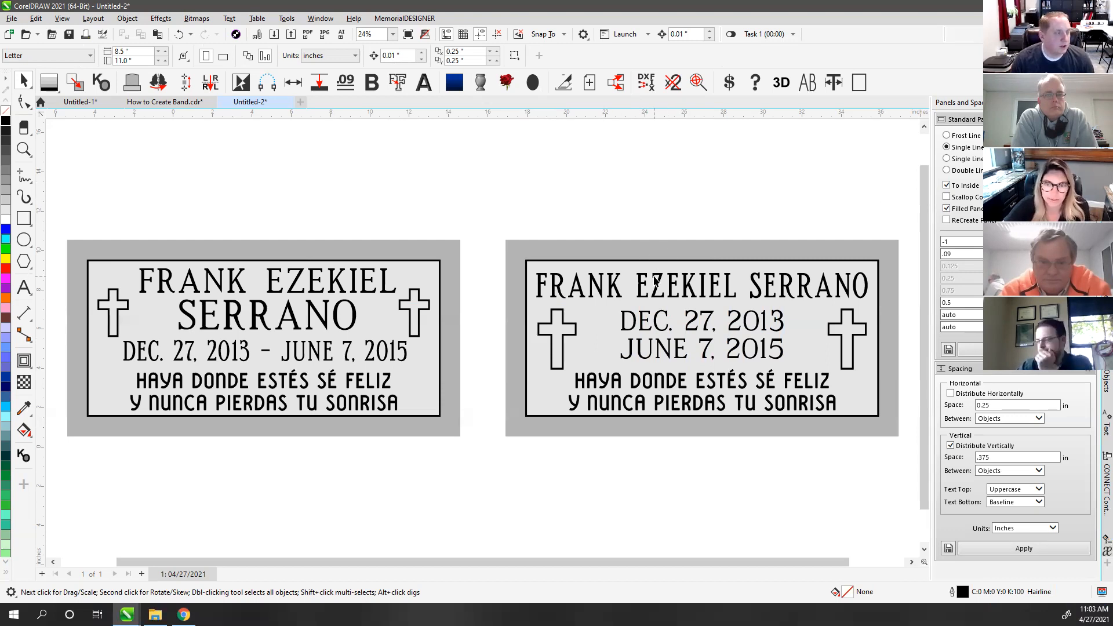
{"action": "left_click", "coordinate": [452, 255]}
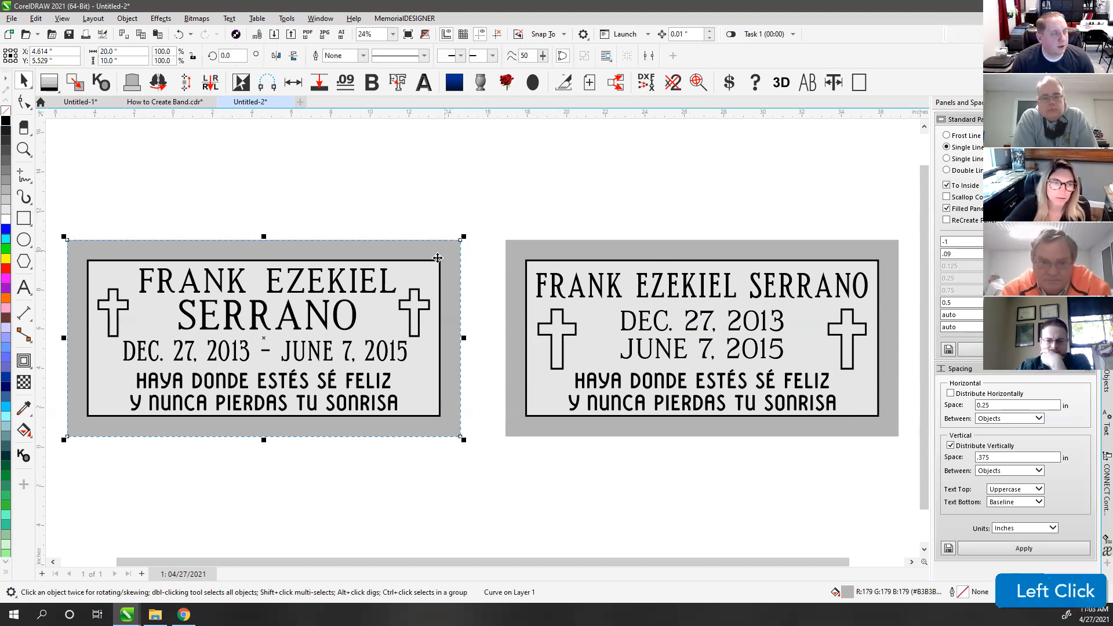
Step: Delete the right plaque's inner bordered panel
{"action": "left_click", "coordinate": [564, 211]}
{"action": "scroll", "coordinate": [464, 348], "scroll_direction": "down", "scroll_amount": 2}
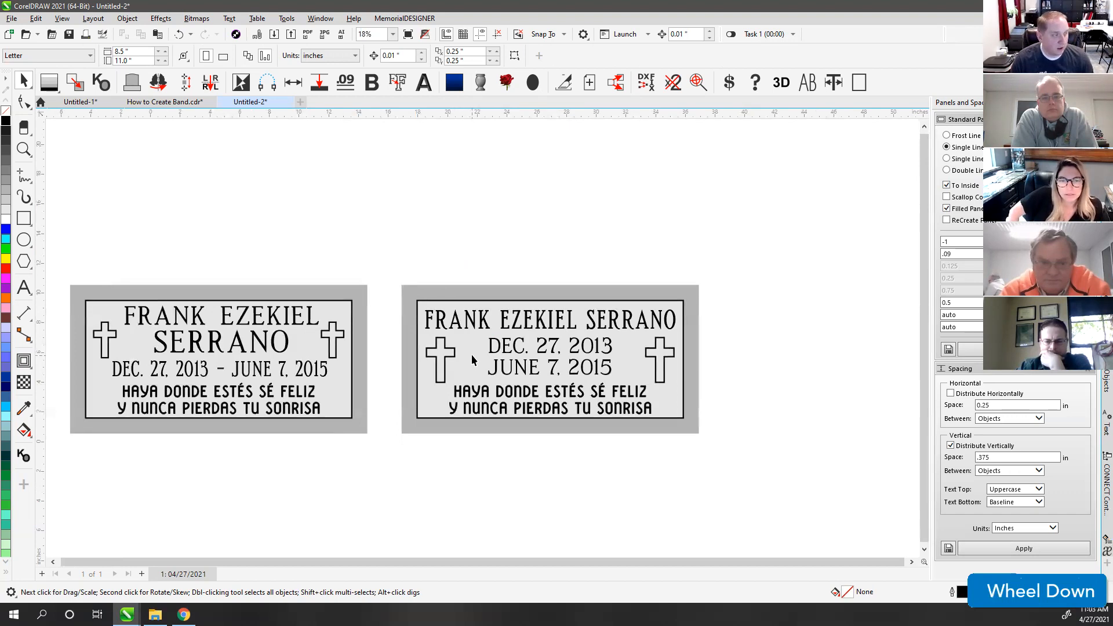
{"action": "left_click", "coordinate": [471, 358]}
{"action": "key", "text": "Delete"}
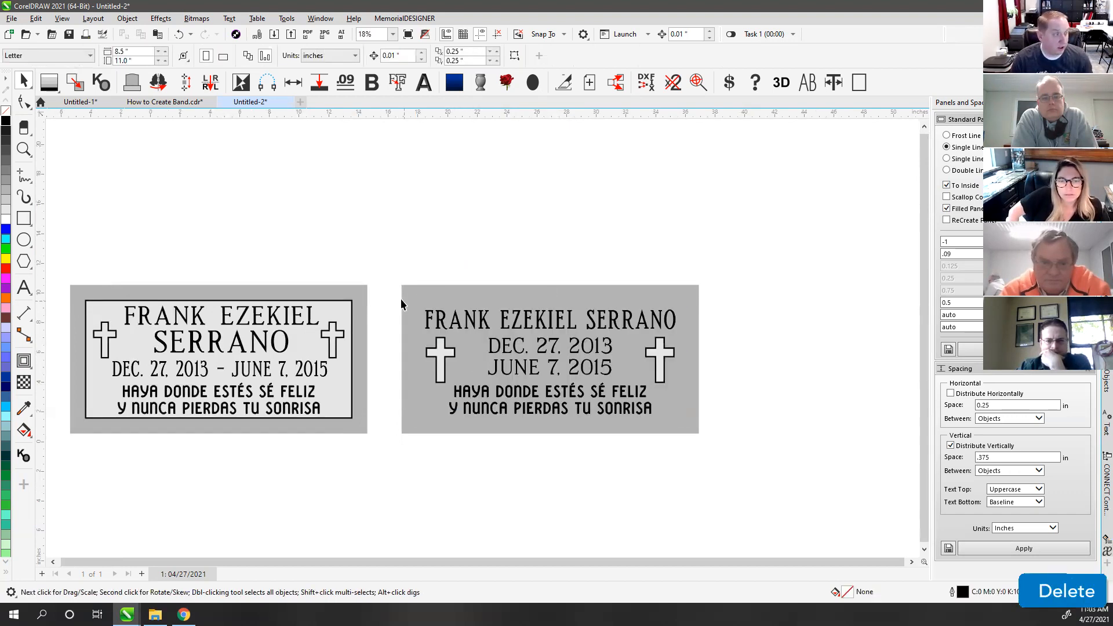
Step: Delete the right cross, set the other cross aside, and select the four text lines
{"action": "left_click_drag", "start_coordinate": [388, 294], "coordinate": [686, 482]}
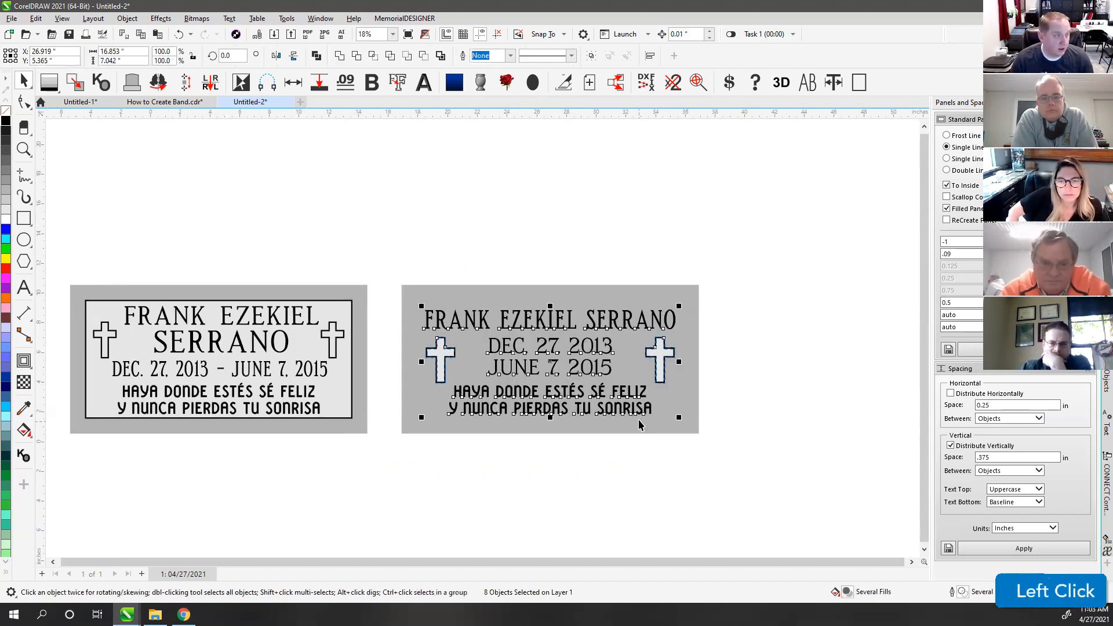
{"action": "left_click", "coordinate": [388, 329]}
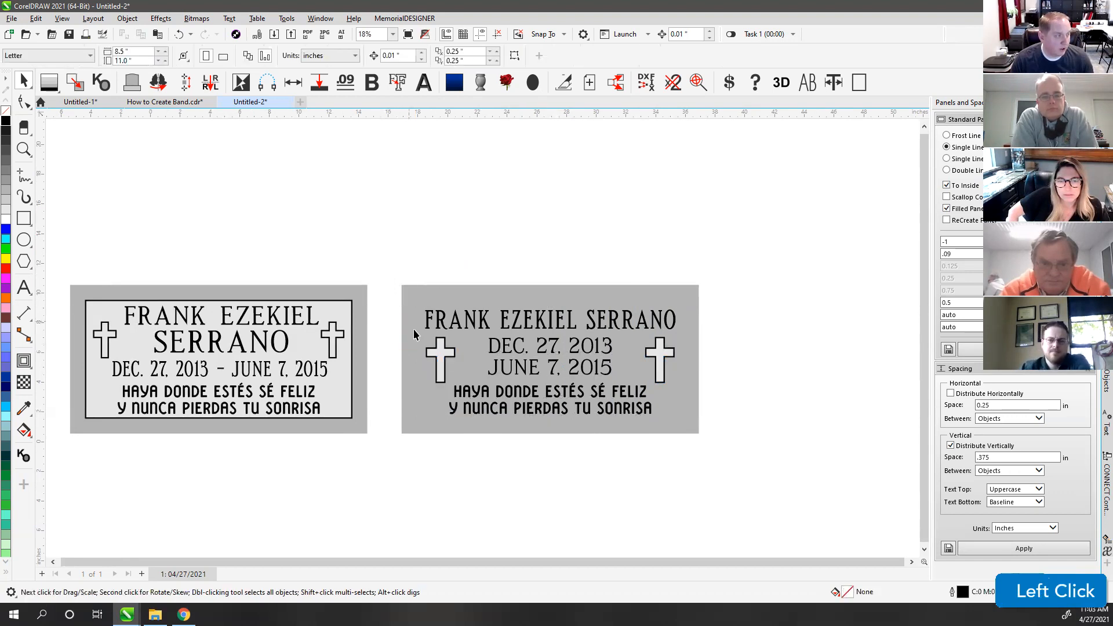
{"action": "left_click", "coordinate": [659, 362]}
{"action": "key", "text": "Delete"}
{"action": "left_click_drag", "start_coordinate": [393, 328], "coordinate": [384, 360]}
{"action": "left_click_drag", "start_coordinate": [468, 360], "coordinate": [682, 444]}
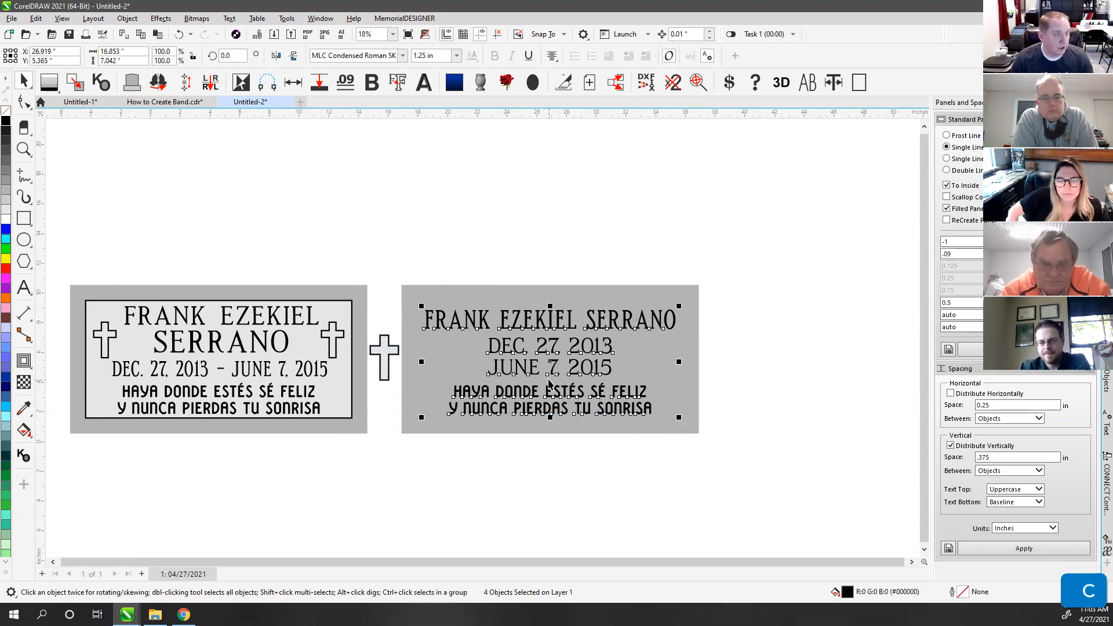
{"action": "scroll", "coordinate": [549, 382], "scroll_direction": "up", "scroll_amount": 1}
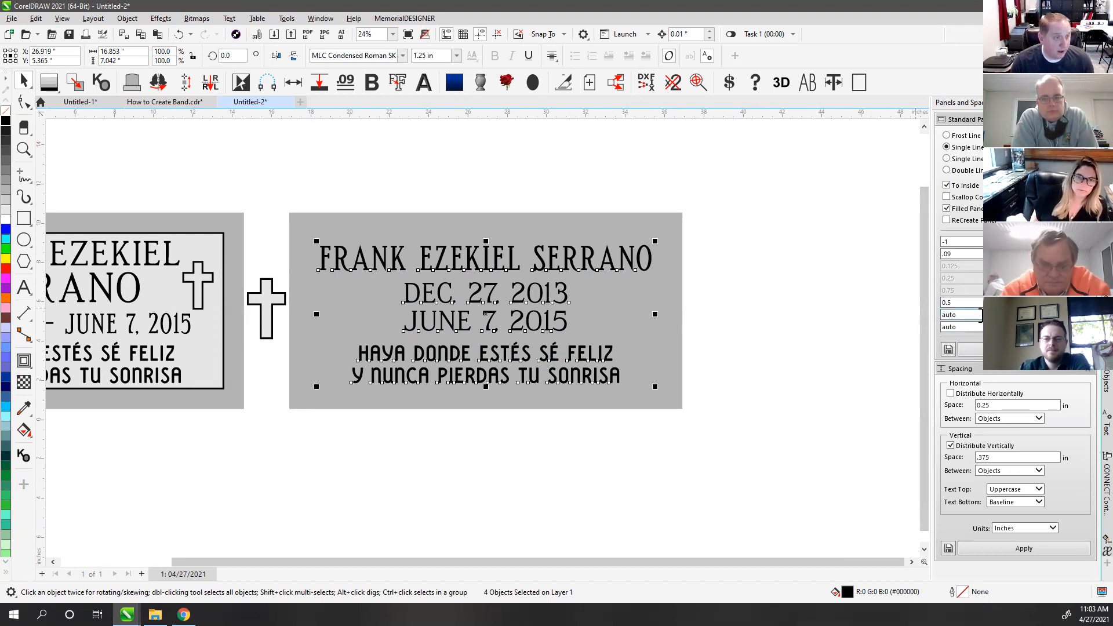
Step: In Panels and Spacing enter .3 and 0, turn off To Inside, and create the panel
{"action": "left_click", "coordinate": [967, 314]}
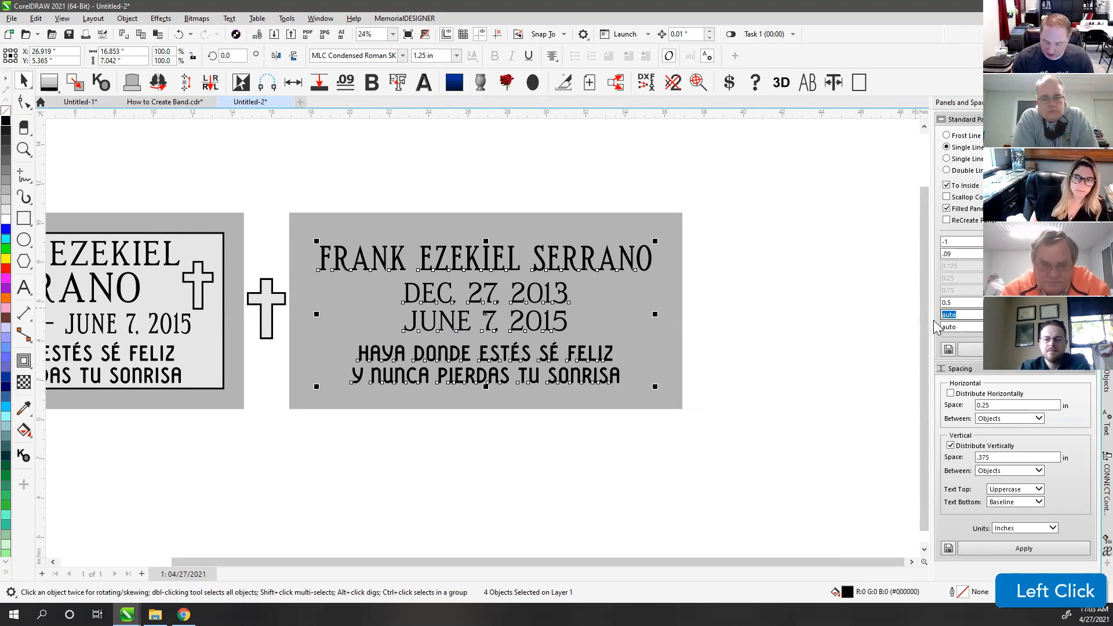
{"action": "type", "text": ".375"}
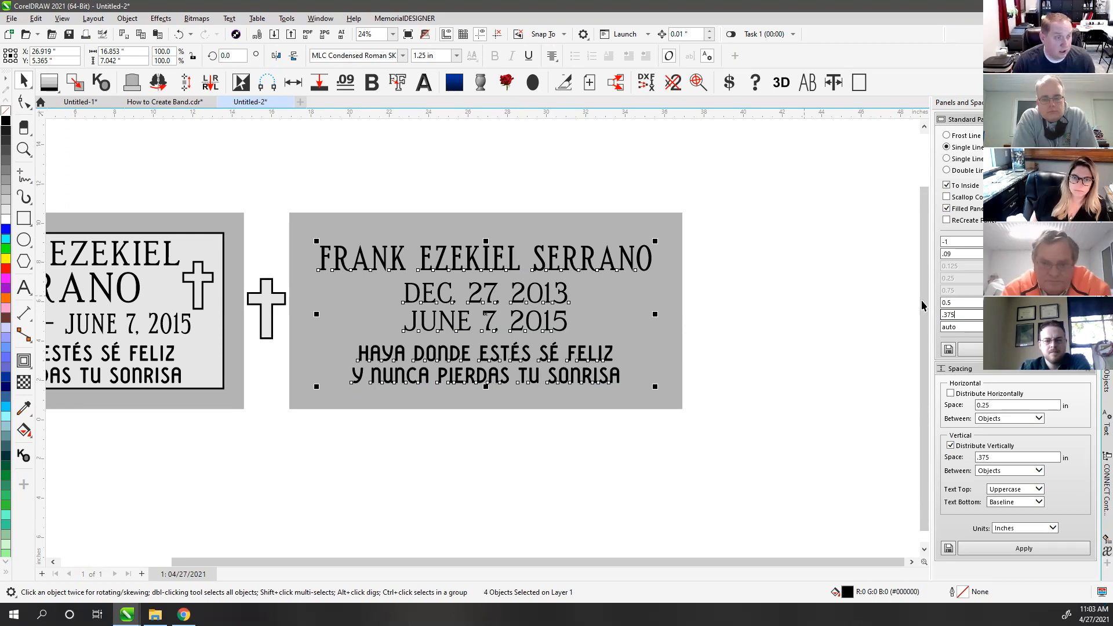
{"action": "left_click", "coordinate": [962, 306]}
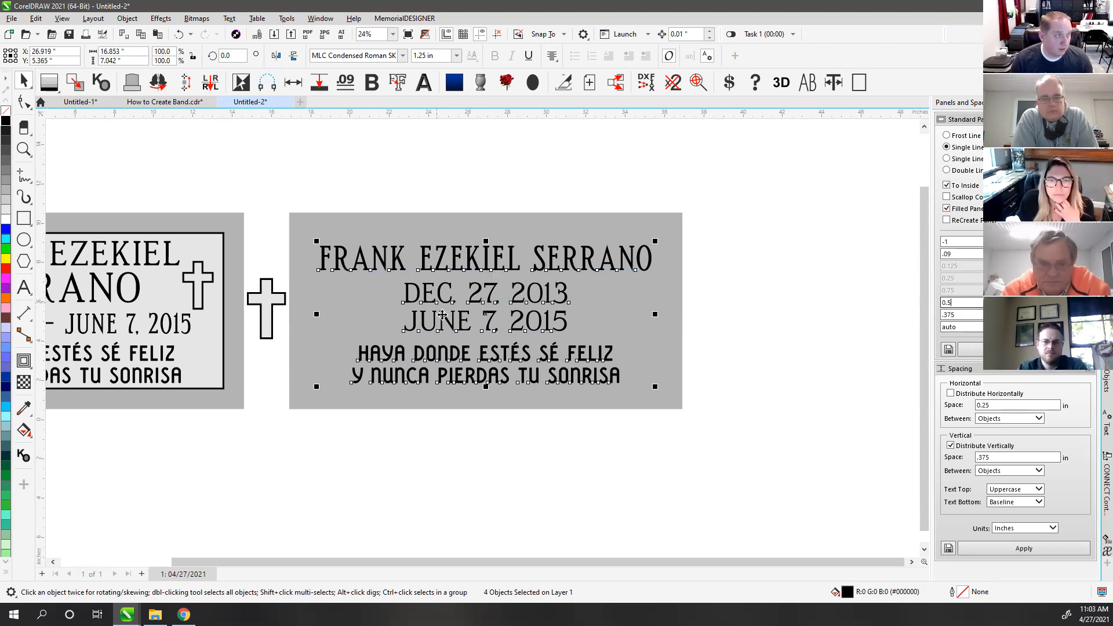
{"action": "left_click", "coordinate": [942, 242]}
{"action": "type", "text": "0"}
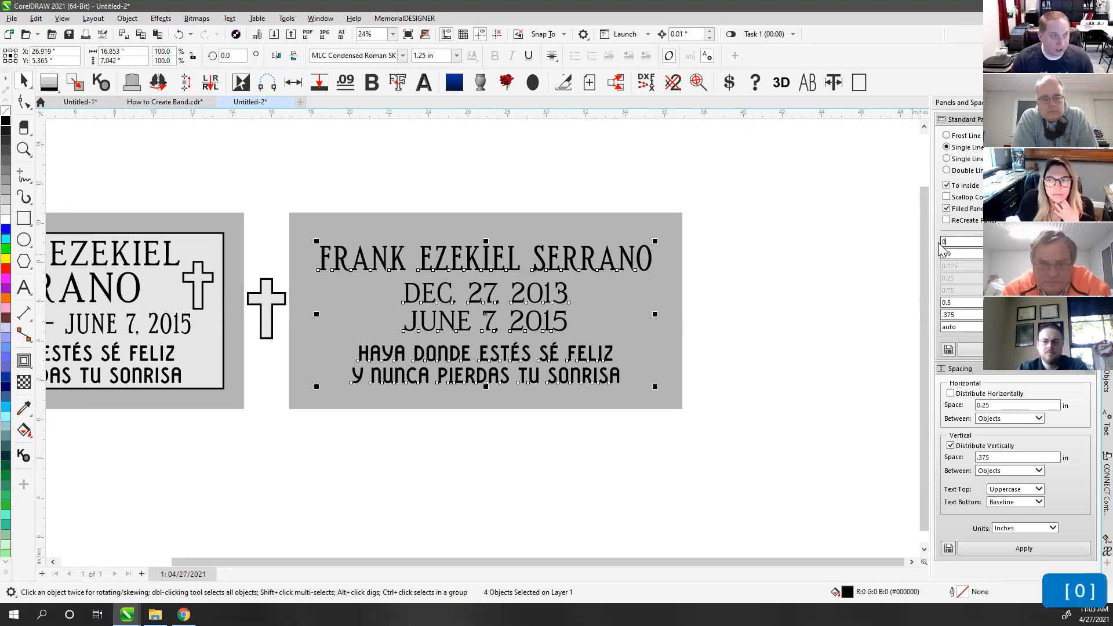
{"action": "left_click", "coordinate": [945, 186]}
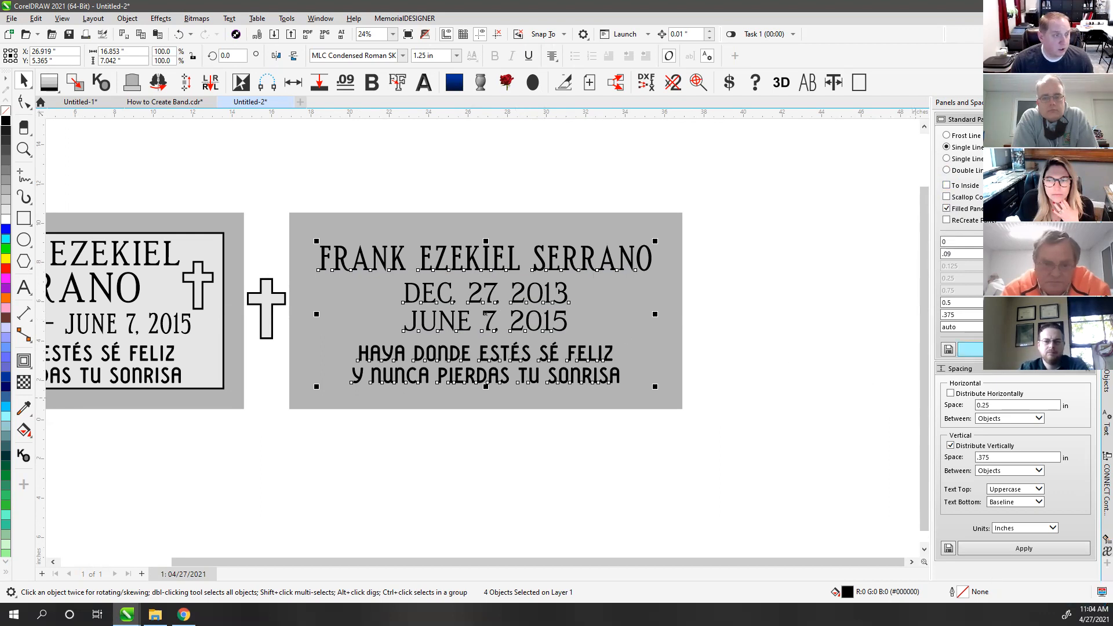
{"action": "left_click", "coordinate": [971, 349]}
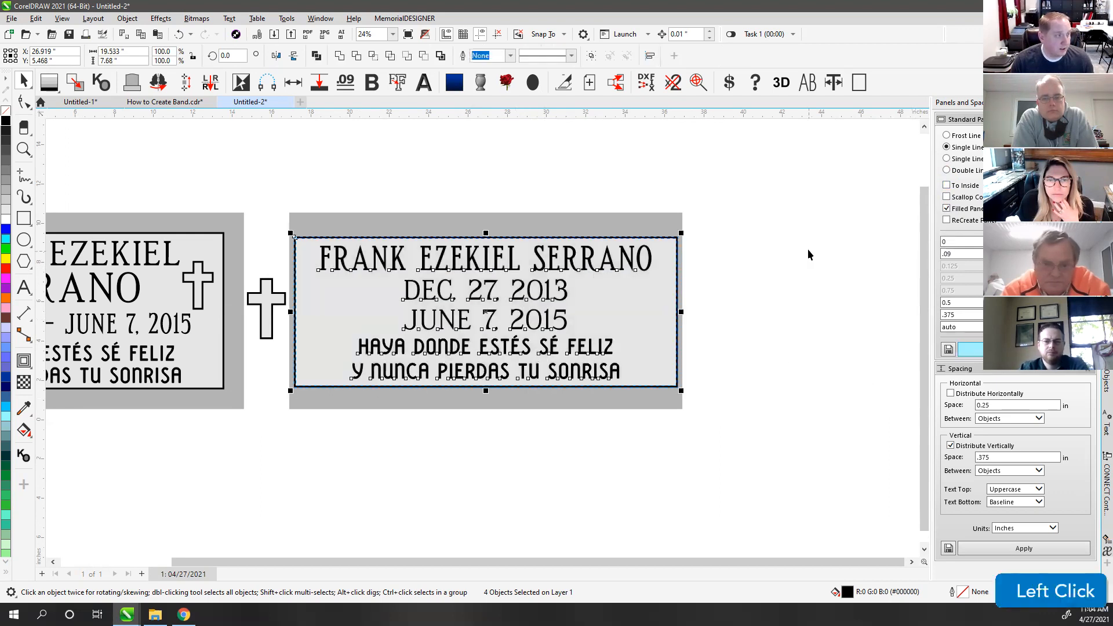
Step: Center the new panel and text on the grey plaque, then delete the inner rectangle
{"action": "left_click_drag", "start_coordinate": [301, 238], "coordinate": [708, 398]}
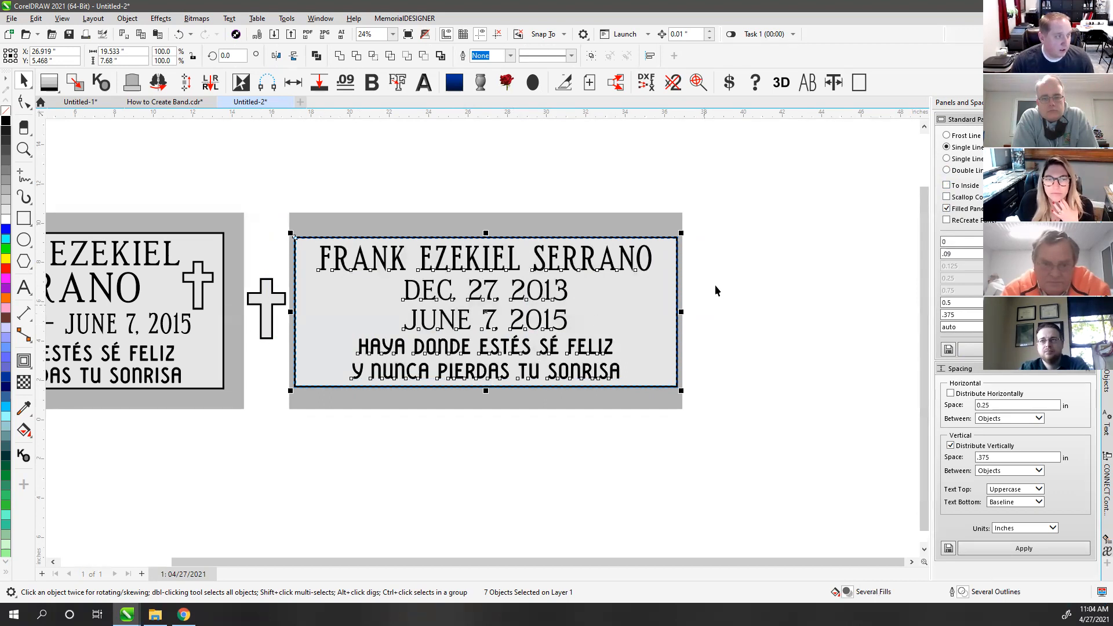
{"action": "left_click_drag", "start_coordinate": [271, 225], "coordinate": [712, 420]}
{"action": "key", "text": "c"}
{"action": "left_click", "coordinate": [511, 224], "text": "shift"}
{"action": "key", "text": "c"}
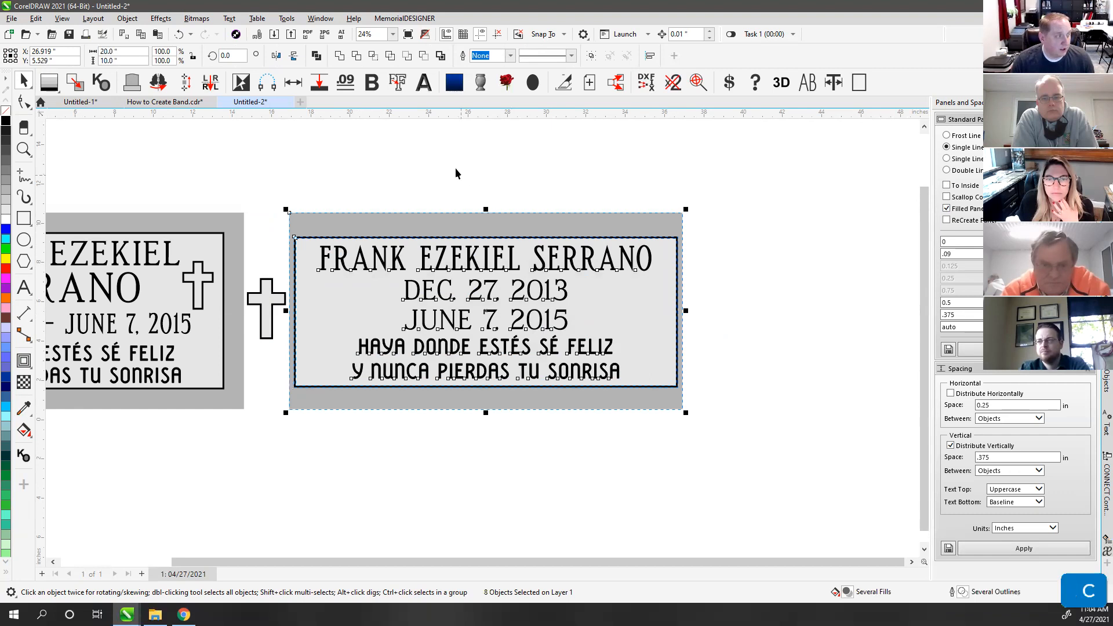
{"action": "left_click", "coordinate": [456, 173]}
{"action": "left_click", "coordinate": [637, 228]}
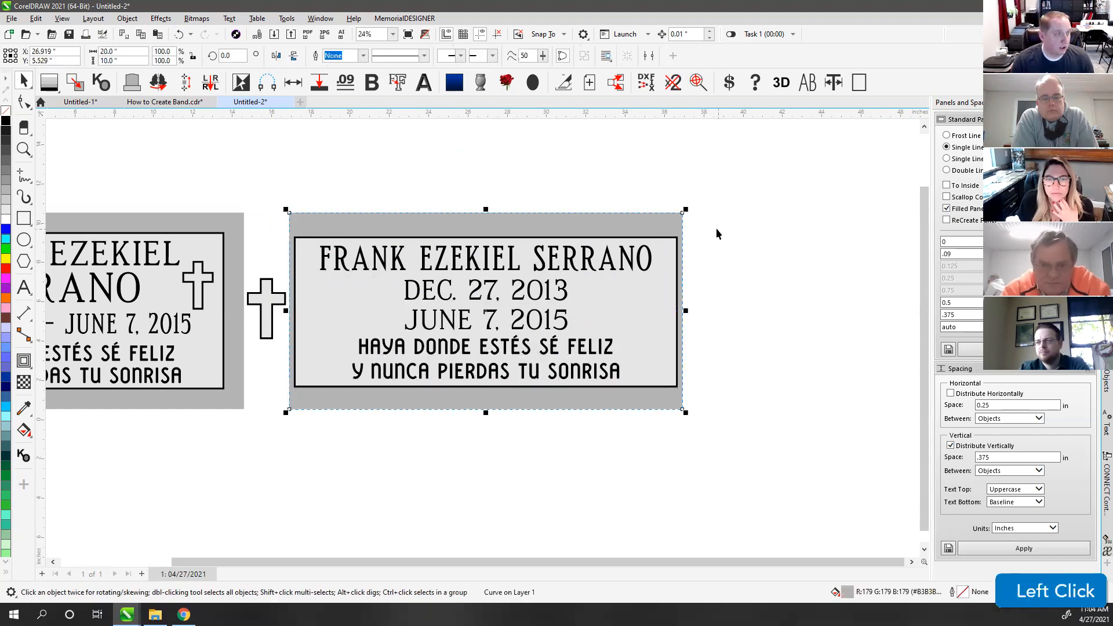
{"action": "left_click", "coordinate": [711, 237]}
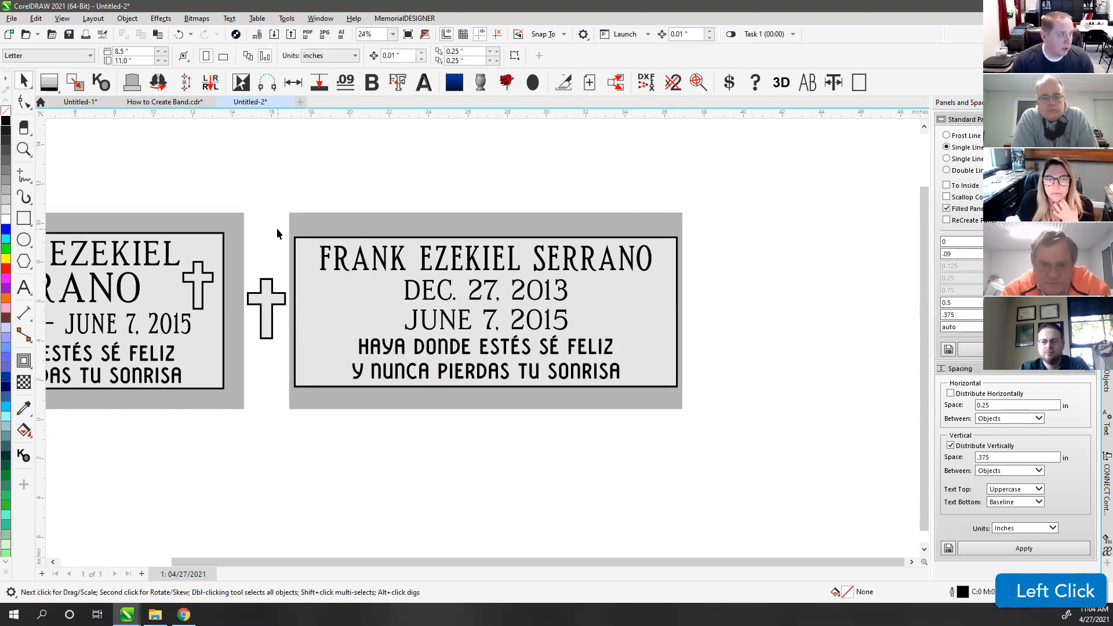
{"action": "left_click", "coordinate": [305, 249]}
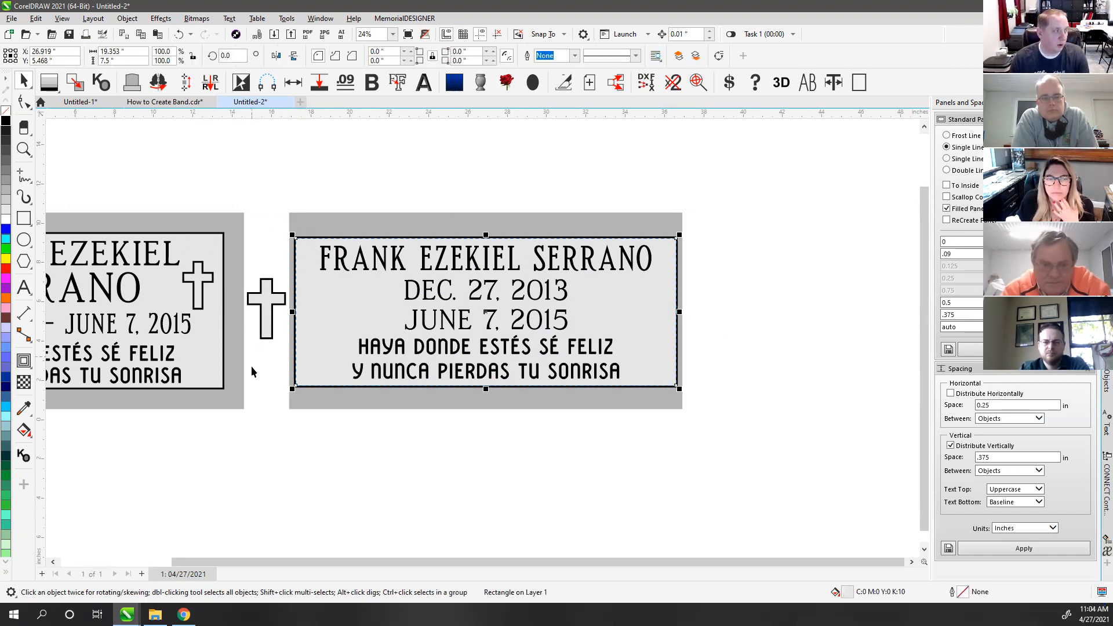
{"action": "key", "text": "Delete"}
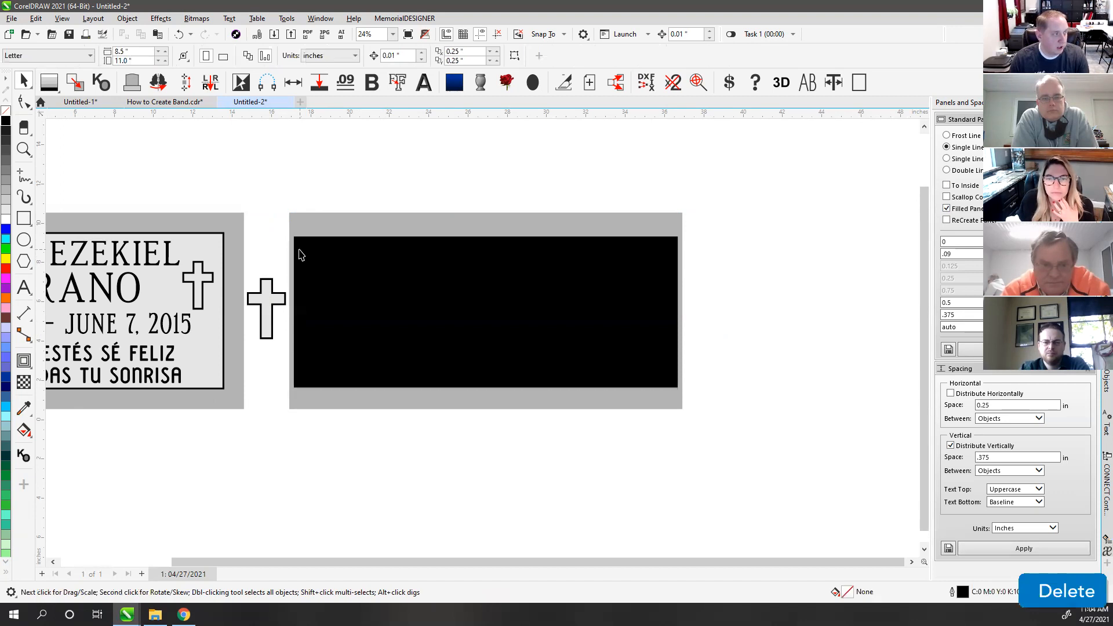
Step: Rebuild the panel around the five text lines with a .5 value, then undo two edits
{"action": "left_click_drag", "start_coordinate": [286, 236], "coordinate": [672, 416]}
{"action": "type", "text": ".5"}
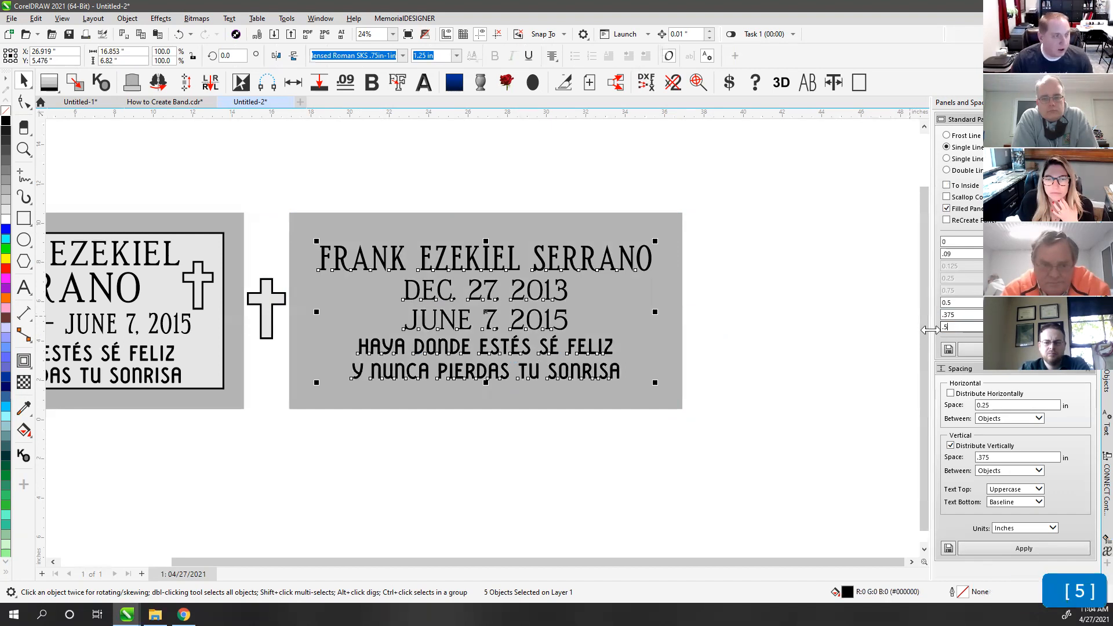
{"action": "left_click", "coordinate": [970, 349]}
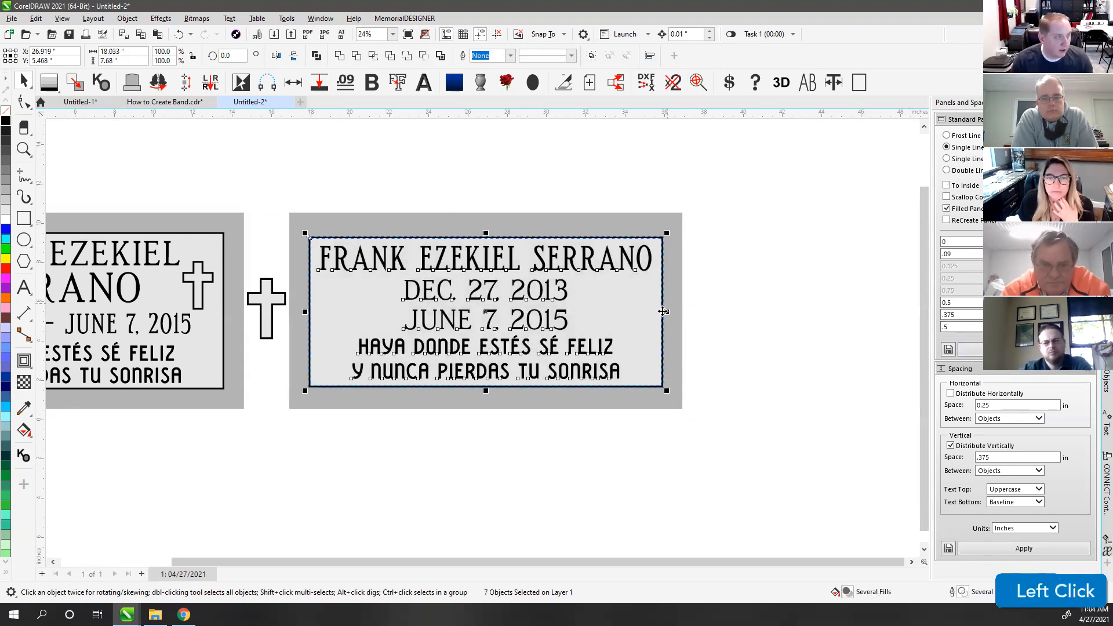
{"action": "left_click", "coordinate": [346, 186]}
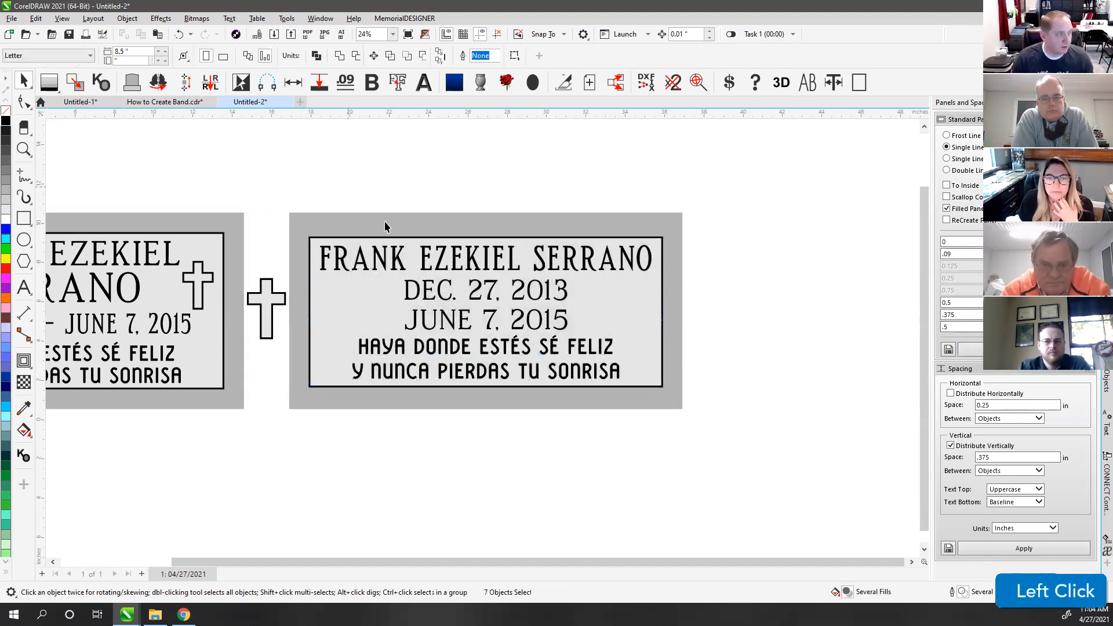
{"action": "left_click", "coordinate": [670, 217]}
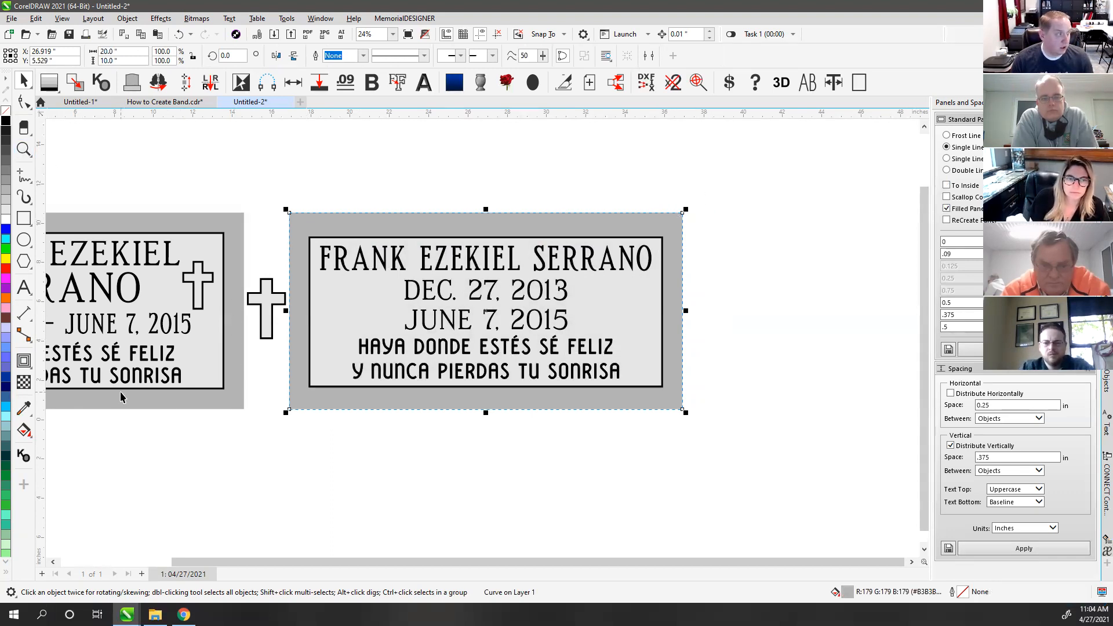
{"action": "left_click", "coordinate": [347, 176]}
{"action": "key", "text": "ctrl+z"}
{"action": "key", "text": "ctrl+z"}
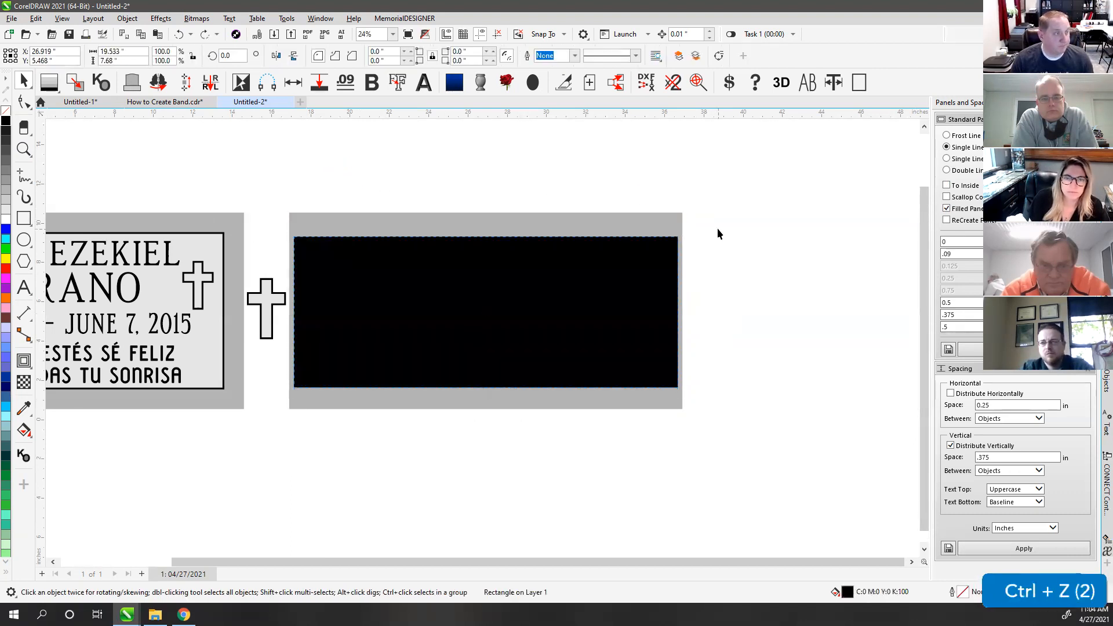
{"action": "key", "text": "ctrl+z"}
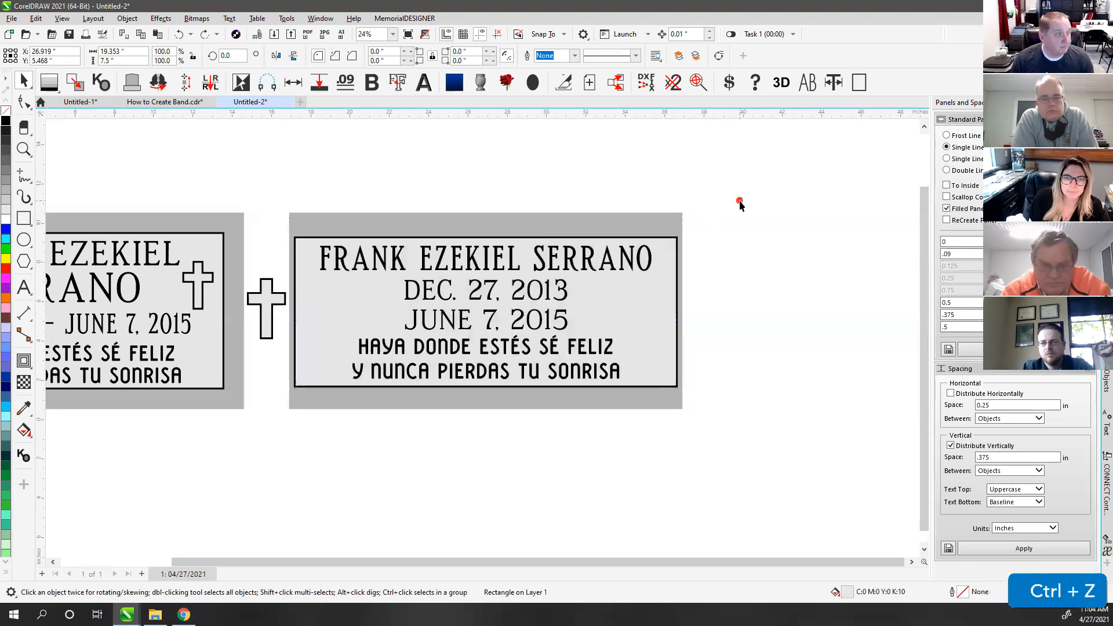
Step: Copy the spare cross into the right plaque and fill it light grey
{"action": "left_click", "coordinate": [471, 196]}
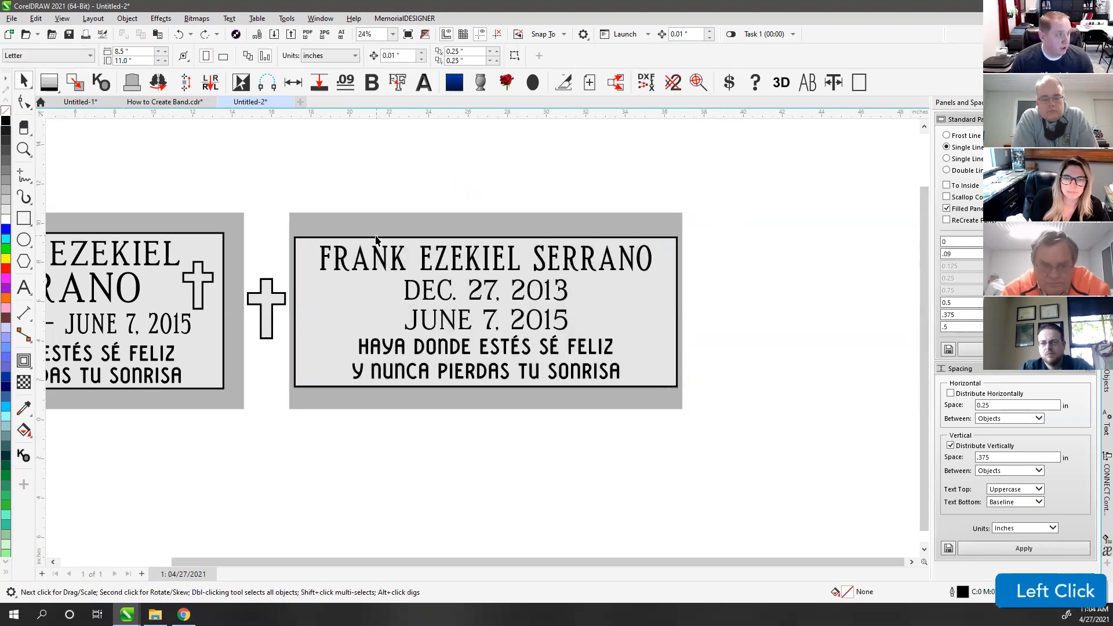
{"action": "left_click_drag", "start_coordinate": [253, 374], "coordinate": [338, 303]}
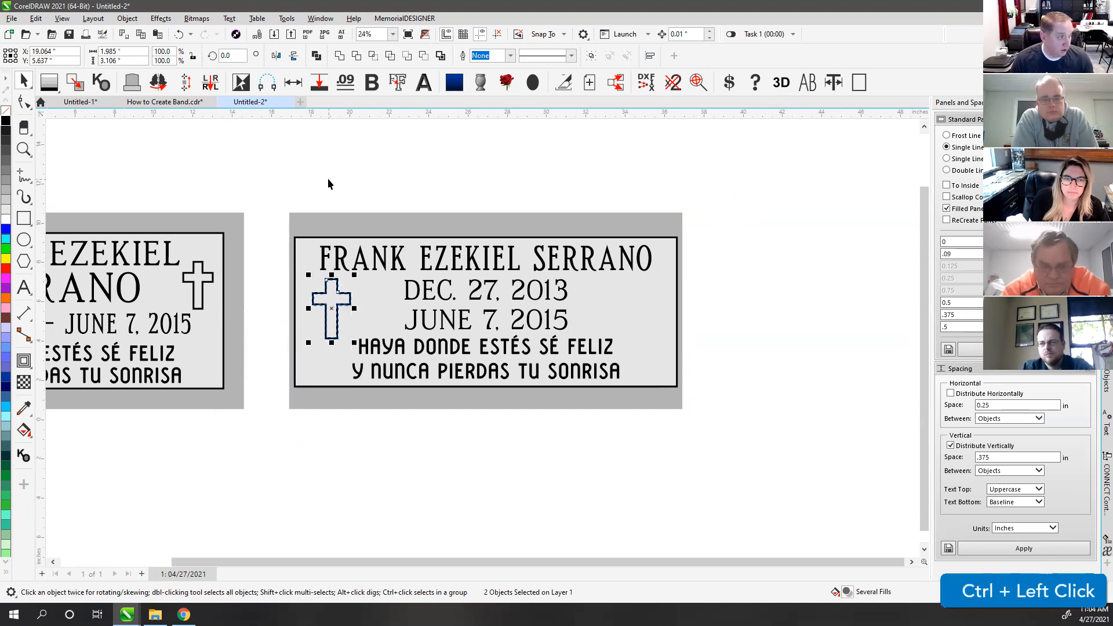
{"action": "left_click", "coordinate": [347, 200]}
{"action": "left_click", "coordinate": [336, 307]}
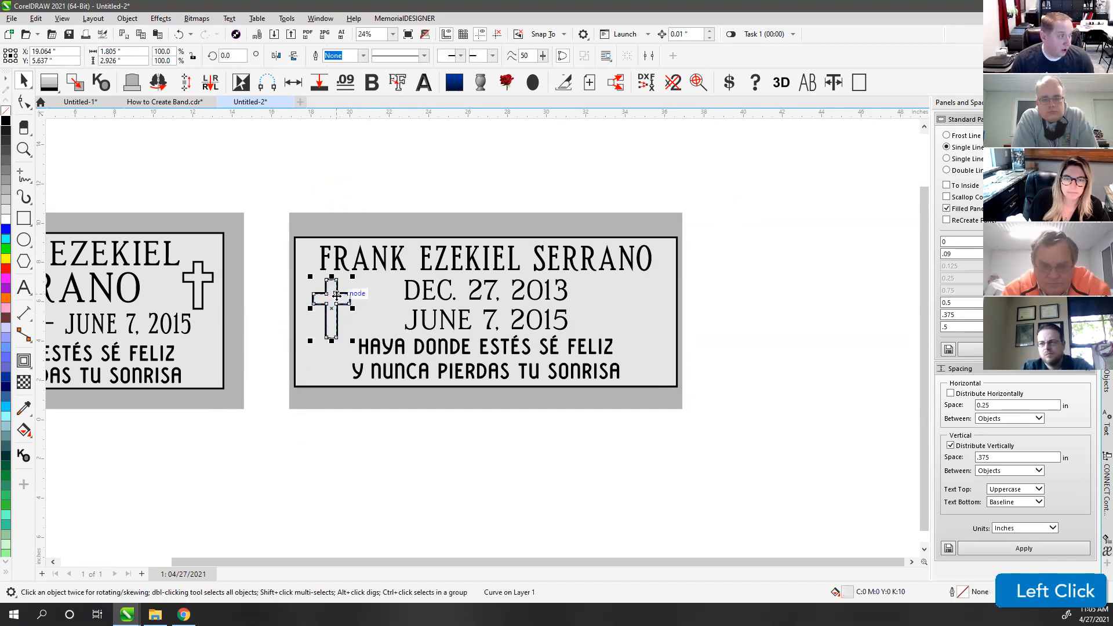
{"action": "left_click", "coordinate": [7, 193]}
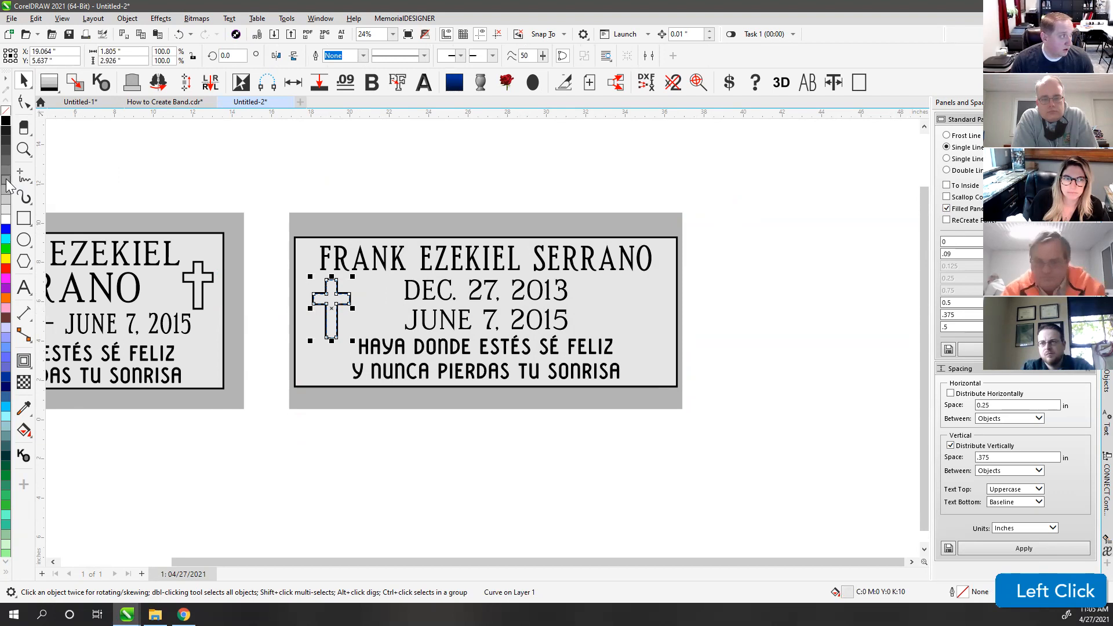
Step: Mirror a copy of the cross to the panel's right side and fit both panels in view
{"action": "left_click", "coordinate": [363, 185]}
{"action": "left_click", "coordinate": [331, 307]}
{"action": "left_click_drag", "start_coordinate": [266, 266], "coordinate": [380, 385]}
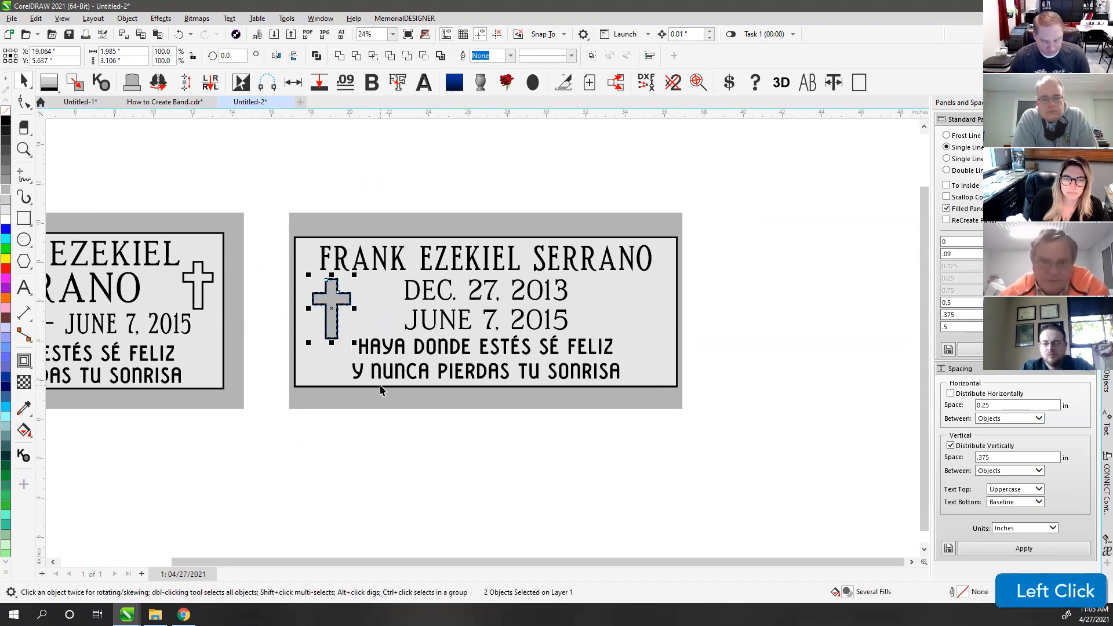
{"action": "key", "text": "m"}
{"action": "left_click", "coordinate": [565, 194]}
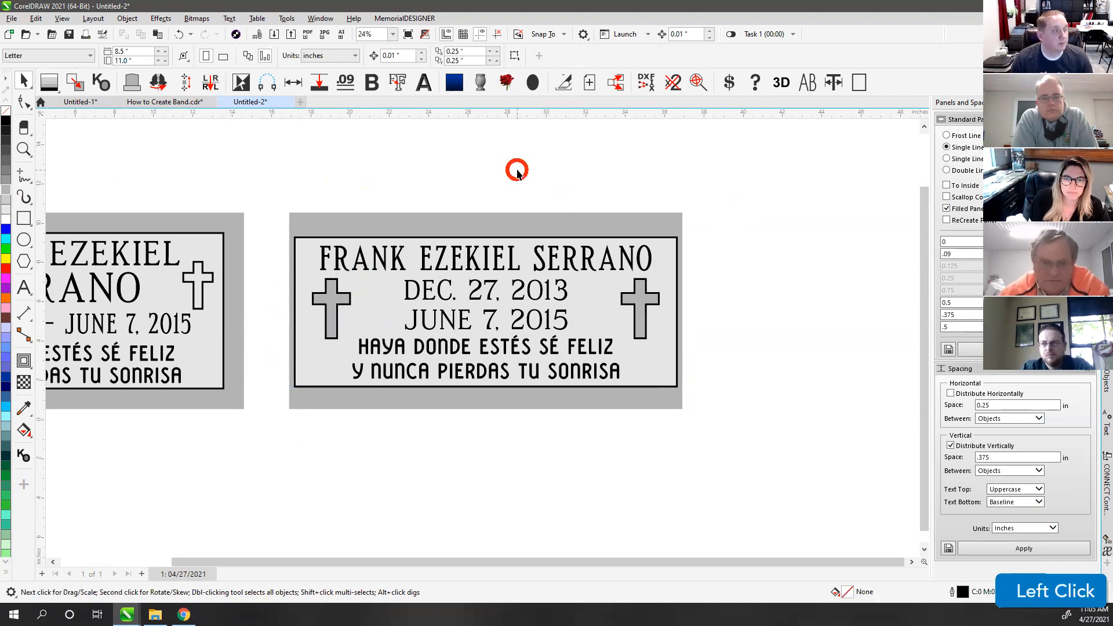
{"action": "key", "text": "F4"}
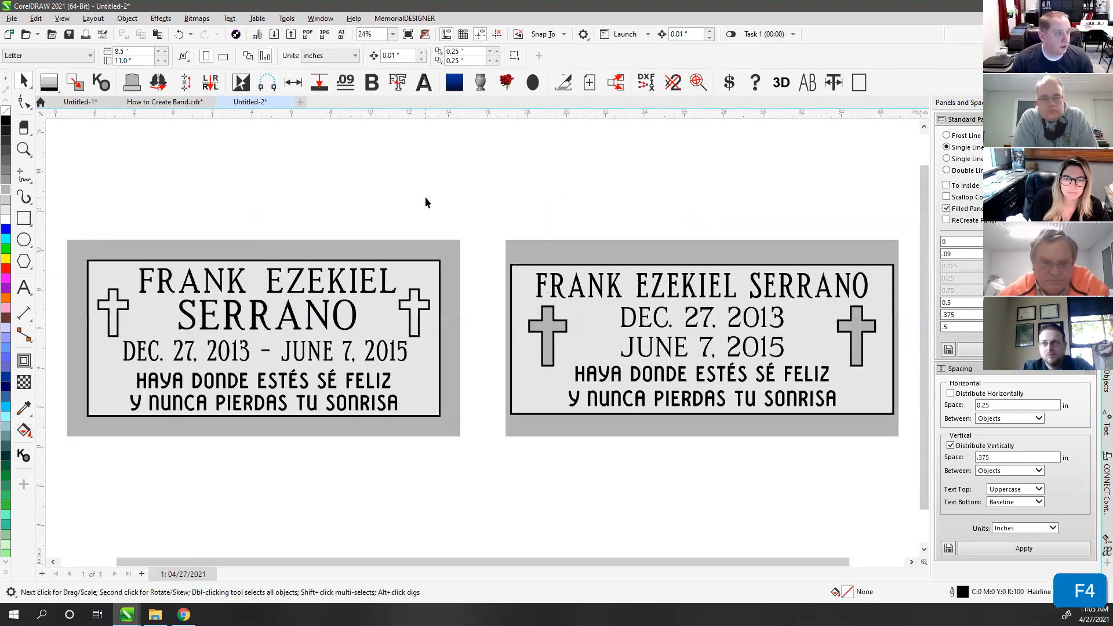
Step: Pick the right panel's inner rectangle and pull its left edge slightly outward
{"action": "left_click", "coordinate": [468, 181]}
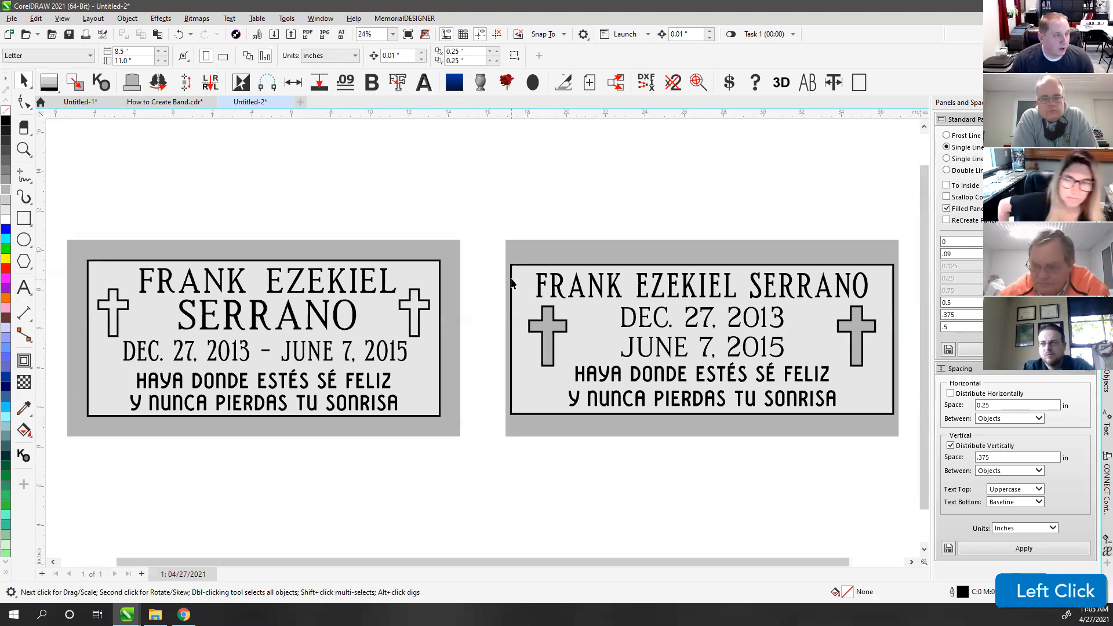
{"action": "scroll", "coordinate": [511, 282], "scroll_direction": "up", "scroll_amount": 5}
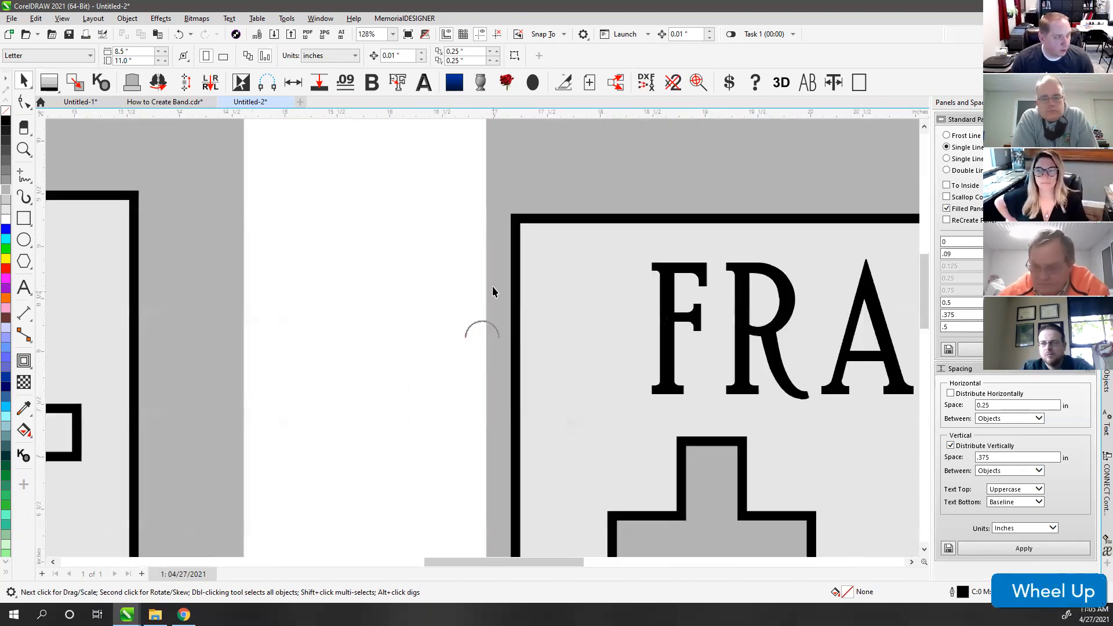
{"action": "scroll", "coordinate": [509, 330], "scroll_direction": "down", "scroll_amount": 2}
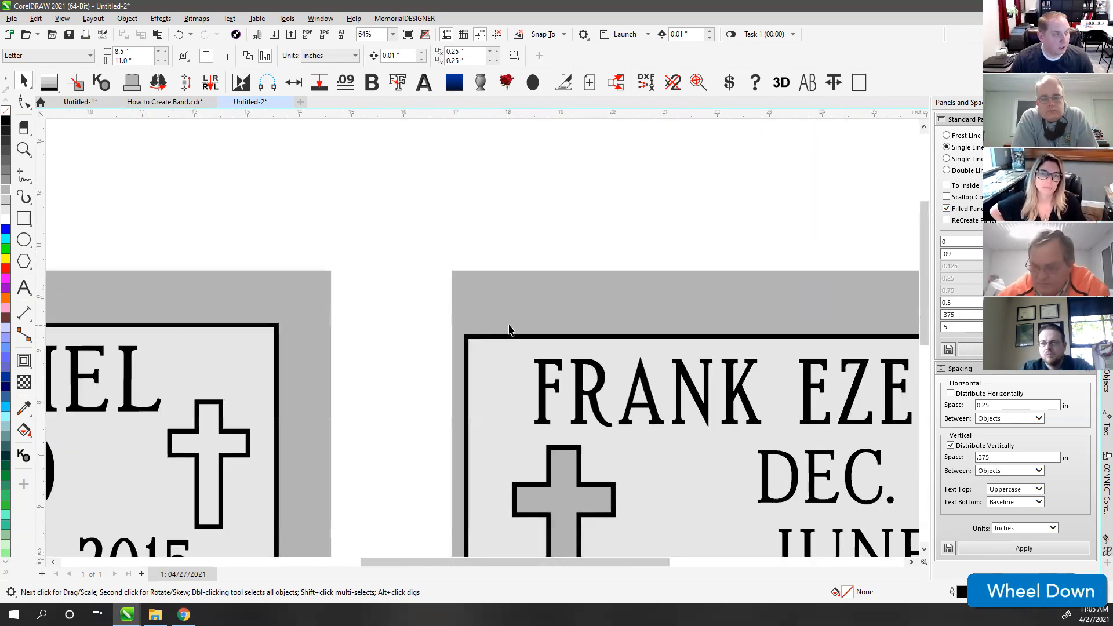
{"action": "left_click", "coordinate": [477, 378]}
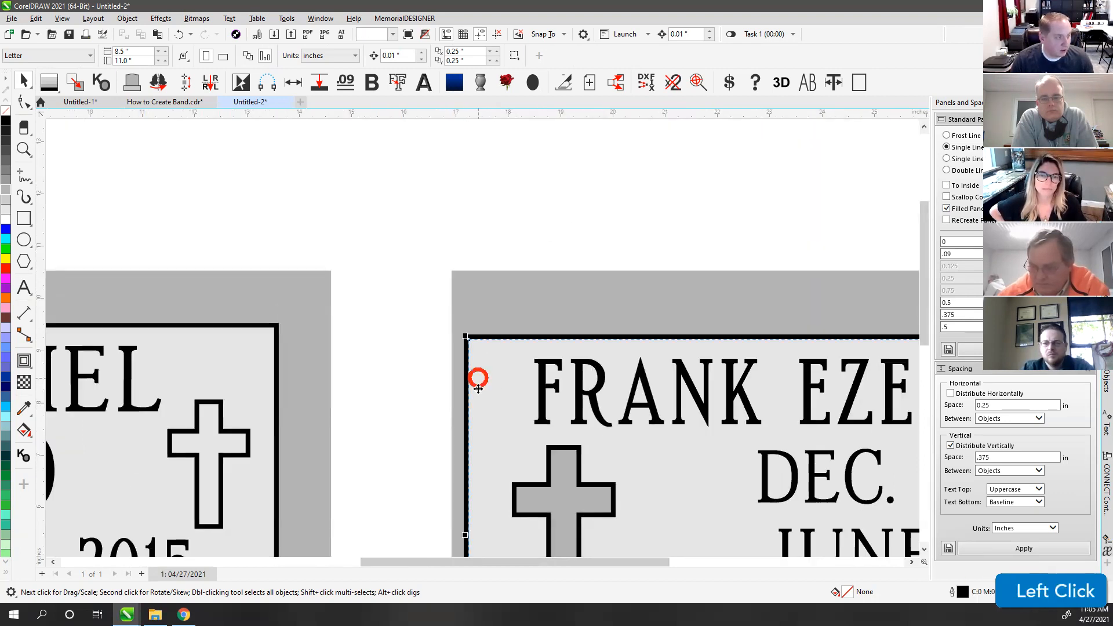
{"action": "scroll", "coordinate": [477, 371], "scroll_direction": "down", "scroll_amount": 1}
{"action": "scroll", "coordinate": [478, 331], "scroll_direction": "up", "scroll_amount": 2}
{"action": "scroll", "coordinate": [478, 330], "scroll_direction": "up", "scroll_amount": 1}
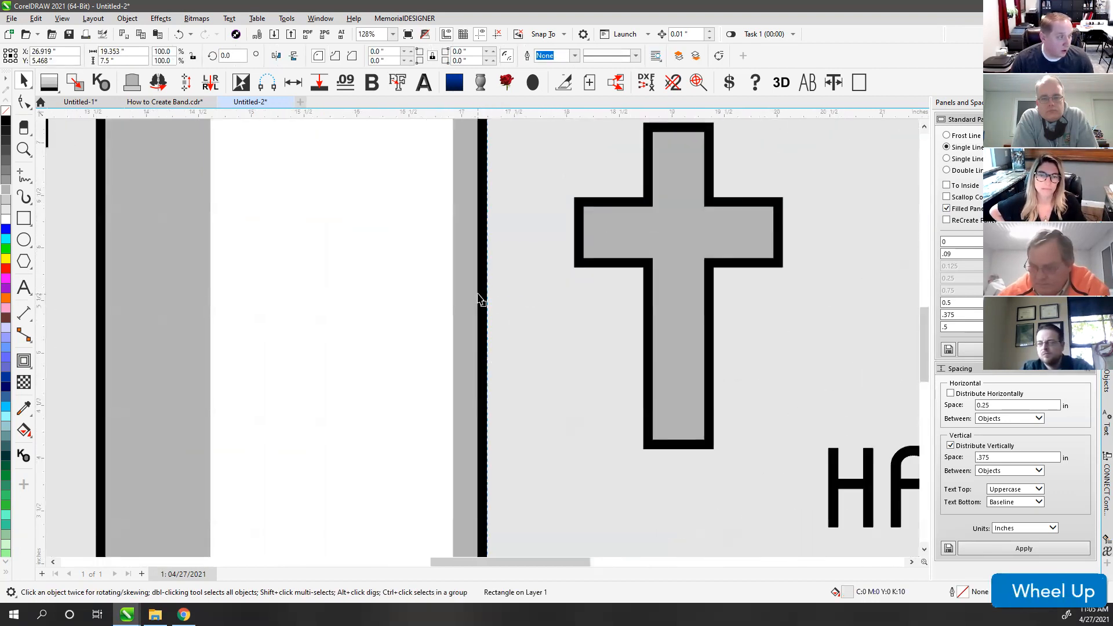
{"action": "left_click", "coordinate": [486, 305]}
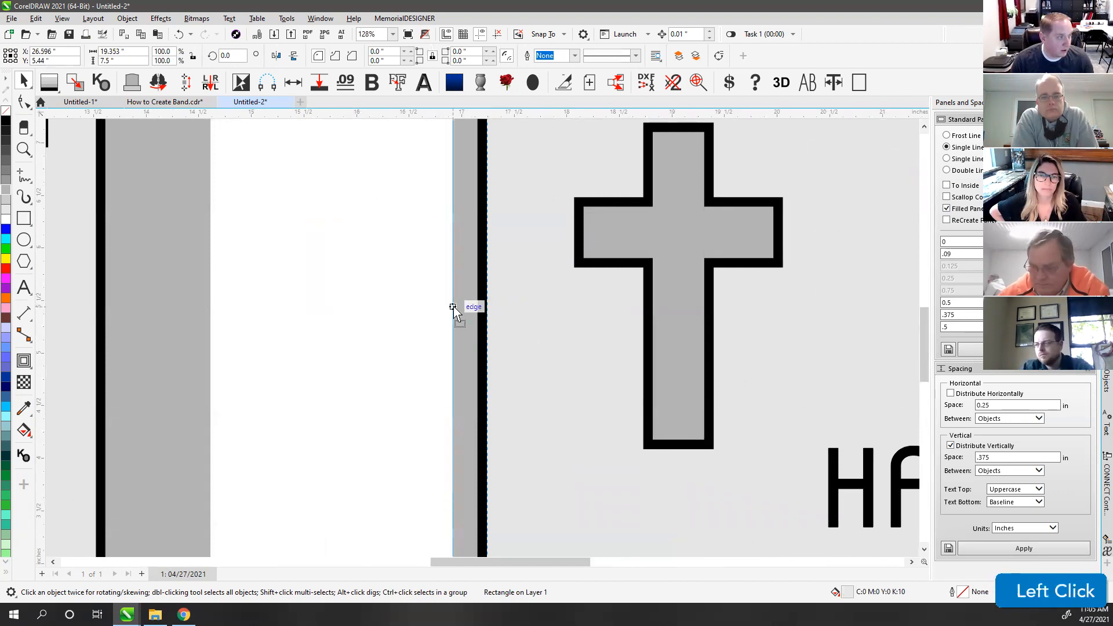
{"action": "scroll", "coordinate": [464, 307], "scroll_direction": "down", "scroll_amount": 2}
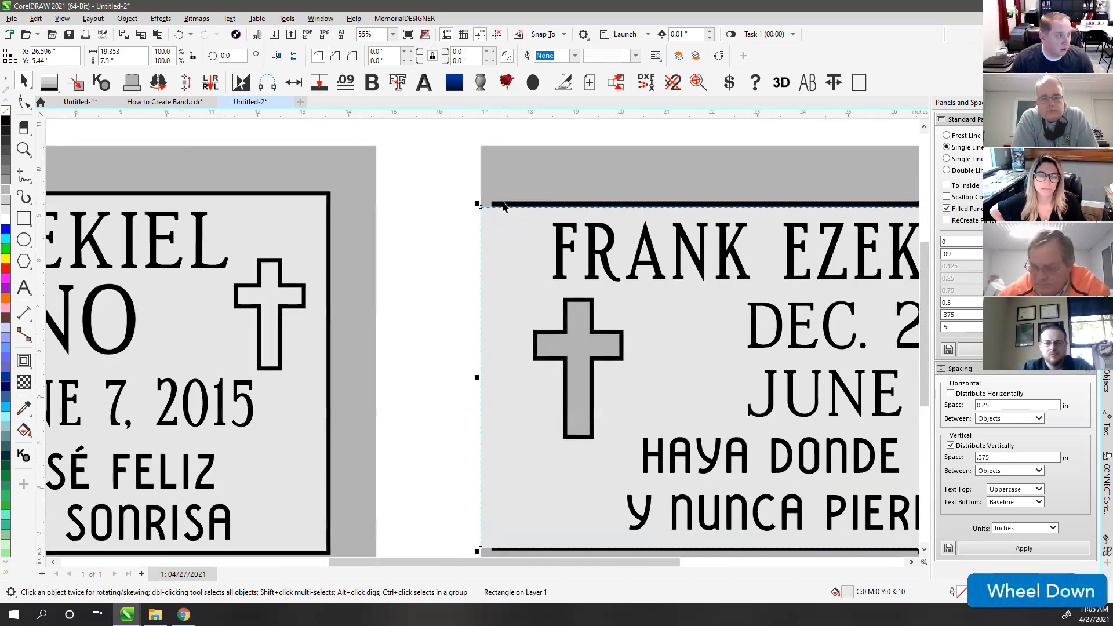
{"action": "left_click", "coordinate": [488, 376]}
{"action": "left_click_drag", "start_coordinate": [488, 376], "coordinate": [481, 377]}
Step: Stretch the right panel's light inner face to exactly 20 inches wide
{"action": "scroll", "coordinate": [684, 352], "scroll_direction": "down", "scroll_amount": 2}
{"action": "scroll", "coordinate": [713, 338], "scroll_direction": "up", "scroll_amount": 2}
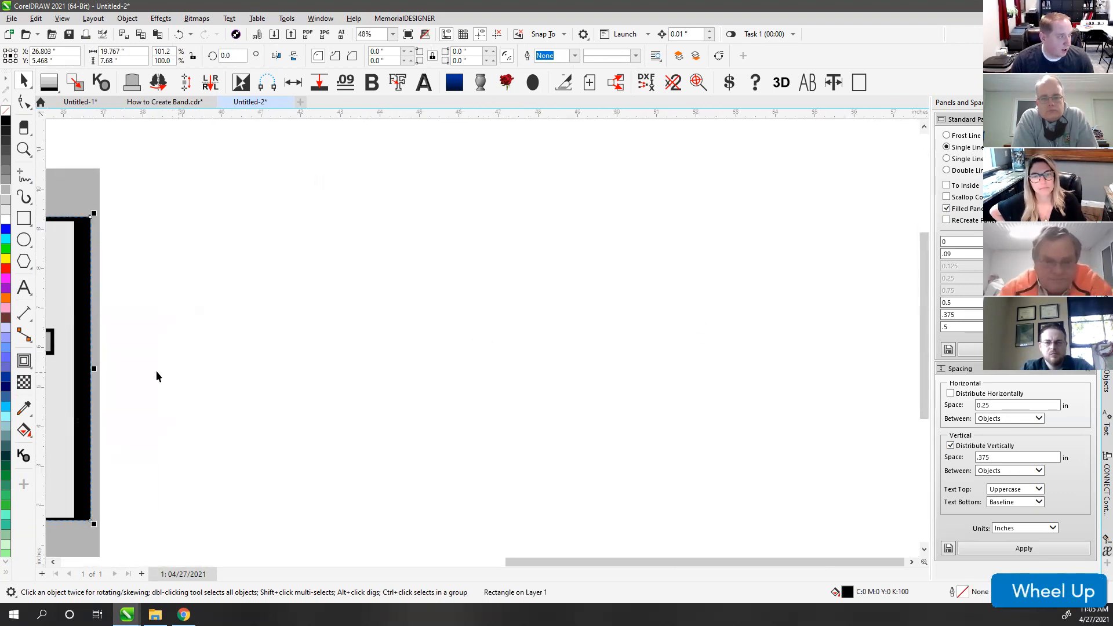
{"action": "scroll", "coordinate": [481, 338], "scroll_direction": "down", "scroll_amount": 1}
{"action": "scroll", "coordinate": [482, 341], "scroll_direction": "up", "scroll_amount": 2}
{"action": "scroll", "coordinate": [481, 342], "scroll_direction": "up", "scroll_amount": 2}
{"action": "left_click_drag", "start_coordinate": [477, 330], "coordinate": [499, 337]}
{"action": "left_click", "coordinate": [424, 339]}
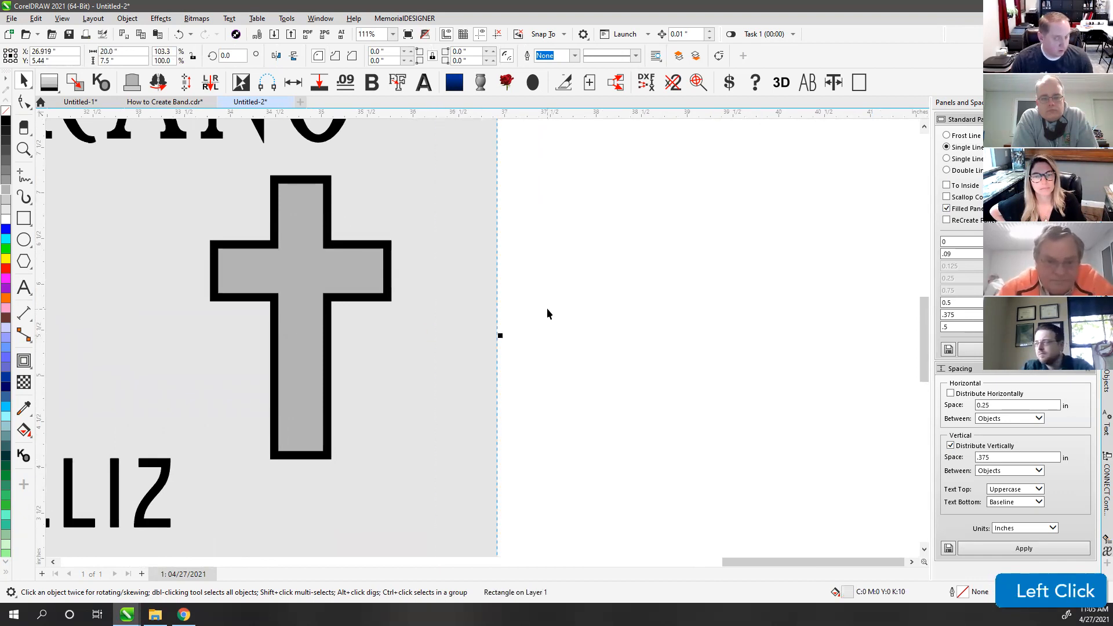
{"action": "left_click", "coordinate": [547, 311]}
Step: Fit both plaques in view and move the whole left plaque further left
{"action": "key", "text": "F4"}
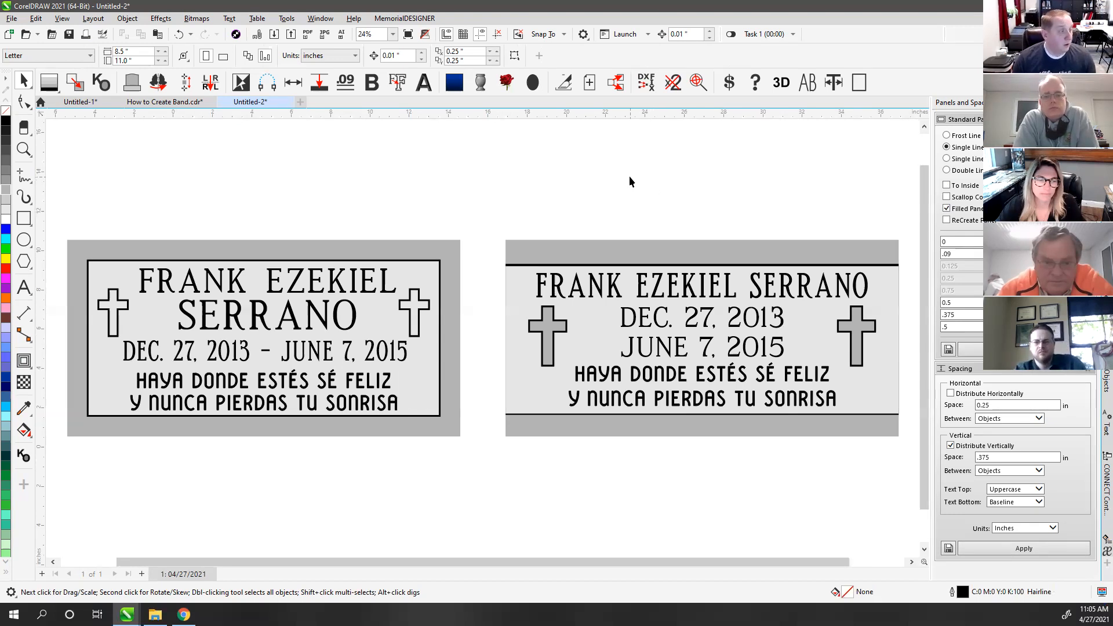
{"action": "left_click", "coordinate": [496, 206]}
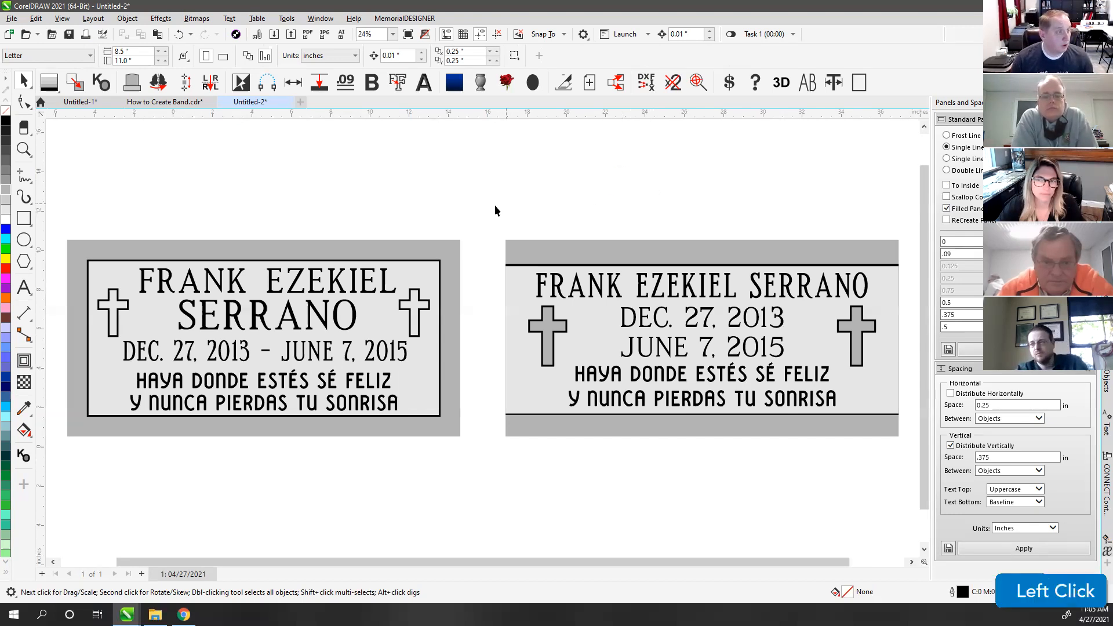
{"action": "left_click_drag", "start_coordinate": [530, 231], "coordinate": [856, 415]}
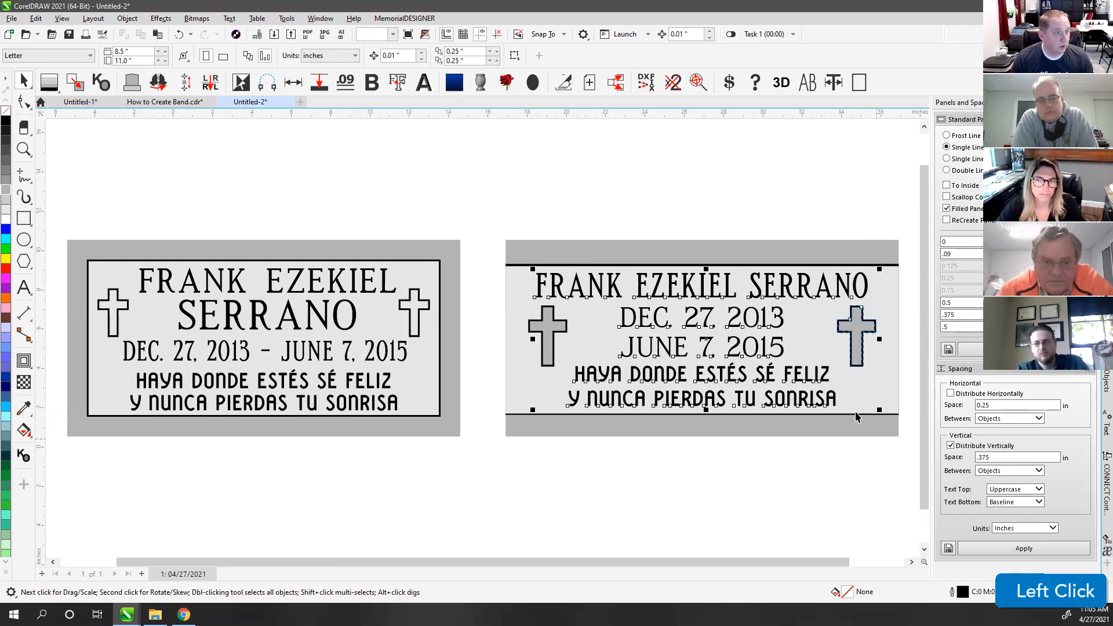
{"action": "left_click", "coordinate": [371, 175]}
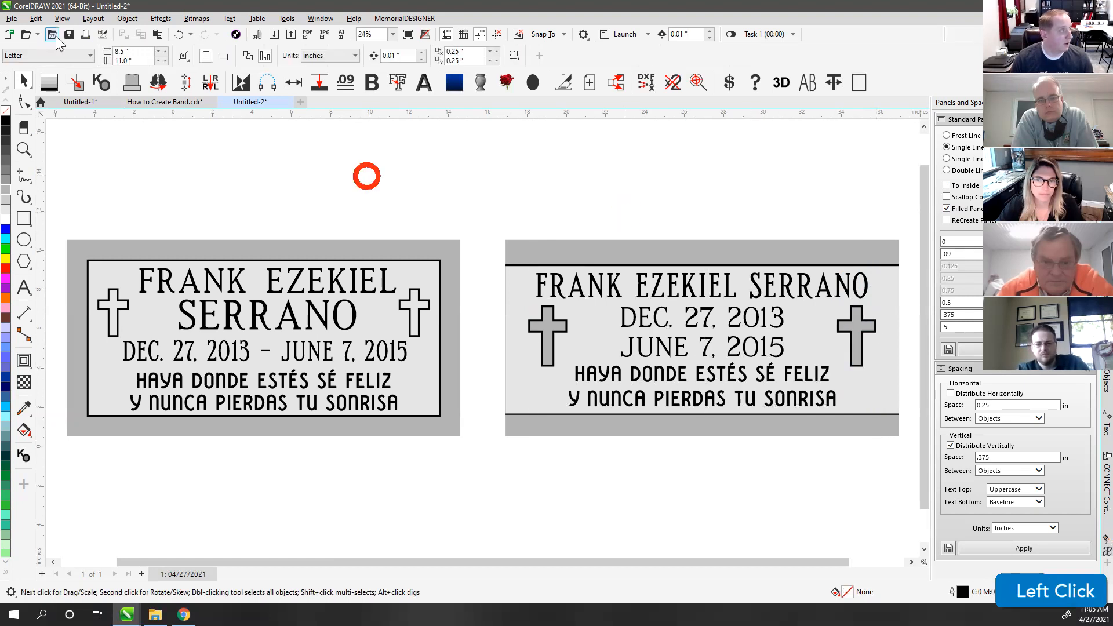
{"action": "scroll", "coordinate": [464, 359], "scroll_direction": "down", "scroll_amount": 1}
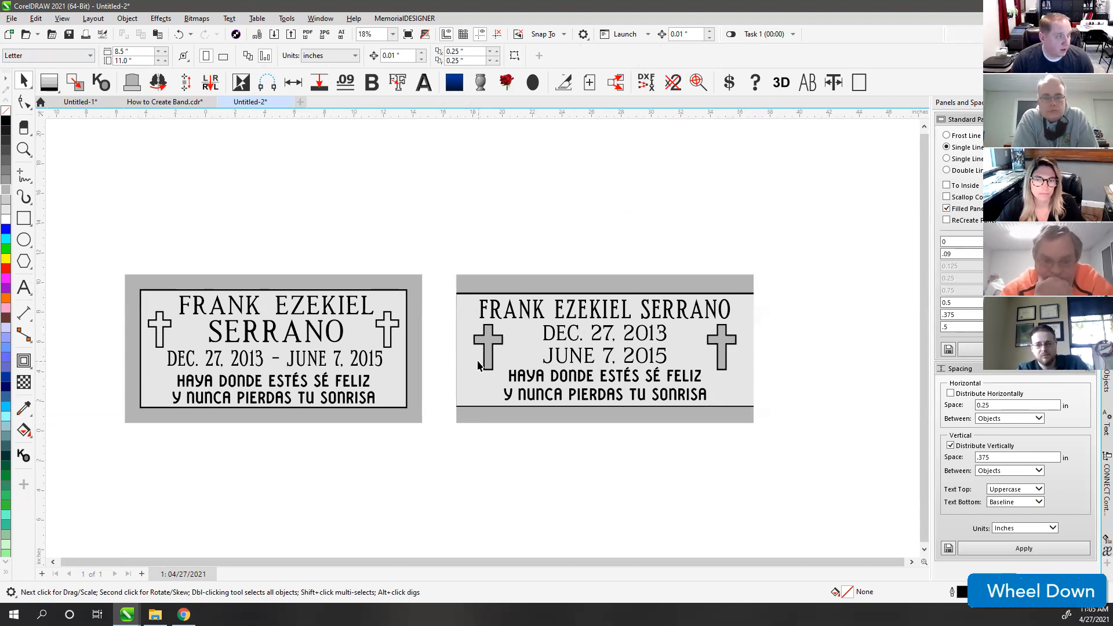
{"action": "scroll", "coordinate": [261, 306], "scroll_direction": "down", "scroll_amount": 3}
{"action": "left_click_drag", "start_coordinate": [236, 257], "coordinate": [472, 406]}
{"action": "left_click_drag", "start_coordinate": [387, 332], "coordinate": [245, 332]}
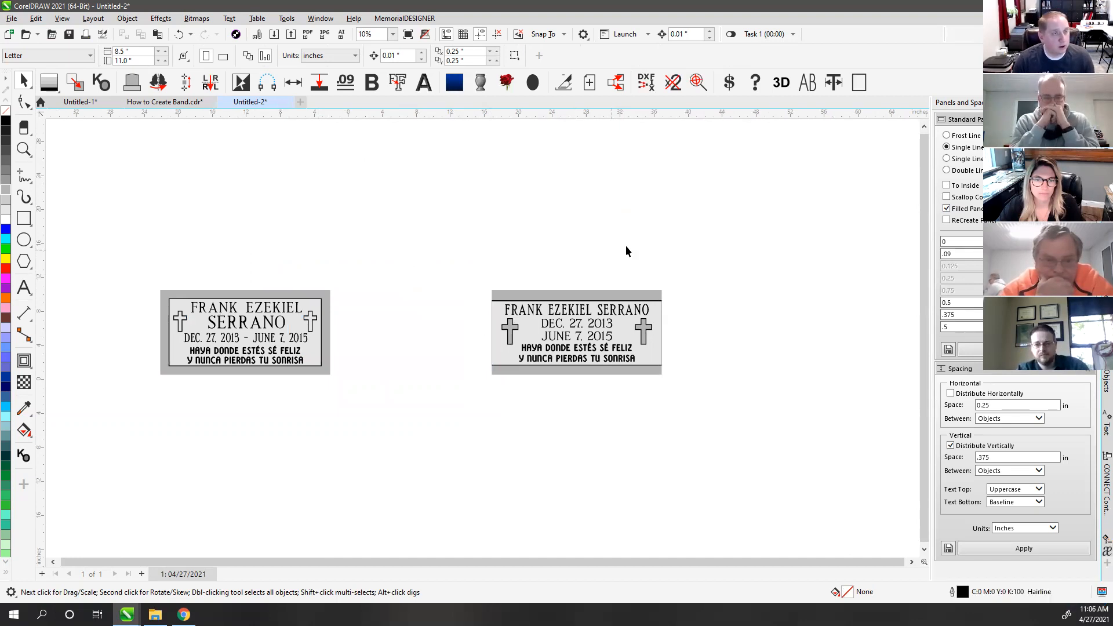
Step: Add the Georgia Blue HD granite fill to favorites
{"action": "left_click", "coordinate": [1106, 200]}
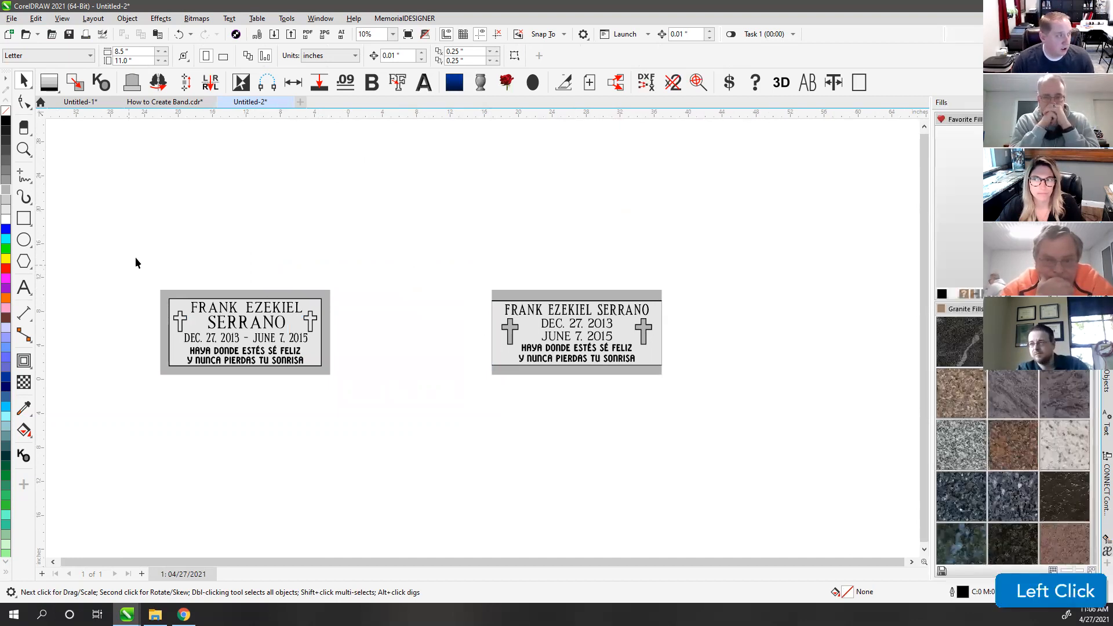
{"action": "left_click_drag", "start_coordinate": [376, 413], "coordinate": [377, 414]}
{"action": "scroll", "coordinate": [1020, 437], "scroll_direction": "down", "scroll_amount": 5}
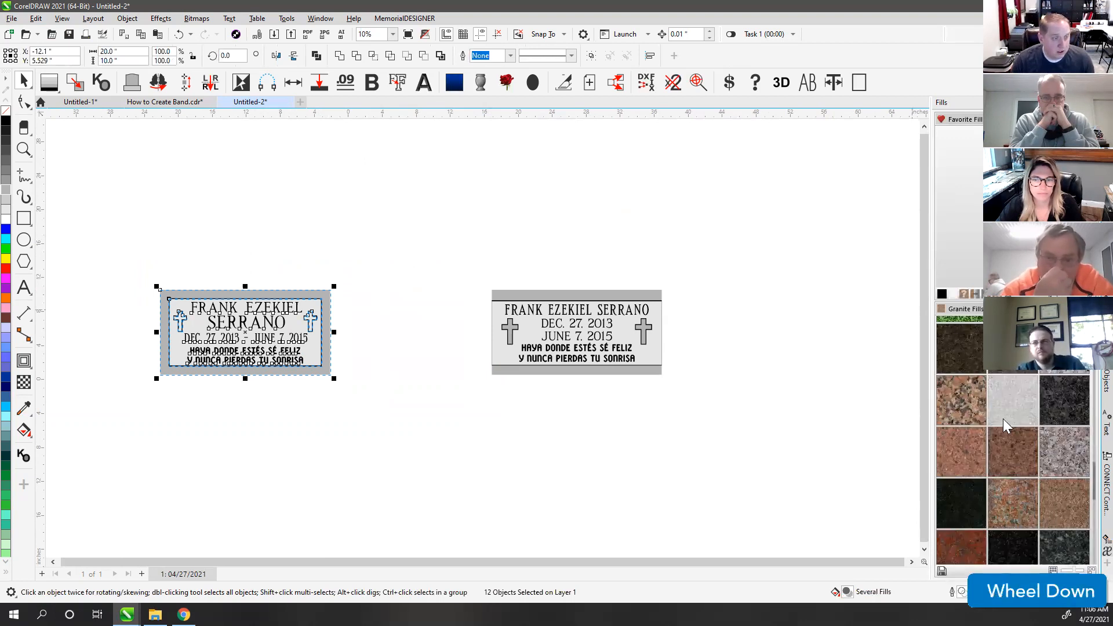
{"action": "scroll", "coordinate": [1001, 435], "scroll_direction": "down", "scroll_amount": 2}
{"action": "scroll", "coordinate": [999, 442], "scroll_direction": "down", "scroll_amount": 3}
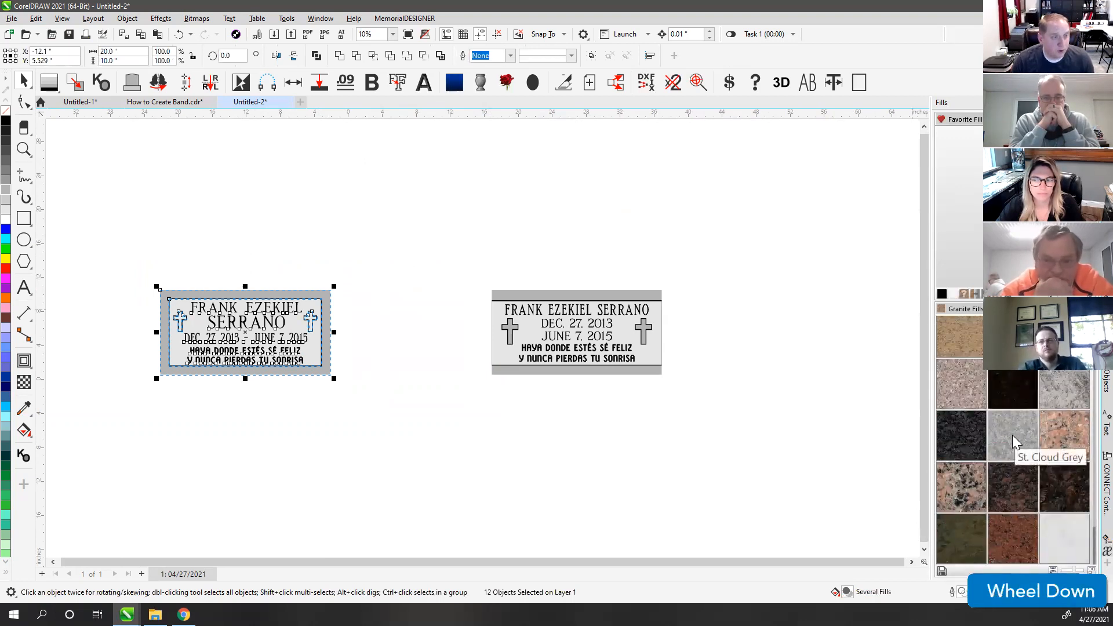
{"action": "scroll", "coordinate": [1021, 442], "scroll_direction": "up", "scroll_amount": 3}
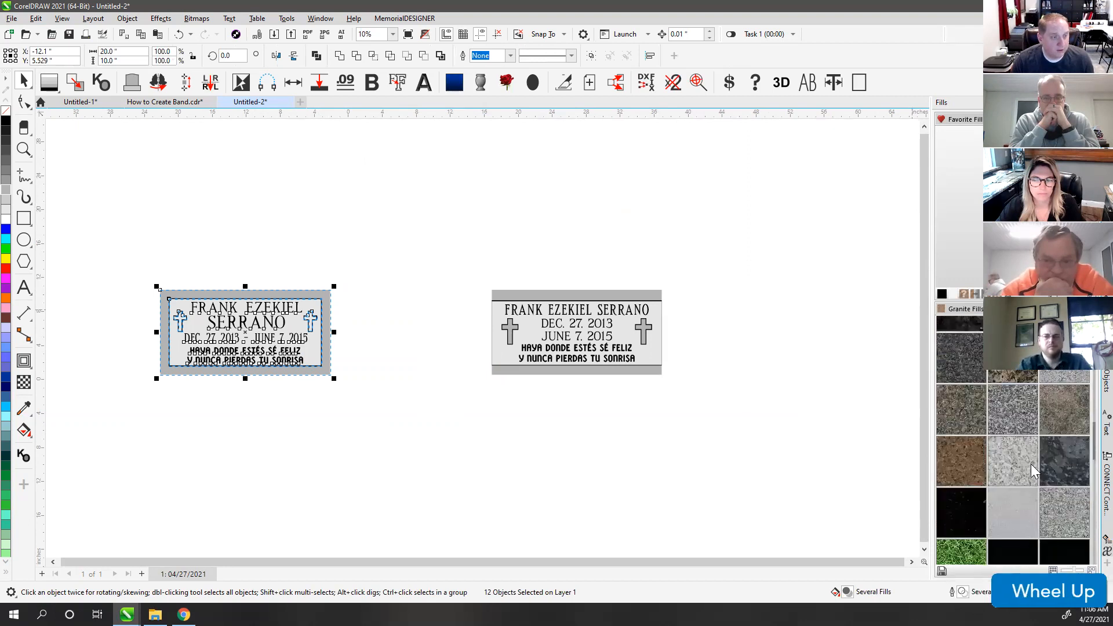
{"action": "scroll", "coordinate": [1025, 429], "scroll_direction": "down", "scroll_amount": 2}
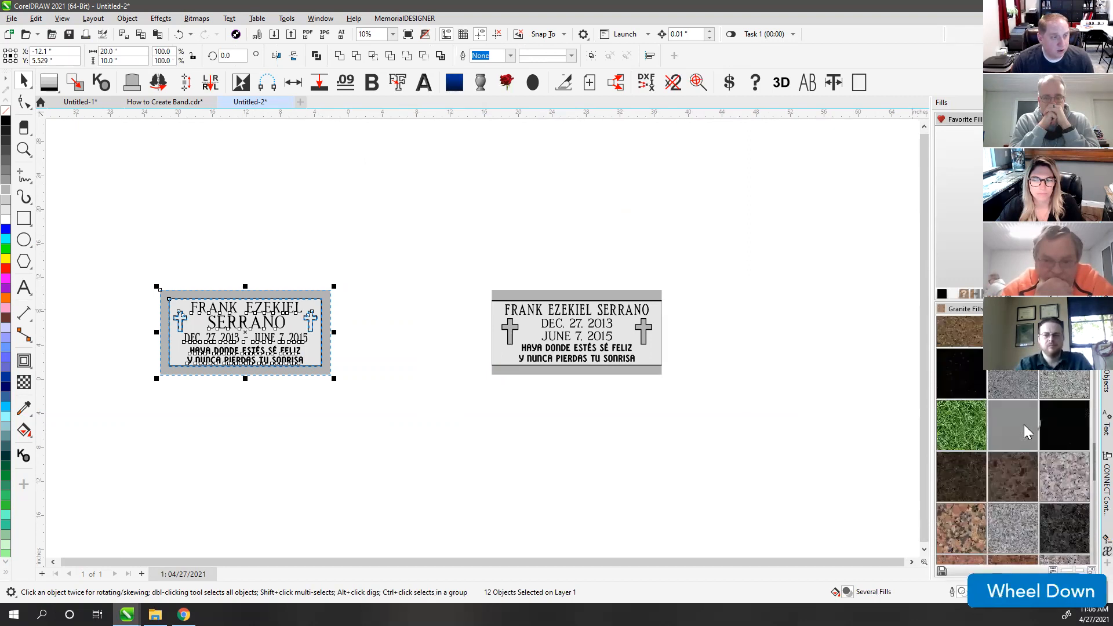
{"action": "right_click", "coordinate": [1005, 377]}
{"action": "left_click", "coordinate": [1030, 382]}
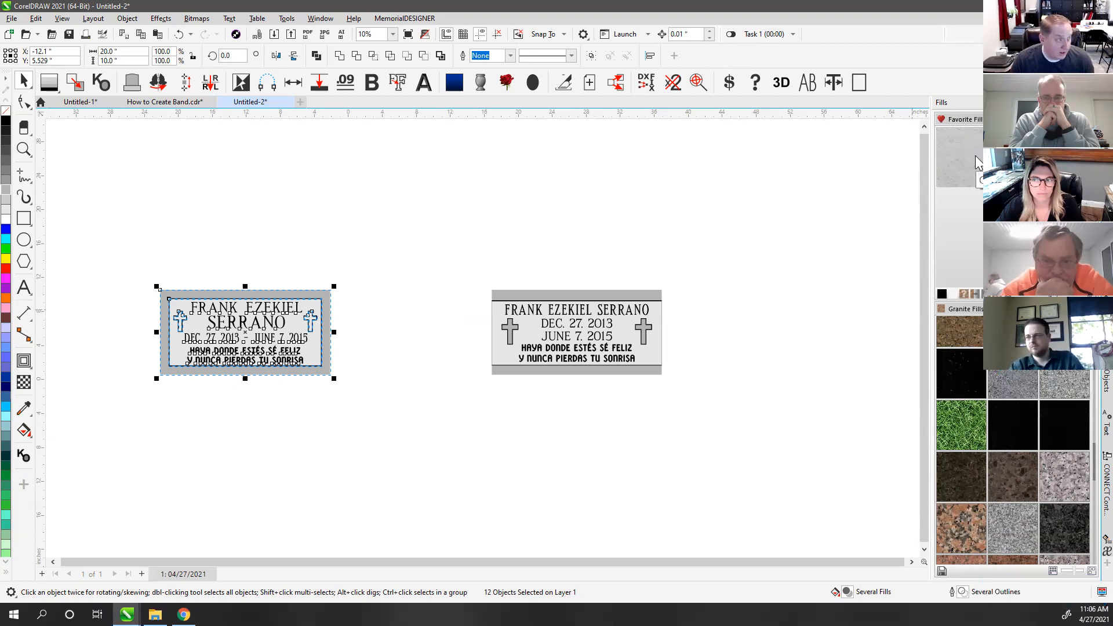
Step: Apply the favorite granite fill to the left plate and select the right plate's objects
{"action": "left_click", "coordinate": [977, 164]}
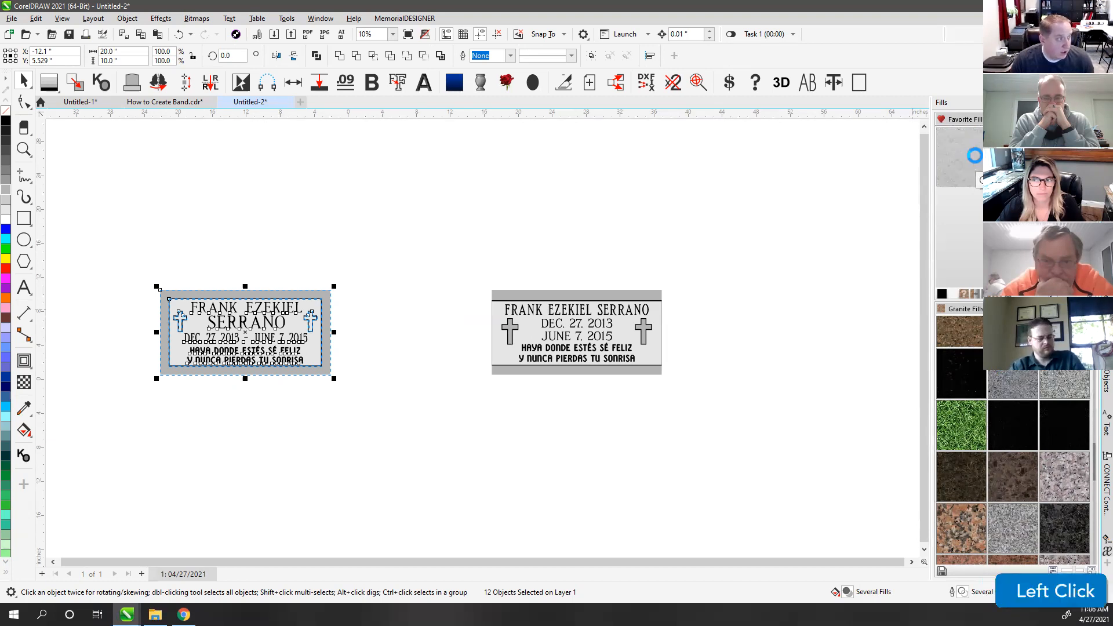
{"action": "left_click", "coordinate": [762, 244]}
{"action": "left_click_drag", "start_coordinate": [439, 255], "coordinate": [713, 430]}
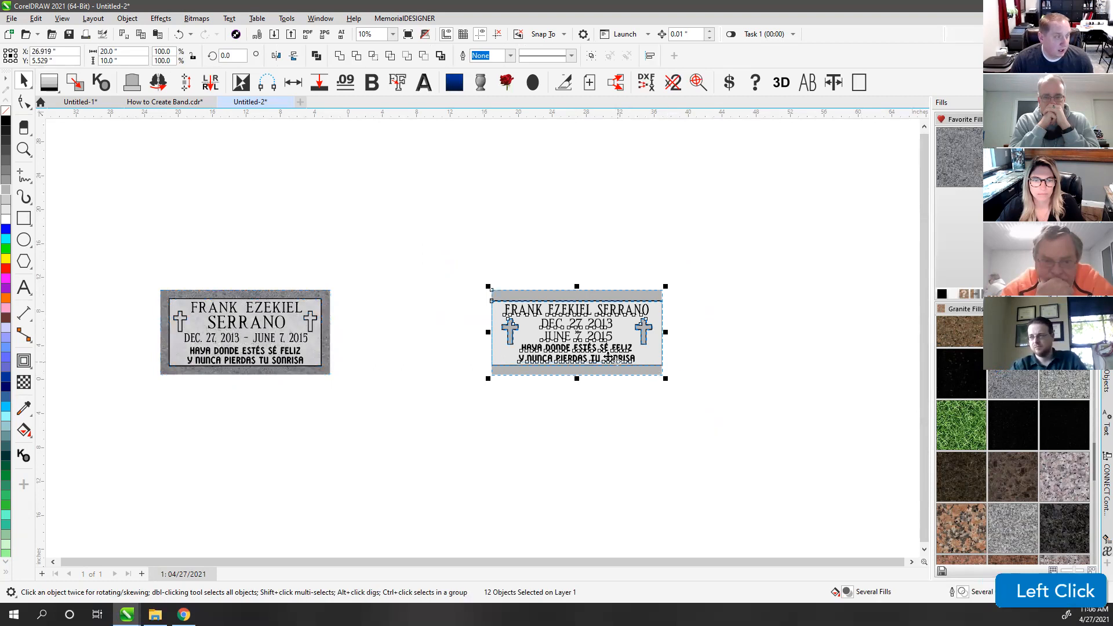
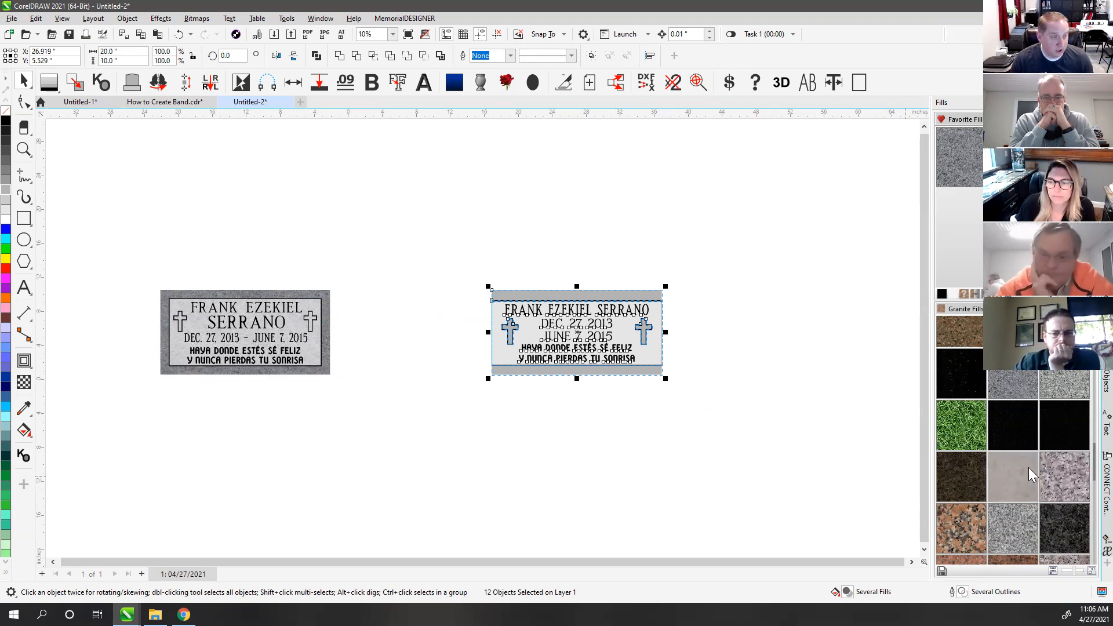
Step: Place a copy of the right plaque directly below it and fill the copy with brown granite
{"action": "scroll", "coordinate": [1028, 458], "scroll_direction": "up", "scroll_amount": 3}
{"action": "scroll", "coordinate": [1034, 468], "scroll_direction": "up", "scroll_amount": 3}
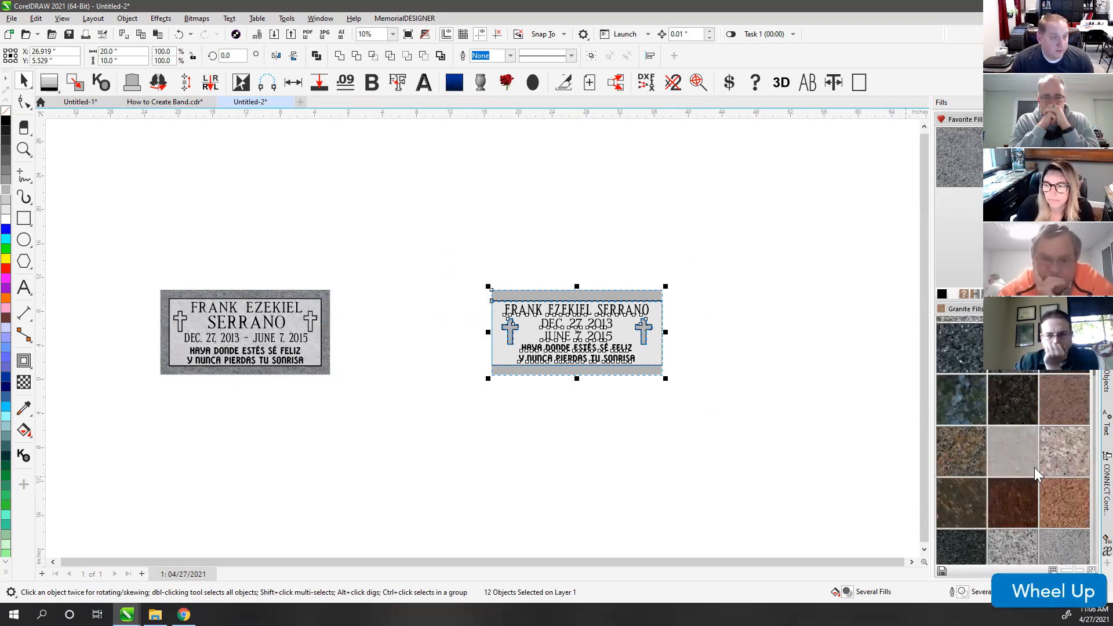
{"action": "left_click", "coordinate": [638, 277]}
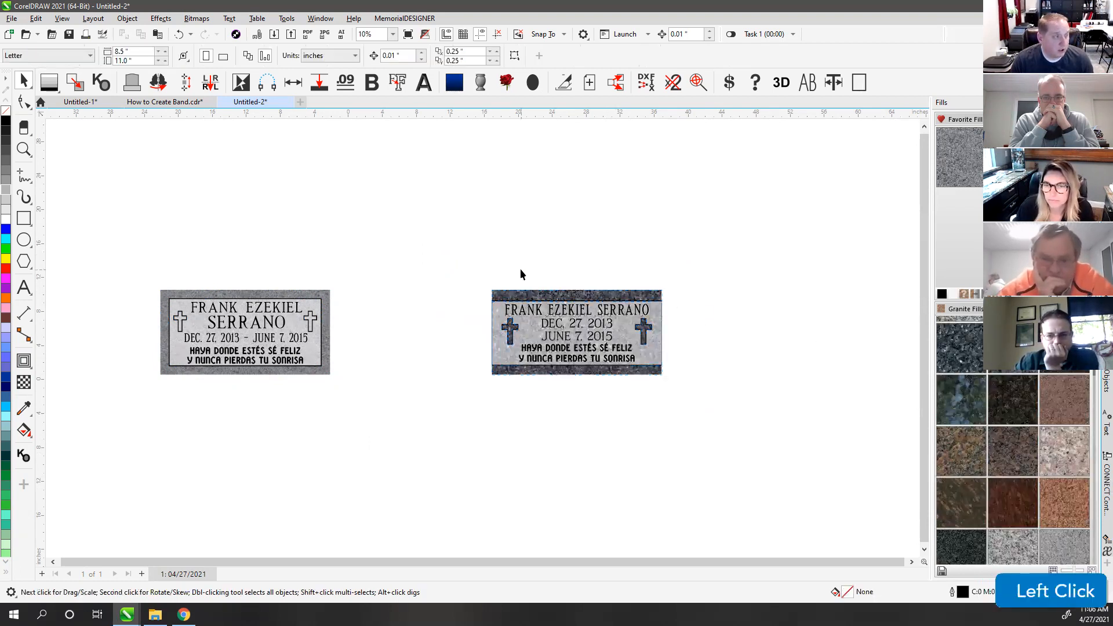
{"action": "left_click", "coordinate": [609, 336]}
{"action": "left_click_drag", "start_coordinate": [609, 336], "coordinate": [609, 436]}
{"action": "left_click", "coordinate": [1013, 510]}
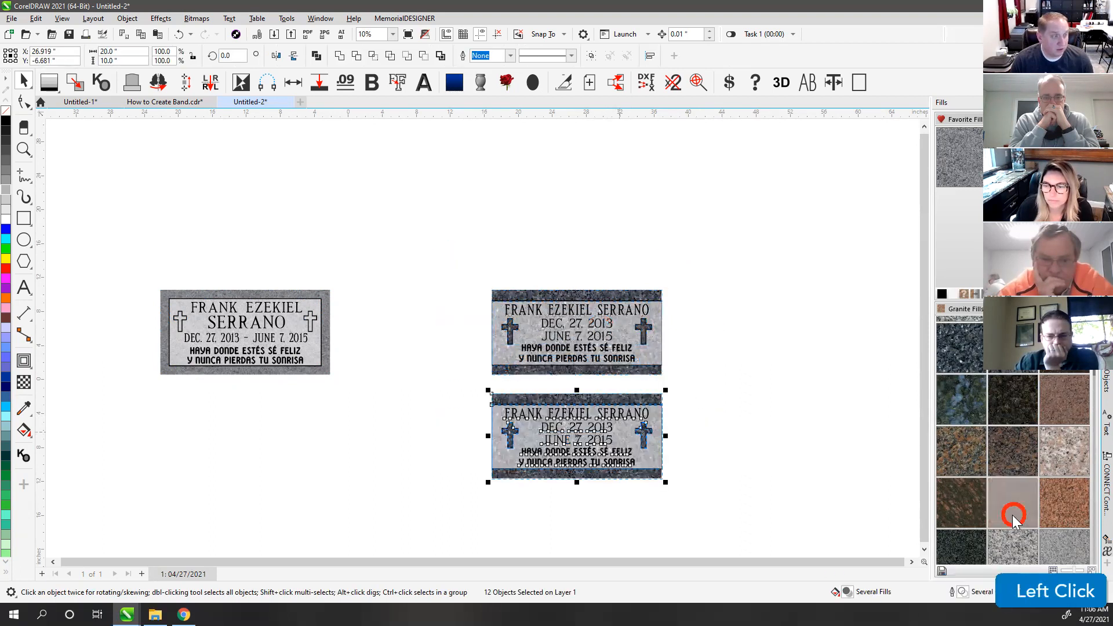
{"action": "left_click", "coordinate": [444, 387]}
Step: Move the left plaque beside the right plaque and zoom in on all three plaques
{"action": "left_click_drag", "start_coordinate": [137, 261], "coordinate": [497, 364]}
{"action": "left_click_drag", "start_coordinate": [281, 241], "coordinate": [734, 536]}
{"action": "key", "text": "shift+F2"}
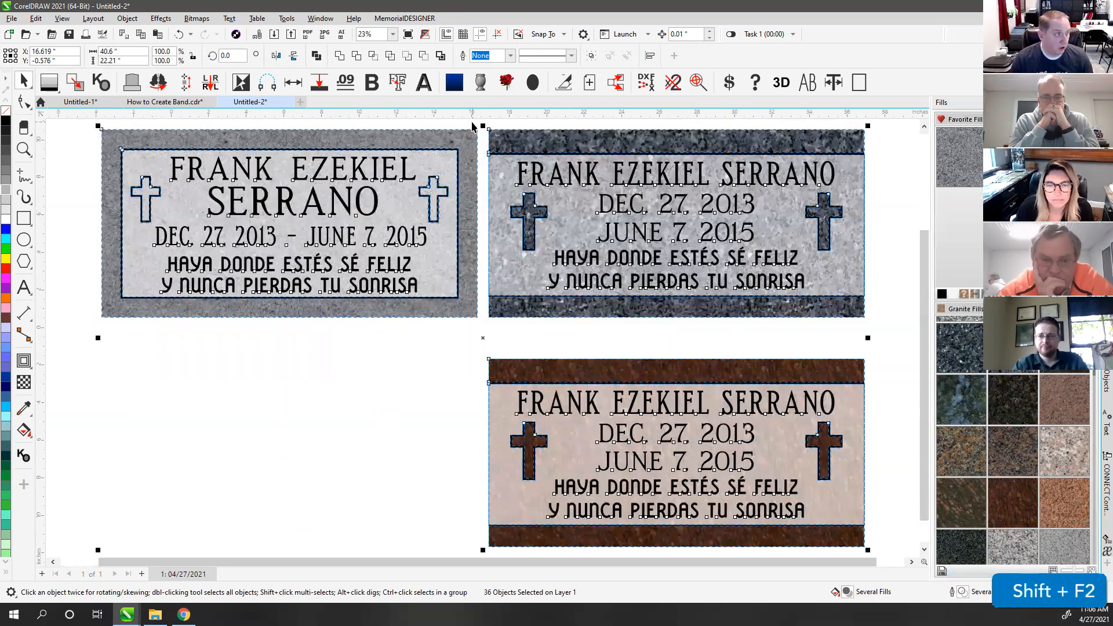
{"action": "left_click", "coordinate": [472, 120]}
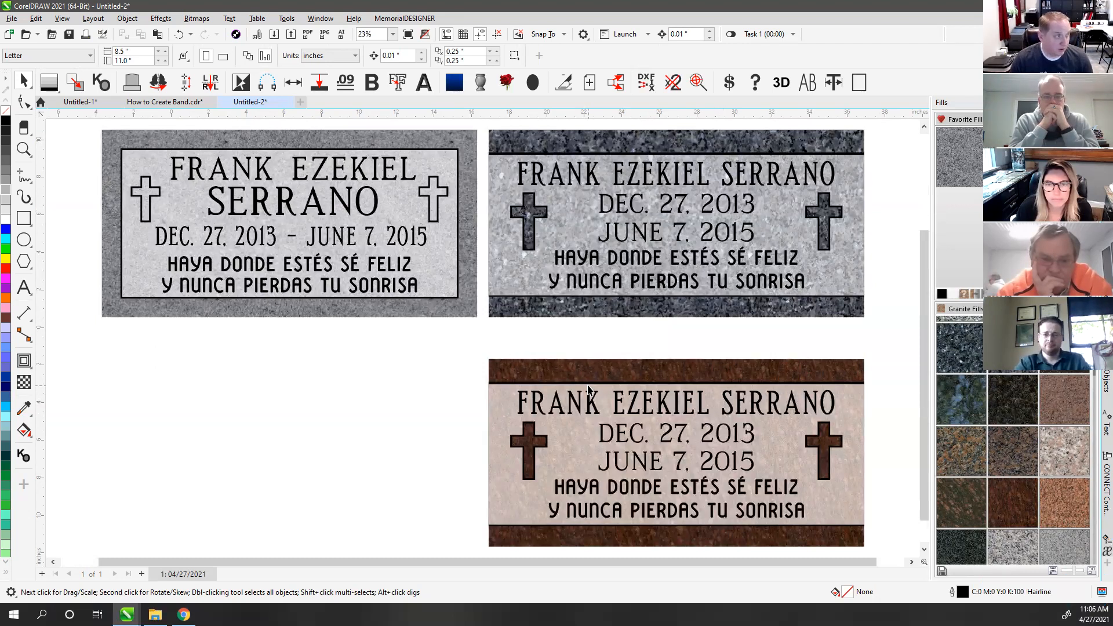
Step: Refill the top-right plaque with lighter grey granite and delete the brown trial copy
{"action": "scroll", "coordinate": [588, 390], "scroll_direction": "down", "scroll_amount": 2}
{"action": "left_click_drag", "start_coordinate": [406, 156], "coordinate": [336, 516]}
{"action": "left_click", "coordinate": [969, 146]}
{"action": "key", "text": "Delete"}
{"action": "key", "text": "F4"}
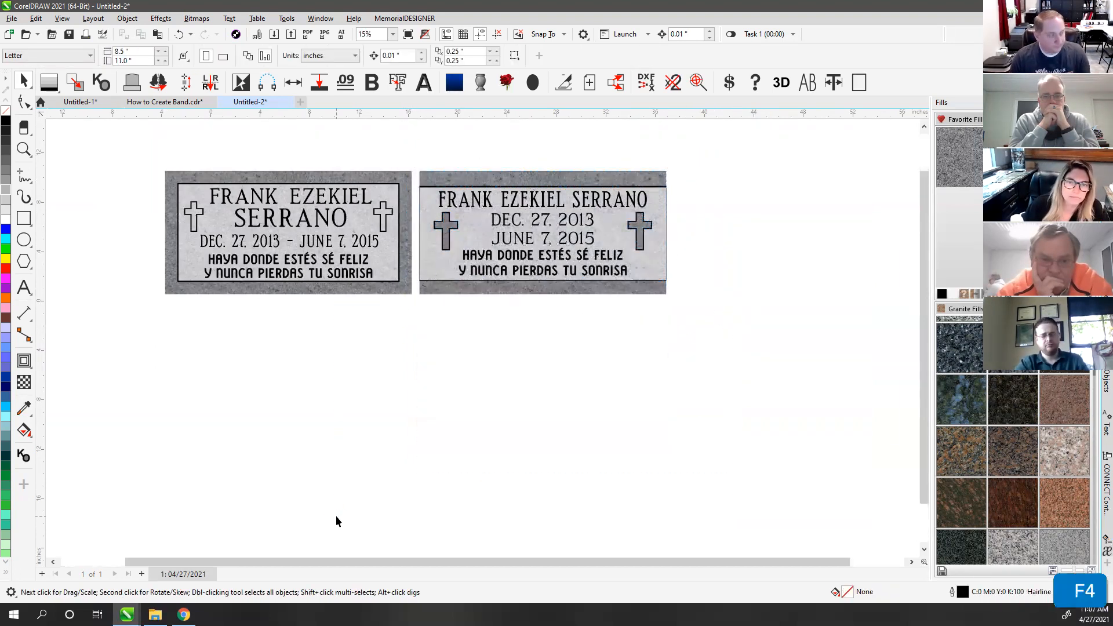
{"action": "left_click", "coordinate": [466, 196]}
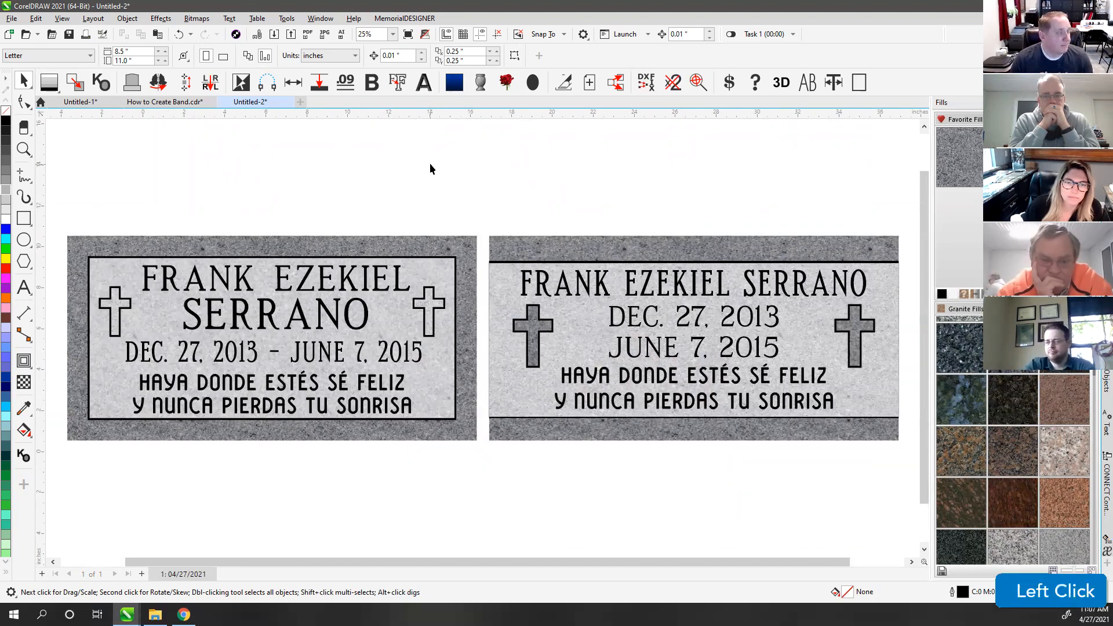
Step: Move the left plaque further left to widen the gap, then add the proof background to it
{"action": "scroll", "coordinate": [480, 337], "scroll_direction": "down", "scroll_amount": 2}
{"action": "left_click_drag", "start_coordinate": [232, 269], "coordinate": [489, 441]}
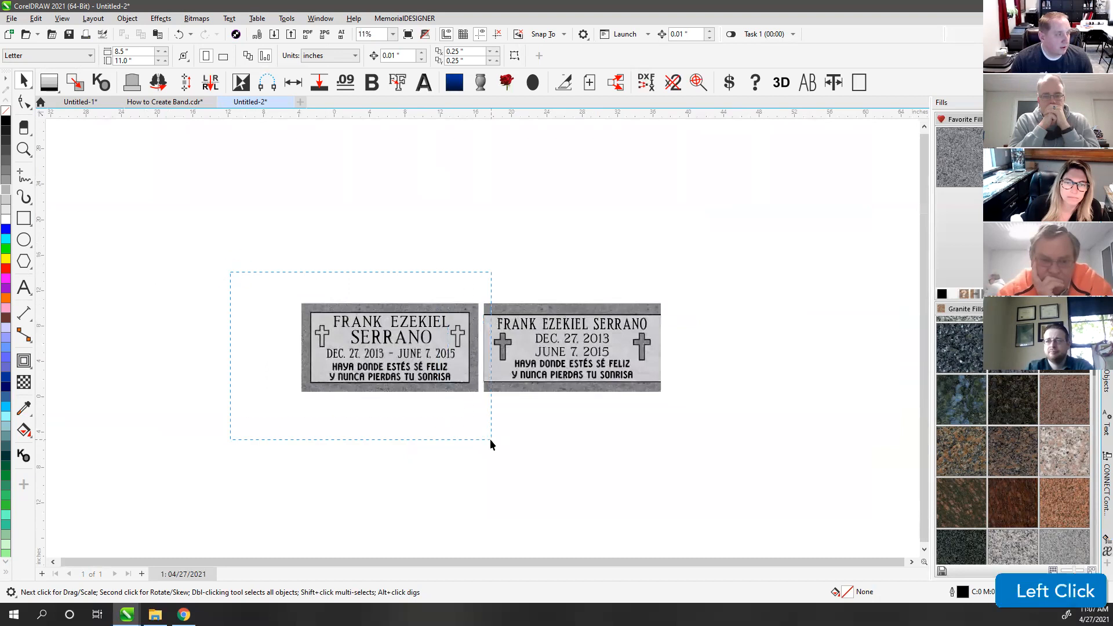
{"action": "left_click_drag", "start_coordinate": [406, 348], "coordinate": [268, 348]}
{"action": "left_click", "coordinate": [362, 215]}
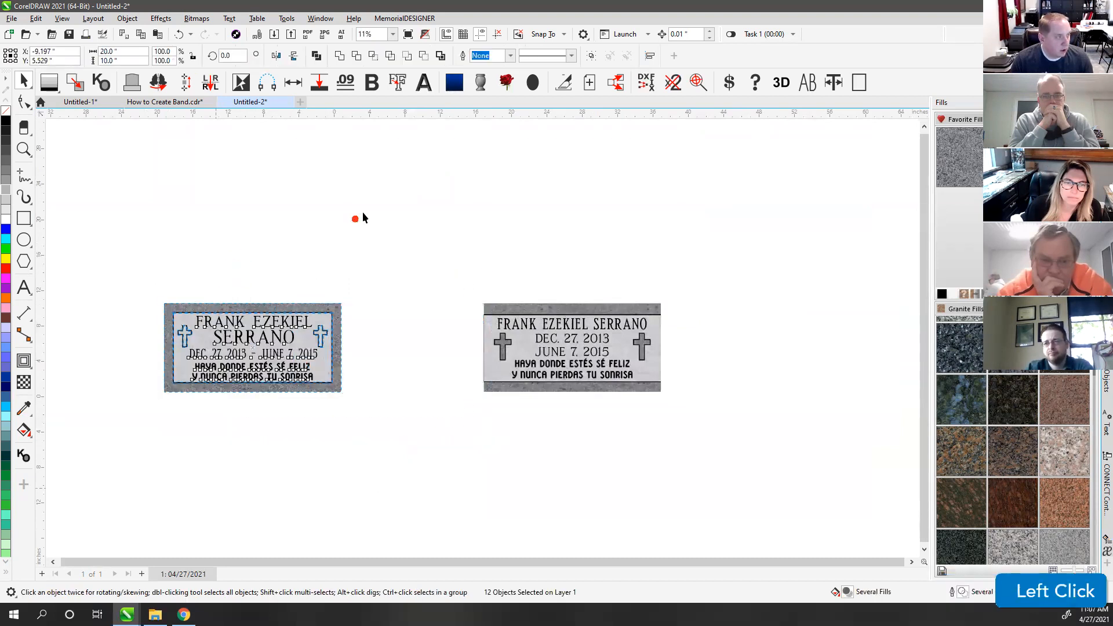
{"action": "left_click_drag", "start_coordinate": [115, 282], "coordinate": [430, 446]}
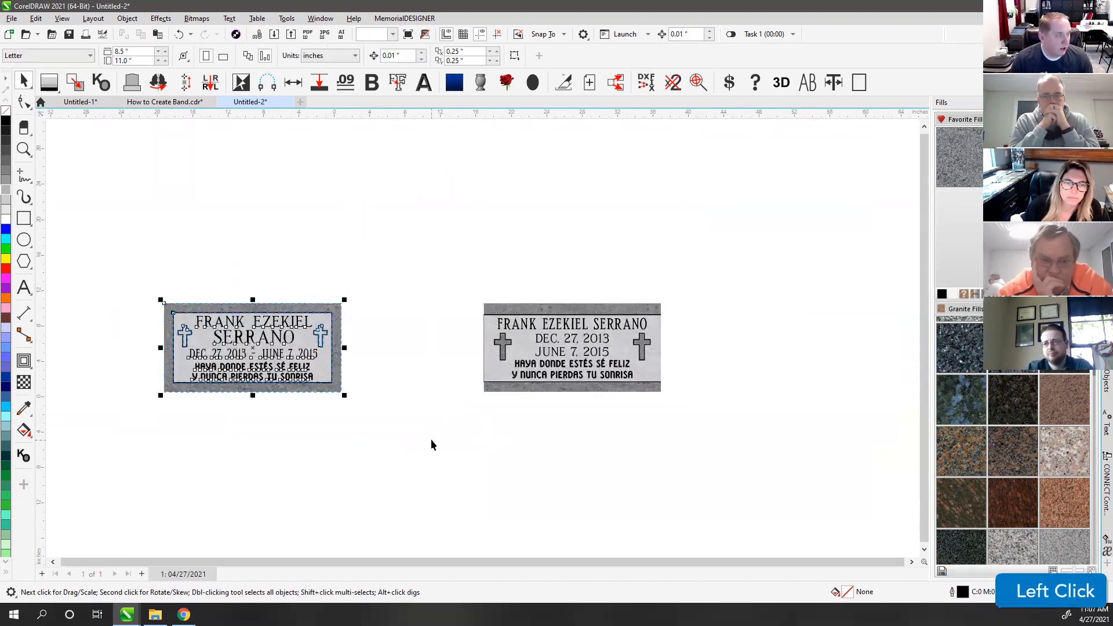
{"action": "left_click", "coordinate": [454, 85]}
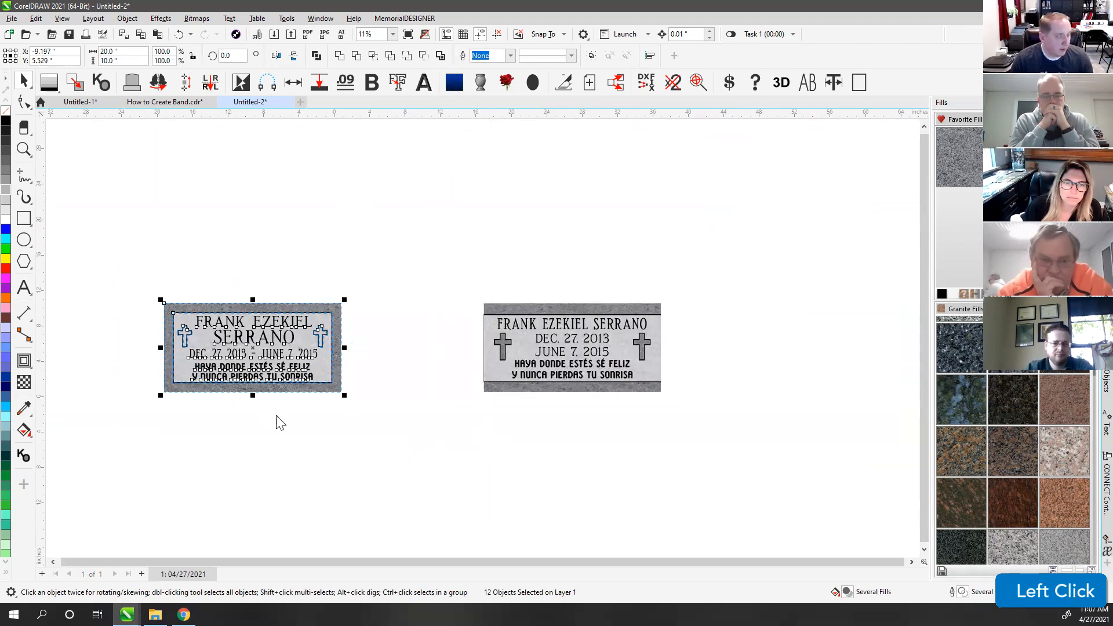
Step: Change the proof's Stone Order 1 line to '20x10x4 PFT Georgia Grey'
{"action": "left_click", "coordinate": [436, 221]}
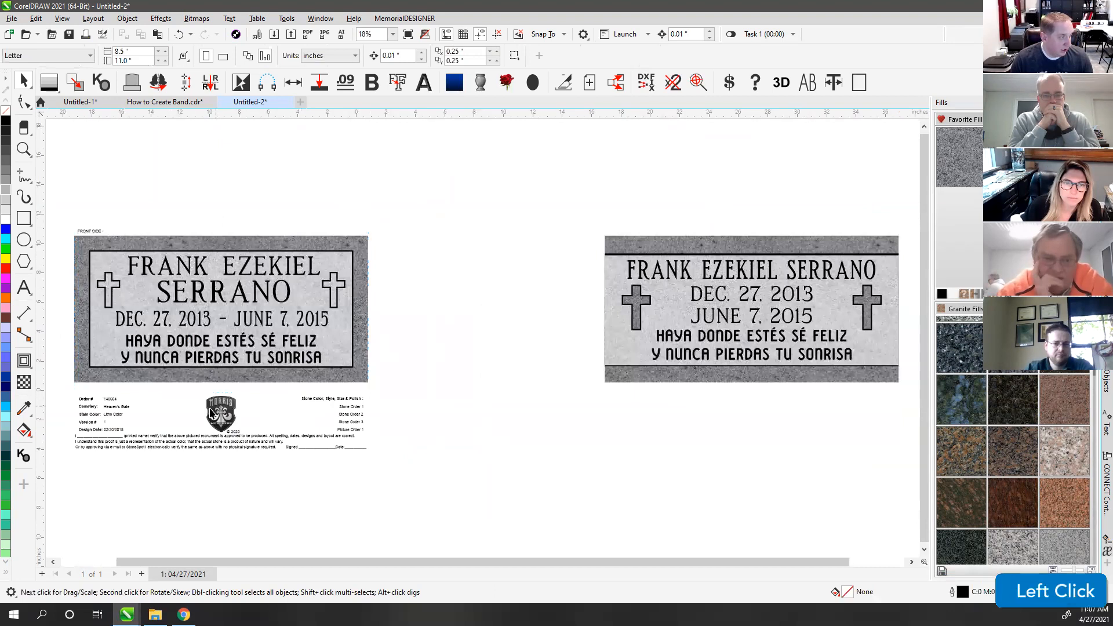
{"action": "left_click", "coordinate": [108, 400]}
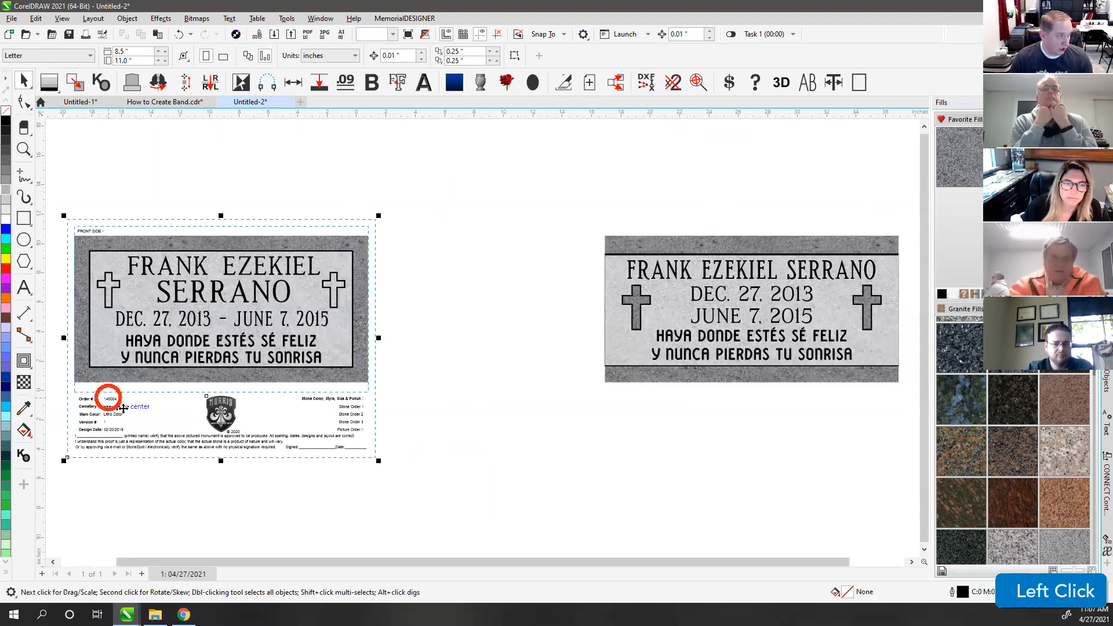
{"action": "scroll", "coordinate": [561, 342], "scroll_direction": "up", "scroll_amount": 1}
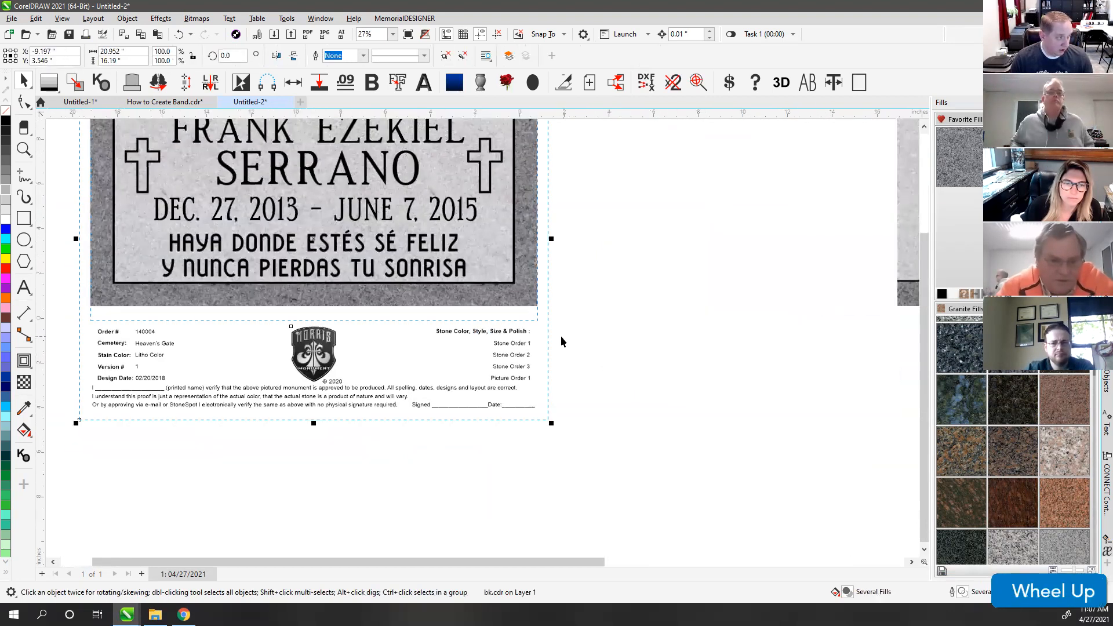
{"action": "scroll", "coordinate": [561, 342], "scroll_direction": "up", "scroll_amount": 1}
{"action": "left_click", "coordinate": [471, 329], "text": "ctrl"}
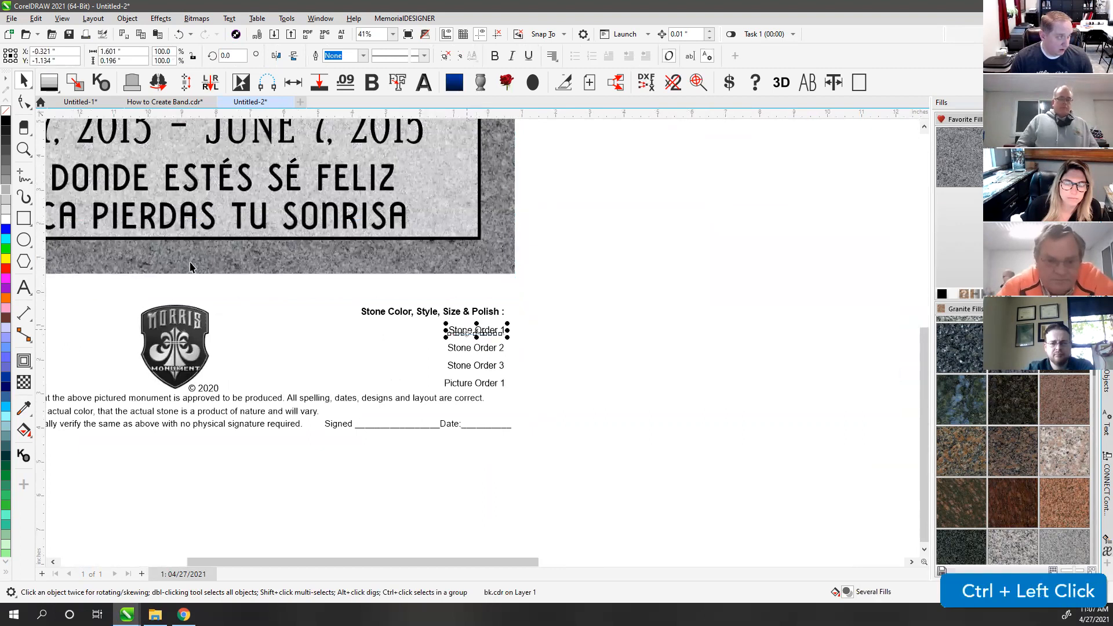
{"action": "left_click", "coordinate": [24, 288]}
{"action": "key", "text": "ctrl+a"}
{"action": "type", "text": "20x10x4 "}
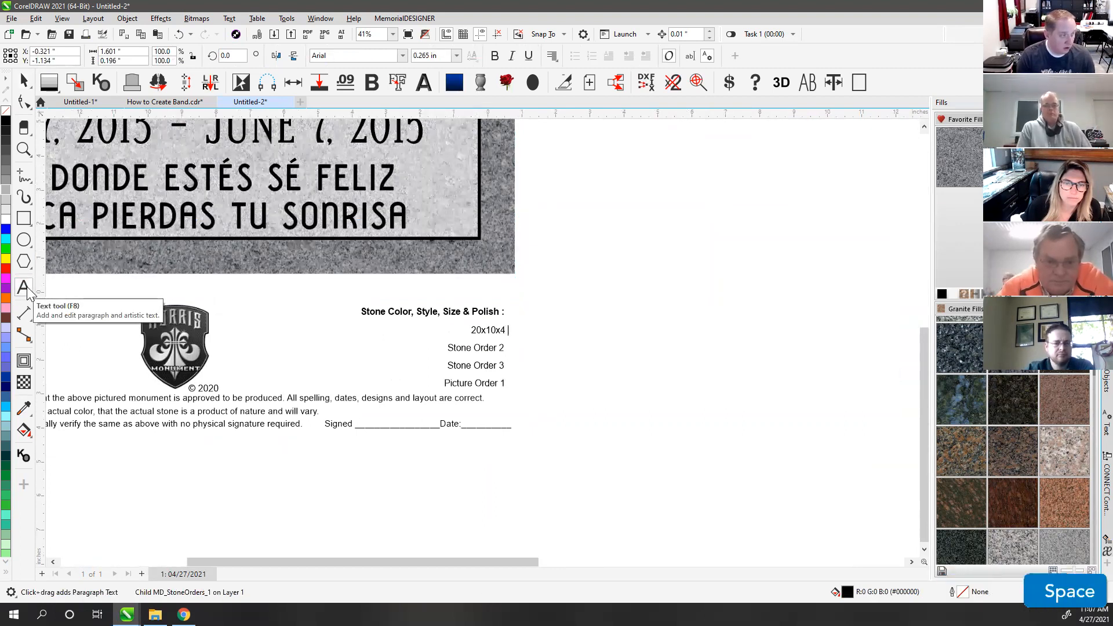
{"action": "type", "text": "PFT "}
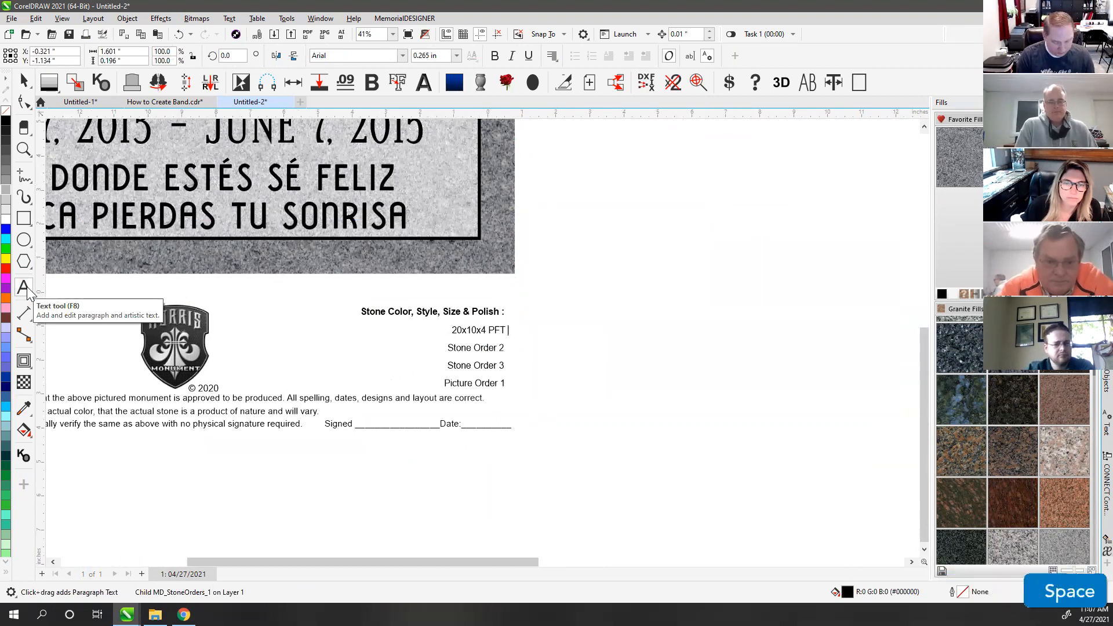
{"action": "type", "text": "Georgia"}
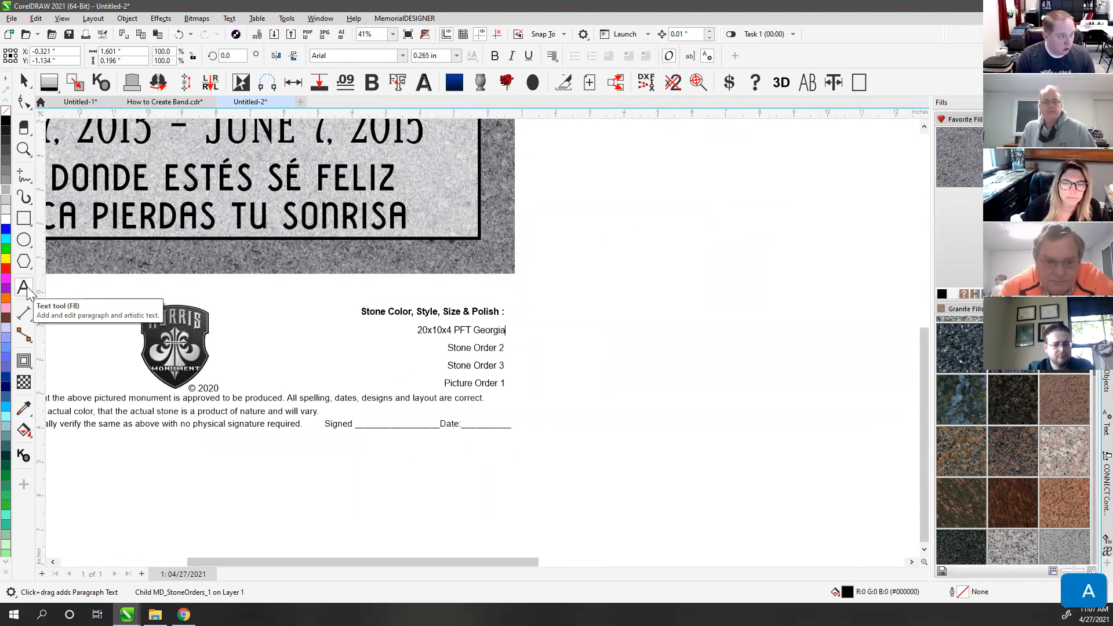
{"action": "type", "text": " Grey"}
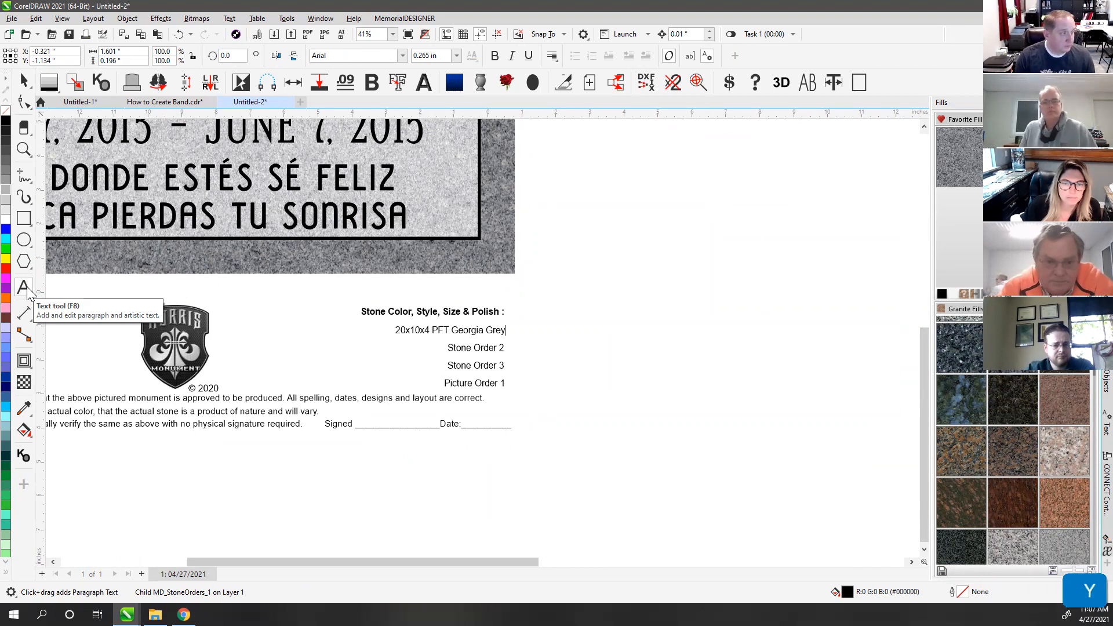
{"action": "left_click", "coordinate": [21, 78]}
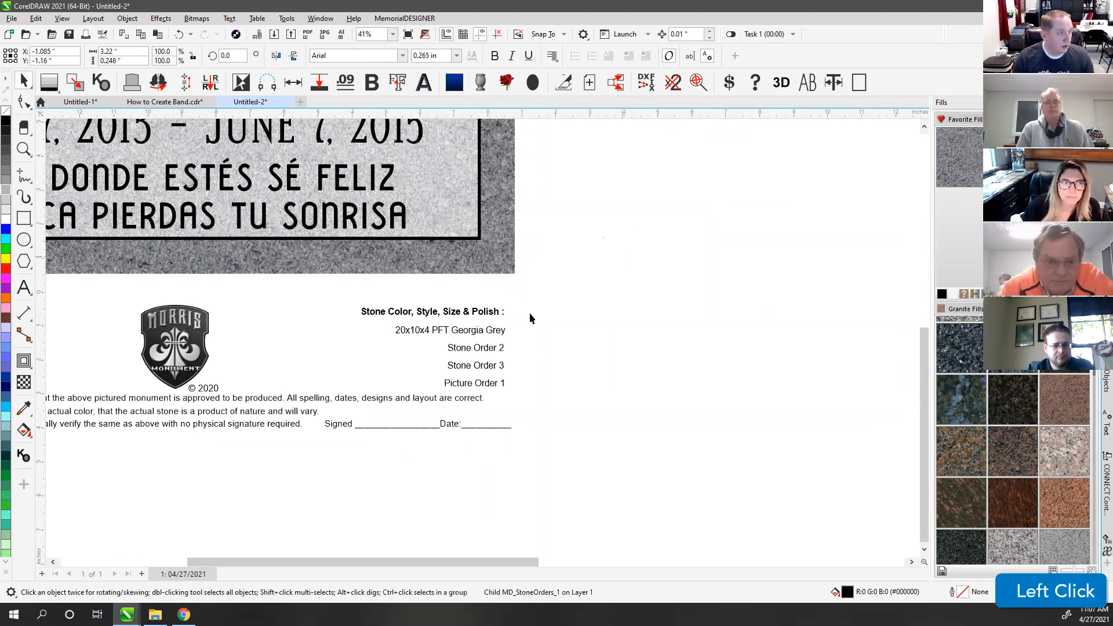
Step: Delete the Stone Order 2, Stone Order 3 and Picture Order 1 lines from the proof
{"action": "left_click", "coordinate": [475, 349], "text": "ctrl"}
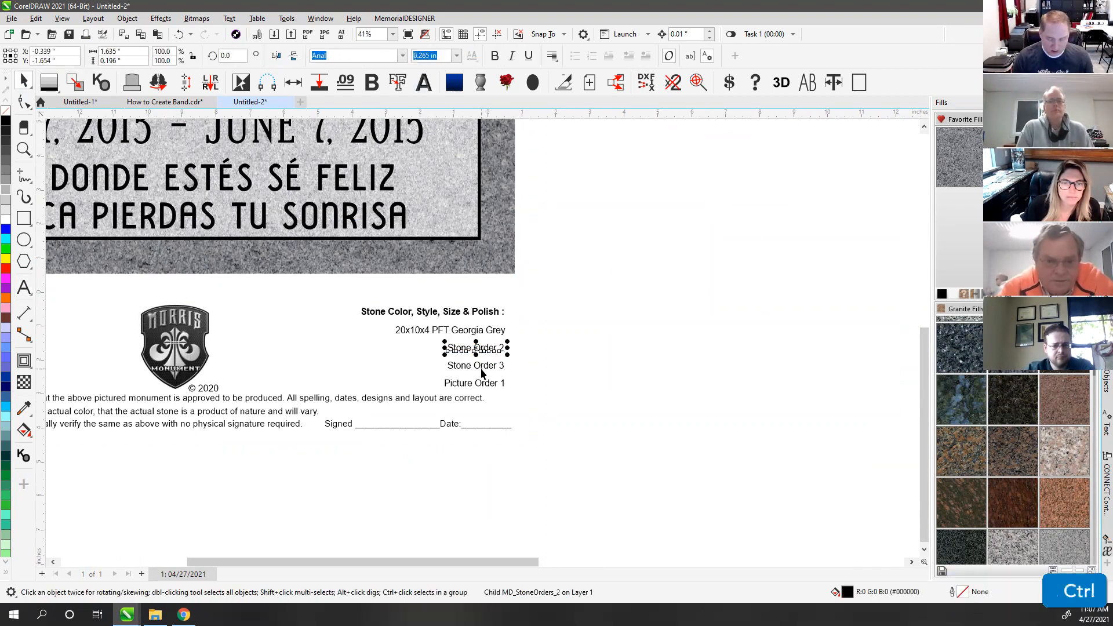
{"action": "key", "text": "Delete"}
{"action": "left_click", "coordinate": [482, 370], "text": "ctrl"}
{"action": "key", "text": "Delete"}
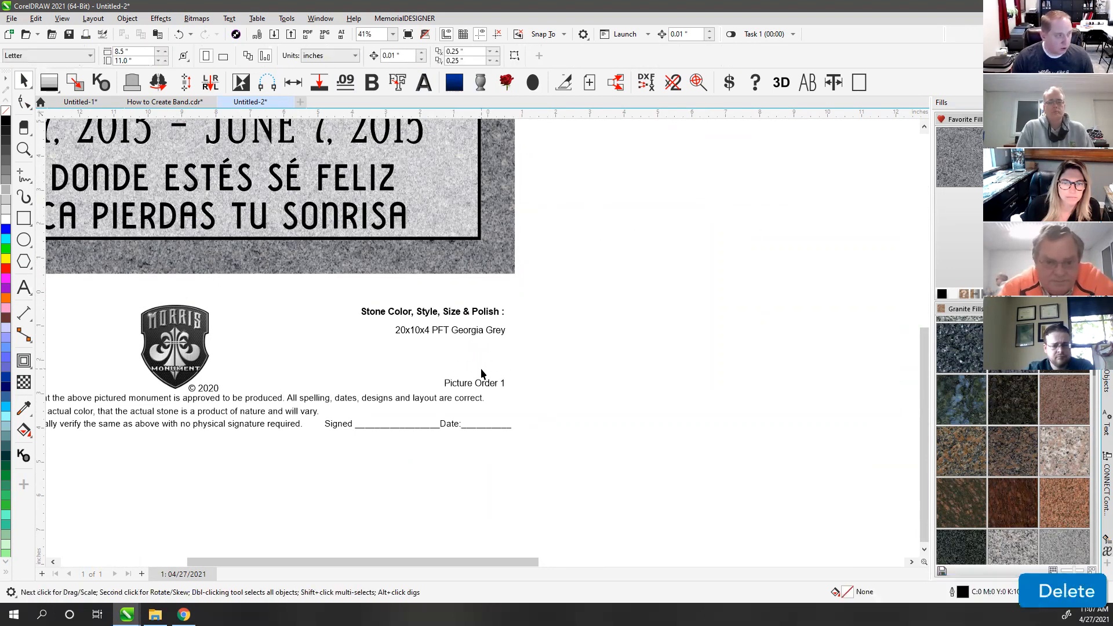
{"action": "left_click", "coordinate": [479, 381], "text": "ctrl"}
{"action": "key", "text": "Delete"}
{"action": "key", "text": "F4"}
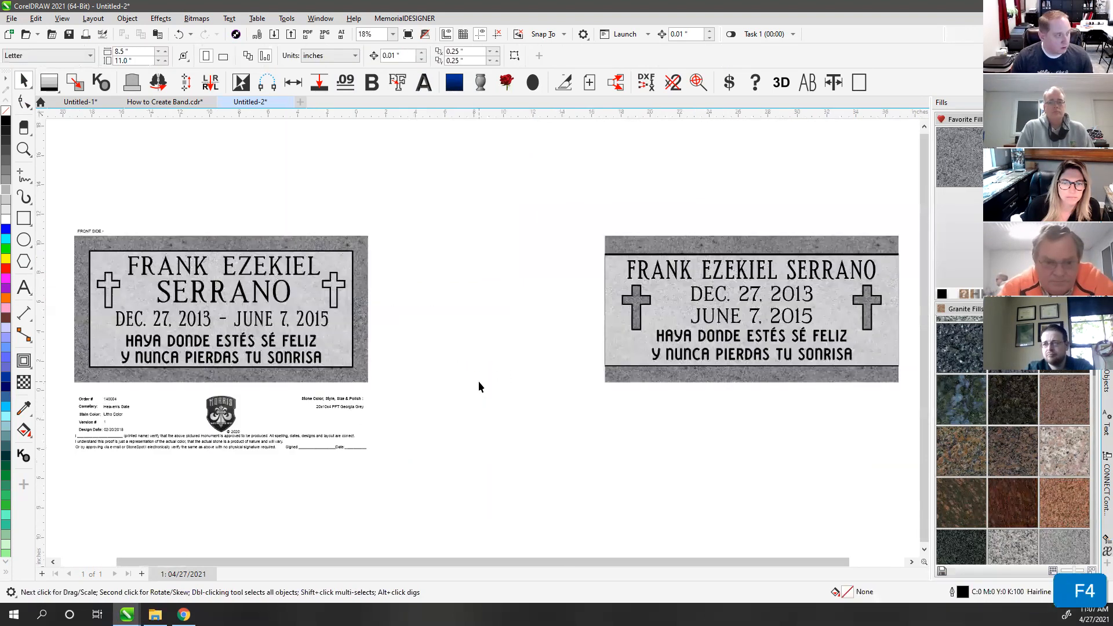
Step: Enter 04/27/2021 as the proof's Design Date
{"action": "scroll", "coordinate": [481, 343], "scroll_direction": "up", "scroll_amount": 2}
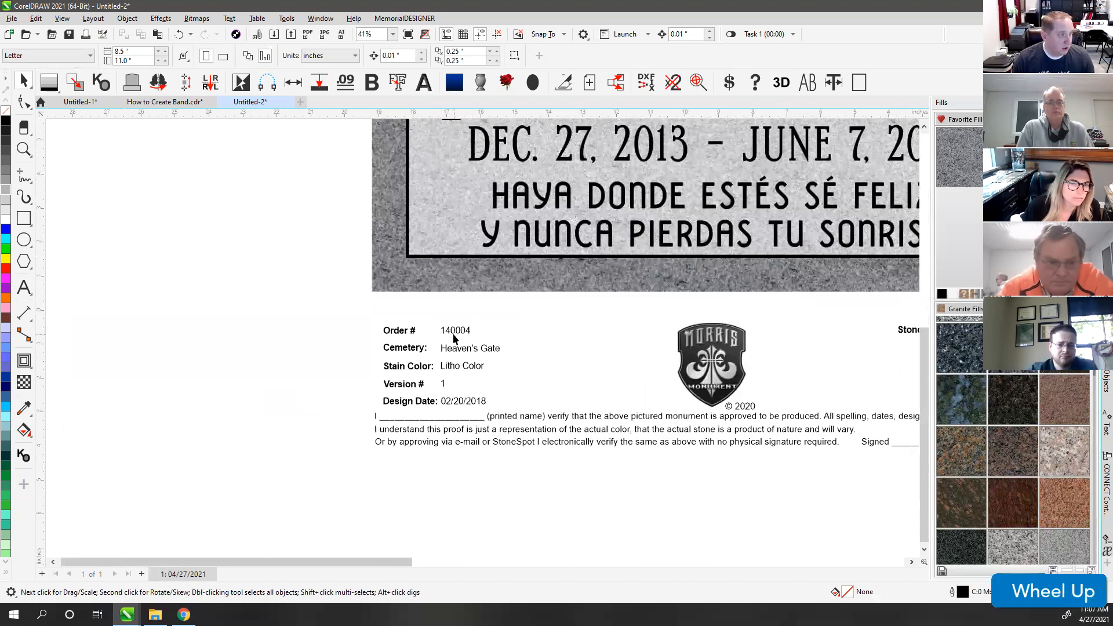
{"action": "left_click", "coordinate": [462, 346]}
{"action": "left_click", "coordinate": [461, 365], "text": "ctrl"}
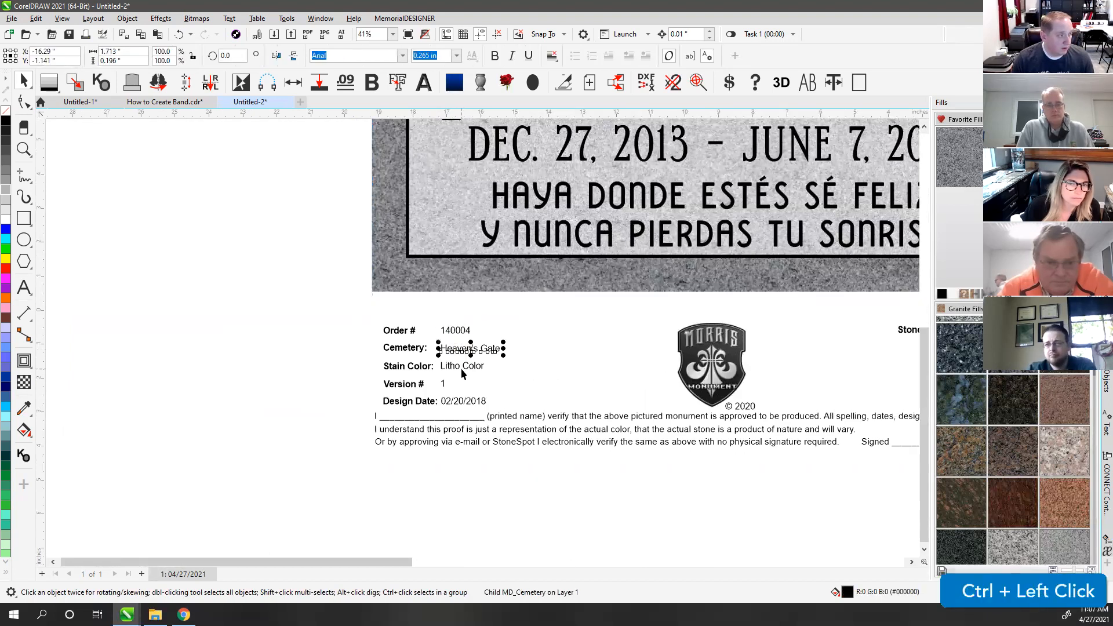
{"action": "left_click", "coordinate": [462, 403], "text": "ctrl"}
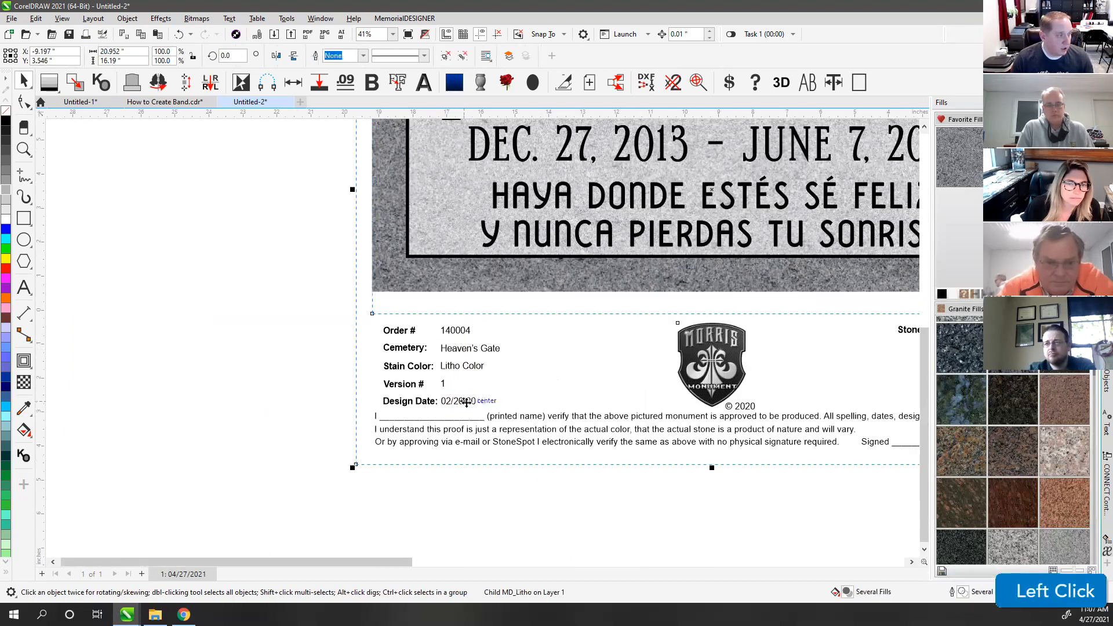
{"action": "left_click", "coordinate": [23, 287]}
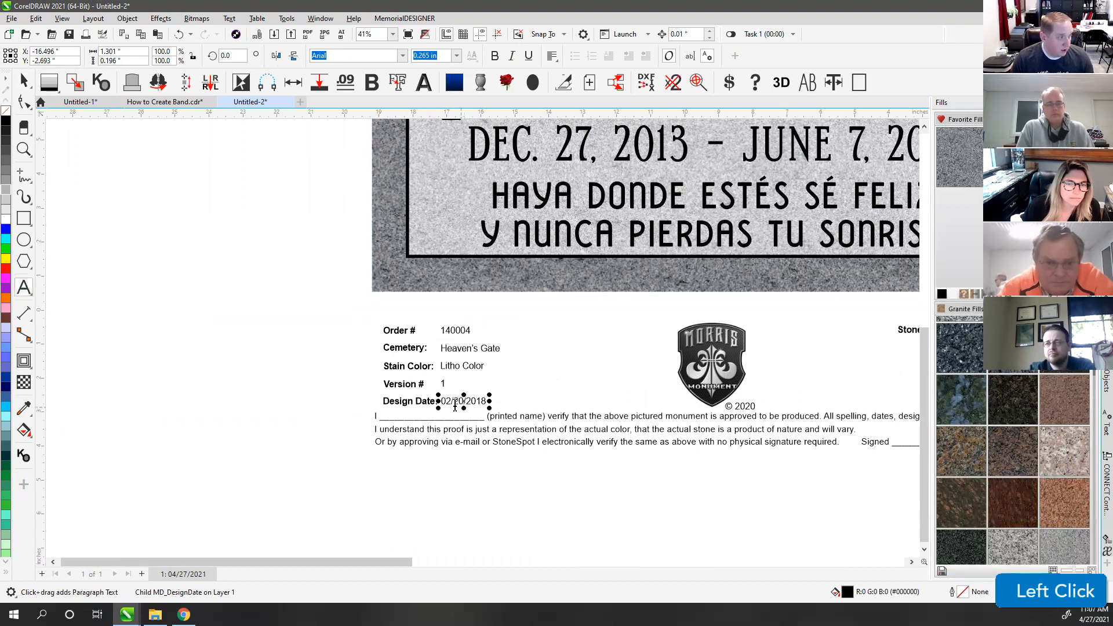
{"action": "type", "text": "04"}
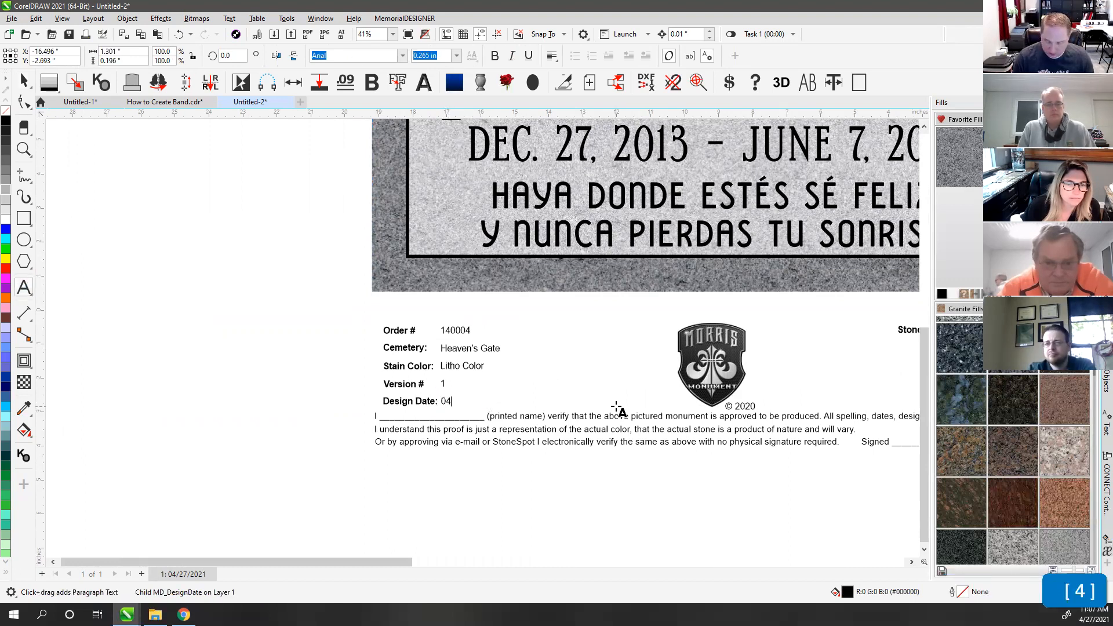
{"action": "type", "text": "/27/2021"}
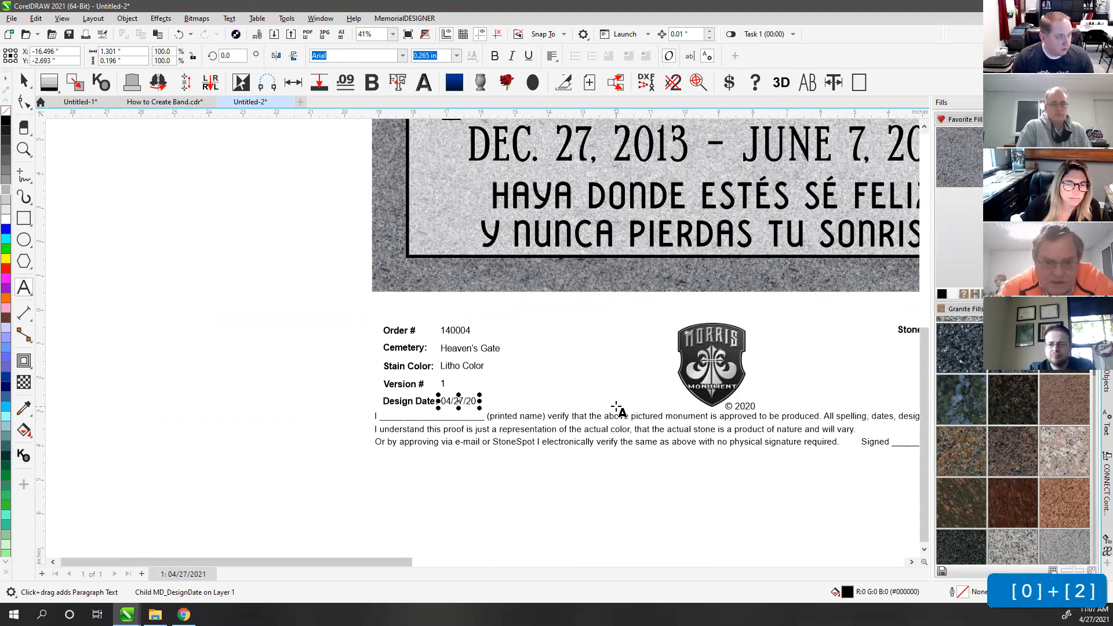
{"action": "left_click", "coordinate": [24, 80]}
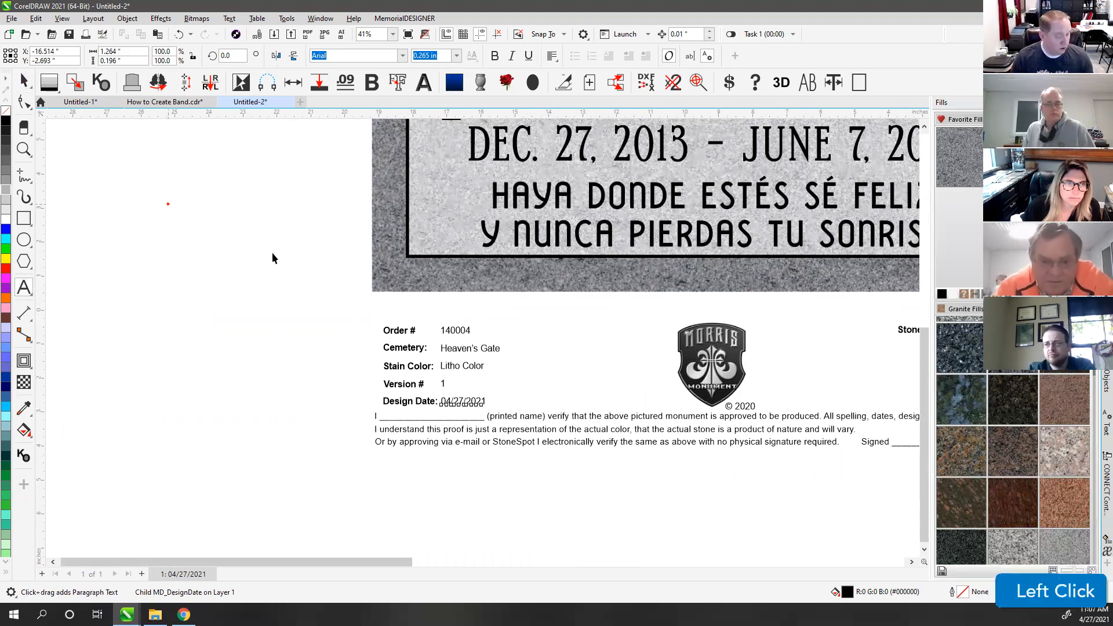
{"action": "key", "text": "F4"}
Step: Export the entire left proof sheet as a JPEG
{"action": "left_click_drag", "start_coordinate": [52, 171], "coordinate": [456, 515]}
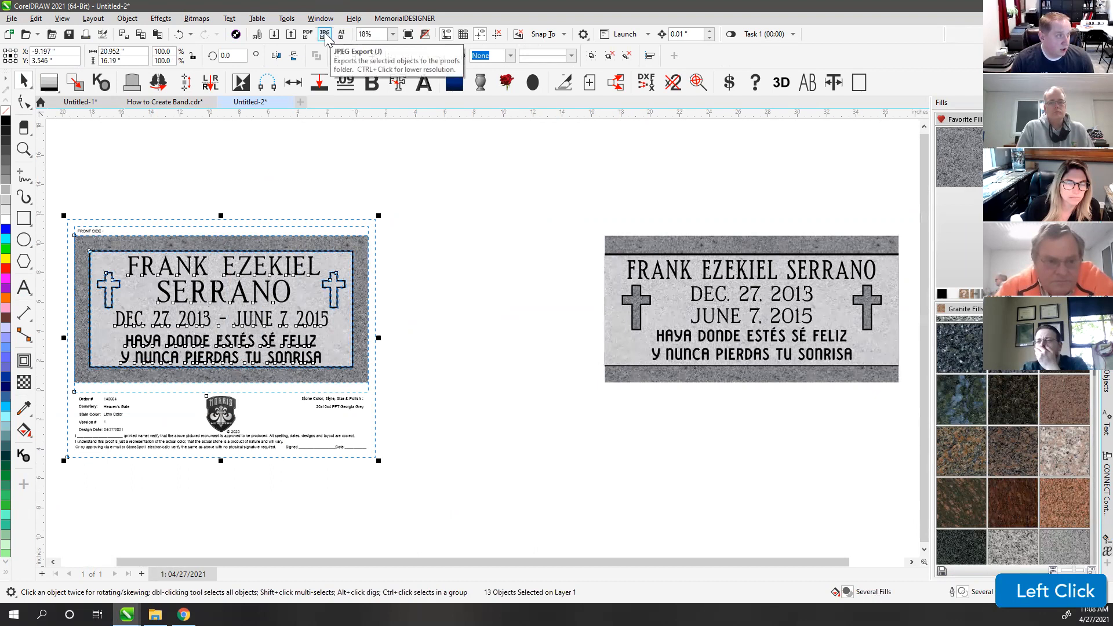
{"action": "left_click", "coordinate": [398, 167]}
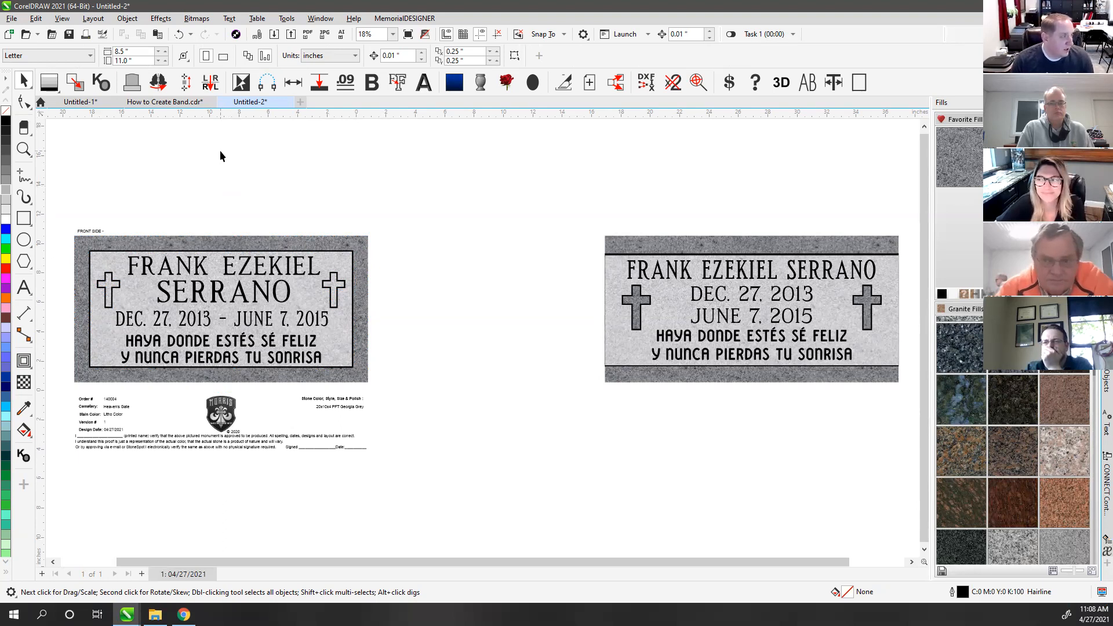
{"action": "left_click", "coordinate": [11, 18]}
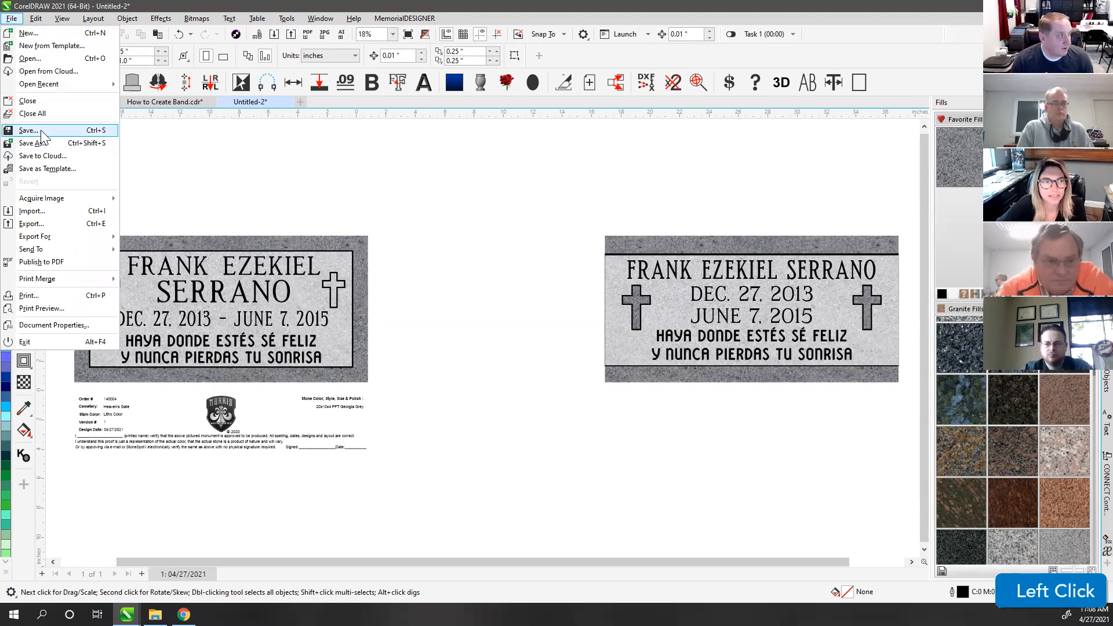
Step: Start saving the drawing and choose Documents > Current Work as the destination
{"action": "left_click", "coordinate": [26, 131]}
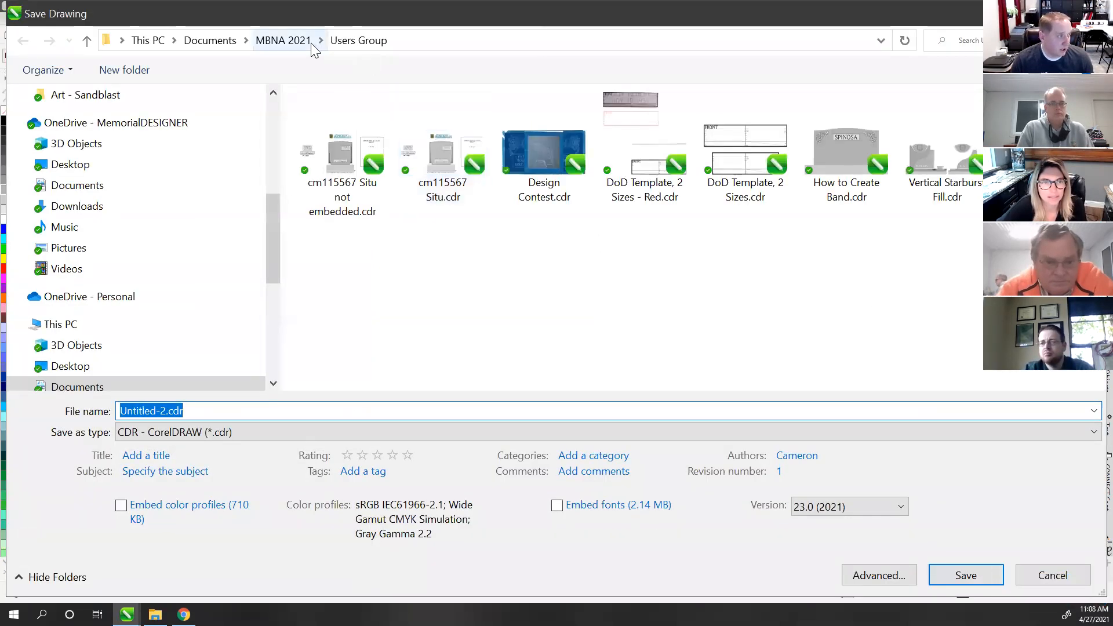
{"action": "mouse_move", "coordinate": [275, 219]}
{"action": "left_mouse_down"}
{"action": "mouse_move", "coordinate": [272, 158]}
{"action": "mouse_move", "coordinate": [279, 210]}
{"action": "left_mouse_up"}
{"action": "left_click", "coordinate": [43, 206]}
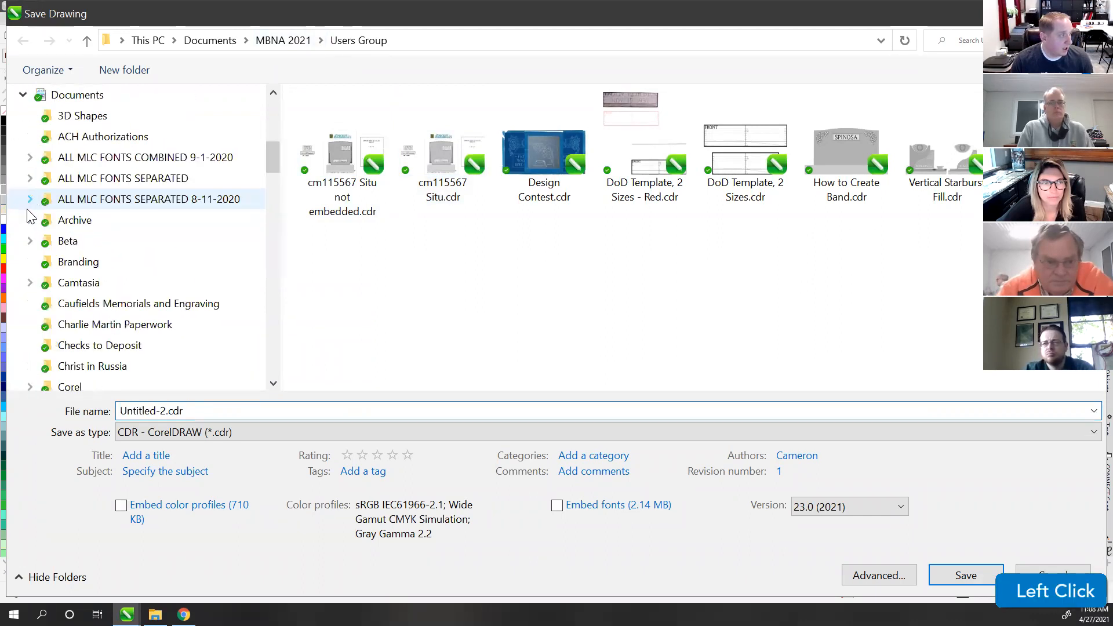
{"action": "scroll", "coordinate": [72, 261], "scroll_direction": "down", "scroll_amount": 2}
{"action": "scroll", "coordinate": [72, 266], "scroll_direction": "down", "scroll_amount": 2}
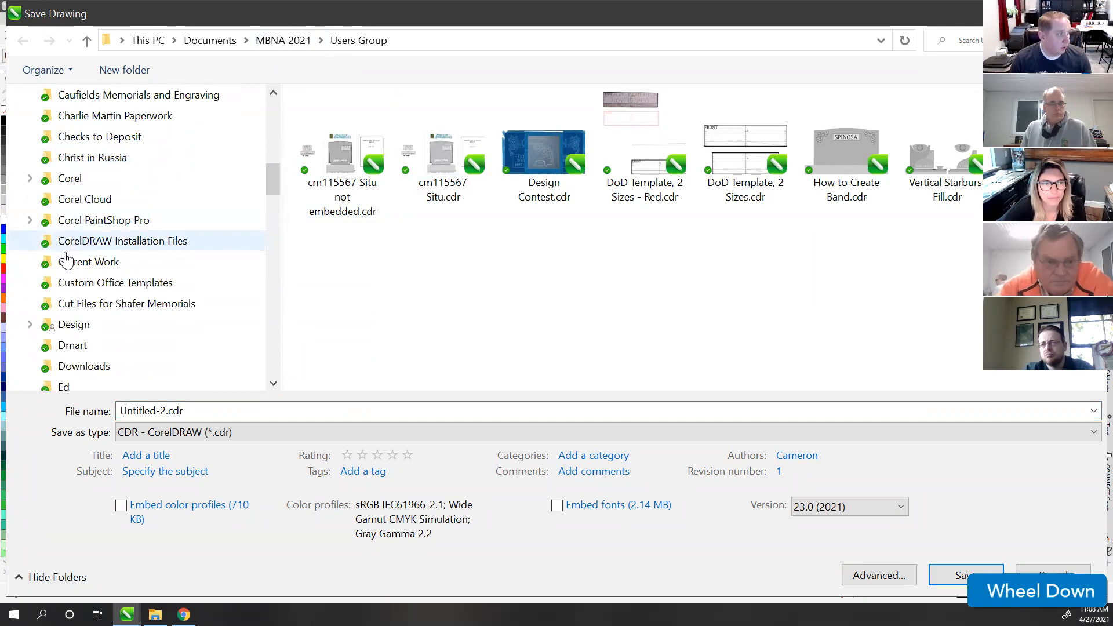
{"action": "left_click", "coordinate": [94, 264]}
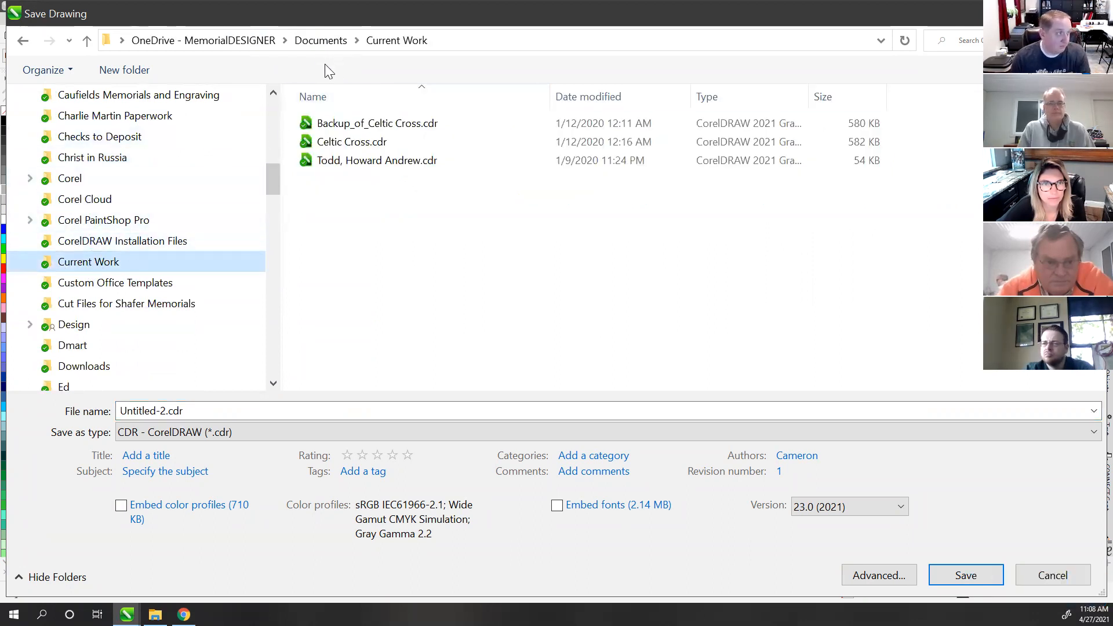
{"action": "left_click", "coordinate": [271, 178]}
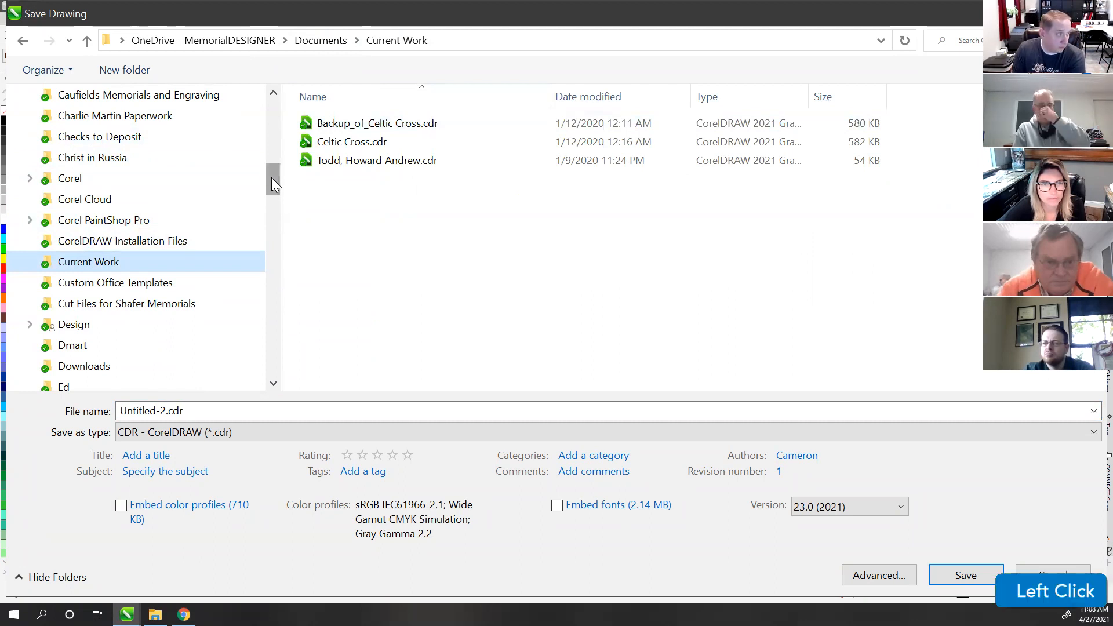
{"action": "left_click", "coordinate": [186, 413]}
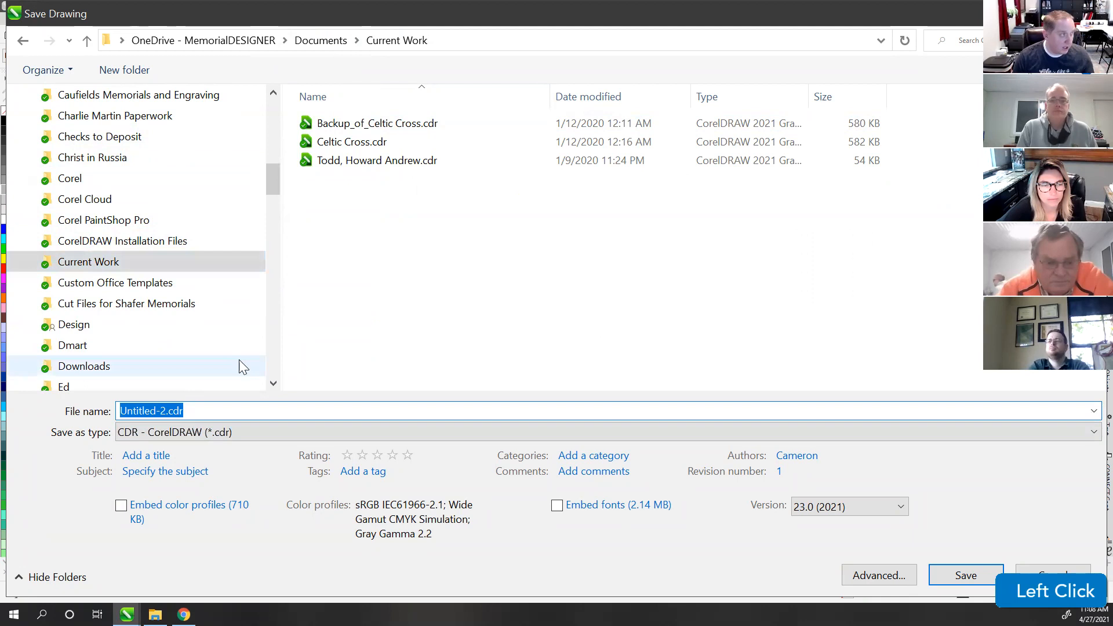
{"action": "double_click", "coordinate": [233, 12]}
{"action": "left_click_drag", "start_coordinate": [307, 14], "coordinate": [510, 67]}
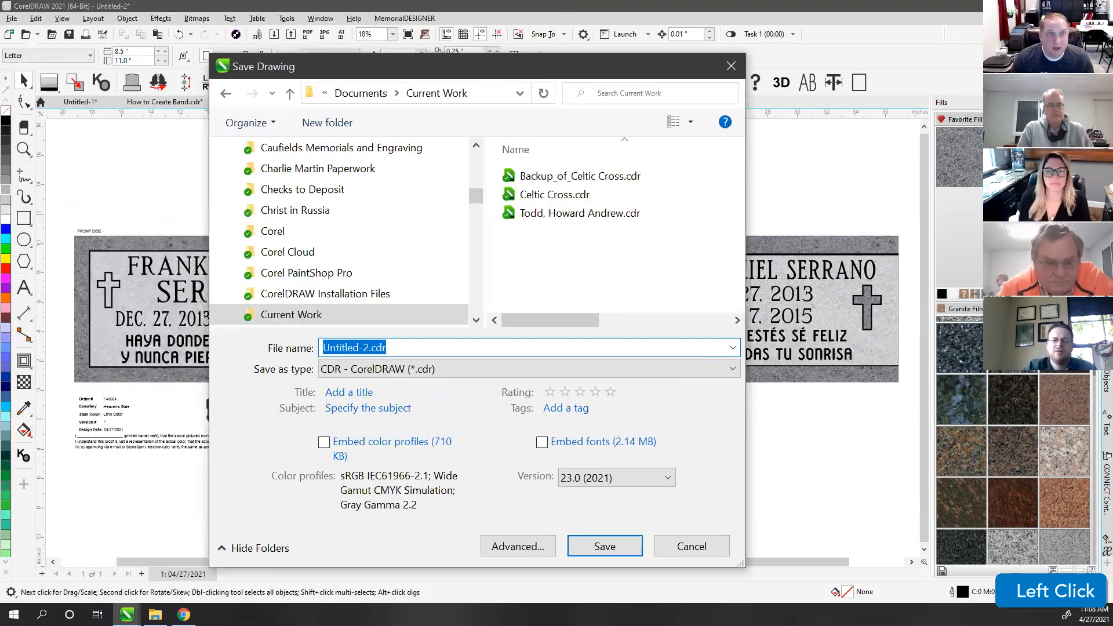
{"action": "scroll", "coordinate": [477, 311], "scroll_direction": "up", "scroll_amount": 1}
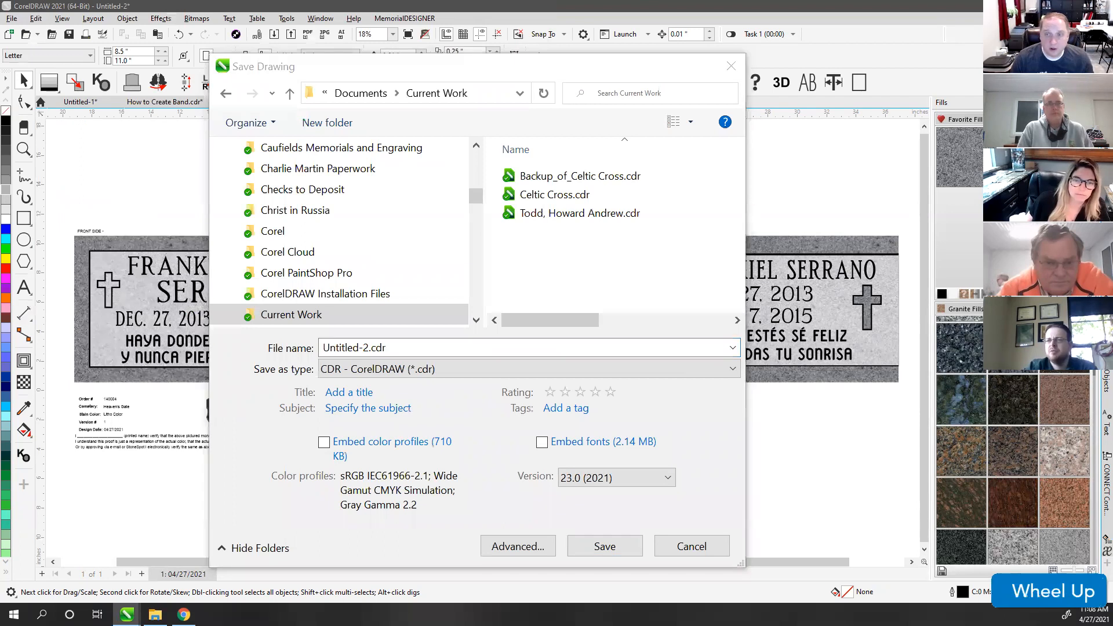
Step: Name the file with the order number and the deceased's names, and save it as CDR
{"action": "left_click", "coordinate": [419, 346]}
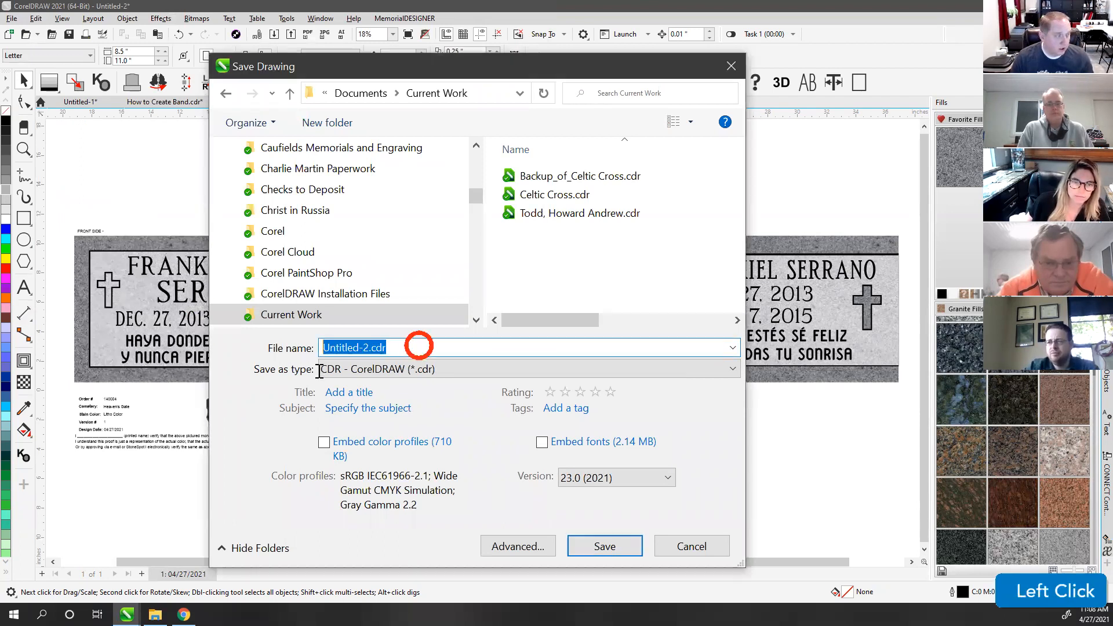
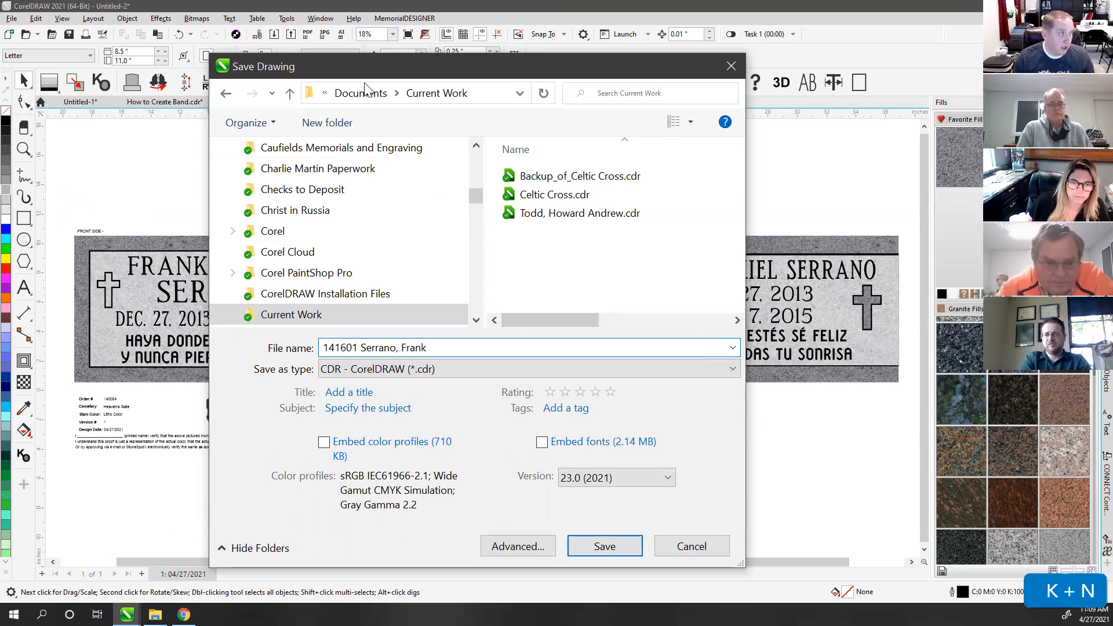
{"action": "left_click_drag", "start_coordinate": [360, 66], "coordinate": [582, 62]}
{"action": "type", "text": "Ezekiel"}
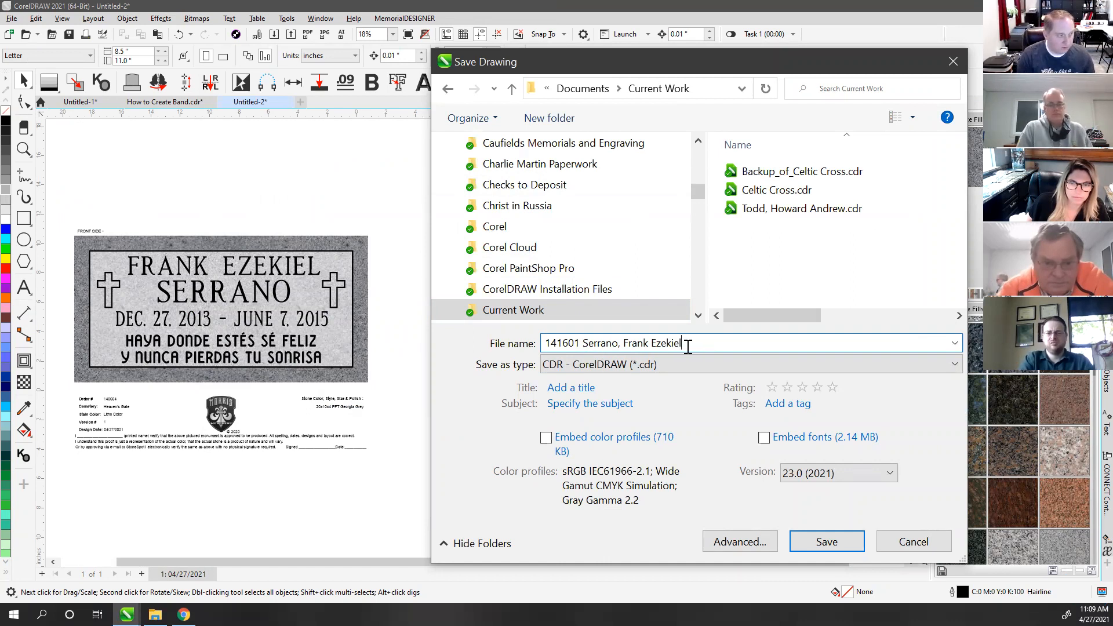
{"action": "type", "text": "and Bobbie"}
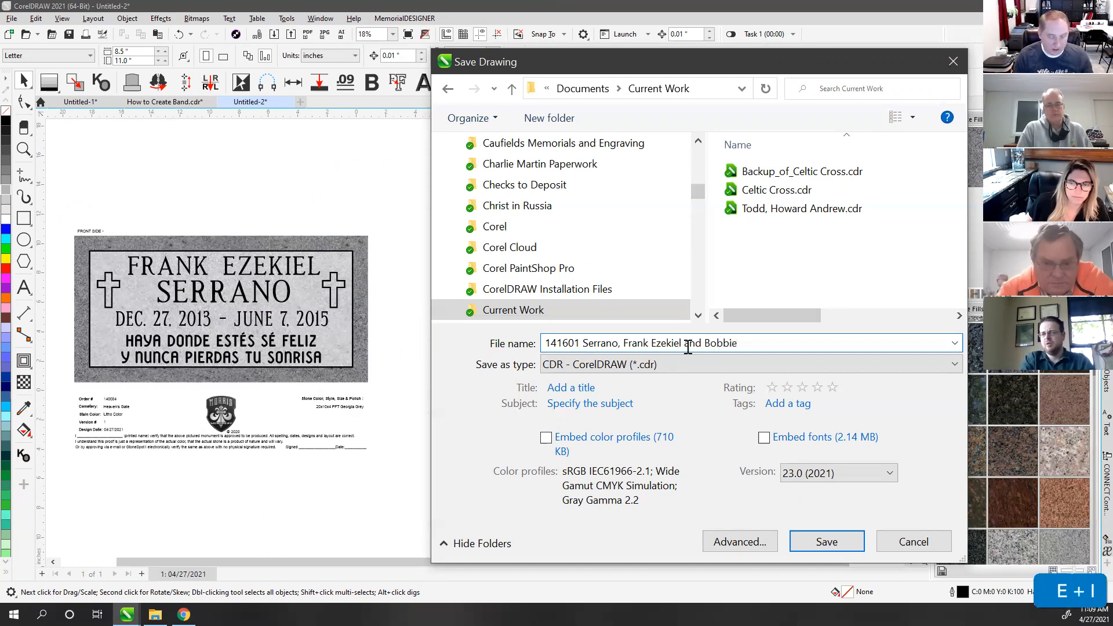
{"action": "key", "text": "BackSpace"}
{"action": "key", "text": "BackSpace"}
{"action": "key", "text": "BackSpace"}
{"action": "key", "text": "BackSpace"}
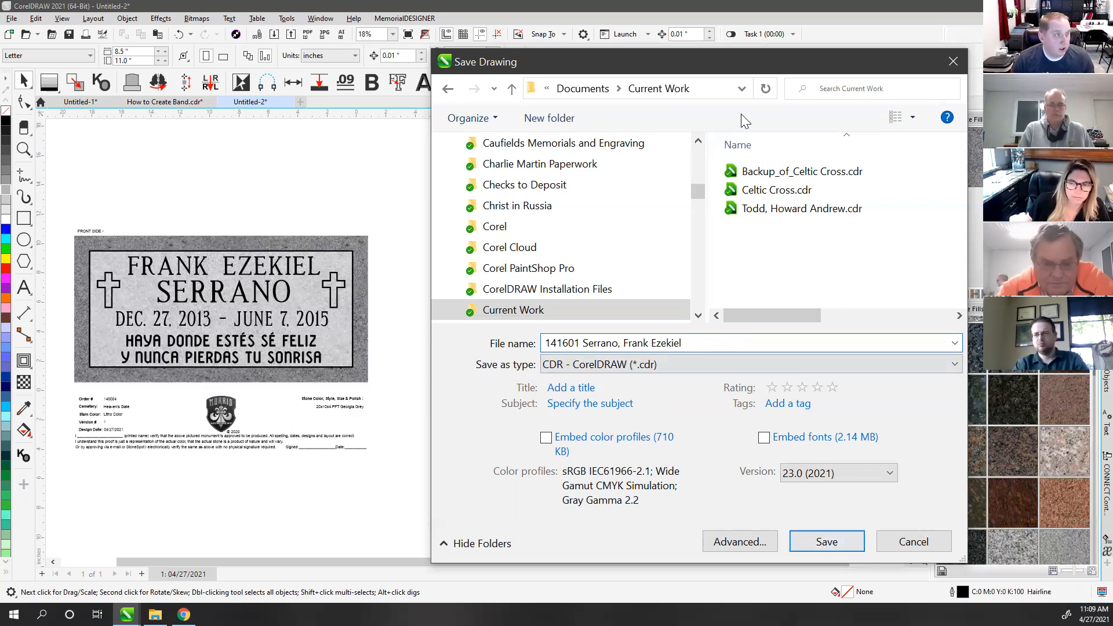
{"action": "left_click", "coordinate": [827, 541]}
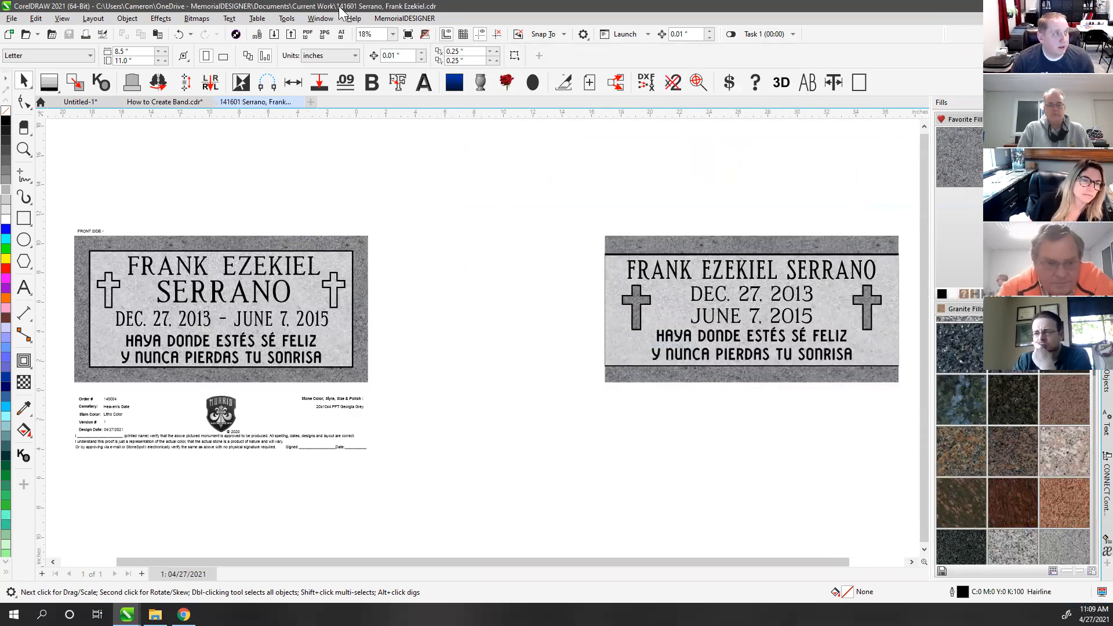
Step: Export the left proof sheet as a JPEG
{"action": "left_click", "coordinate": [250, 186]}
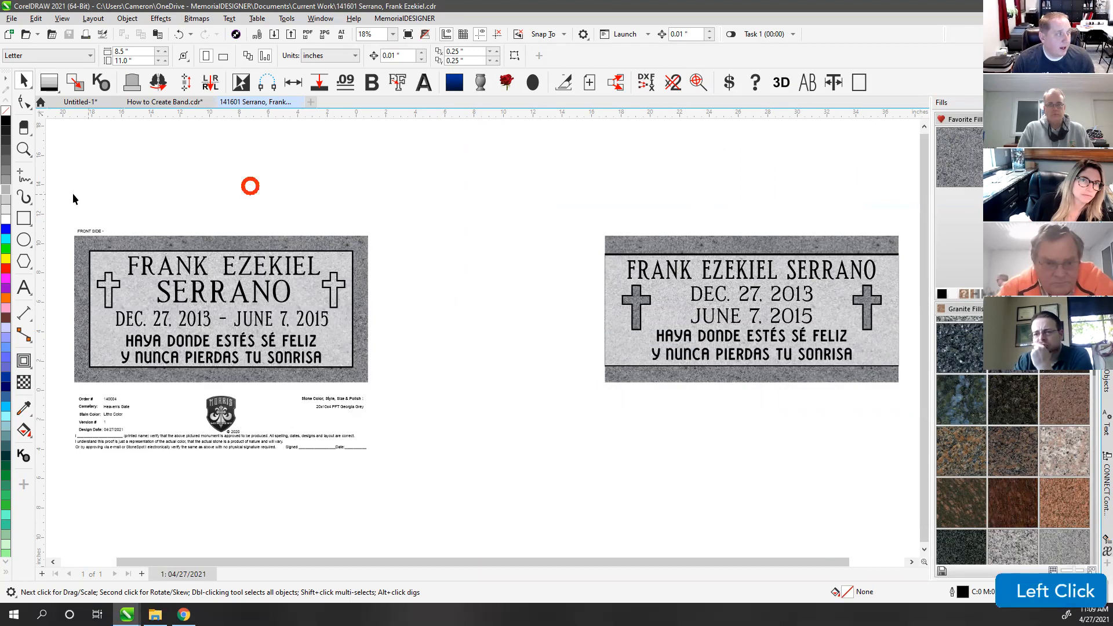
{"action": "left_click_drag", "start_coordinate": [448, 494], "coordinate": [448, 495]}
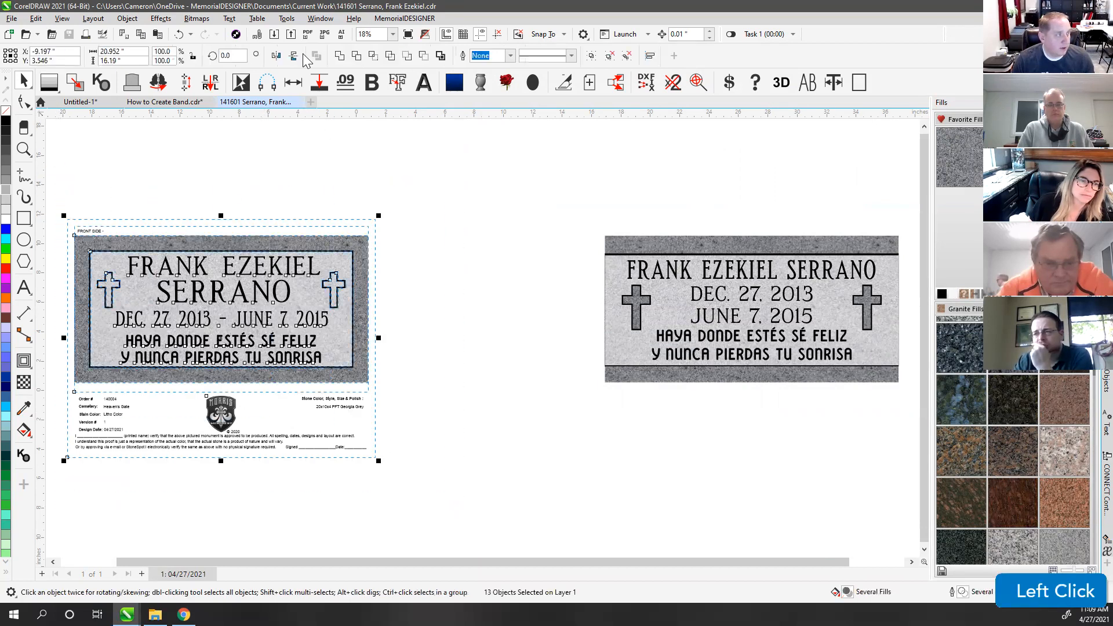
{"action": "left_click", "coordinate": [322, 35]}
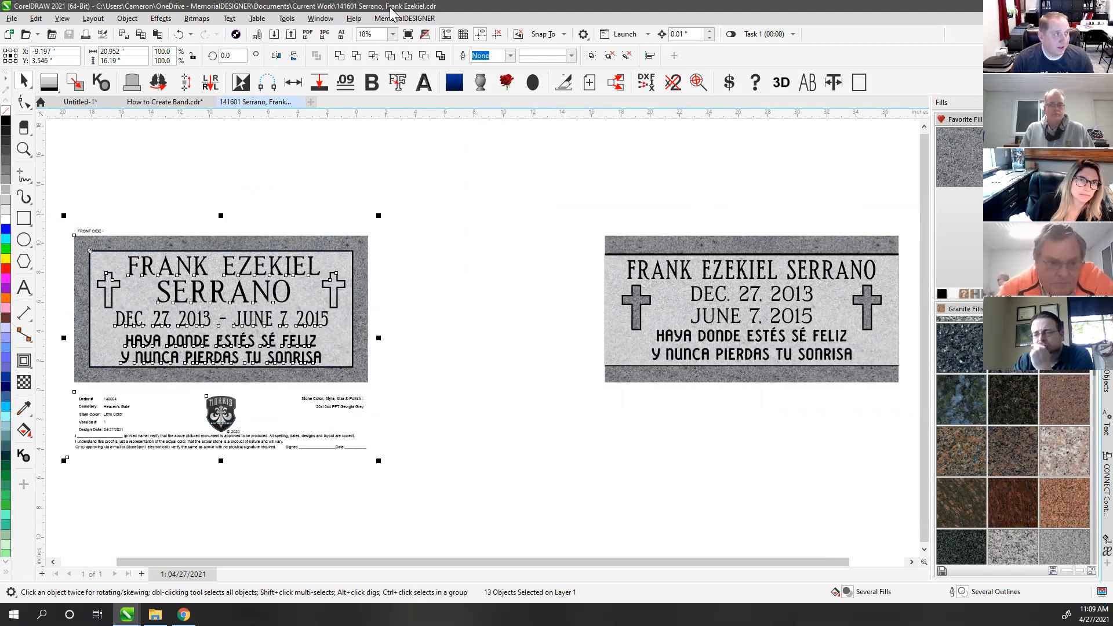
{"action": "left_click", "coordinate": [559, 203]}
Step: Move the proof layout over to the right plaque and select the whole right proof sheet
{"action": "scroll", "coordinate": [482, 335], "scroll_direction": "down", "scroll_amount": 2}
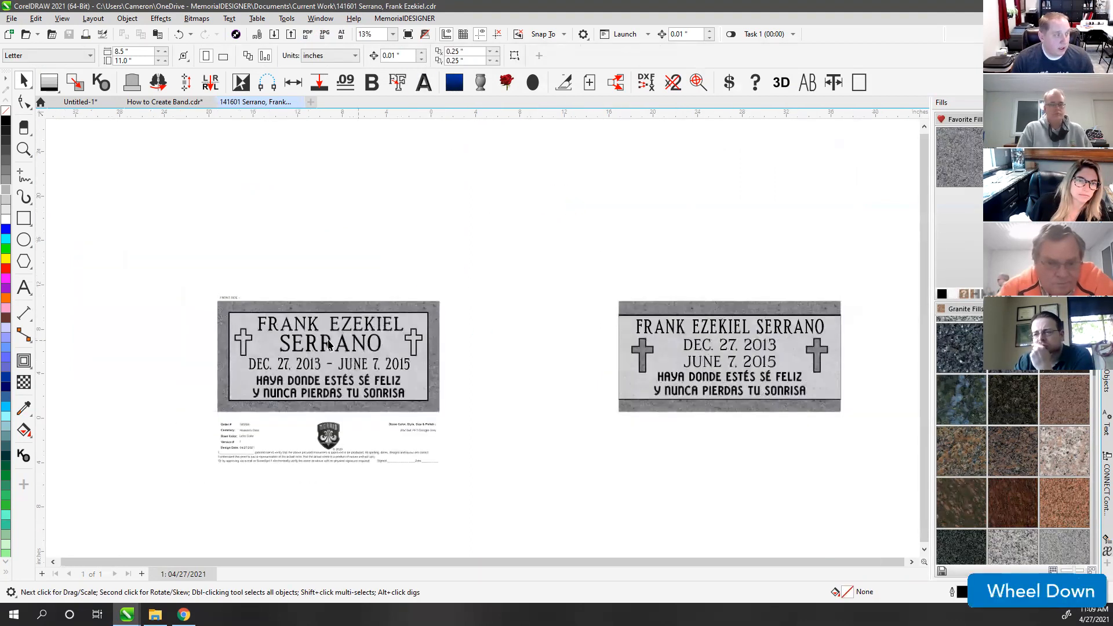
{"action": "left_click", "coordinate": [229, 306]}
{"action": "left_click_drag", "start_coordinate": [231, 307], "coordinate": [619, 303]}
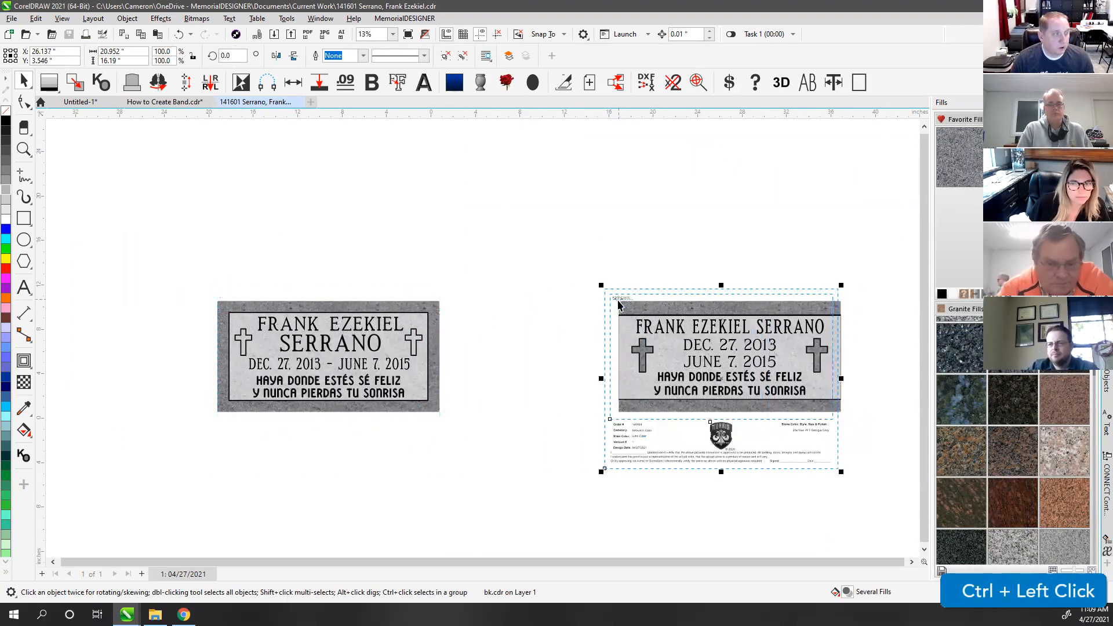
{"action": "left_click", "coordinate": [646, 306], "text": "ctrl"}
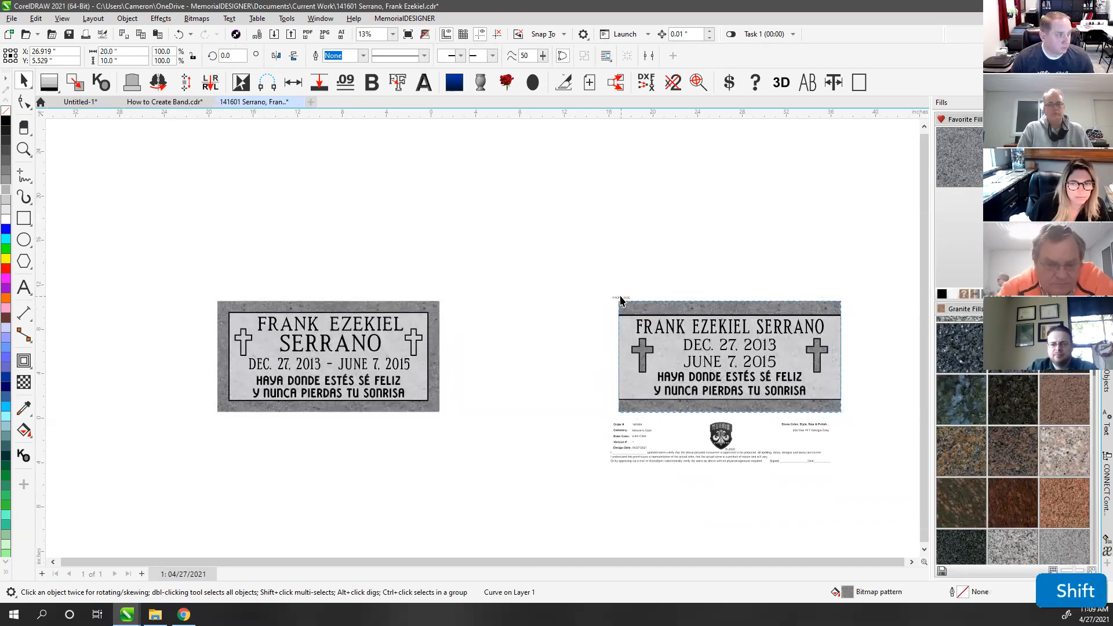
{"action": "left_click", "coordinate": [621, 300], "text": "shift"}
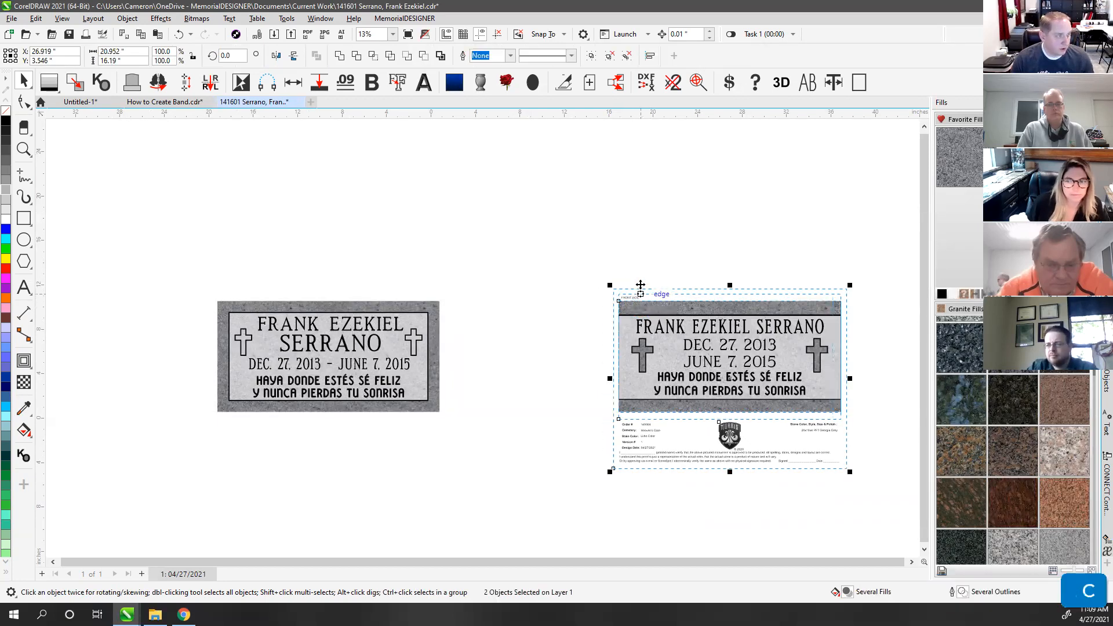
{"action": "left_click", "coordinate": [634, 261]}
{"action": "left_click_drag", "start_coordinate": [551, 220], "coordinate": [854, 538]}
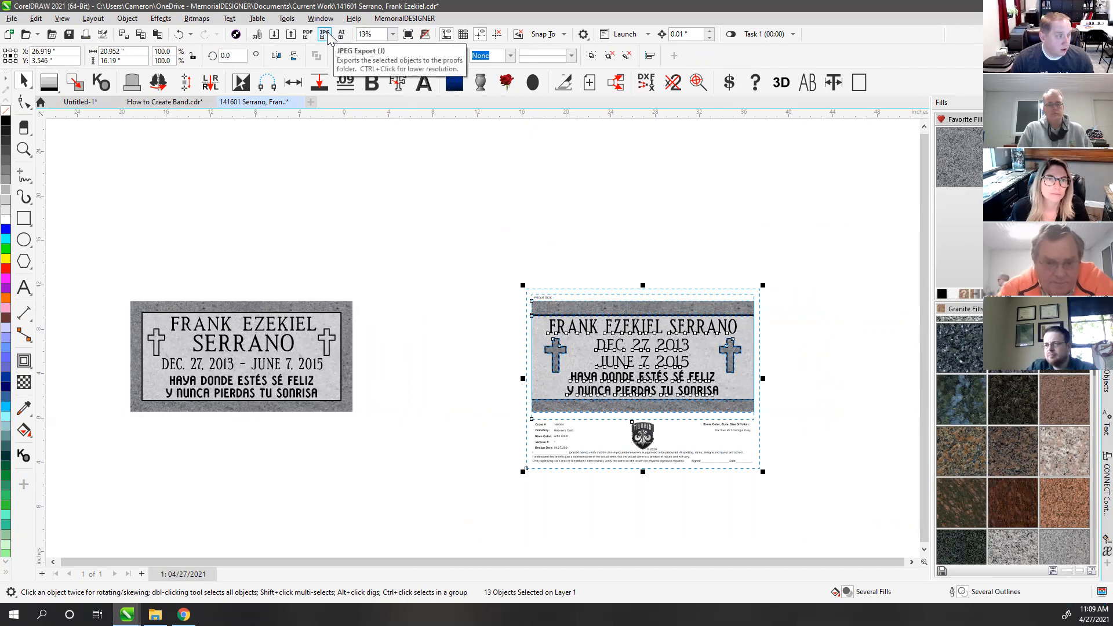
Step: Change the right proof's Version # value to 2
{"action": "left_click", "coordinate": [474, 231]}
{"action": "left_click_drag", "start_coordinate": [672, 433], "coordinate": [820, 517]}
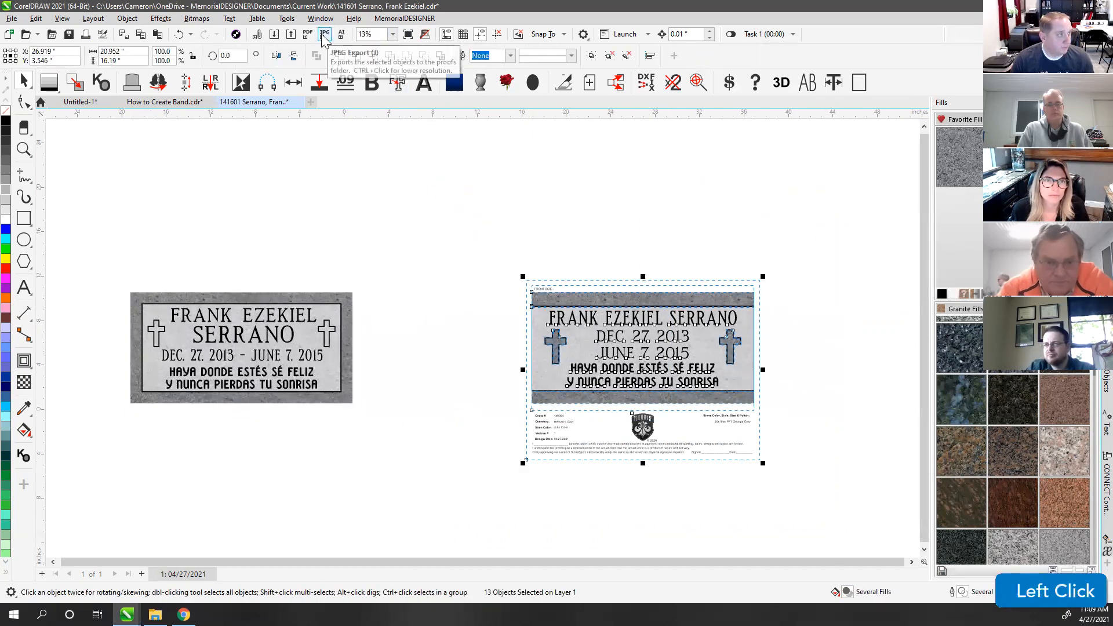
{"action": "scroll", "coordinate": [551, 449], "scroll_direction": "up", "scroll_amount": 4}
{"action": "left_click", "coordinate": [383, 357]}
{"action": "left_click", "coordinate": [554, 356]}
{"action": "left_click", "coordinate": [554, 357], "text": "ctrl"}
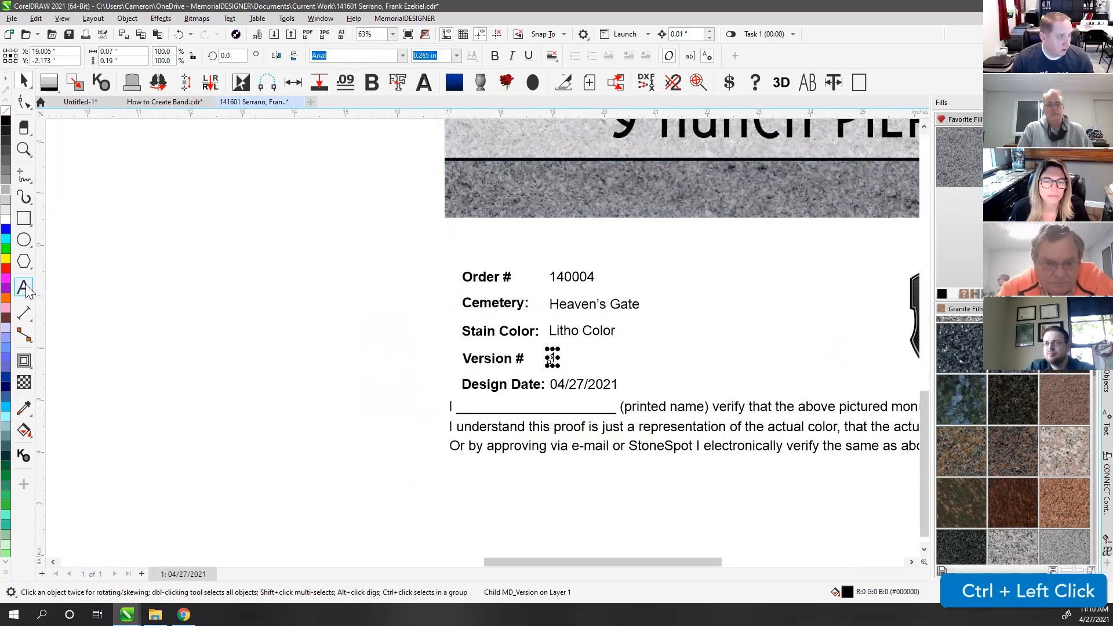
{"action": "left_click", "coordinate": [24, 287]}
{"action": "type", "text": "2"}
{"action": "left_click", "coordinate": [22, 83]}
{"action": "left_click", "coordinate": [193, 281]}
Step: Export the whole right proof sheet as a JPEG, then open Documents in File Explorer
{"action": "key", "text": "F4"}
{"action": "left_click_drag", "start_coordinate": [522, 174], "coordinate": [868, 524]}
{"action": "left_click", "coordinate": [324, 36]}
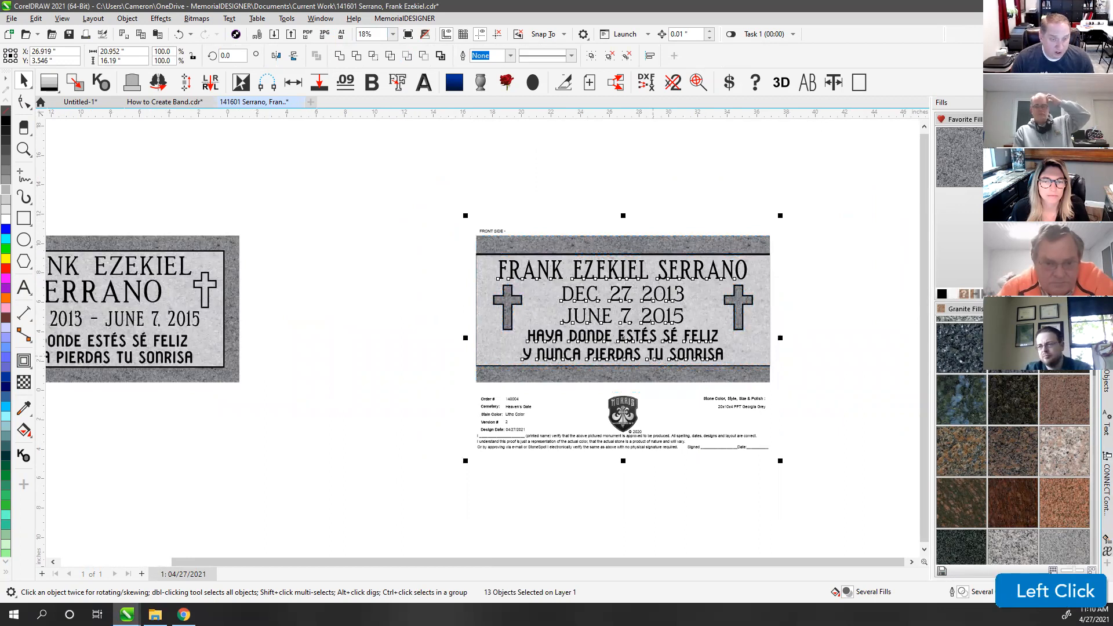
{"action": "key", "text": "alt+Tab"}
{"action": "left_click", "coordinate": [62, 148]}
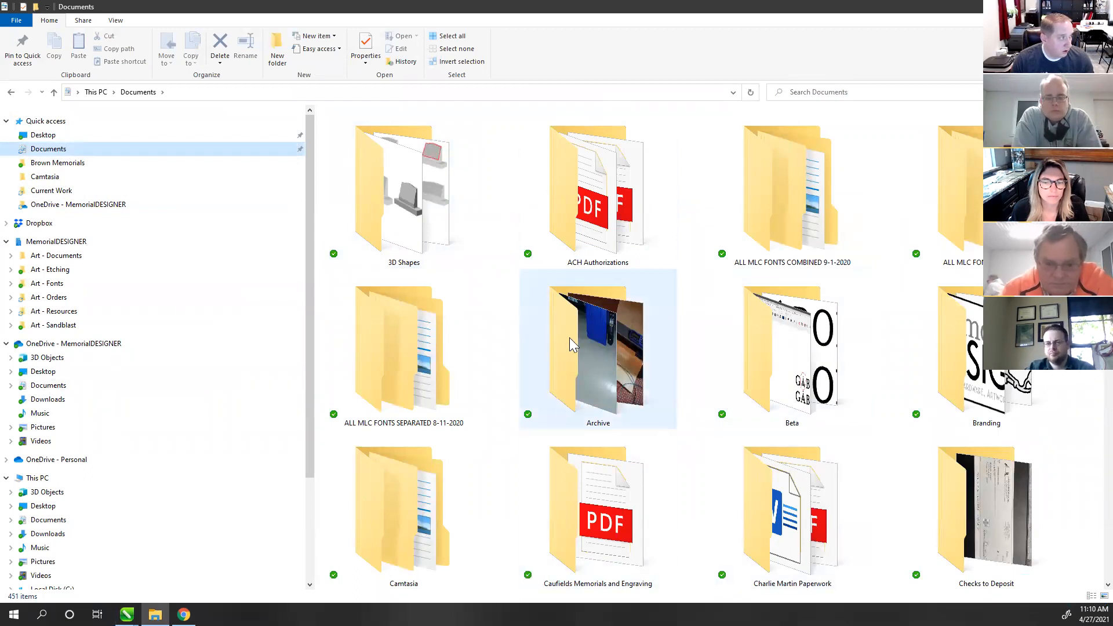
Step: Pin MemorialDESIGNER's Proofs folder to Quick access, open it, and select both new proof JPEGs
{"action": "scroll", "coordinate": [590, 329], "scroll_direction": "down", "scroll_amount": 10}
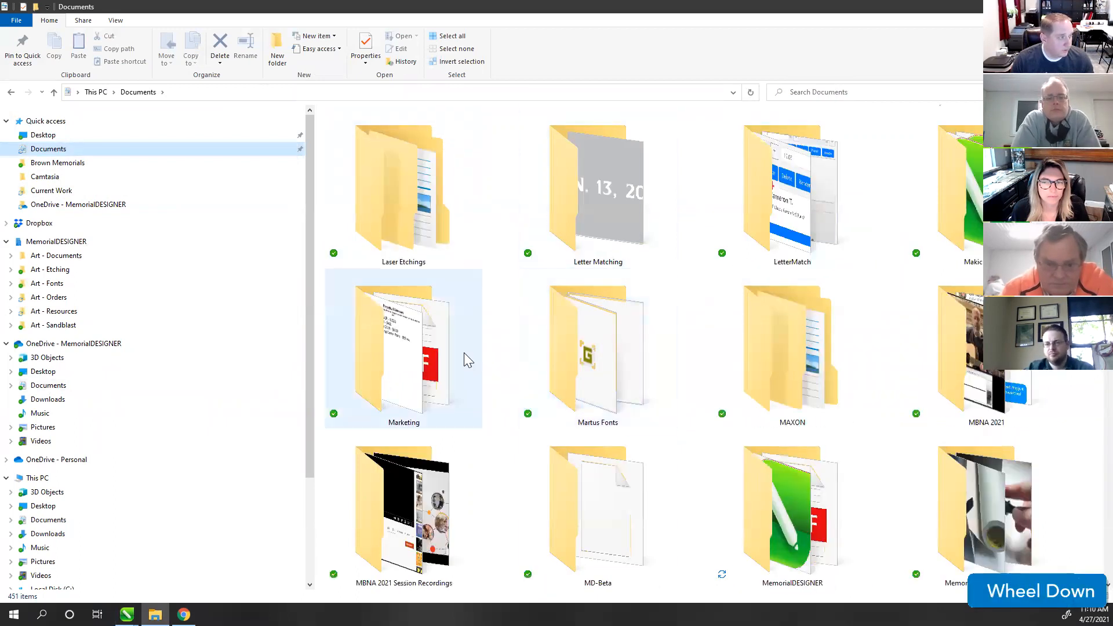
{"action": "left_click", "coordinate": [780, 515]}
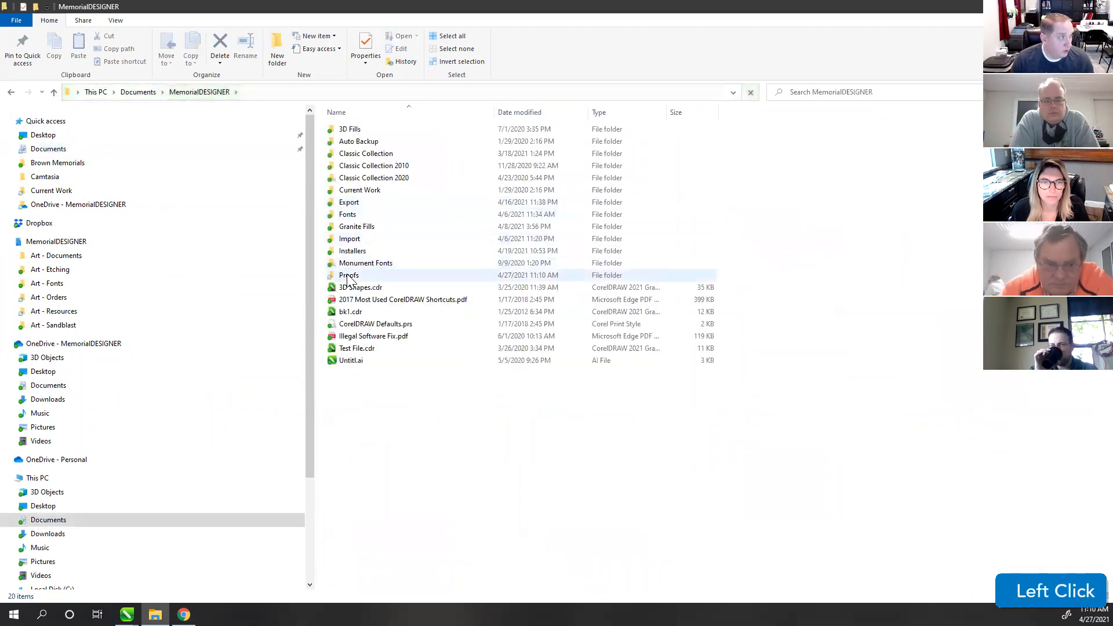
{"action": "left_click", "coordinate": [354, 278]}
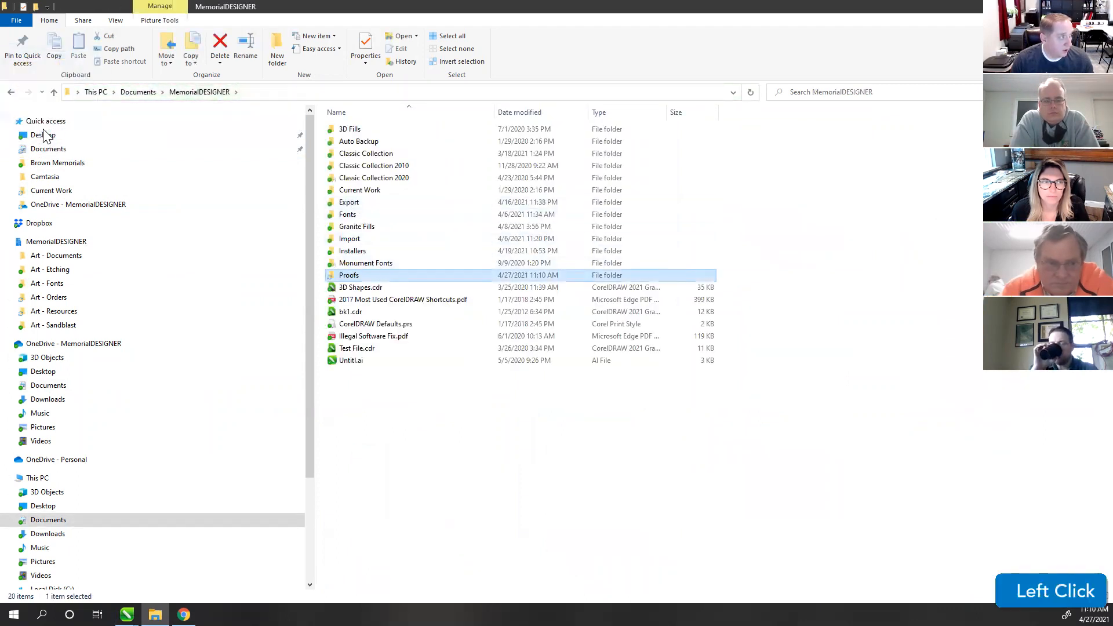
{"action": "left_click_drag", "start_coordinate": [44, 135], "coordinate": [45, 133]}
{"action": "left_click", "coordinate": [43, 136]}
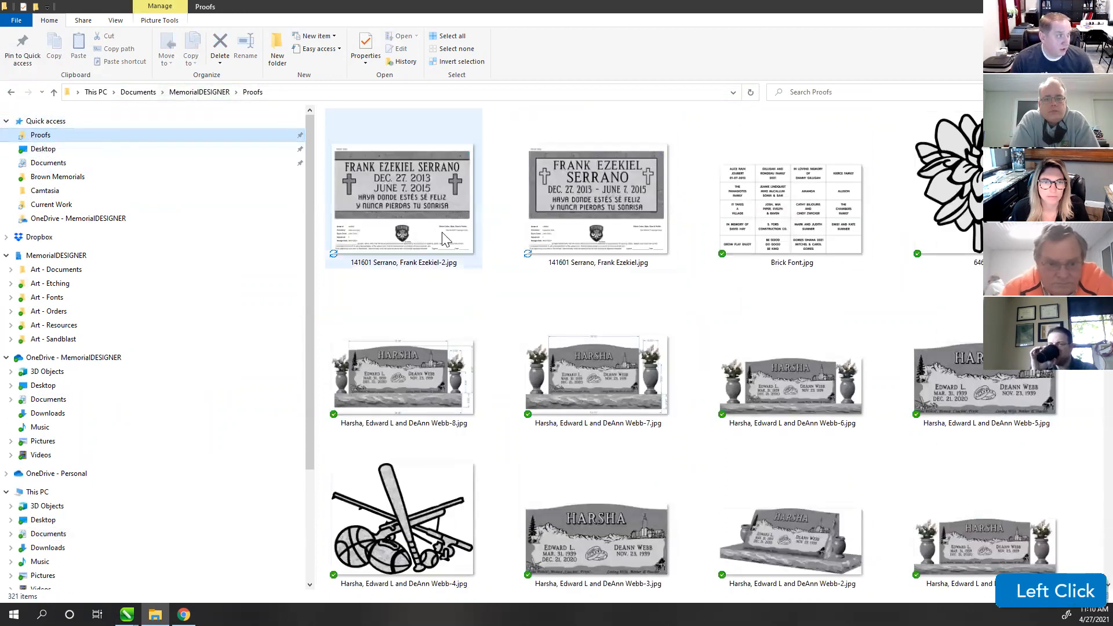
{"action": "left_click", "coordinate": [612, 234]}
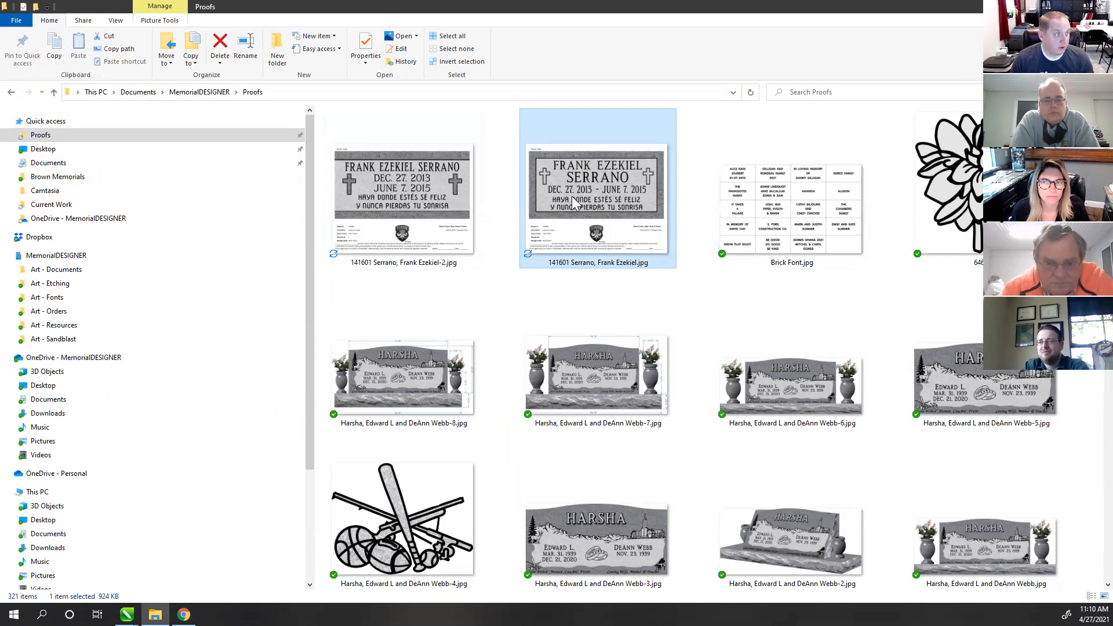
{"action": "left_click", "coordinate": [416, 231], "text": "shift"}
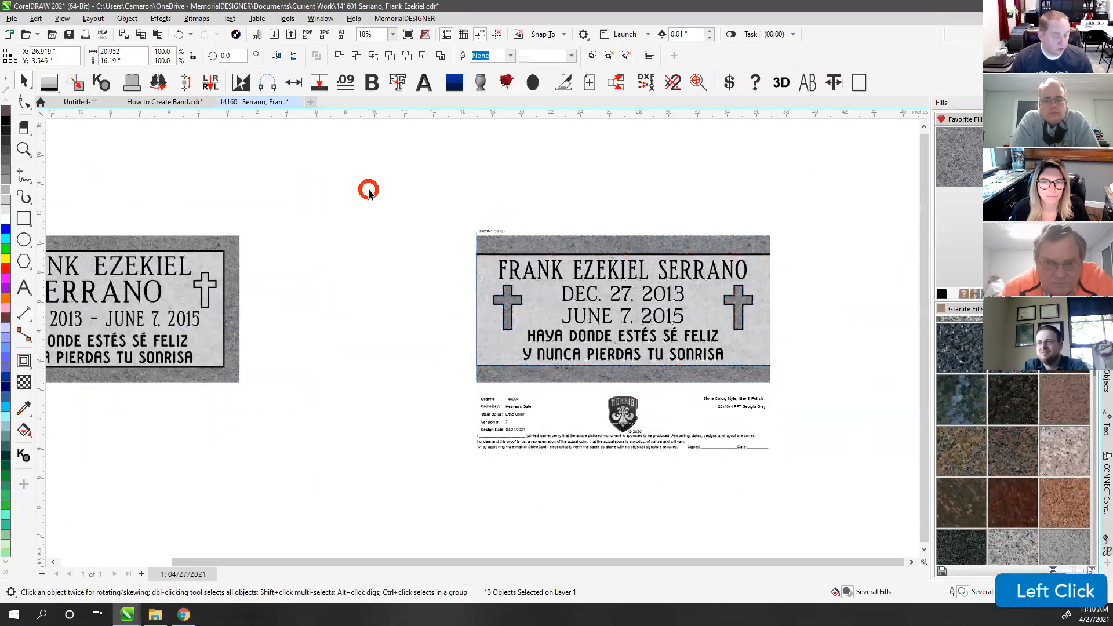
{"action": "left_click", "coordinate": [367, 186]}
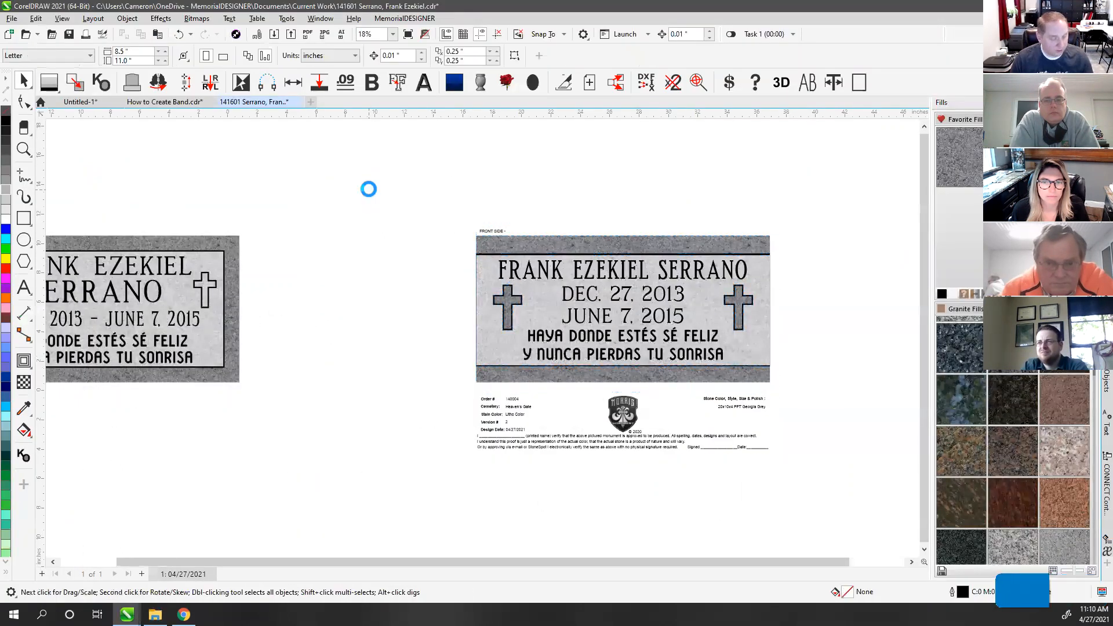
Step: Drag the right proof layout left so it sits next to the first plaque, then fit all in view
{"action": "key", "text": "F4"}
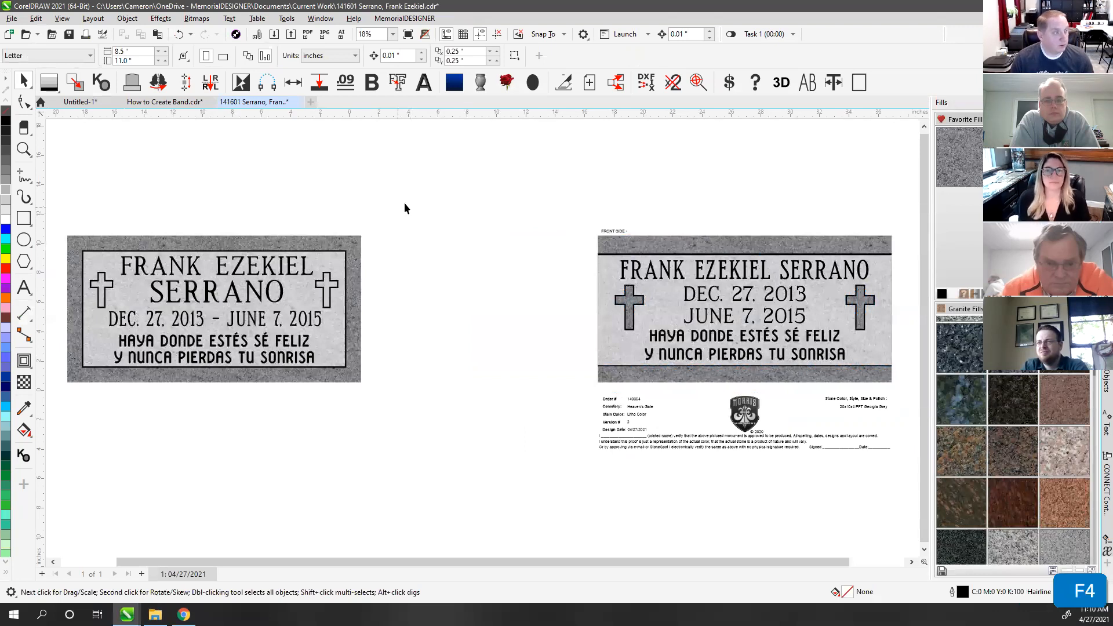
{"action": "left_click", "coordinate": [452, 180]}
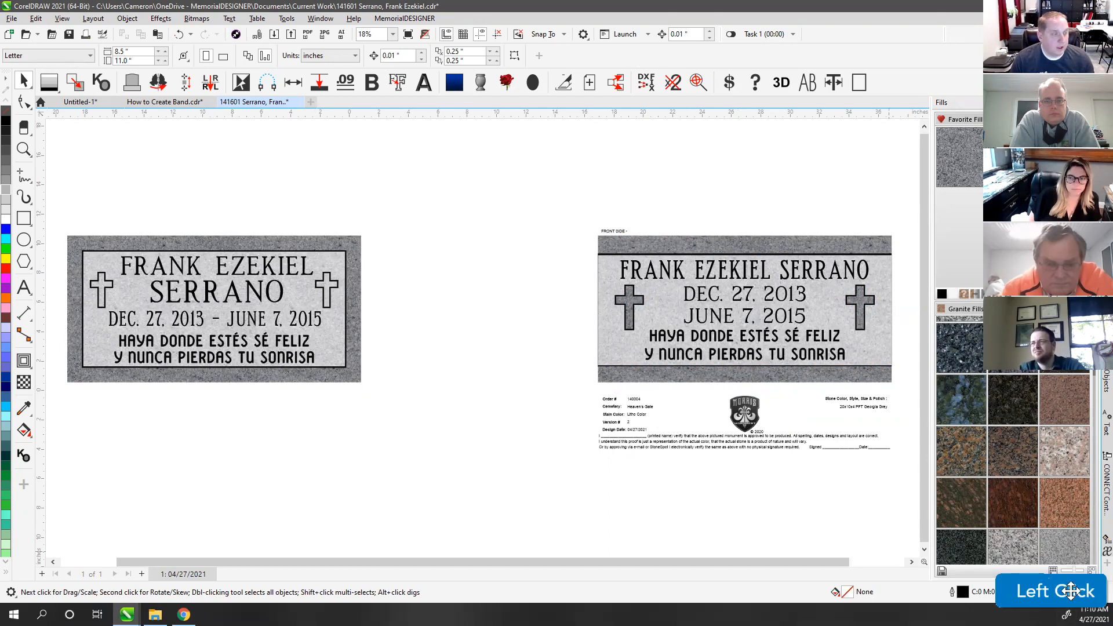
{"action": "left_click_drag", "start_coordinate": [509, 181], "coordinate": [878, 502]}
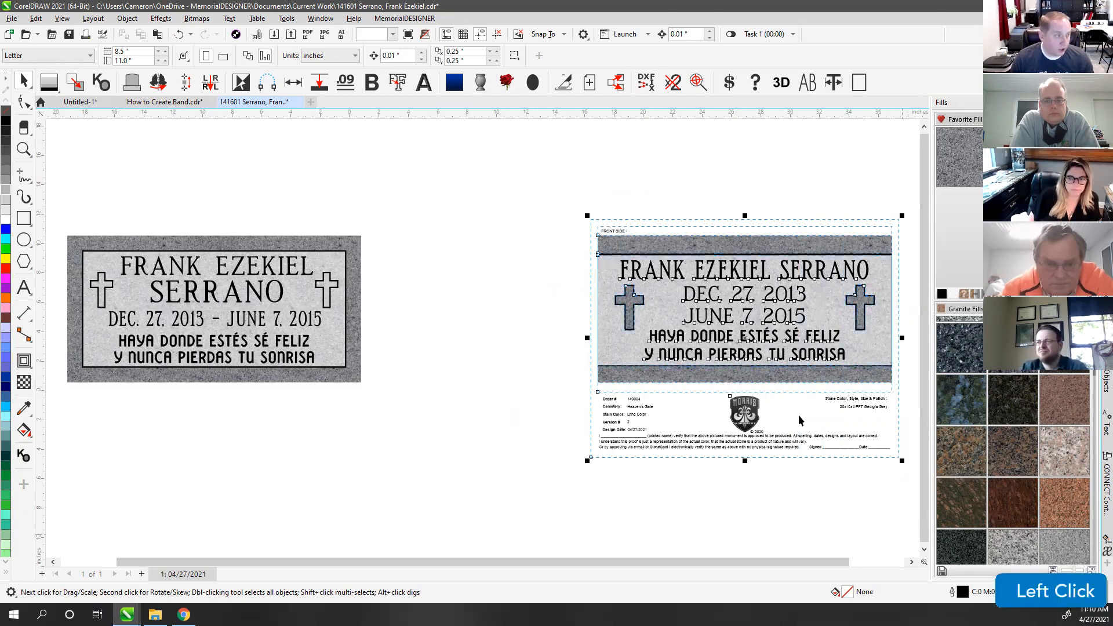
{"action": "left_click_drag", "start_coordinate": [652, 315], "coordinate": [442, 315]}
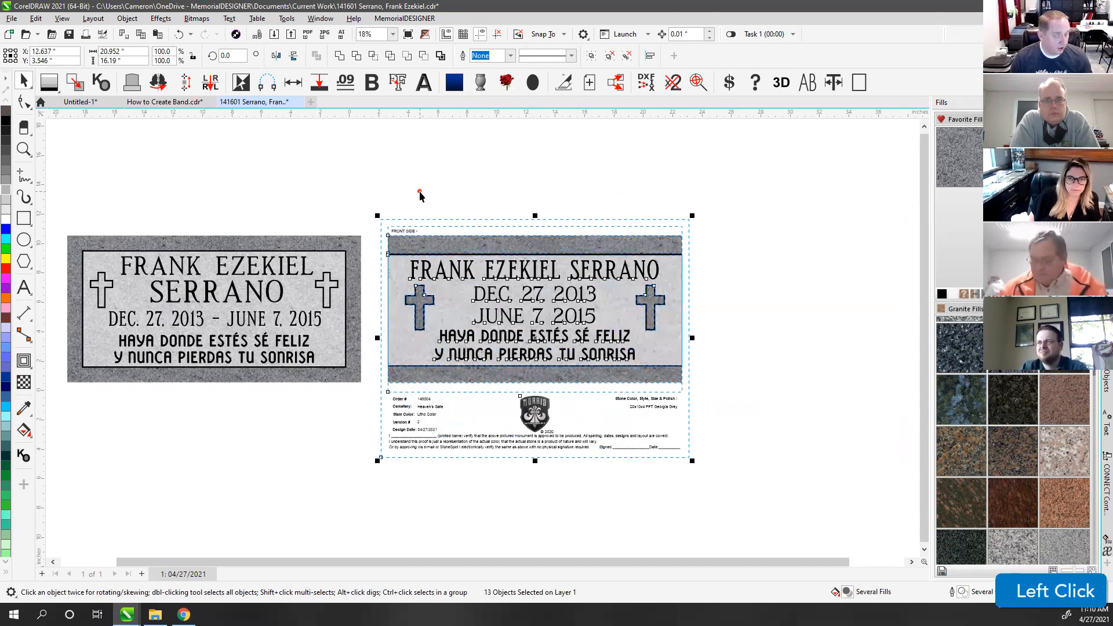
{"action": "left_click", "coordinate": [419, 190]}
{"action": "key", "text": "F4"}
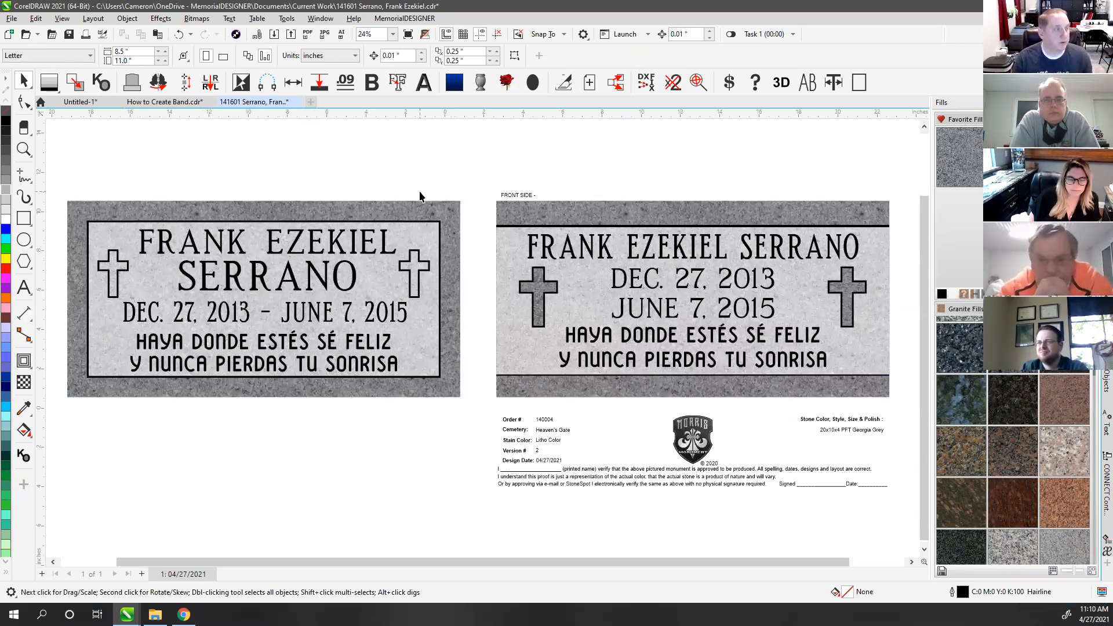
{"action": "left_click", "coordinate": [466, 170]}
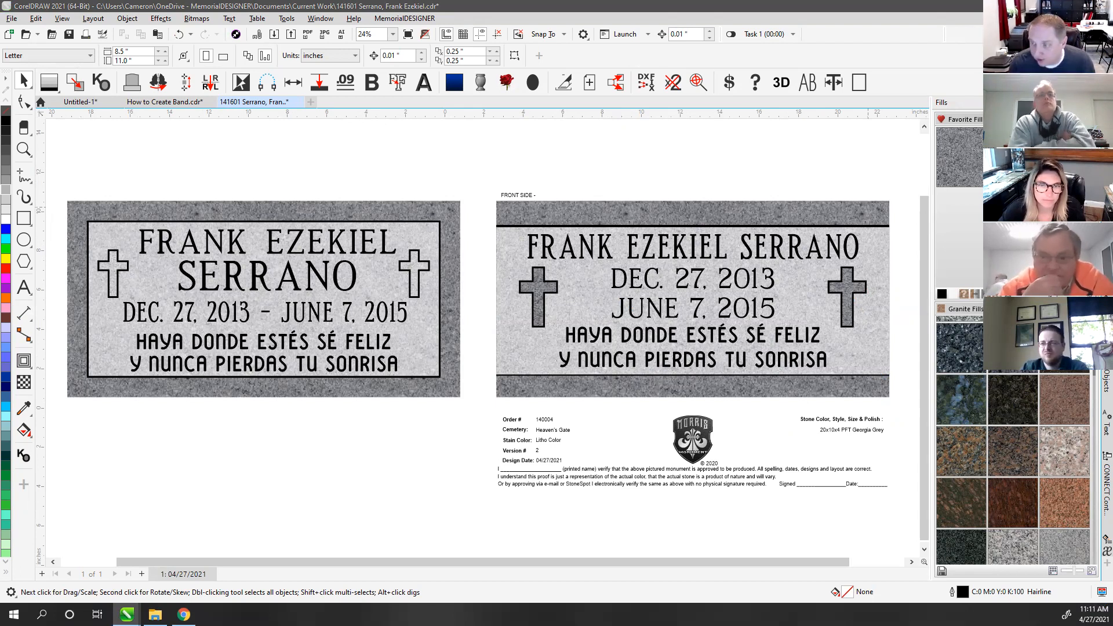
{"action": "left_click", "coordinate": [570, 248]}
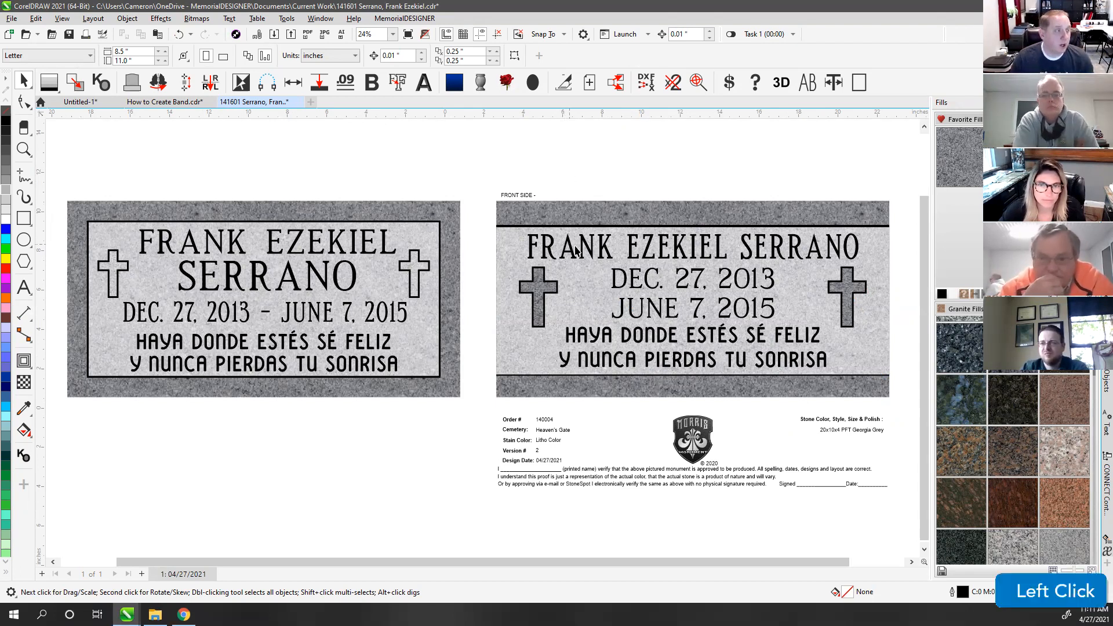
{"action": "left_click", "coordinate": [616, 282]}
{"action": "left_click", "coordinate": [624, 318]}
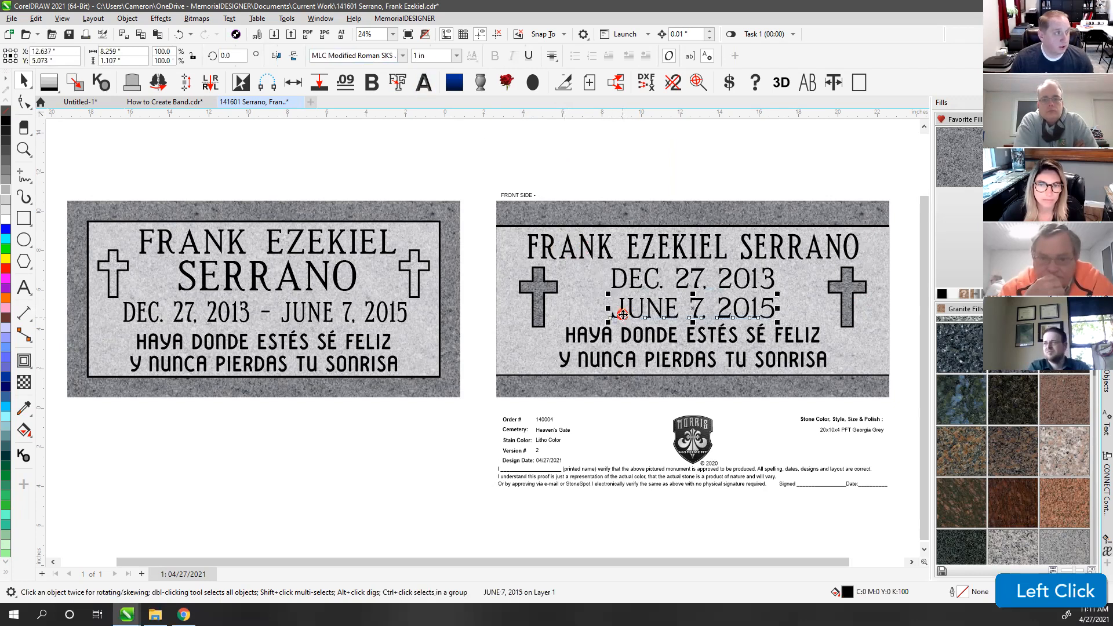
{"action": "left_click", "coordinate": [626, 339]}
{"action": "left_click", "coordinate": [626, 361]}
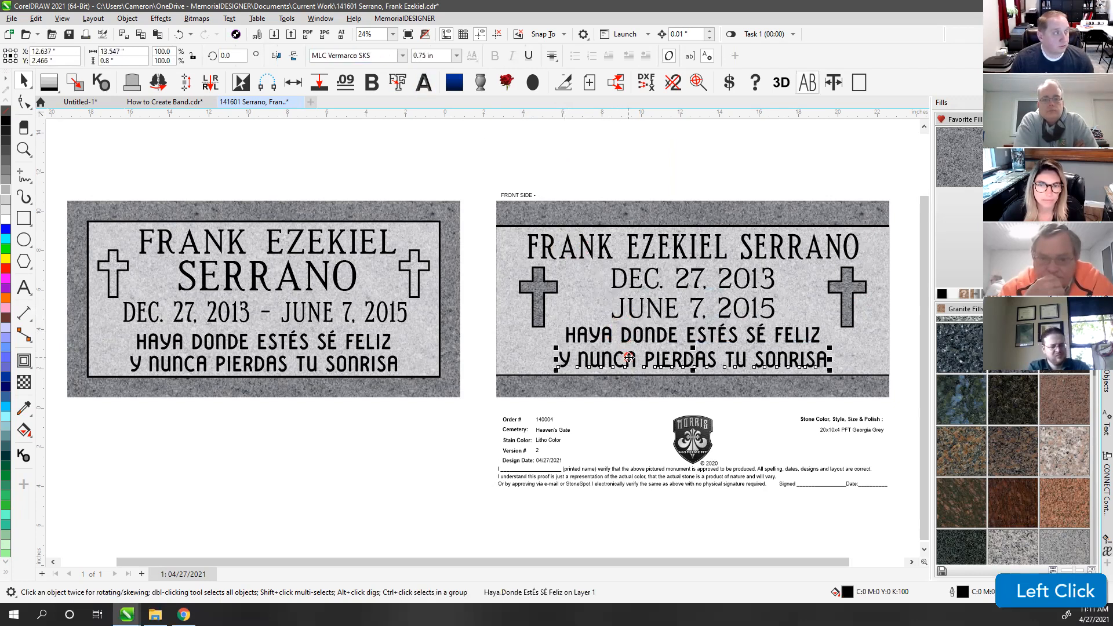
{"action": "left_click_drag", "start_coordinate": [323, 57], "coordinate": [311, 57]}
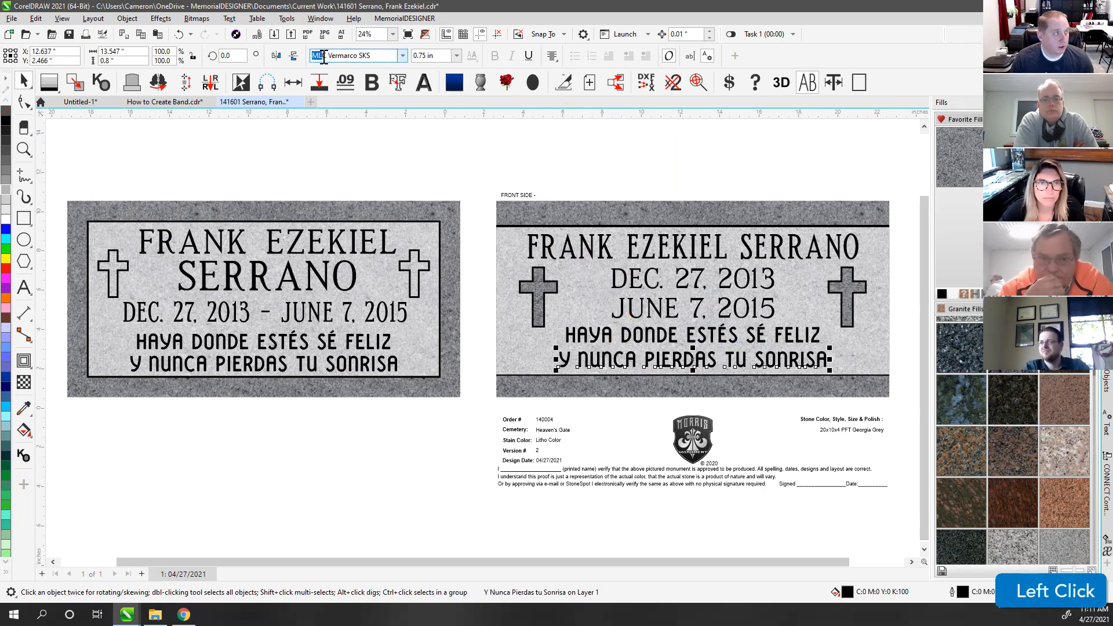
{"action": "left_click", "coordinate": [612, 336]}
{"action": "left_click", "coordinate": [624, 313]}
{"action": "left_click", "coordinate": [629, 282]}
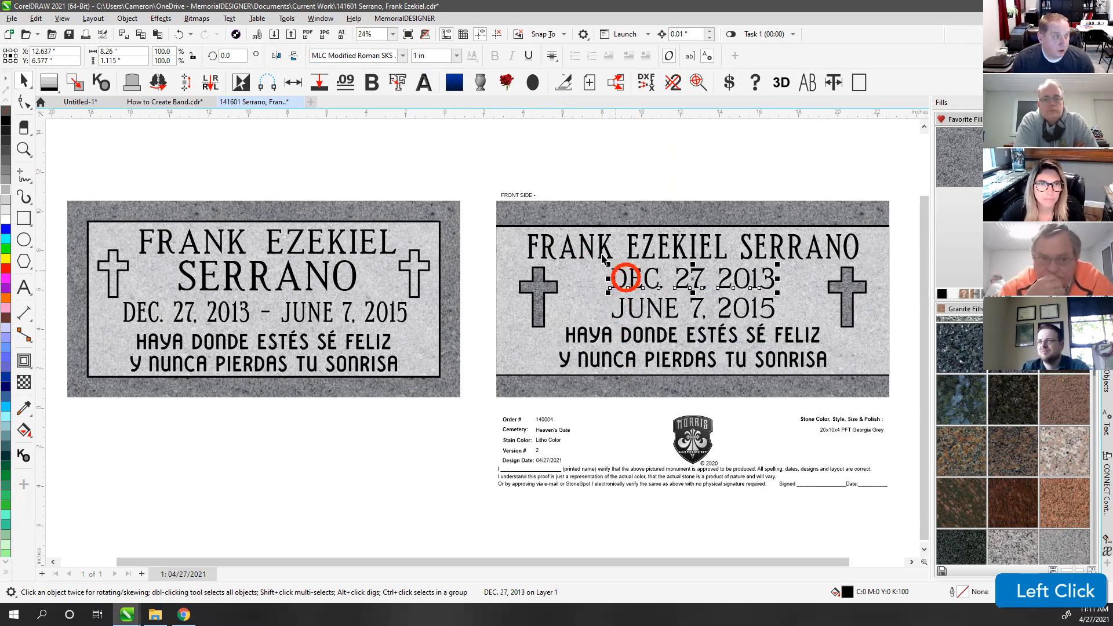
{"action": "left_click", "coordinate": [602, 255]}
{"action": "left_click", "coordinate": [626, 151]}
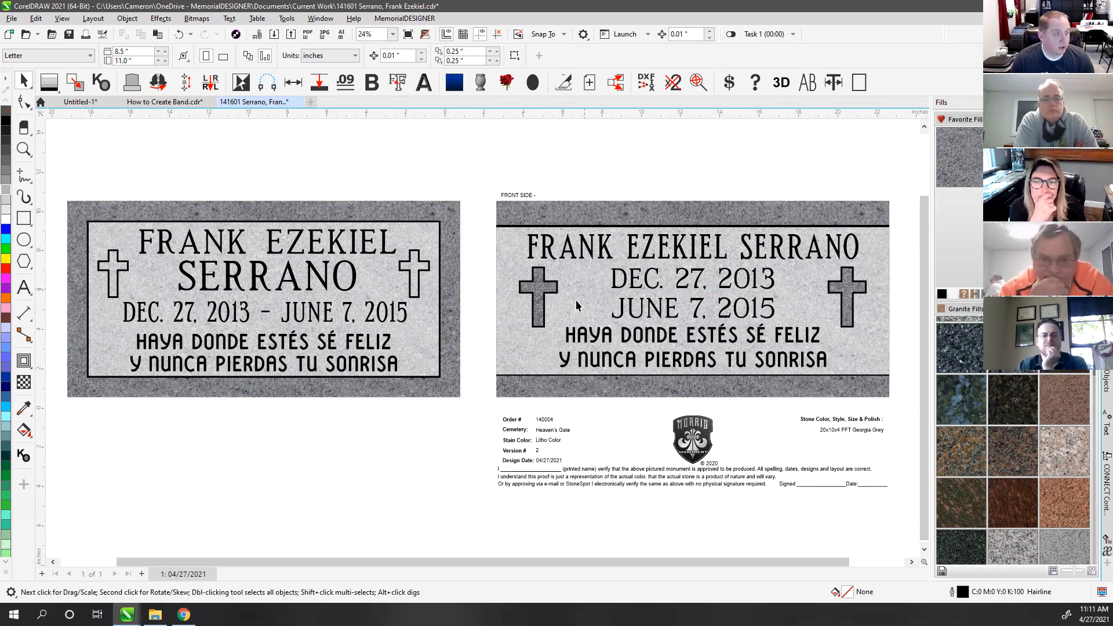
{"action": "left_click", "coordinate": [632, 339]}
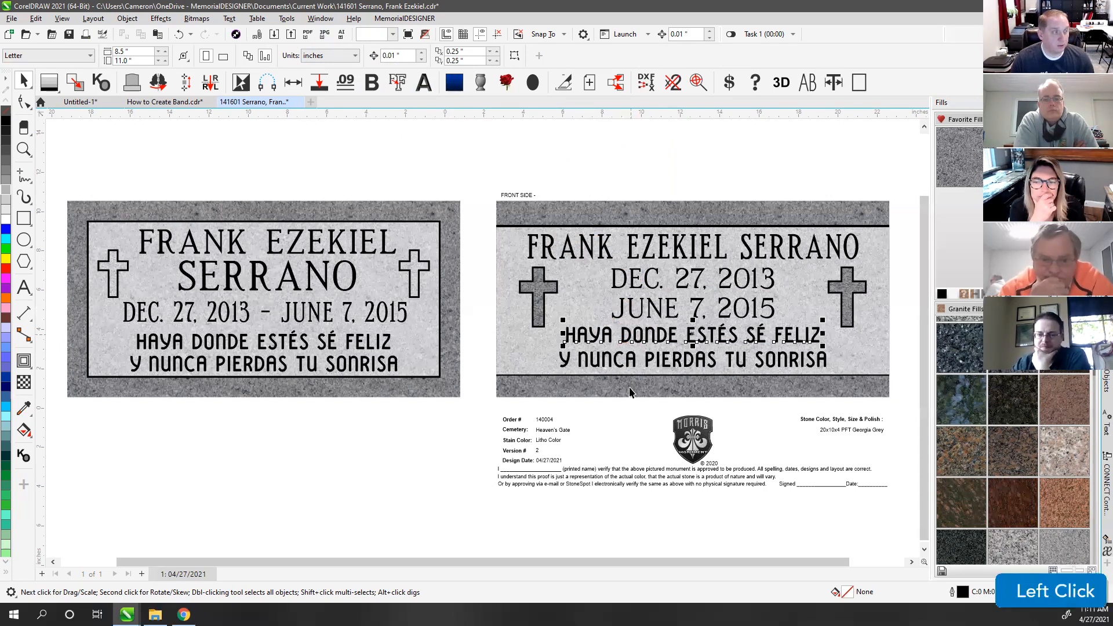
{"action": "left_click", "coordinate": [607, 155]}
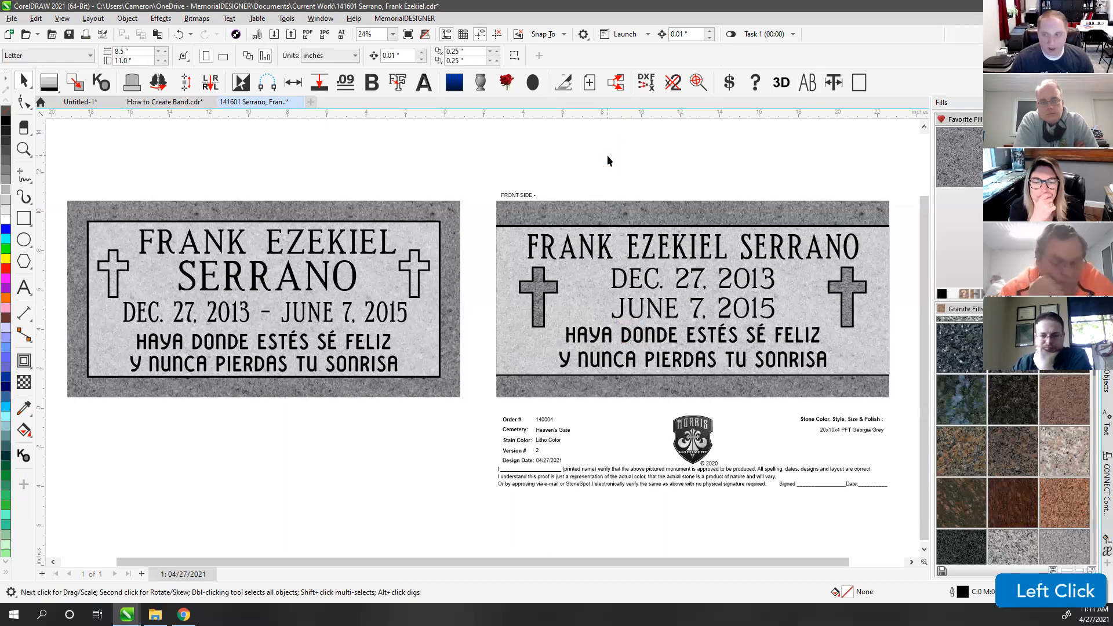
{"action": "key", "text": "F4"}
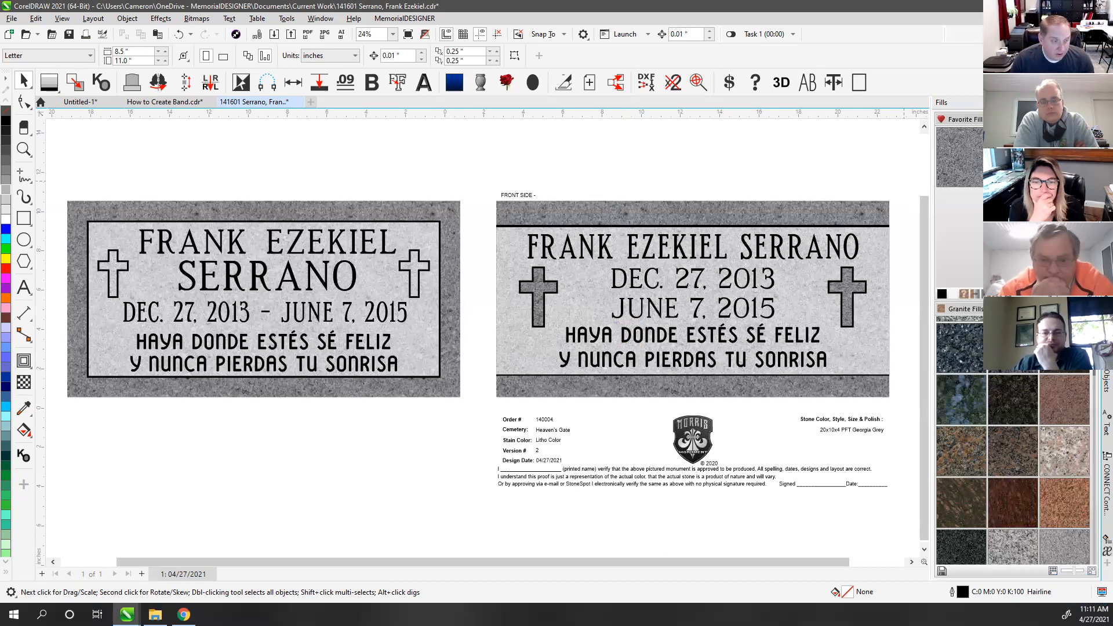
{"action": "left_click", "coordinate": [875, 164]}
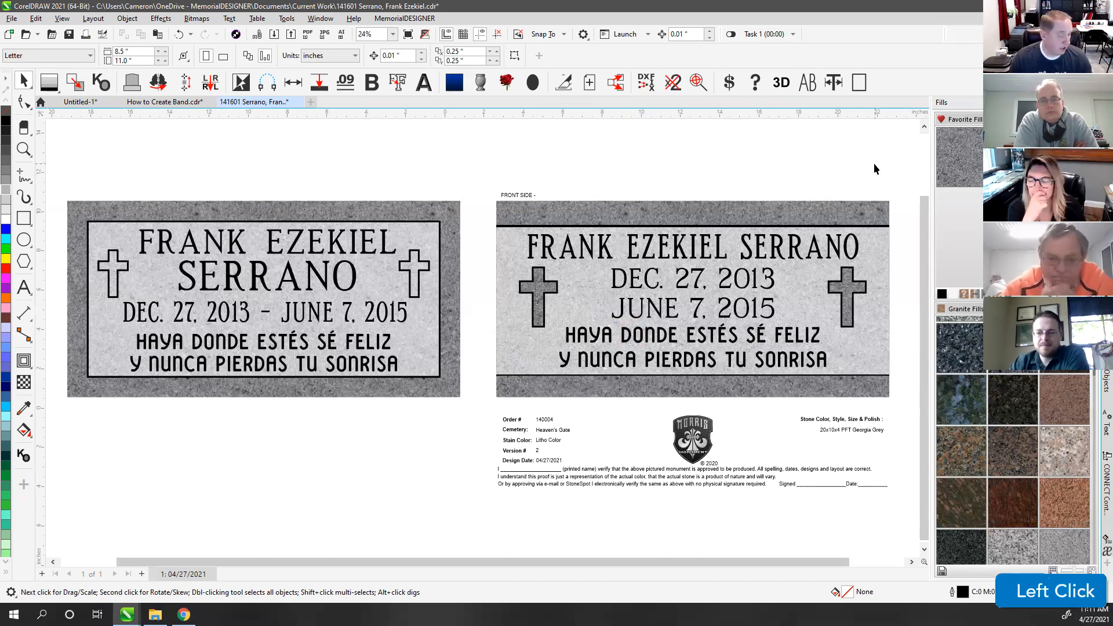